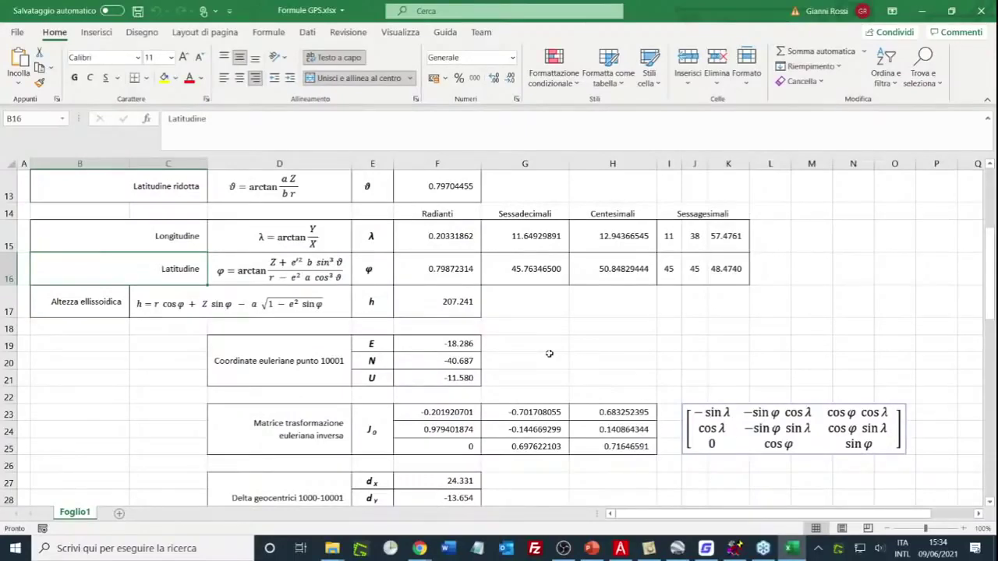
- Switch to the PowerPoint presentation and advance through the slide on overlaying the impianto map with a KML file, revealing all its content
{"action": "key", "text": "alt+Tab"}
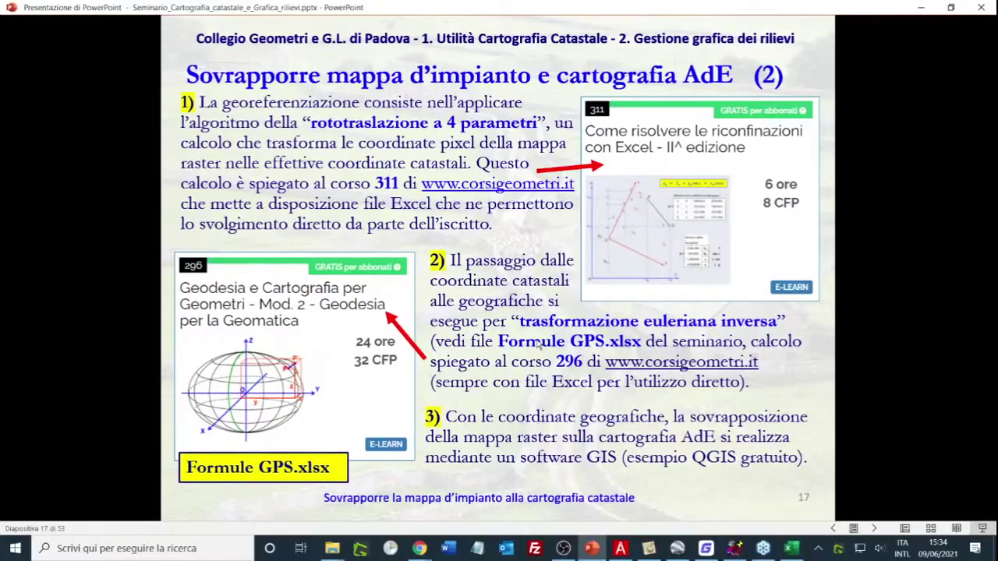
{"action": "left_click", "coordinate": [799, 380]}
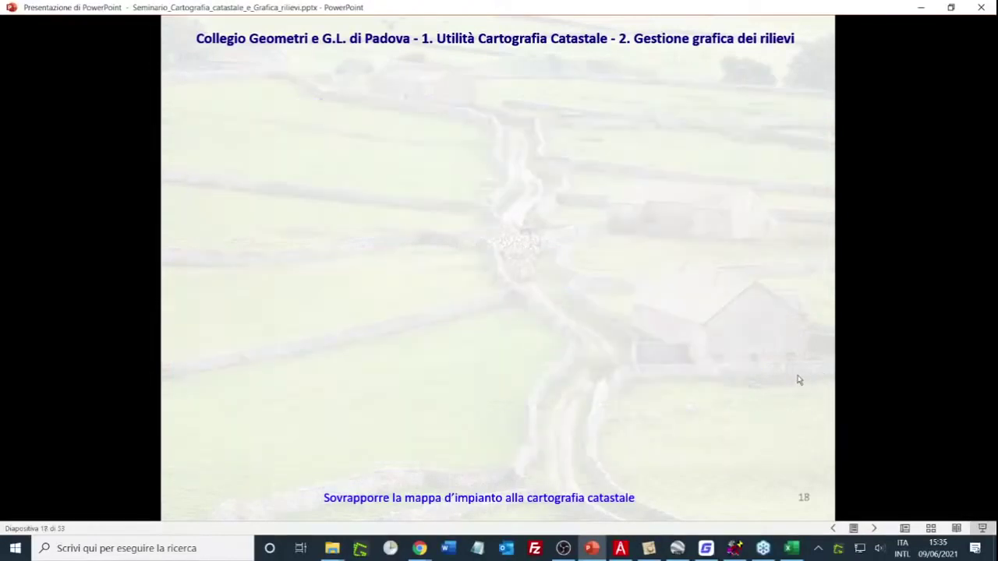
{"action": "left_click", "coordinate": [757, 372]}
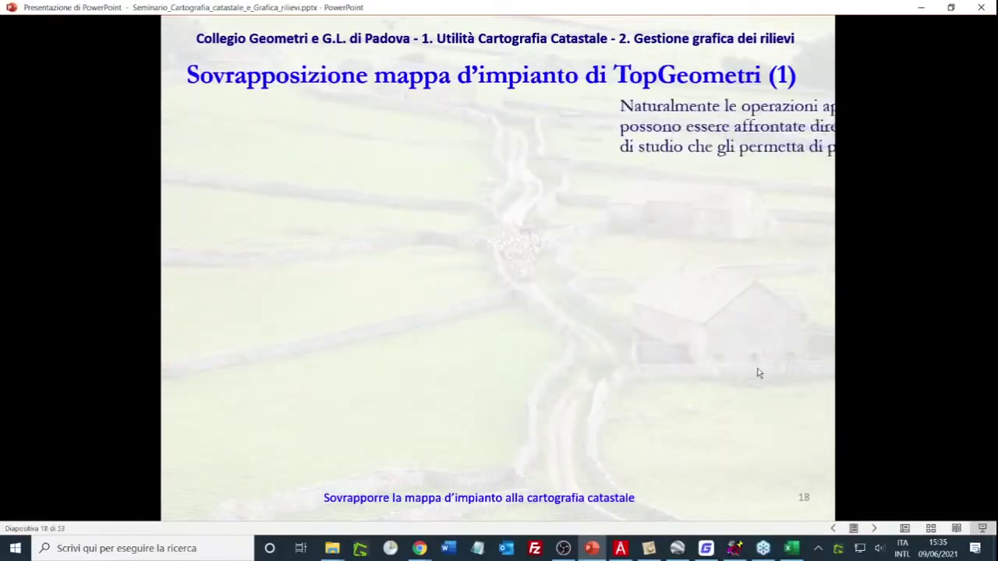
{"action": "left_click", "coordinate": [758, 373]}
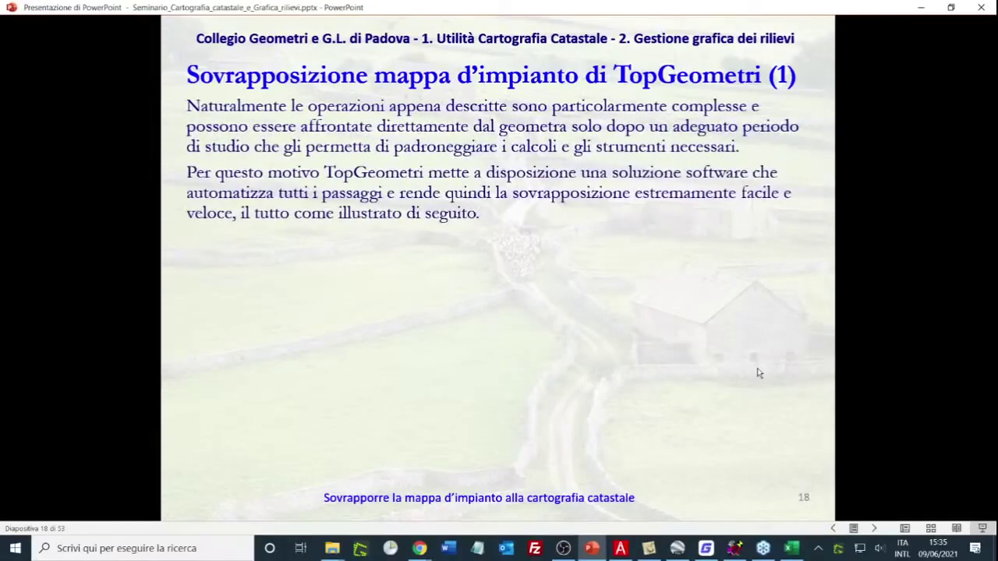
{"action": "left_click", "coordinate": [757, 372]}
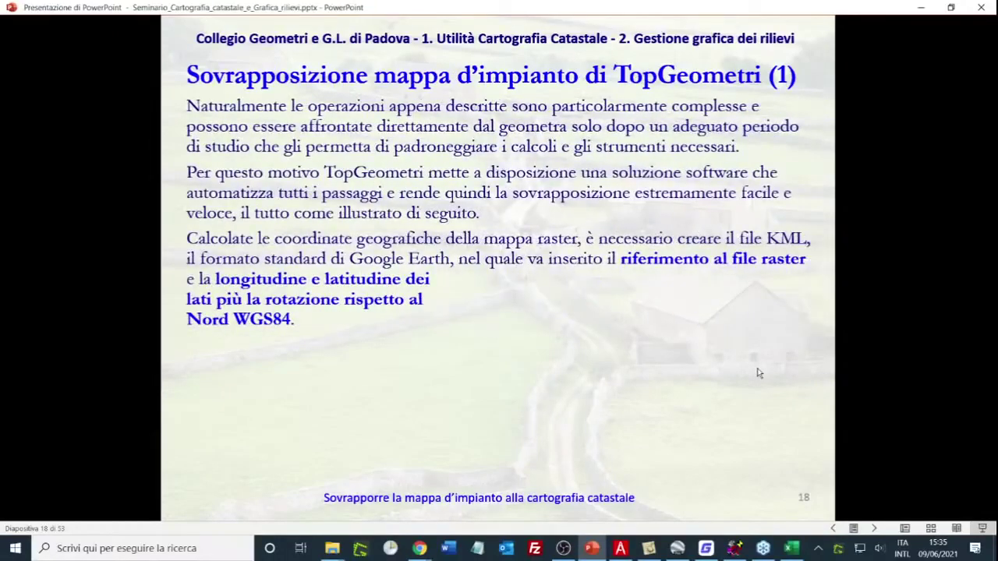
{"action": "left_click", "coordinate": [758, 373]}
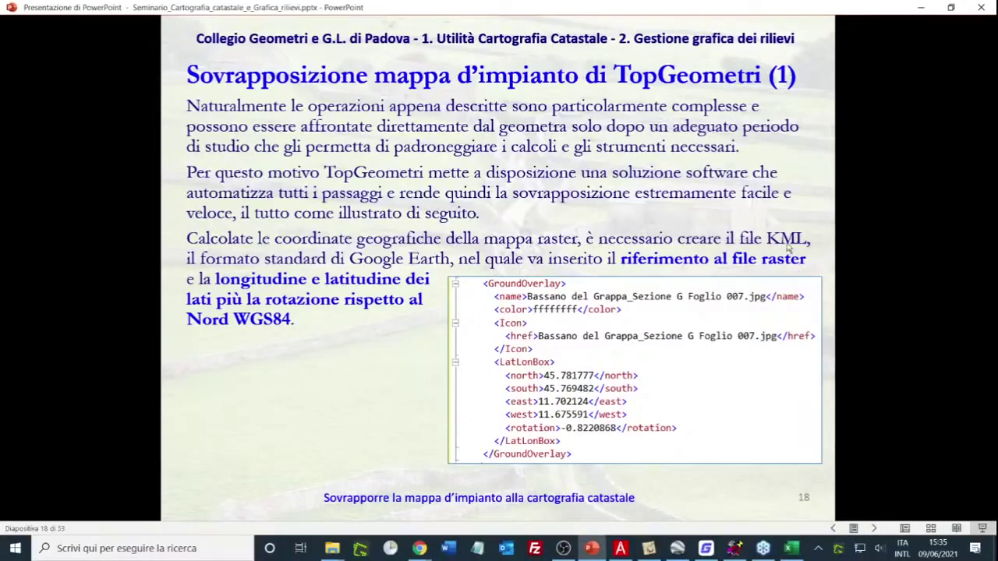
{"action": "left_click", "coordinate": [387, 355]}
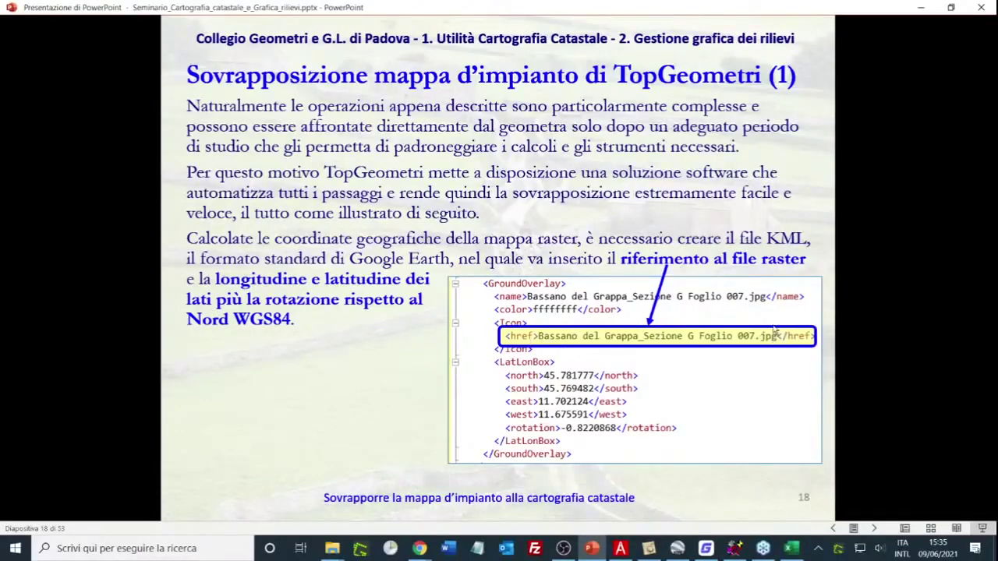
{"action": "left_click", "coordinate": [667, 381]}
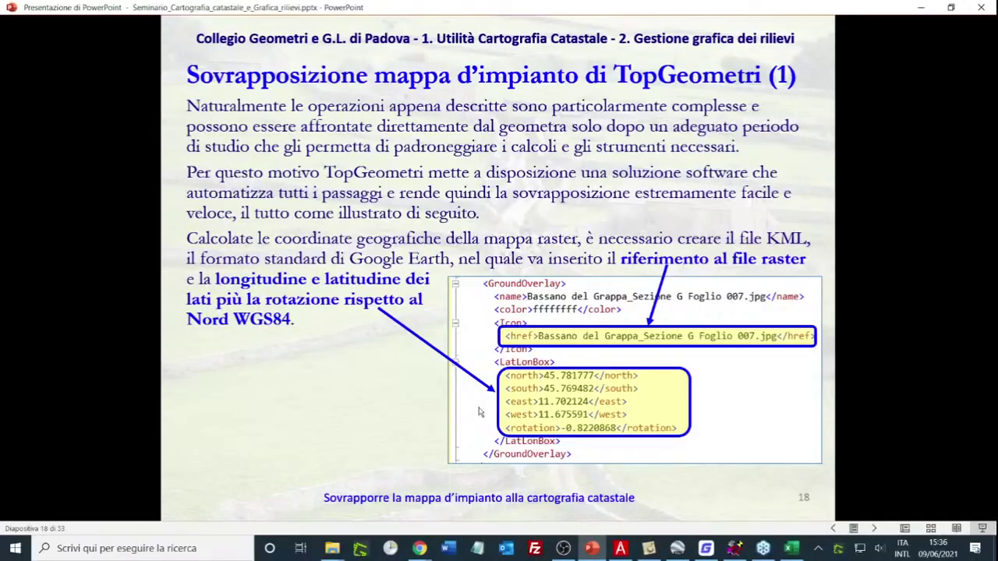
{"action": "left_click", "coordinate": [392, 370]}
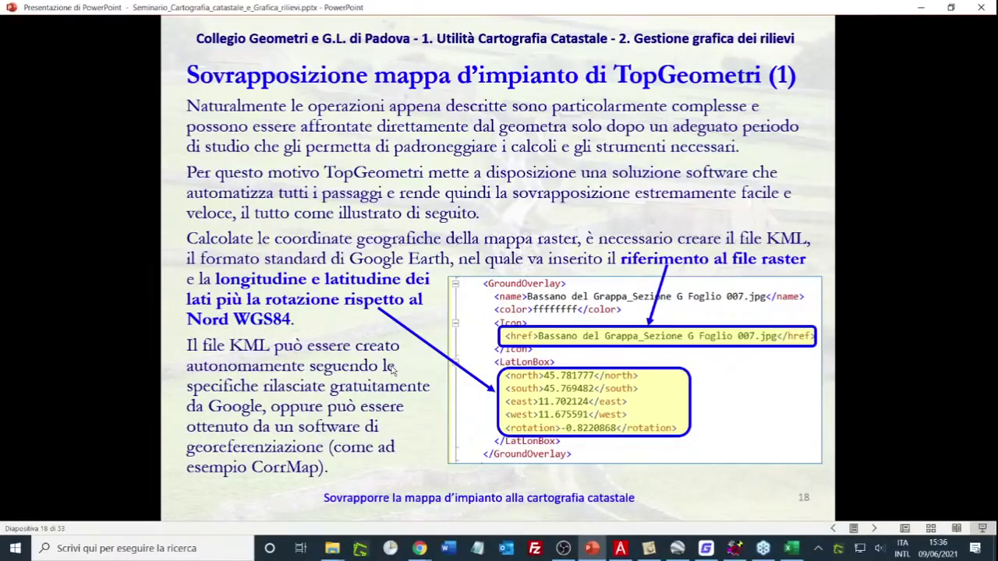
- Switch to the CorrMap georeferencing program and examine the Bassano raster map with its four reference points, in detail and full extent
{"action": "left_click", "coordinate": [648, 549]}
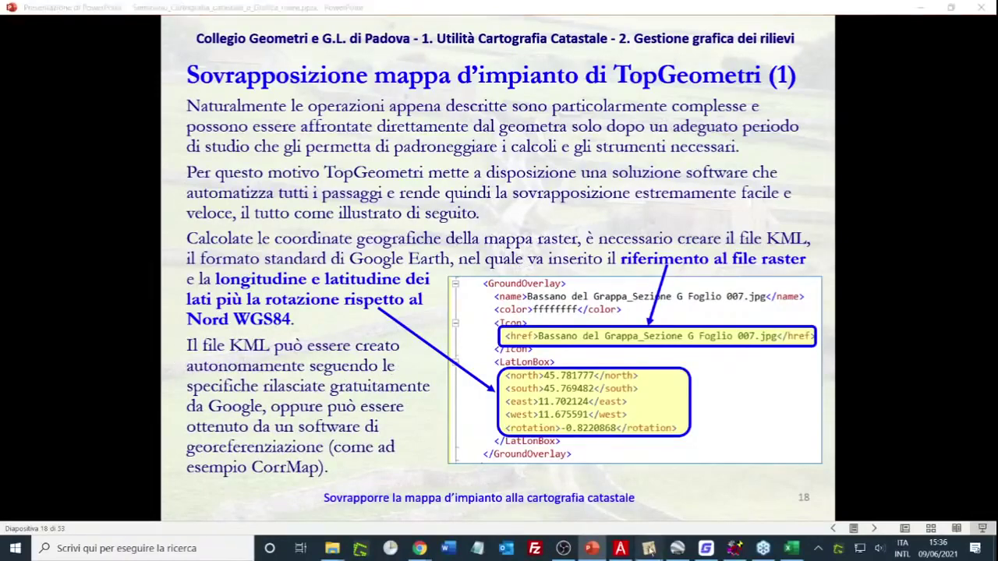
{"action": "scroll", "coordinate": [587, 258], "scroll_direction": "down", "scroll_amount": 2}
{"action": "key", "text": "Escape"}
{"action": "scroll", "coordinate": [589, 258], "scroll_direction": "down", "scroll_amount": 5}
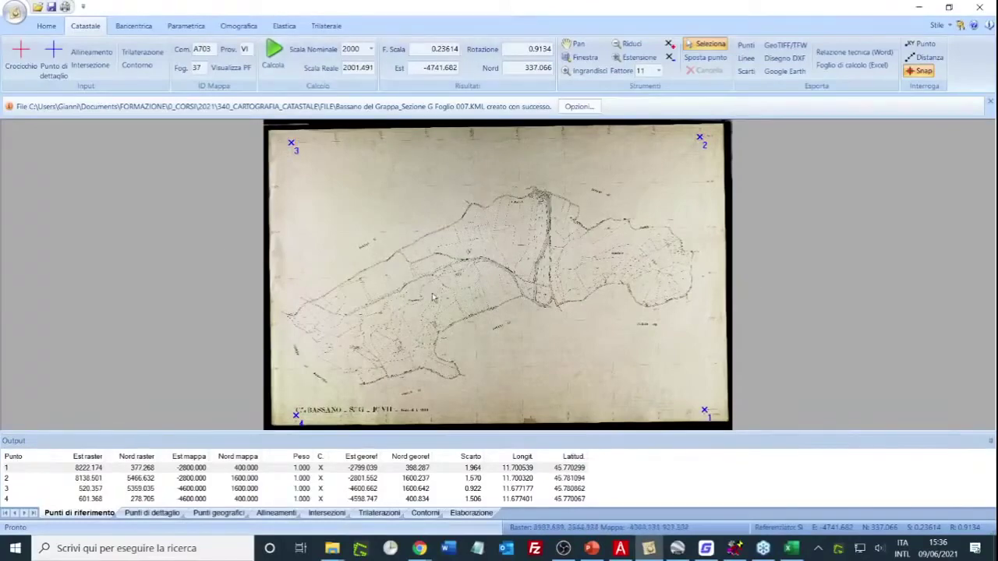
{"action": "scroll", "coordinate": [427, 300], "scroll_direction": "up", "scroll_amount": 5}
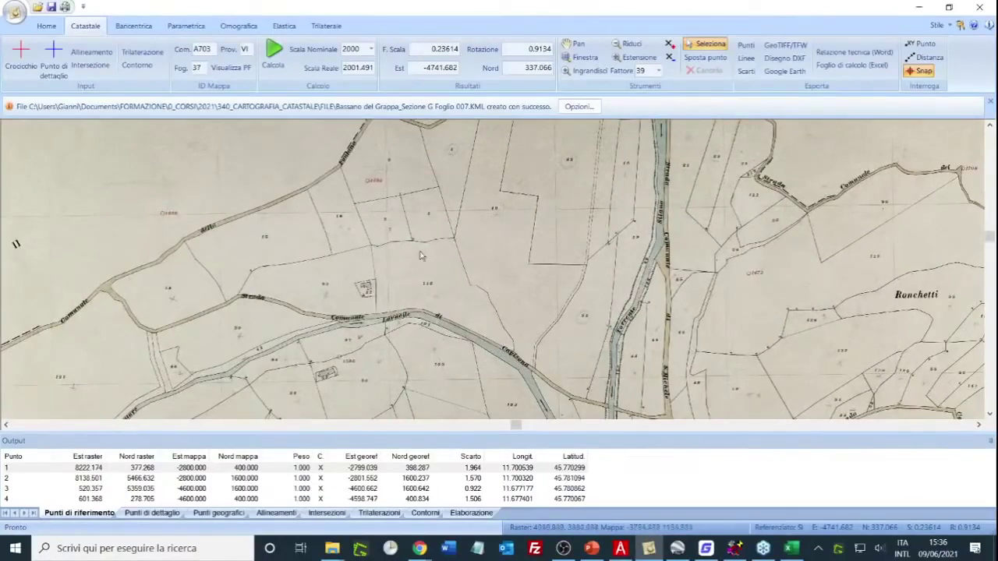
{"action": "scroll", "coordinate": [644, 273], "scroll_direction": "down", "scroll_amount": 3}
{"action": "scroll", "coordinate": [642, 272], "scroll_direction": "down", "scroll_amount": 3}
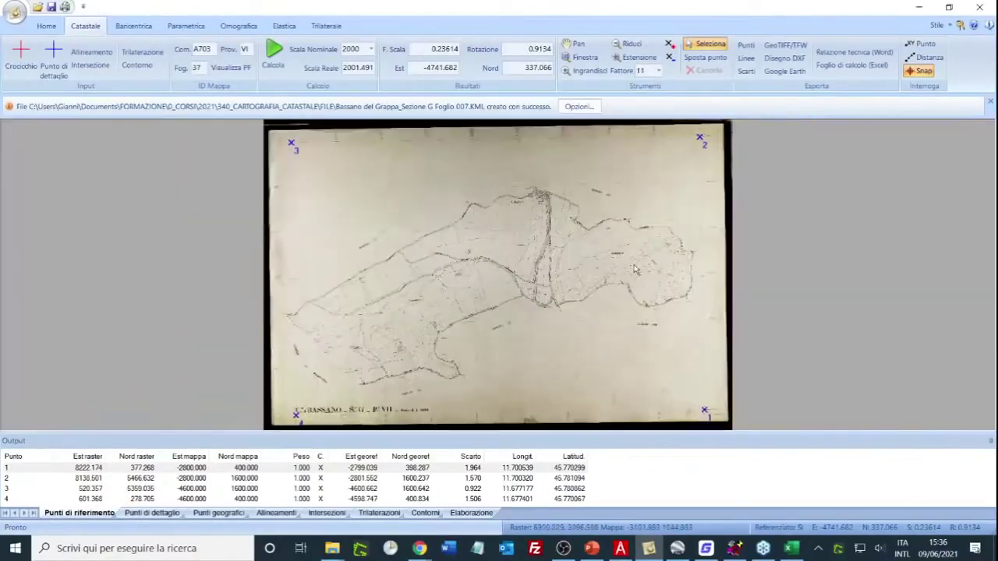
- Export the georeferenced map for Google Earth as Bassano del Grappa_Sezione G Foglio 007.KML in the FILE folder, replacing the existing file
{"action": "left_click", "coordinate": [782, 71]}
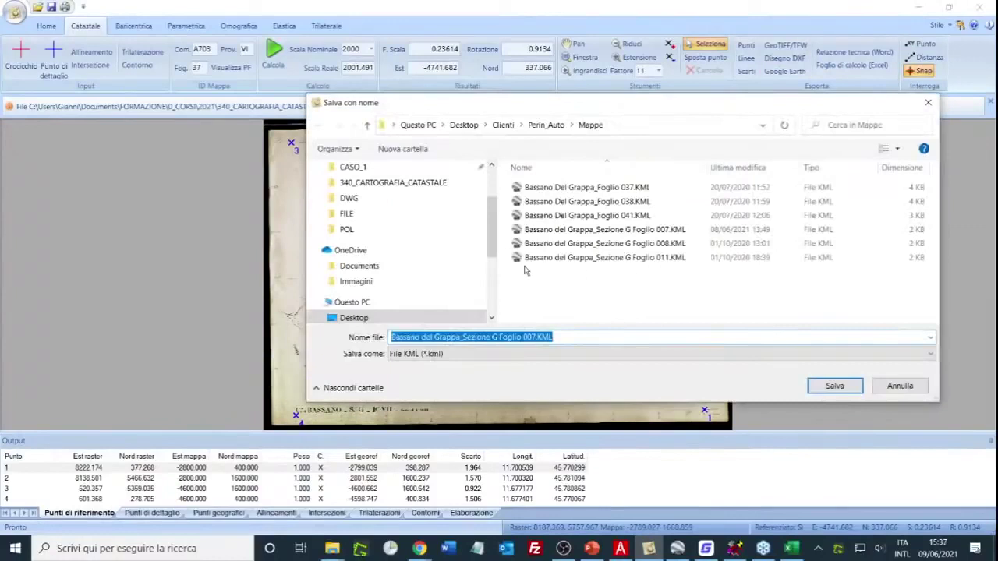
{"action": "scroll", "coordinate": [496, 234], "scroll_direction": "up", "scroll_amount": 2}
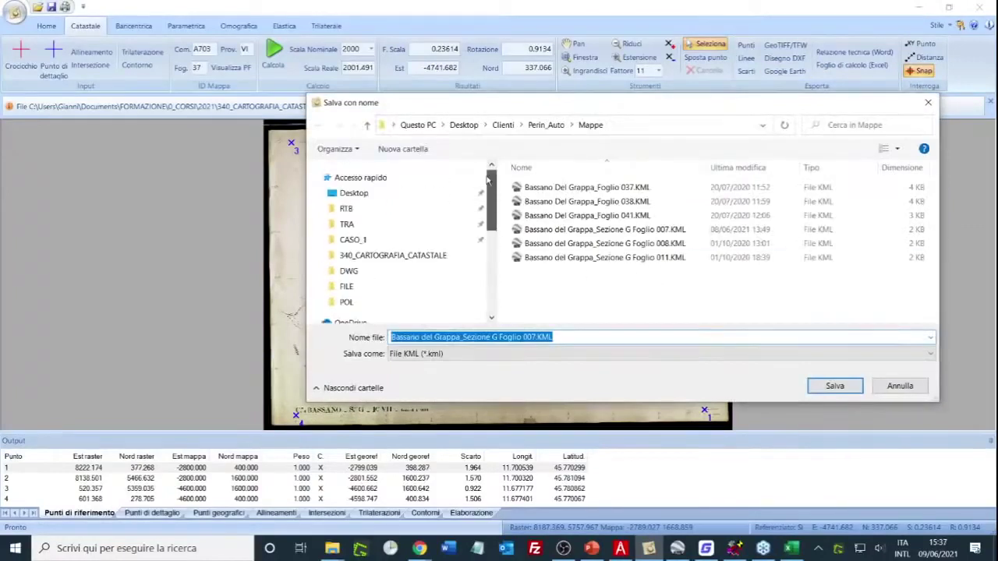
{"action": "left_click", "coordinate": [346, 287]}
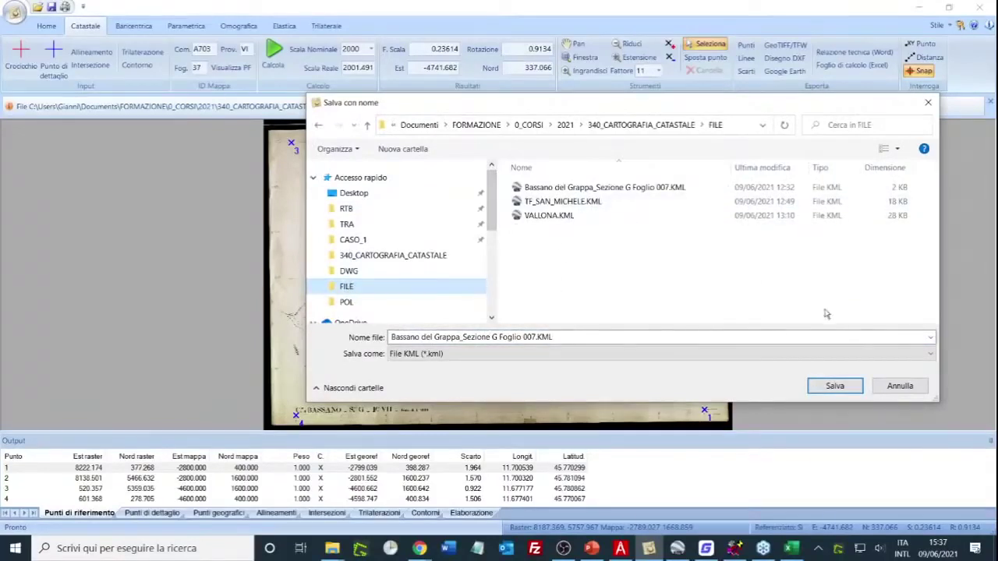
{"action": "left_click", "coordinate": [835, 385]}
{"action": "left_click", "coordinate": [546, 281]}
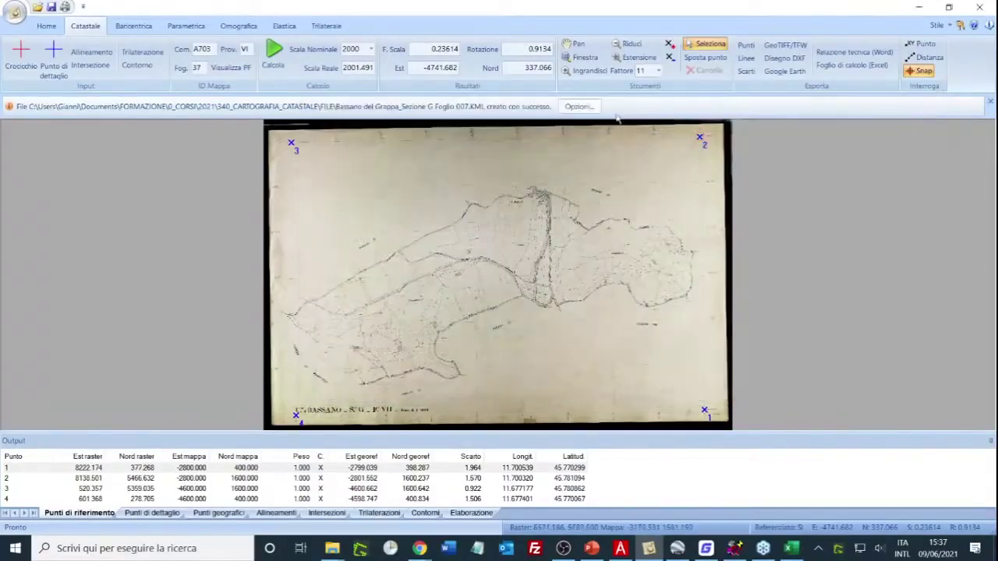
- Open the exported KML in Google Earth and view the whole map overlay with north facing up
{"action": "left_click", "coordinate": [581, 109]}
{"action": "left_click", "coordinate": [605, 117]}
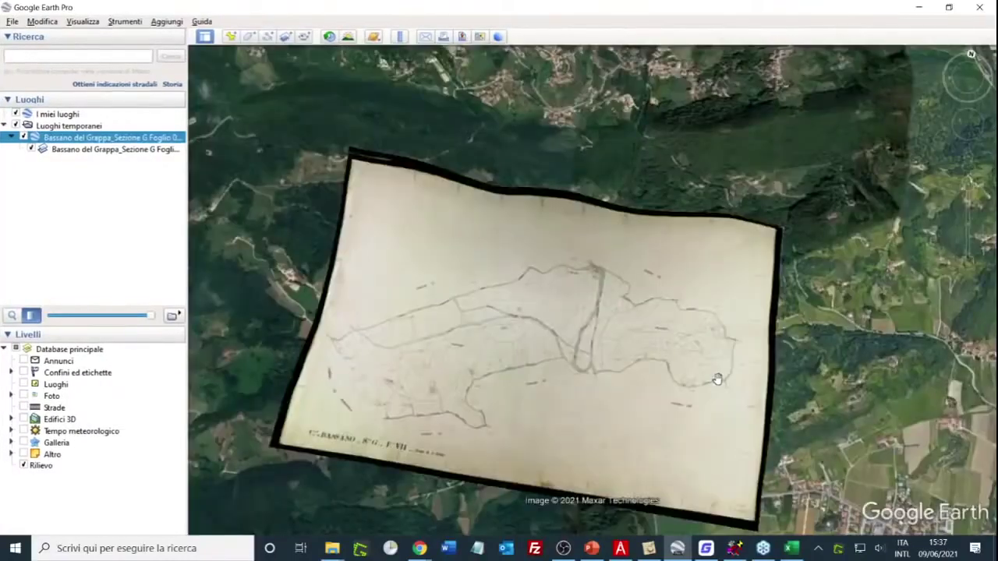
{"action": "left_click", "coordinate": [967, 53]}
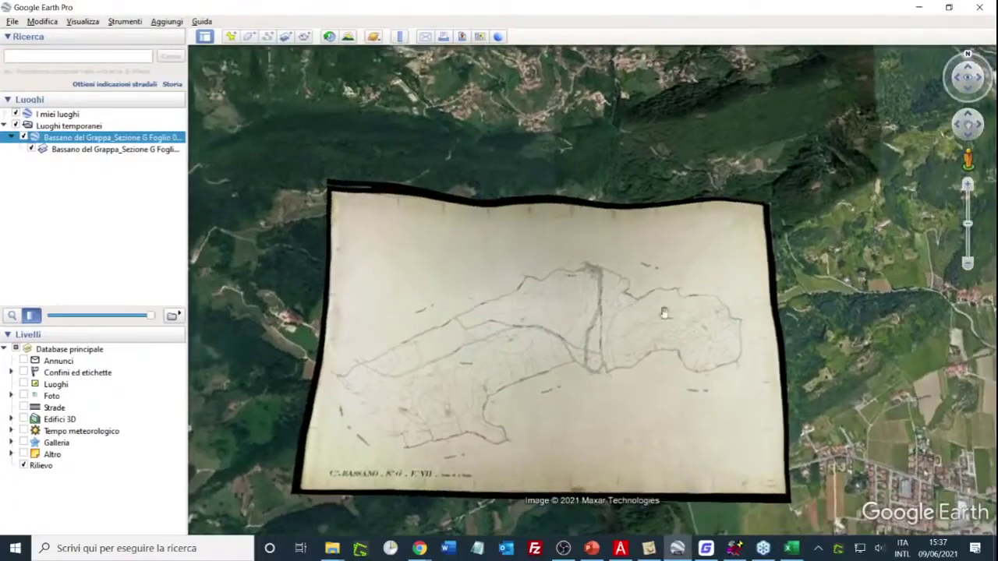
{"action": "scroll", "coordinate": [575, 396], "scroll_direction": "up", "scroll_amount": 1}
{"action": "left_click_drag", "start_coordinate": [456, 339], "coordinate": [476, 253]}
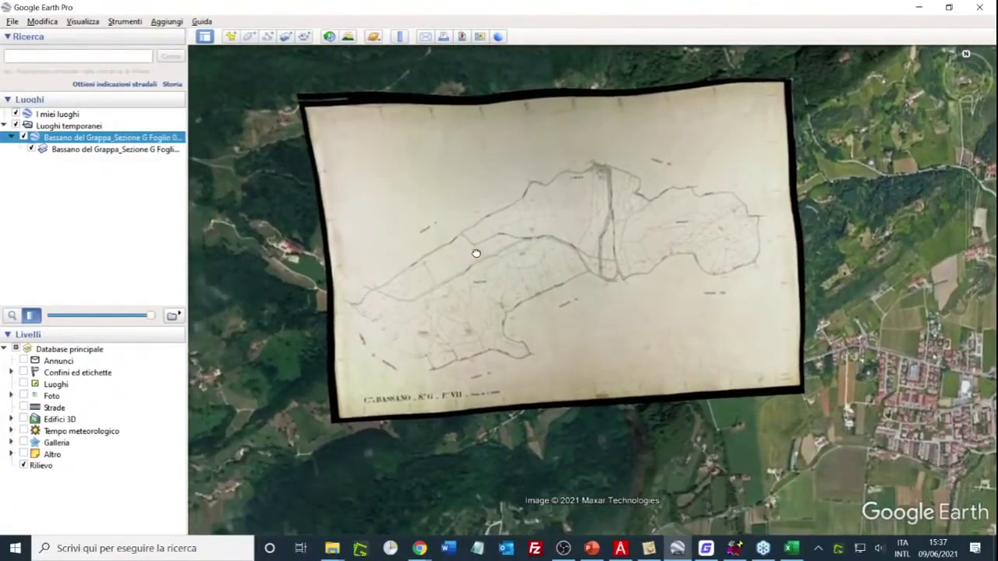
{"action": "scroll", "coordinate": [639, 338], "scroll_direction": "up", "scroll_amount": 1}
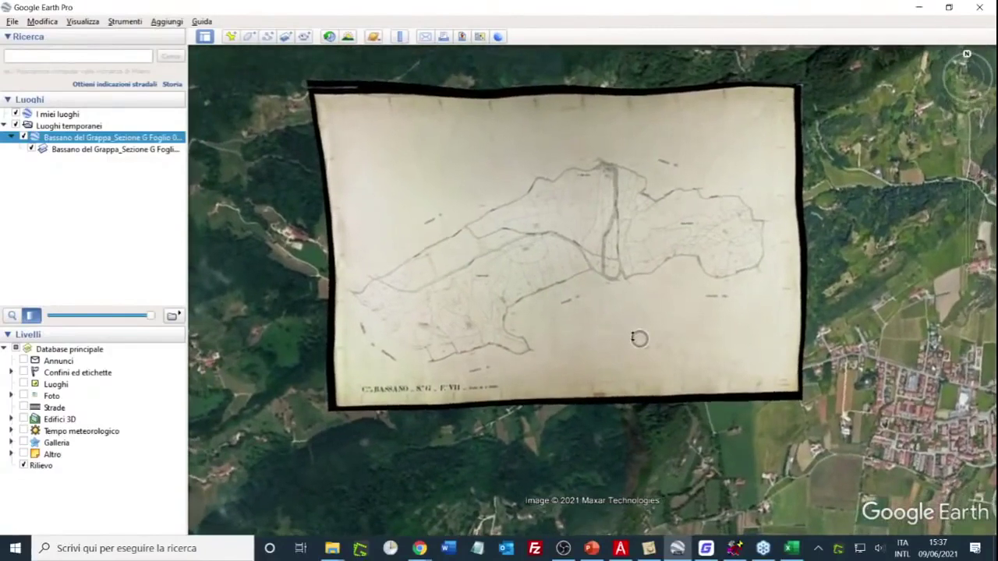
- Select the Bassano del Grappa Foglio 007 image overlay and reduce its opacity to about one third over the S. Michele area
{"action": "left_click", "coordinate": [92, 151]}
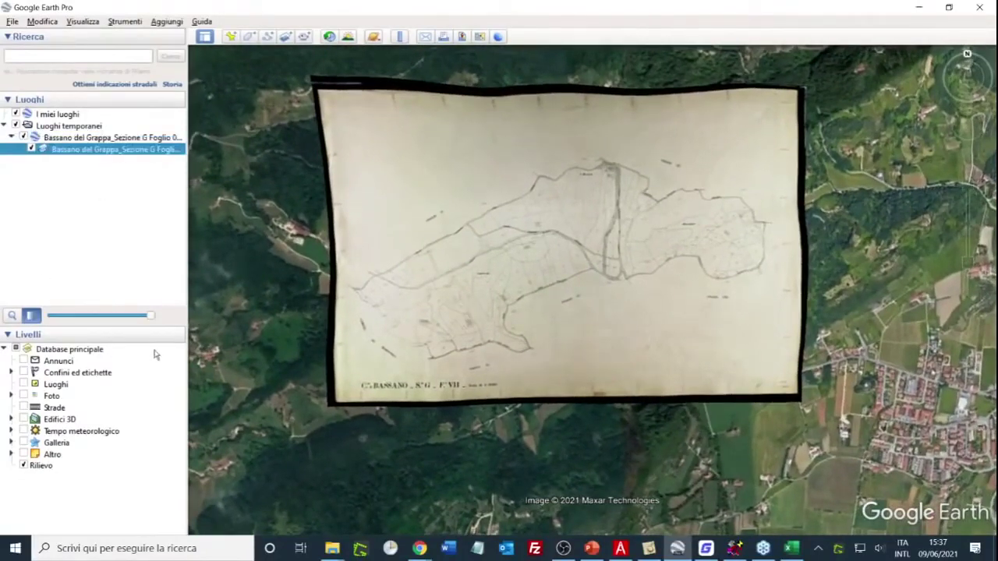
{"action": "left_click_drag", "start_coordinate": [151, 315], "coordinate": [95, 317]}
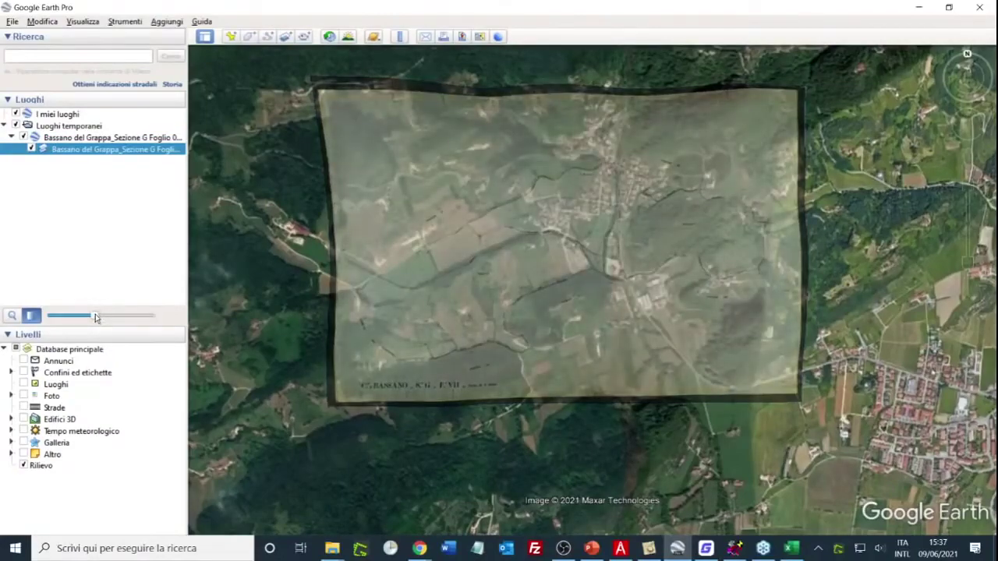
{"action": "scroll", "coordinate": [592, 159], "scroll_direction": "up", "scroll_amount": 1}
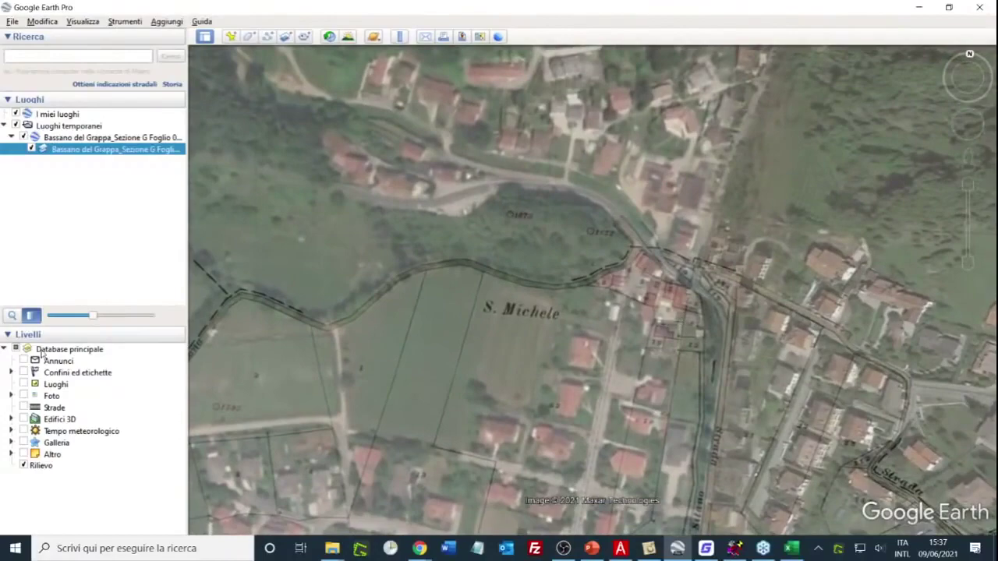
{"action": "mouse_move", "coordinate": [93, 318]}
{"action": "left_mouse_down"}
{"action": "mouse_move", "coordinate": [143, 317]}
{"action": "mouse_move", "coordinate": [84, 317]}
{"action": "left_mouse_up"}
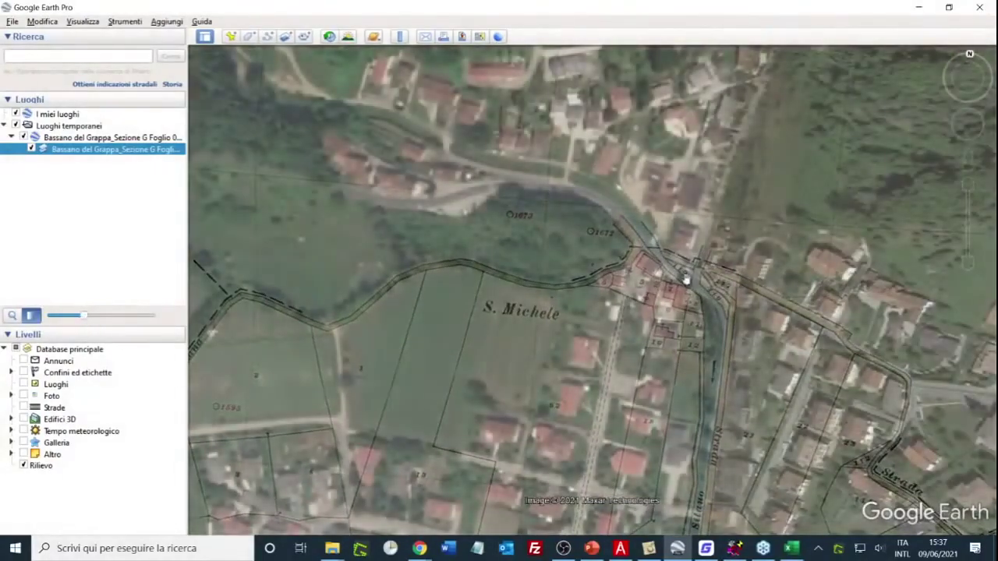
- Compare the map with the satellite roads and buildings around S. Michele, lowering the overlay opacity to about one quarter
{"action": "scroll", "coordinate": [667, 300], "scroll_direction": "up", "scroll_amount": 2}
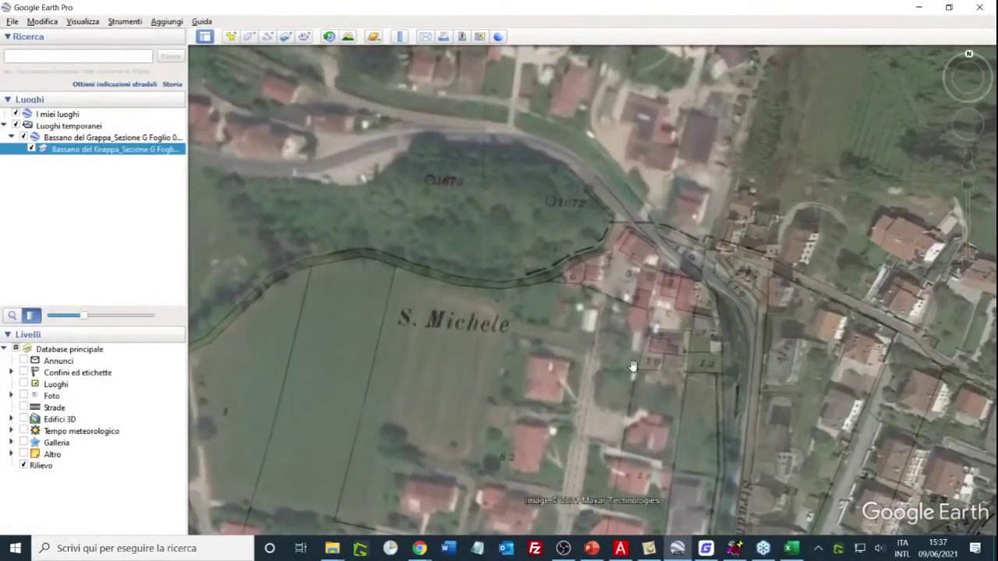
{"action": "left_click_drag", "start_coordinate": [879, 299], "coordinate": [752, 266]}
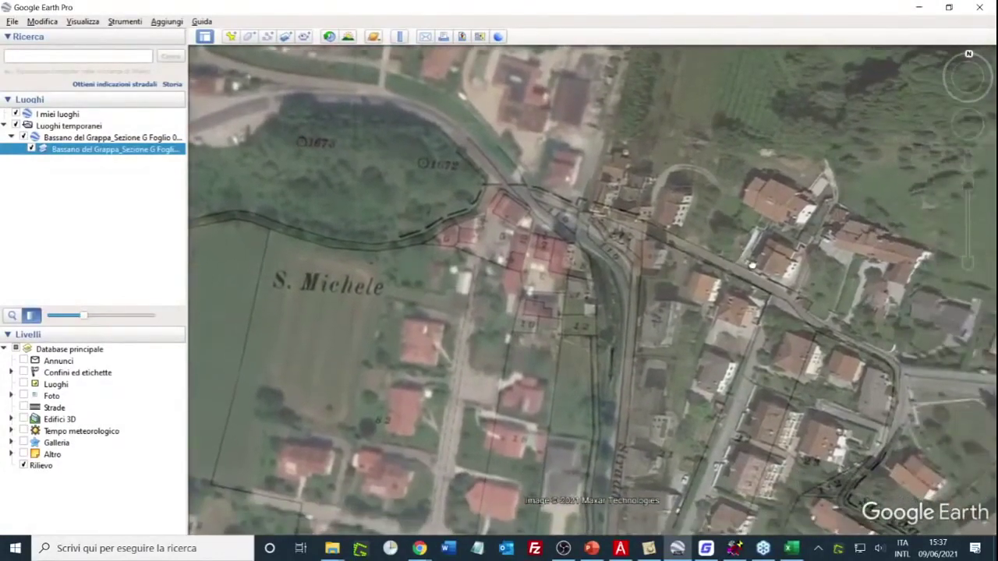
{"action": "left_click_drag", "start_coordinate": [517, 228], "coordinate": [546, 303]}
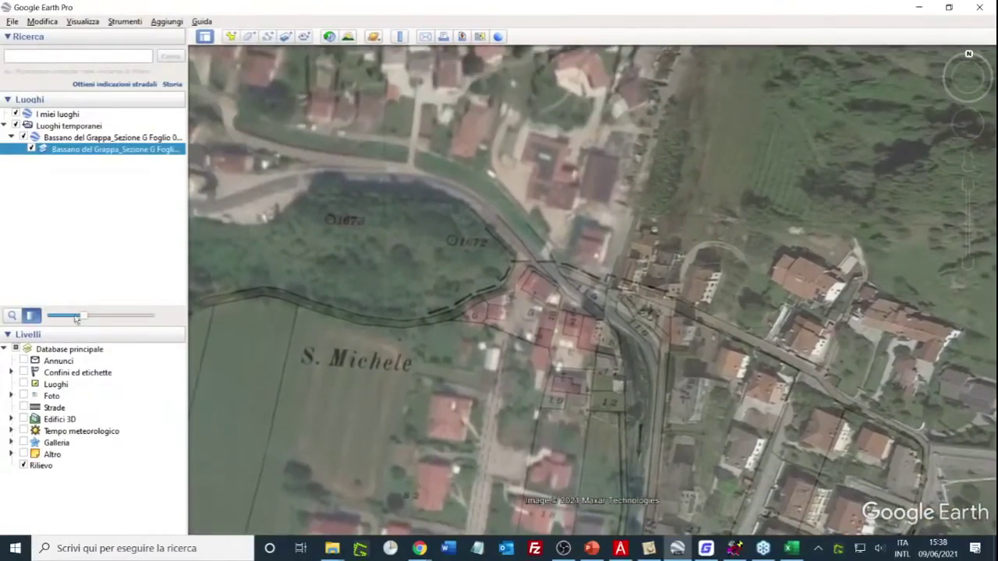
{"action": "mouse_move", "coordinate": [84, 318]}
{"action": "left_mouse_down"}
{"action": "mouse_move", "coordinate": [123, 316]}
{"action": "mouse_move", "coordinate": [73, 317]}
{"action": "left_mouse_up"}
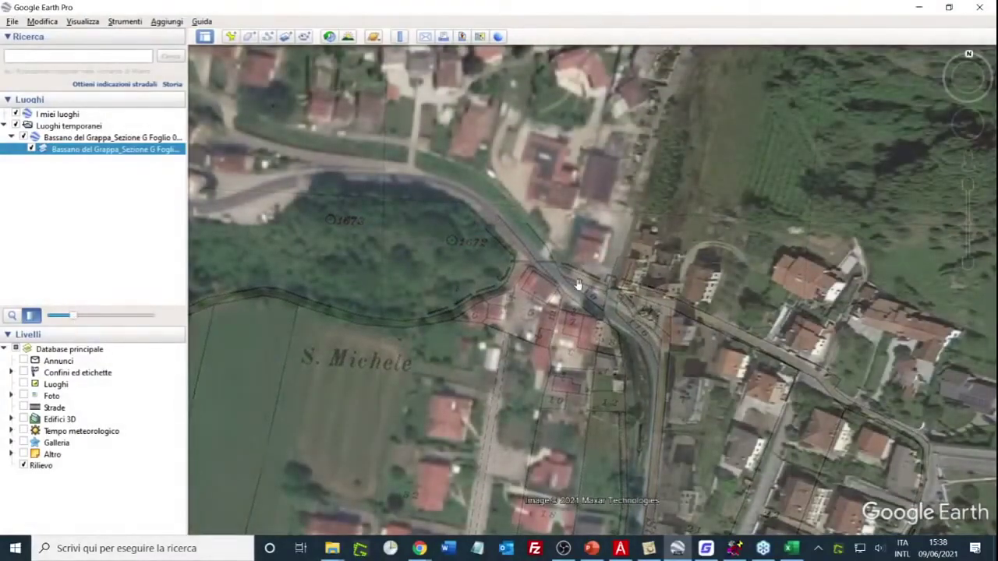
{"action": "scroll", "coordinate": [527, 307], "scroll_direction": "up", "scroll_amount": 1}
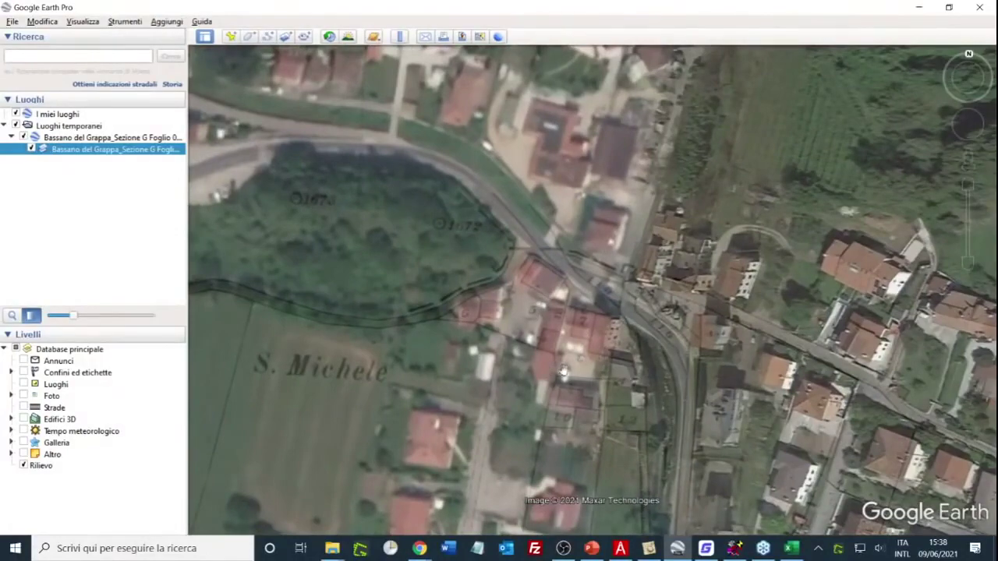
{"action": "left_click_drag", "start_coordinate": [579, 357], "coordinate": [492, 212]}
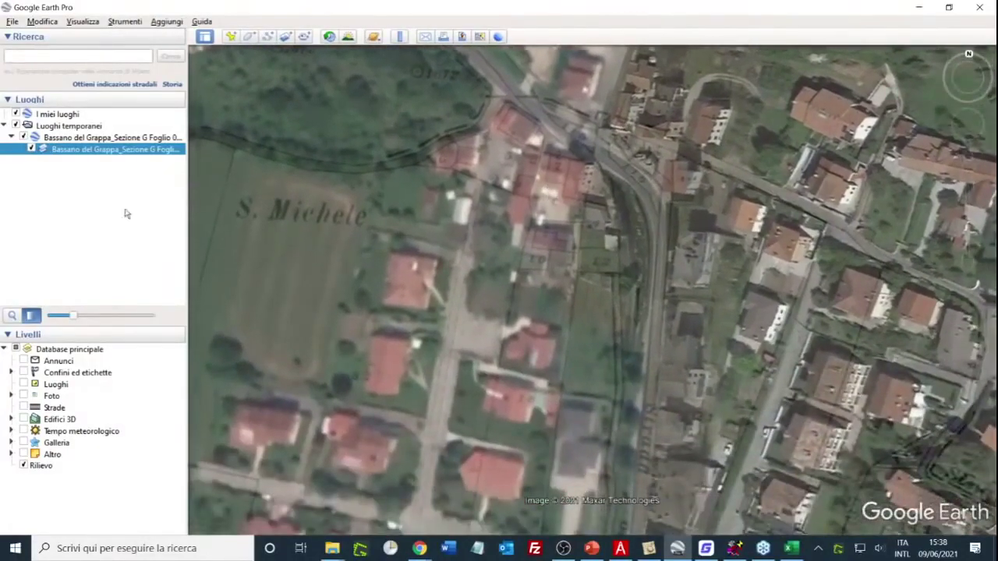
- Raise the overlay opacity to about 80% and show the wider area south-west of S. Michele along the streams
{"action": "left_click_drag", "start_coordinate": [74, 319], "coordinate": [95, 318]}
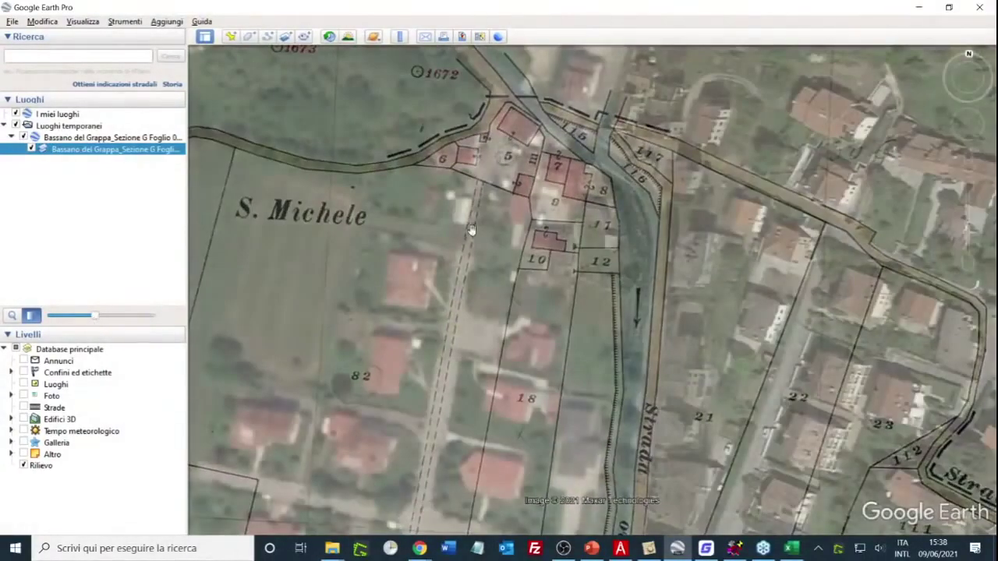
{"action": "left_click_drag", "start_coordinate": [508, 369], "coordinate": [493, 349]}
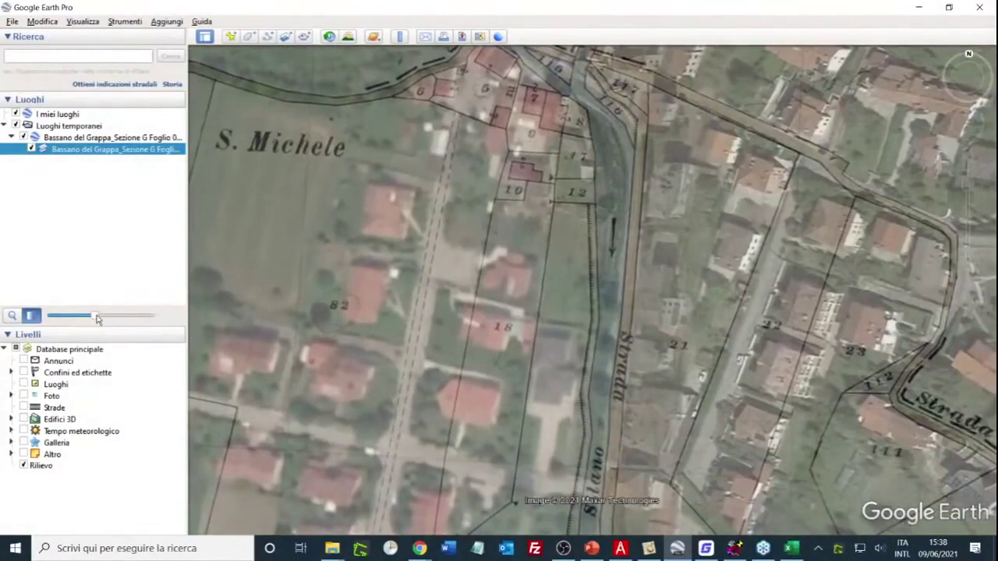
{"action": "left_click_drag", "start_coordinate": [97, 318], "coordinate": [133, 316]}
{"action": "scroll", "coordinate": [396, 325], "scroll_direction": "down", "scroll_amount": 3}
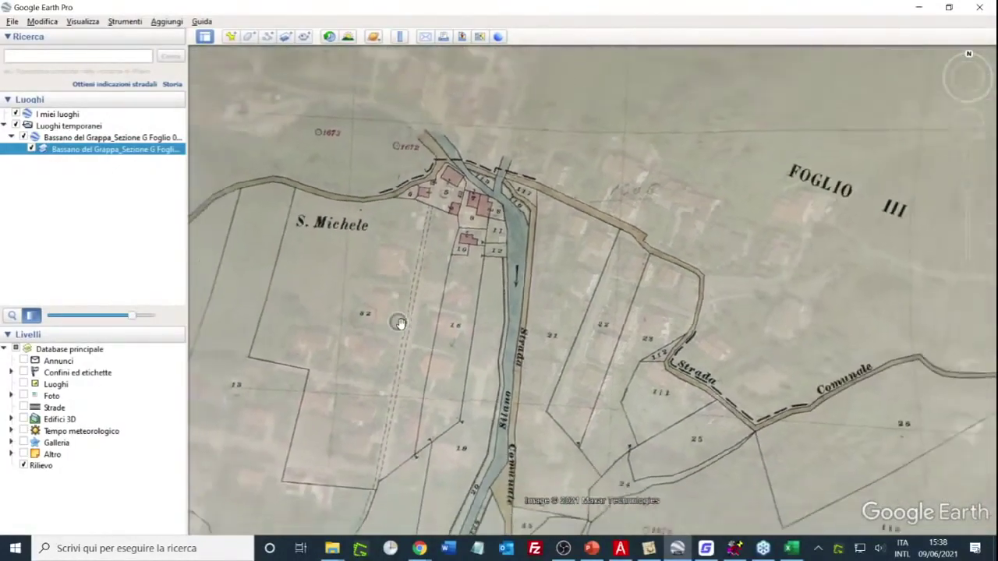
{"action": "scroll", "coordinate": [608, 390], "scroll_direction": "down", "scroll_amount": 4}
{"action": "left_click_drag", "start_coordinate": [644, 331], "coordinate": [750, 289]}
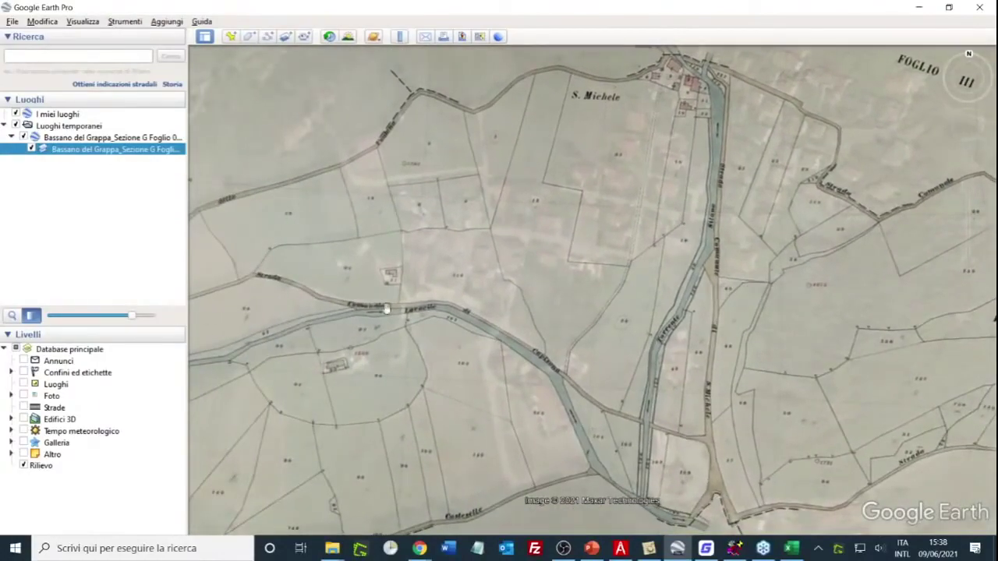
- Lower the overlay opacity to about 15% over S. Michele, raise it to about one third and show the wider map area
{"action": "left_click_drag", "start_coordinate": [136, 320], "coordinate": [56, 316]}
{"action": "scroll", "coordinate": [393, 269], "scroll_direction": "up", "scroll_amount": 3}
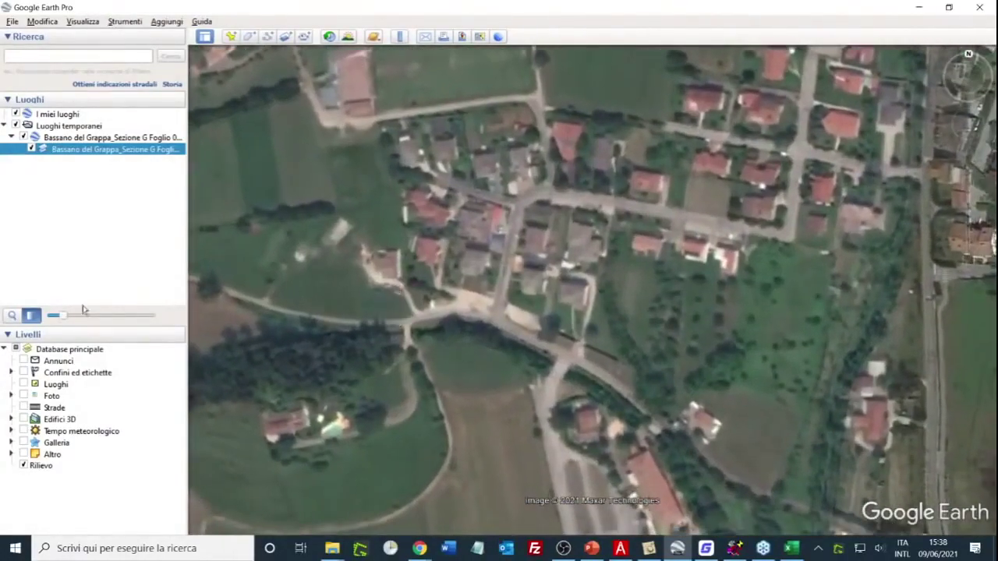
{"action": "mouse_move", "coordinate": [72, 320]}
{"action": "left_mouse_down"}
{"action": "mouse_move", "coordinate": [111, 315]}
{"action": "mouse_move", "coordinate": [74, 320]}
{"action": "left_mouse_up"}
{"action": "scroll", "coordinate": [374, 285], "scroll_direction": "down", "scroll_amount": 2}
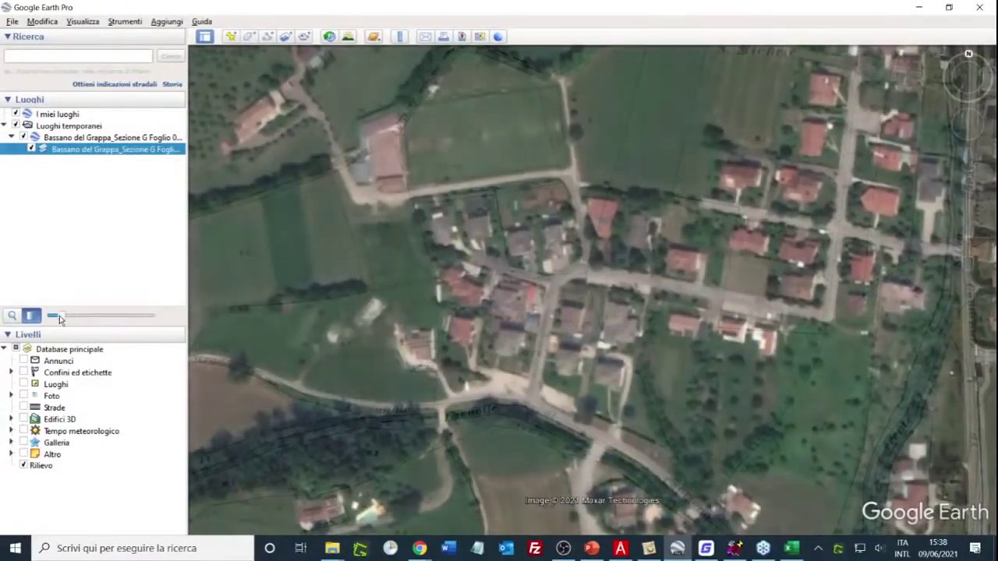
{"action": "left_click_drag", "start_coordinate": [68, 320], "coordinate": [84, 317]}
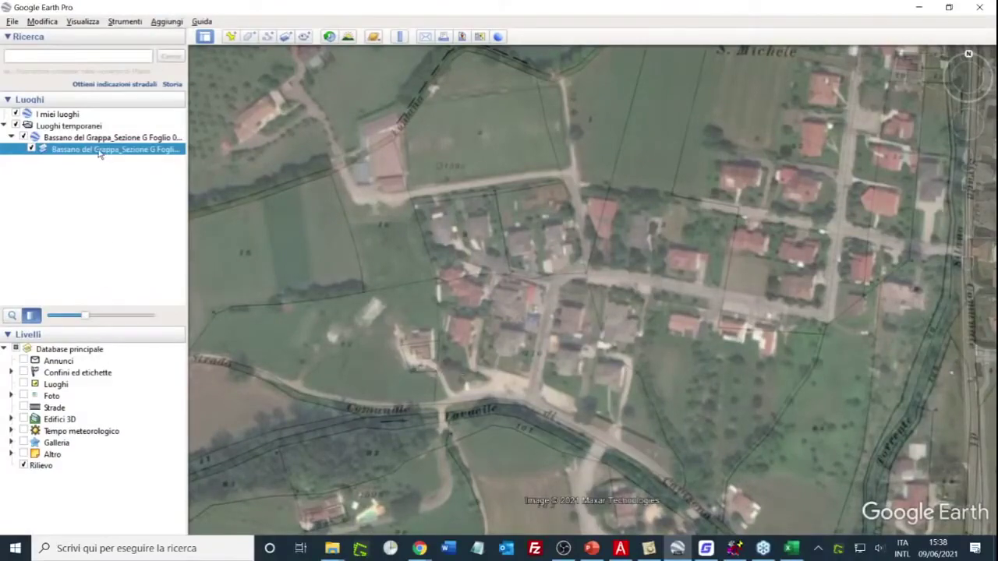
{"action": "scroll", "coordinate": [444, 301], "scroll_direction": "down", "scroll_amount": 5}
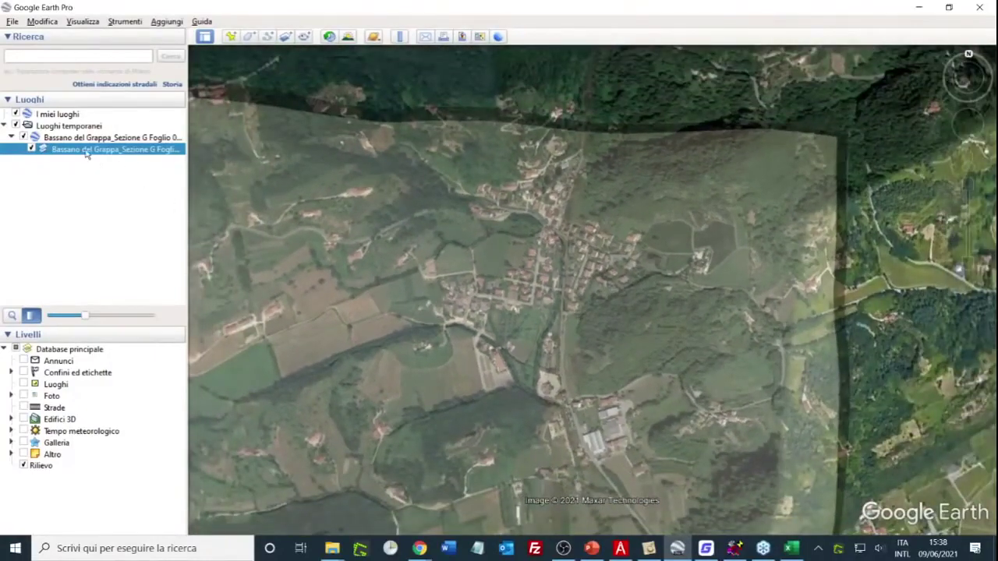
- Open the Bassano del Grappa Foglio 007 image overlay for editing and reduce its opacity to about one third
{"action": "right_click", "coordinate": [87, 153]}
{"action": "left_click", "coordinate": [109, 312]}
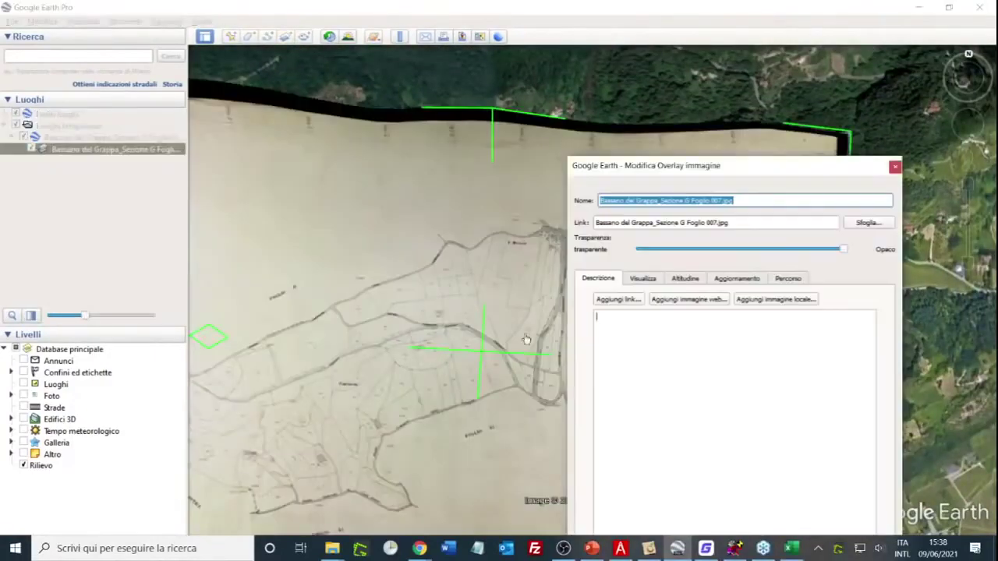
{"action": "left_click", "coordinate": [480, 357]}
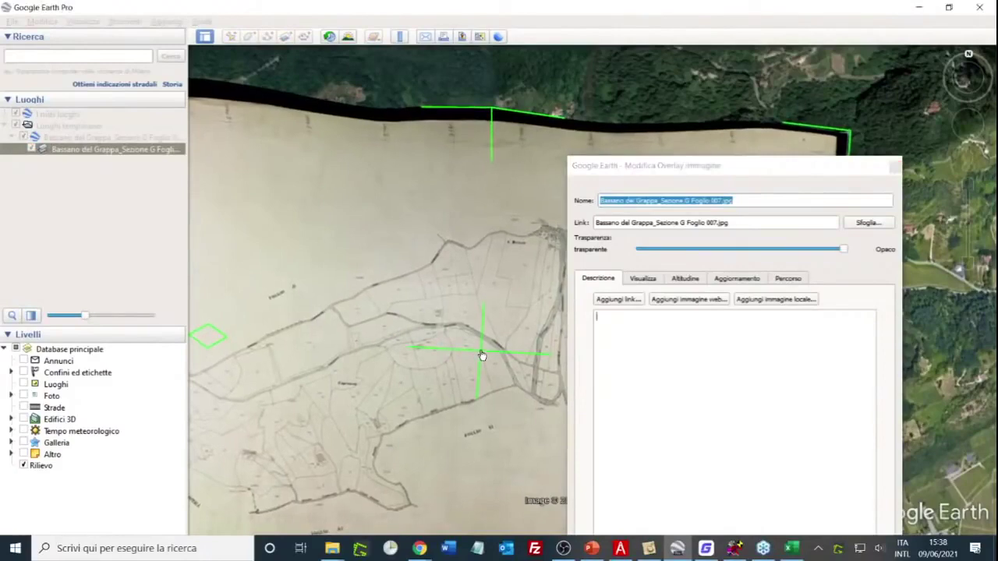
{"action": "left_click_drag", "start_coordinate": [832, 164], "coordinate": [955, 183]}
{"action": "scroll", "coordinate": [363, 335], "scroll_direction": "up", "scroll_amount": 3}
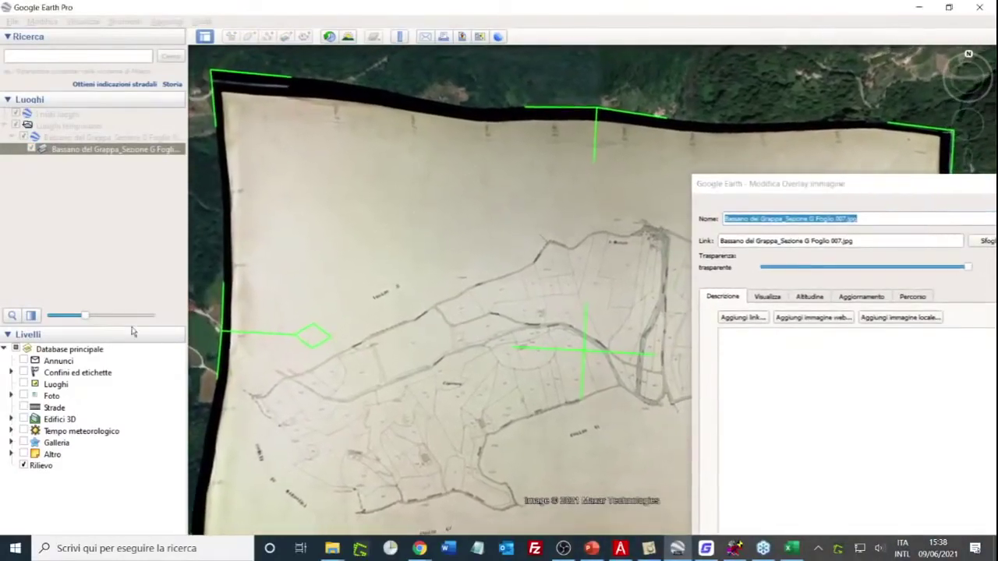
{"action": "left_click_drag", "start_coordinate": [968, 267], "coordinate": [835, 273]}
{"action": "left_click_drag", "start_coordinate": [911, 187], "coordinate": [67, 257]}
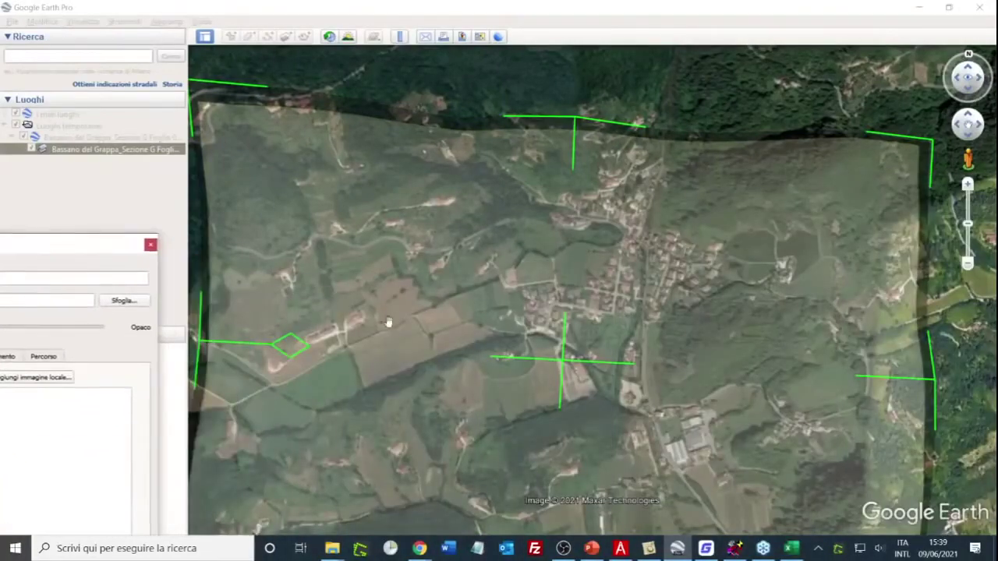
- Inspect the overlay's adjustment handles over the western fields and raise its opacity to just under one half
{"action": "left_click_drag", "start_coordinate": [609, 375], "coordinate": [657, 363]}
{"action": "scroll", "coordinate": [374, 345], "scroll_direction": "up", "scroll_amount": 2}
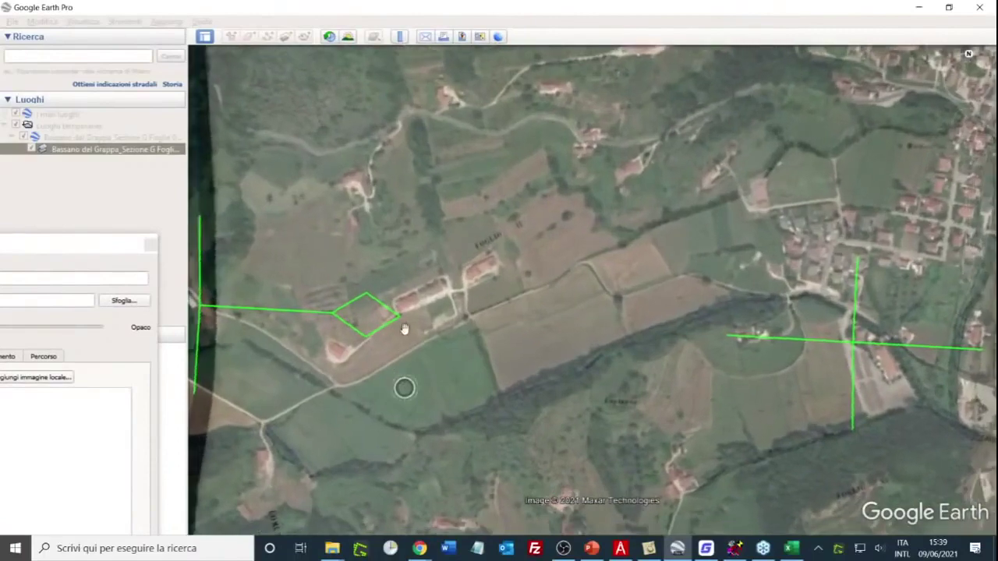
{"action": "left_click_drag", "start_coordinate": [47, 245], "coordinate": [206, 229]}
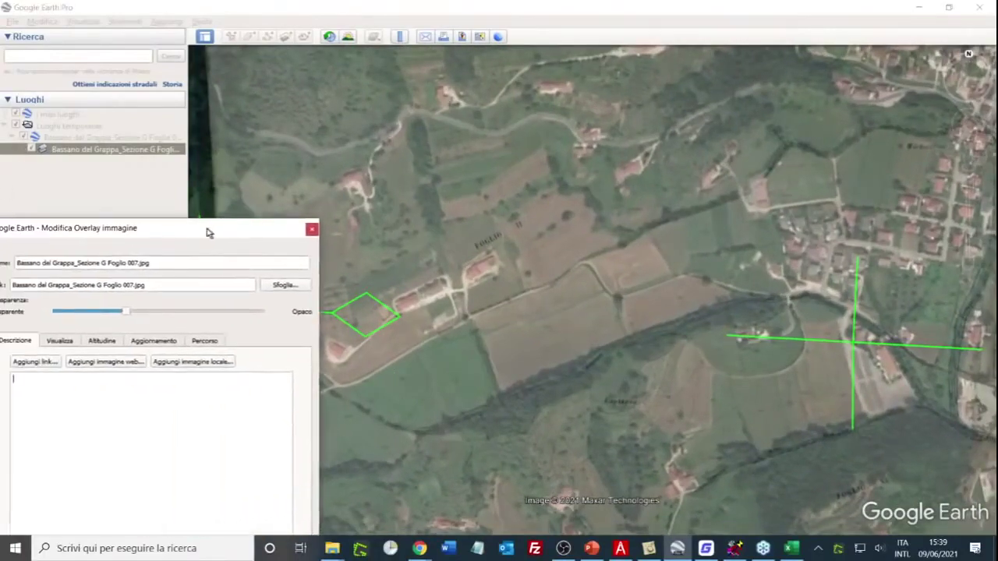
{"action": "left_click_drag", "start_coordinate": [130, 314], "coordinate": [150, 313]}
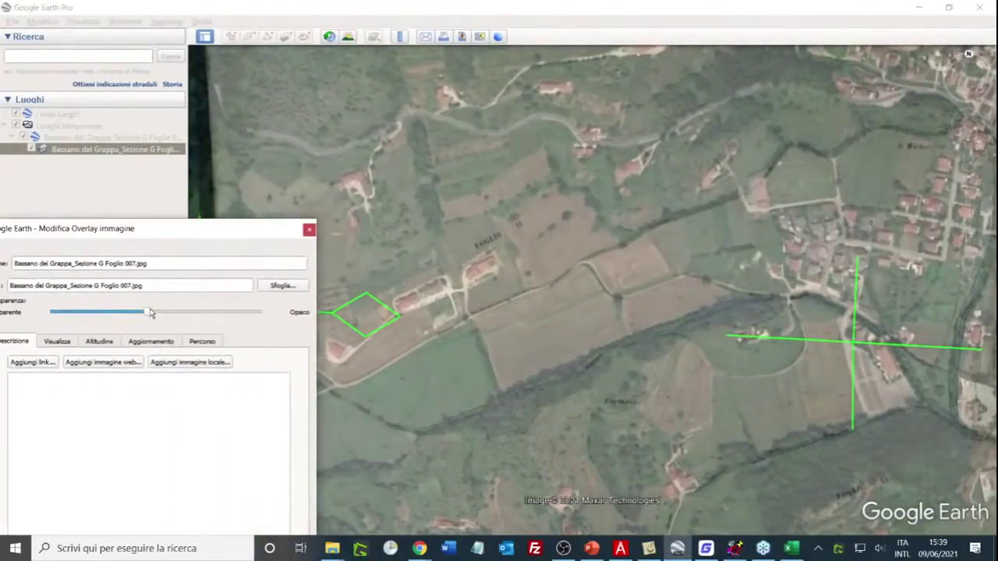
{"action": "left_click_drag", "start_coordinate": [163, 238], "coordinate": [33, 230]}
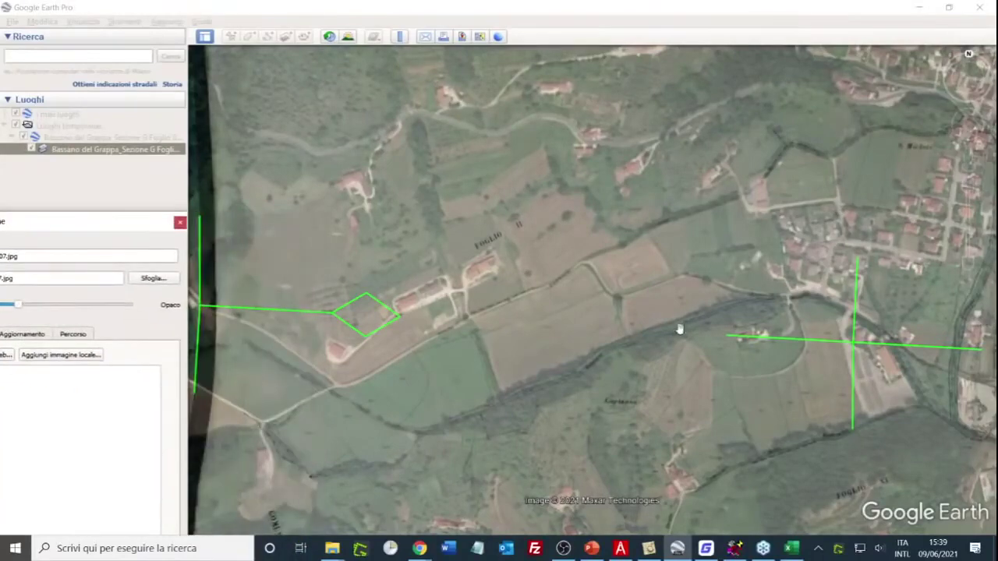
{"action": "left_click_drag", "start_coordinate": [854, 348], "coordinate": [852, 351]}
{"action": "mouse_move", "coordinate": [22, 307]}
{"action": "left_mouse_down"}
{"action": "mouse_move", "coordinate": [77, 307]}
{"action": "mouse_move", "coordinate": [20, 308]}
{"action": "left_mouse_up"}
- Show the whole overlay with its adjustment handles and cancel the overlay edits
{"action": "scroll", "coordinate": [505, 302], "scroll_direction": "down", "scroll_amount": 5}
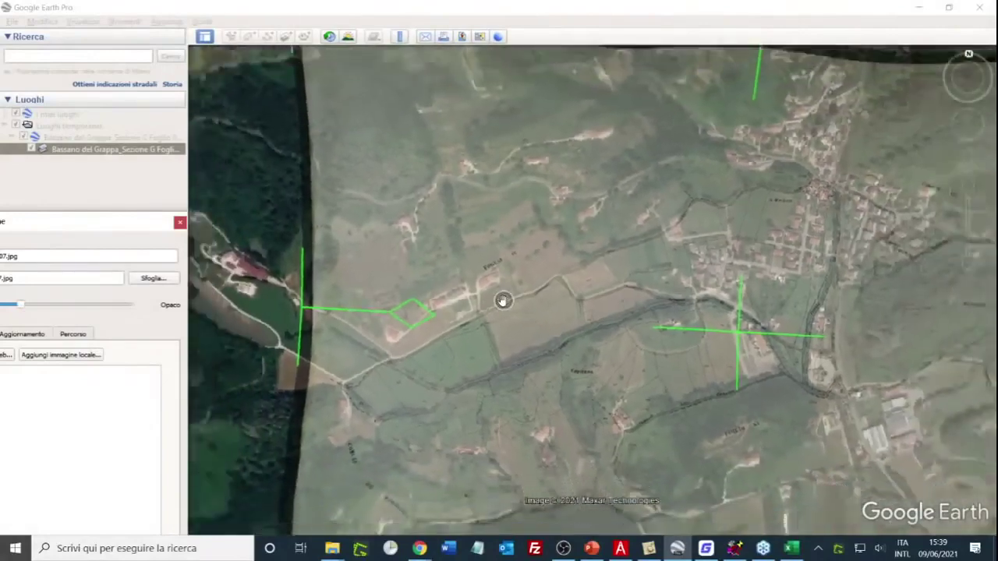
{"action": "left_click_drag", "start_coordinate": [718, 242], "coordinate": [590, 232]}
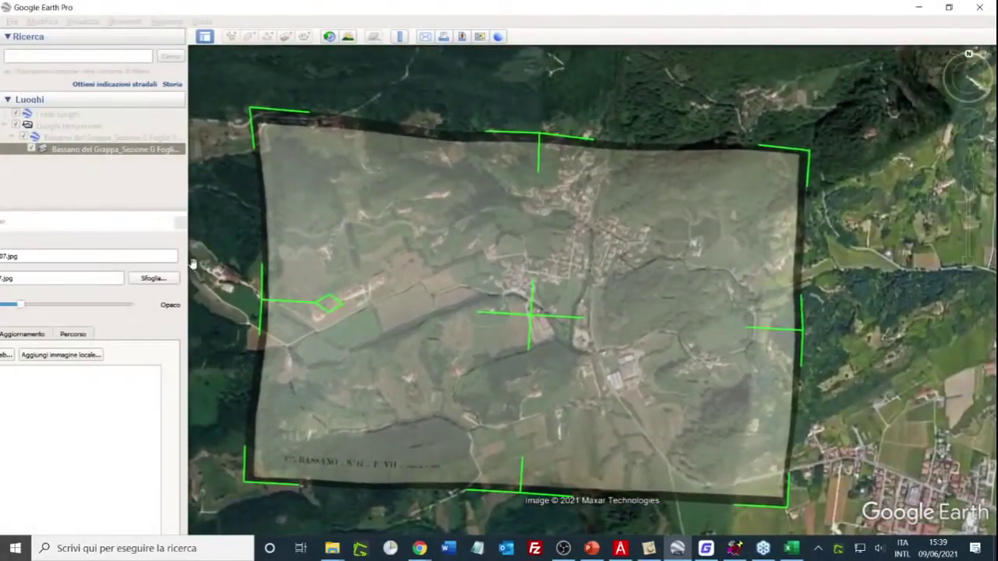
{"action": "left_click_drag", "start_coordinate": [136, 223], "coordinate": [299, 79]}
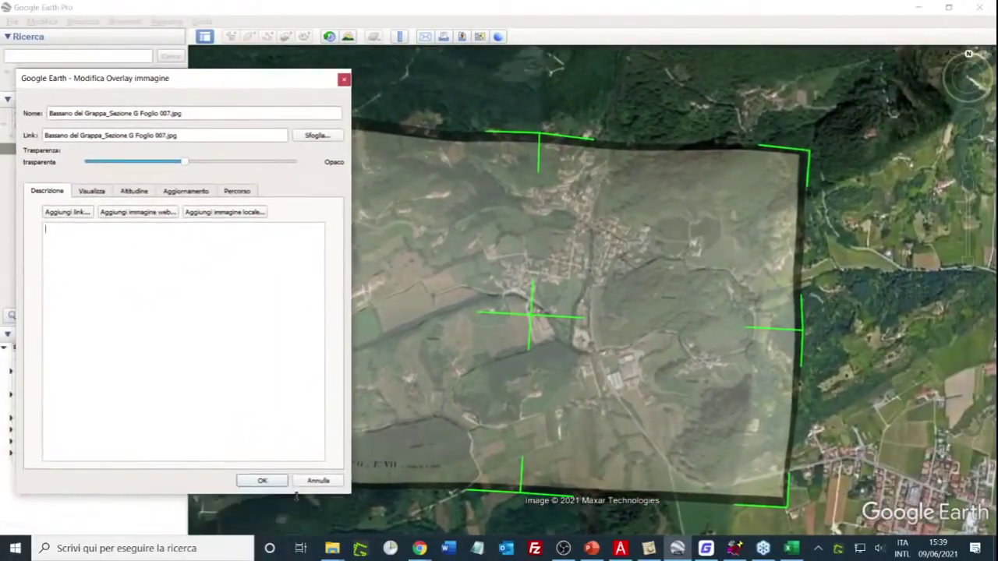
{"action": "left_click", "coordinate": [318, 481]}
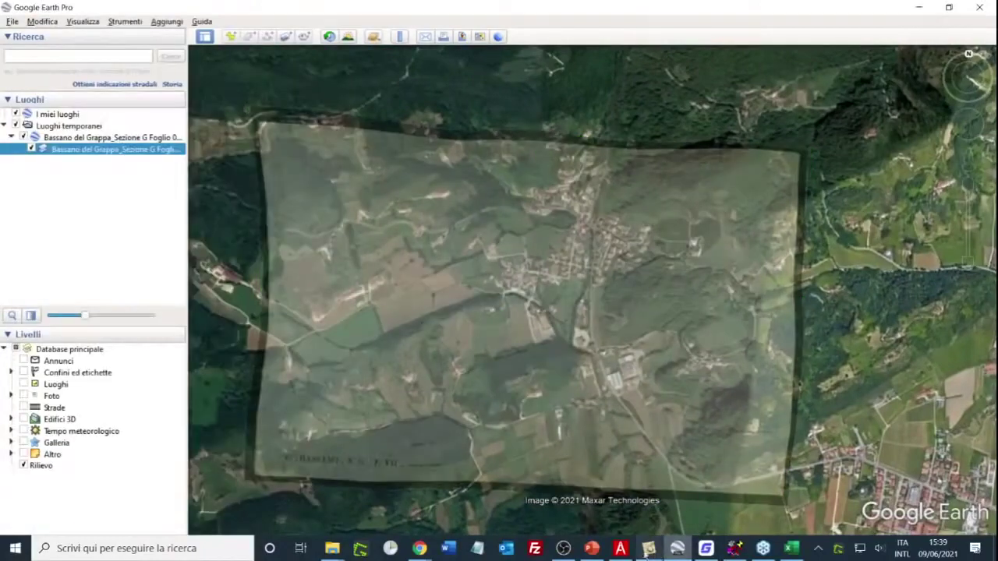
- Switch to the TopGeometri map in Chrome and link fiducial points PF10/0110, PF05/0090, PF07/0110 and PF09/0110 with the distance tool
{"action": "mouse_move", "coordinate": [421, 551]}
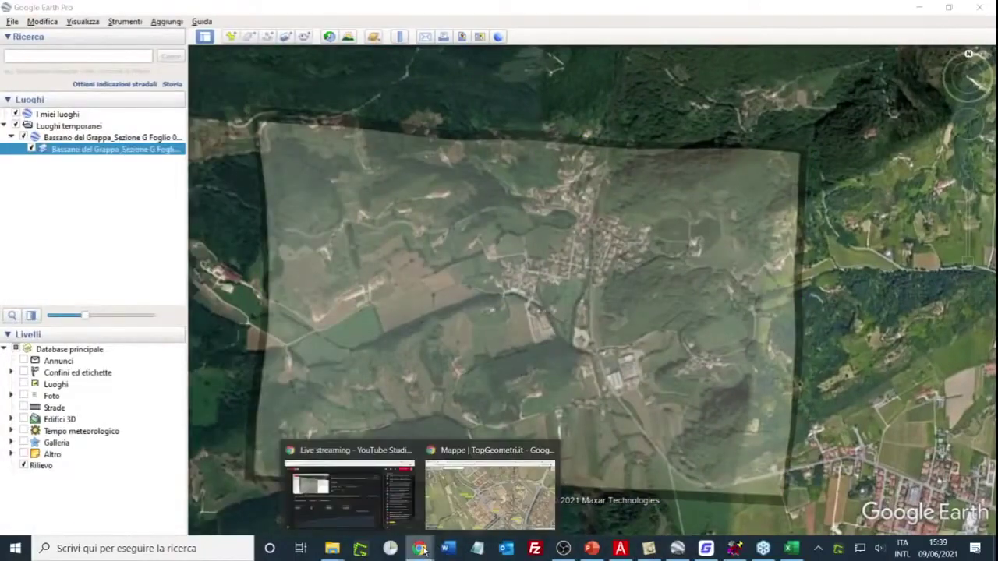
{"action": "left_click", "coordinate": [458, 527]}
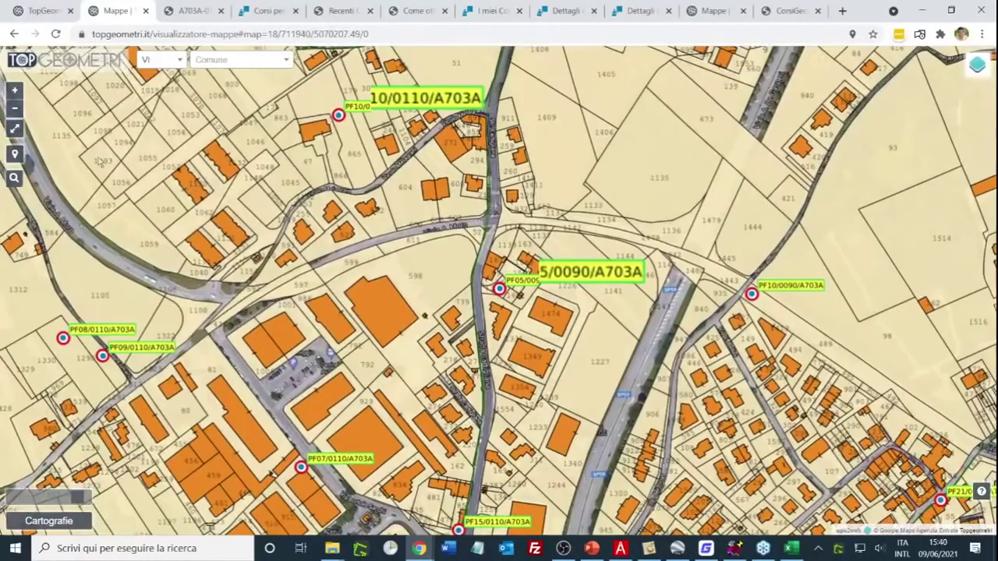
{"action": "left_click", "coordinate": [14, 129]}
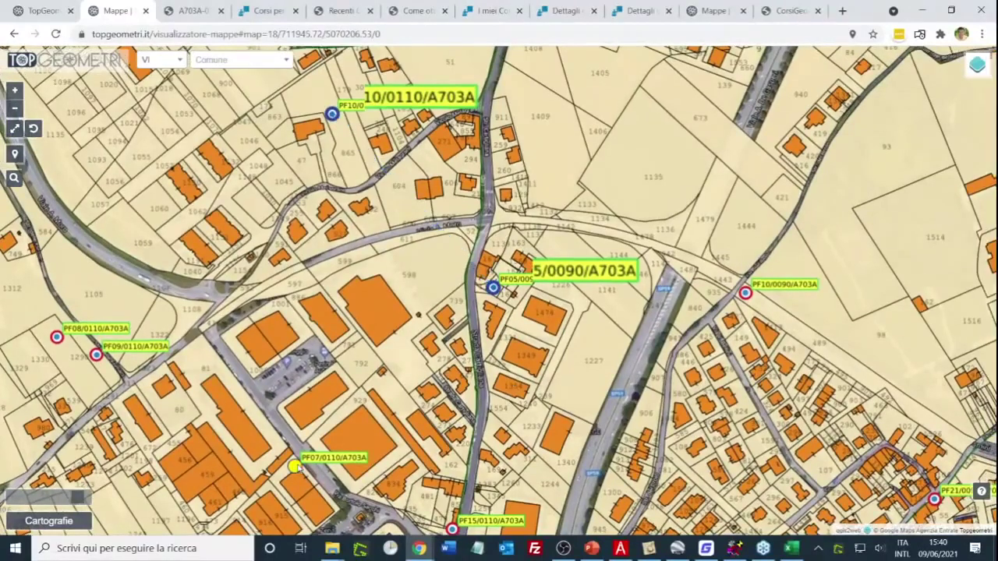
{"action": "left_click", "coordinate": [295, 466]}
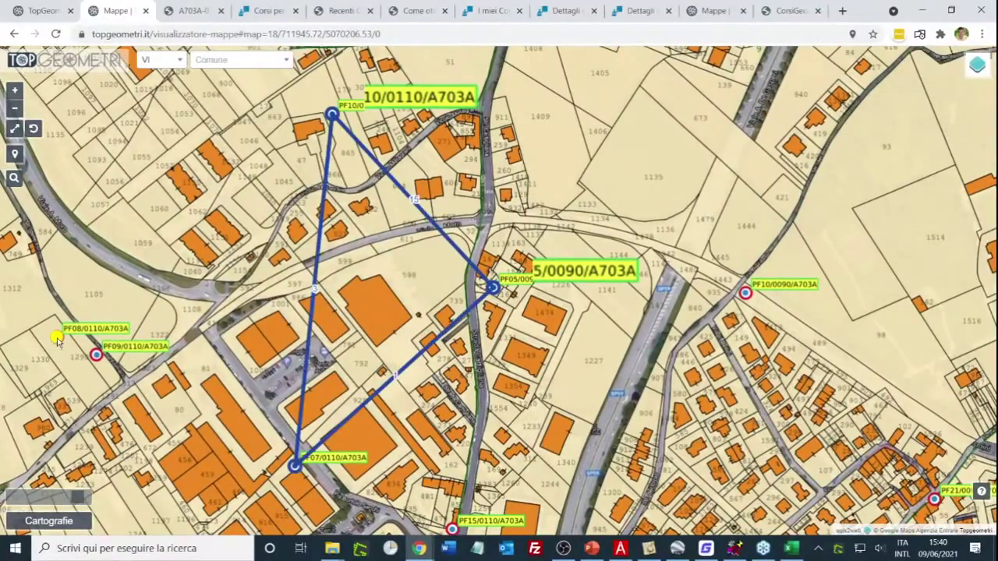
{"action": "left_click", "coordinate": [95, 355]}
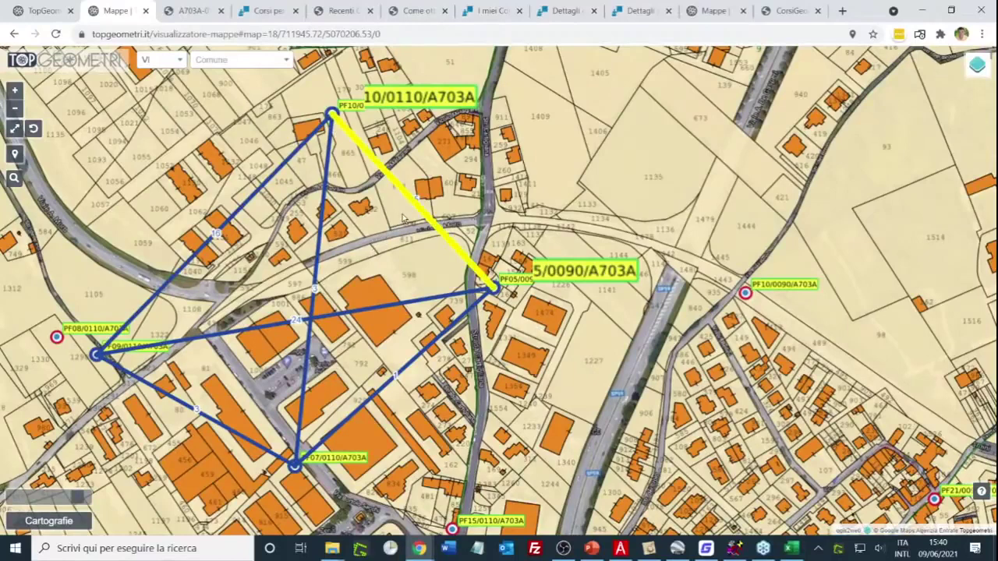
- Open the distances measured between PF05/0090 and PF10/0110 and display the surveys of protocols 157721/2000, 491886/2003 and 45212/1996
{"action": "left_click_drag", "start_coordinate": [392, 235], "coordinate": [388, 218]}
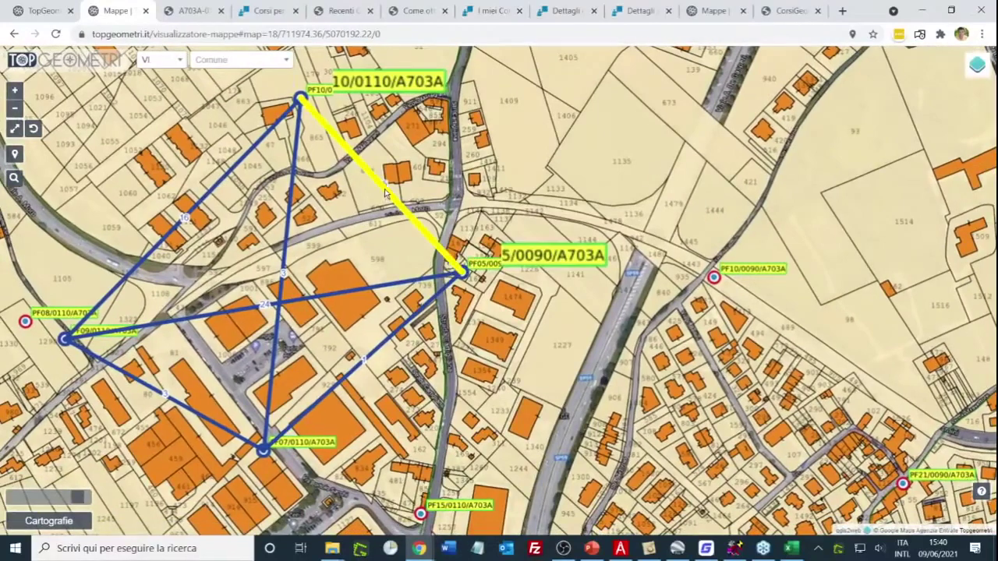
{"action": "left_click", "coordinate": [384, 194]}
{"action": "left_click_drag", "start_coordinate": [474, 70], "coordinate": [682, 74]}
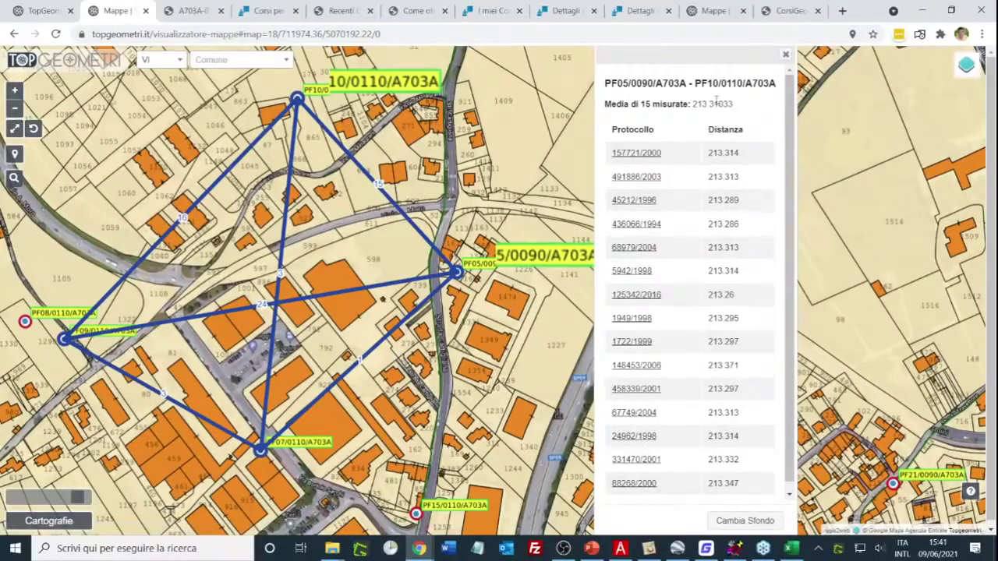
{"action": "left_click", "coordinate": [642, 154]}
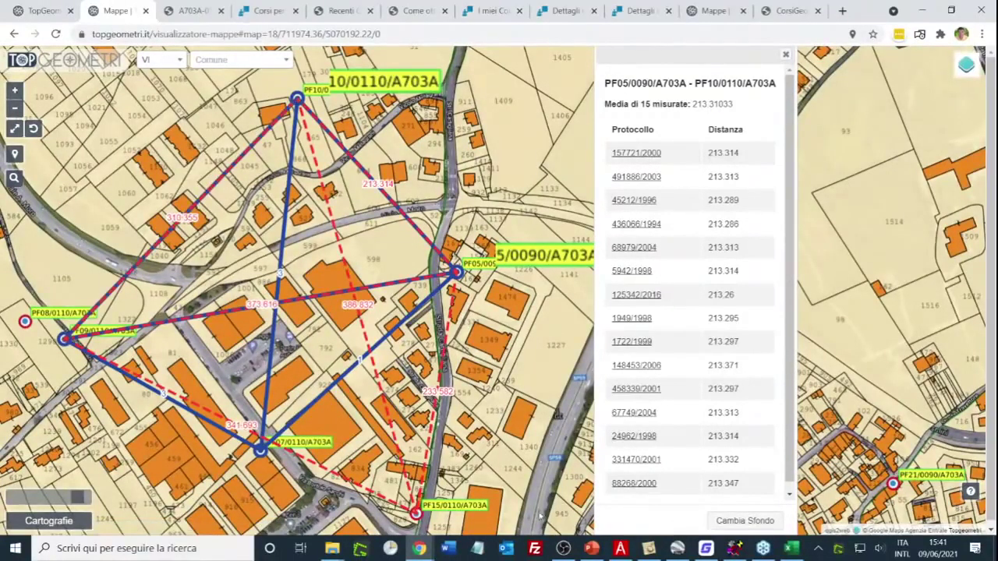
{"action": "left_click", "coordinate": [642, 179]}
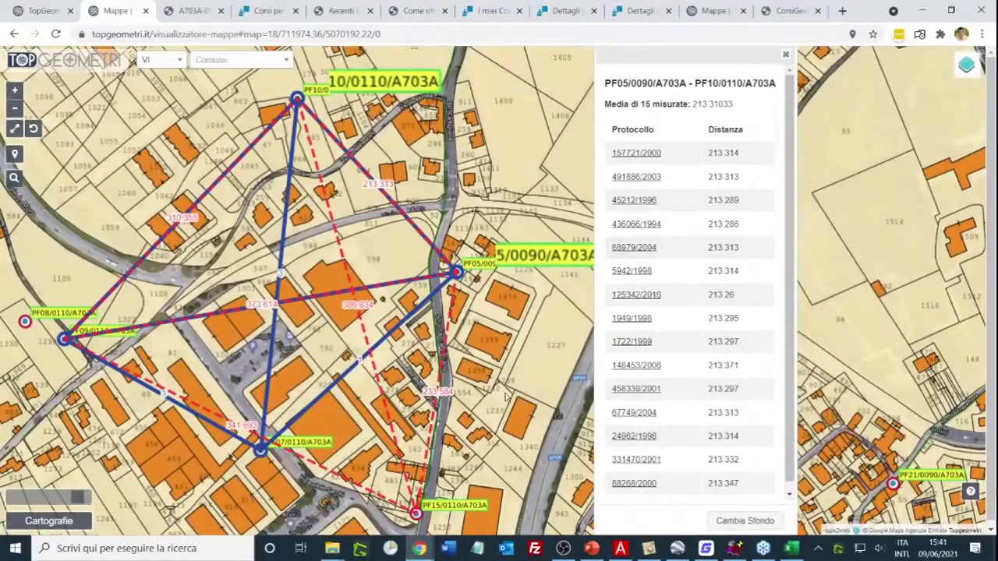
{"action": "left_click", "coordinate": [644, 224]}
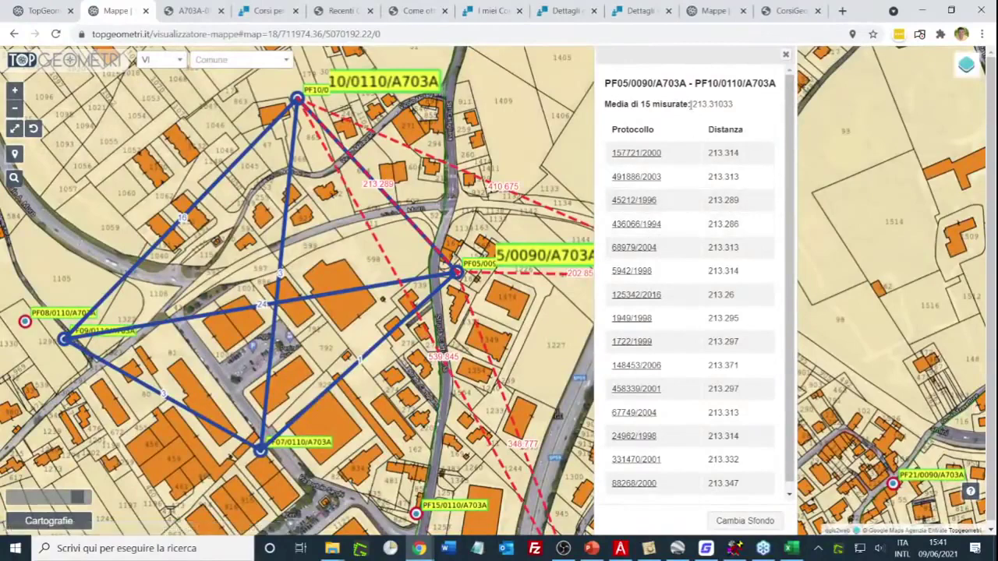
- Display the distances measured in protocol 5942/1998 on the map and clear the fiducial-point links
{"action": "left_click_drag", "start_coordinate": [680, 56], "coordinate": [855, 61]}
{"action": "left_click_drag", "start_coordinate": [647, 140], "coordinate": [582, 94]}
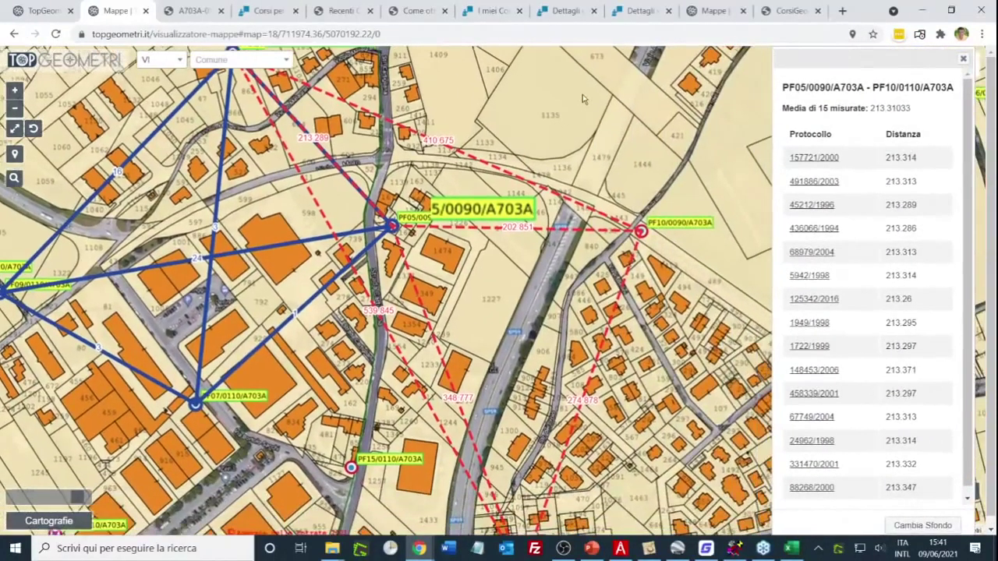
{"action": "left_click", "coordinate": [823, 276]}
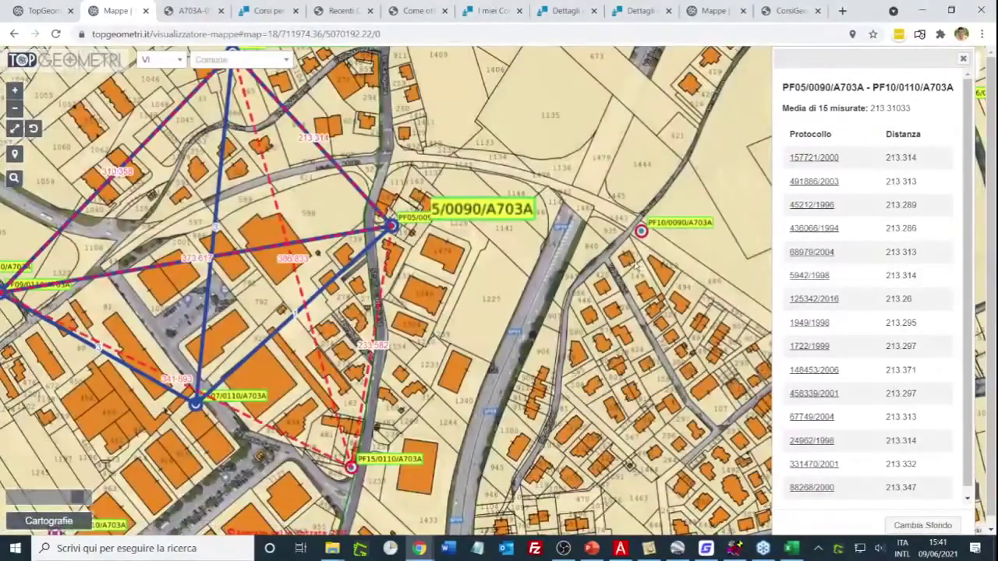
{"action": "left_click_drag", "start_coordinate": [558, 237], "coordinate": [575, 294]}
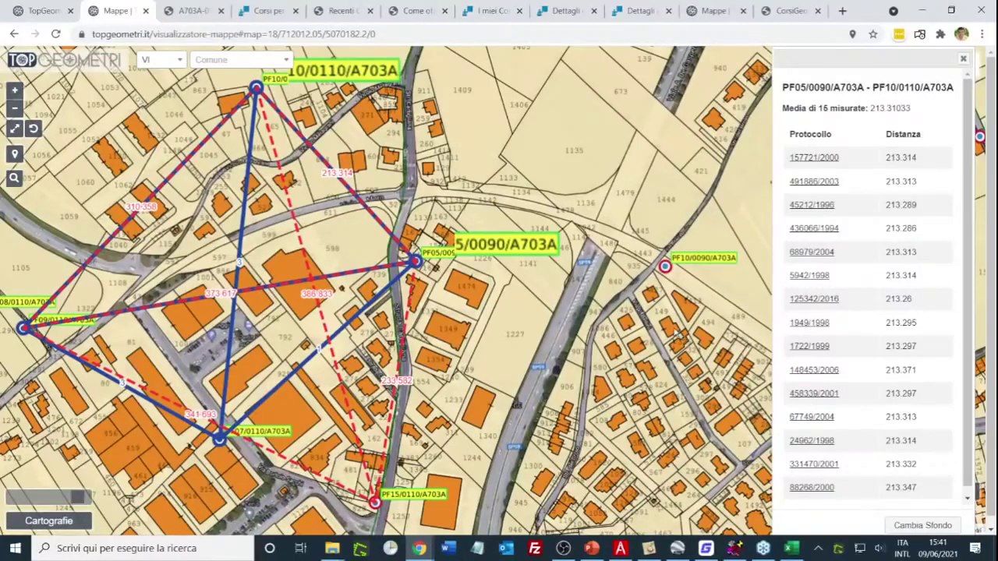
{"action": "left_click", "coordinate": [965, 61]}
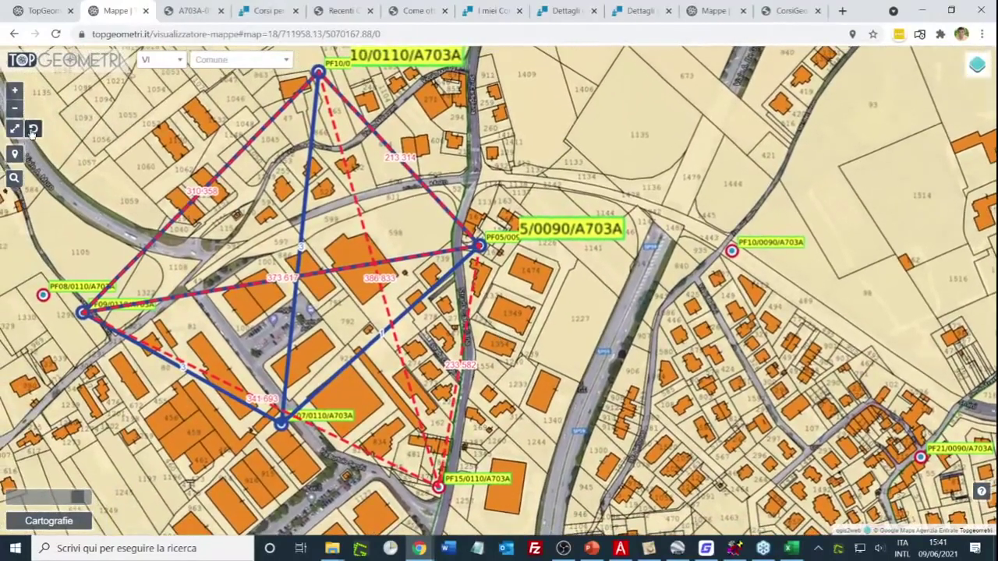
{"action": "left_click", "coordinate": [32, 129]}
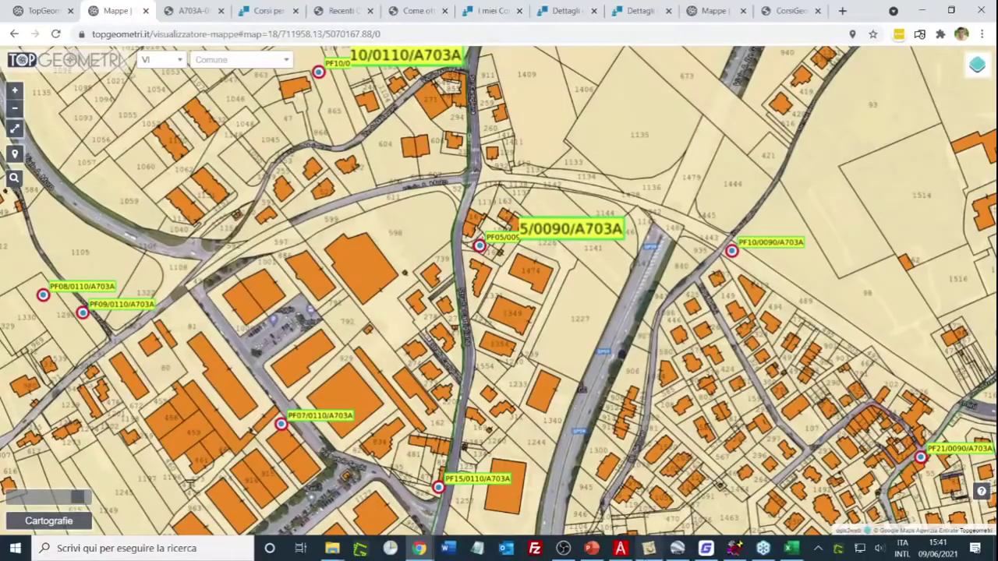
- Check the georeferenced sheet in CorrMap, return to the TopGeometri map in Chrome and choose CorrMap mappa georeferenziata as the cartography
{"action": "left_click", "coordinate": [648, 548]}
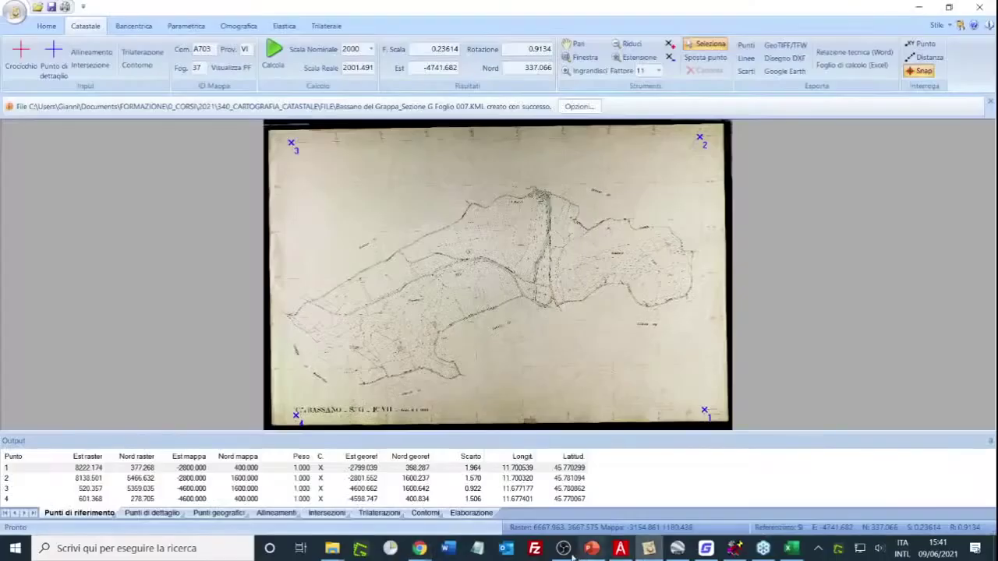
{"action": "mouse_move", "coordinate": [424, 549]}
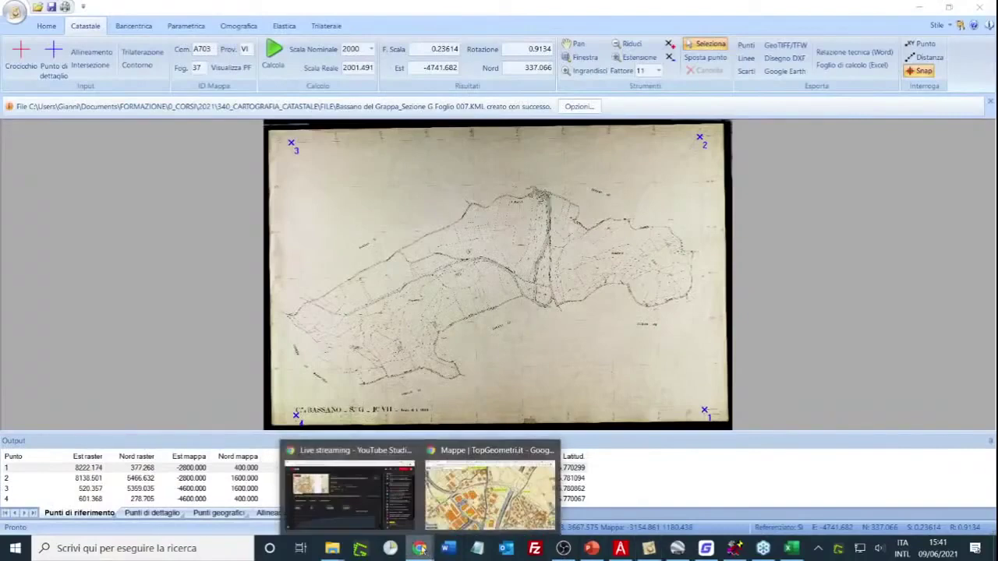
{"action": "left_click", "coordinate": [491, 476]}
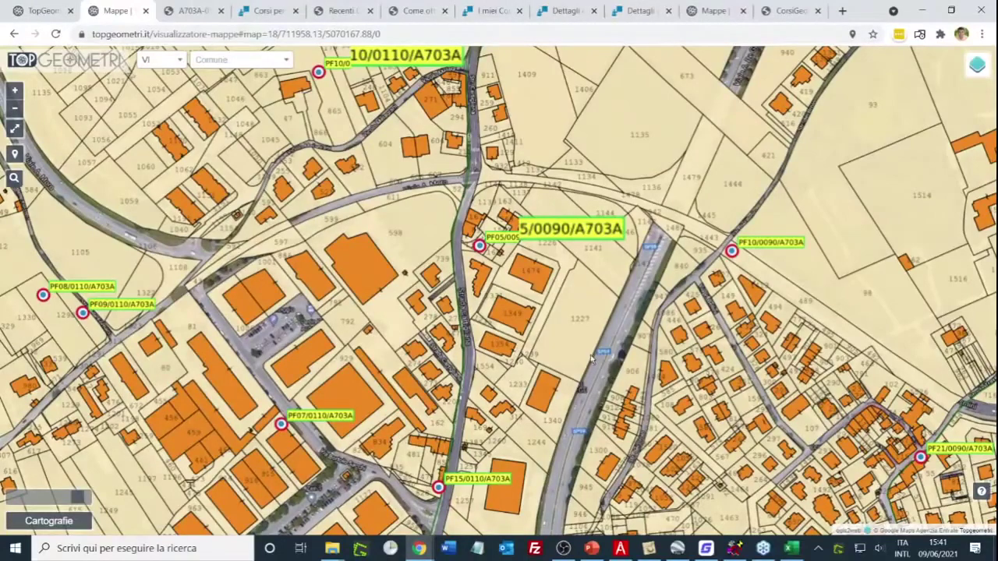
{"action": "left_click", "coordinate": [68, 524]}
{"action": "left_click", "coordinate": [473, 204]}
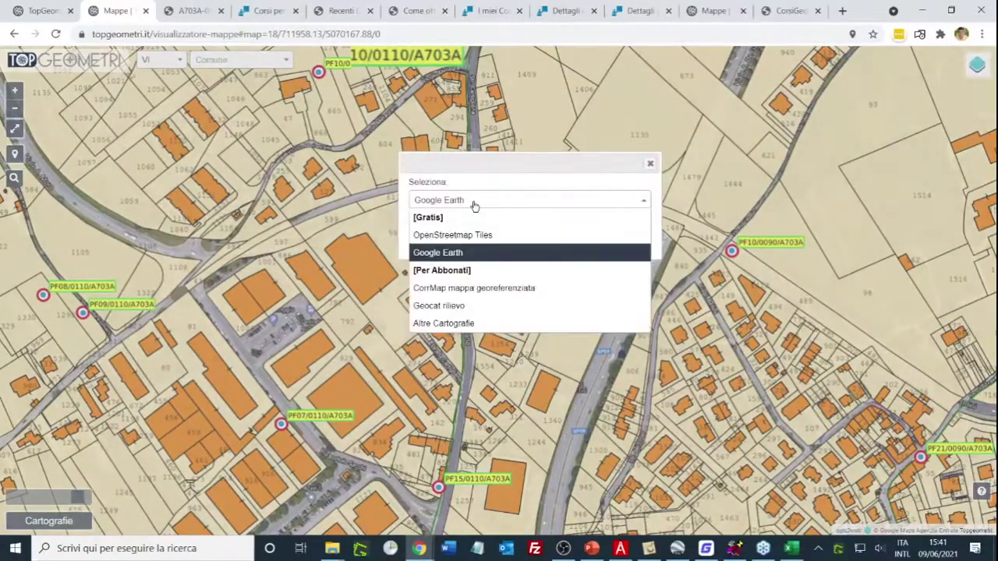
{"action": "left_click", "coordinate": [551, 289]}
- Load Bassano del Grappa_Sezione G Foglio 007.jpg with its matching KML file and apply the georeferenced map as the background
{"action": "left_click", "coordinate": [431, 223]}
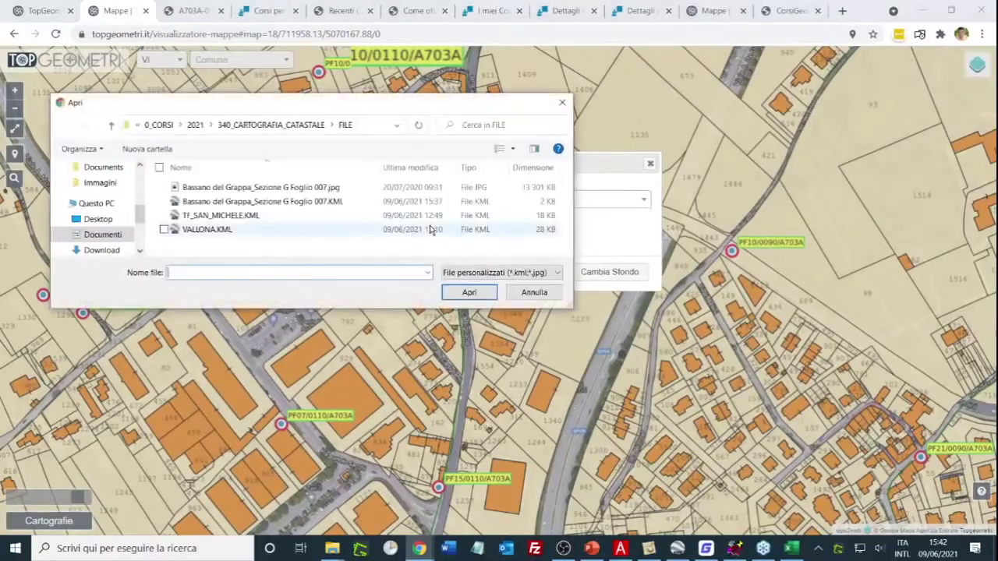
{"action": "left_click", "coordinate": [299, 203]}
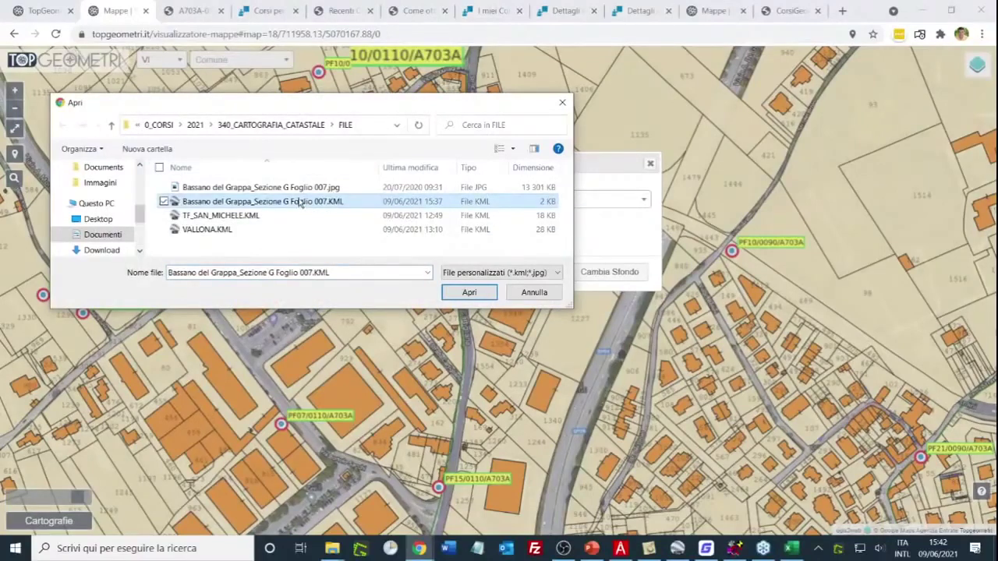
{"action": "left_click", "coordinate": [290, 191], "text": "ctrl"}
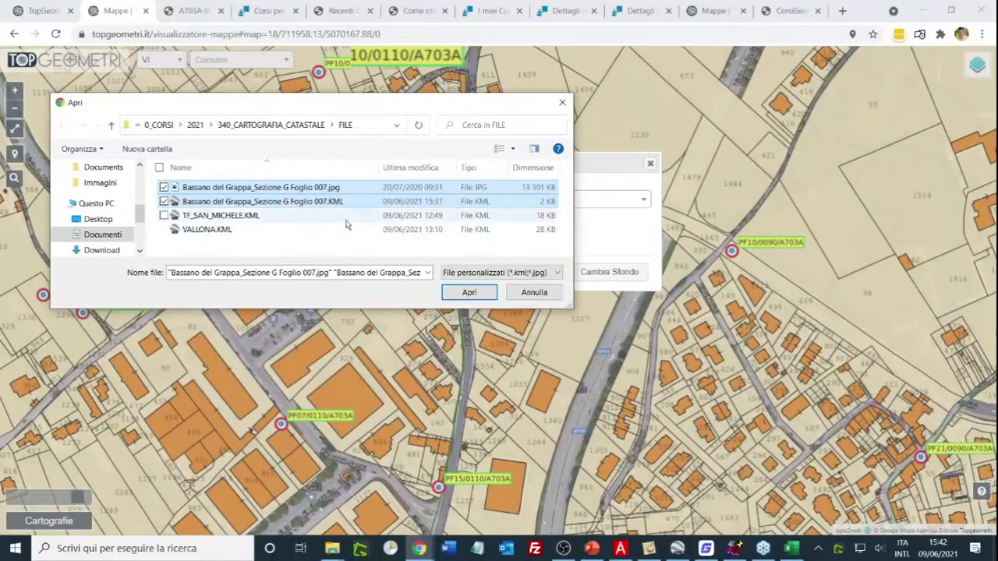
{"action": "left_click", "coordinate": [469, 293]}
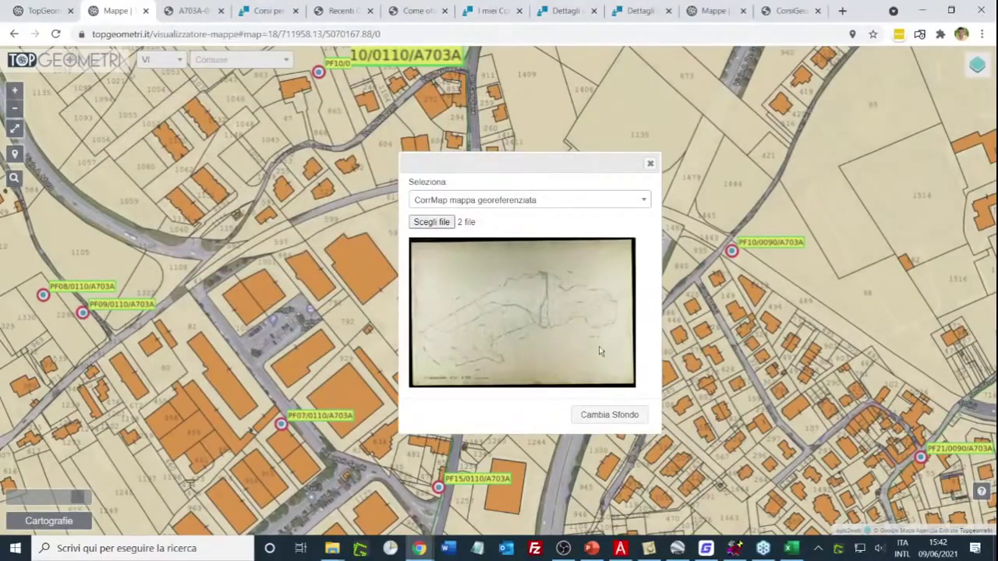
{"action": "left_click", "coordinate": [613, 418]}
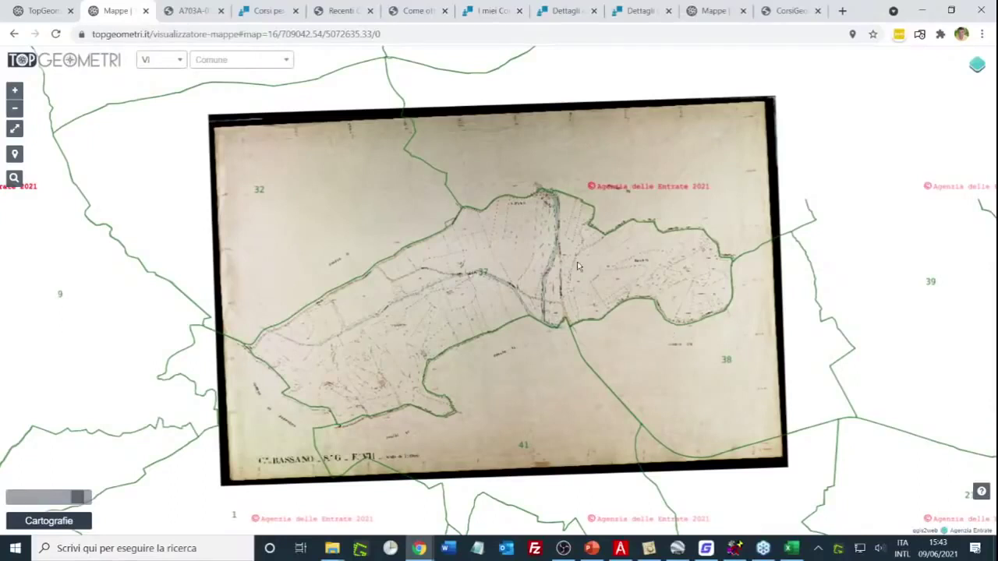
- Fade the current cadastral layers around S. Michele so the impianto map shows through beneath them
{"action": "scroll", "coordinate": [558, 249], "scroll_direction": "up", "scroll_amount": 1}
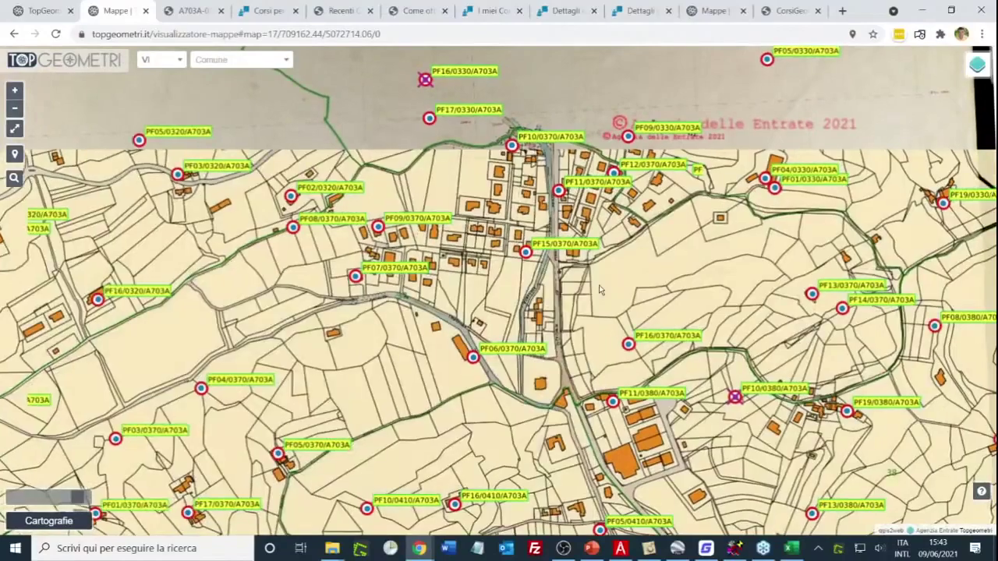
{"action": "scroll", "coordinate": [597, 289], "scroll_direction": "up", "scroll_amount": 1}
{"action": "left_click_drag", "start_coordinate": [598, 287], "coordinate": [642, 364]}
{"action": "scroll", "coordinate": [642, 363], "scroll_direction": "down", "scroll_amount": 1}
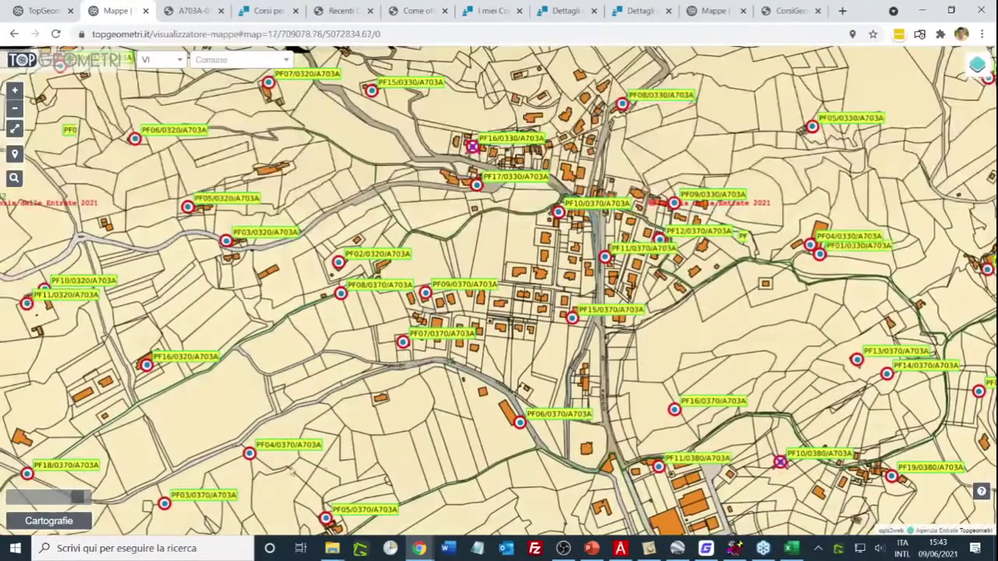
{"action": "left_click", "coordinate": [75, 499]}
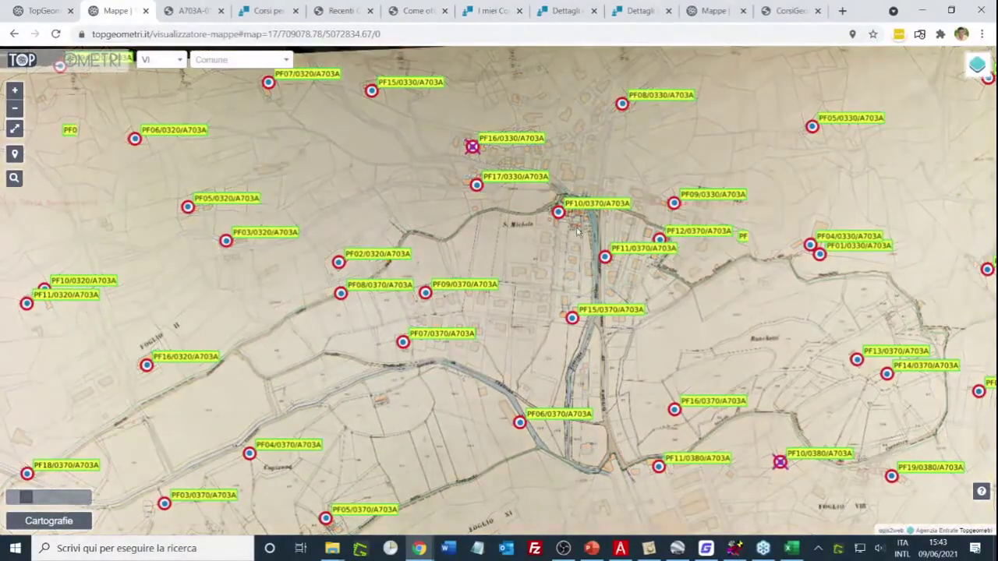
- Examine the impianto buildings near PF10/0370/A703A, fading the current cadastral layers out completely and back to a faint overlay
{"action": "scroll", "coordinate": [585, 222], "scroll_direction": "up", "scroll_amount": 1}
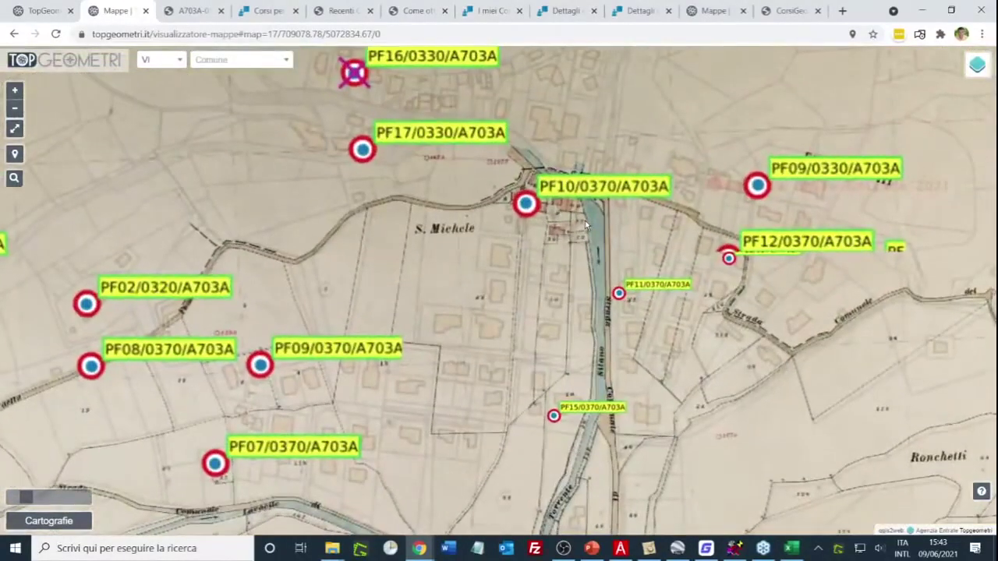
{"action": "scroll", "coordinate": [586, 225], "scroll_direction": "up", "scroll_amount": 1}
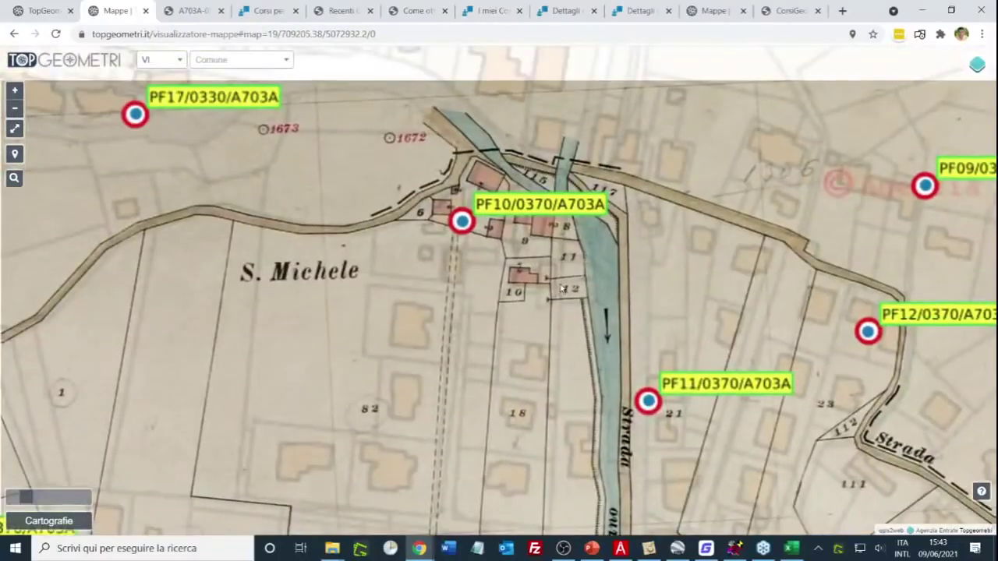
{"action": "left_click_drag", "start_coordinate": [562, 226], "coordinate": [554, 299]}
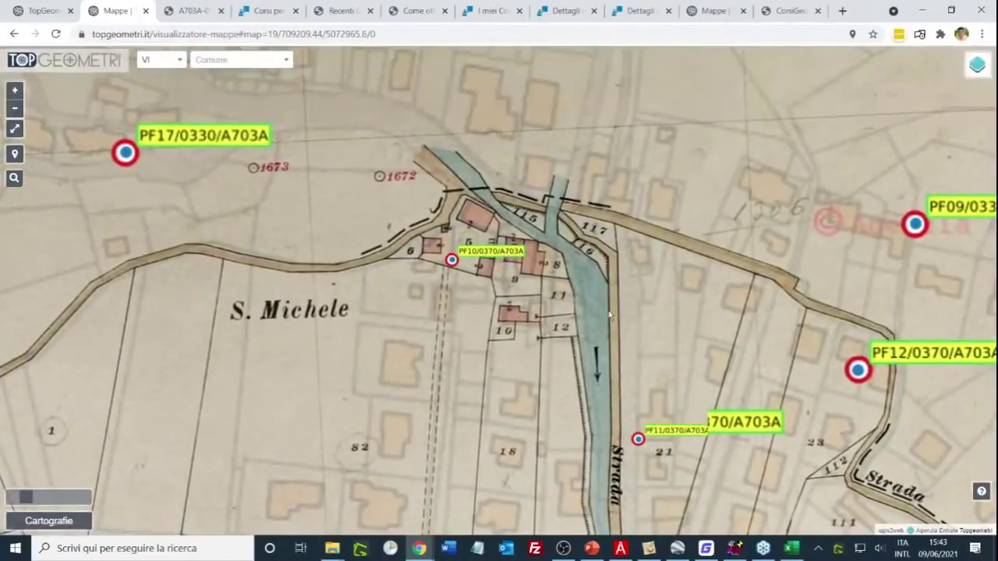
{"action": "left_click_drag", "start_coordinate": [624, 295], "coordinate": [644, 275]}
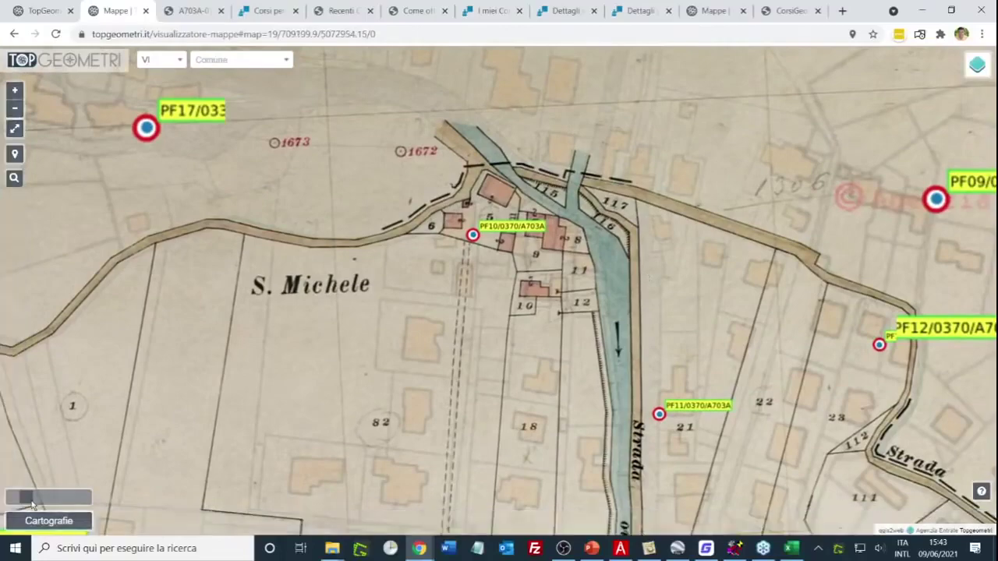
{"action": "mouse_move", "coordinate": [25, 497]}
{"action": "left_mouse_down"}
{"action": "mouse_move", "coordinate": [86, 502]}
{"action": "mouse_move", "coordinate": [21, 497]}
{"action": "left_mouse_up"}
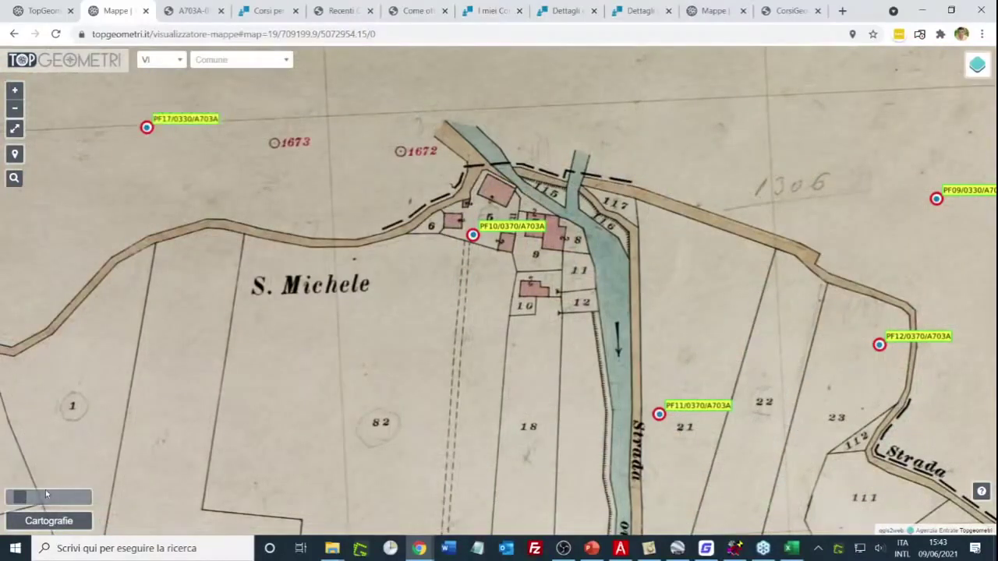
{"action": "left_click_drag", "start_coordinate": [21, 495], "coordinate": [26, 496]}
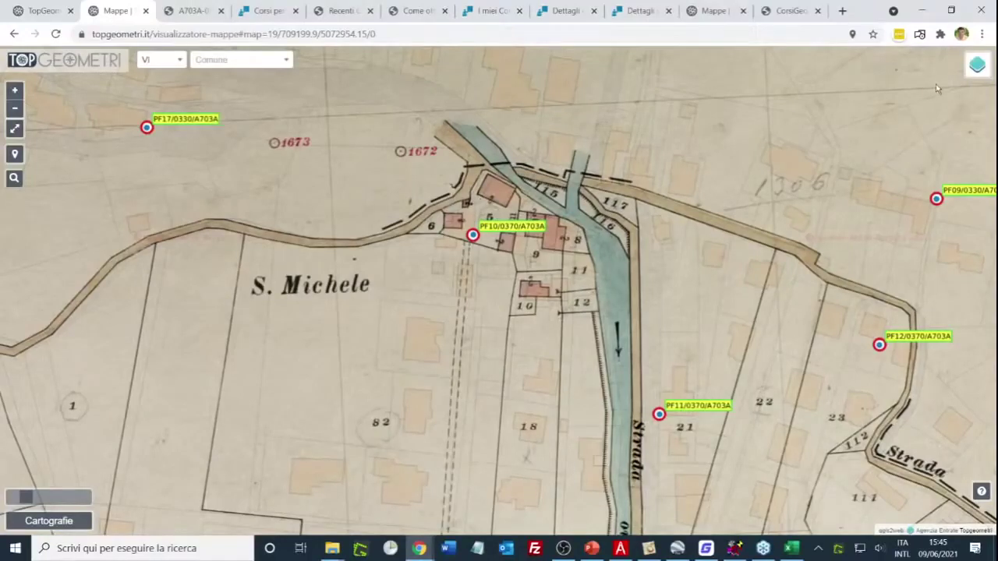
- Hide the fiducial point labels and the fiducial point symbols on the map
{"action": "mouse_move", "coordinate": [993, 67]}
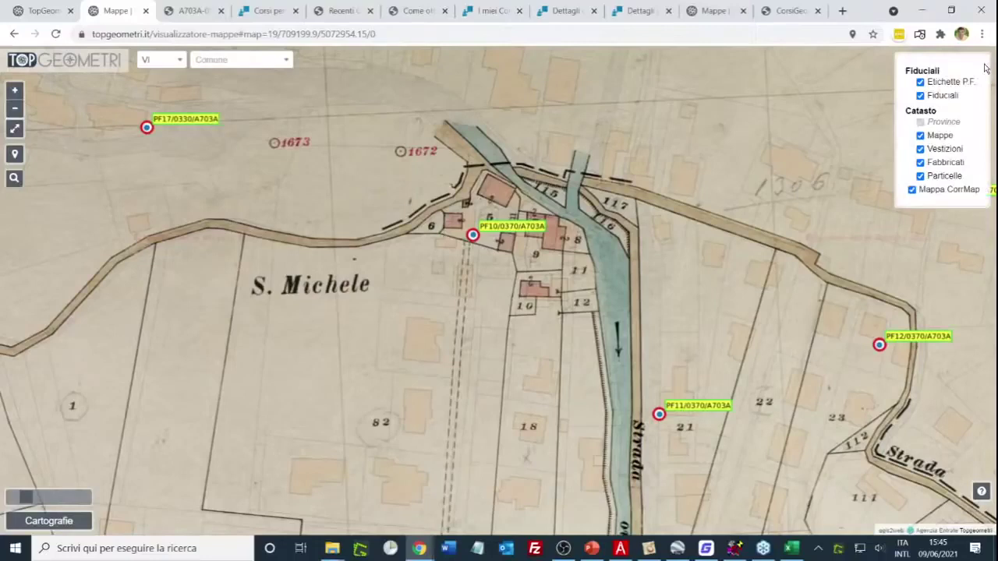
{"action": "left_click", "coordinate": [941, 85]}
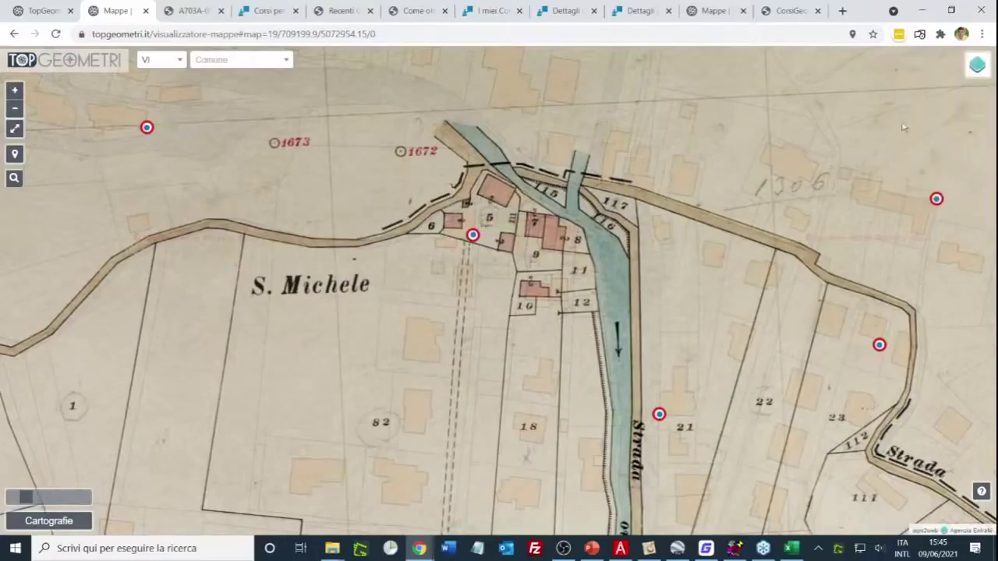
{"action": "mouse_move", "coordinate": [978, 69]}
{"action": "left_click", "coordinate": [941, 95]}
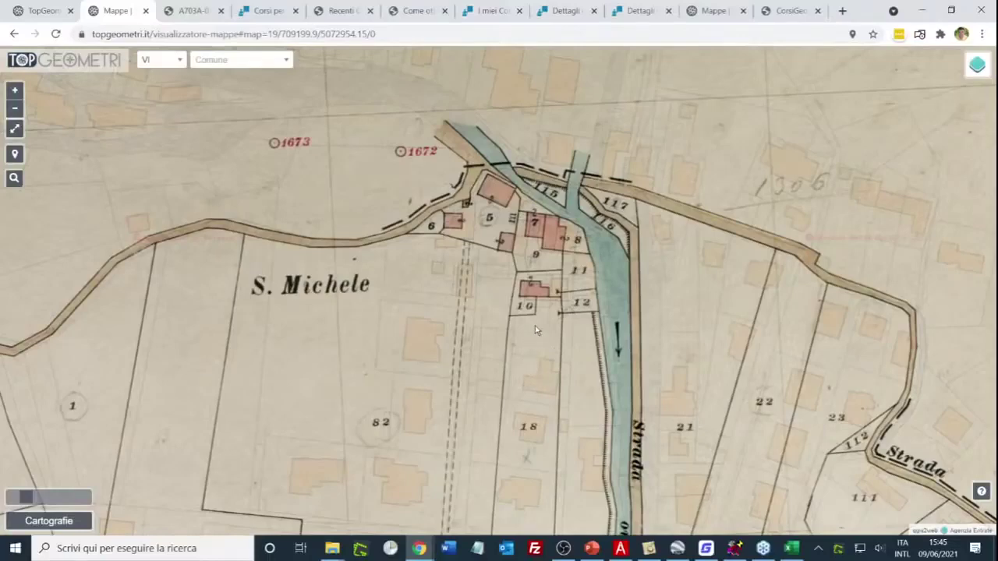
- Strengthen the current cadastral overlay around impianto parcels 94 and 98, beside the Strada Comunale Lavacile di Capisona, to compare the boundaries
{"action": "scroll", "coordinate": [535, 330], "scroll_direction": "down", "scroll_amount": 1}
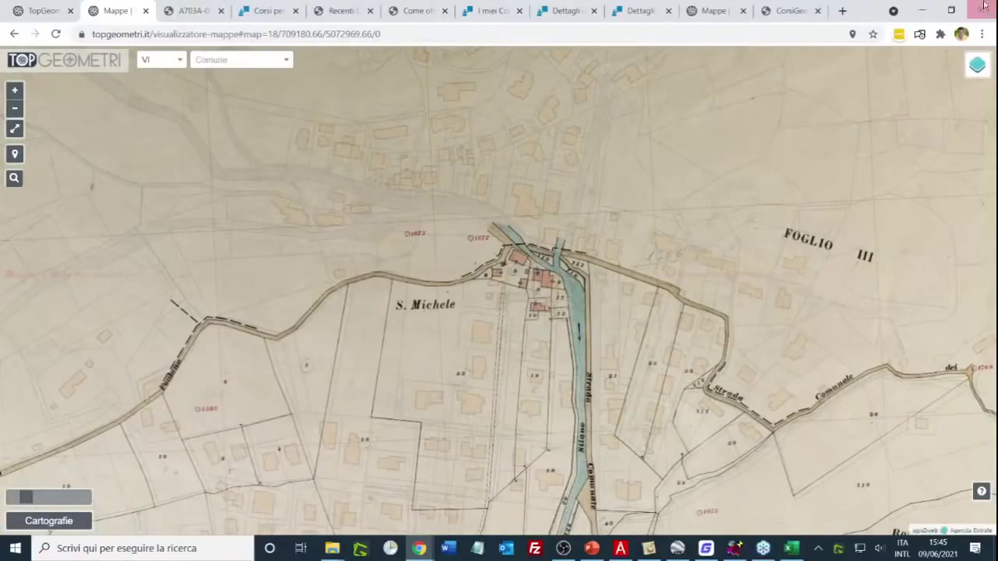
{"action": "left_click_drag", "start_coordinate": [609, 349], "coordinate": [615, 289]}
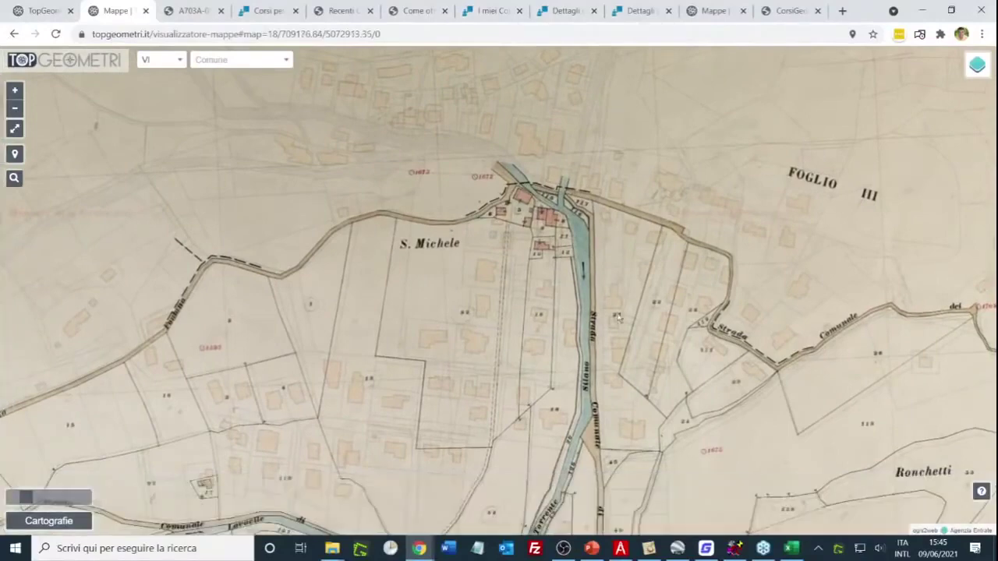
{"action": "left_click_drag", "start_coordinate": [615, 293], "coordinate": [693, 189]}
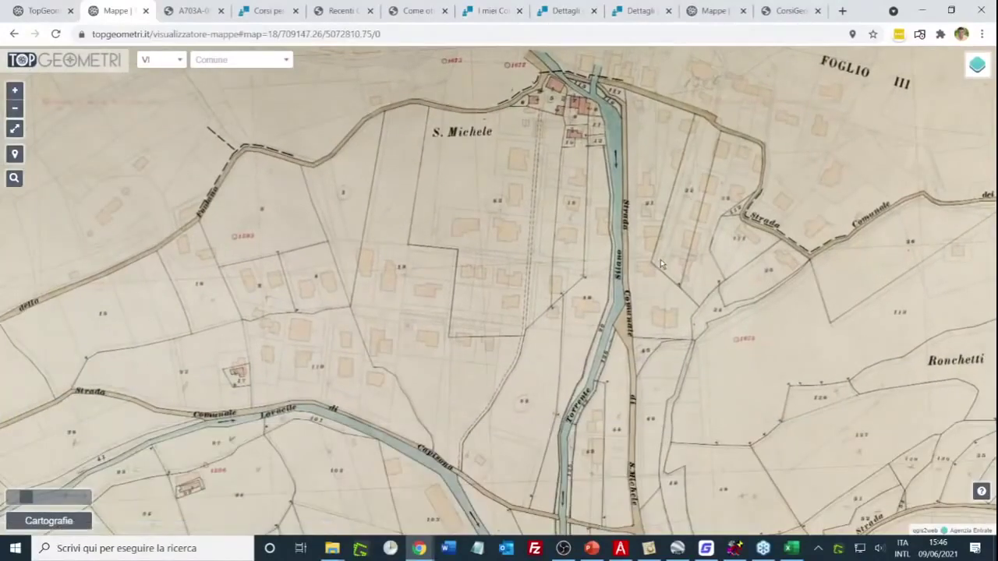
{"action": "left_click_drag", "start_coordinate": [421, 391], "coordinate": [454, 312]}
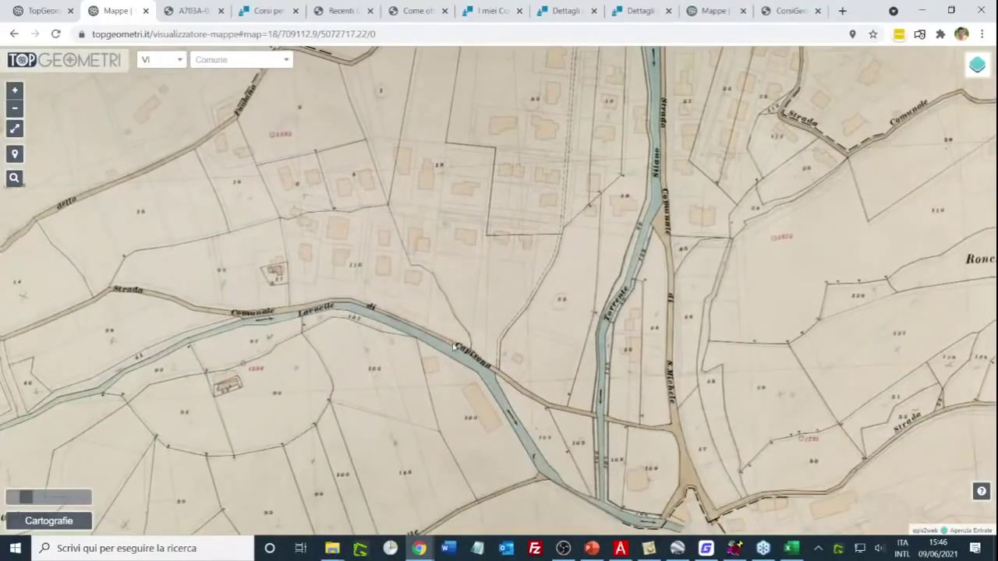
{"action": "scroll", "coordinate": [259, 442], "scroll_direction": "up", "scroll_amount": 1}
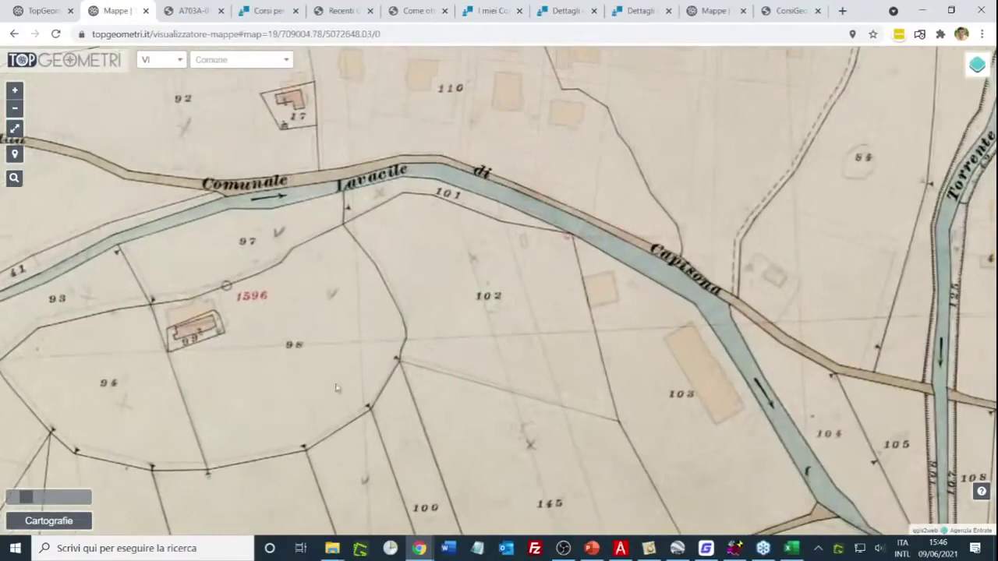
{"action": "left_click_drag", "start_coordinate": [308, 393], "coordinate": [406, 322]}
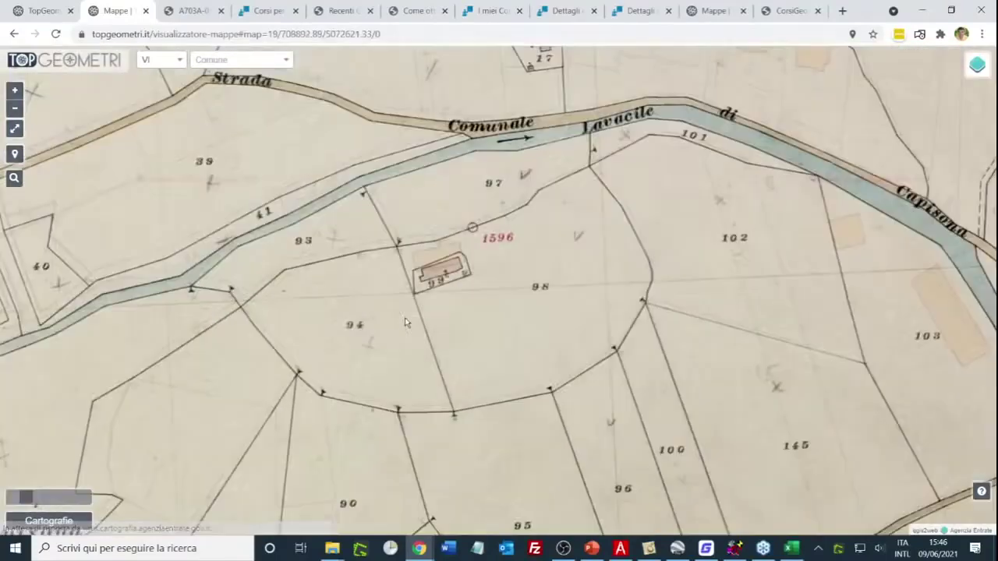
{"action": "left_click_drag", "start_coordinate": [492, 272], "coordinate": [431, 317]}
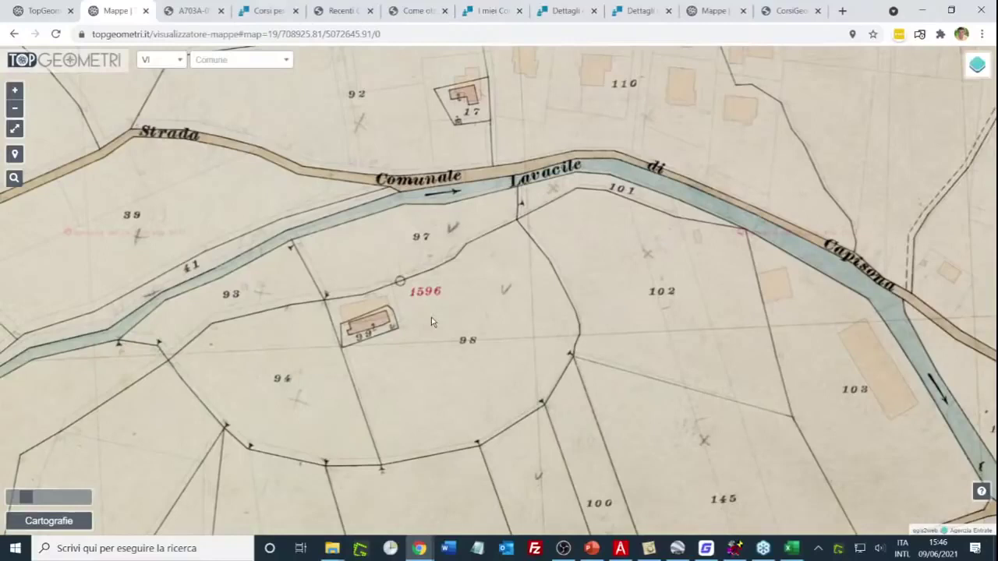
{"action": "left_click", "coordinate": [33, 500]}
{"action": "left_click_drag", "start_coordinate": [33, 500], "coordinate": [26, 496]}
{"action": "left_click_drag", "start_coordinate": [27, 500], "coordinate": [51, 503]}
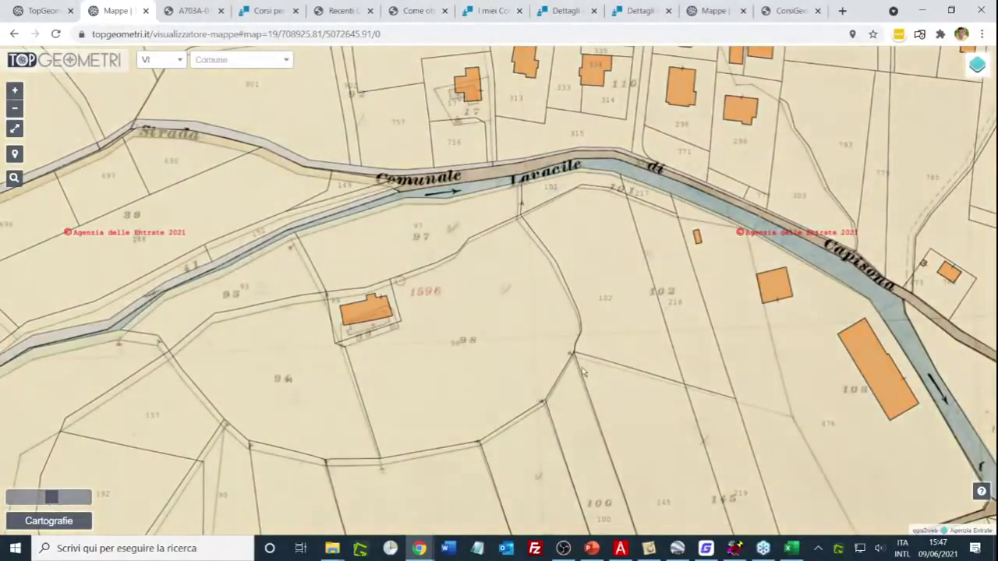
- Compare the current and impianto boundaries around parcels 98 and 99, and fade the current cadastral layers back to a faint overlay
{"action": "left_click_drag", "start_coordinate": [635, 490], "coordinate": [624, 435]}
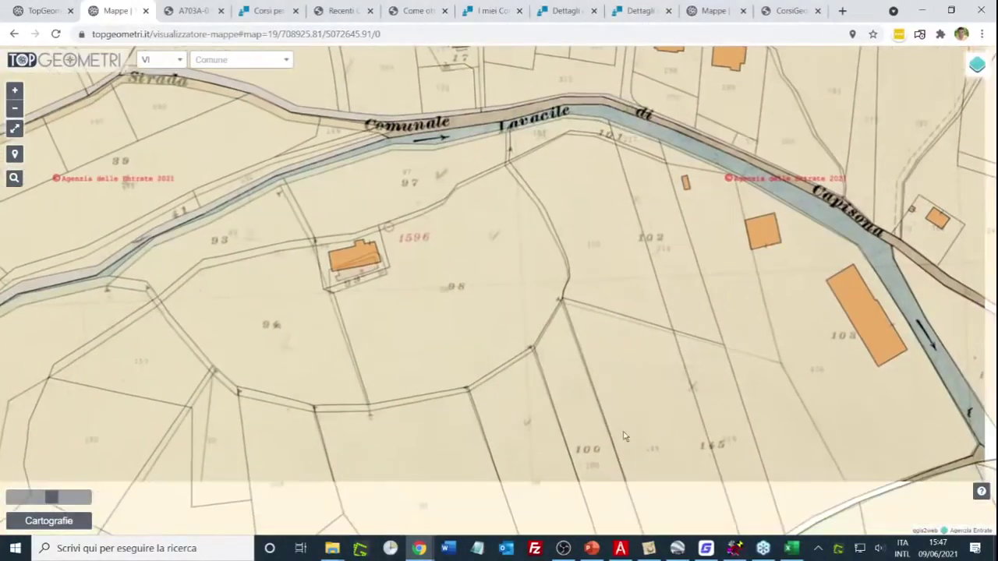
{"action": "left_click_drag", "start_coordinate": [502, 123], "coordinate": [525, 192]}
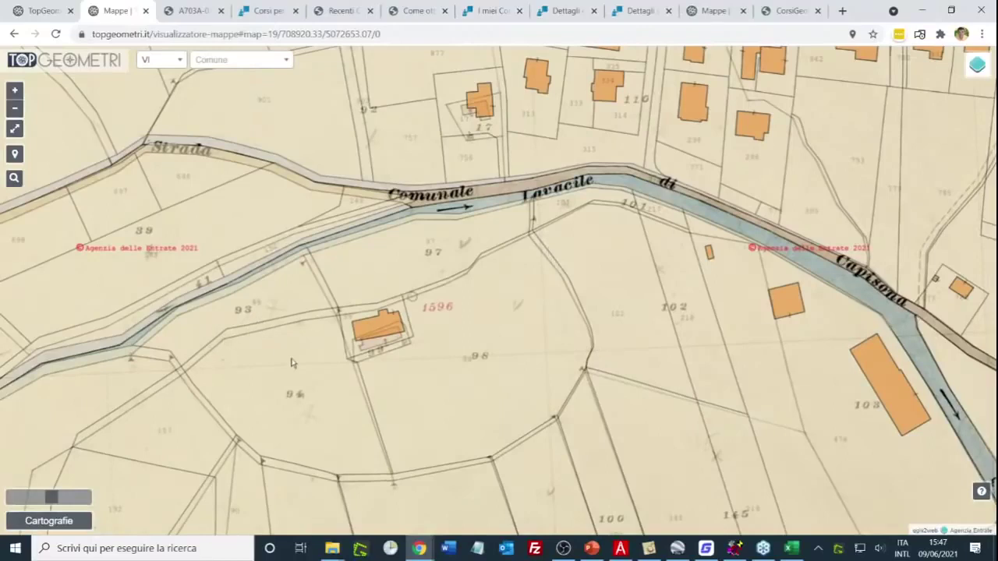
{"action": "left_click_drag", "start_coordinate": [51, 497], "coordinate": [26, 498]}
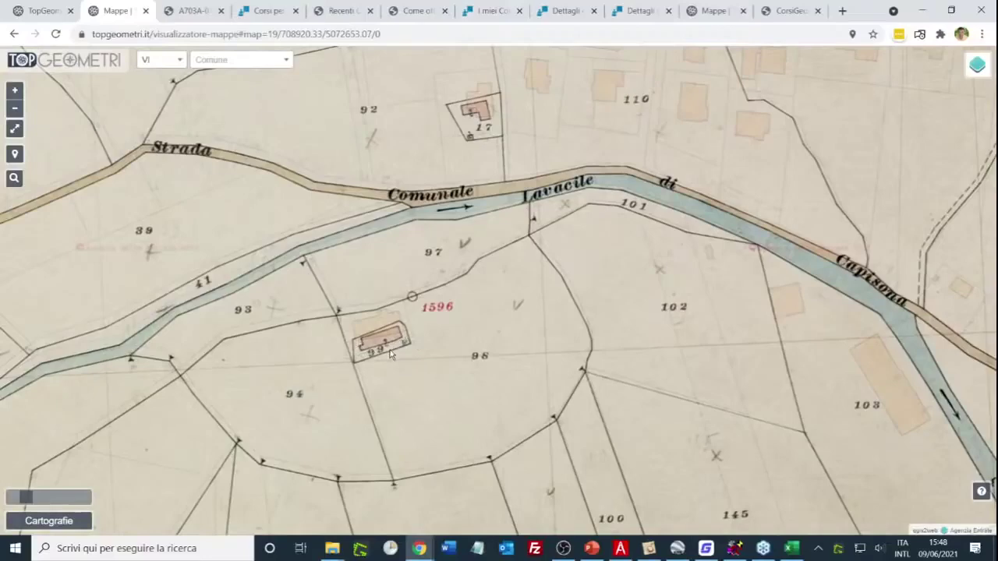
- Examine the wider impianto sheet from Capisona and S. Michele across to Ronchetti with the faint cadastral overlay
{"action": "scroll", "coordinate": [500, 389], "scroll_direction": "down", "scroll_amount": 1}
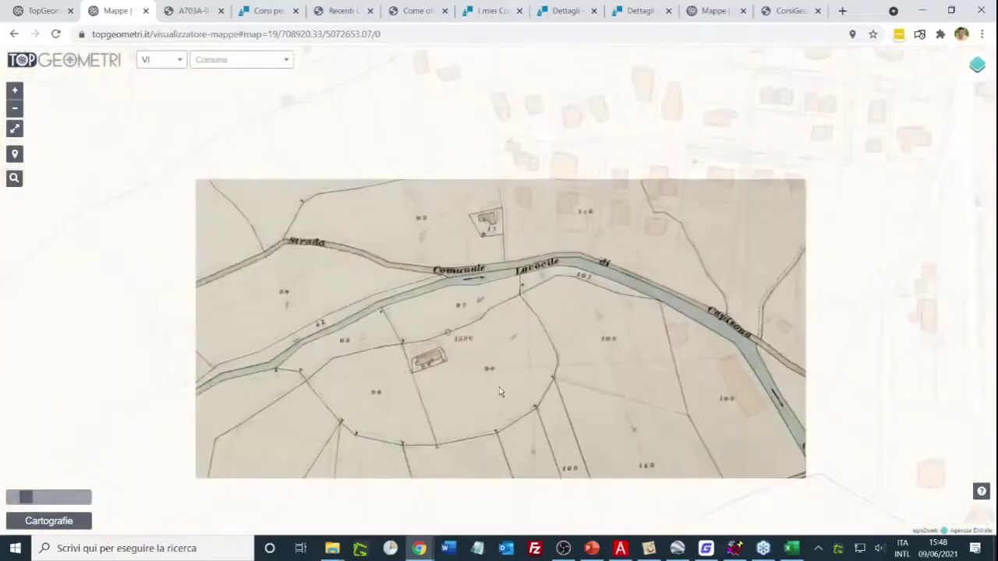
{"action": "scroll", "coordinate": [498, 387], "scroll_direction": "down", "scroll_amount": 1}
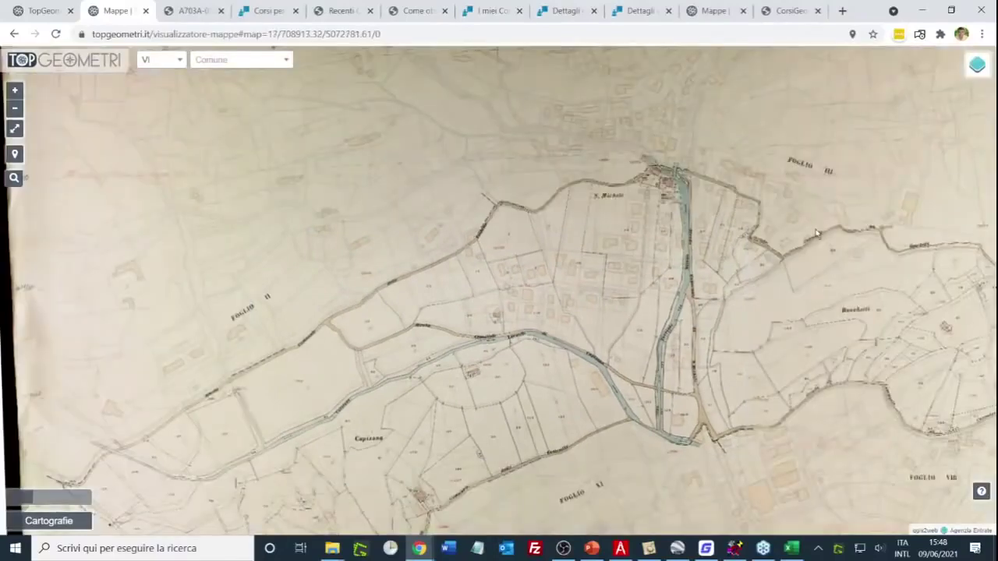
{"action": "left_click_drag", "start_coordinate": [816, 233], "coordinate": [597, 242]}
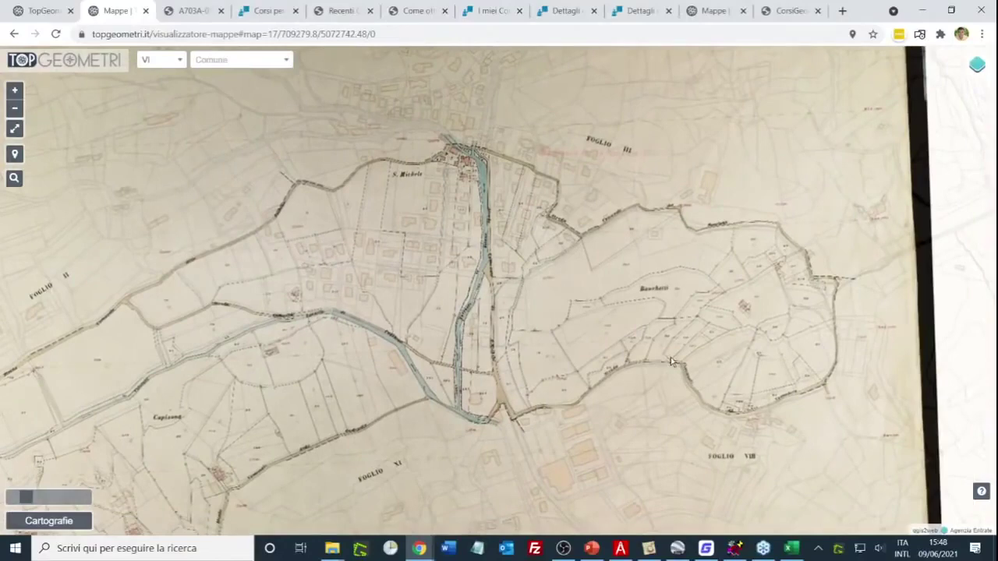
- Switch to GEOCAT and look through the stations and points of the TF_SAN_MICHELE.DB field book
{"action": "left_click_drag", "start_coordinate": [658, 328], "coordinate": [680, 334]}
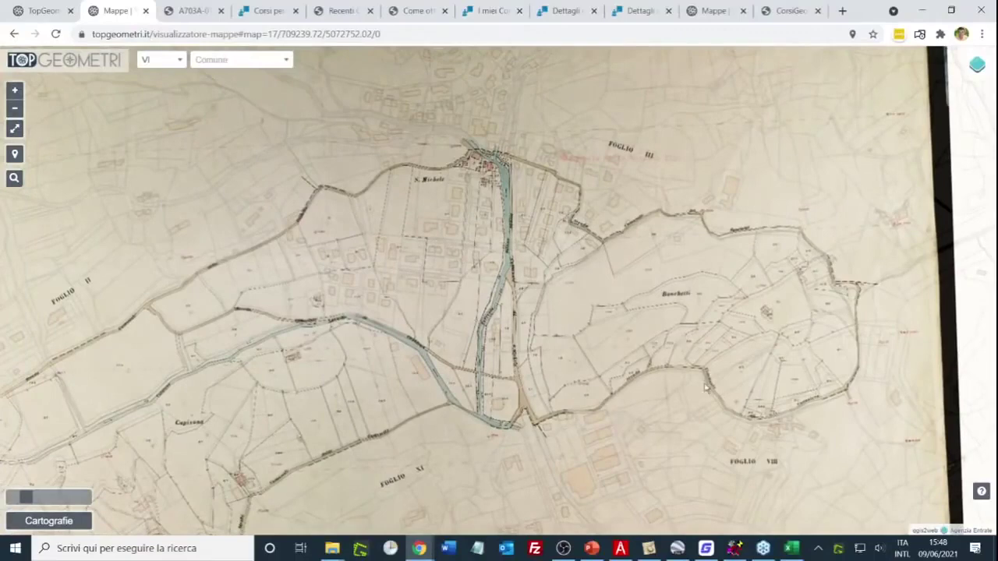
{"action": "left_click", "coordinate": [733, 549]}
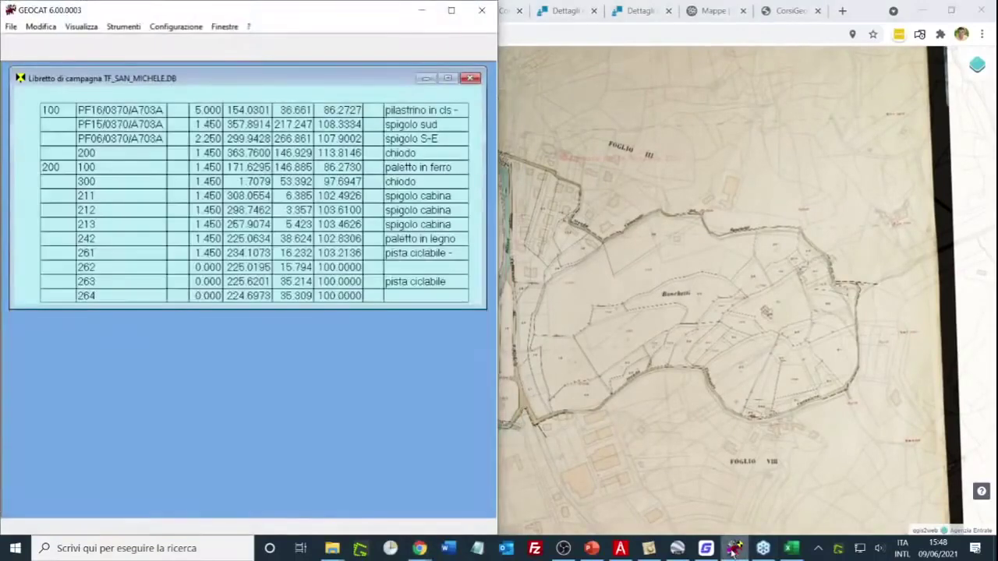
{"action": "left_click", "coordinate": [450, 11]}
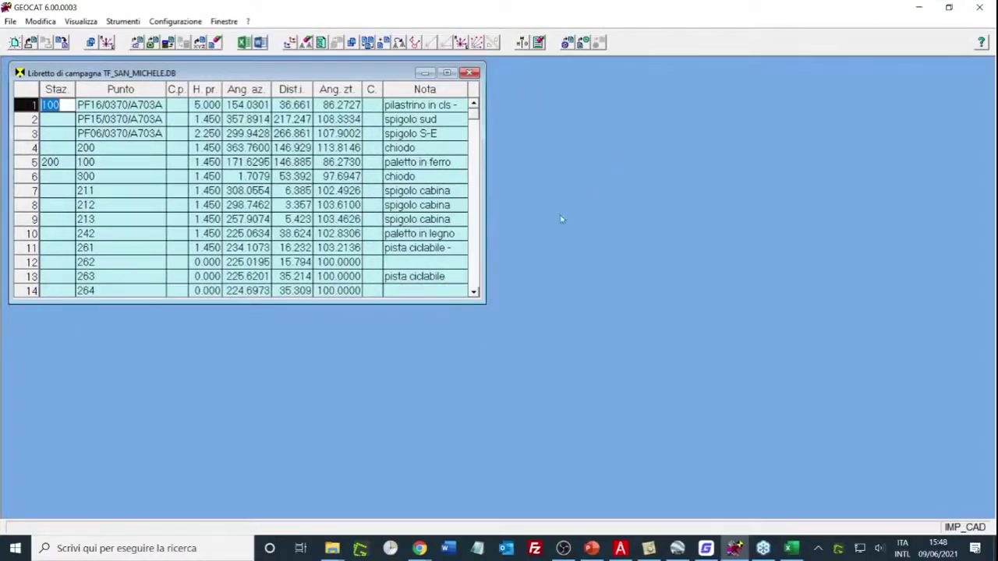
{"action": "left_click", "coordinate": [164, 106]}
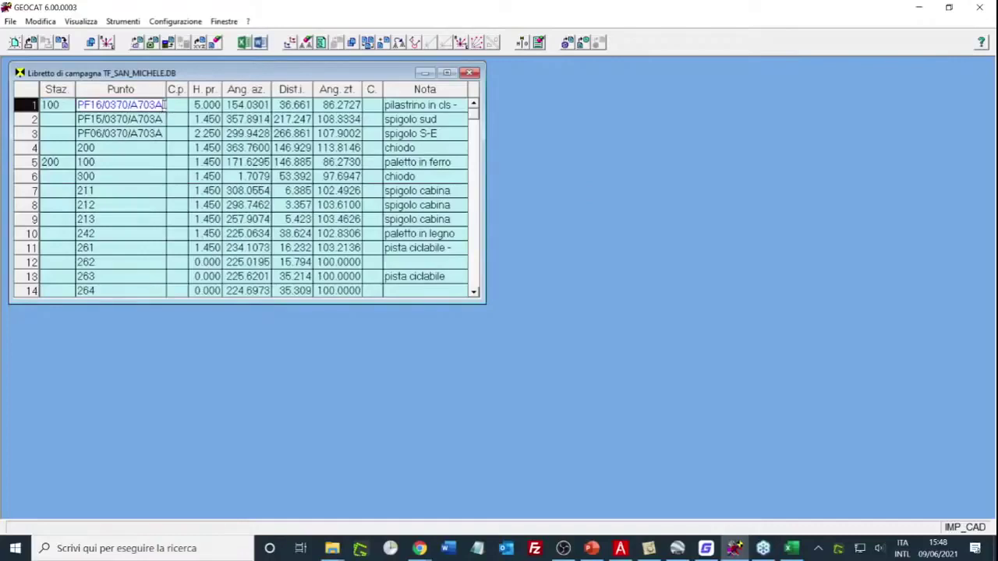
{"action": "scroll", "coordinate": [164, 105], "scroll_direction": "down", "scroll_amount": 10}
{"action": "scroll", "coordinate": [164, 104], "scroll_direction": "up", "scroll_amount": 5}
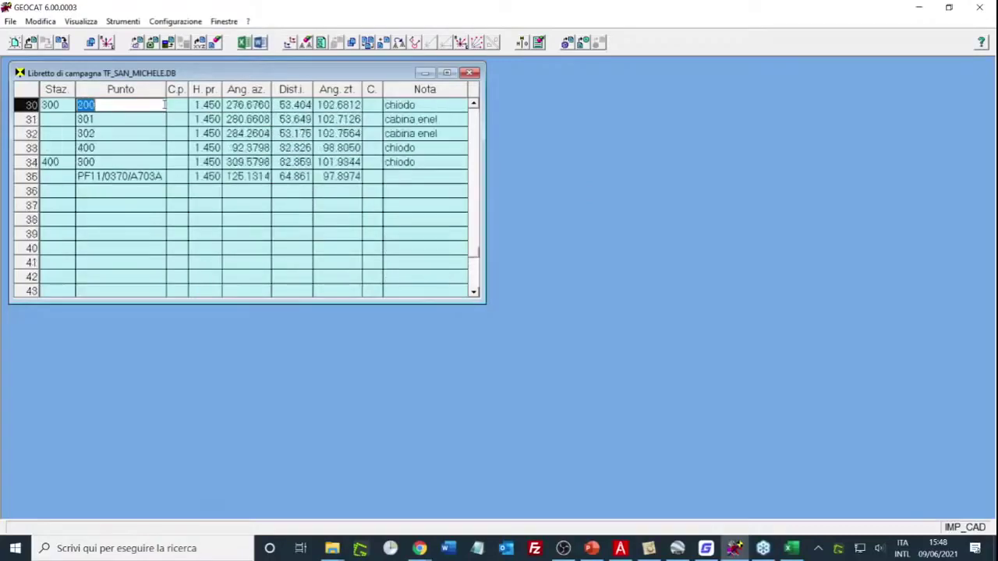
{"action": "key", "text": "ctrl+Home"}
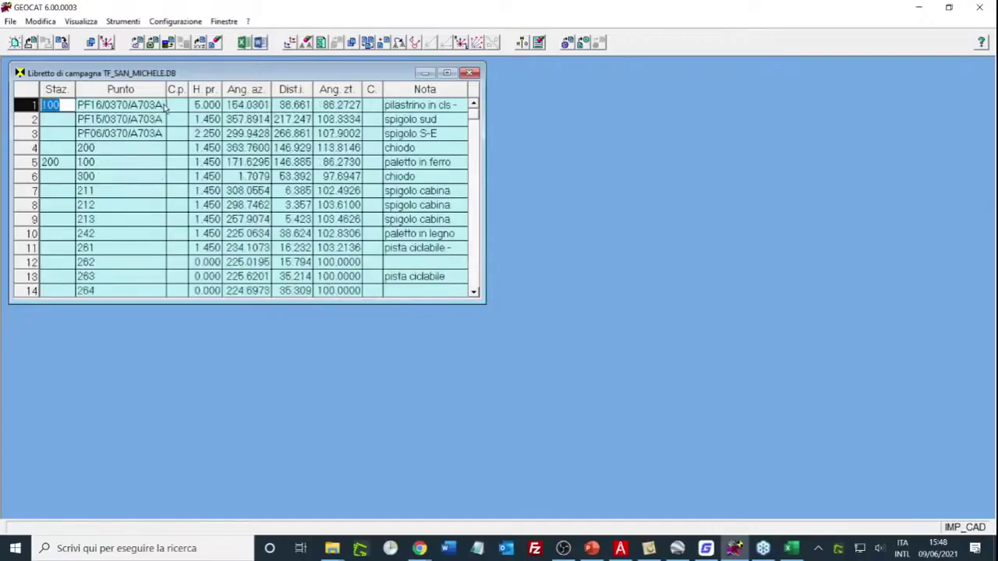
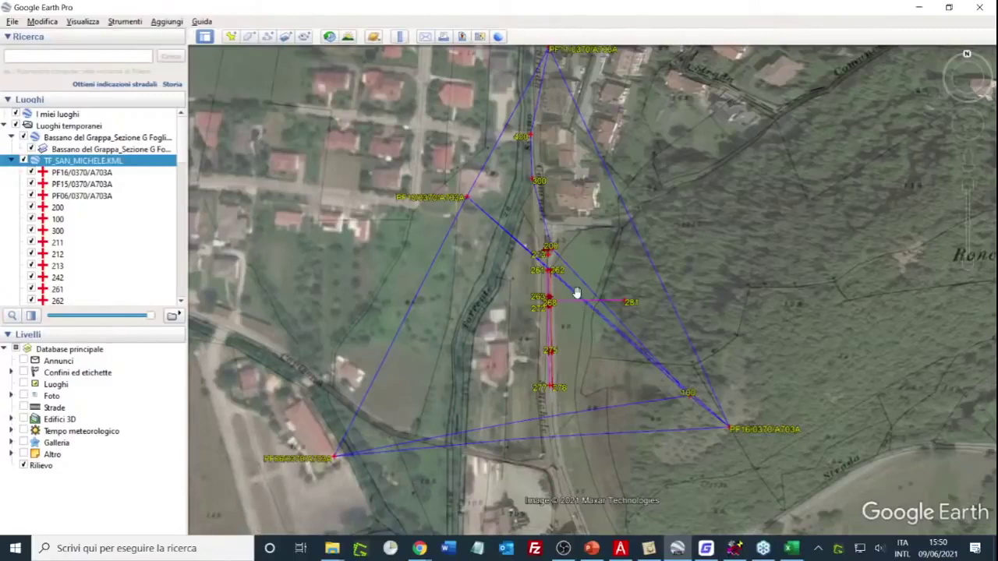
- Examine in Google Earth how the TF_SAN_MICHELE survey fits the overlaid impianto map and satellite imagery
{"action": "left_click_drag", "start_coordinate": [574, 289], "coordinate": [539, 325]}
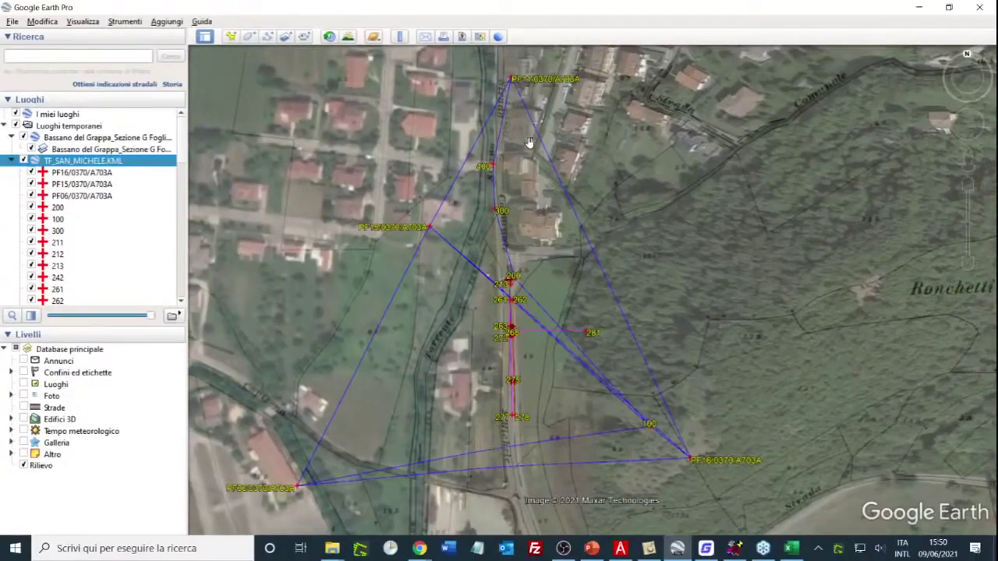
{"action": "scroll", "coordinate": [467, 262], "scroll_direction": "up", "scroll_amount": 2}
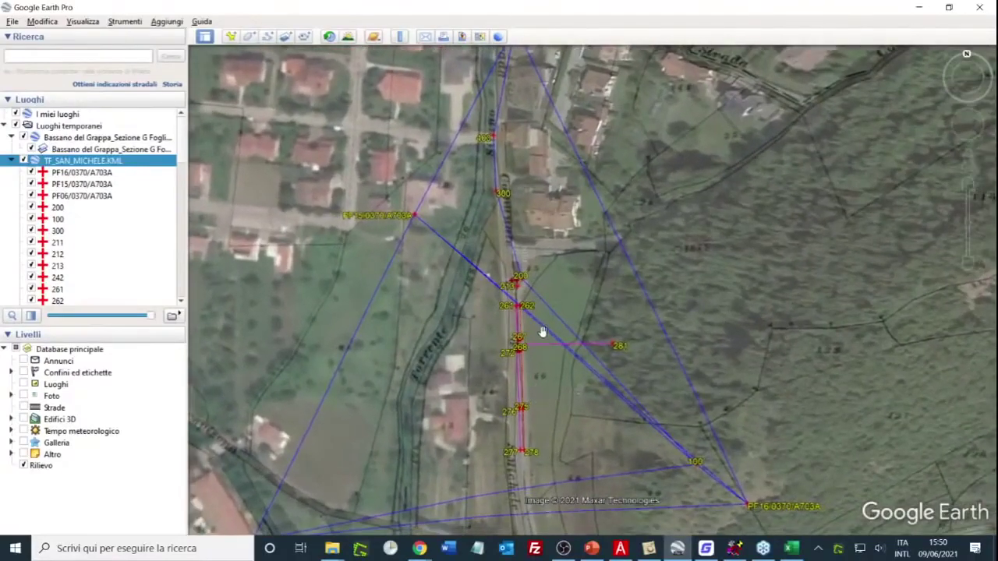
{"action": "scroll", "coordinate": [541, 330], "scroll_direction": "down", "scroll_amount": 2}
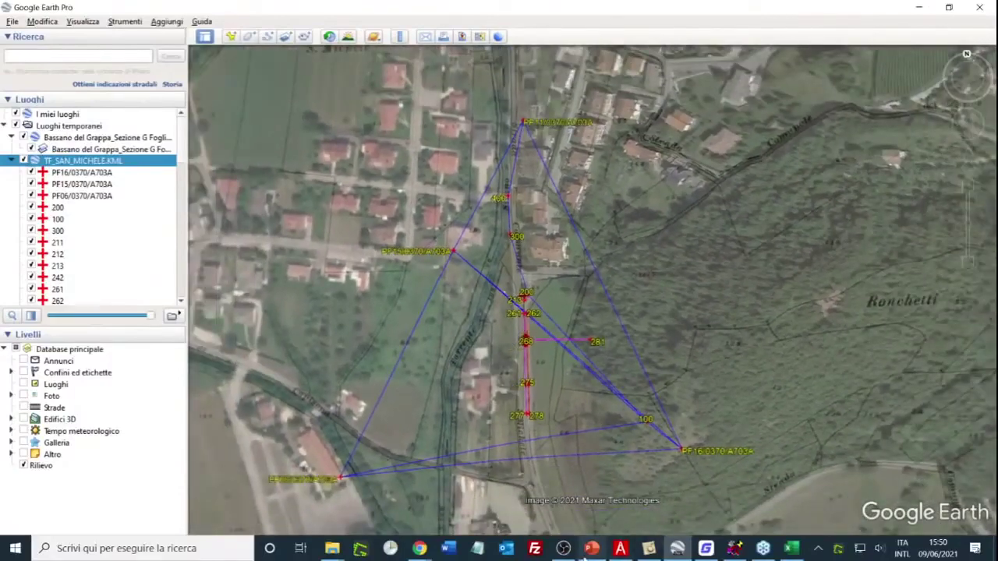
- Switch to the TopGeometri map viewer in Chrome and choose Geocat rilievo as the type of cartography to load
{"action": "left_click", "coordinate": [420, 548]}
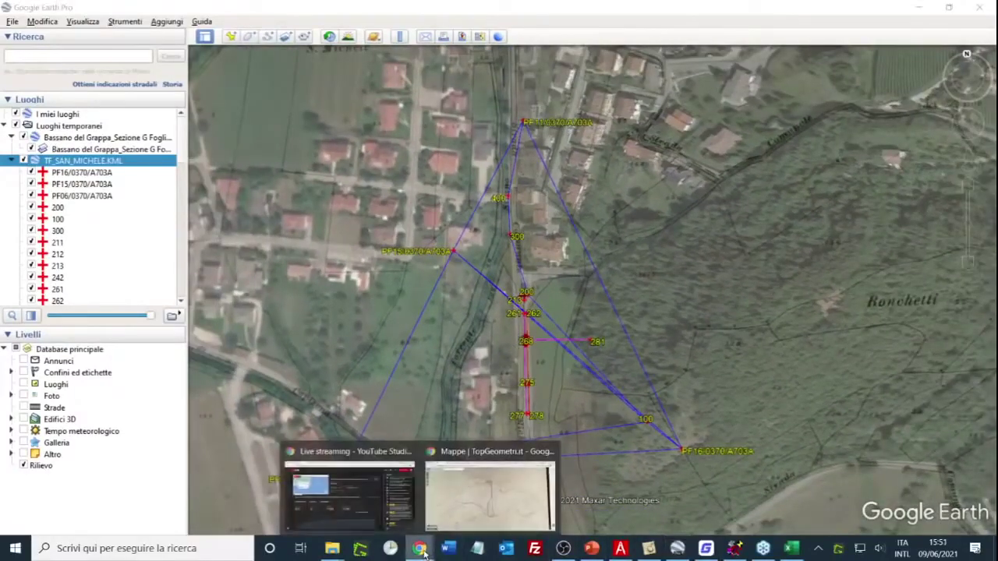
{"action": "left_click", "coordinate": [457, 501]}
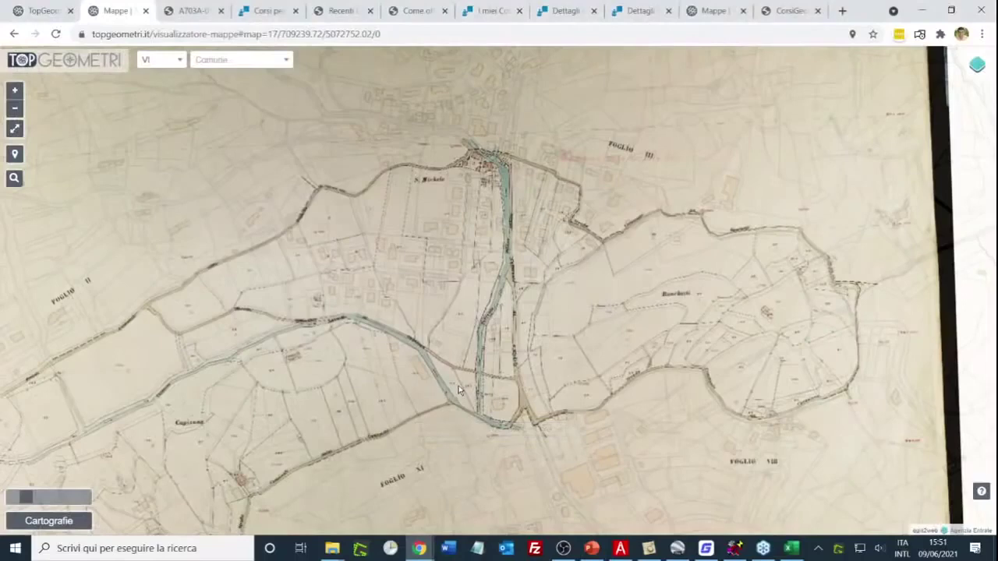
{"action": "scroll", "coordinate": [459, 385], "scroll_direction": "down", "scroll_amount": 1}
{"action": "scroll", "coordinate": [480, 361], "scroll_direction": "up", "scroll_amount": 1}
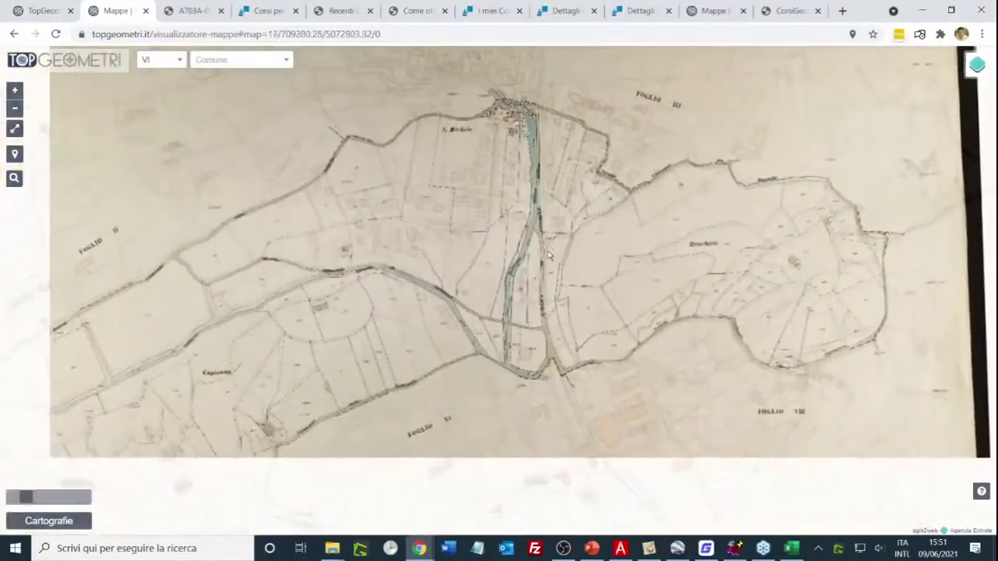
{"action": "left_click_drag", "start_coordinate": [531, 277], "coordinate": [519, 236]}
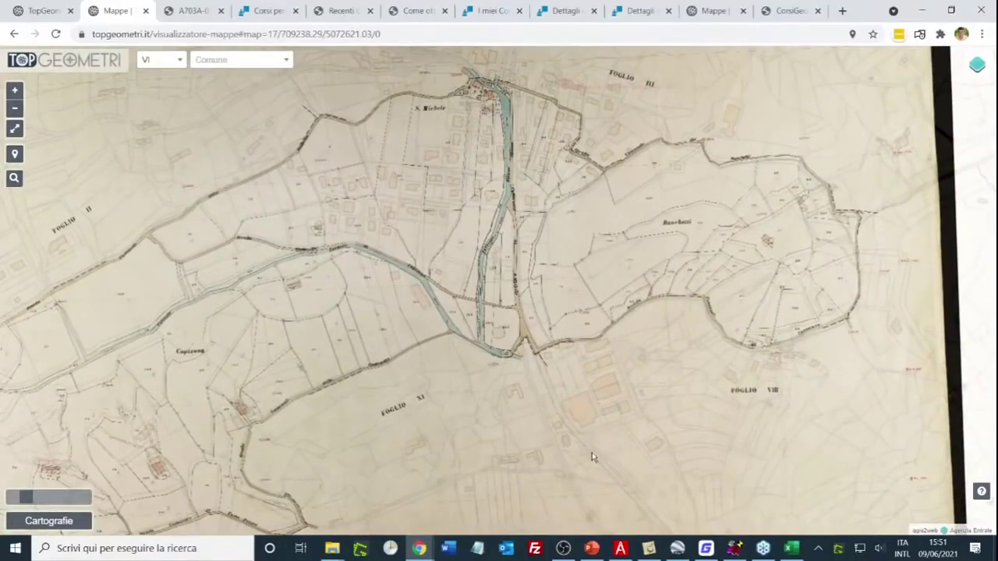
{"action": "left_click", "coordinate": [45, 523]}
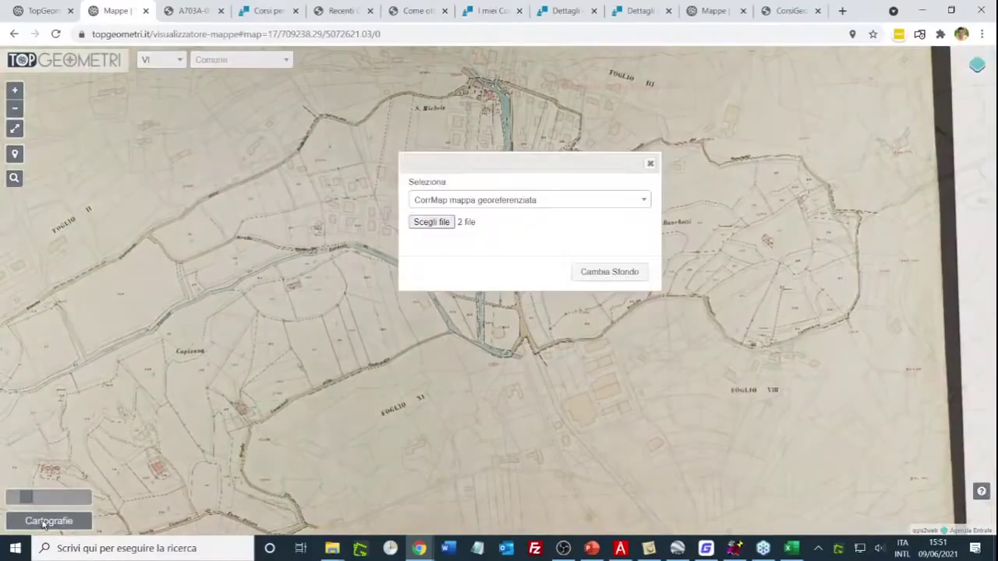
{"action": "left_click", "coordinate": [483, 204]}
{"action": "left_click", "coordinate": [481, 307]}
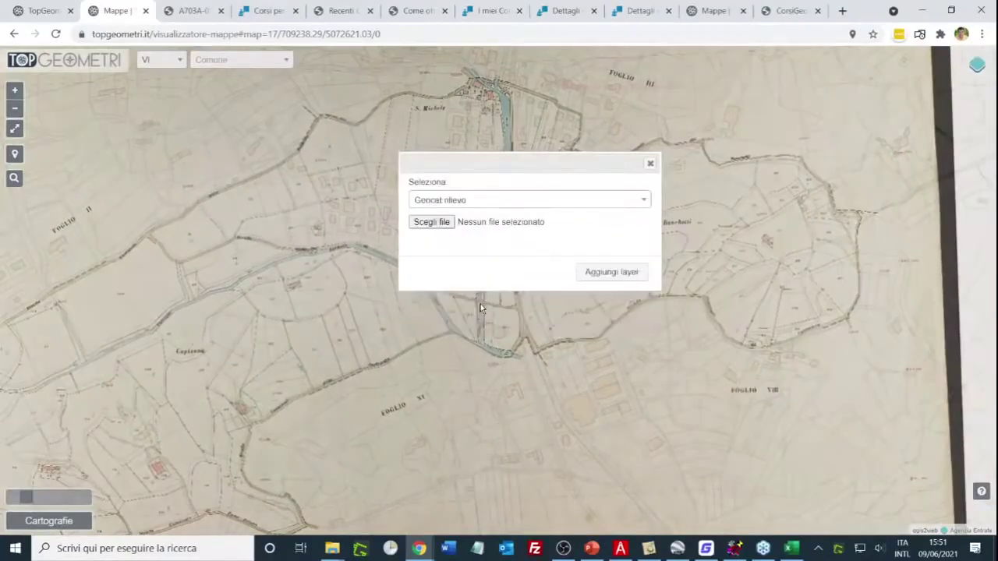
- Add the survey file TF_SAN_MICHELE.KML as a layer over the impianto map
{"action": "left_click", "coordinate": [447, 223]}
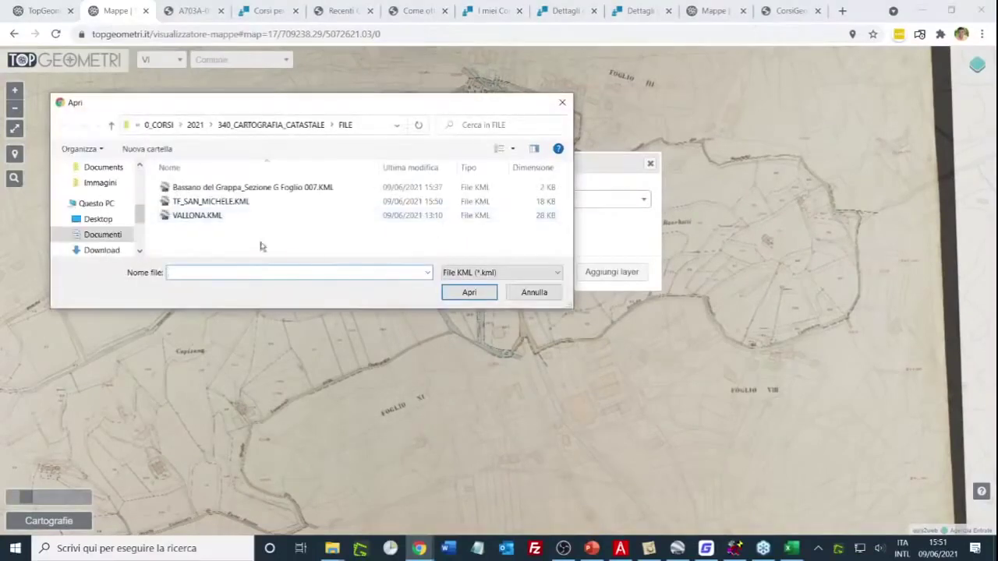
{"action": "left_click", "coordinate": [235, 203]}
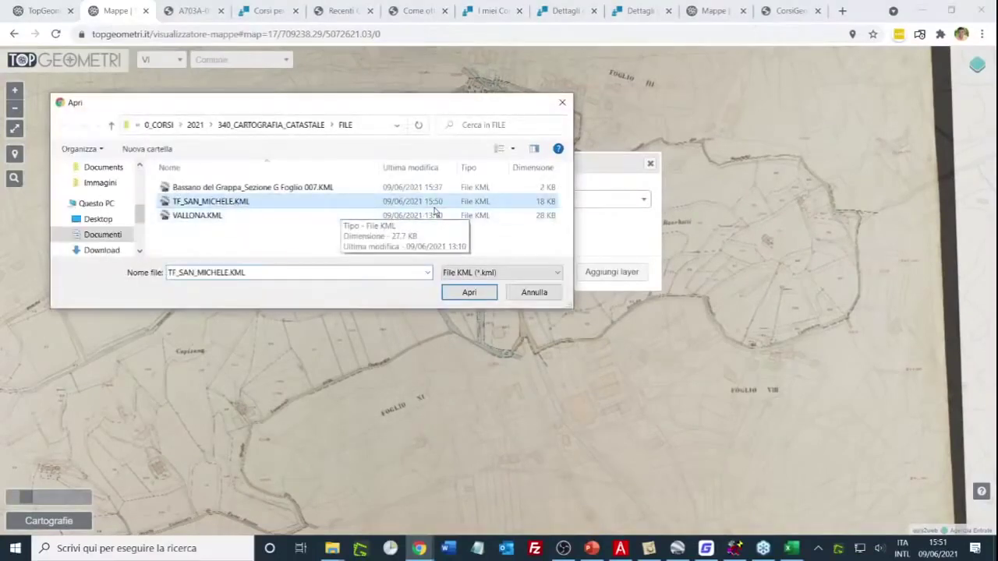
{"action": "left_click", "coordinate": [470, 294]}
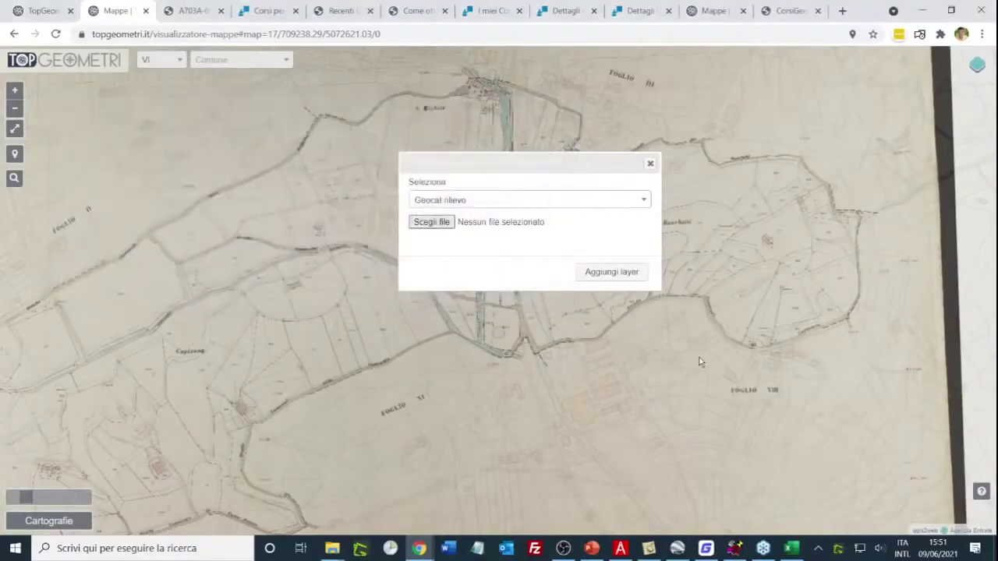
{"action": "left_click", "coordinate": [624, 278]}
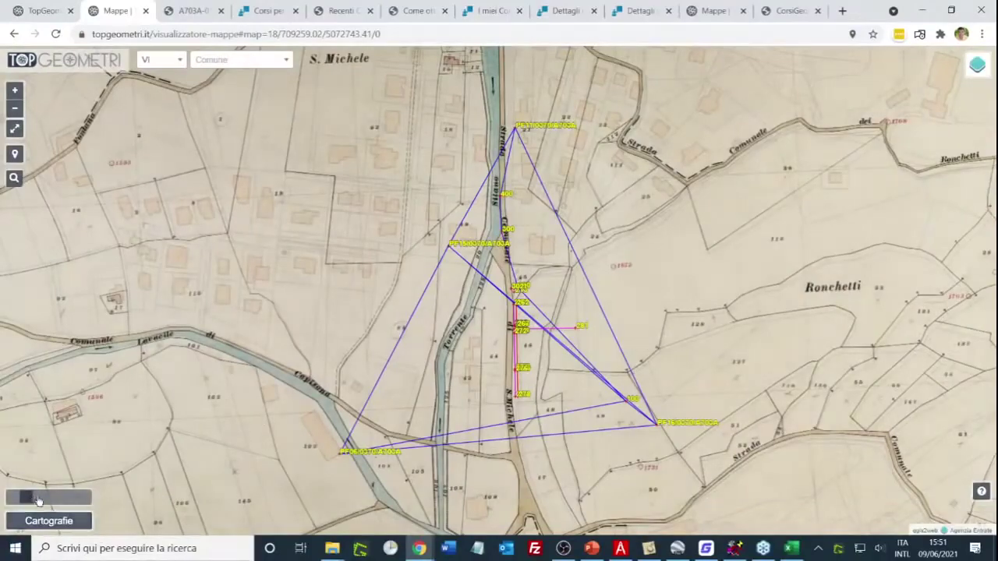
- Strengthen the current cadastral overlay and compare the San Michele survey with the modern parcels and buildings
{"action": "left_click_drag", "start_coordinate": [38, 500], "coordinate": [64, 503]}
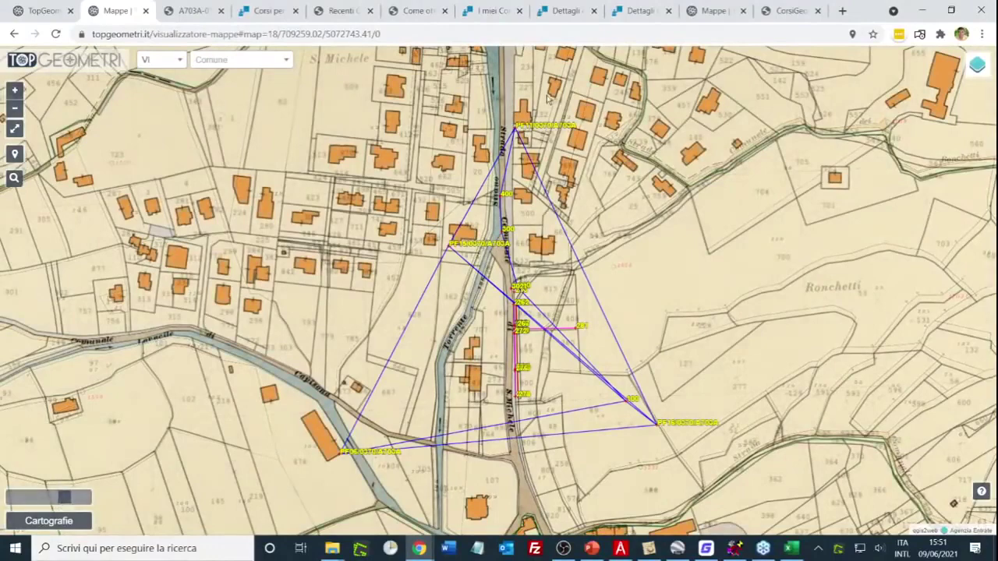
{"action": "scroll", "coordinate": [663, 435], "scroll_direction": "up", "scroll_amount": 1}
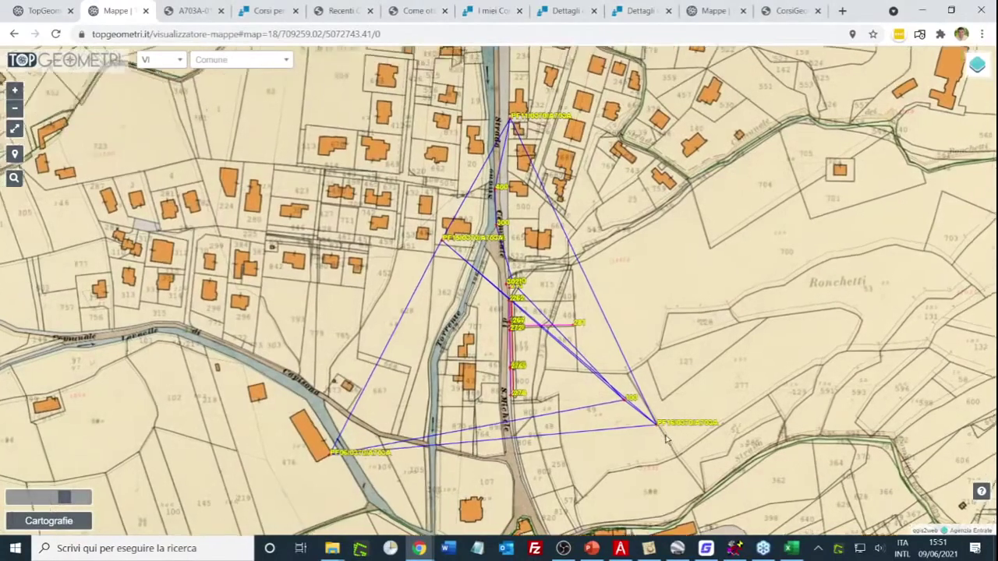
{"action": "scroll", "coordinate": [663, 385], "scroll_direction": "down", "scroll_amount": 2}
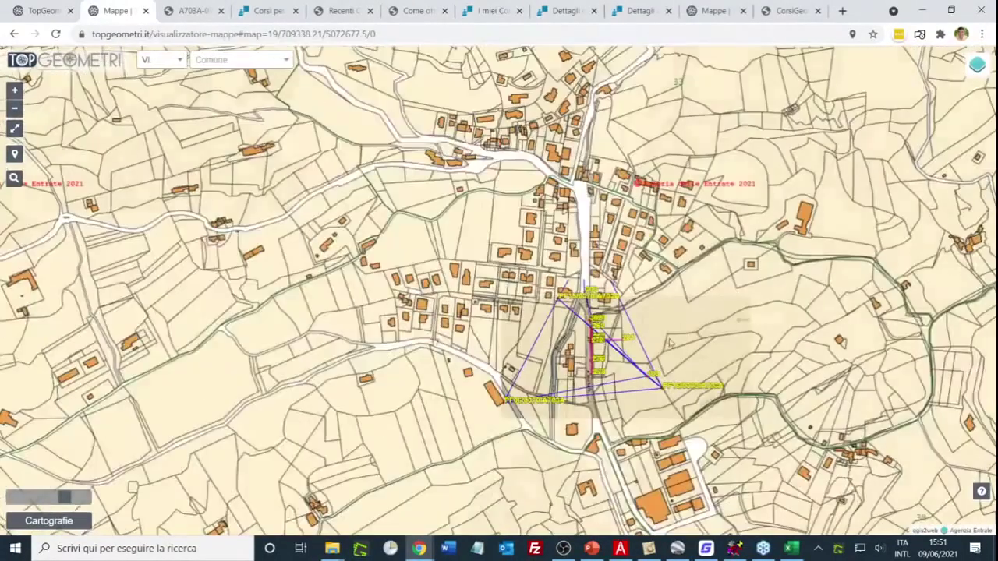
{"action": "scroll", "coordinate": [681, 333], "scroll_direction": "up", "scroll_amount": 1}
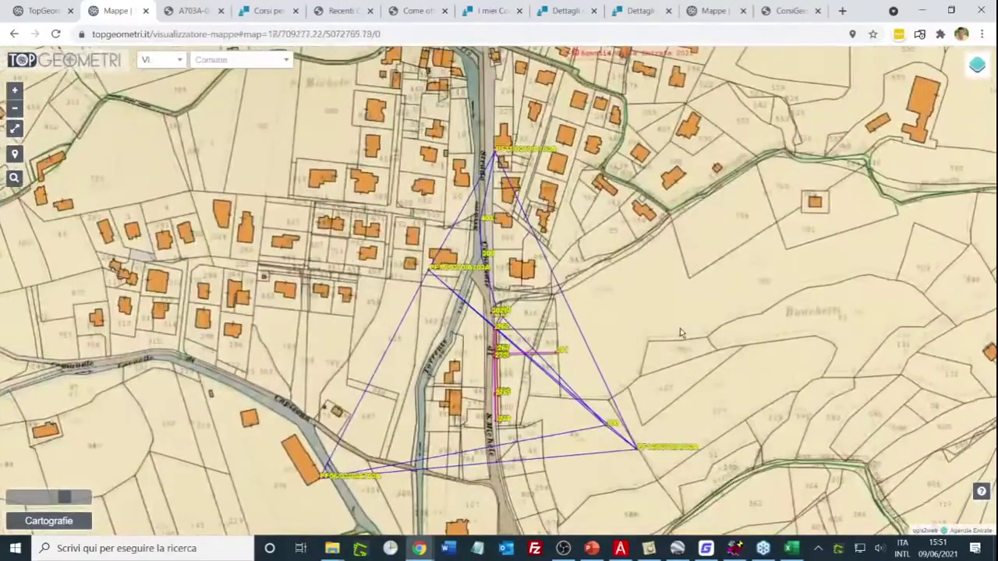
{"action": "mouse_move", "coordinate": [681, 333]}
{"action": "left_mouse_down"}
{"action": "mouse_move", "coordinate": [668, 296]}
{"action": "mouse_move", "coordinate": [671, 328]}
{"action": "left_mouse_up"}
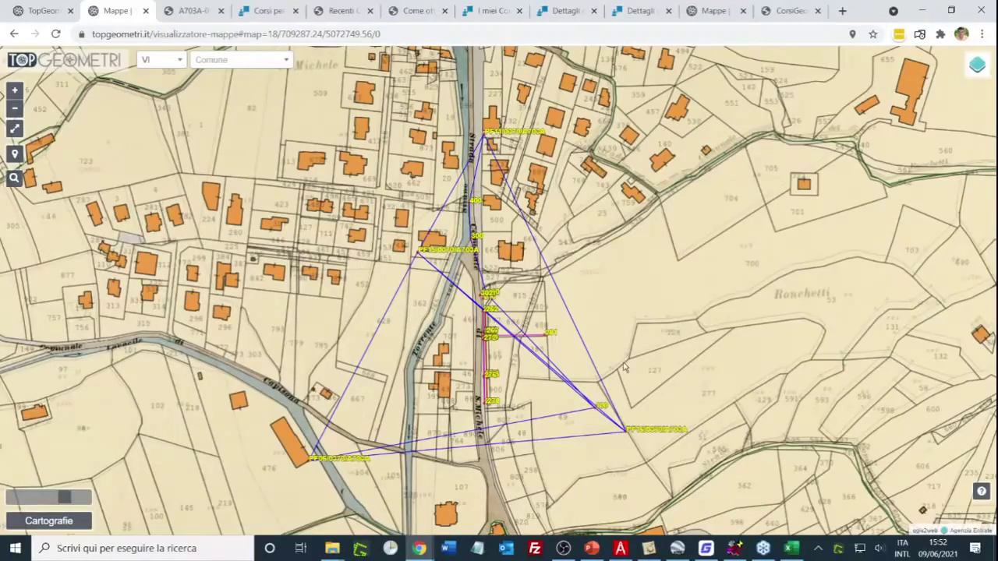
- Inspect the survey lines between the Torrente Silano and parcel 49, and fade out the current cadastral layers to reveal the impianto map
{"action": "scroll", "coordinate": [632, 382], "scroll_direction": "up", "scroll_amount": 1}
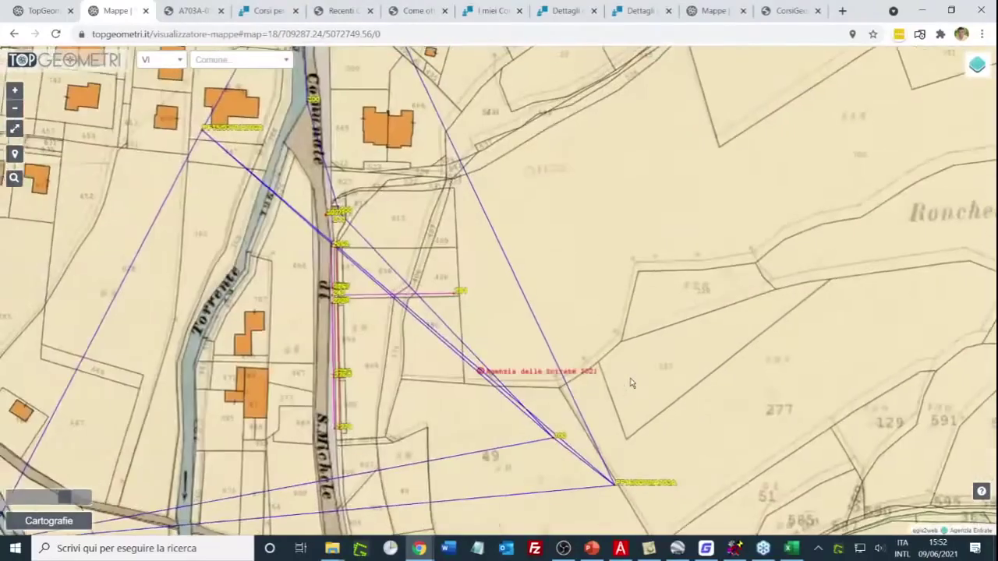
{"action": "scroll", "coordinate": [623, 360], "scroll_direction": "down", "scroll_amount": 1}
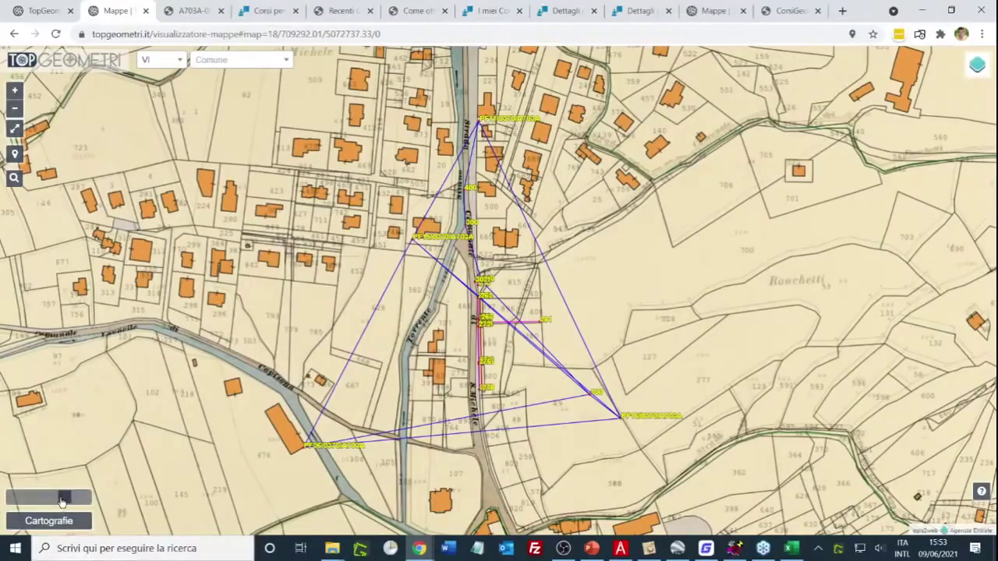
{"action": "left_click_drag", "start_coordinate": [62, 499], "coordinate": [24, 499]}
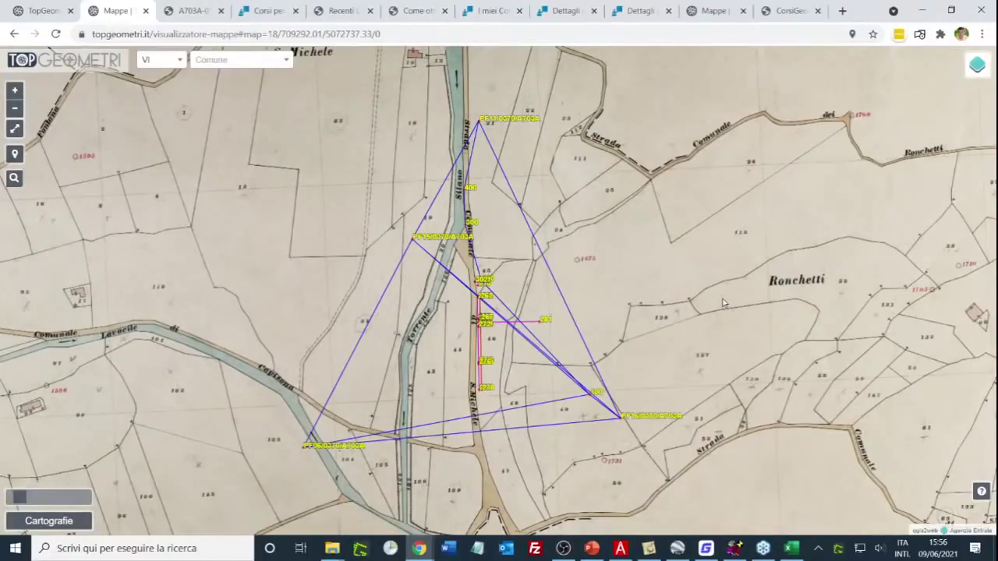
- Switch to the PowerPoint presentation and review the slides on overlaying surveys and custom cartography in TopGeometri
{"action": "left_click", "coordinate": [592, 548]}
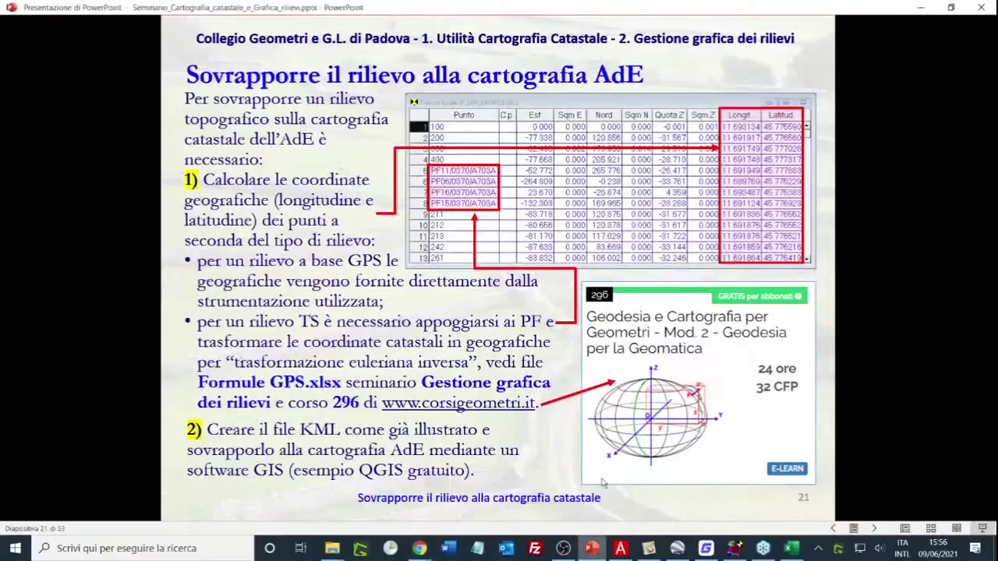
{"action": "left_click", "coordinate": [612, 490]}
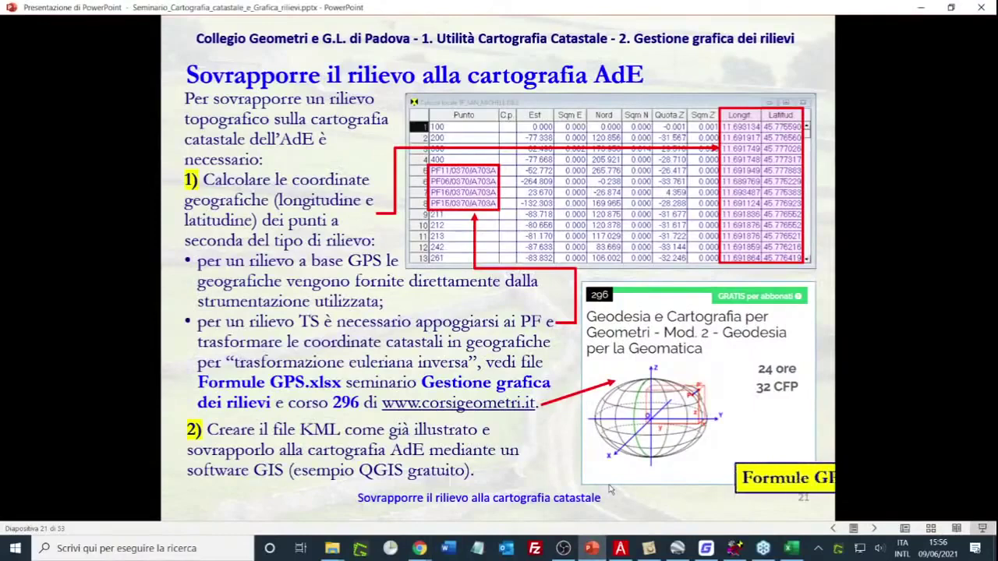
{"action": "left_click", "coordinate": [678, 433]}
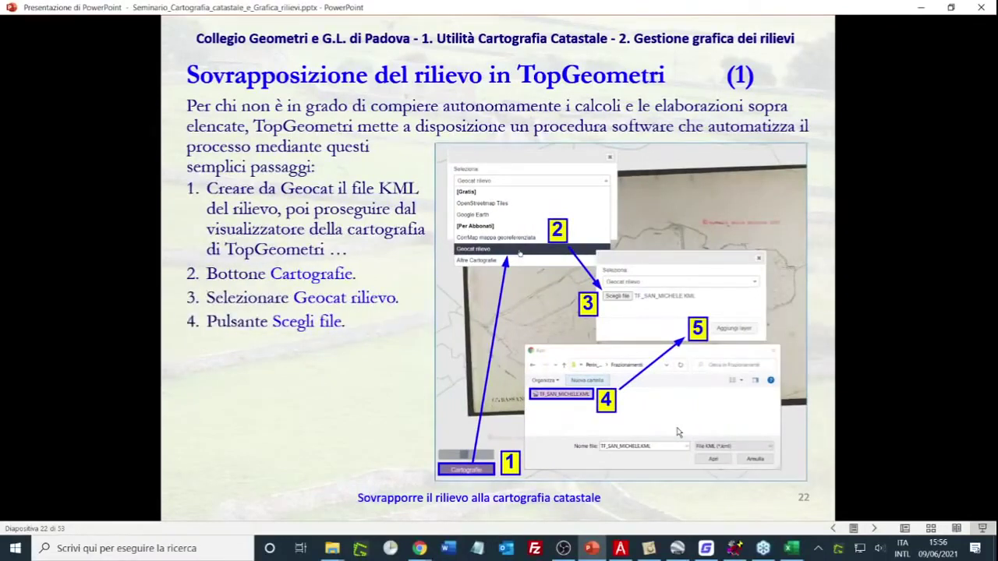
{"action": "left_click", "coordinate": [678, 433]}
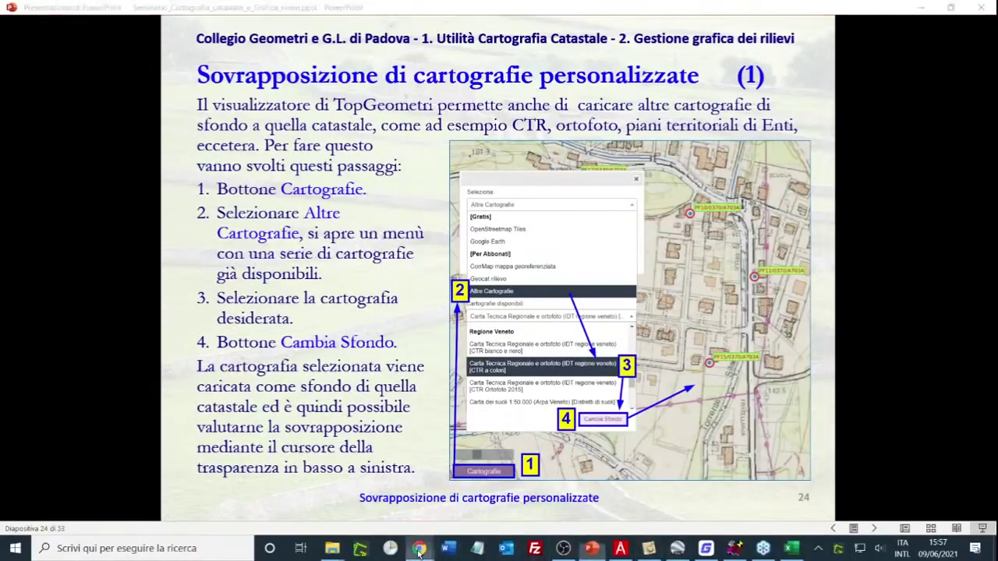
- Switch to the TopGeometri map viewer in the browser and restore the cadastral overlay to full strength over the impianto map
{"action": "mouse_move", "coordinate": [421, 529]}
{"action": "left_click", "coordinate": [477, 508]}
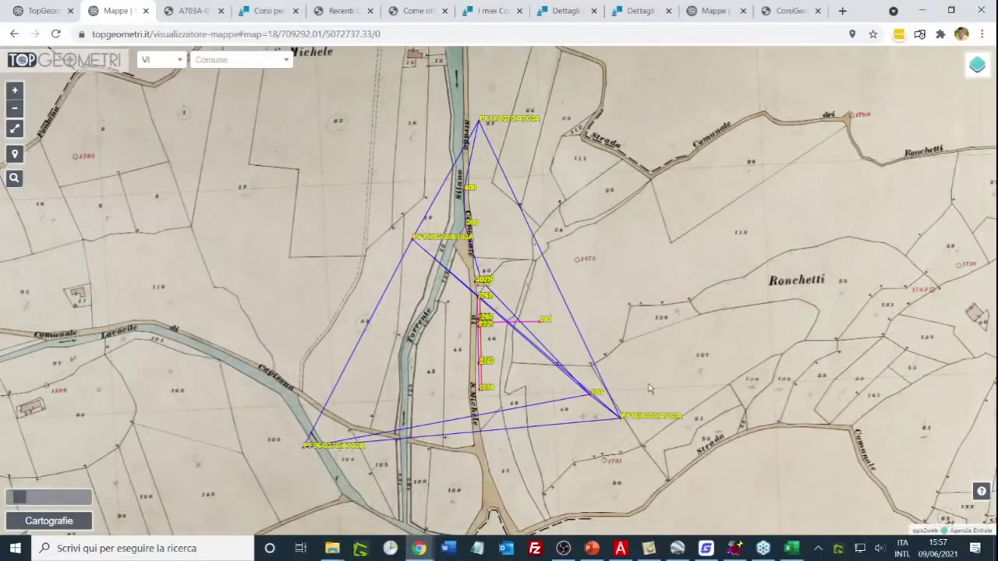
{"action": "left_click_drag", "start_coordinate": [649, 388], "coordinate": [642, 385]}
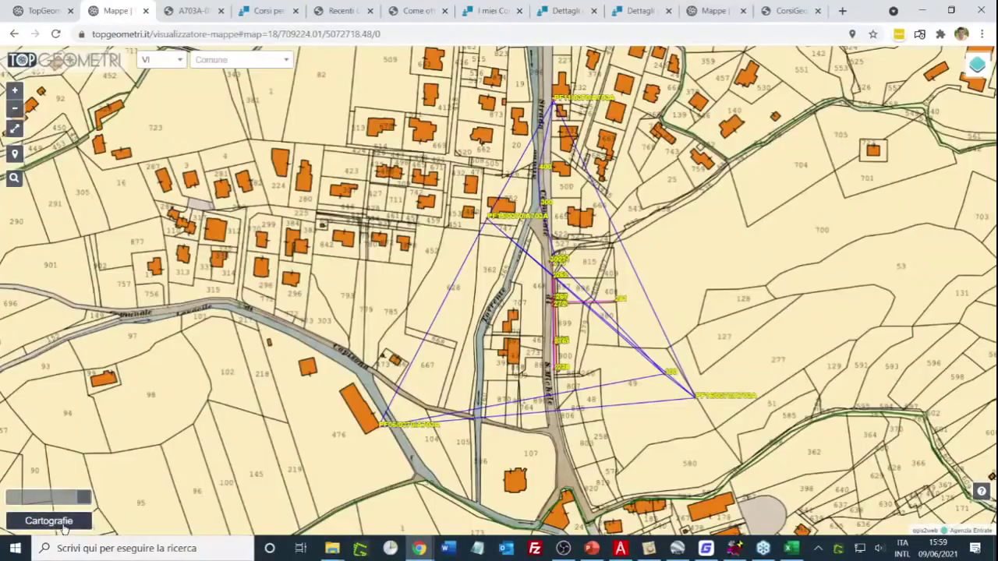
- Change the background to the Regione Veneto map "Carta Tecnica Regionale e ortofoto (IDT regione veneto) [CTR a colori]" from Altre Cartografie
{"action": "left_click", "coordinate": [64, 527]}
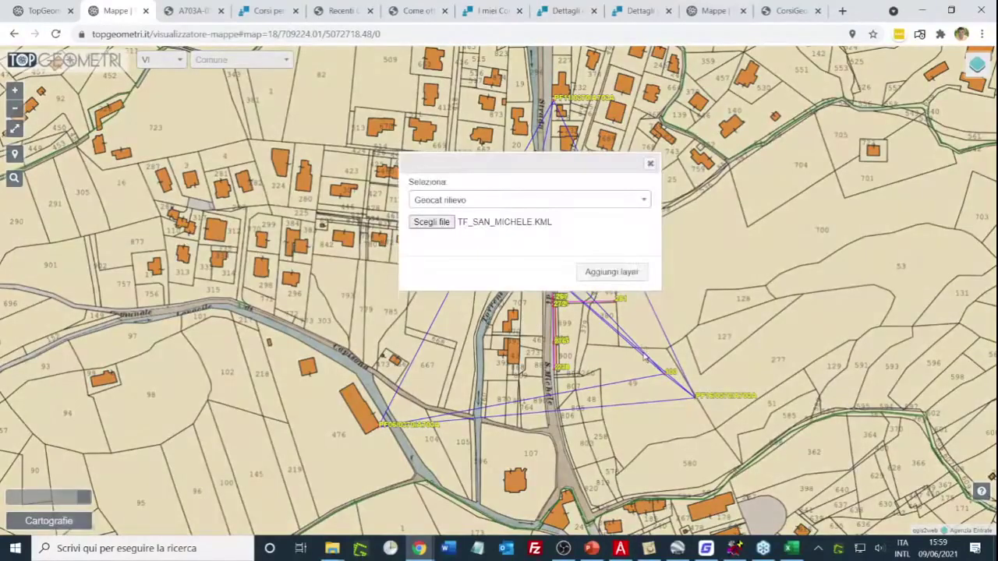
{"action": "left_click", "coordinate": [514, 201]}
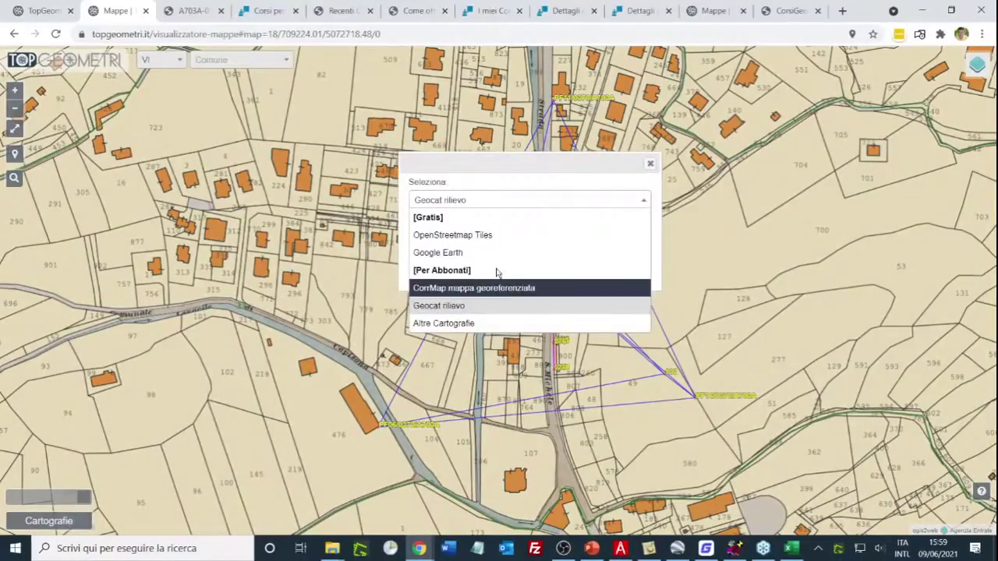
{"action": "left_click", "coordinate": [462, 323]}
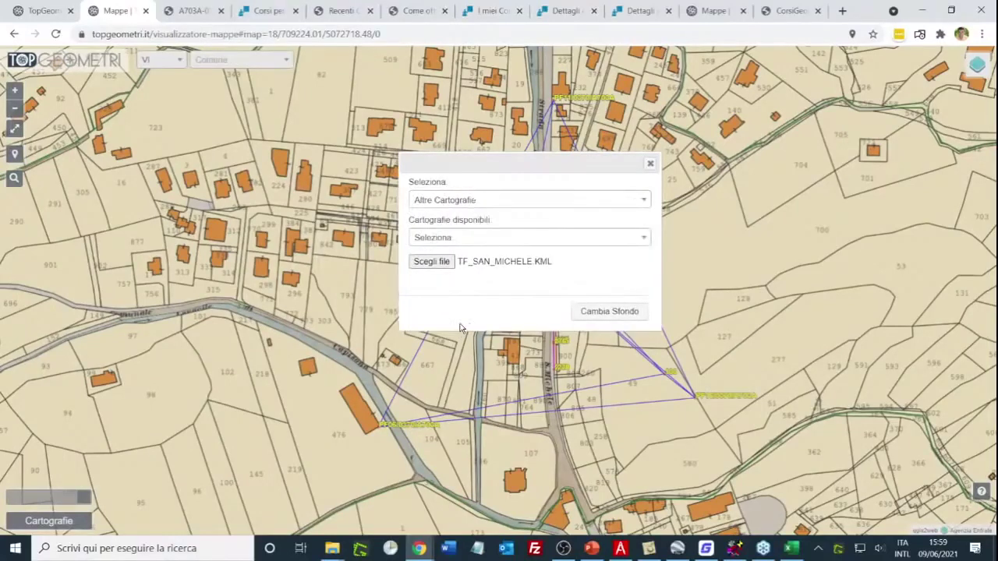
{"action": "left_click", "coordinate": [638, 244]}
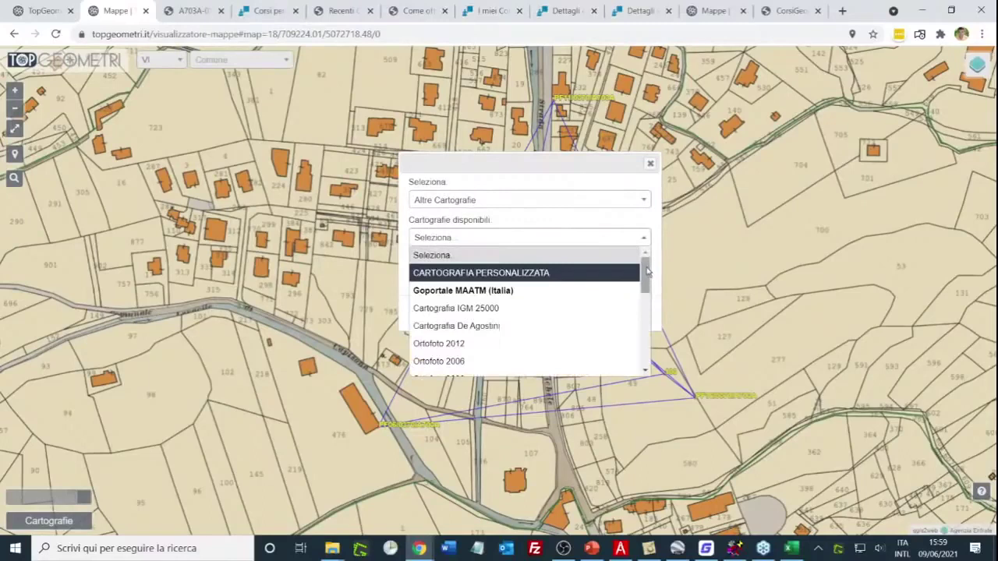
{"action": "scroll", "coordinate": [645, 269], "scroll_direction": "down", "scroll_amount": 1}
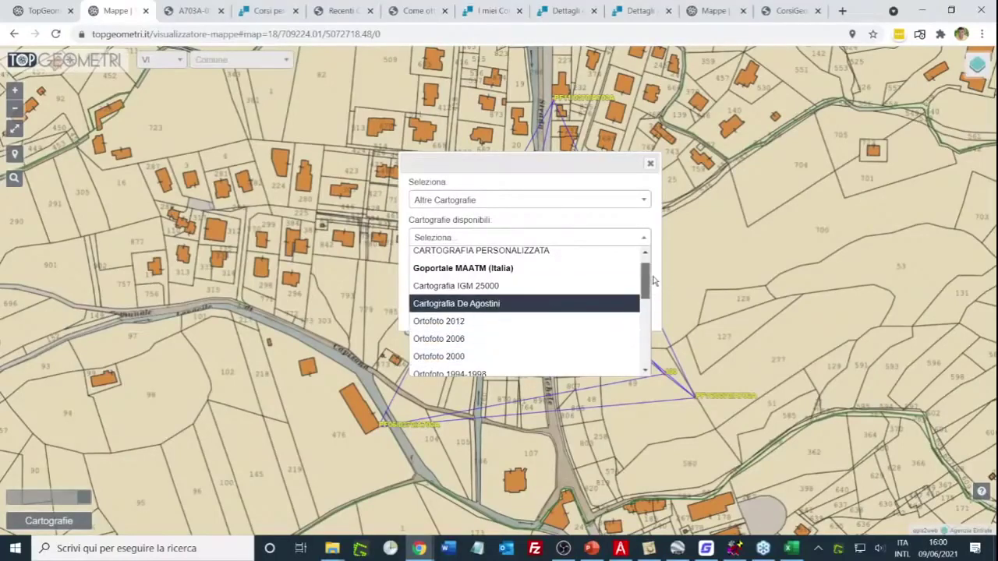
{"action": "left_click_drag", "start_coordinate": [646, 281], "coordinate": [645, 314]}
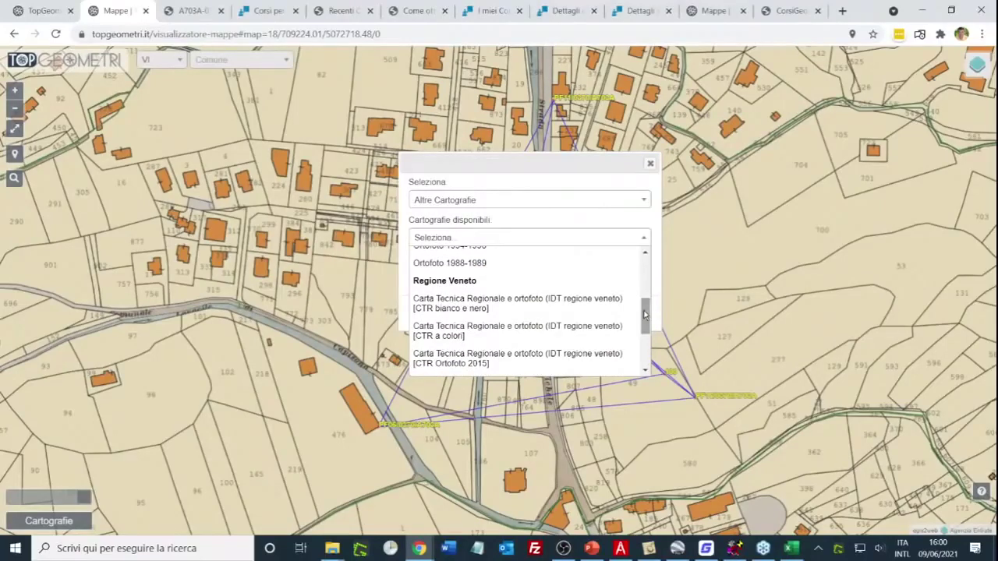
{"action": "left_click", "coordinate": [464, 334]}
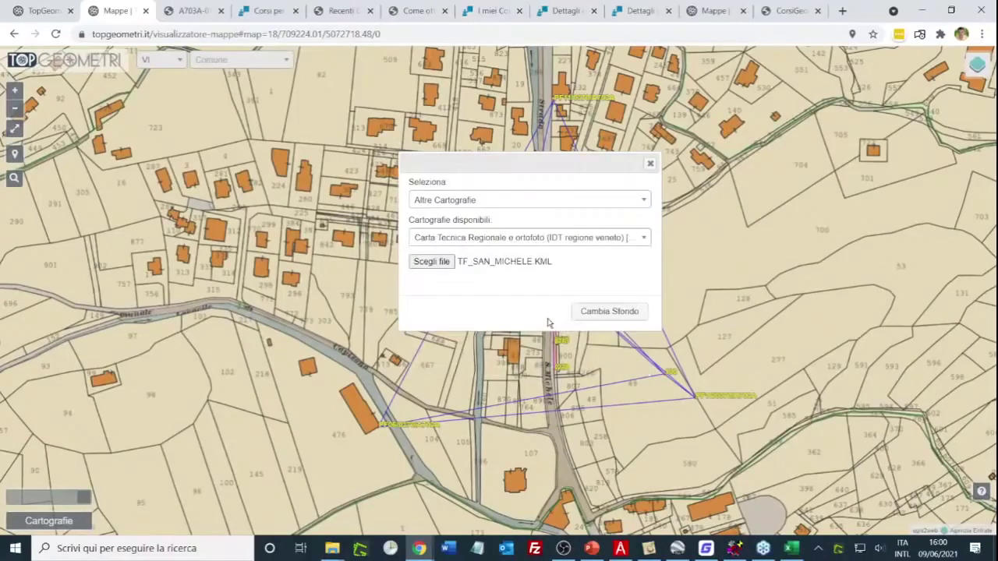
{"action": "left_click", "coordinate": [617, 314]}
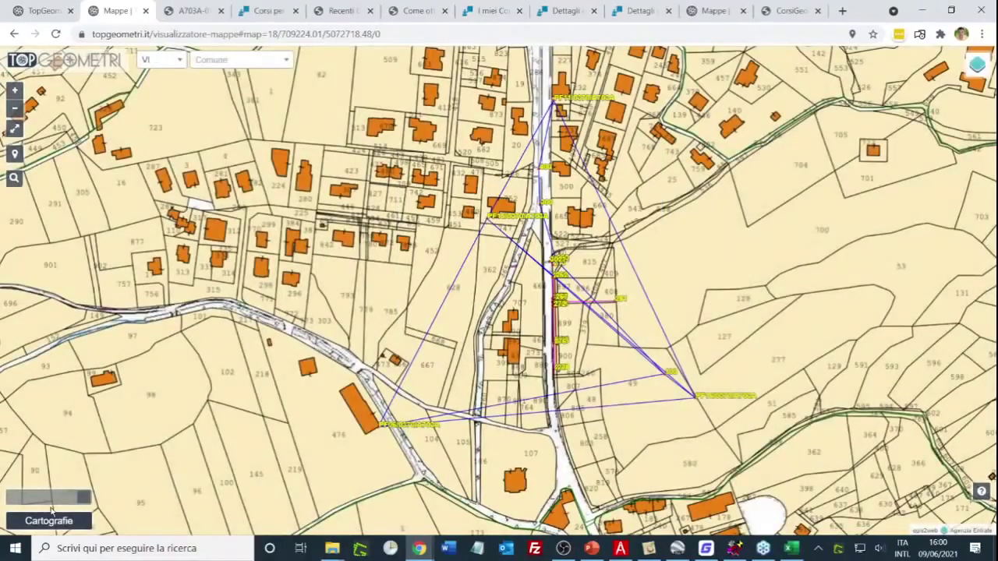
- Fade out the cadastral layers to reveal the coloured CTR beneath the San Michele survey
{"action": "left_click_drag", "start_coordinate": [86, 502], "coordinate": [28, 503]}
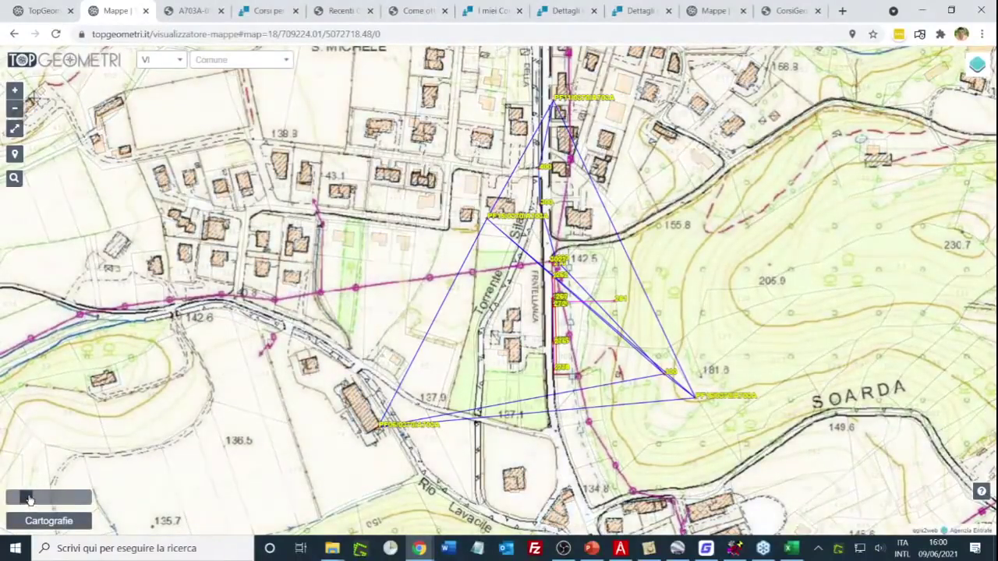
{"action": "scroll", "coordinate": [644, 239], "scroll_direction": "down", "scroll_amount": 1}
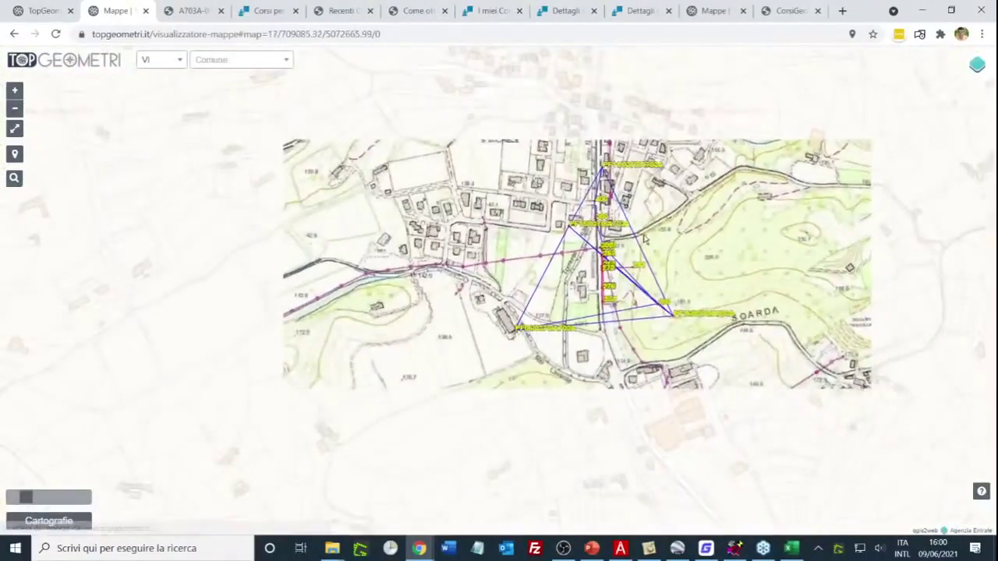
{"action": "scroll", "coordinate": [644, 240], "scroll_direction": "up", "scroll_amount": 1}
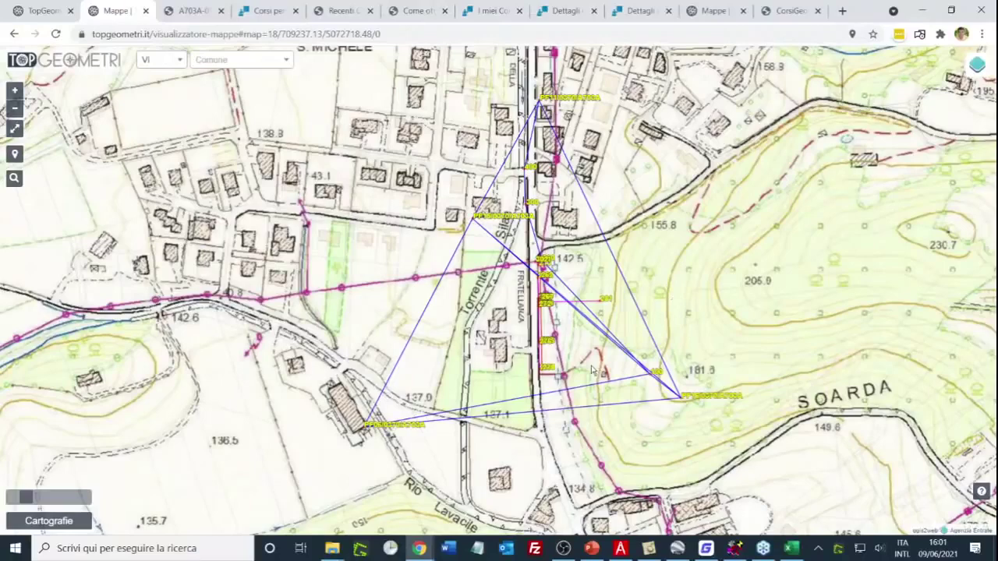
- Examine the WMS type, URL, layer and SRS fields of CARTOGRAFIA PERSONALIZZATA without applying it, and strengthen the cadastral overlay over the CTR
{"action": "left_click", "coordinate": [75, 527]}
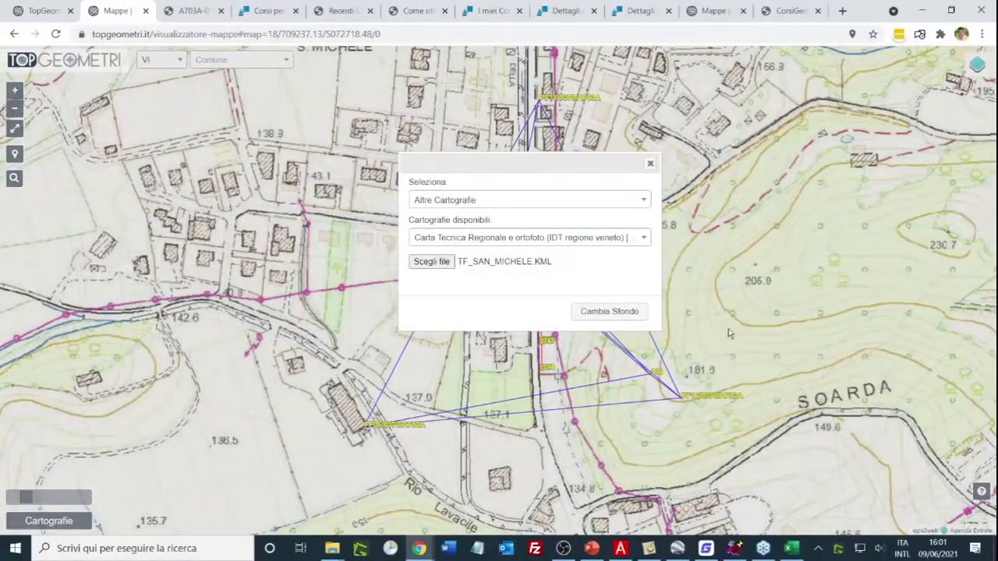
{"action": "left_click", "coordinate": [538, 239]}
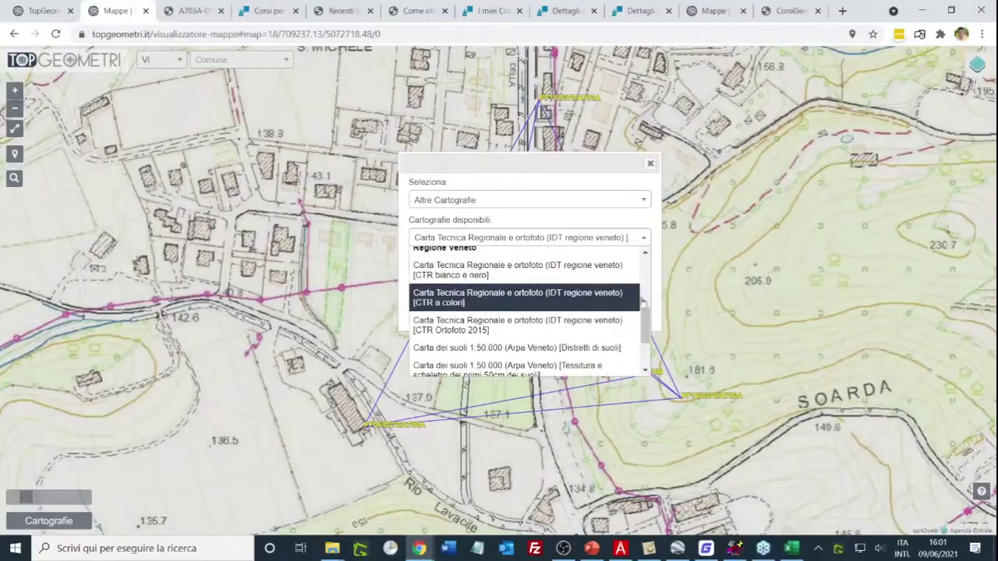
{"action": "left_click_drag", "start_coordinate": [644, 311], "coordinate": [644, 264]}
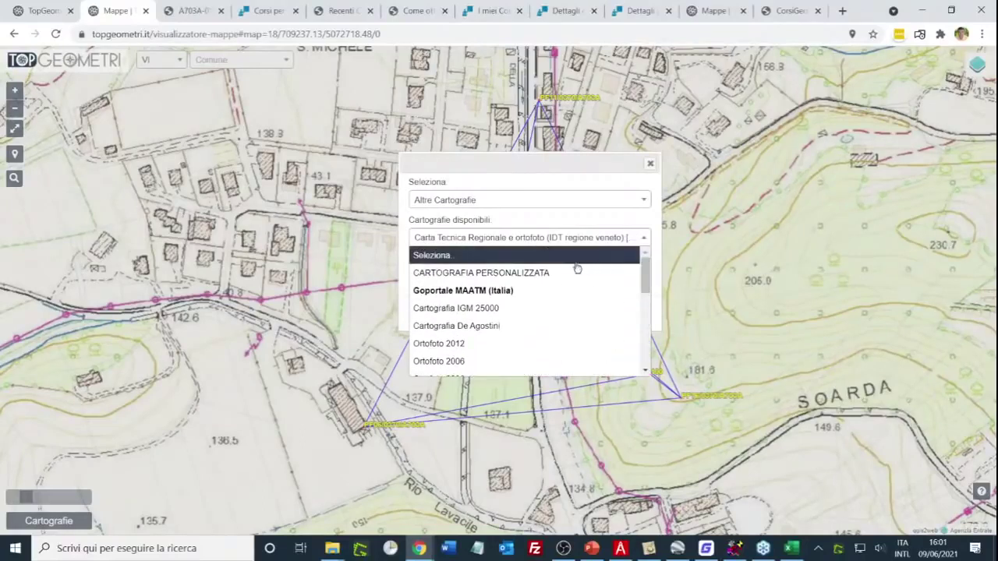
{"action": "left_click", "coordinate": [551, 273]}
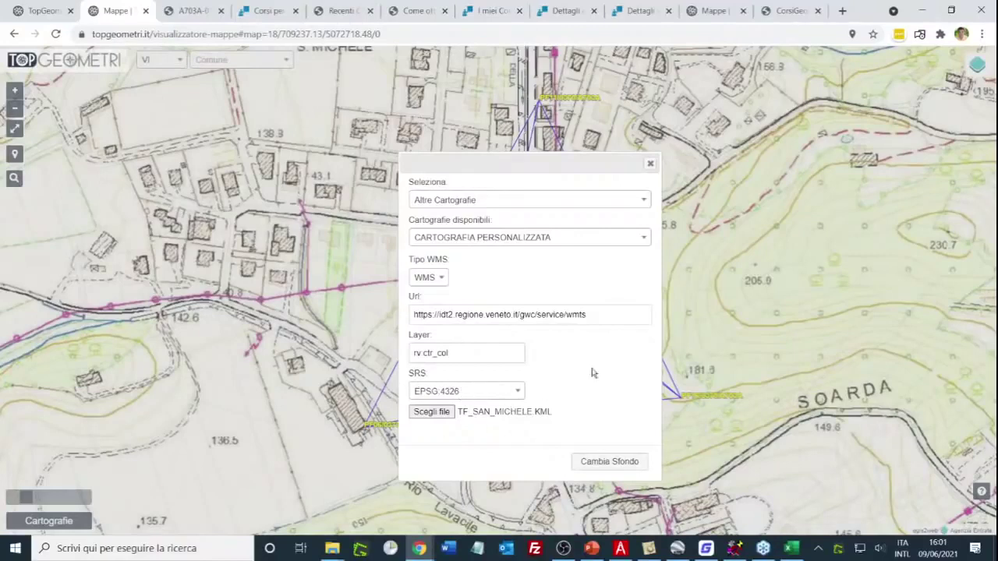
{"action": "left_click", "coordinate": [601, 314]}
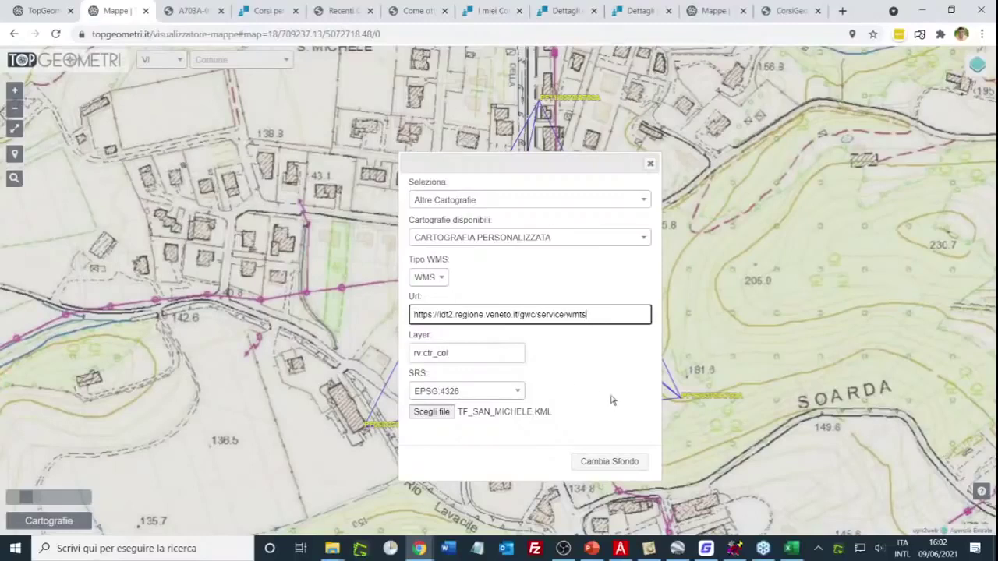
{"action": "left_click", "coordinate": [648, 165]}
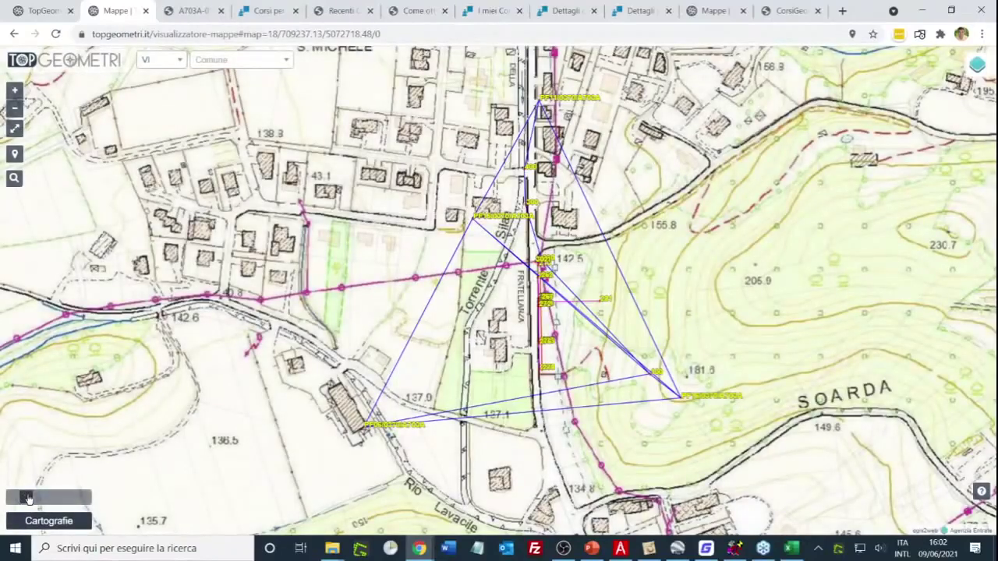
{"action": "left_click_drag", "start_coordinate": [22, 496], "coordinate": [71, 496]}
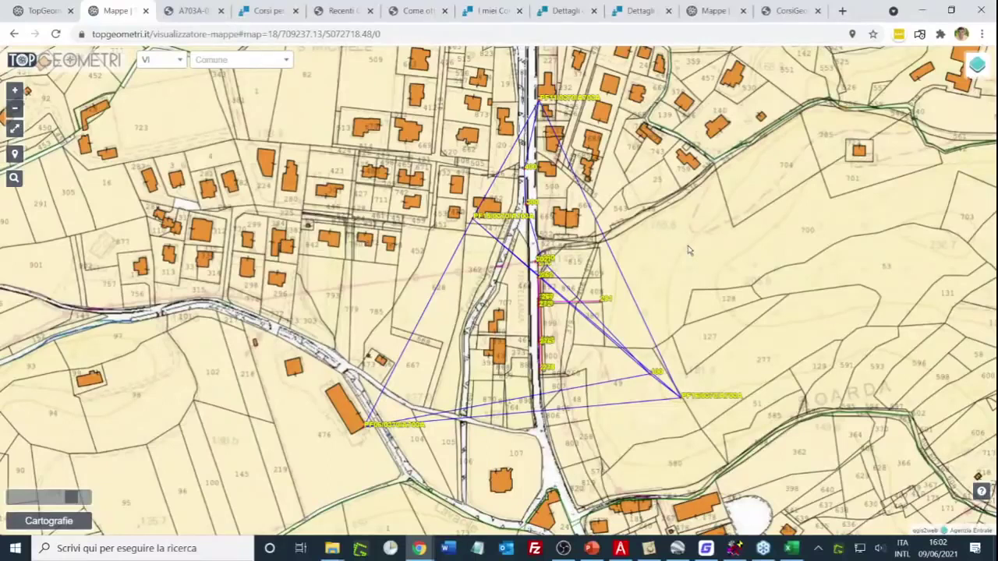
- Switch to the PowerPoint presentation and review the slides on loading custom cartographies and their EPSG reference system codes
{"action": "left_click", "coordinate": [591, 548]}
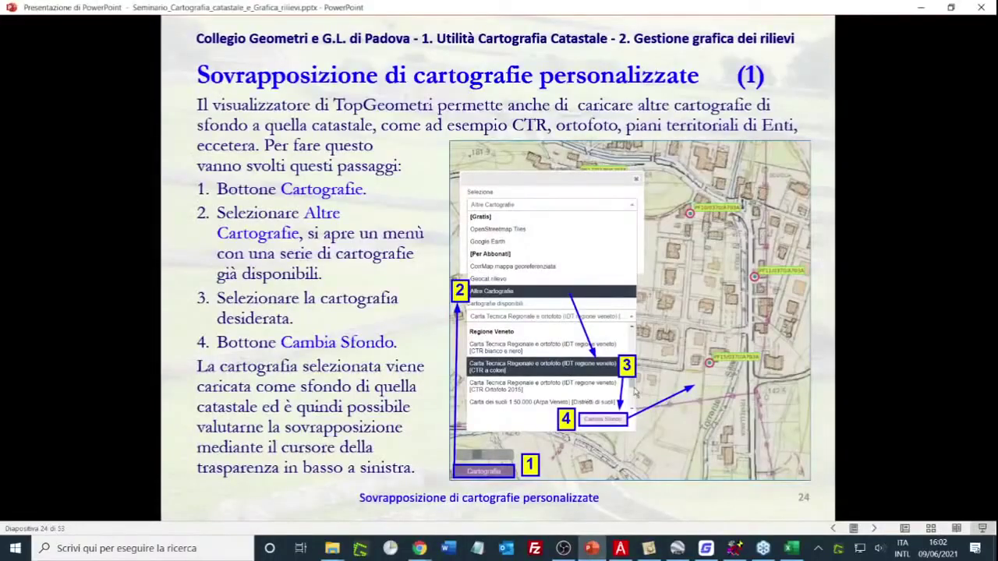
{"action": "left_click", "coordinate": [635, 392]}
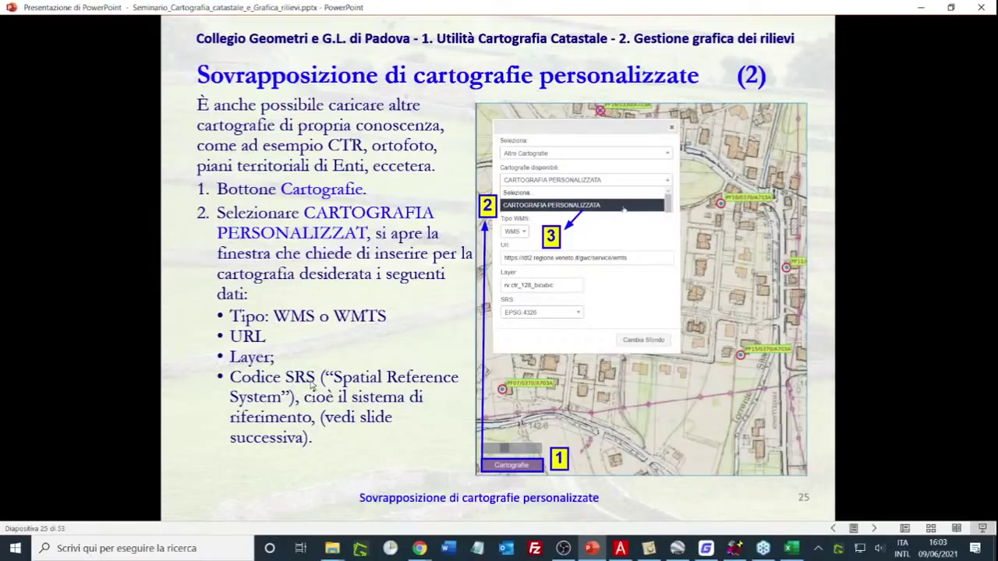
{"action": "left_click", "coordinate": [372, 437]}
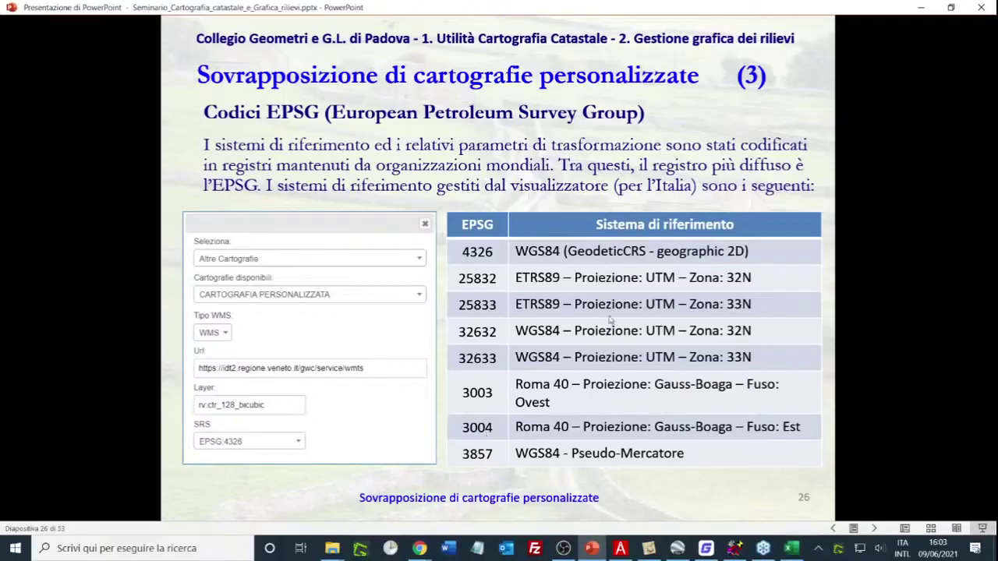
{"action": "left_click", "coordinate": [721, 477]}
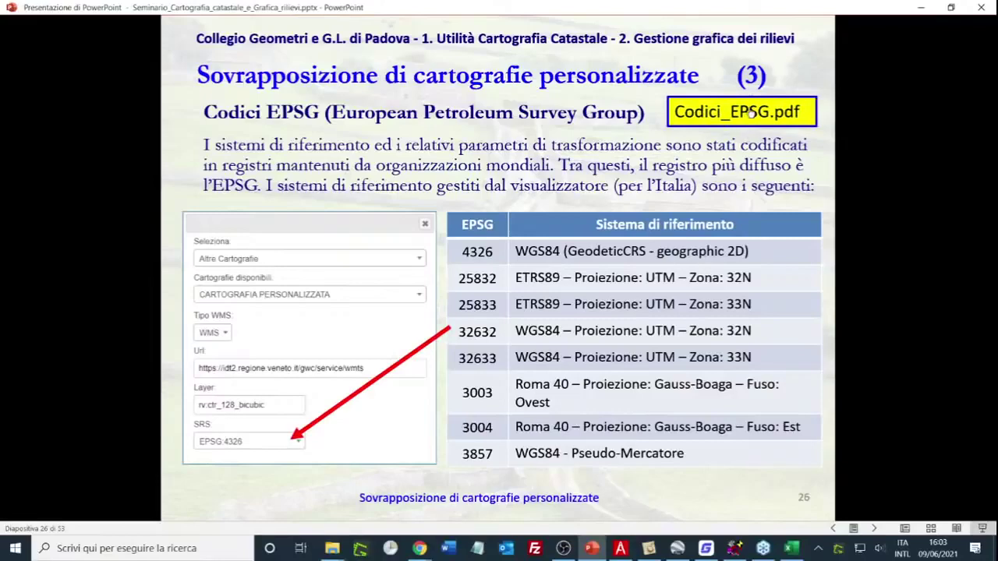
- Open the linked document Codici_EPSG.pdf, skim its table of reference systems, and minimize it to return to the slides
{"action": "left_click", "coordinate": [750, 112]}
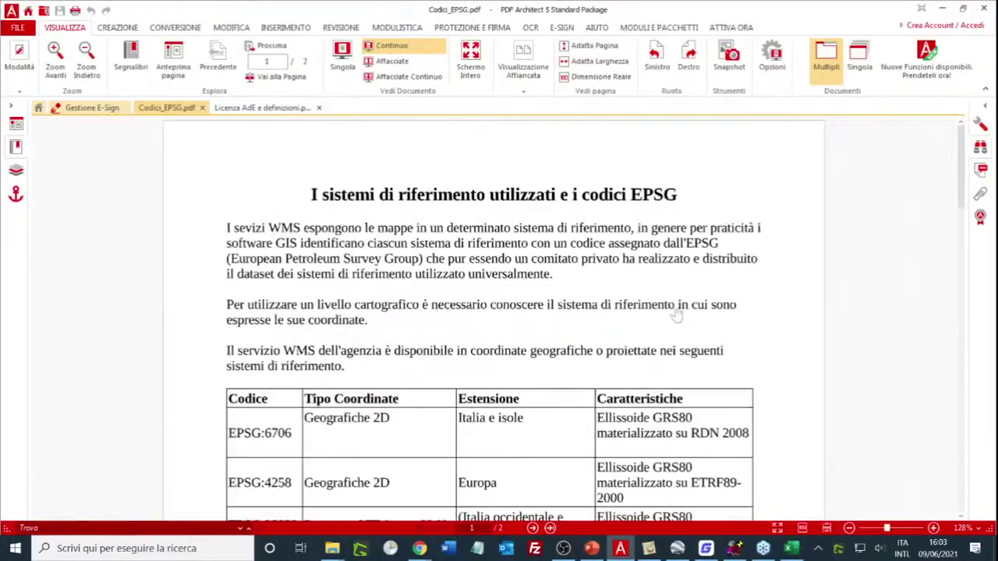
{"action": "scroll", "coordinate": [677, 314], "scroll_direction": "down", "scroll_amount": 15}
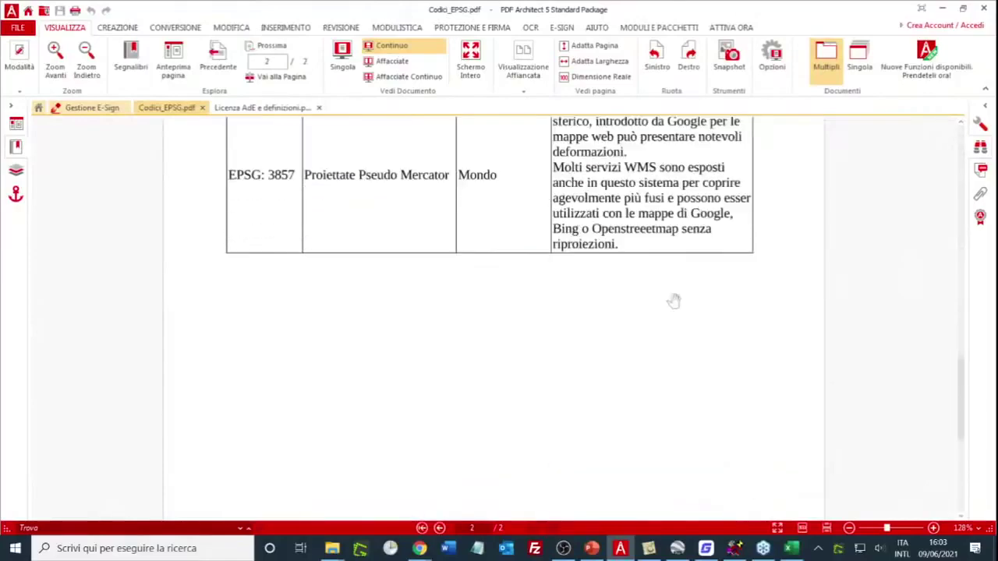
{"action": "scroll", "coordinate": [674, 301], "scroll_direction": "up", "scroll_amount": 15}
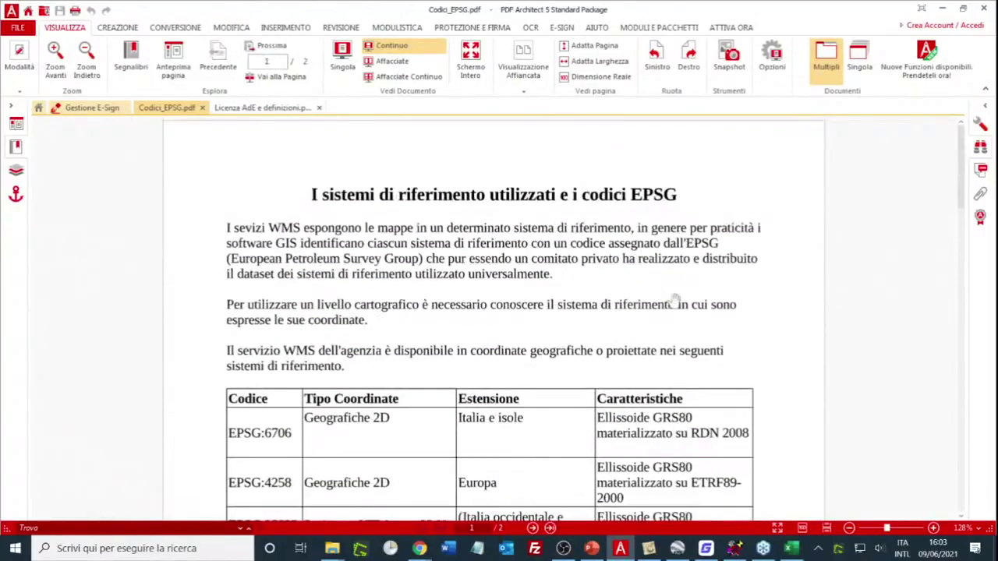
{"action": "left_click", "coordinate": [943, 8]}
- Advance the presentation through the slide on the viewer as an Android tablet app to the next seminar title slide
{"action": "left_click", "coordinate": [658, 495]}
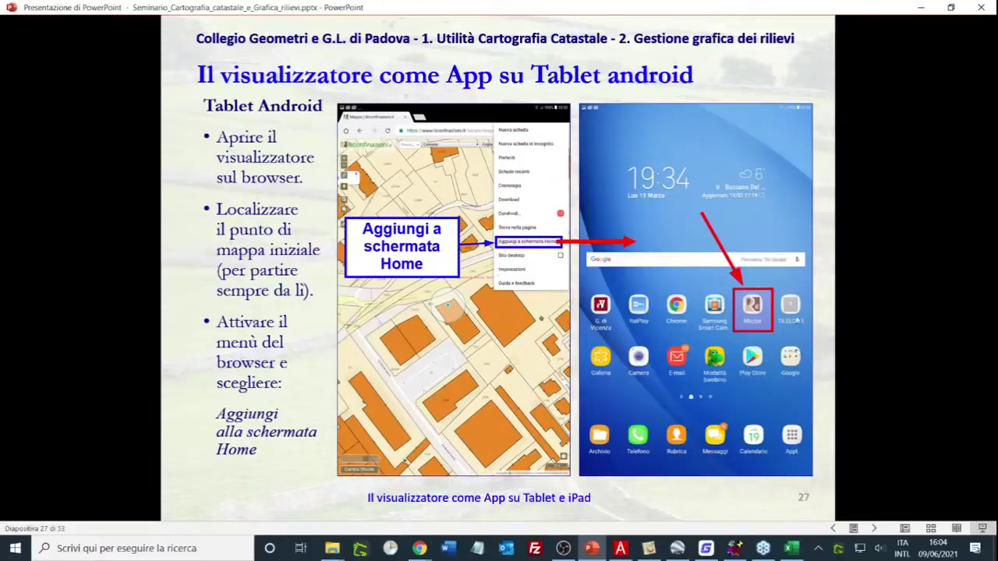
{"action": "left_click", "coordinate": [823, 358]}
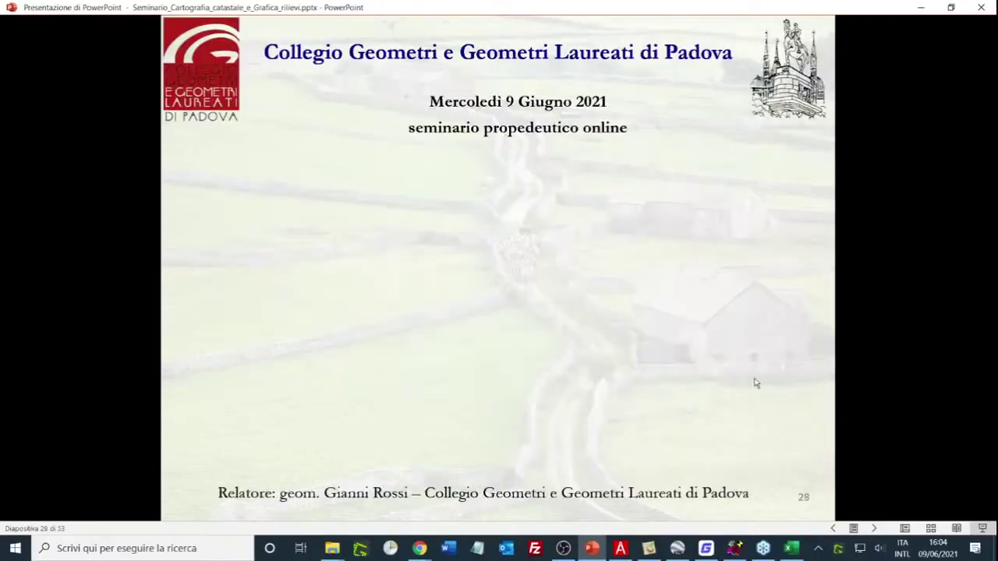
- Switch to the TopGeometri map and fade the cadastral overlay to compare the survey with the coloured CTR
{"action": "key", "text": "alt+Tab"}
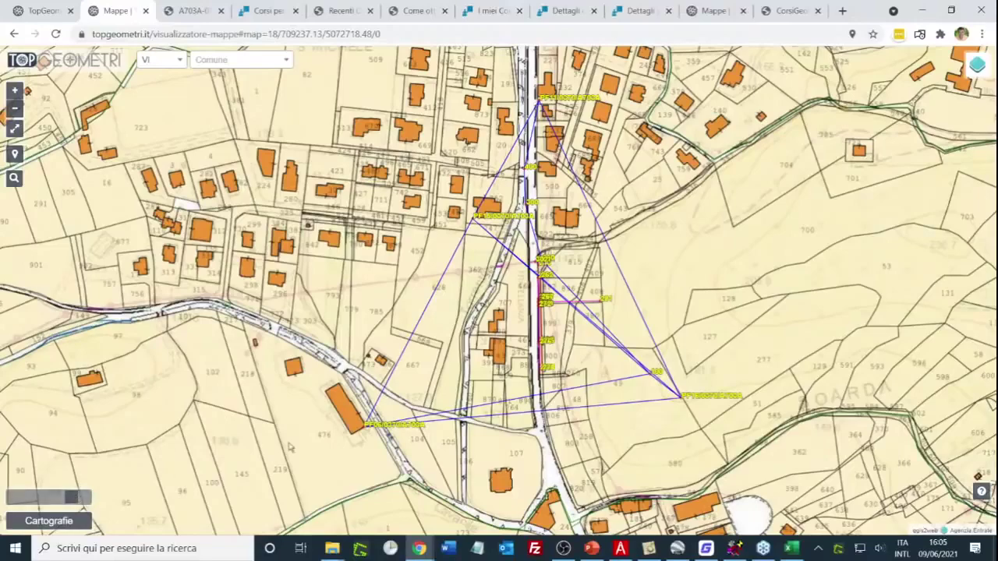
{"action": "left_click_drag", "start_coordinate": [66, 500], "coordinate": [35, 497]}
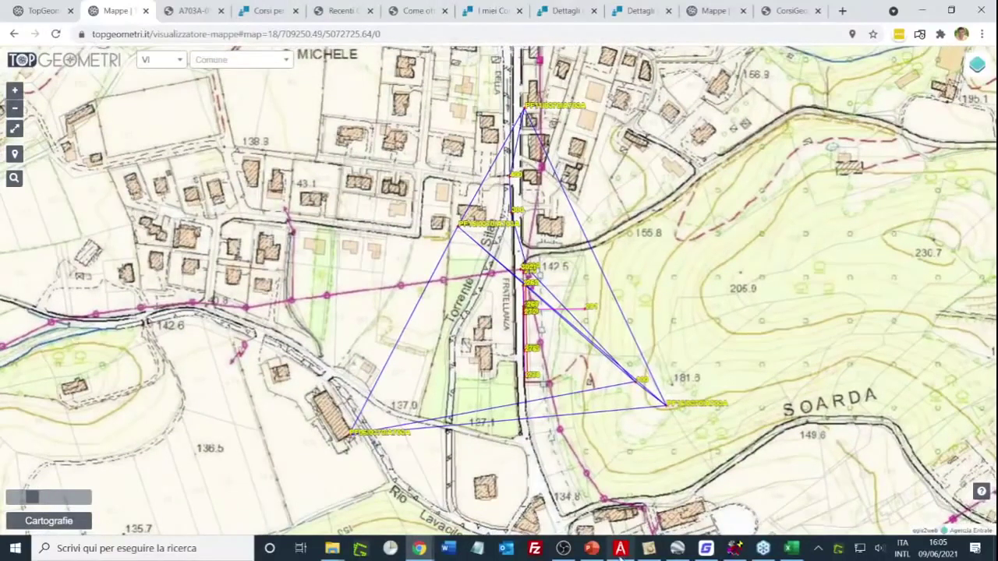
- Switch through PowerPoint and GstarCAD to Geocat and close the TF_SAN_MICHELE.DB field book without saving its changes
{"action": "left_click", "coordinate": [591, 548]}
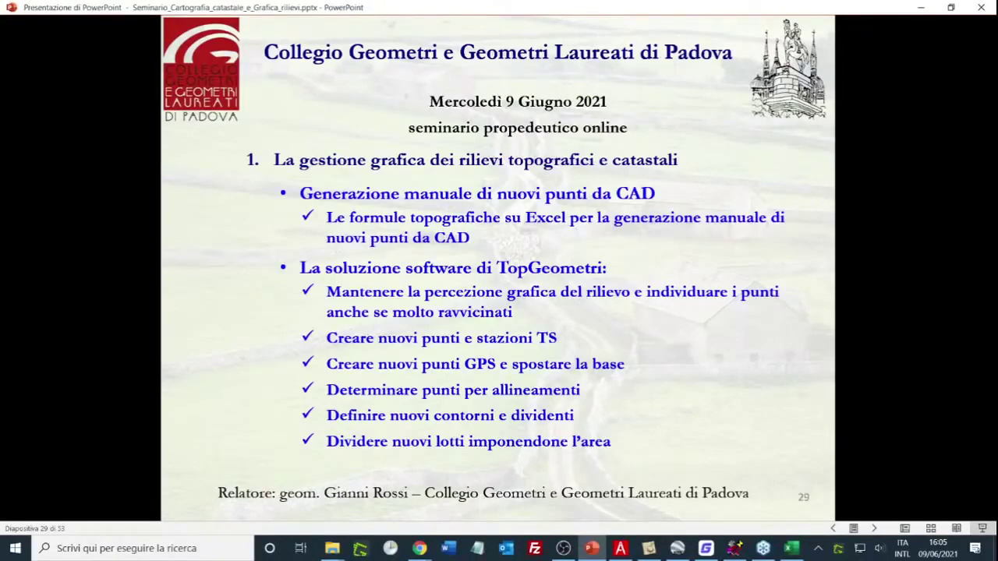
{"action": "left_click", "coordinate": [705, 548]}
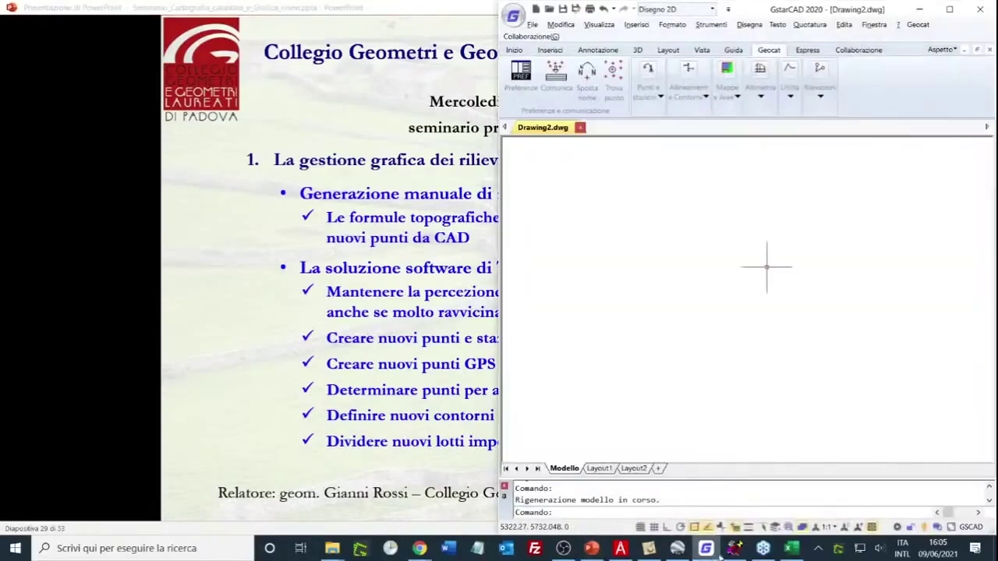
{"action": "left_click", "coordinate": [733, 548]}
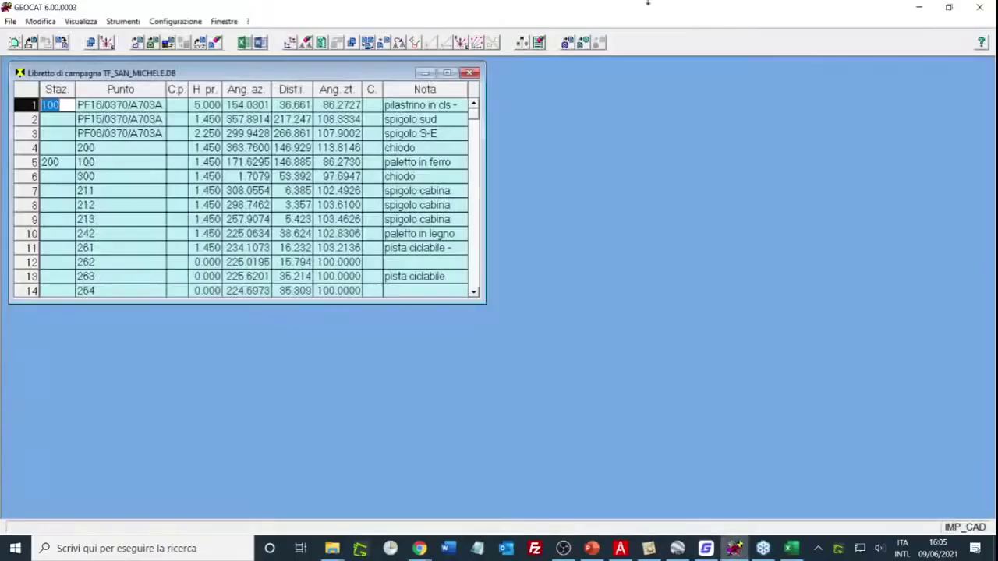
{"action": "left_click", "coordinate": [468, 73]}
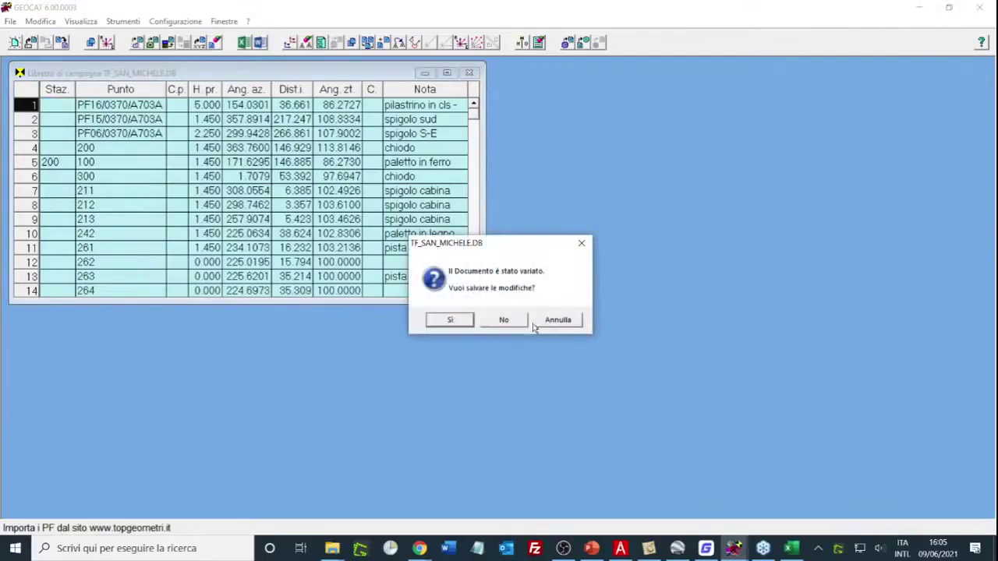
{"action": "left_click", "coordinate": [512, 321]}
- Restore the Geocat window and tile it side by side with GstarCAD
{"action": "left_click", "coordinate": [949, 7]}
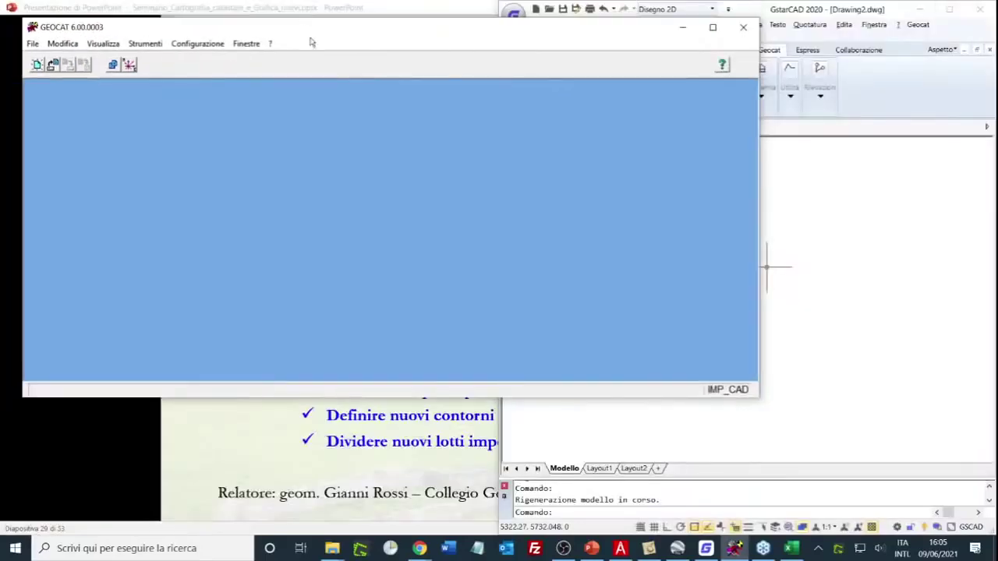
{"action": "left_click_drag", "start_coordinate": [310, 39], "coordinate": [2, 70]}
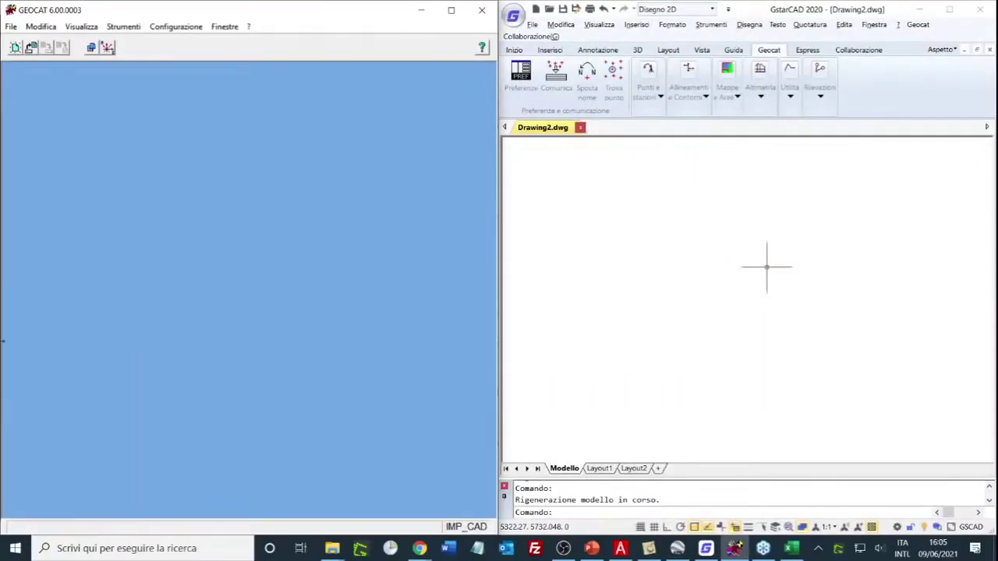
{"action": "left_click", "coordinate": [566, 210]}
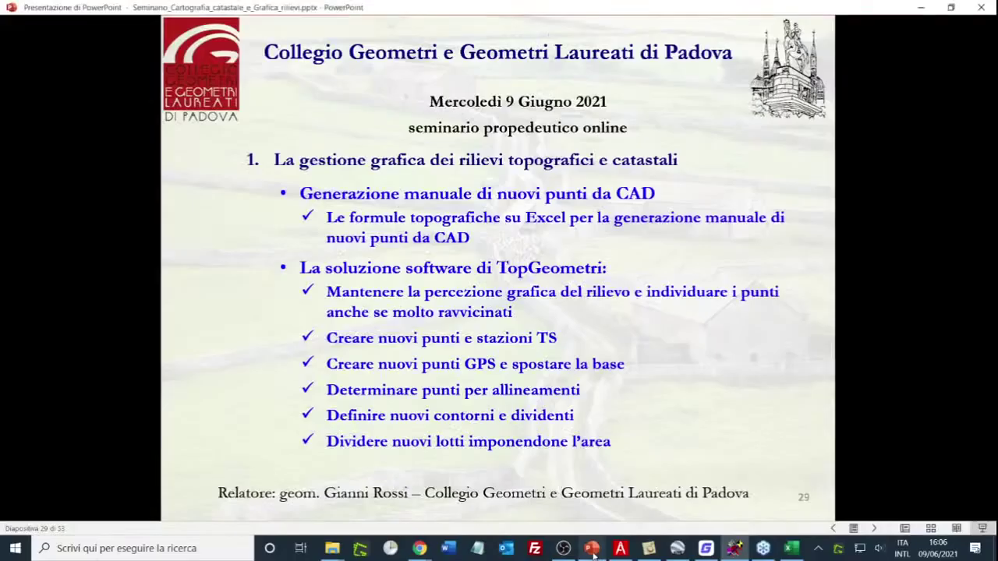
- Switch to PowerPoint and review slides 31 to 35 on angular correction and on importing TS readings and GPS baselines from CAD
{"action": "left_click", "coordinate": [592, 548]}
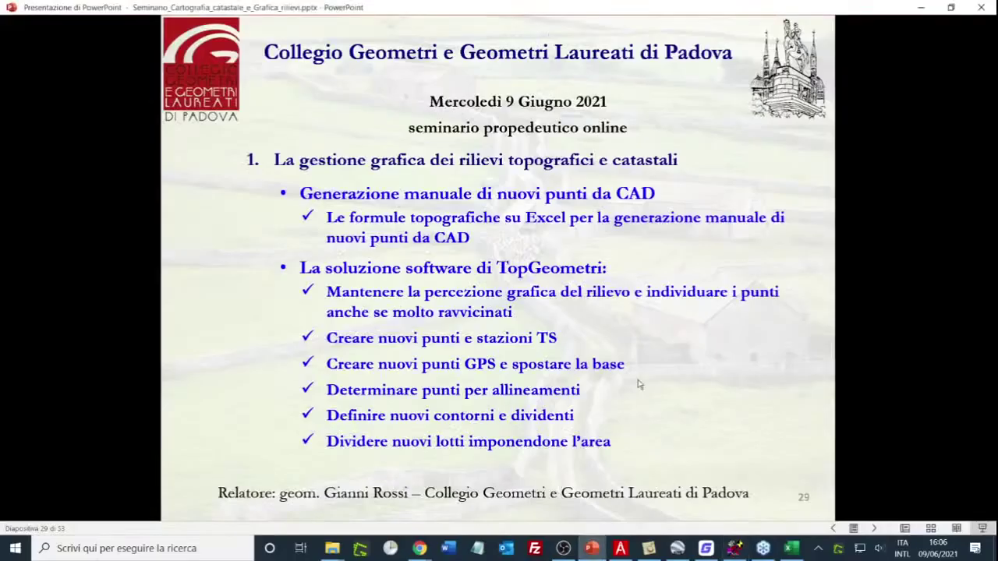
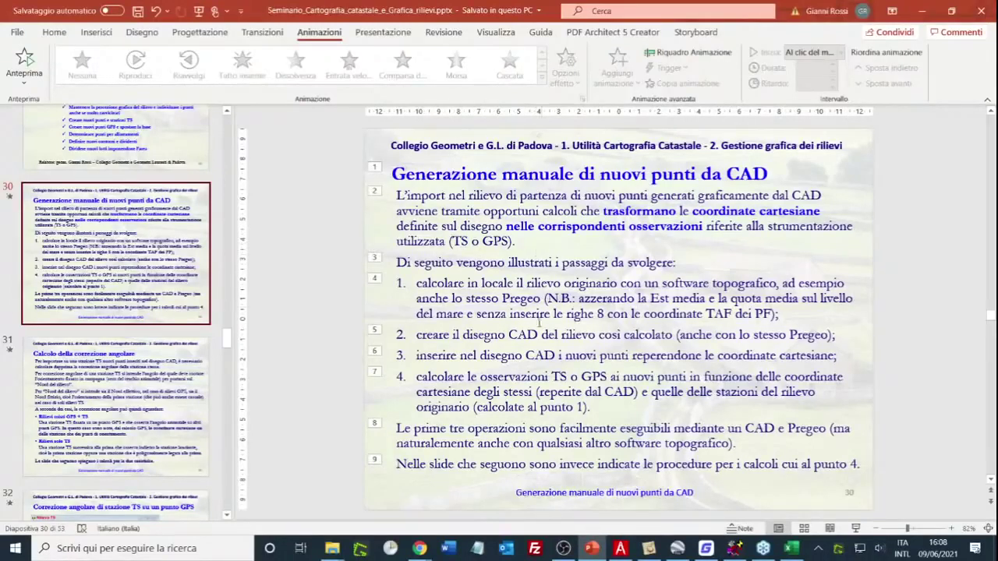
{"action": "left_click", "coordinate": [154, 398]}
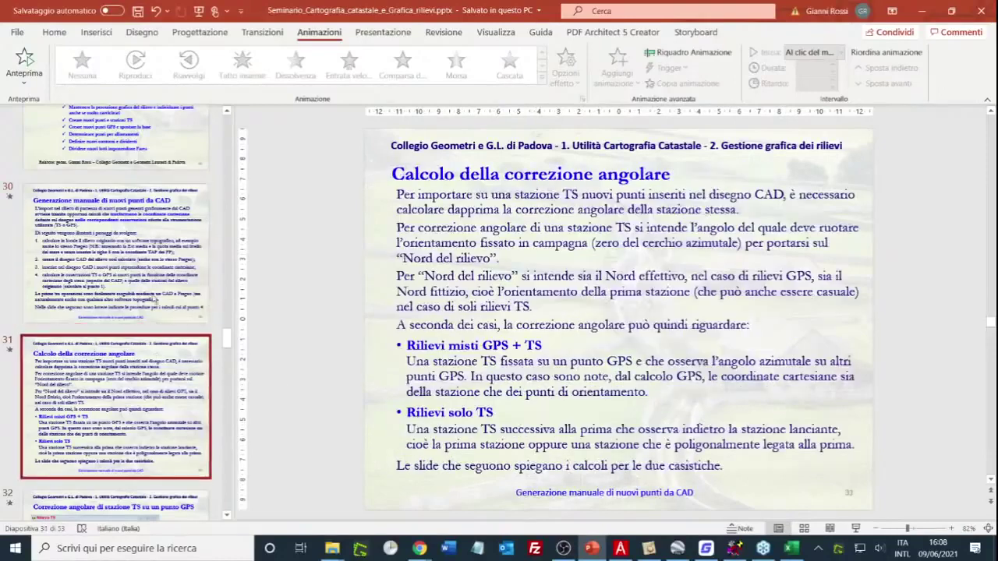
{"action": "scroll", "coordinate": [153, 398], "scroll_direction": "down", "scroll_amount": 2}
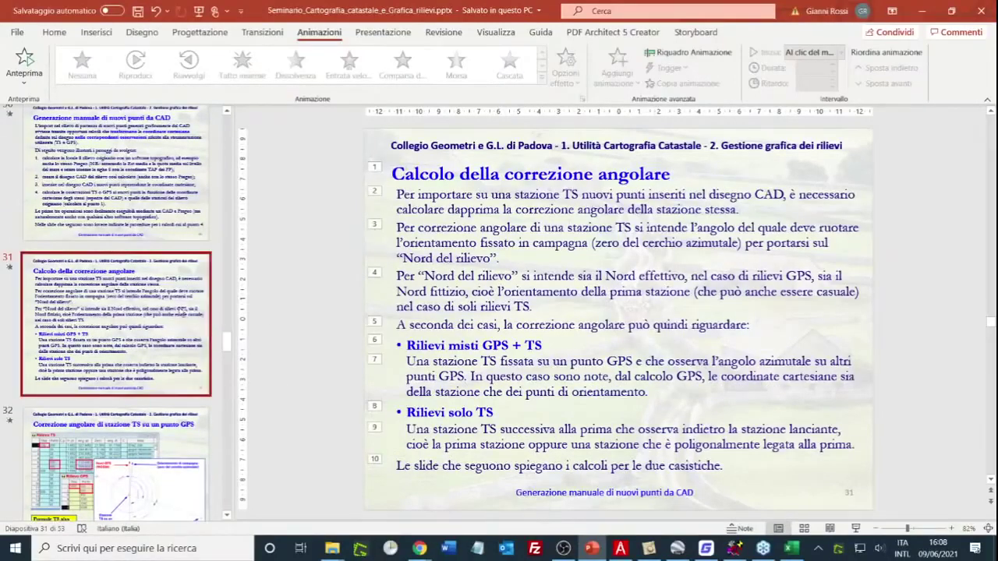
{"action": "scroll", "coordinate": [235, 339], "scroll_direction": "down", "scroll_amount": 2}
{"action": "left_click", "coordinate": [161, 312]}
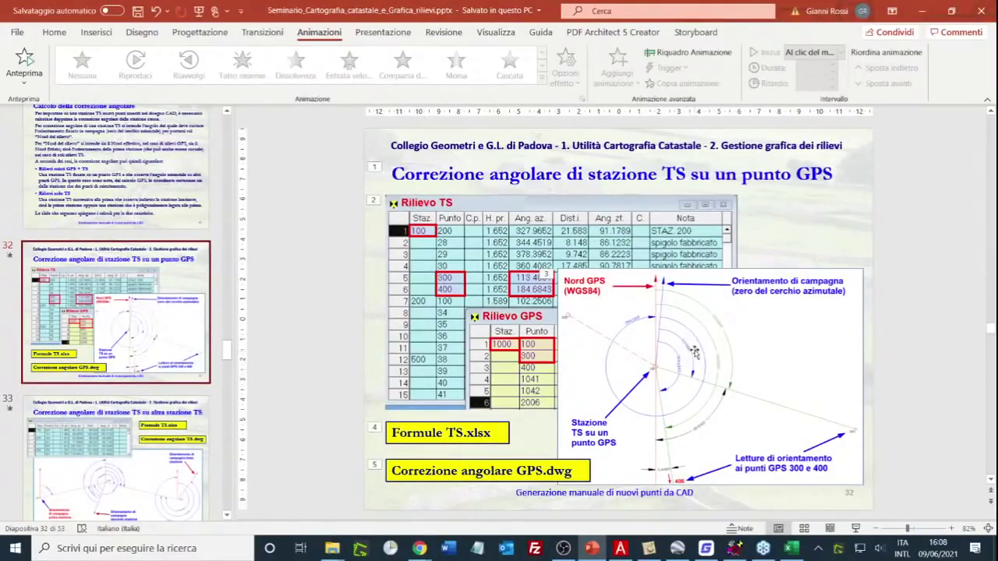
{"action": "scroll", "coordinate": [172, 326], "scroll_direction": "down", "scroll_amount": 2}
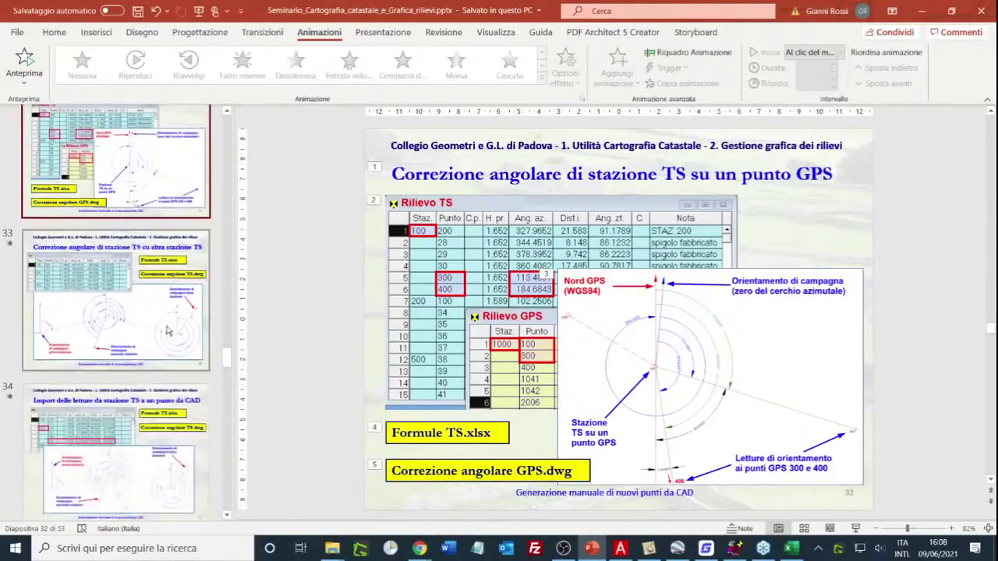
{"action": "left_click", "coordinate": [167, 329]}
{"action": "scroll", "coordinate": [159, 347], "scroll_direction": "down", "scroll_amount": 3}
{"action": "left_click", "coordinate": [157, 354]}
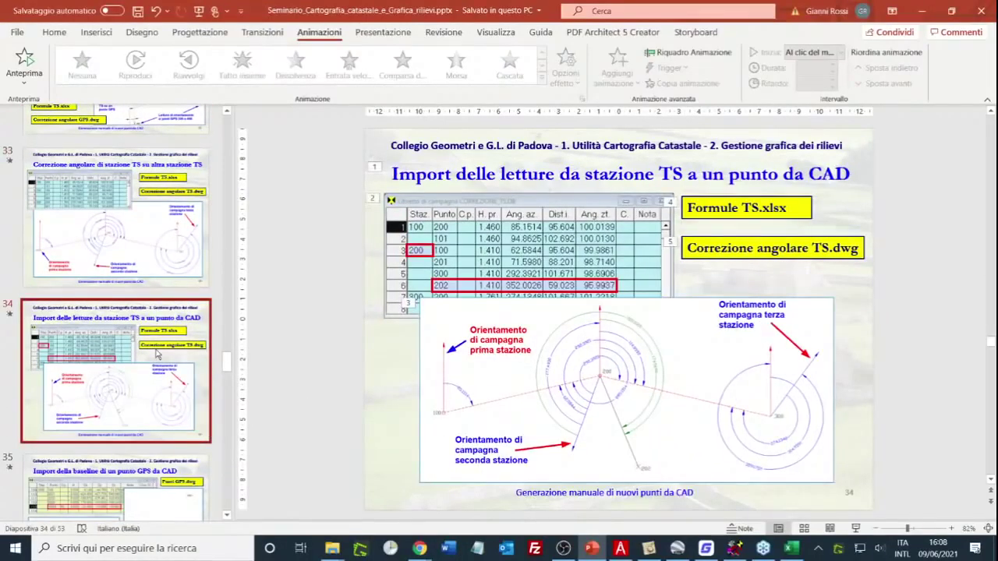
{"action": "scroll", "coordinate": [157, 354], "scroll_direction": "down", "scroll_amount": 3}
{"action": "left_click", "coordinate": [156, 353]}
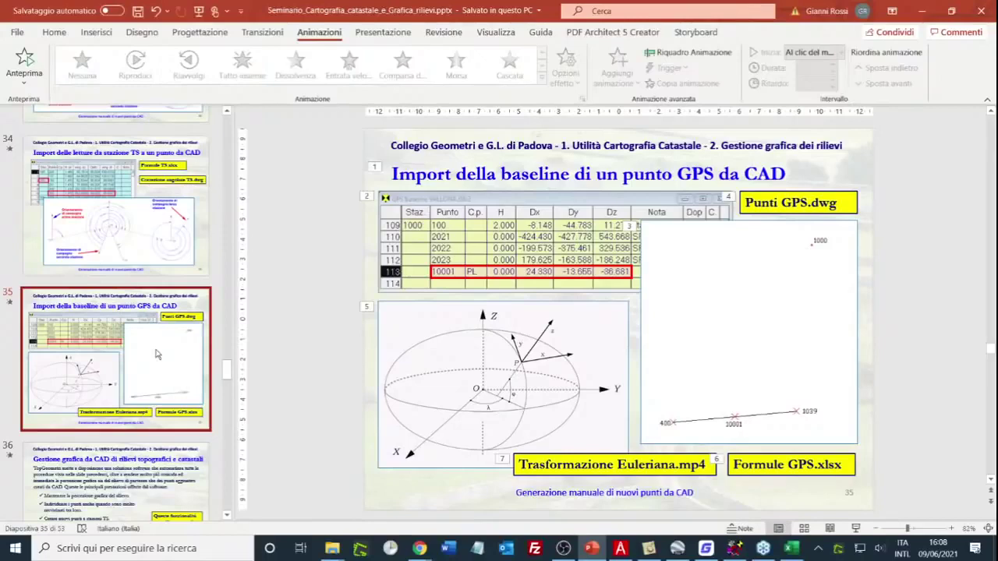
- Return to slide 32 on angular correction of a TS station on a GPS point, and look ahead to slide 36
{"action": "scroll", "coordinate": [156, 353], "scroll_direction": "up", "scroll_amount": 9}
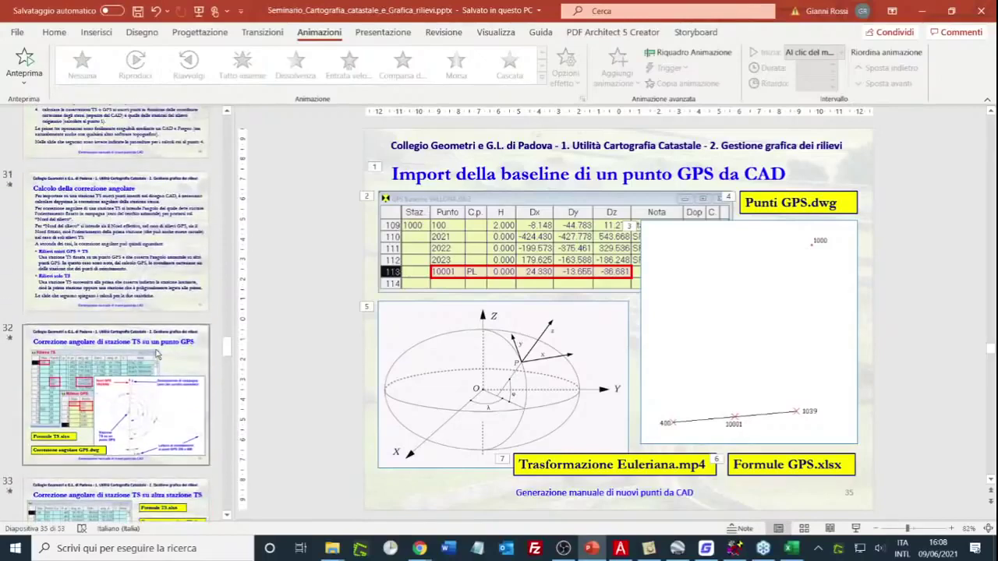
{"action": "left_click", "coordinate": [160, 366]}
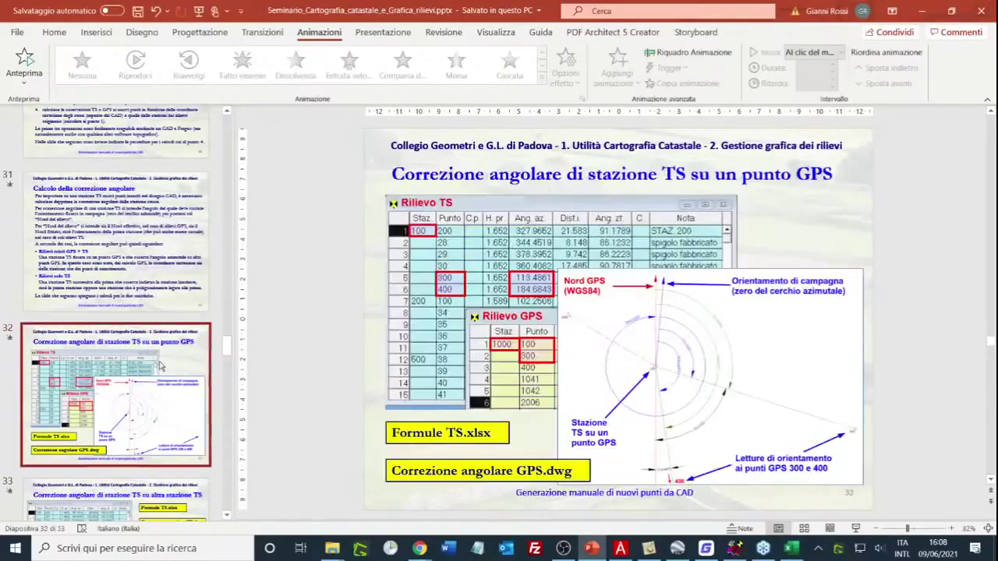
{"action": "scroll", "coordinate": [160, 351], "scroll_direction": "down", "scroll_amount": 3}
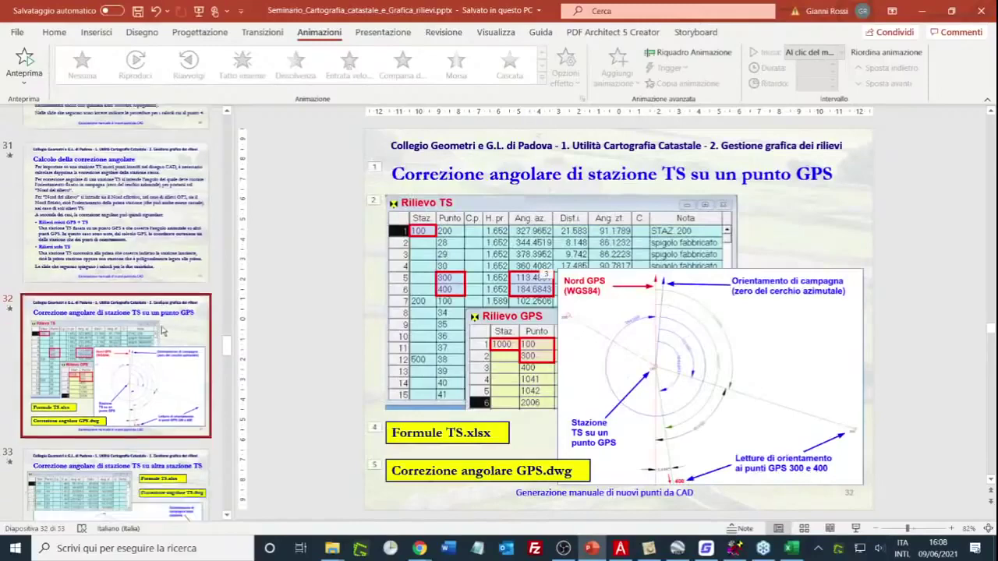
{"action": "scroll", "coordinate": [162, 331], "scroll_direction": "down", "scroll_amount": 8}
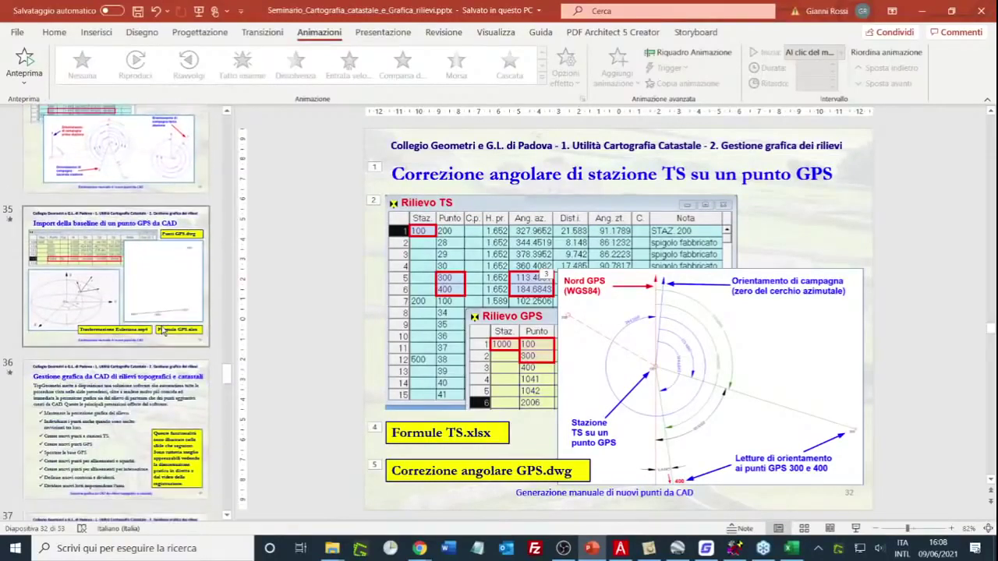
- Switch to Geocat and GstarCAD, maximize GstarCAD, and look through its dimensioning, editing, tools and insert commands
{"action": "left_click", "coordinate": [734, 549]}
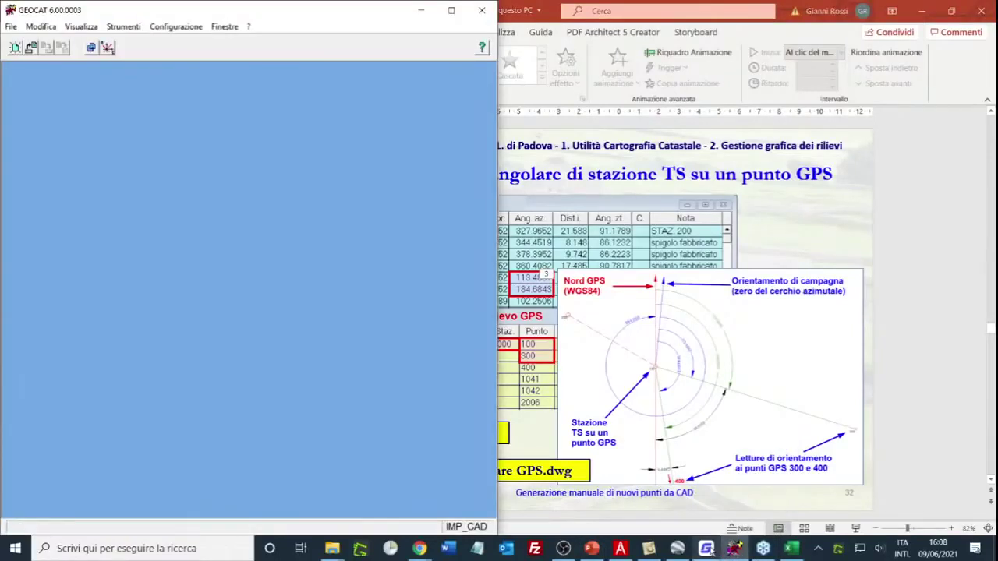
{"action": "left_click", "coordinate": [706, 548]}
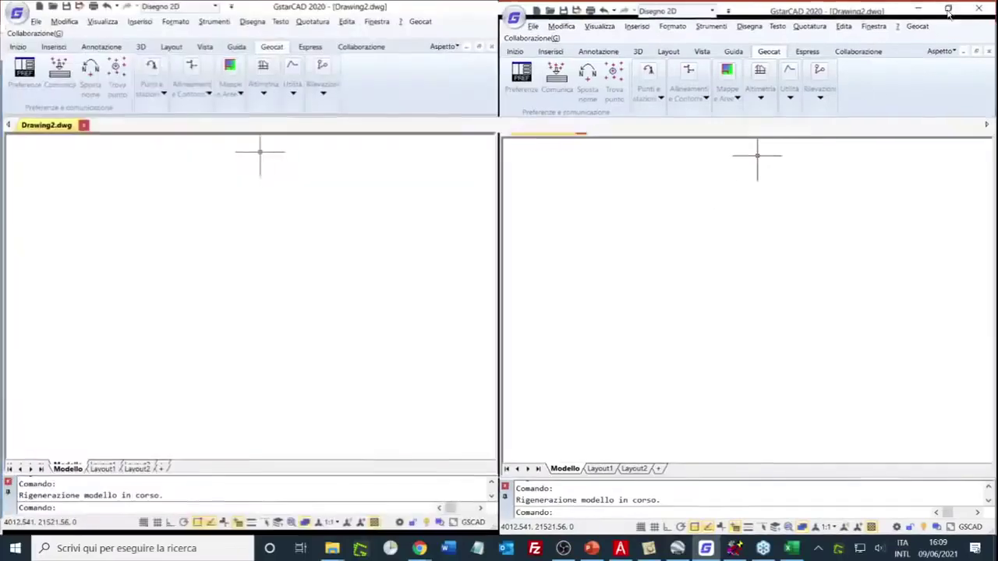
{"action": "left_click", "coordinate": [948, 9]}
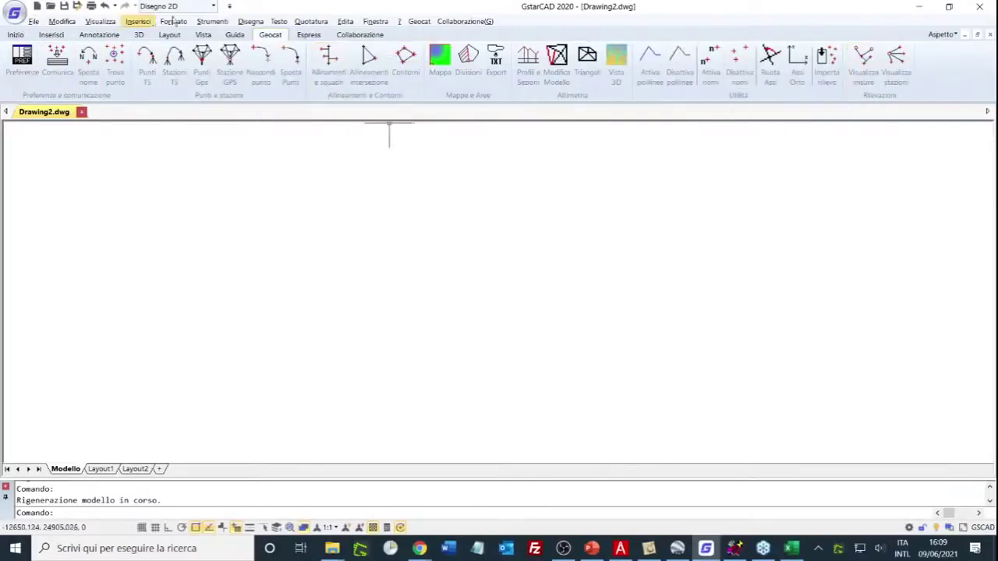
{"action": "left_click", "coordinate": [312, 21]}
{"action": "left_click", "coordinate": [312, 21]}
{"action": "left_click", "coordinate": [345, 21]}
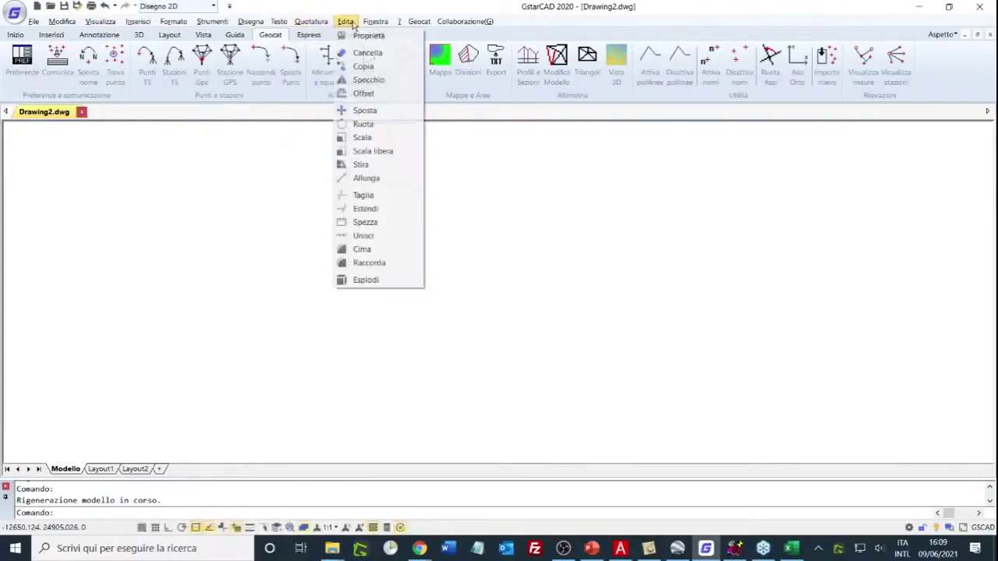
{"action": "left_click", "coordinate": [363, 23]}
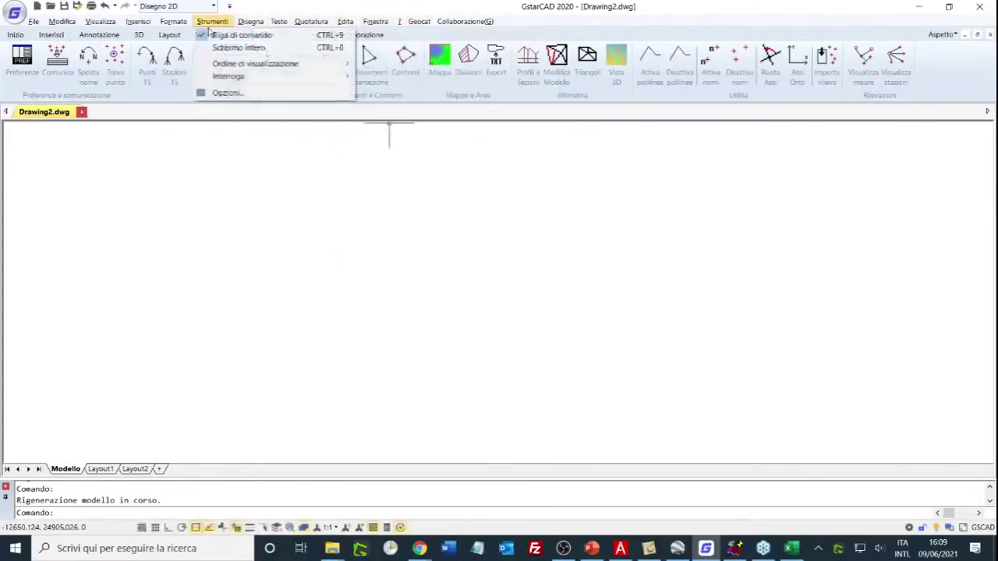
{"action": "left_click", "coordinate": [138, 21]}
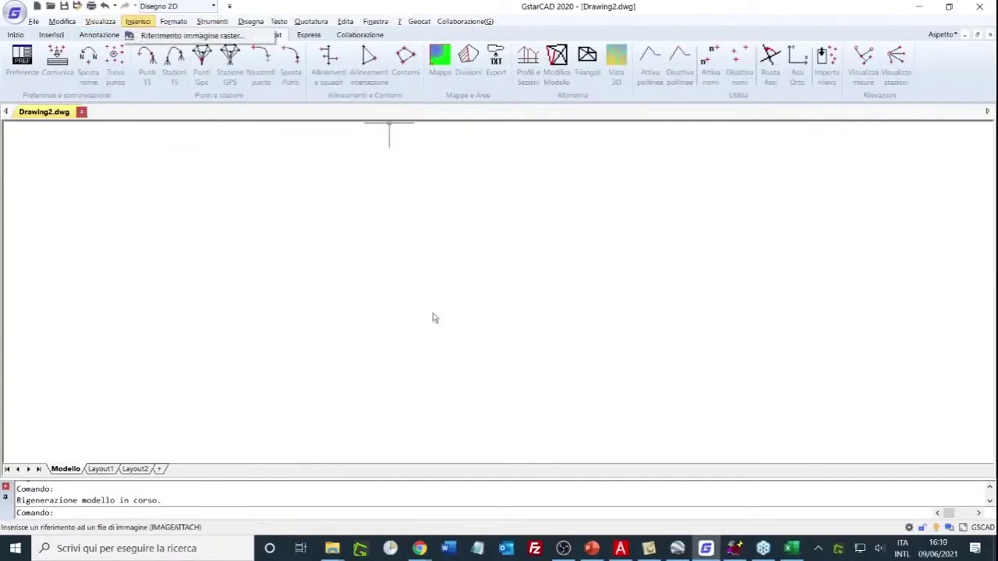
{"action": "key", "text": "Escape"}
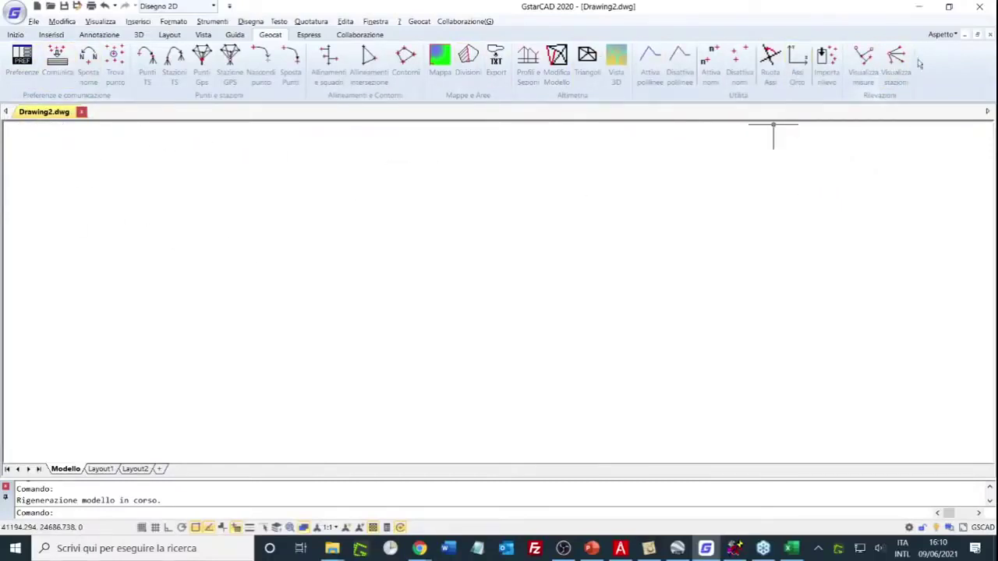
- Restore the GstarCAD window from full screen and tile it side by side with Geocat again
{"action": "left_click", "coordinate": [949, 6]}
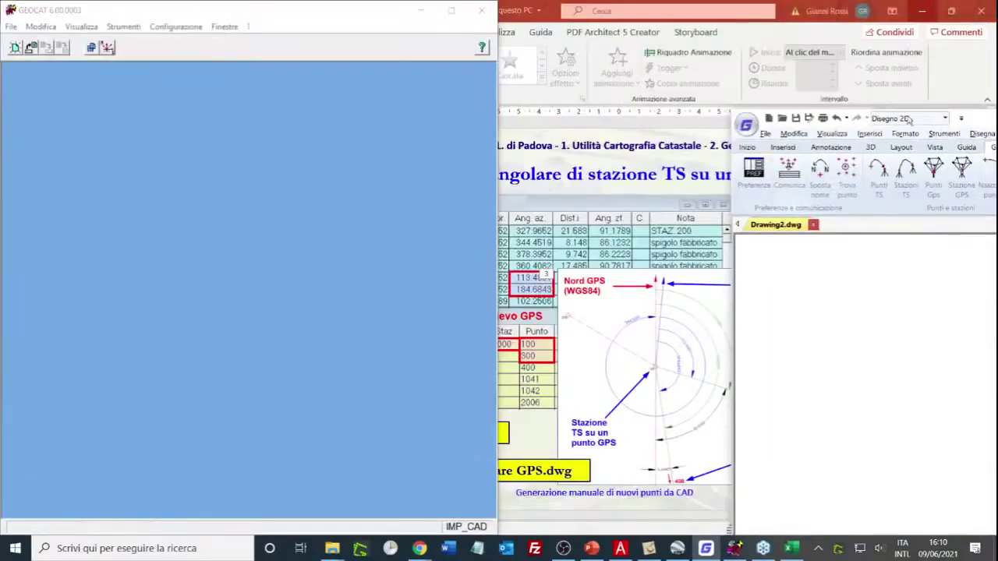
{"action": "left_click_drag", "start_coordinate": [970, 117], "coordinate": [997, 93]}
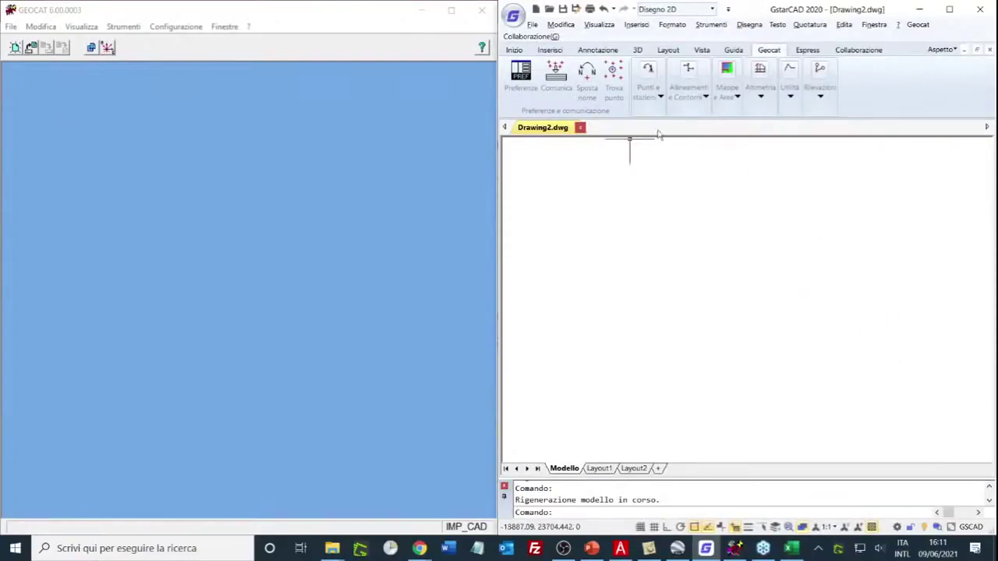
{"action": "mouse_move", "coordinate": [661, 95]}
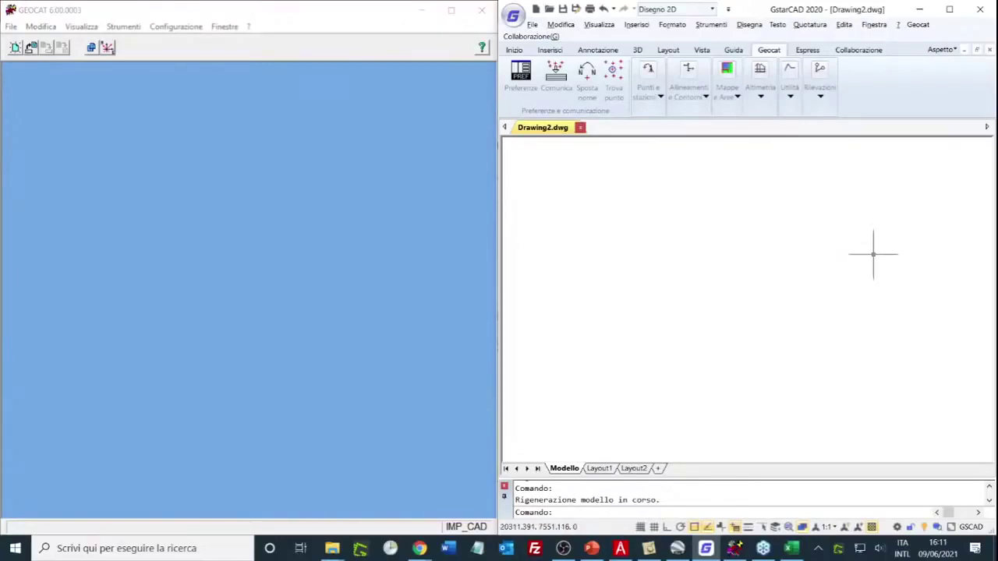
- Open the Vallona.db field book in Geocat, move its window to the workspace's upper-left corner and narrow it to fit its columns
{"action": "left_click", "coordinate": [31, 48]}
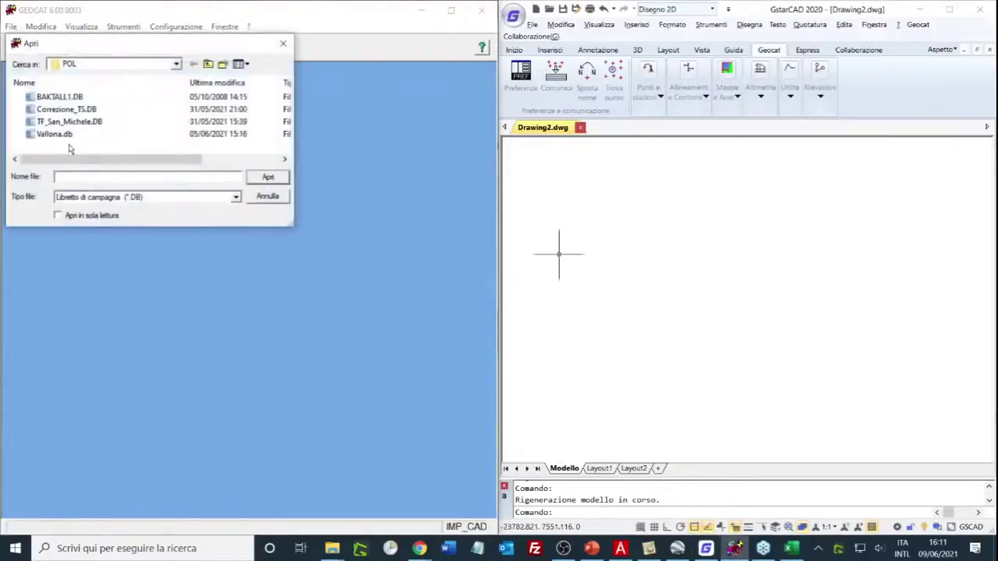
{"action": "double_click", "coordinate": [67, 136]}
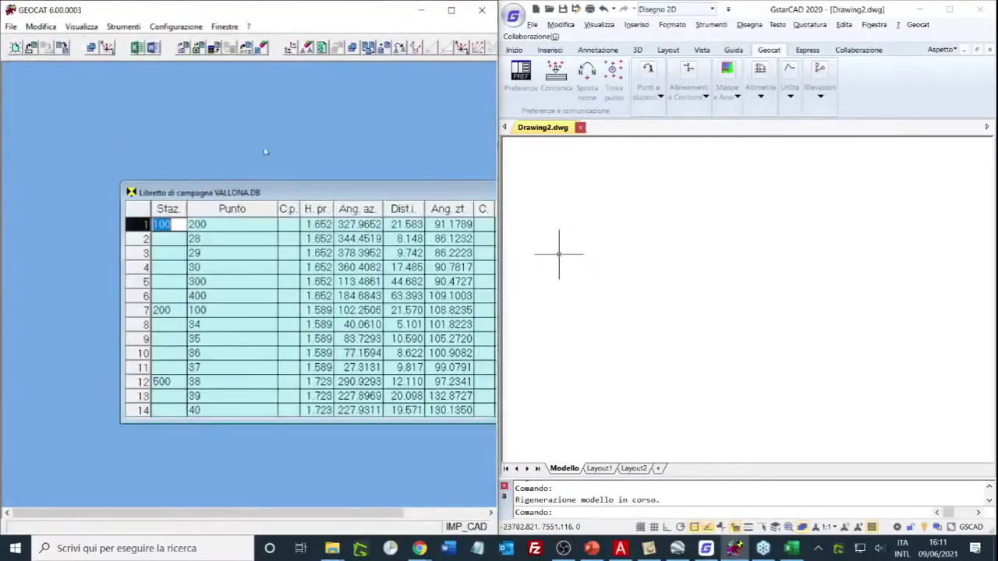
{"action": "left_click_drag", "start_coordinate": [316, 194], "coordinate": [120, 102]}
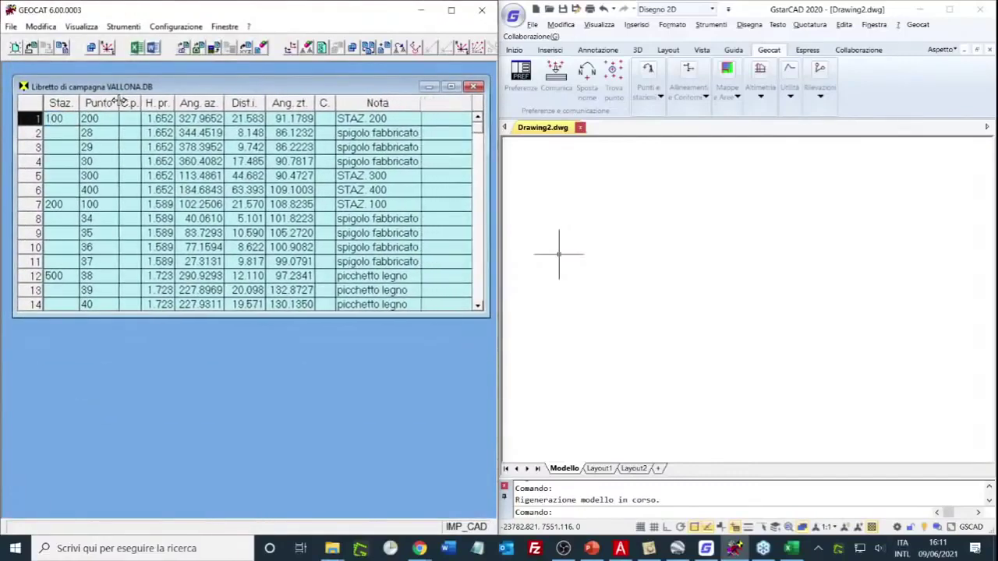
{"action": "left_click_drag", "start_coordinate": [488, 159], "coordinate": [438, 140]}
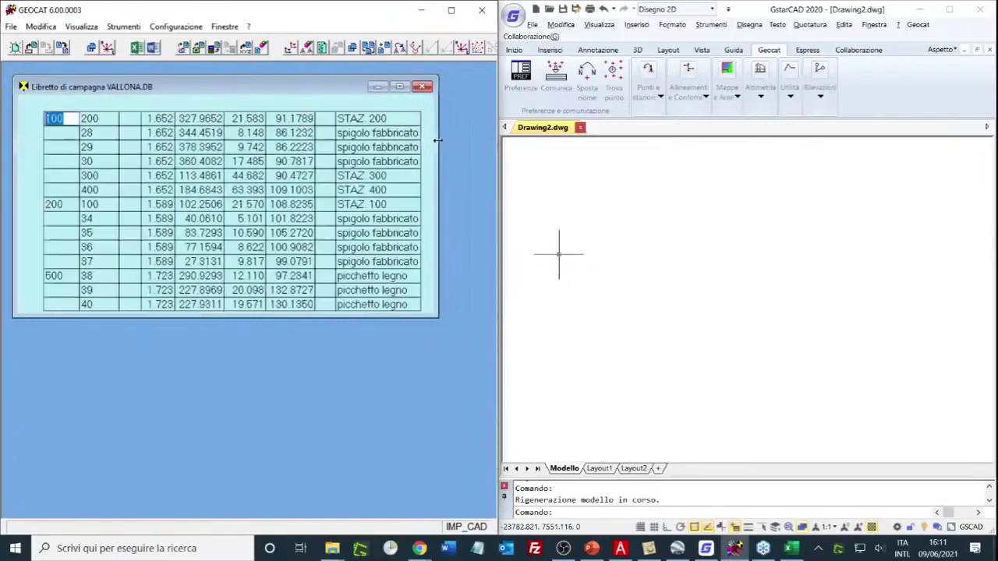
{"action": "left_click_drag", "start_coordinate": [279, 87], "coordinate": [276, 82]}
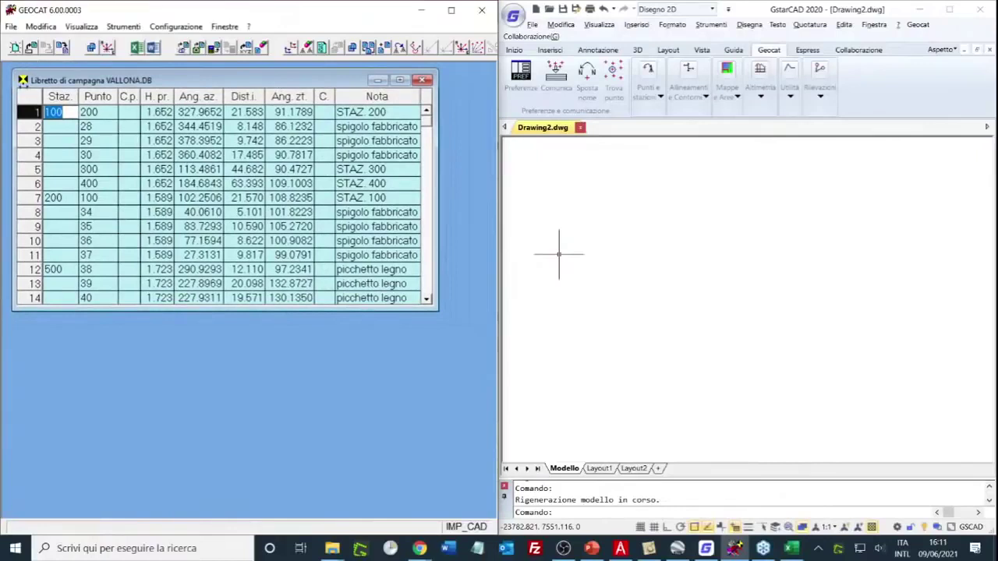
- Store the current dimensions of the Vallona field book window as its default size
{"action": "left_click", "coordinate": [22, 80]}
{"action": "mouse_move", "coordinate": [132, 173]}
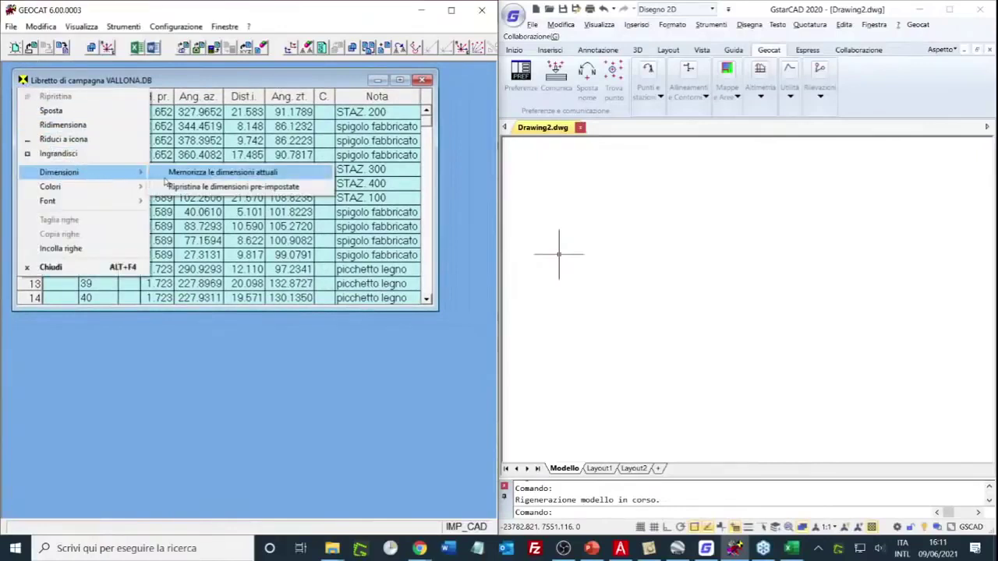
{"action": "left_click", "coordinate": [167, 175]}
{"action": "left_click", "coordinate": [552, 318]}
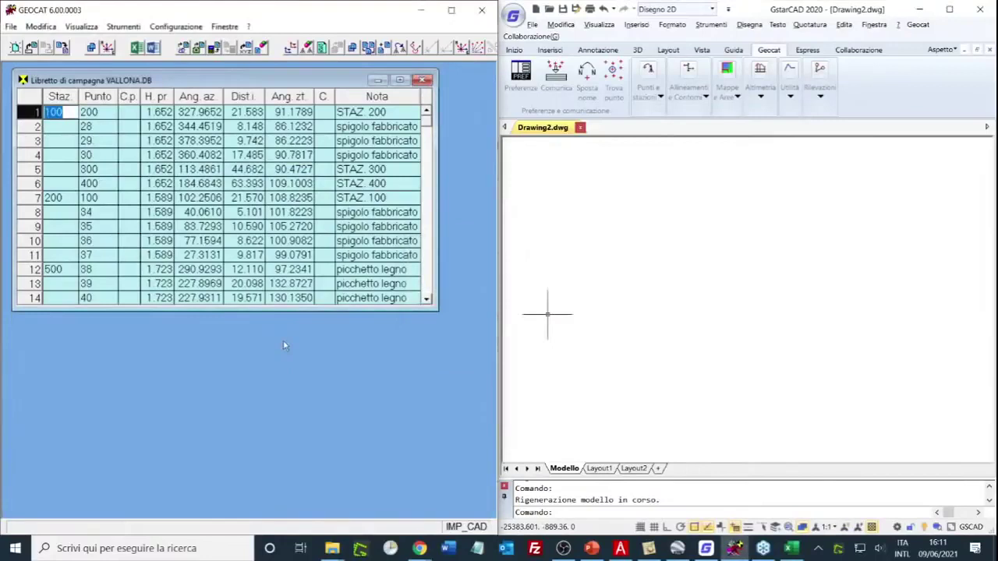
- Open the GPS Baseline table of VALLONA.DB and place its window directly below the field book
{"action": "right_click", "coordinate": [273, 388]}
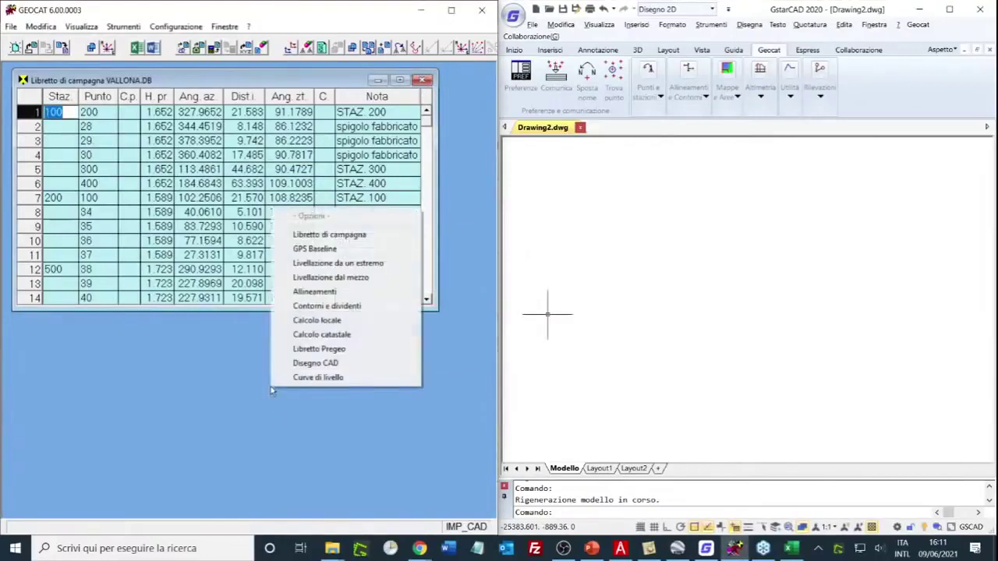
{"action": "left_click", "coordinate": [325, 264]}
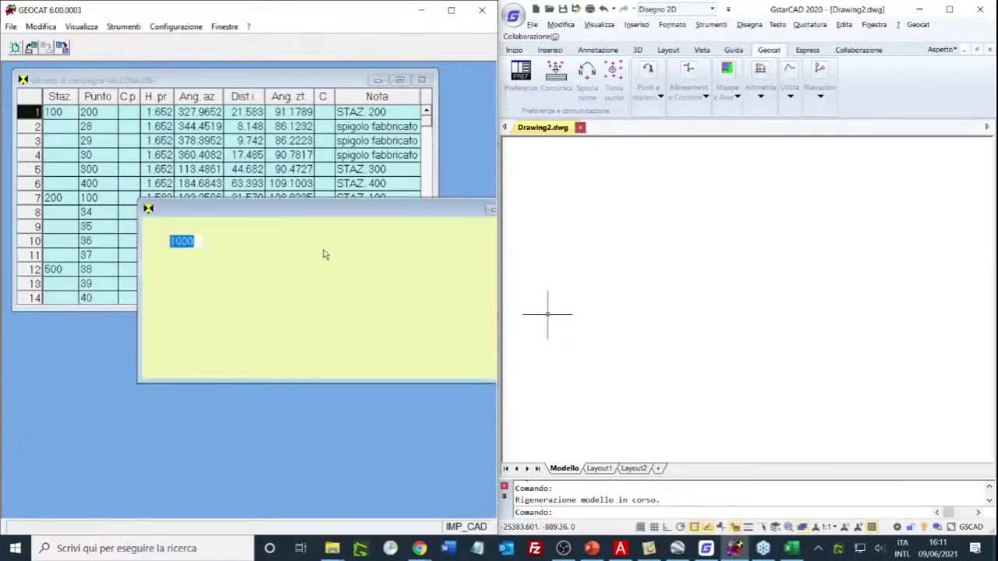
{"action": "key", "text": "Return"}
{"action": "left_click_drag", "start_coordinate": [345, 216], "coordinate": [221, 330]}
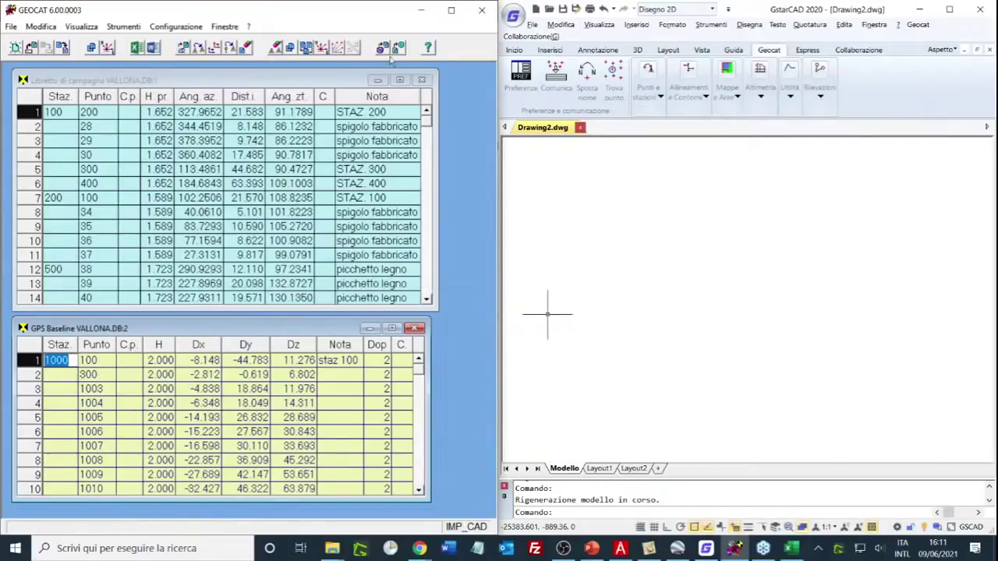
- Export the survey to VALLONA.KML, overwriting the existing file and keeping the Google Earth parameters, and switch to Google Earth Pro
{"action": "left_click", "coordinate": [399, 49]}
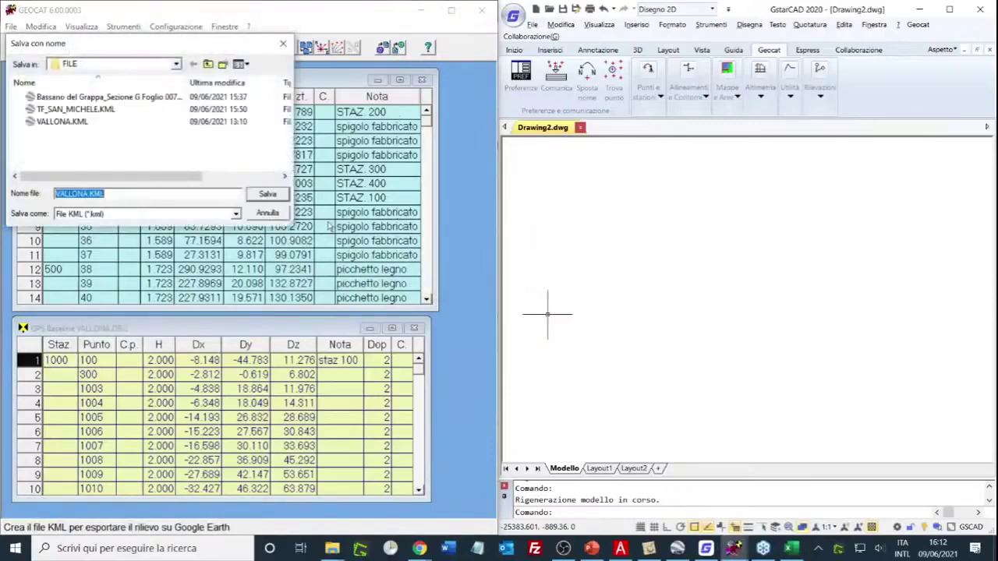
{"action": "left_click", "coordinate": [270, 196]}
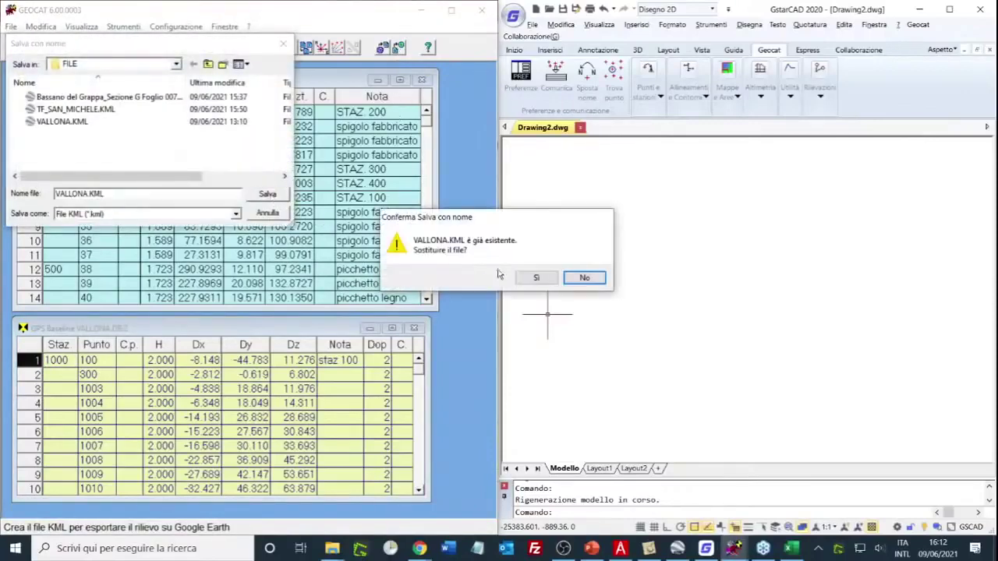
{"action": "left_click", "coordinate": [535, 279]}
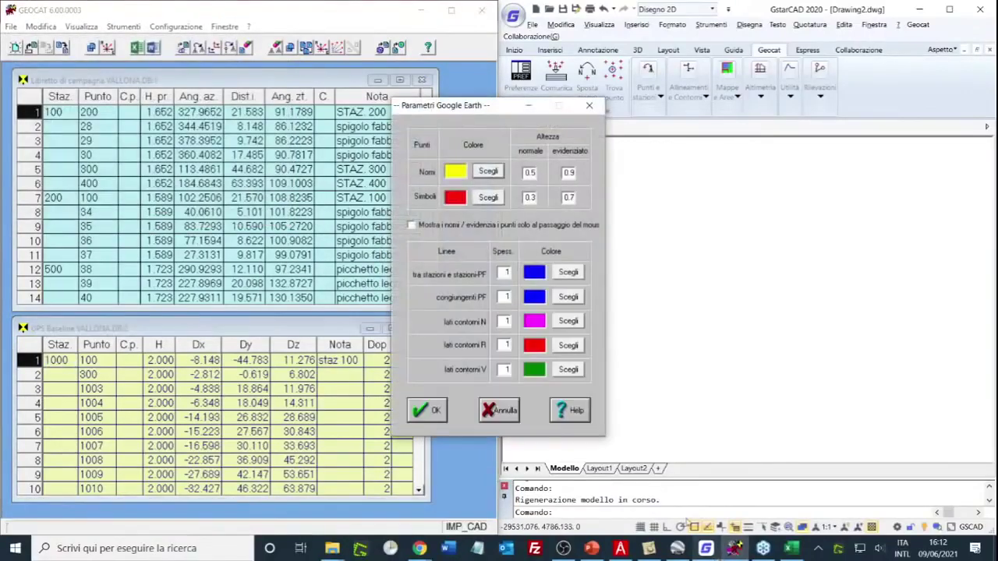
{"action": "left_click", "coordinate": [427, 410]}
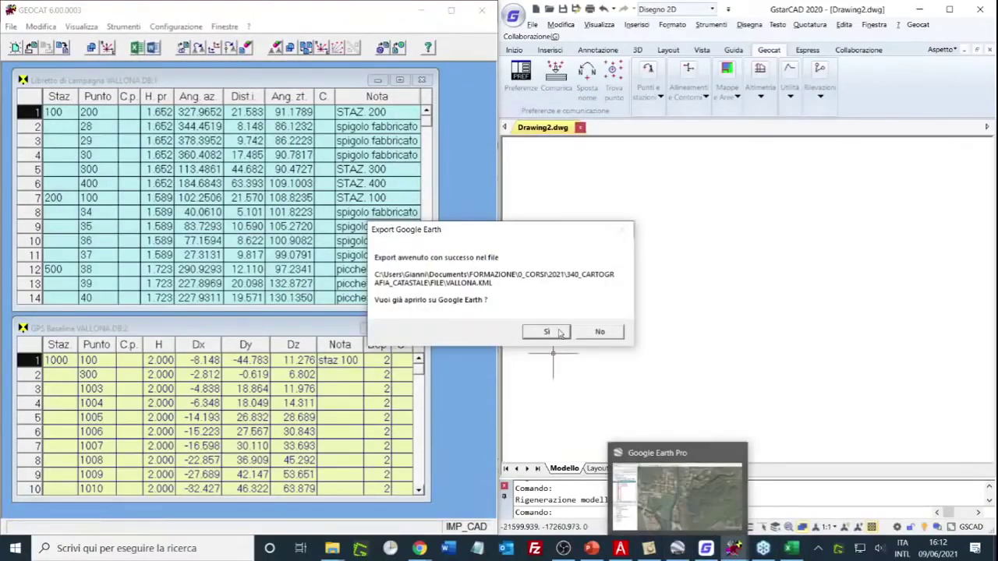
{"action": "left_click", "coordinate": [678, 549]}
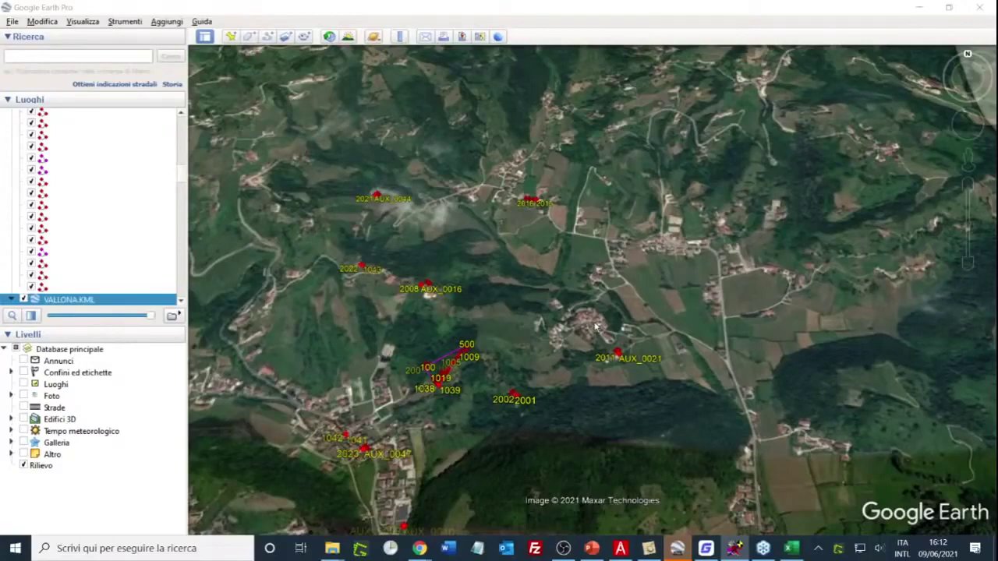
- Examine the Vallona survey points and boundary lines on the satellite terrain, from the central parcel out to the surrounding points
{"action": "scroll", "coordinate": [596, 328], "scroll_direction": "down", "scroll_amount": 3}
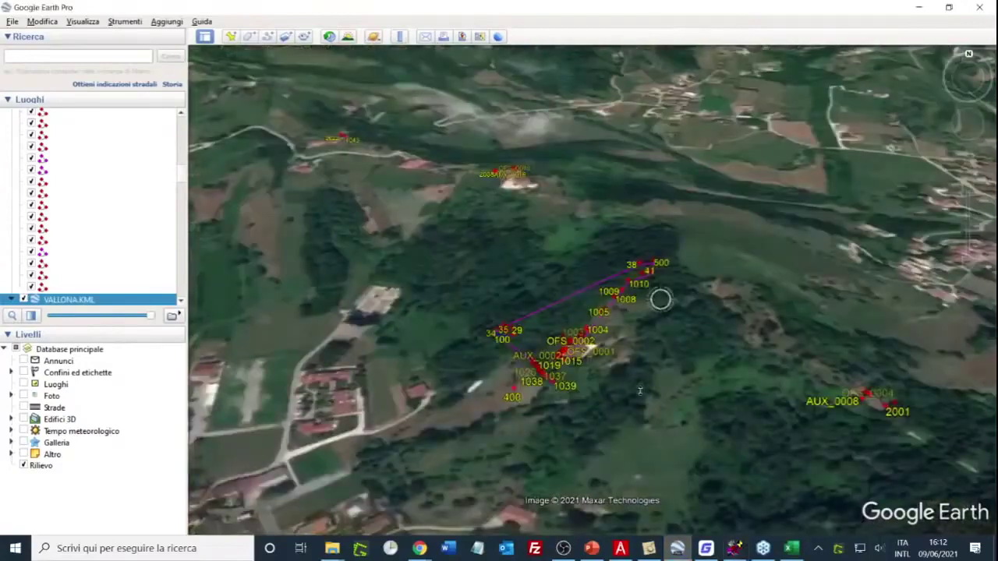
{"action": "scroll", "coordinate": [637, 347], "scroll_direction": "up", "scroll_amount": 2}
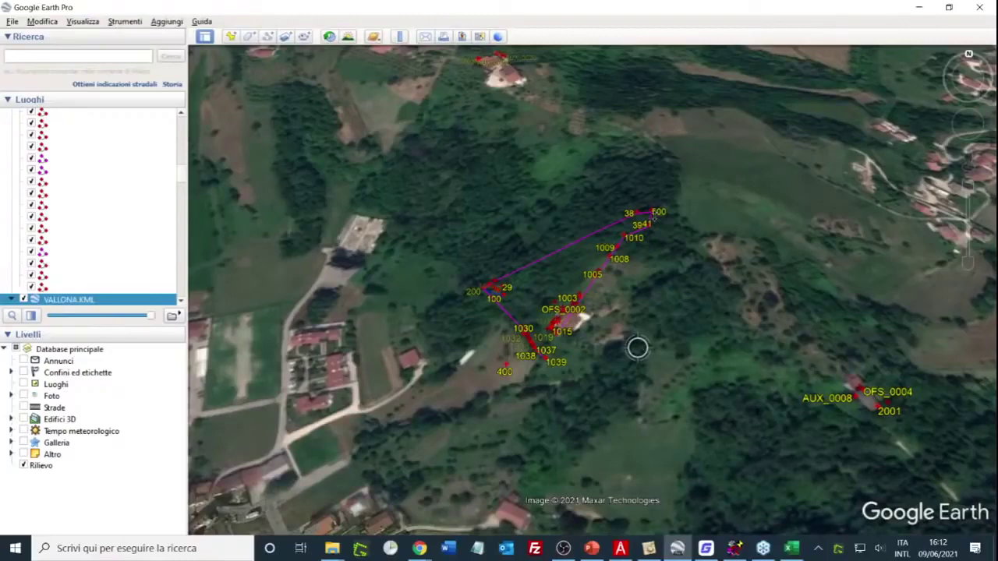
{"action": "scroll", "coordinate": [637, 348], "scroll_direction": "down", "scroll_amount": 3}
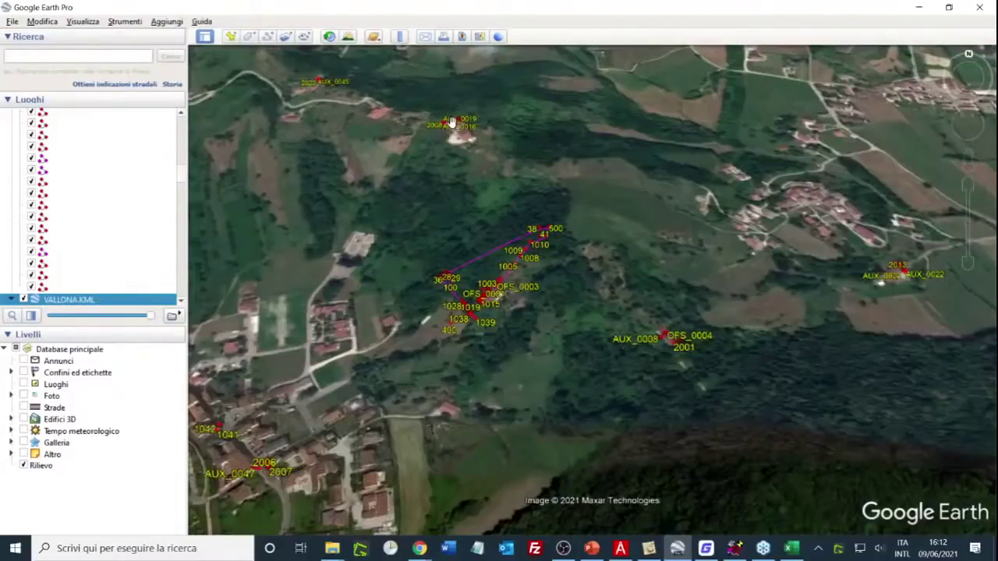
{"action": "scroll", "coordinate": [757, 223], "scroll_direction": "down", "scroll_amount": 2}
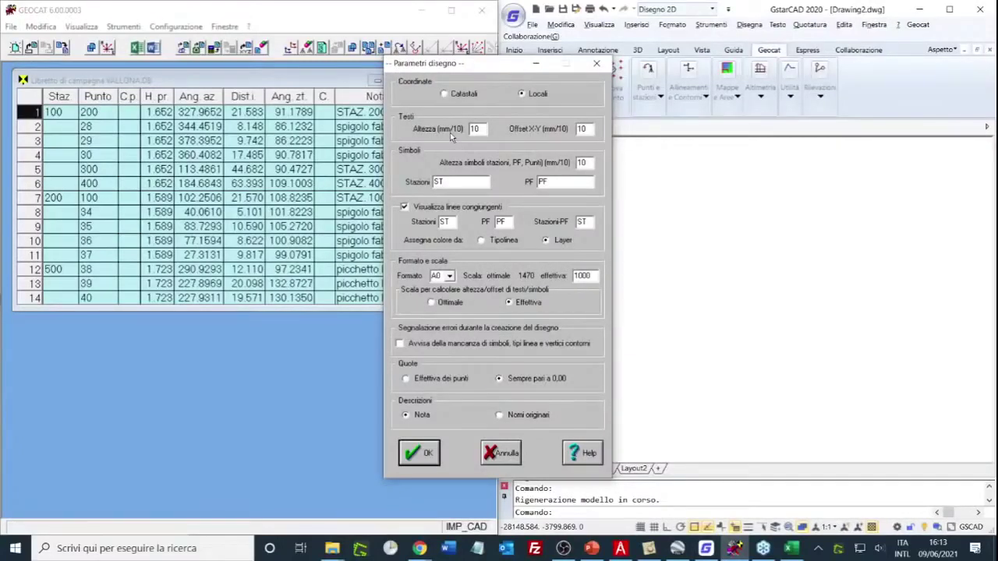
- Generate the survey's CAD drawing with local coordinates, A0 format and effective scale 1000, and set FILEDIA to 1 in GstarCAD
{"action": "key", "text": "Return"}
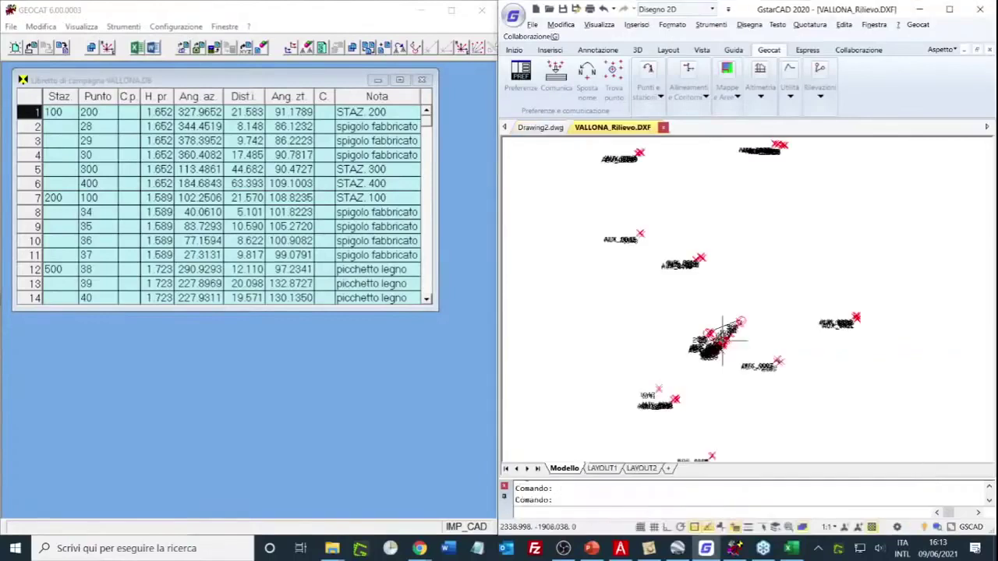
{"action": "type", "text": "FILED"}
{"action": "key", "text": "Return"}
{"action": "type", "text": "1"}
{"action": "key", "text": "Return"}
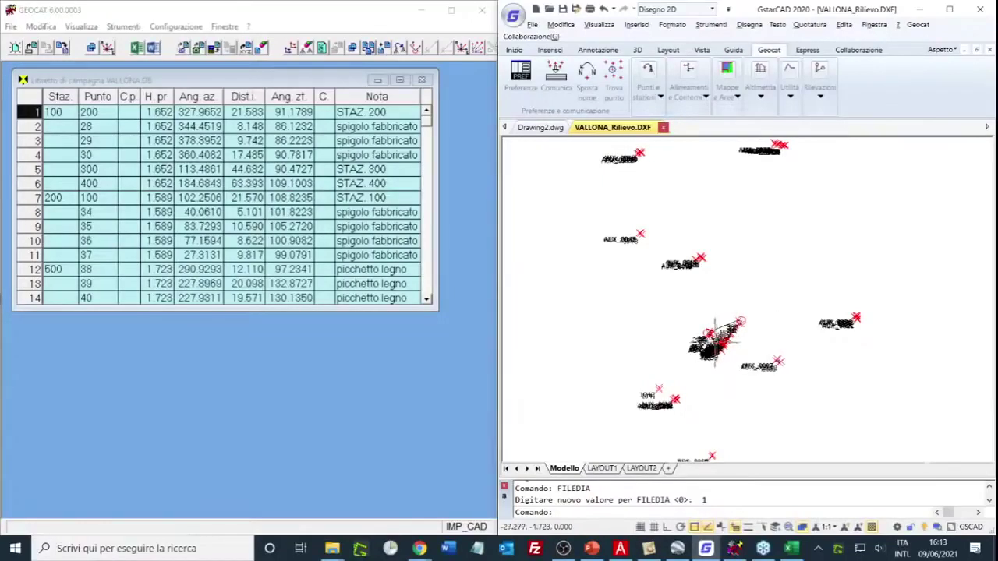
- Examine the imported survey drawing closely around stations 100 and 200 and points 28 to 37
{"action": "scroll", "coordinate": [707, 349], "scroll_direction": "up", "scroll_amount": 5}
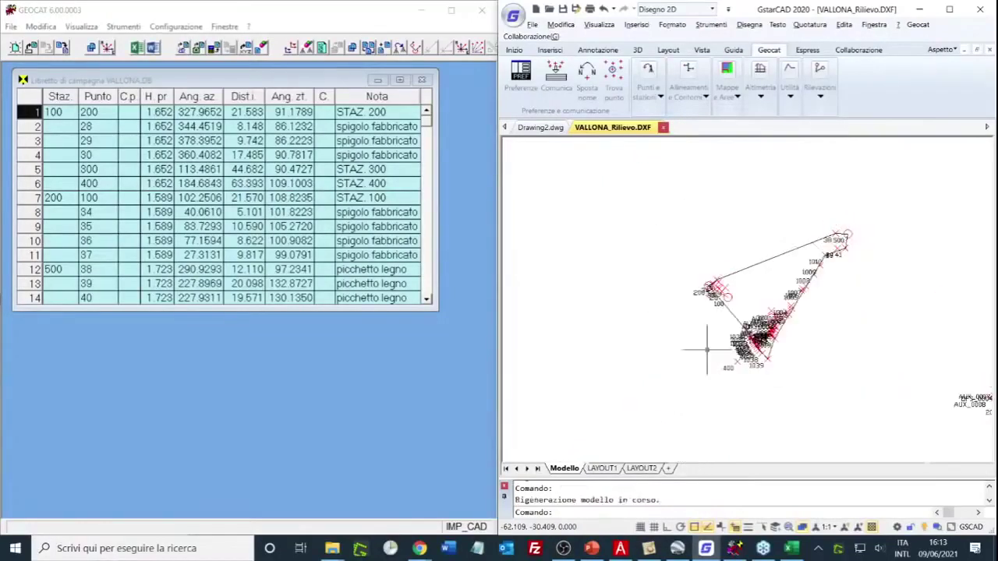
{"action": "scroll", "coordinate": [723, 282], "scroll_direction": "up", "scroll_amount": 5}
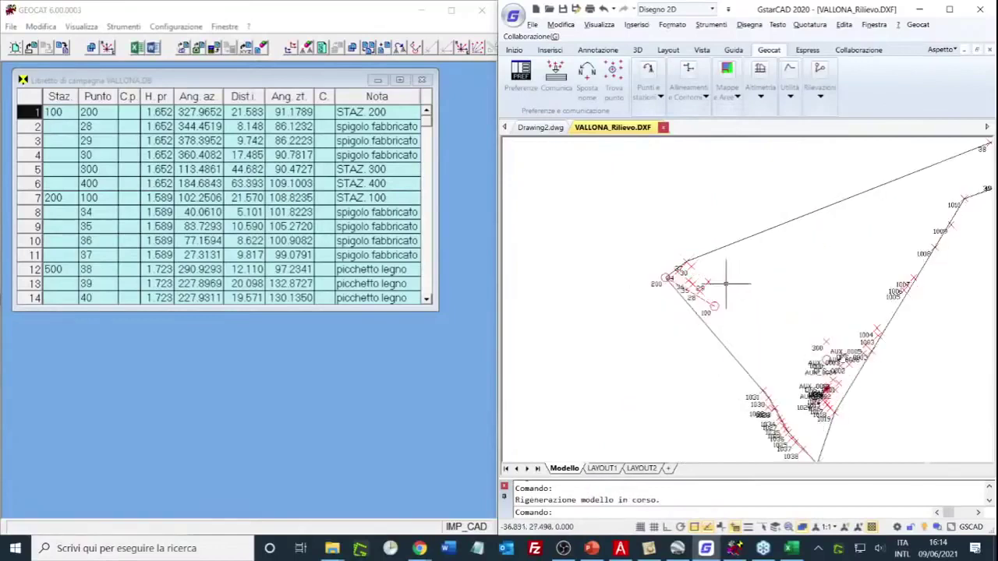
{"action": "scroll", "coordinate": [724, 282], "scroll_direction": "up", "scroll_amount": 3}
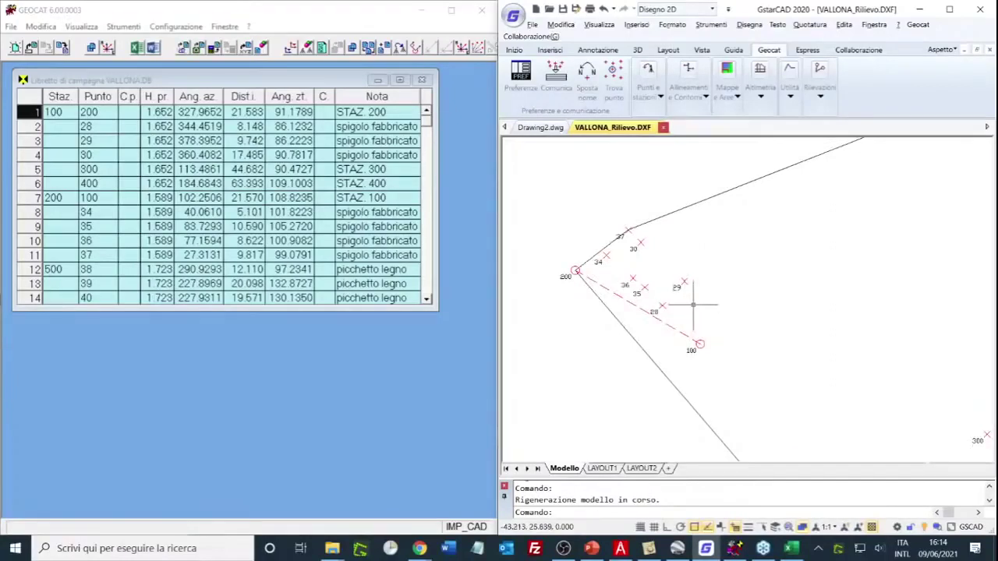
{"action": "scroll", "coordinate": [682, 296], "scroll_direction": "down", "scroll_amount": 2}
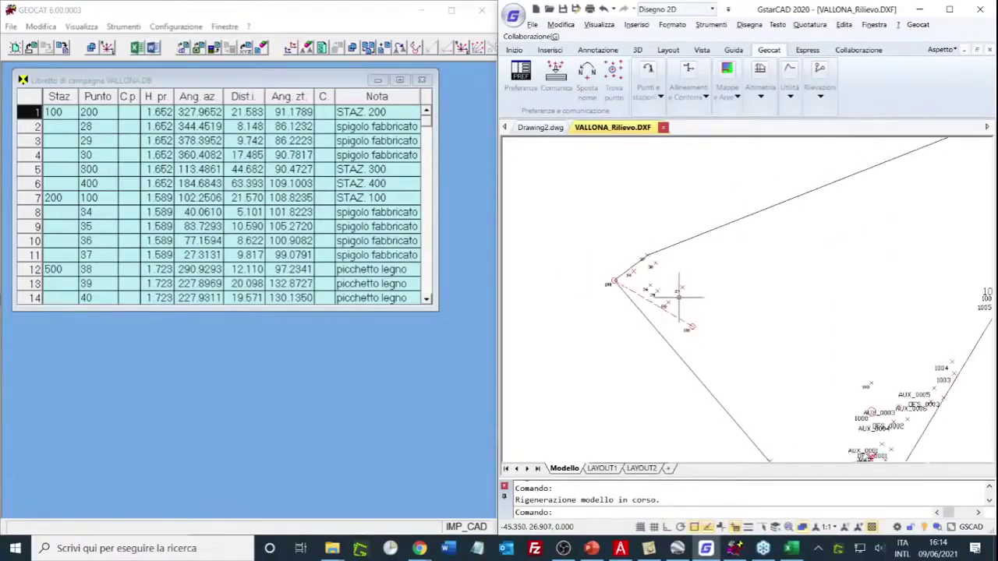
{"action": "scroll", "coordinate": [682, 295], "scroll_direction": "up", "scroll_amount": 2}
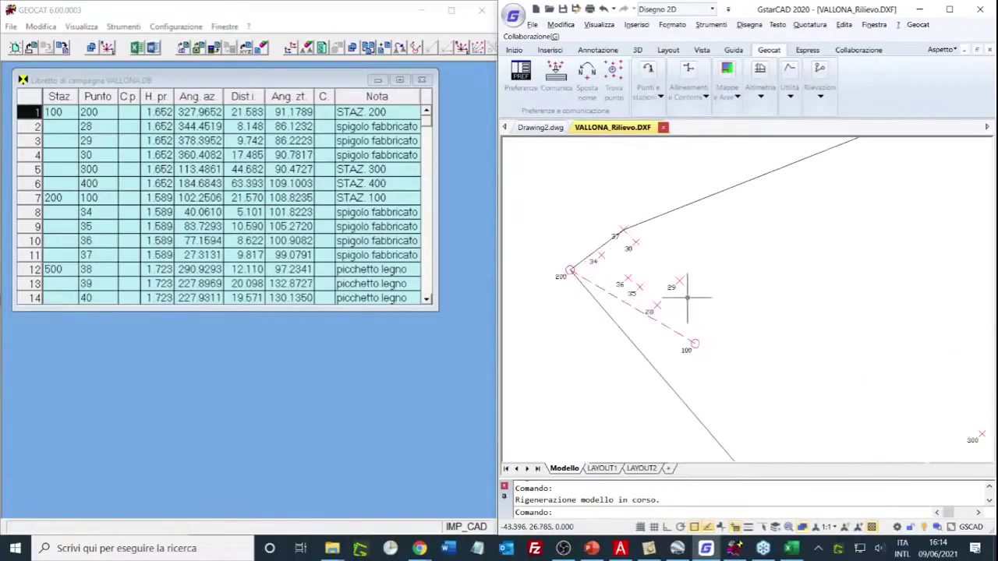
{"action": "scroll", "coordinate": [687, 297], "scroll_direction": "up", "scroll_amount": 1}
{"action": "left_click_drag", "start_coordinate": [686, 297], "coordinate": [748, 289]}
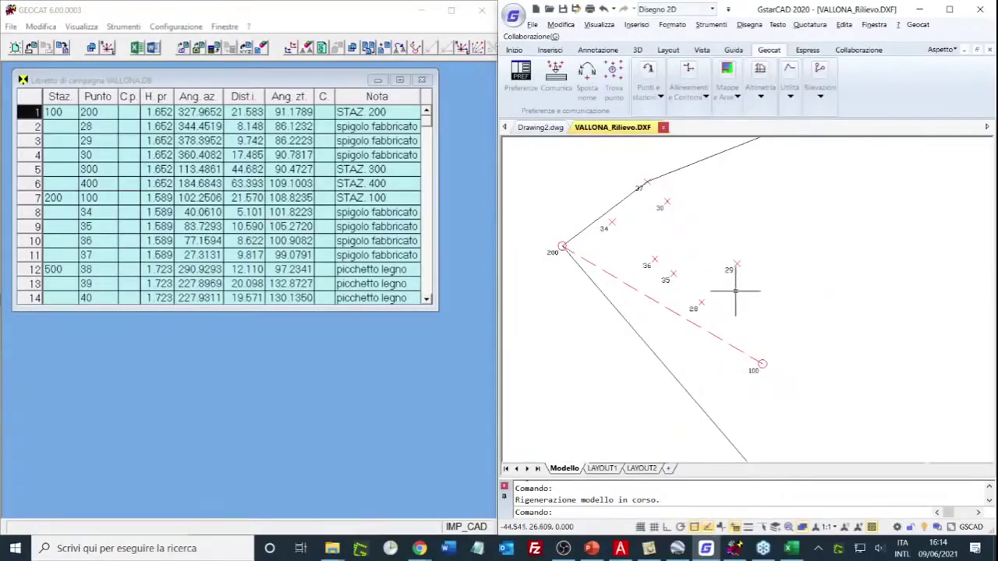
{"action": "mouse_move", "coordinate": [728, 270]}
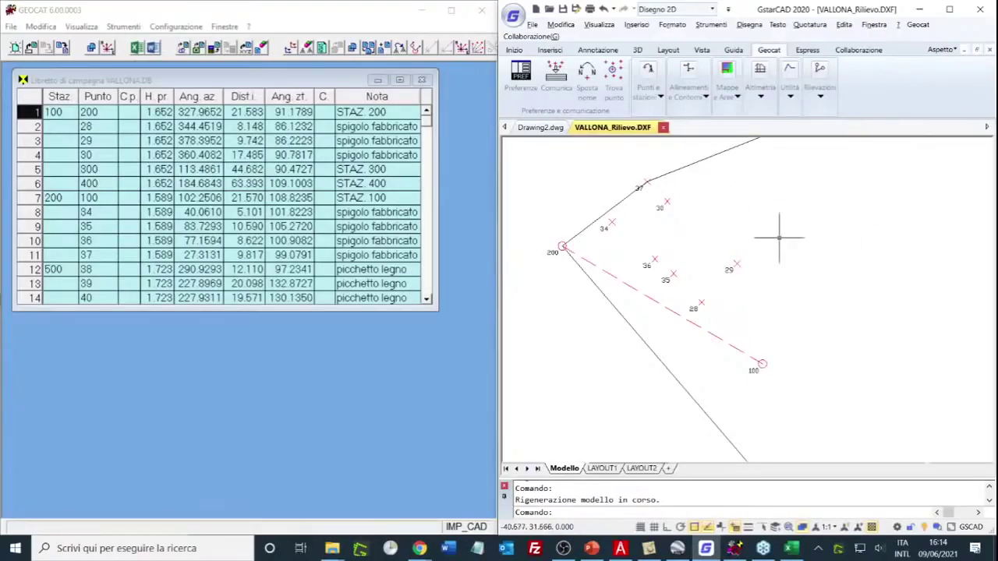
- Review the Geocat preferences in GstarCAD for survey updating, on-screen dimensions, print format and scale, and accept them
{"action": "left_click", "coordinate": [520, 85]}
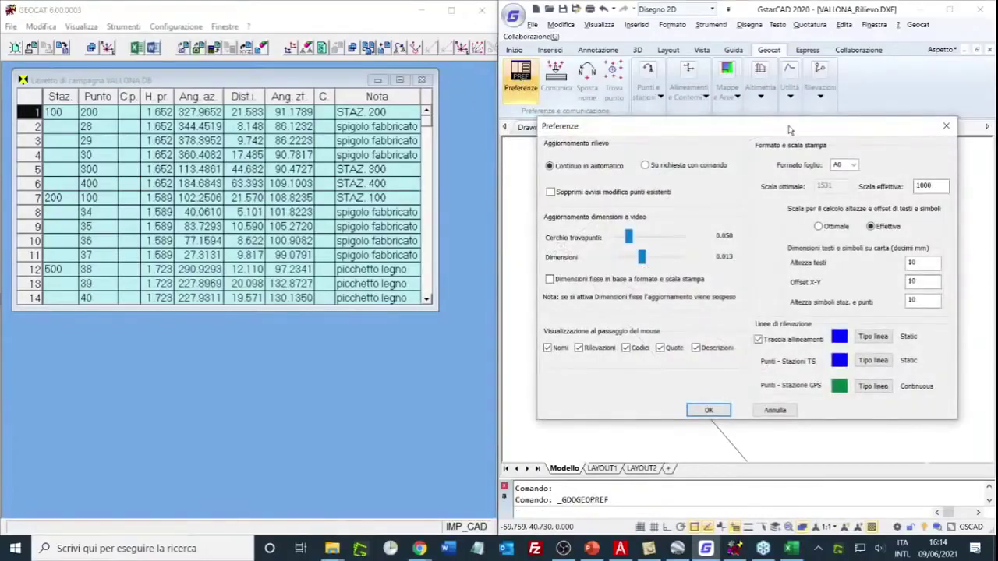
{"action": "left_click_drag", "start_coordinate": [789, 129], "coordinate": [788, 155]}
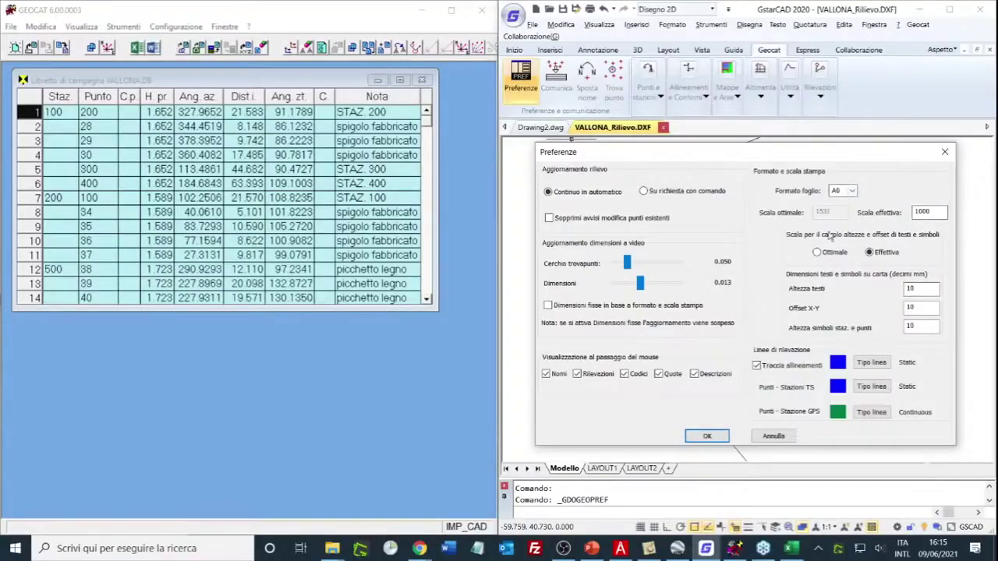
{"action": "left_click", "coordinate": [924, 211]}
{"action": "left_click", "coordinate": [726, 436]}
- Check how the point labels and symbols around stations 100 and 200 resize at different zoom levels
{"action": "scroll", "coordinate": [725, 275], "scroll_direction": "up", "scroll_amount": 5}
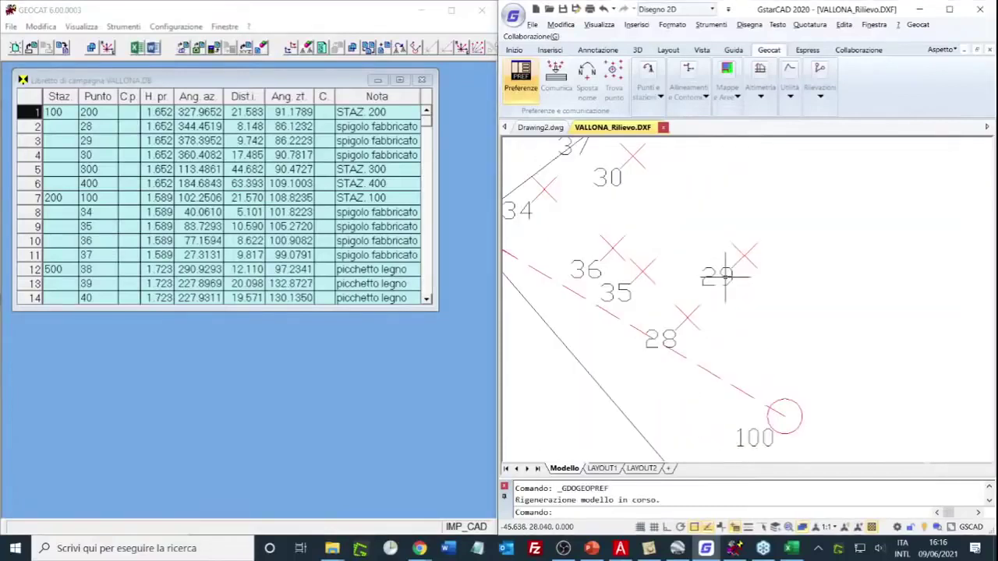
{"action": "scroll", "coordinate": [725, 274], "scroll_direction": "down", "scroll_amount": 3}
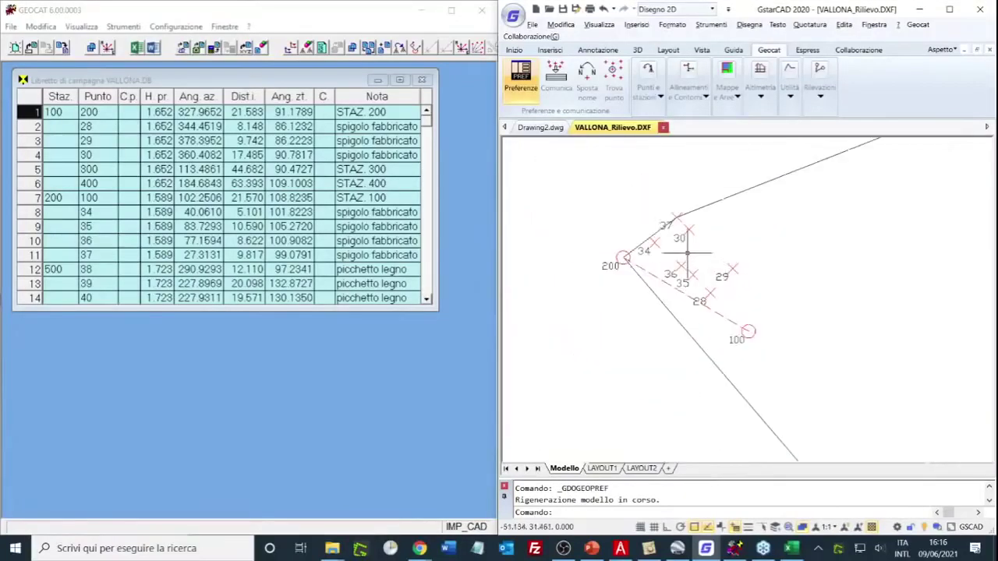
{"action": "scroll", "coordinate": [687, 252], "scroll_direction": "up", "scroll_amount": 2}
{"action": "scroll", "coordinate": [664, 195], "scroll_direction": "up", "scroll_amount": 2}
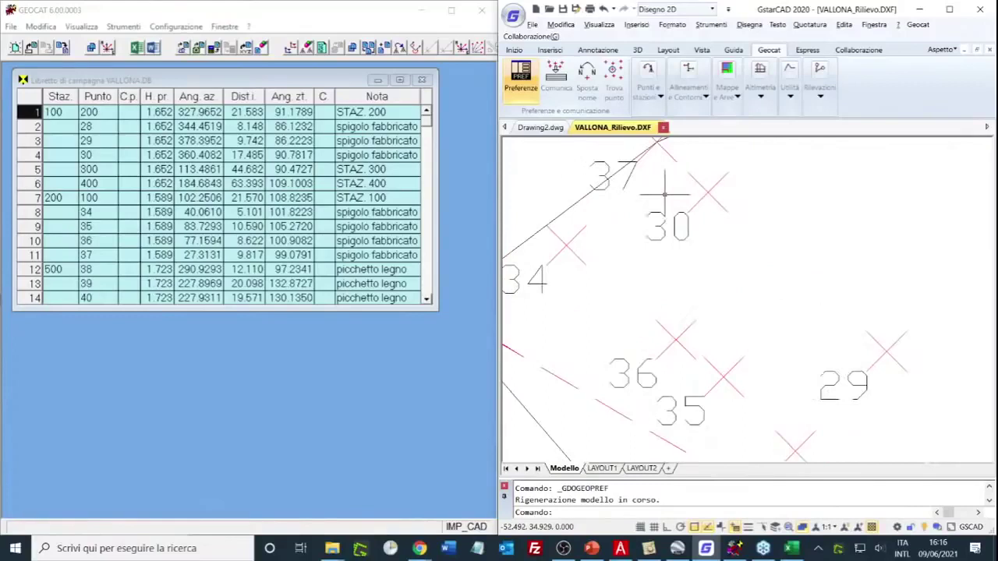
{"action": "scroll", "coordinate": [664, 195], "scroll_direction": "down", "scroll_amount": 2}
{"action": "scroll", "coordinate": [790, 331], "scroll_direction": "down", "scroll_amount": 2}
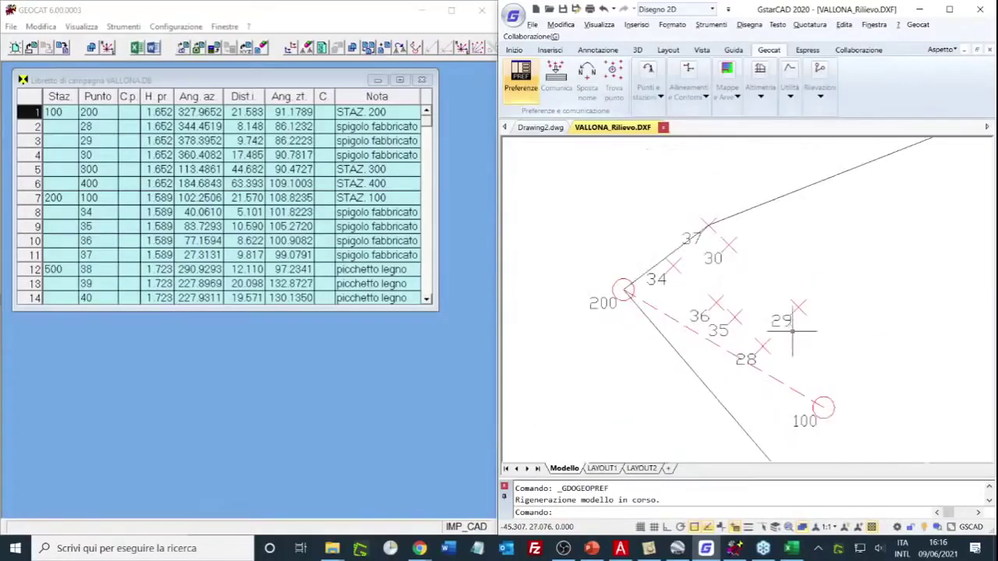
{"action": "mouse_move", "coordinate": [792, 330]}
{"action": "left_mouse_down"}
{"action": "mouse_move", "coordinate": [769, 268]}
{"action": "mouse_move", "coordinate": [751, 269]}
{"action": "left_mouse_up"}
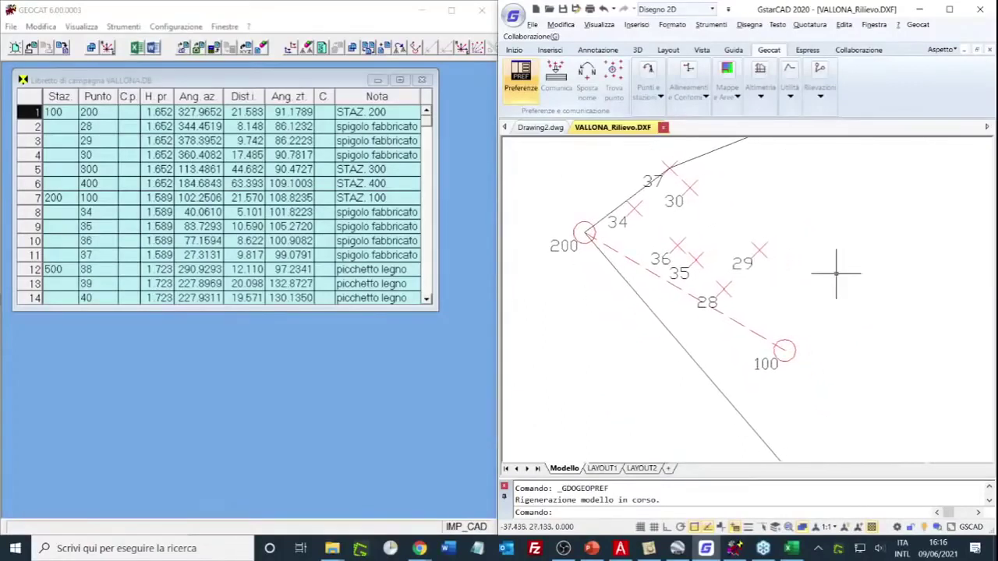
{"action": "left_click_drag", "start_coordinate": [836, 272], "coordinate": [824, 286]}
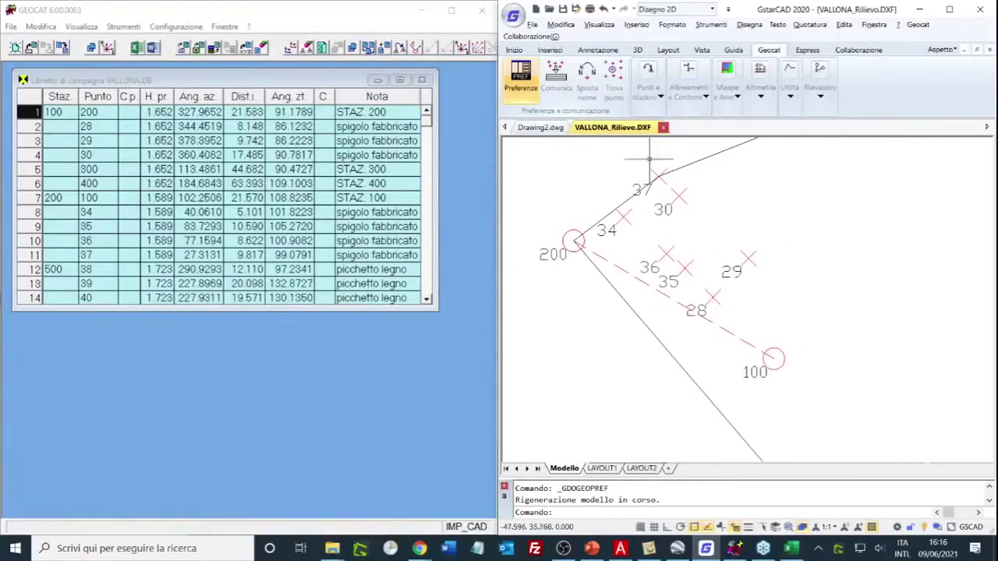
- Adjust the on-screen Dimensioni preference for texts and symbols, and check the labels around stations 100 and 200 at several zoom levels
{"action": "left_click", "coordinate": [521, 78]}
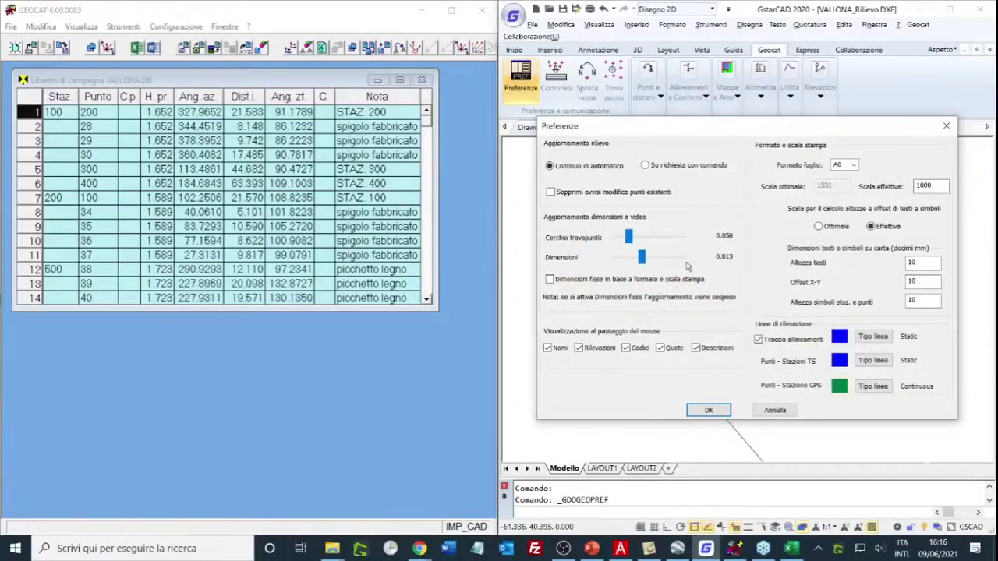
{"action": "left_click_drag", "start_coordinate": [644, 262], "coordinate": [643, 263]}
{"action": "left_click", "coordinate": [709, 410]}
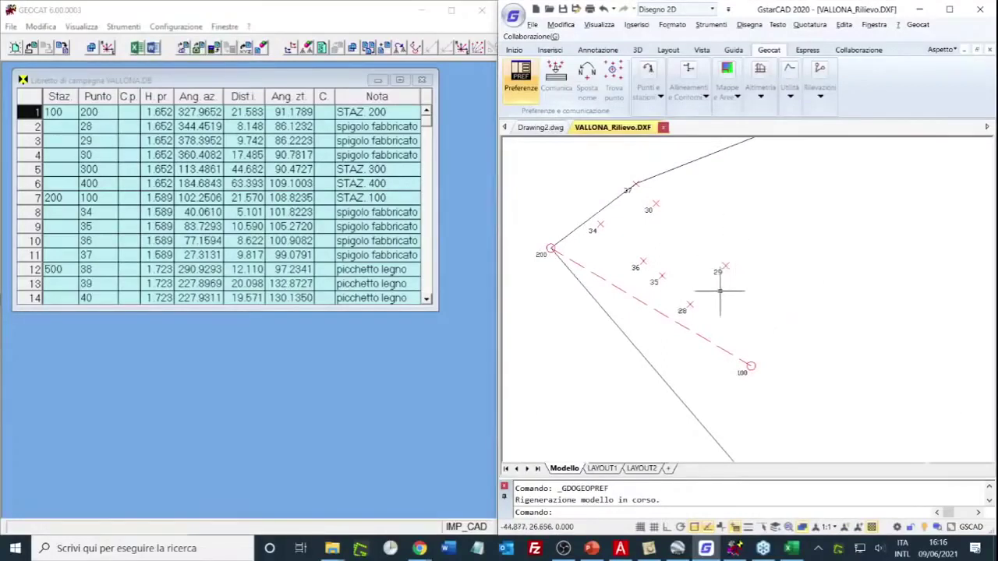
{"action": "scroll", "coordinate": [754, 312], "scroll_direction": "down", "scroll_amount": 3}
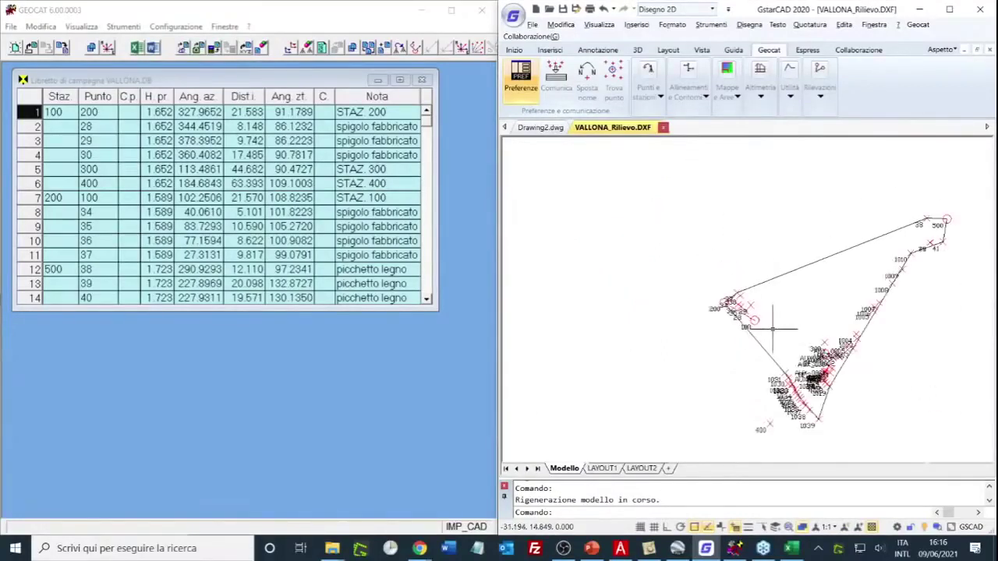
{"action": "scroll", "coordinate": [753, 326], "scroll_direction": "up", "scroll_amount": 2}
{"action": "scroll", "coordinate": [753, 325], "scroll_direction": "up", "scroll_amount": 4}
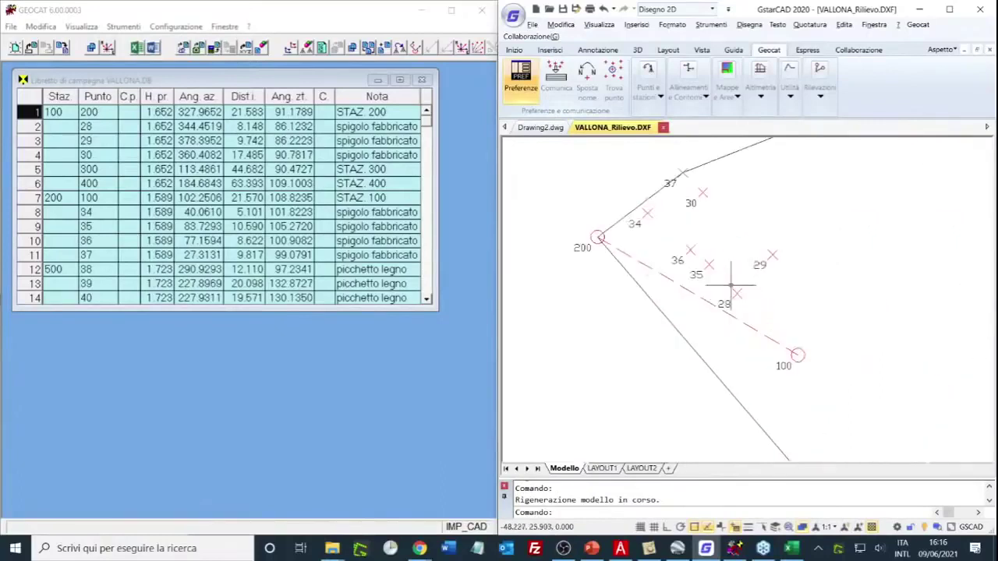
- Check the size of the point labels and symbols from stations 100 and 200 across to station 1000 and points 1013 to 1019
{"action": "scroll", "coordinate": [764, 290], "scroll_direction": "down", "scroll_amount": 2}
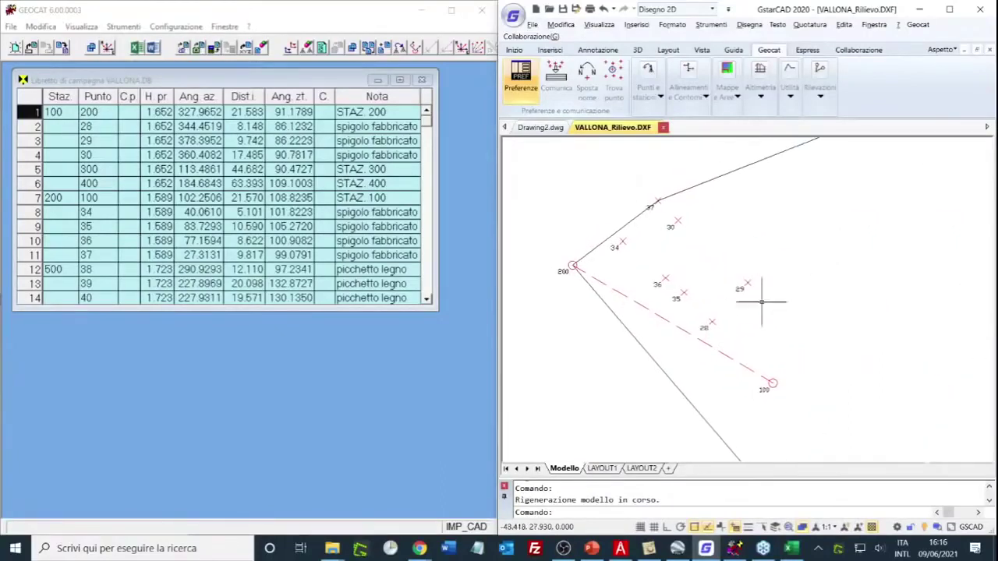
{"action": "scroll", "coordinate": [730, 279], "scroll_direction": "up", "scroll_amount": 2}
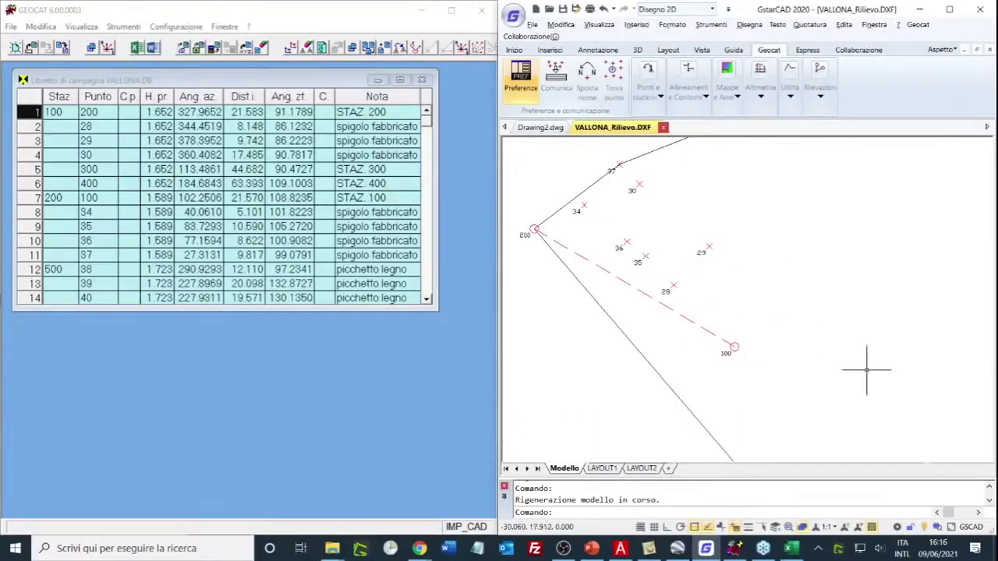
{"action": "left_click_drag", "start_coordinate": [865, 374], "coordinate": [709, 283]}
{"action": "scroll", "coordinate": [709, 279], "scroll_direction": "down", "scroll_amount": 2}
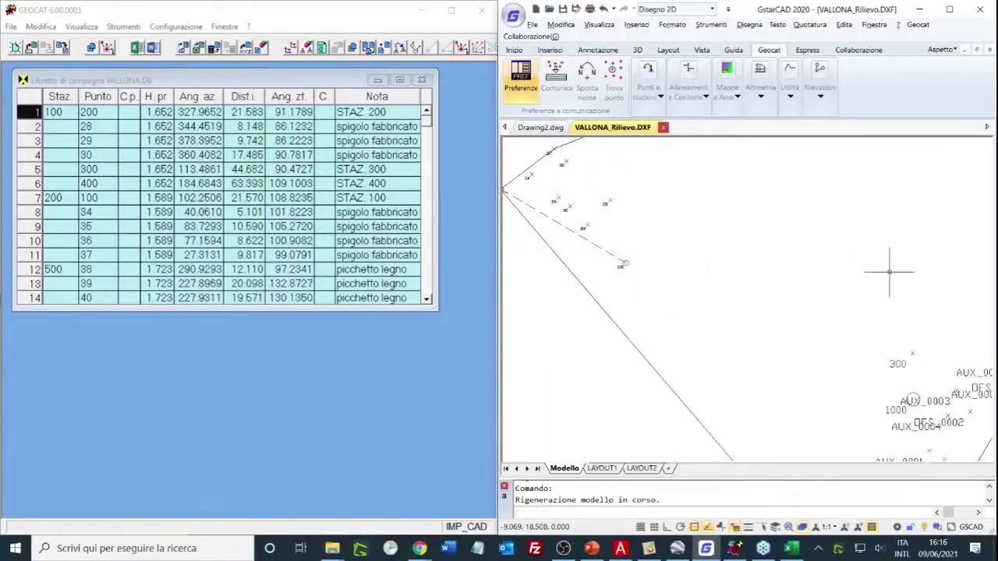
{"action": "left_click_drag", "start_coordinate": [891, 272], "coordinate": [755, 221]}
{"action": "left_click_drag", "start_coordinate": [797, 249], "coordinate": [716, 152]}
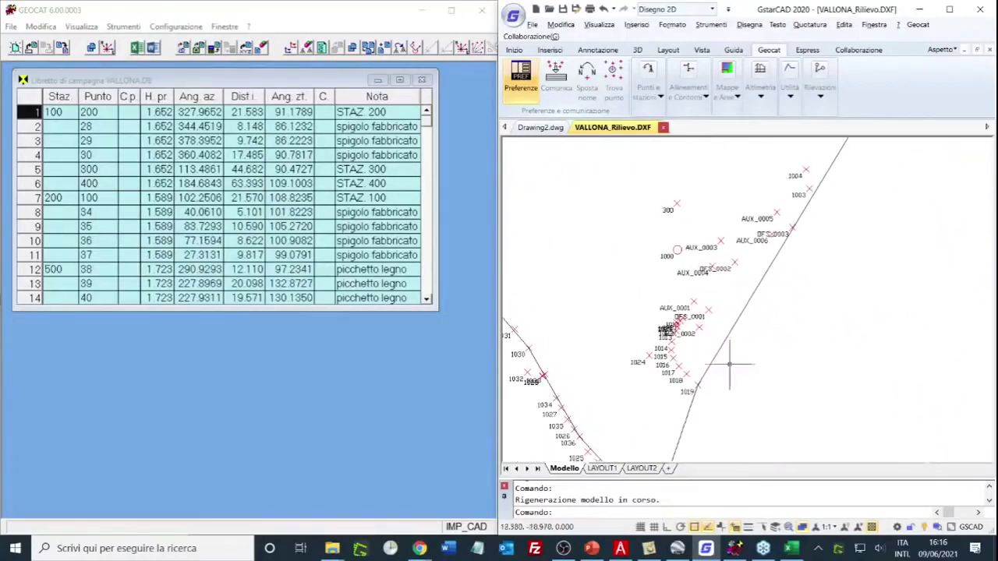
{"action": "scroll", "coordinate": [710, 355], "scroll_direction": "up", "scroll_amount": 2}
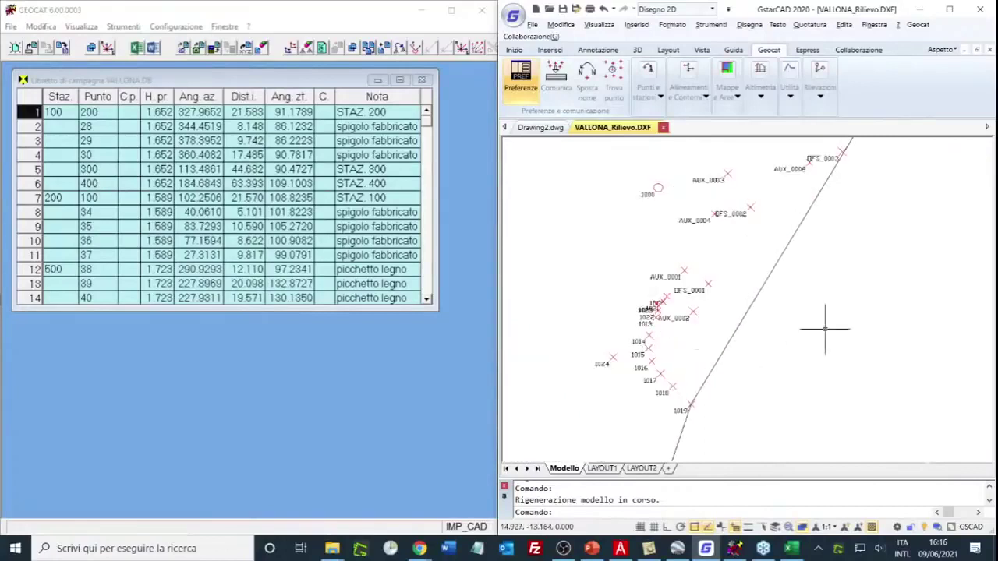
- Turn off the point names and inspect the closely spaced point symbols south of station 1000
{"action": "left_click", "coordinate": [791, 97]}
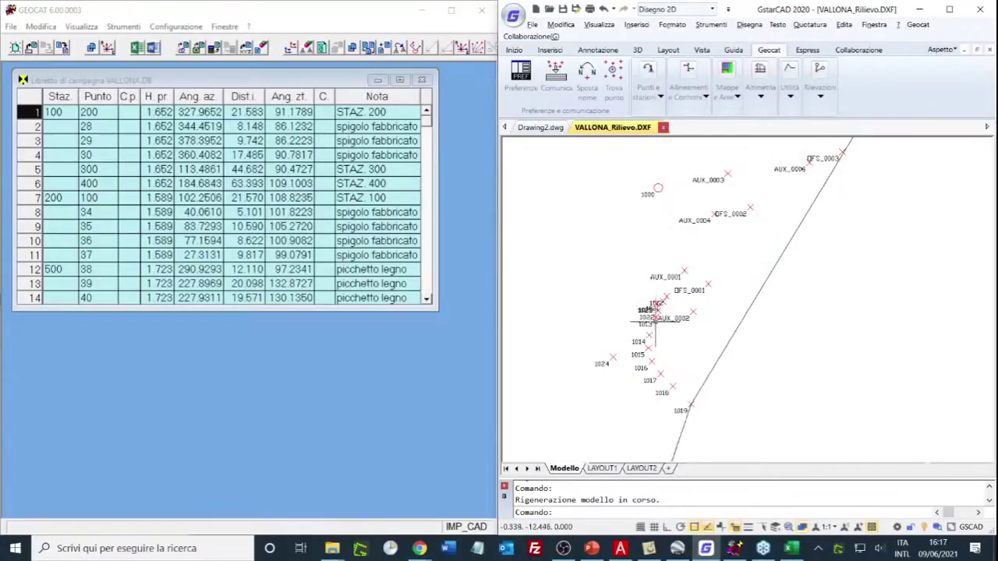
{"action": "mouse_move", "coordinate": [651, 310]}
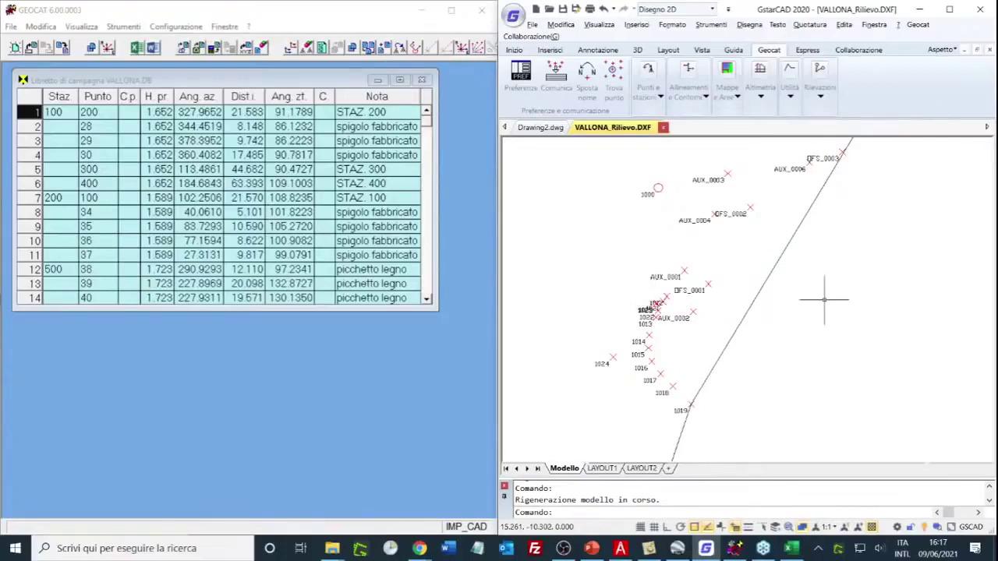
{"action": "left_click", "coordinate": [819, 92]}
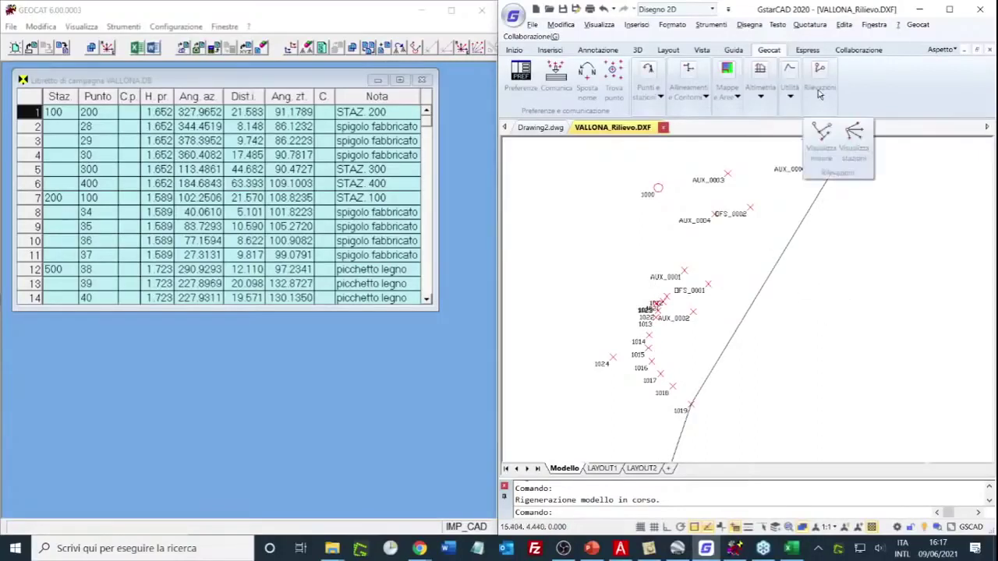
{"action": "left_click", "coordinate": [791, 88]}
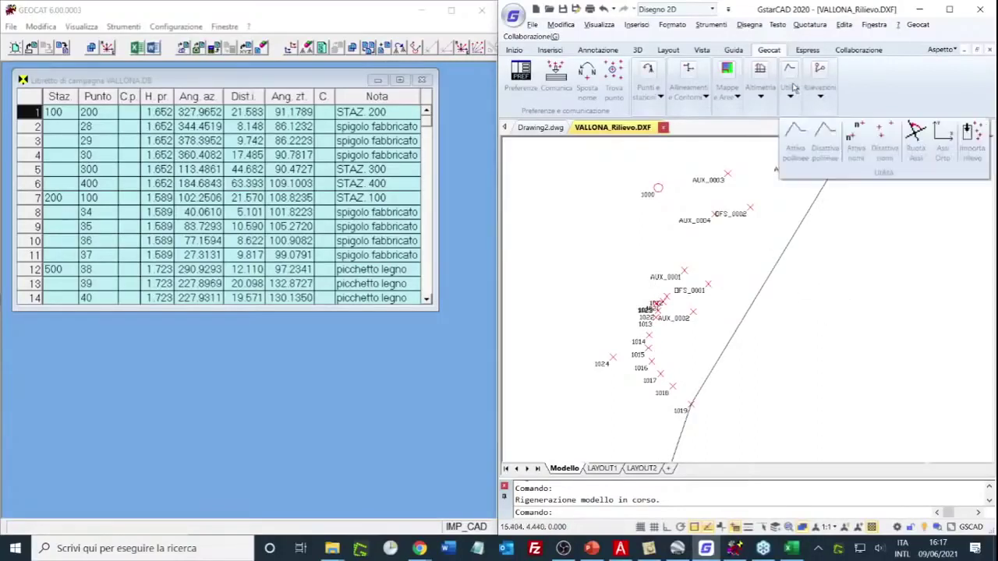
{"action": "left_click", "coordinate": [886, 152]}
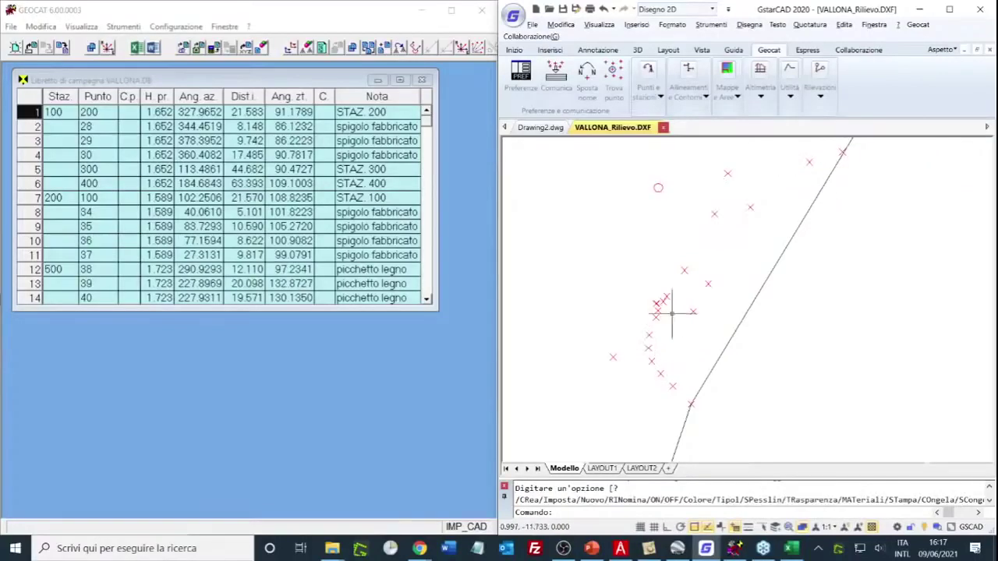
{"action": "scroll", "coordinate": [669, 311], "scroll_direction": "up", "scroll_amount": 5}
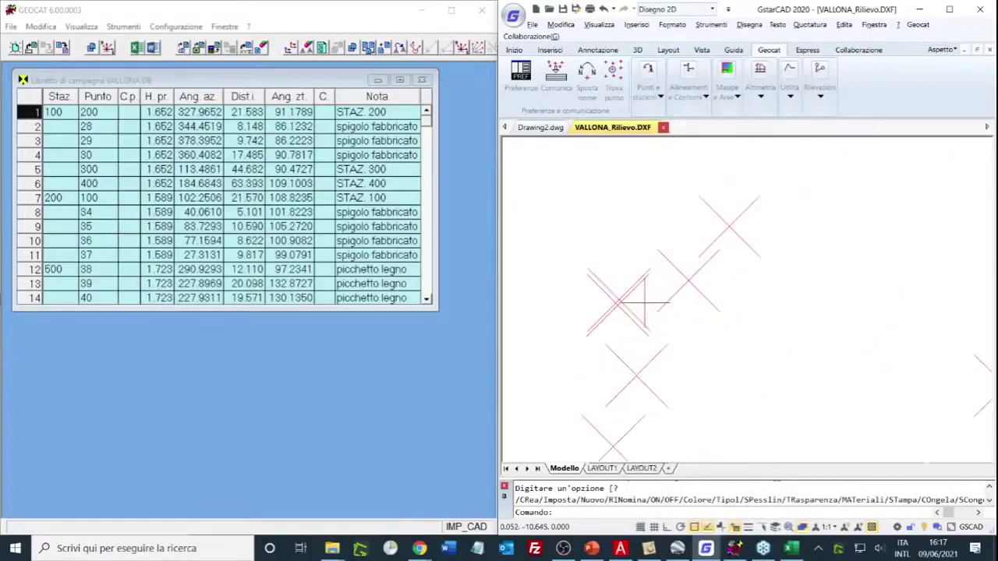
{"action": "scroll", "coordinate": [644, 302], "scroll_direction": "down", "scroll_amount": 5}
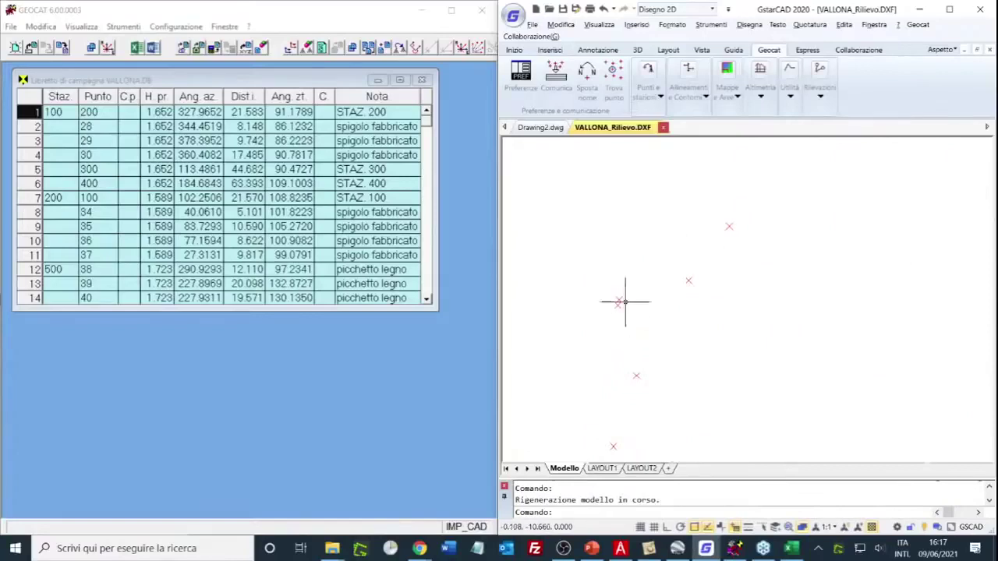
{"action": "mouse_move", "coordinate": [619, 297]}
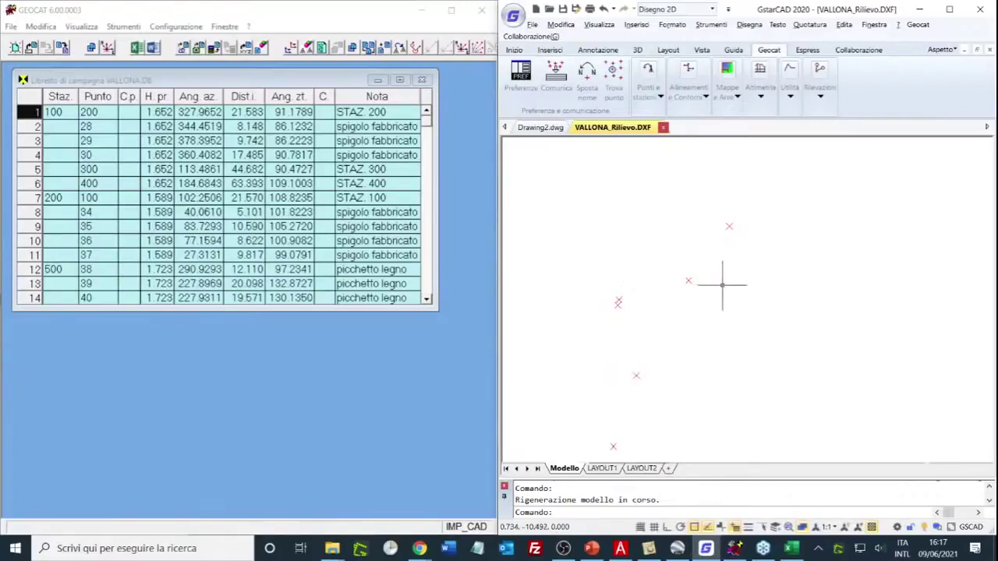
{"action": "scroll", "coordinate": [722, 284], "scroll_direction": "down", "scroll_amount": 3}
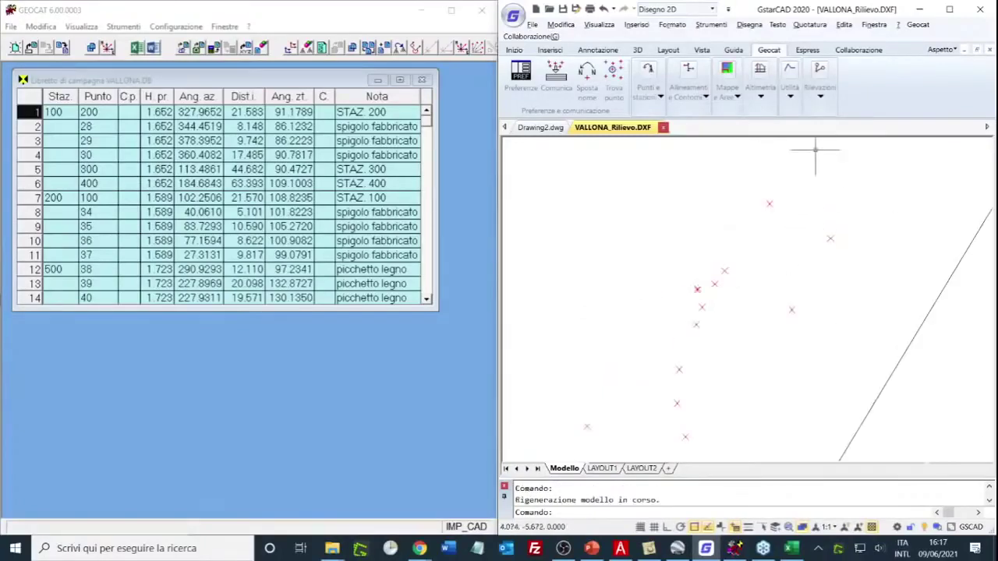
- Turn the point names back on and check the labels of points 1012, 1013 and 1021 to 1023
{"action": "left_click", "coordinate": [790, 97]}
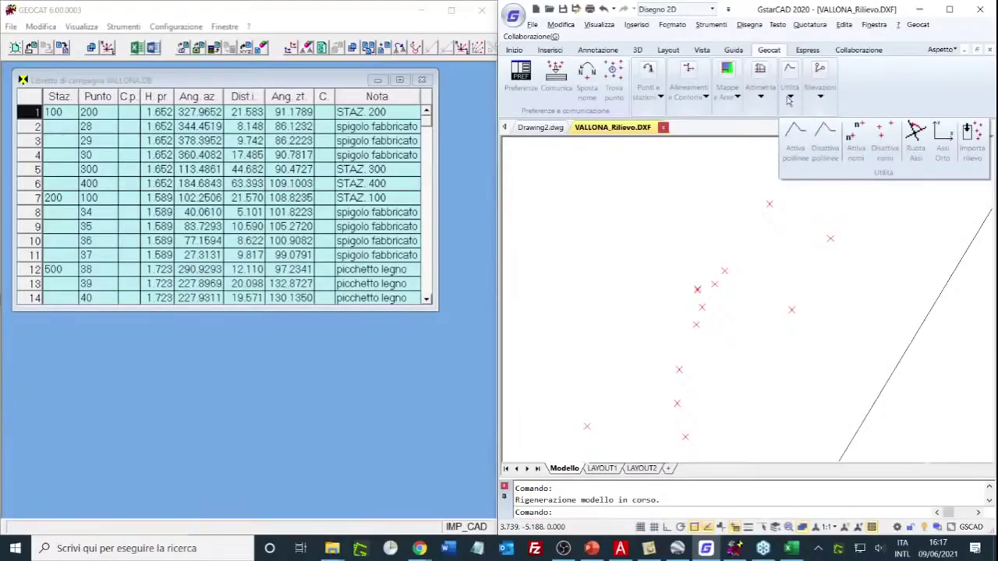
{"action": "left_click", "coordinate": [855, 142]}
{"action": "scroll", "coordinate": [732, 337], "scroll_direction": "down", "scroll_amount": 4}
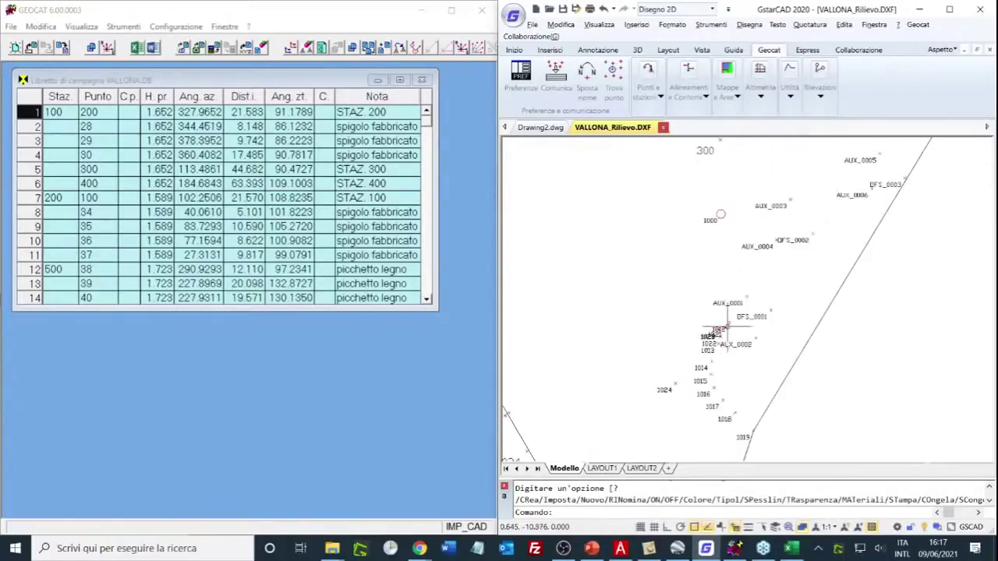
{"action": "scroll", "coordinate": [725, 340], "scroll_direction": "up", "scroll_amount": 3}
{"action": "scroll", "coordinate": [724, 340], "scroll_direction": "down", "scroll_amount": 1}
{"action": "scroll", "coordinate": [724, 341], "scroll_direction": "up", "scroll_amount": 2}
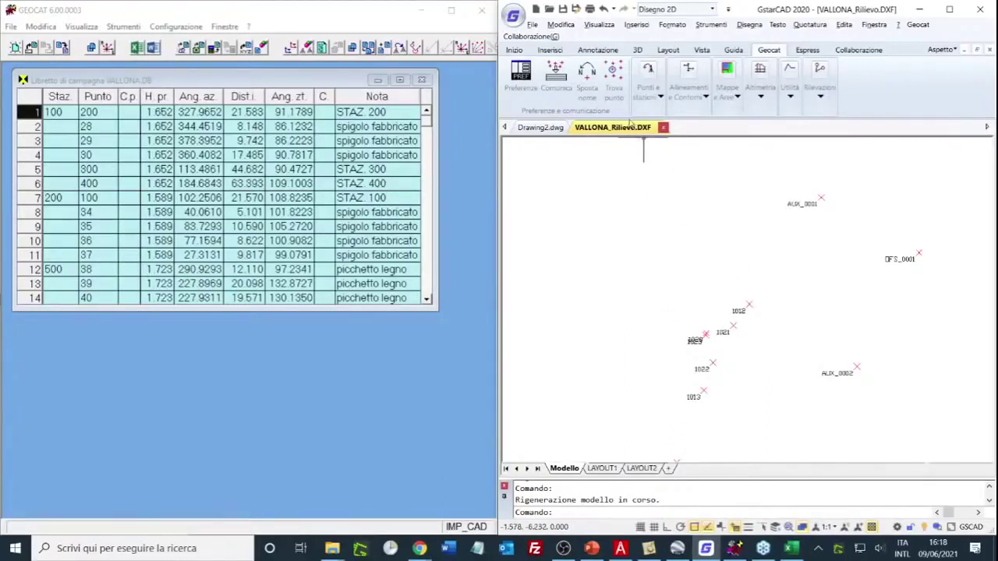
- Locate point 1007 in the survey drawing by its name with the point-finding command
{"action": "scroll", "coordinate": [819, 272], "scroll_direction": "down", "scroll_amount": 3}
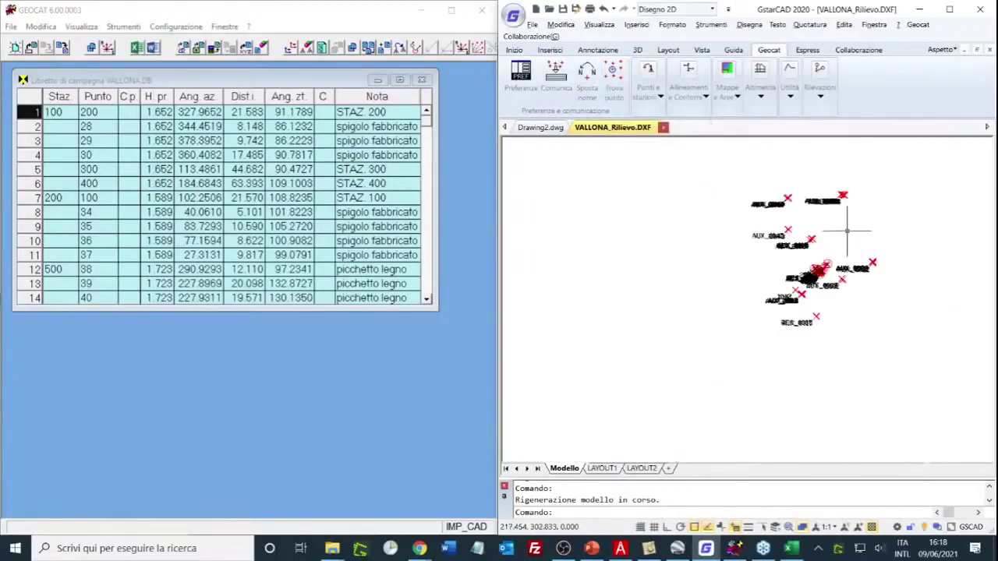
{"action": "scroll", "coordinate": [848, 231], "scroll_direction": "up", "scroll_amount": 2}
{"action": "scroll", "coordinate": [824, 230], "scroll_direction": "down", "scroll_amount": 1}
{"action": "scroll", "coordinate": [795, 273], "scroll_direction": "up", "scroll_amount": 5}
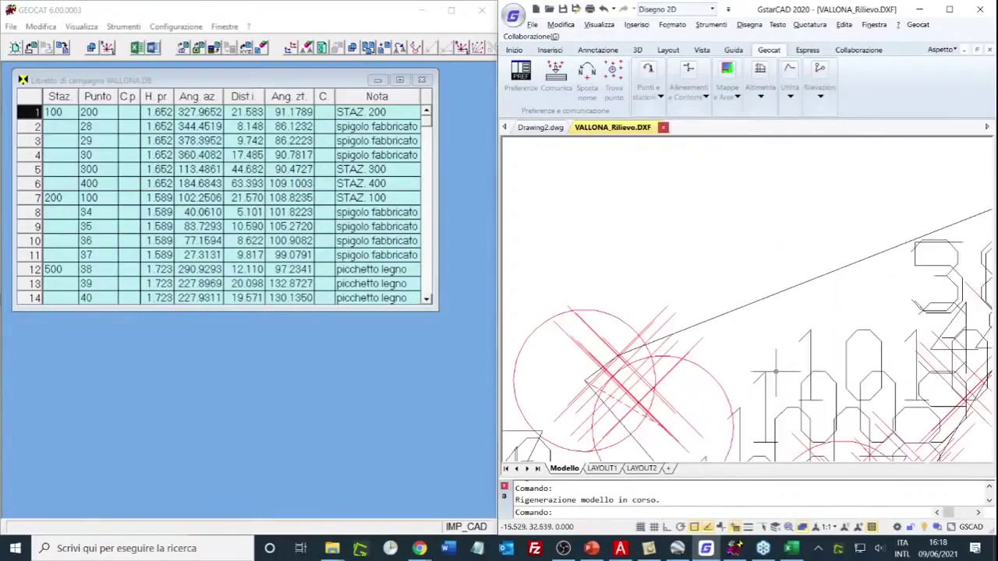
{"action": "scroll", "coordinate": [788, 343], "scroll_direction": "down", "scroll_amount": 5}
{"action": "scroll", "coordinate": [669, 223], "scroll_direction": "up", "scroll_amount": 2}
{"action": "scroll", "coordinate": [821, 201], "scroll_direction": "down", "scroll_amount": 1}
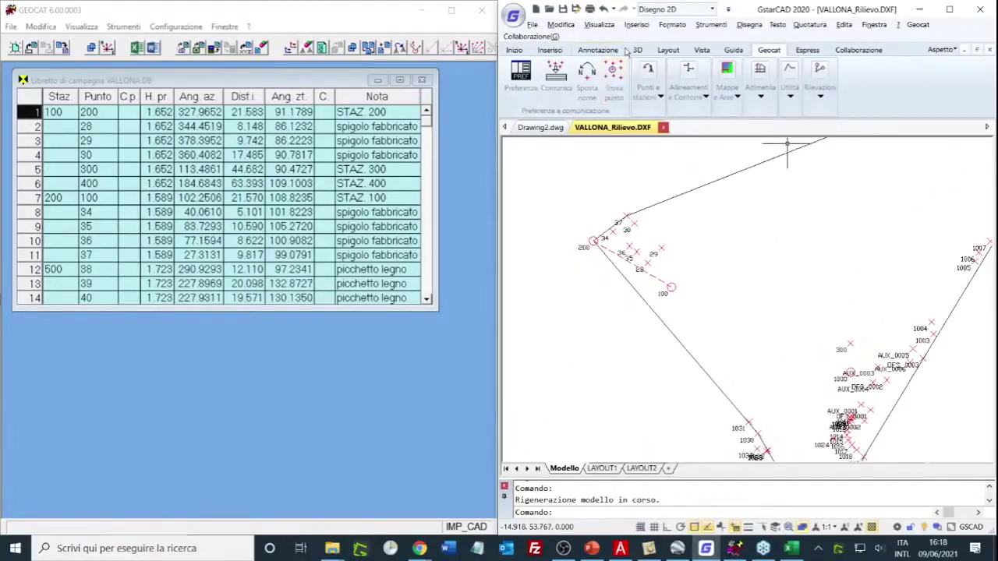
{"action": "left_click", "coordinate": [614, 93]}
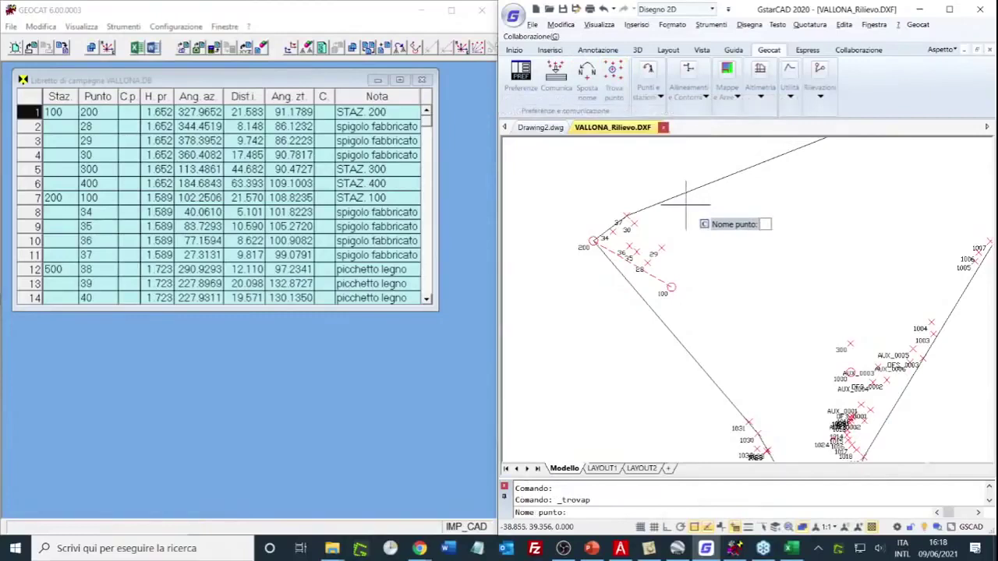
{"action": "type", "text": "1007"}
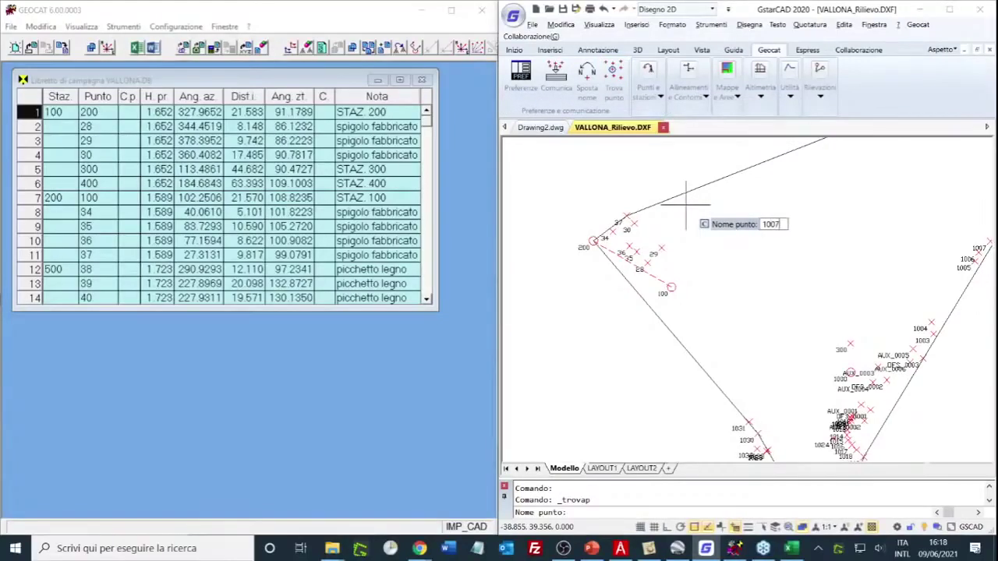
{"action": "key", "text": "Return"}
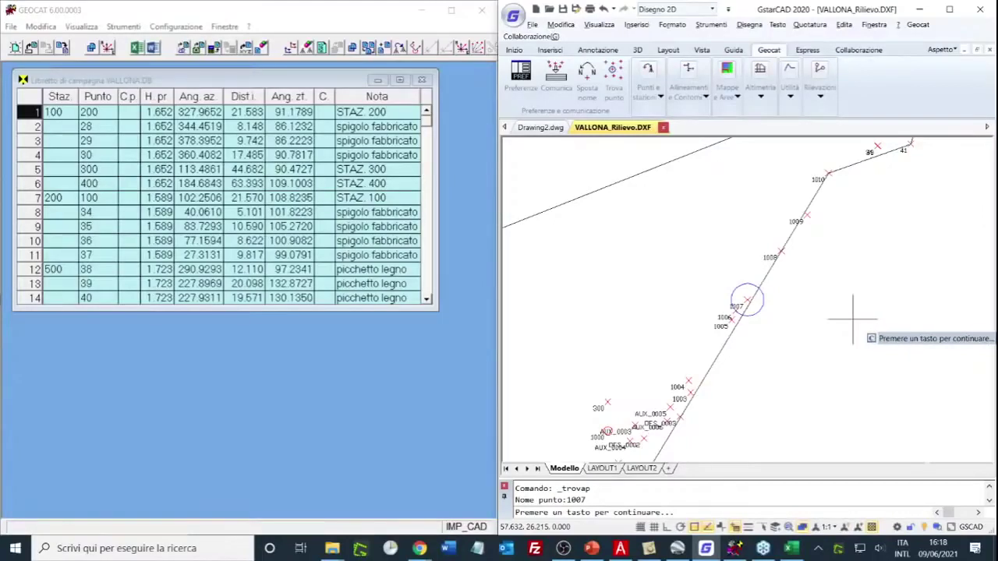
{"action": "key", "text": "Return"}
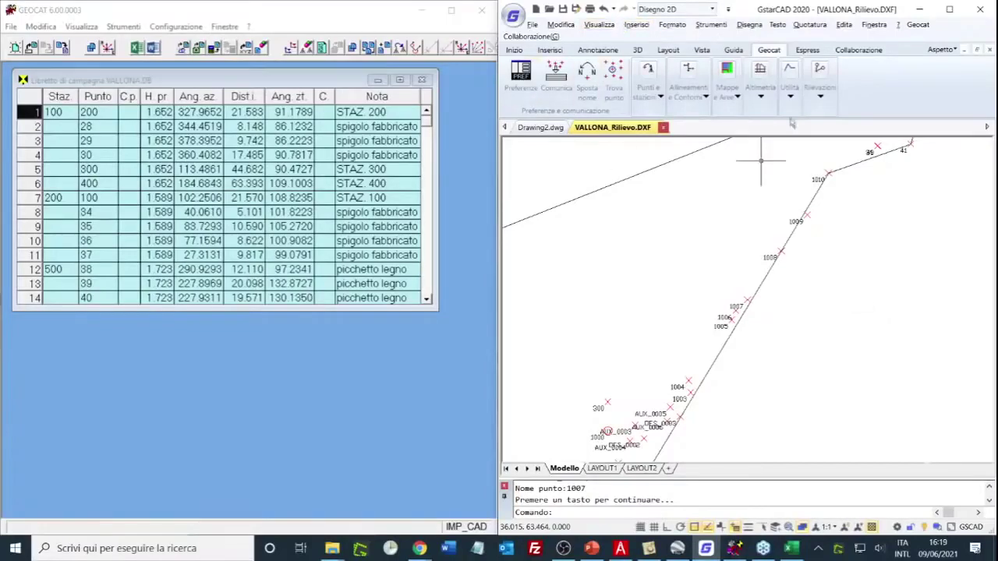
{"action": "left_click", "coordinate": [949, 10]}
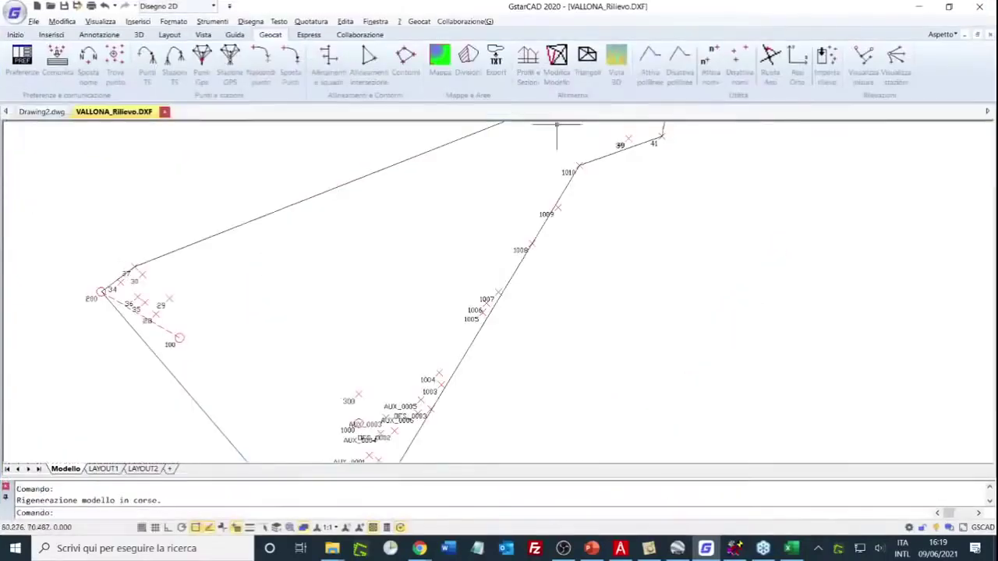
{"action": "left_click", "coordinate": [190, 23]}
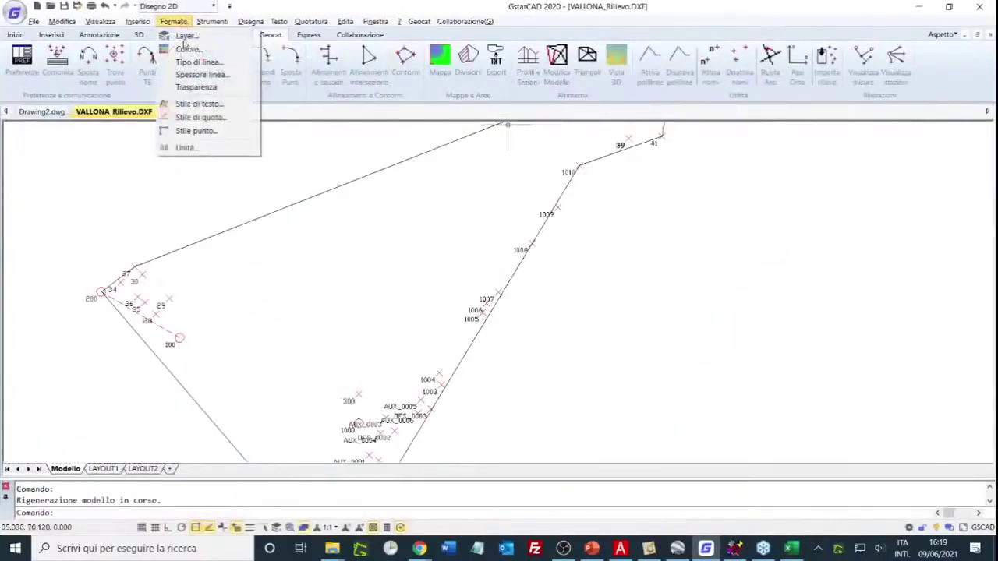
{"action": "left_click", "coordinate": [251, 6]}
{"action": "left_click", "coordinate": [948, 7]}
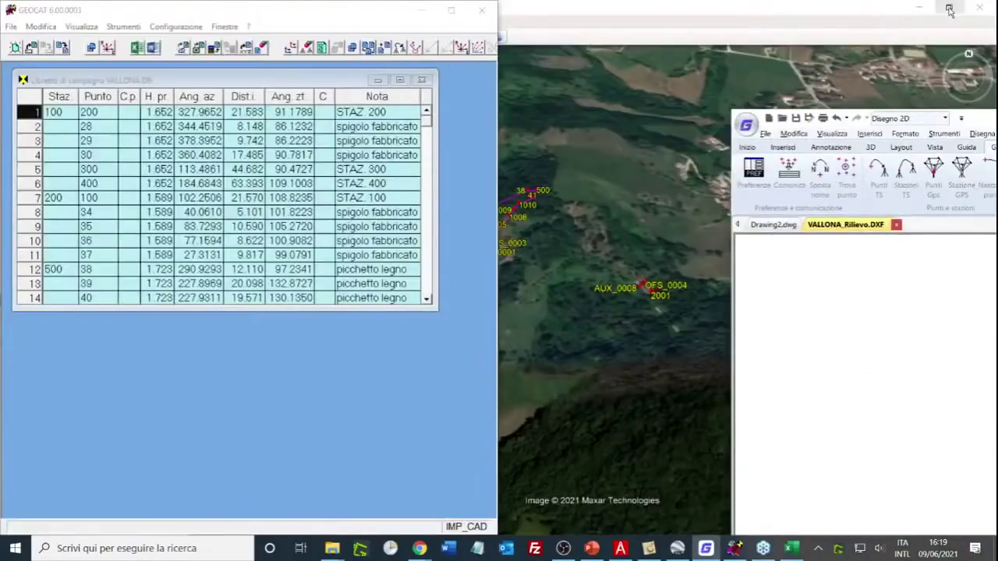
{"action": "left_click_drag", "start_coordinate": [992, 114], "coordinate": [997, 114]}
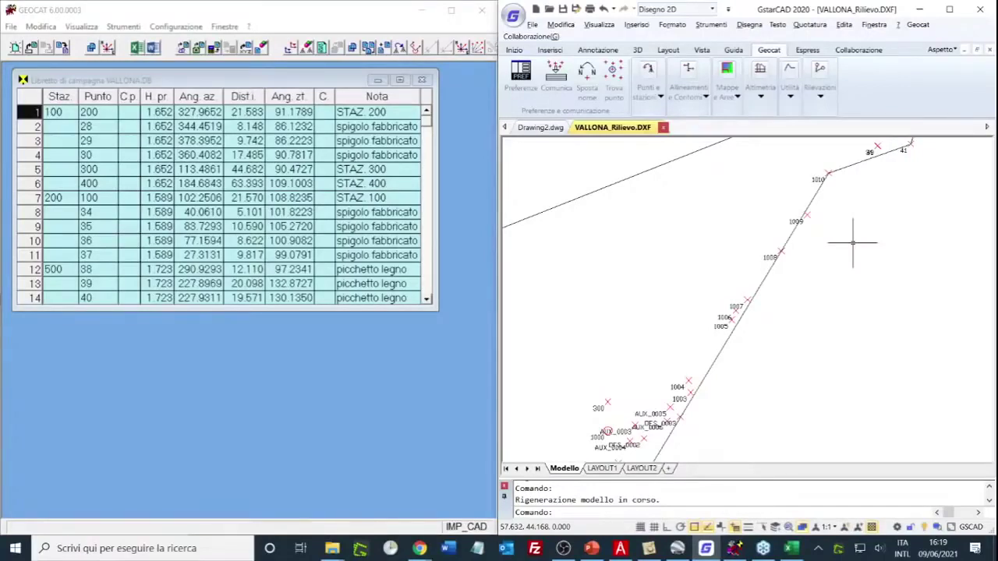
- Review the survey layout between stations 100 and 200, station 1000 and points 1003 to 1010
{"action": "scroll", "coordinate": [858, 243], "scroll_direction": "down", "scroll_amount": 3}
{"action": "scroll", "coordinate": [847, 279], "scroll_direction": "up", "scroll_amount": 3}
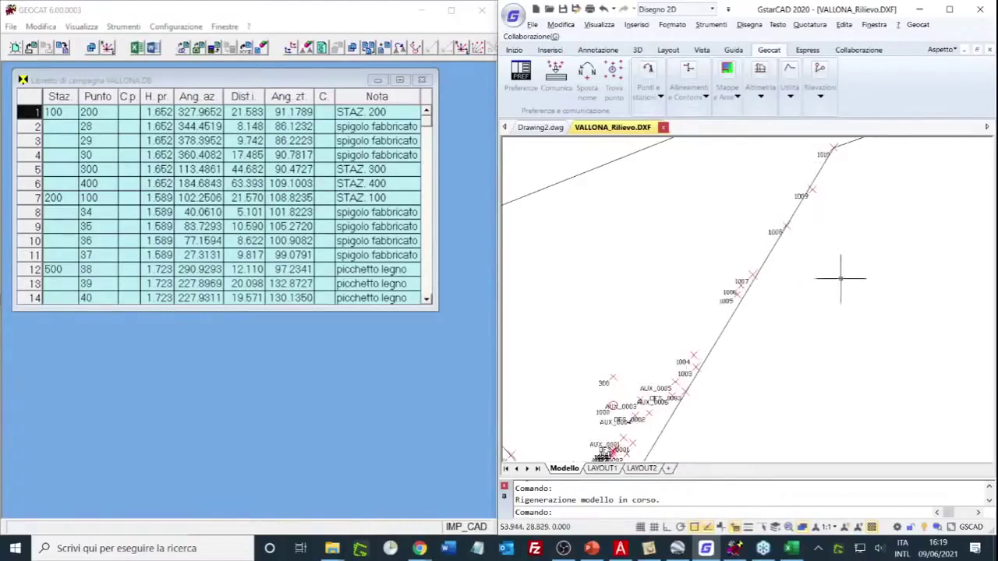
{"action": "scroll", "coordinate": [857, 288], "scroll_direction": "down", "scroll_amount": 3}
{"action": "scroll", "coordinate": [925, 303], "scroll_direction": "up", "scroll_amount": 3}
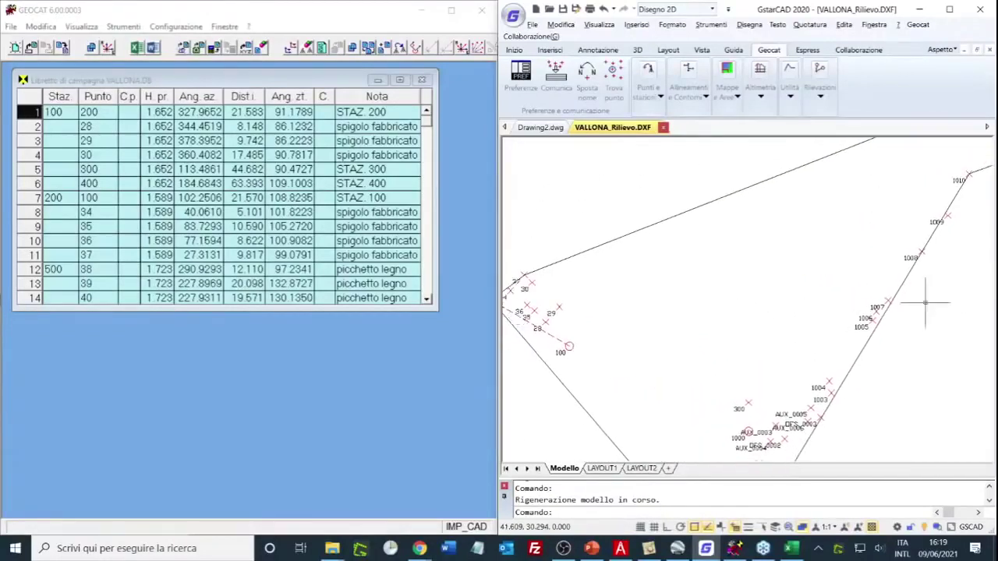
{"action": "scroll", "coordinate": [681, 261], "scroll_direction": "down", "scroll_amount": 3}
{"action": "scroll", "coordinate": [697, 241], "scroll_direction": "up", "scroll_amount": 2}
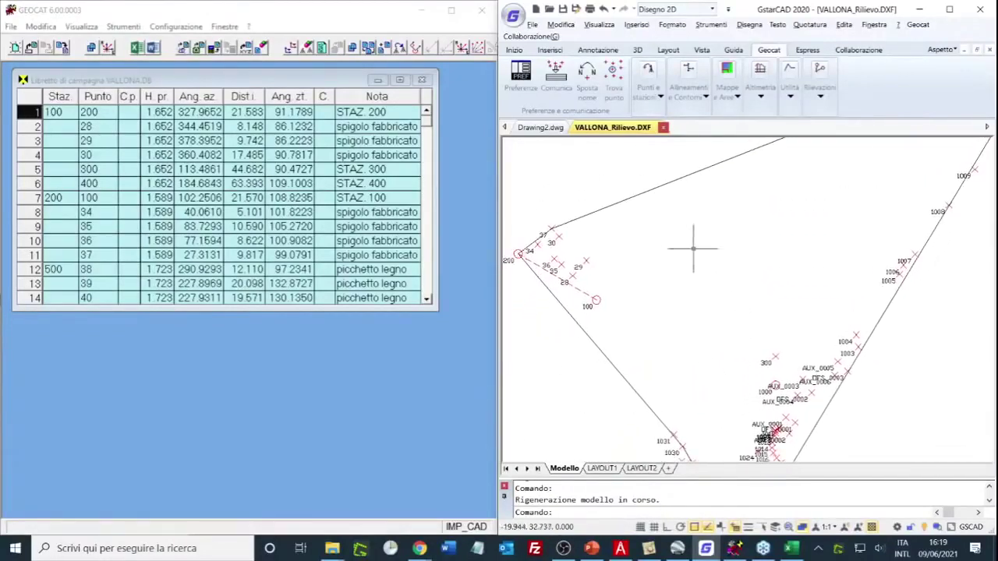
{"action": "left_click_drag", "start_coordinate": [693, 249], "coordinate": [697, 225]}
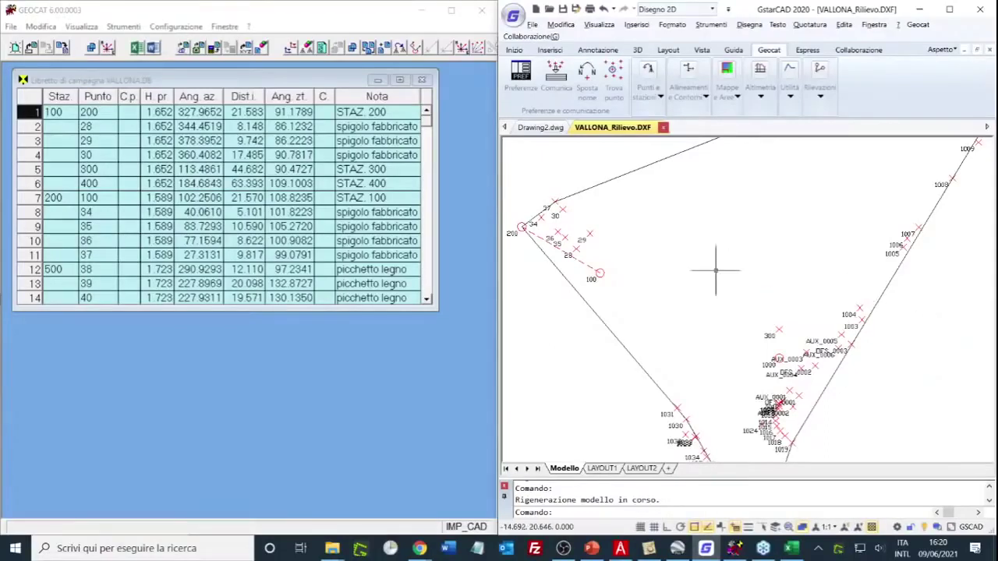
- Start inserting total-station points (Punti TS) around stations 100 and 200, with station 100 as the reference station
{"action": "scroll", "coordinate": [653, 222], "scroll_direction": "up", "scroll_amount": 3}
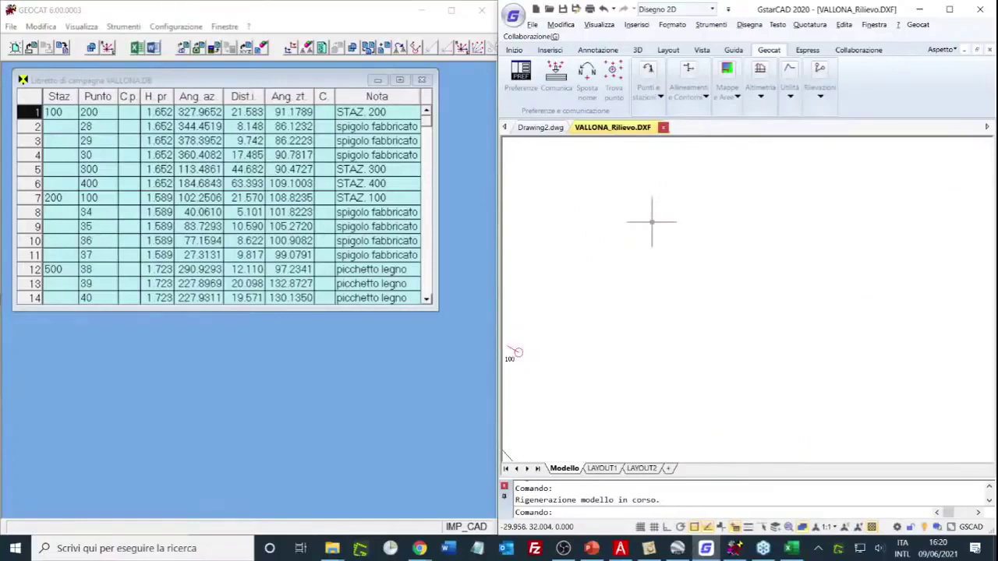
{"action": "mouse_move", "coordinate": [850, 254]}
{"action": "left_mouse_down"}
{"action": "mouse_move", "coordinate": [826, 238]}
{"action": "mouse_move", "coordinate": [809, 247]}
{"action": "left_mouse_up"}
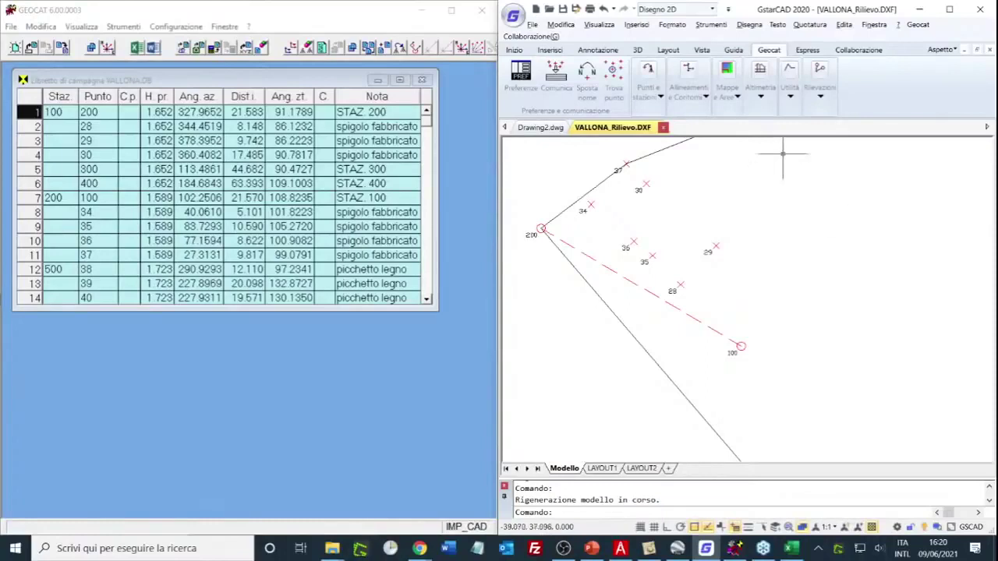
{"action": "left_click", "coordinate": [651, 96]}
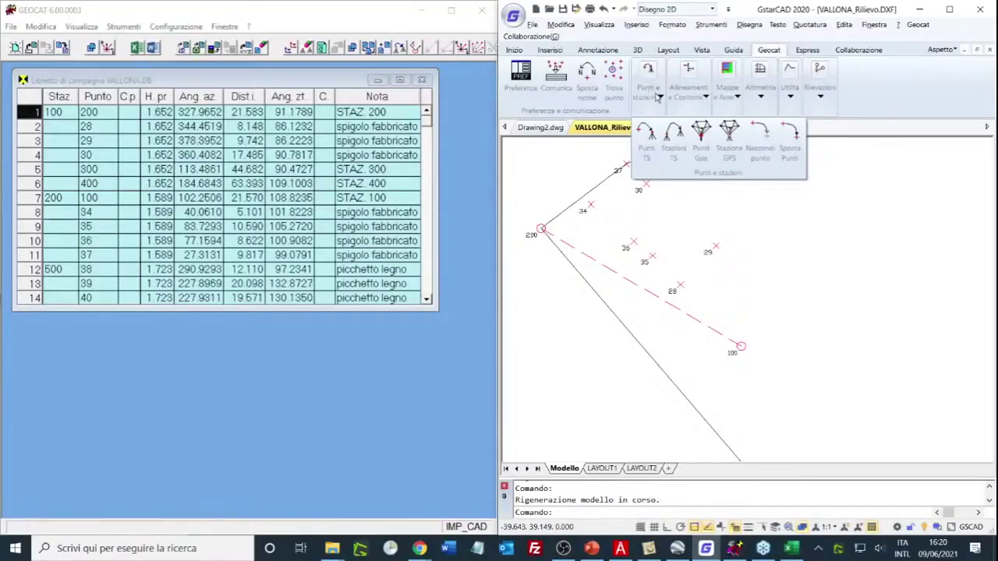
{"action": "left_click", "coordinate": [654, 97]}
{"action": "left_click", "coordinate": [647, 149]}
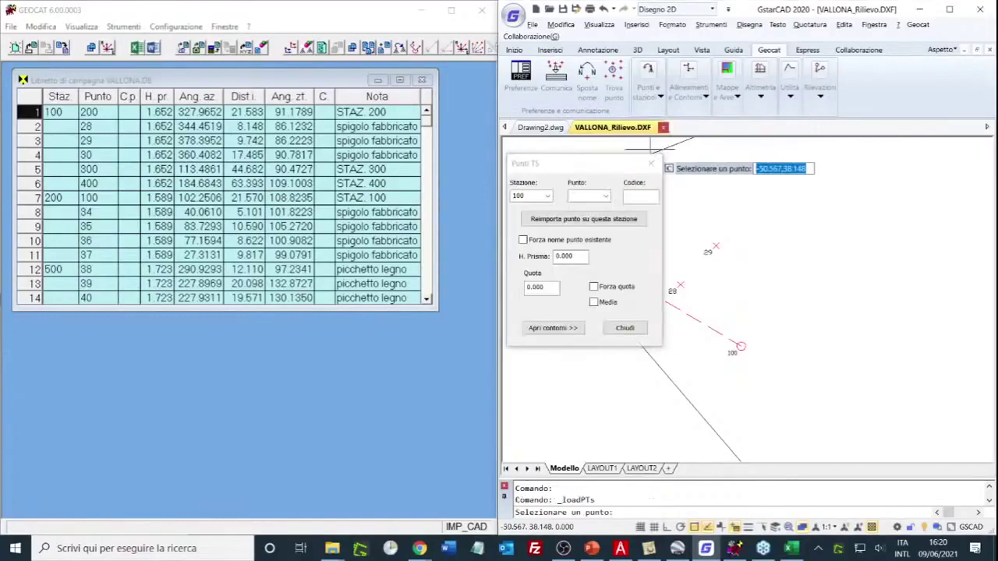
{"action": "left_click_drag", "start_coordinate": [630, 206], "coordinate": [631, 330]}
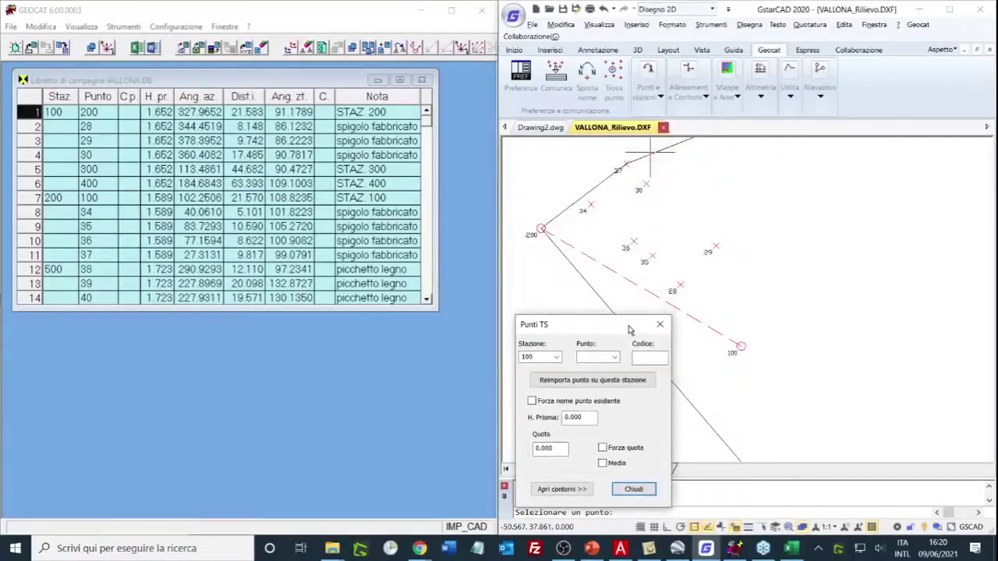
{"action": "left_click", "coordinate": [556, 357]}
{"action": "left_click", "coordinate": [558, 362]}
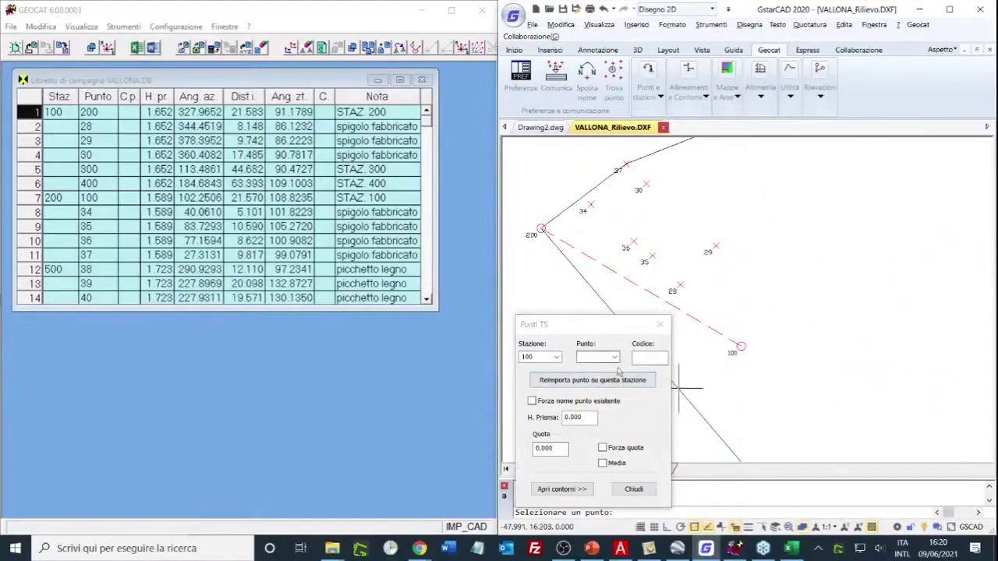
{"action": "left_click", "coordinate": [739, 346]}
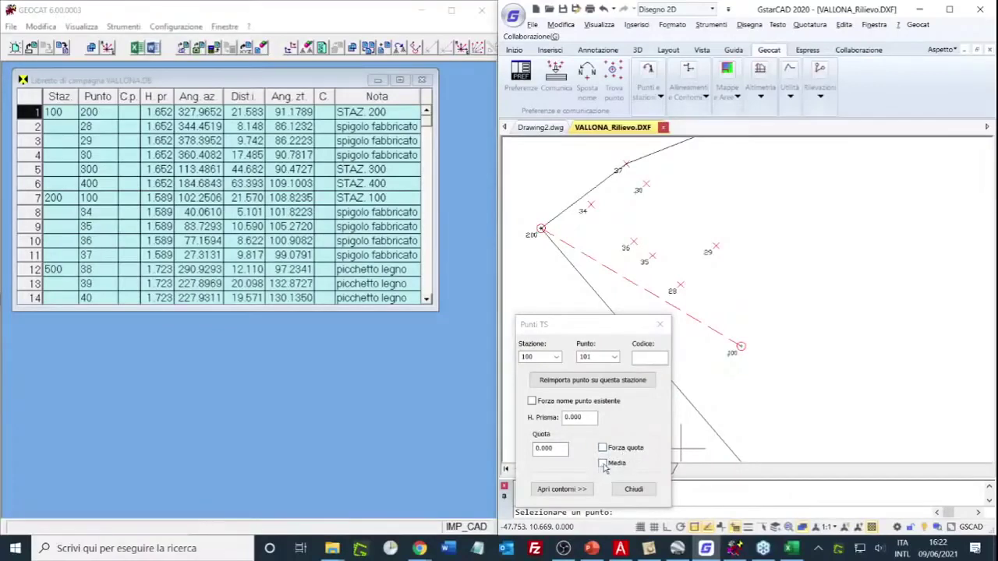
- Place point 101 north-east of station 100, with its elevation averaged (Media) from points 37, 30, 29, 28 and station 100
{"action": "left_click", "coordinate": [602, 464]}
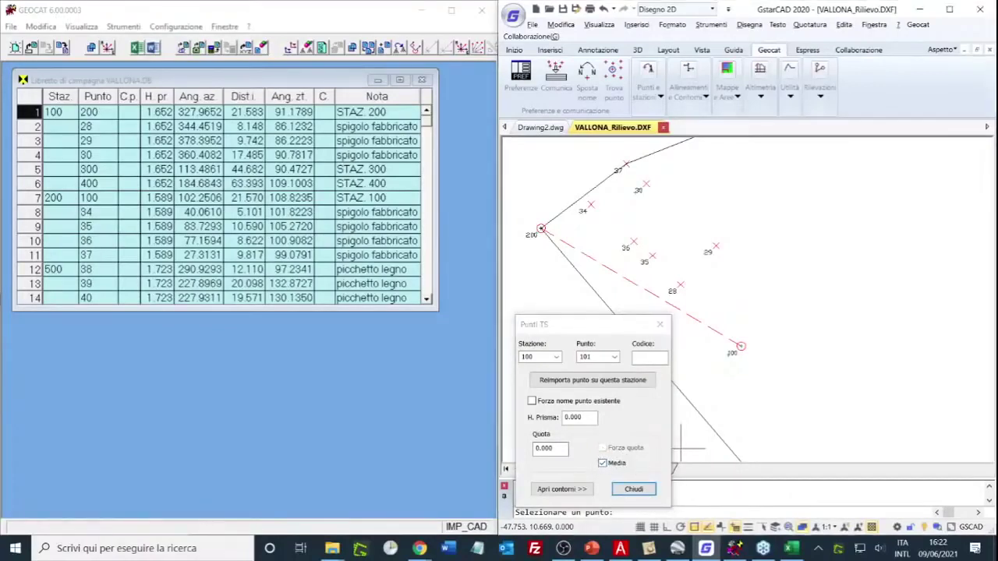
{"action": "left_click", "coordinate": [833, 200]}
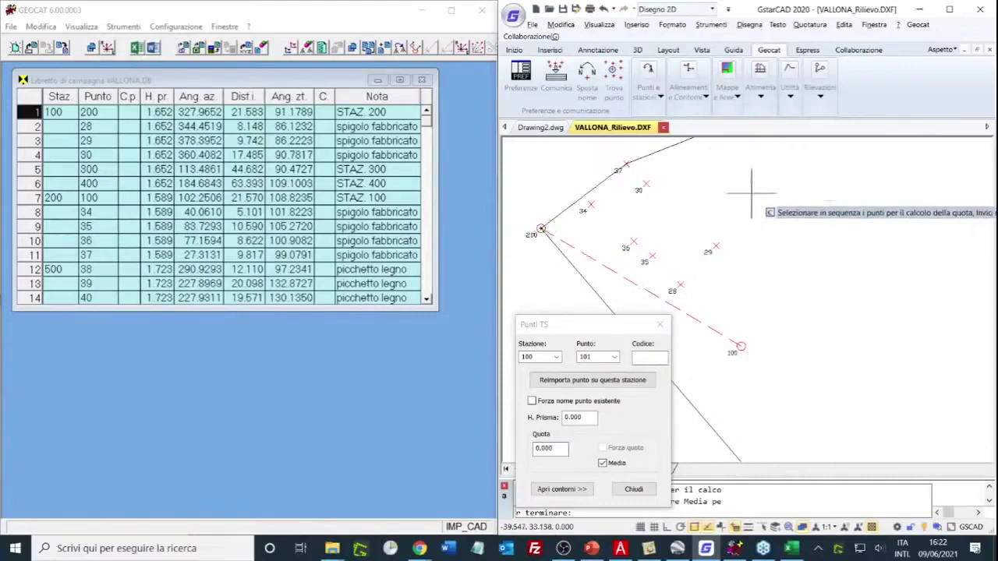
{"action": "left_click", "coordinate": [624, 164]}
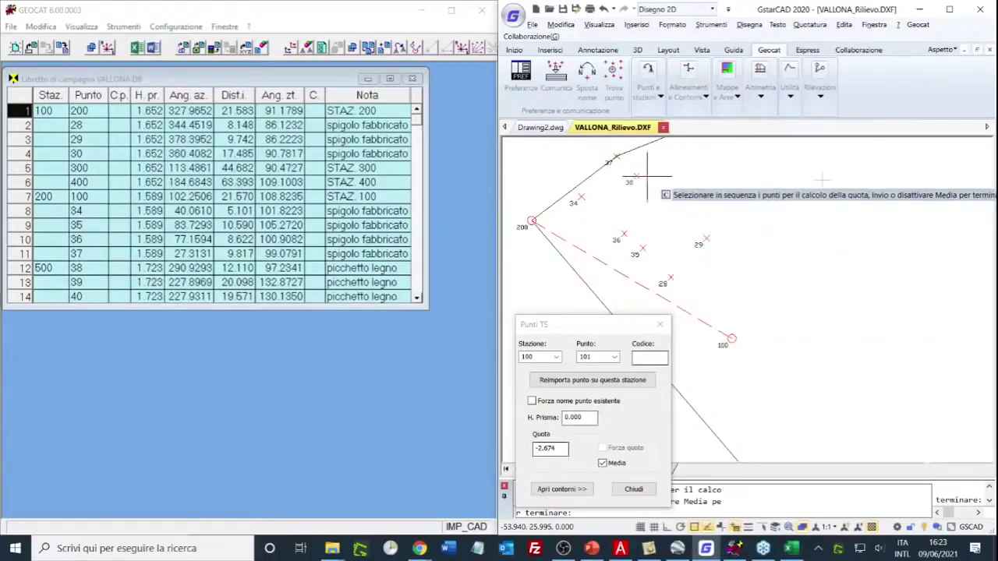
{"action": "left_click", "coordinate": [636, 177]}
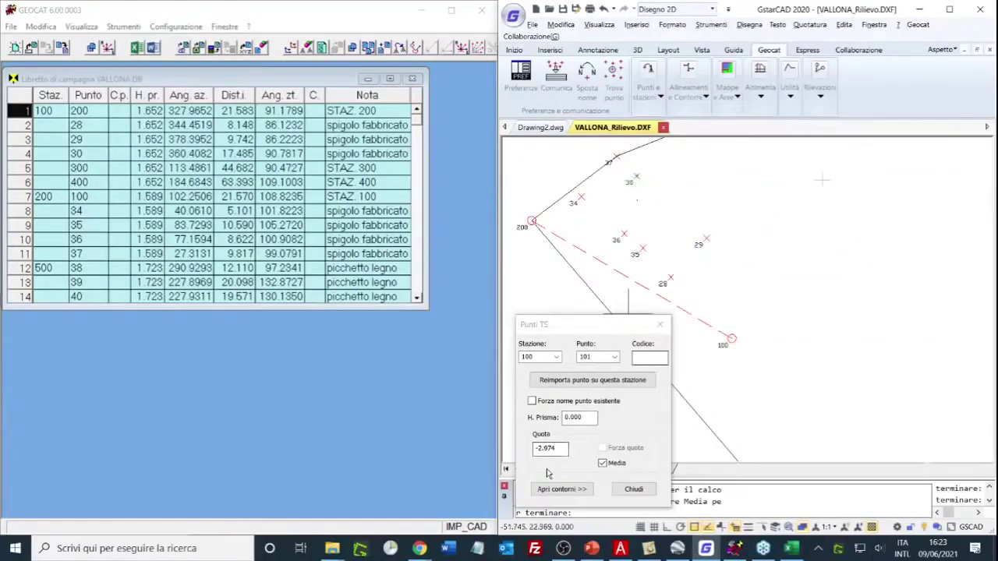
{"action": "left_click", "coordinate": [706, 238]}
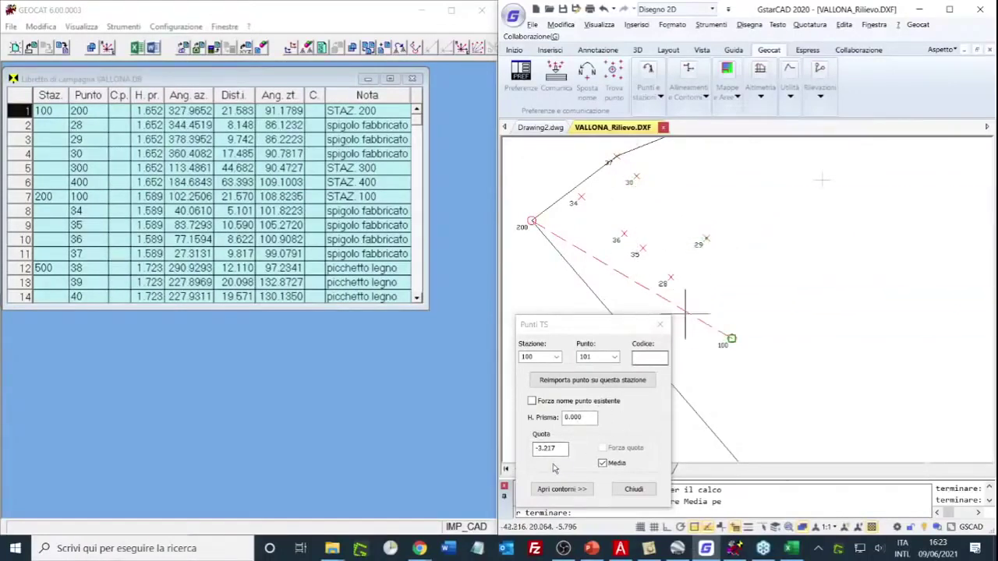
{"action": "left_click", "coordinate": [685, 315]}
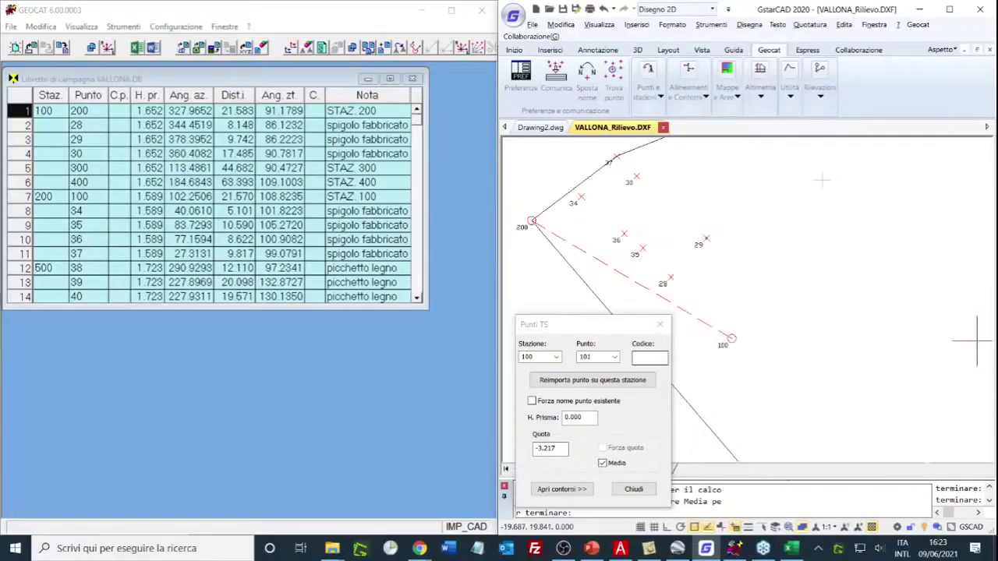
{"action": "left_click", "coordinate": [671, 278]}
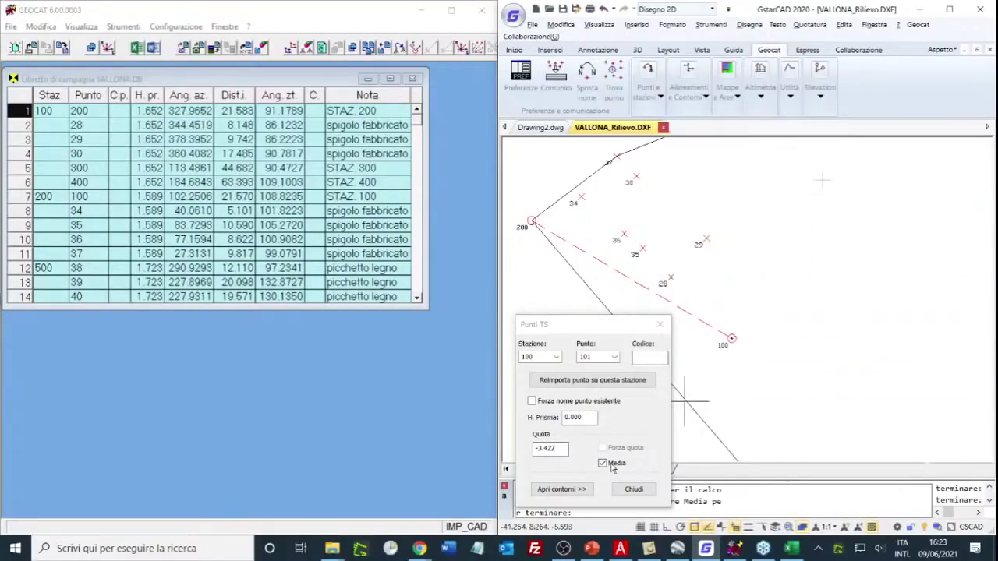
{"action": "left_click", "coordinate": [614, 465]}
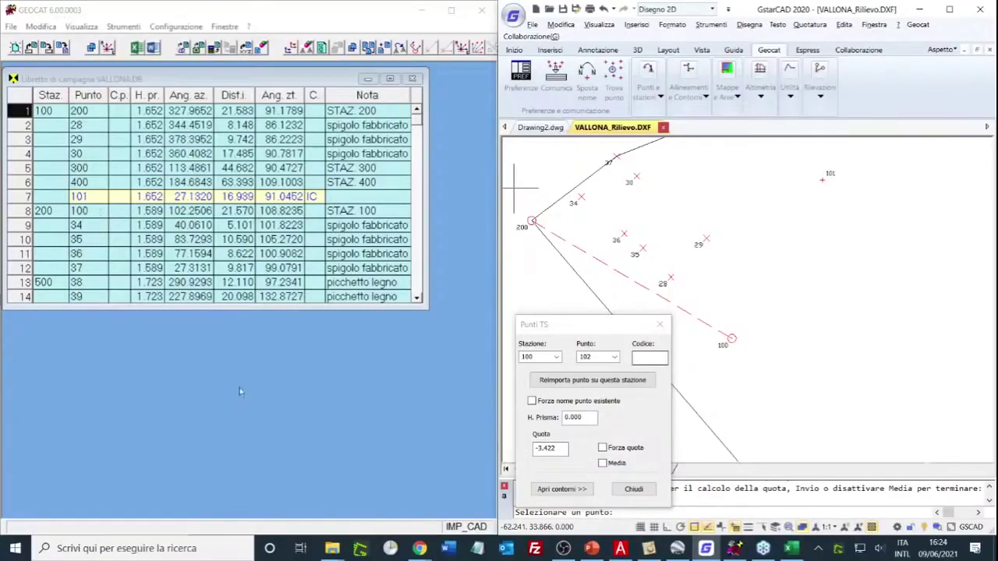
- Switch to Geocat, open the local calculation below the field book and check the elevation of point 101
{"action": "right_click", "coordinate": [143, 330]}
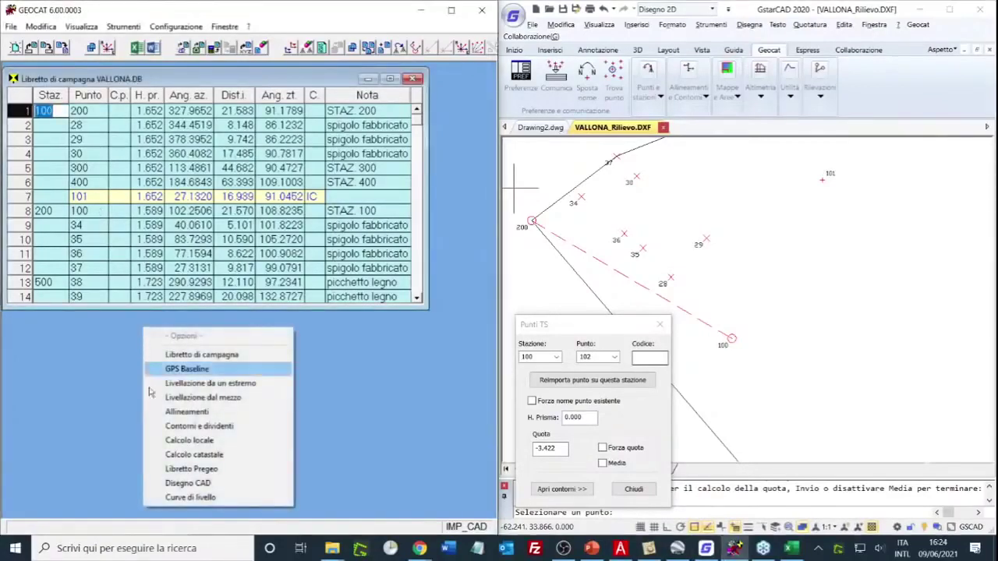
{"action": "left_click", "coordinate": [192, 443]}
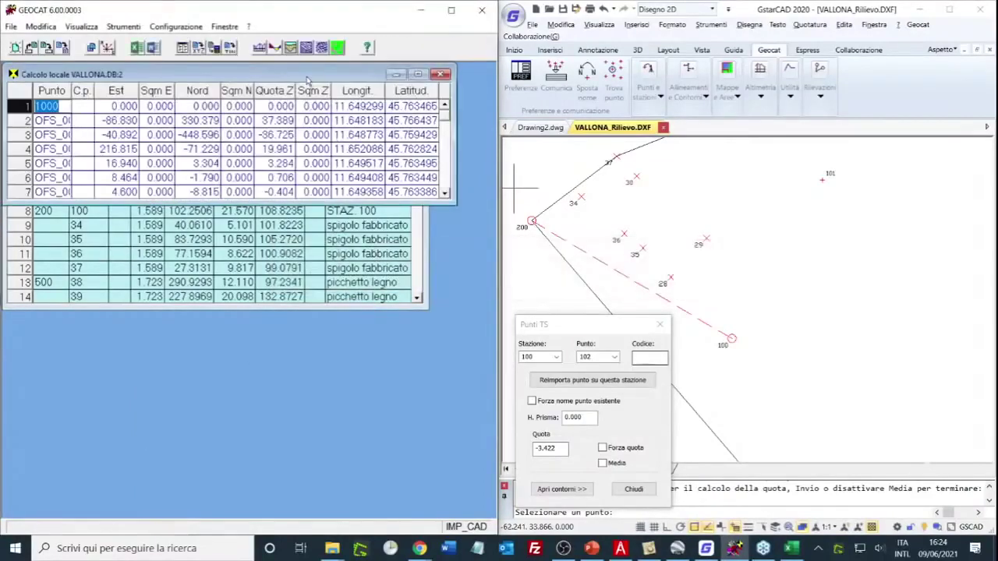
{"action": "left_click_drag", "start_coordinate": [312, 78], "coordinate": [327, 340]}
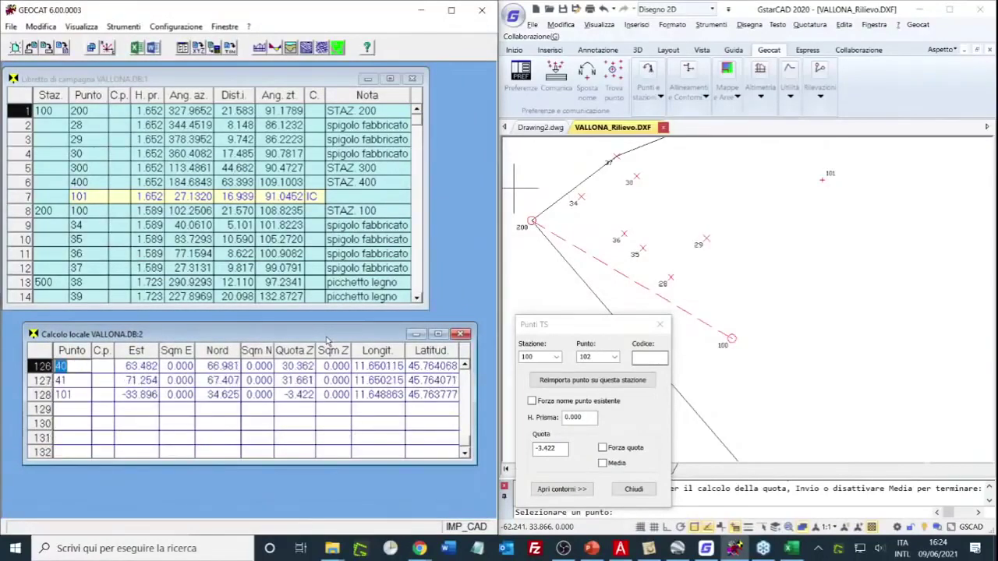
{"action": "left_click", "coordinate": [290, 396]}
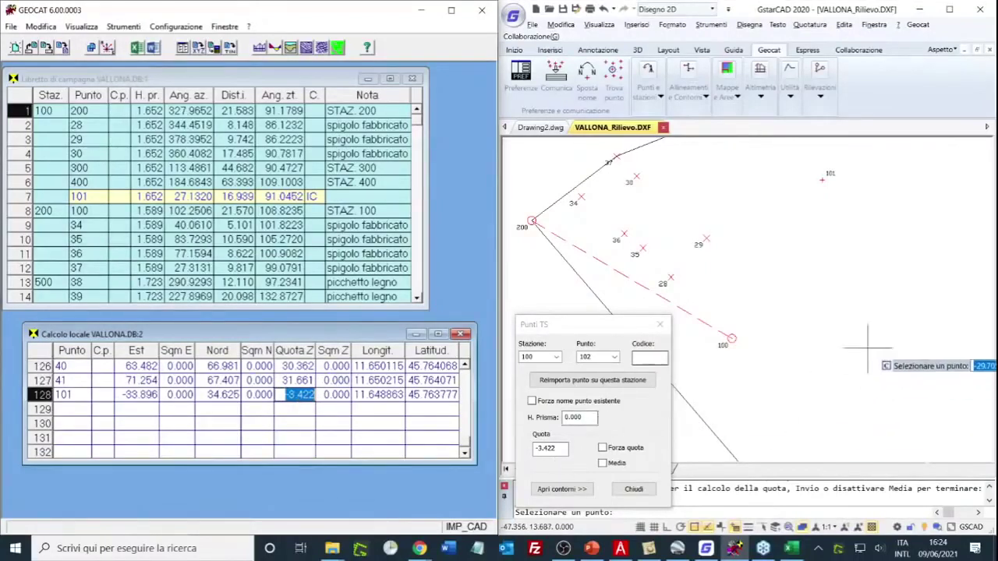
- In GstarCAD, force the elevation (Forza quota) to -4.872 and place point 102 south-east of point 101
{"action": "left_click", "coordinate": [602, 449]}
{"action": "double_click", "coordinate": [566, 449]}
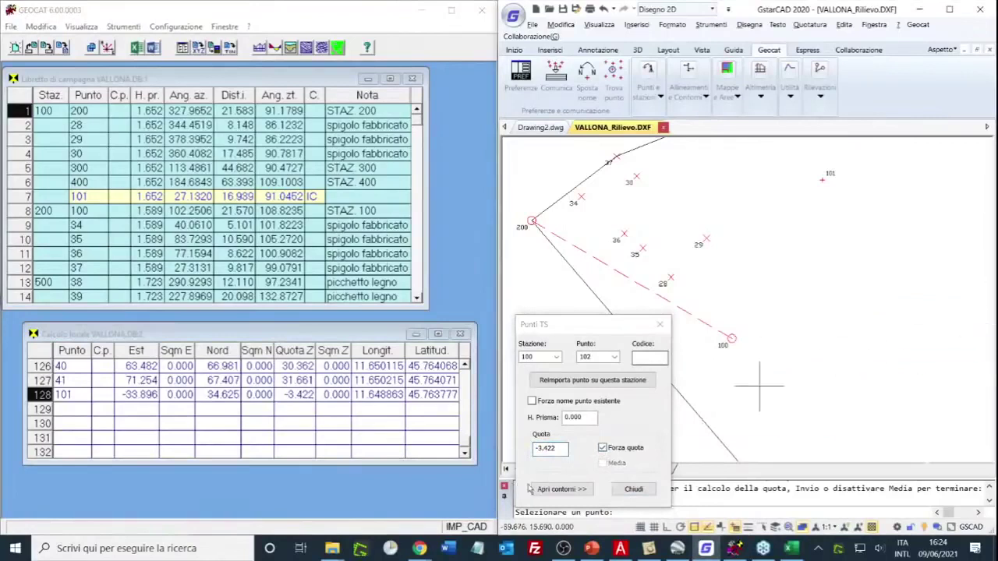
{"action": "double_click", "coordinate": [562, 451]}
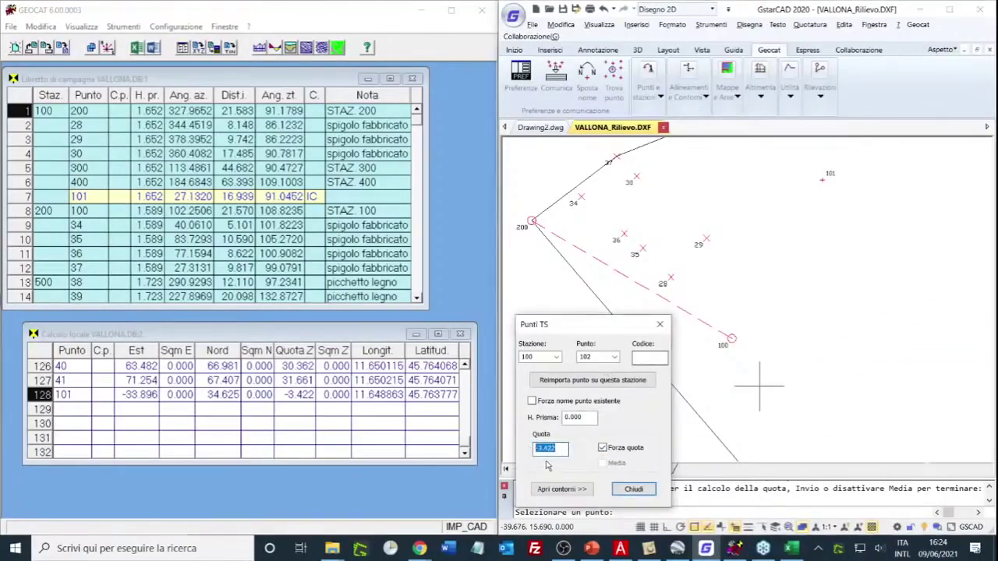
{"action": "type", "text": "-"}
{"action": "type", "text": "3"}
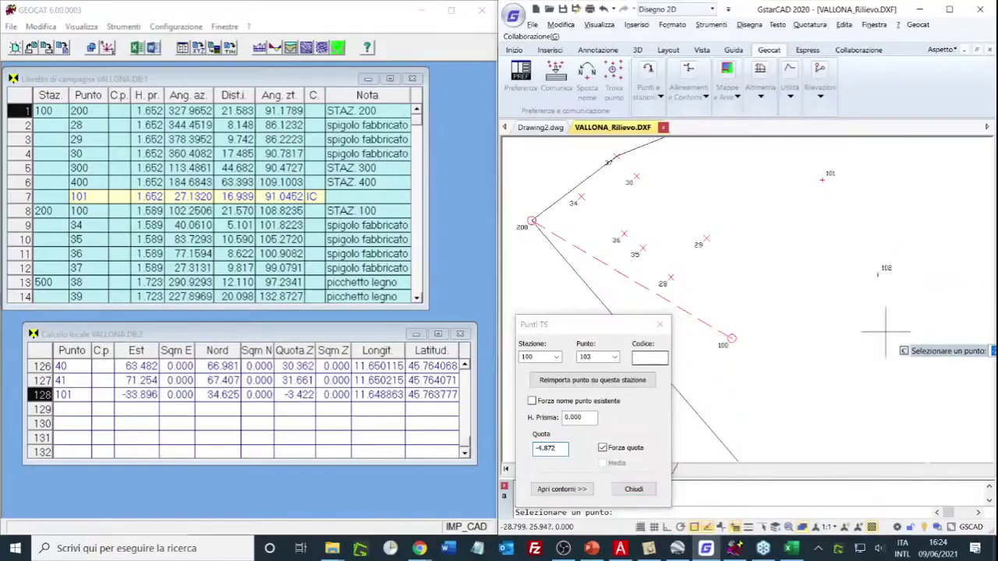
{"action": "left_click", "coordinate": [877, 275]}
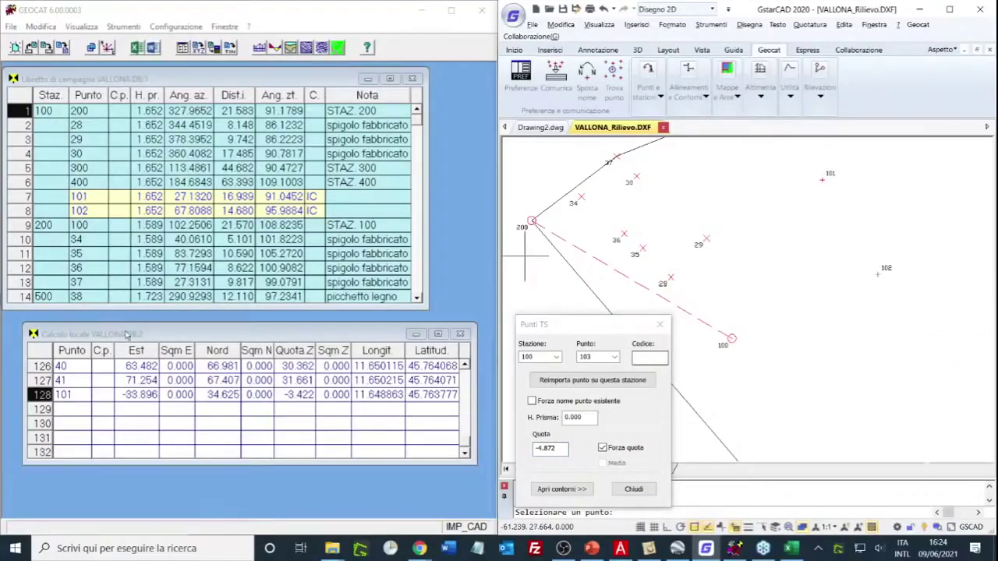
- Update the local calculation in Geocat, check the elevation of point 102 and close the calculation window
{"action": "left_click", "coordinate": [178, 363]}
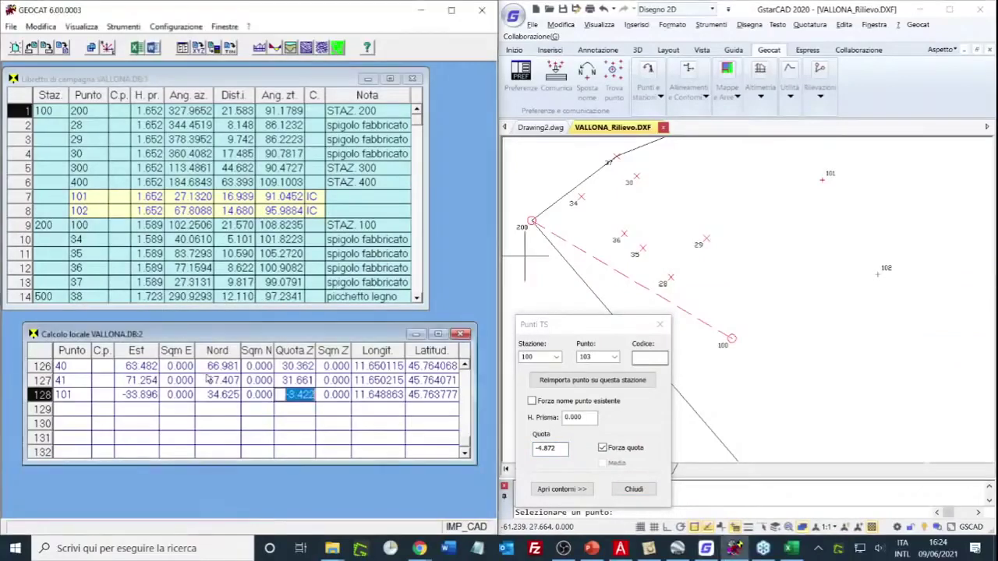
{"action": "right_click", "coordinate": [208, 378]}
{"action": "left_click", "coordinate": [245, 322]}
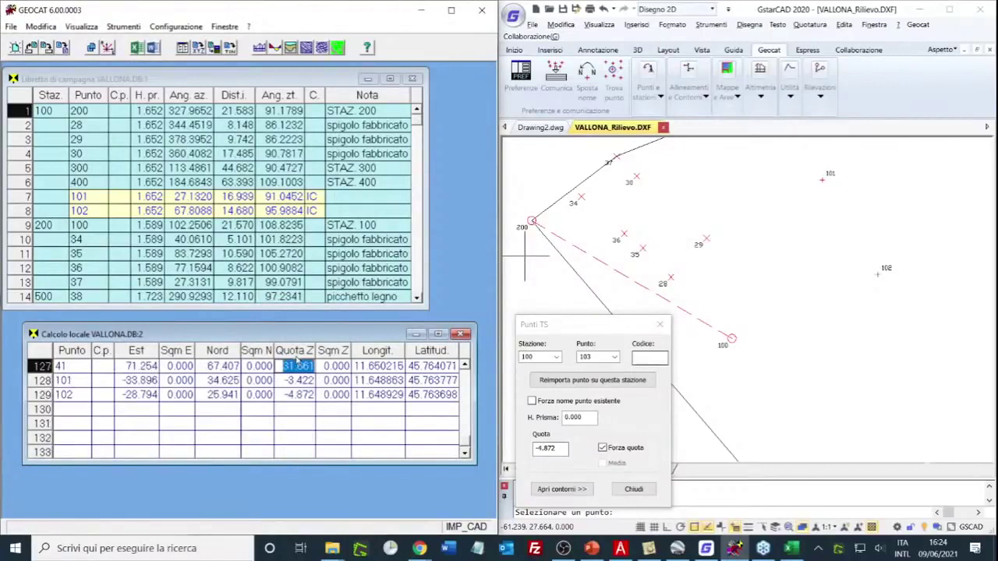
{"action": "left_click", "coordinate": [290, 394]}
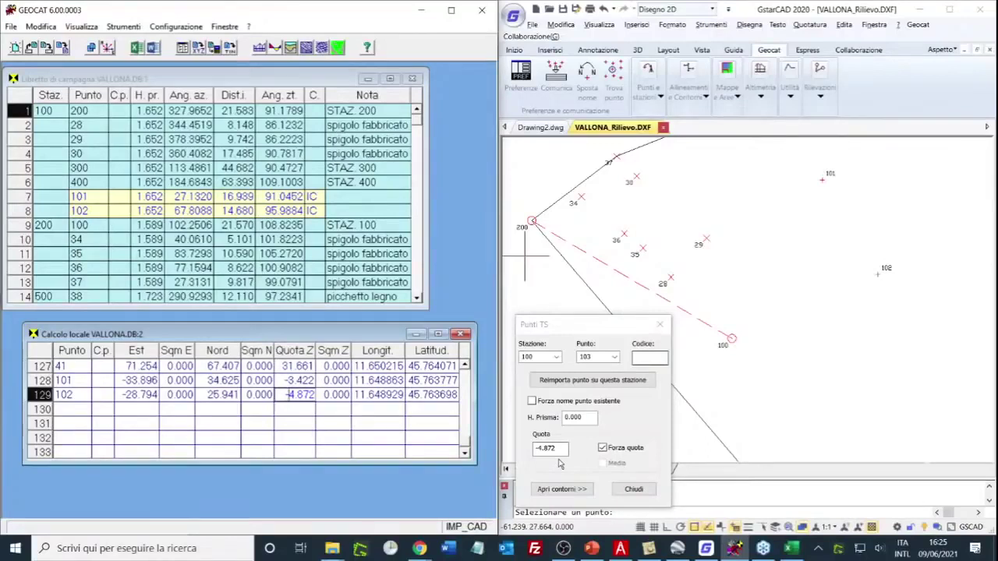
{"action": "left_click", "coordinate": [460, 334]}
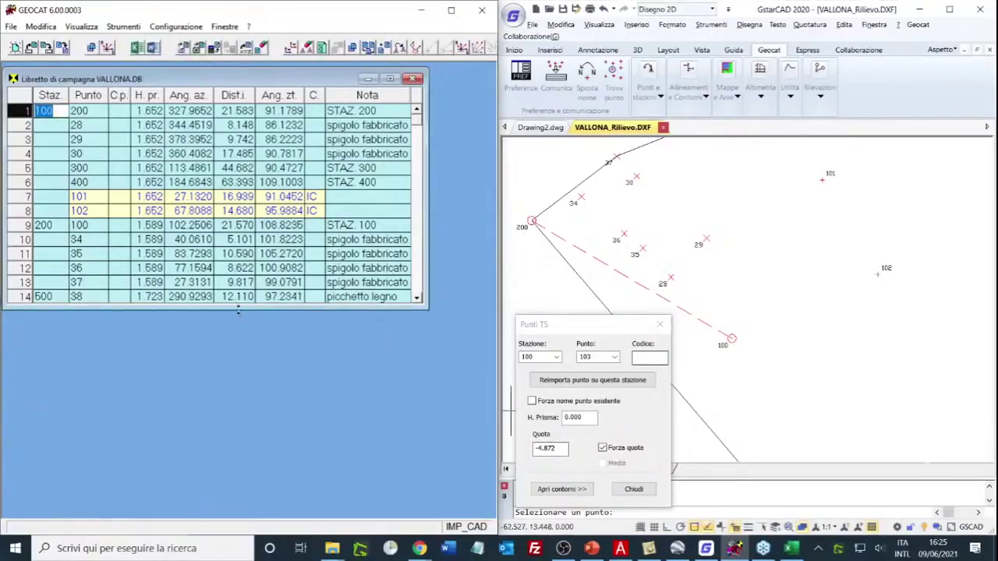
- Enlarge the field book window, then place point 103 east of station 100 without forcing the elevation
{"action": "left_click_drag", "start_coordinate": [240, 309], "coordinate": [254, 396]}
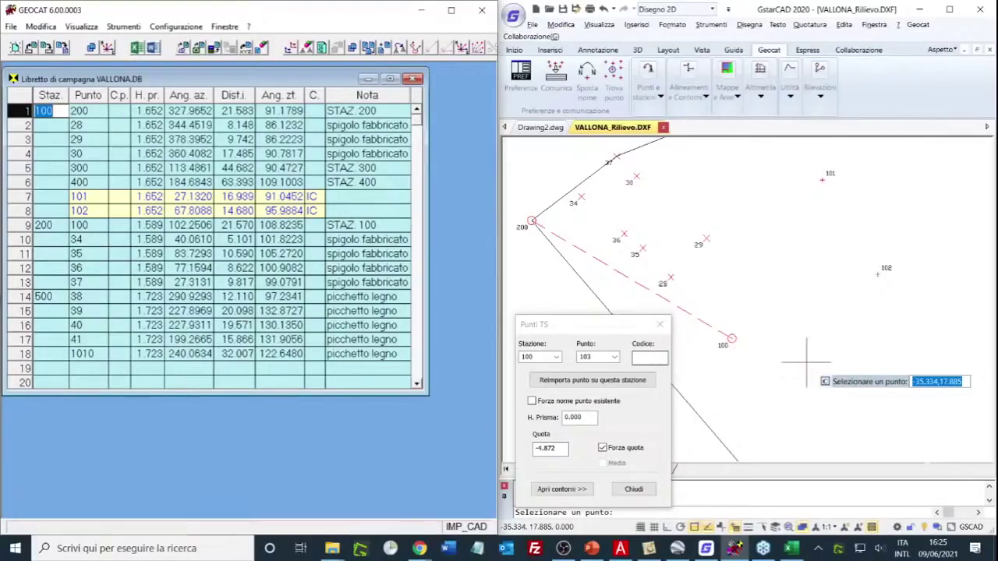
{"action": "left_click", "coordinate": [706, 421]}
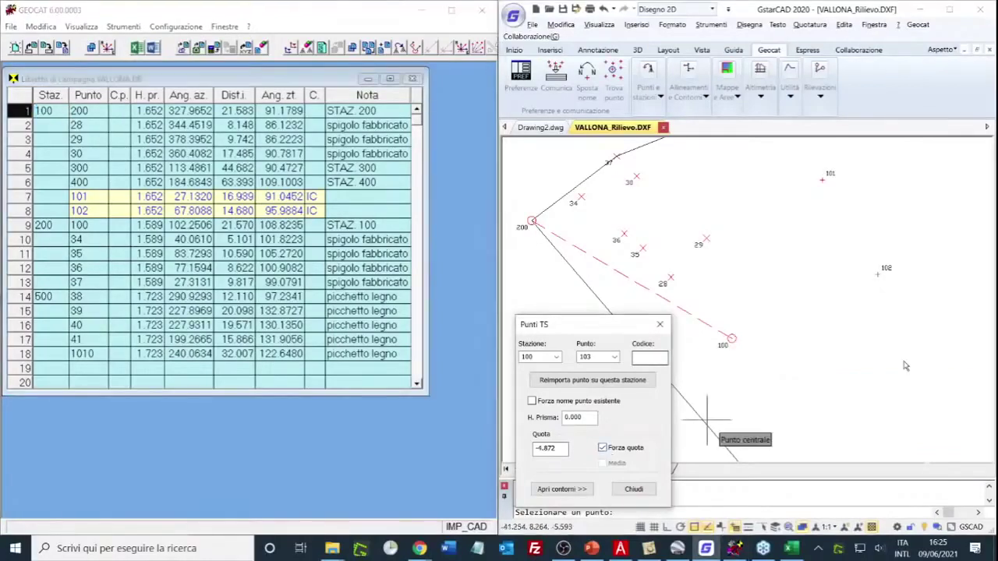
{"action": "left_click", "coordinate": [631, 446]}
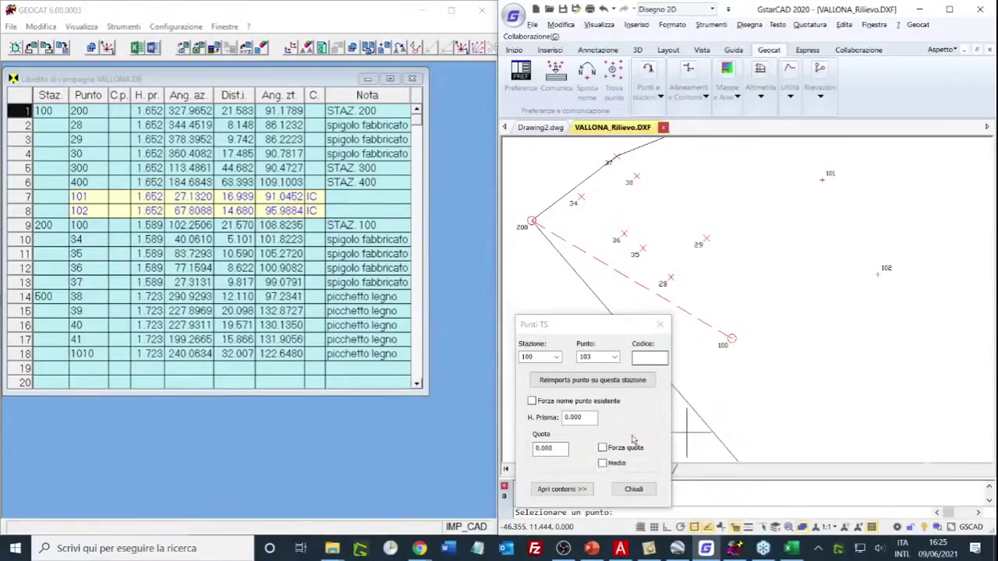
{"action": "left_click", "coordinate": [845, 359]}
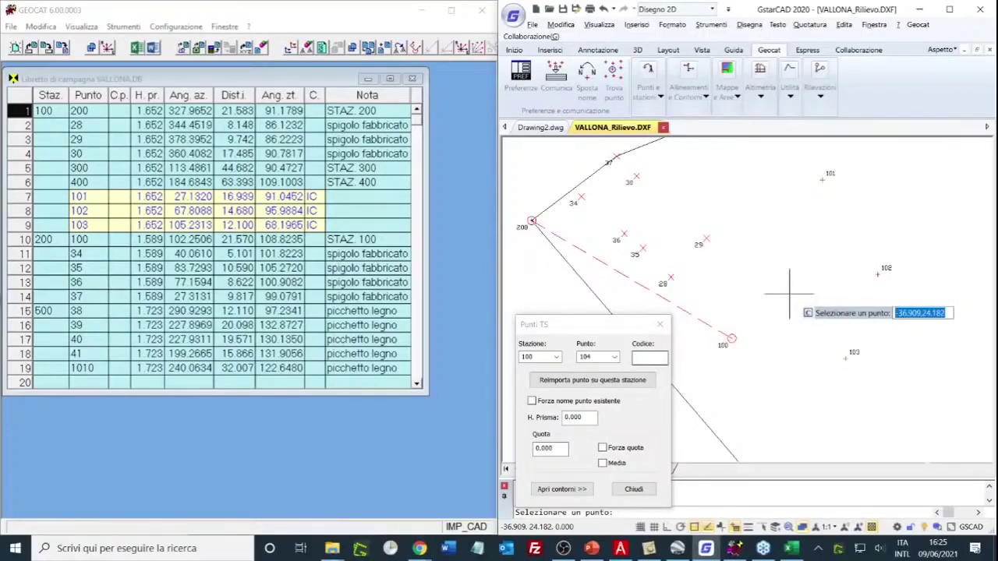
- Reimport points 101 and 102 as observations from station 200
{"action": "left_click", "coordinate": [595, 358]}
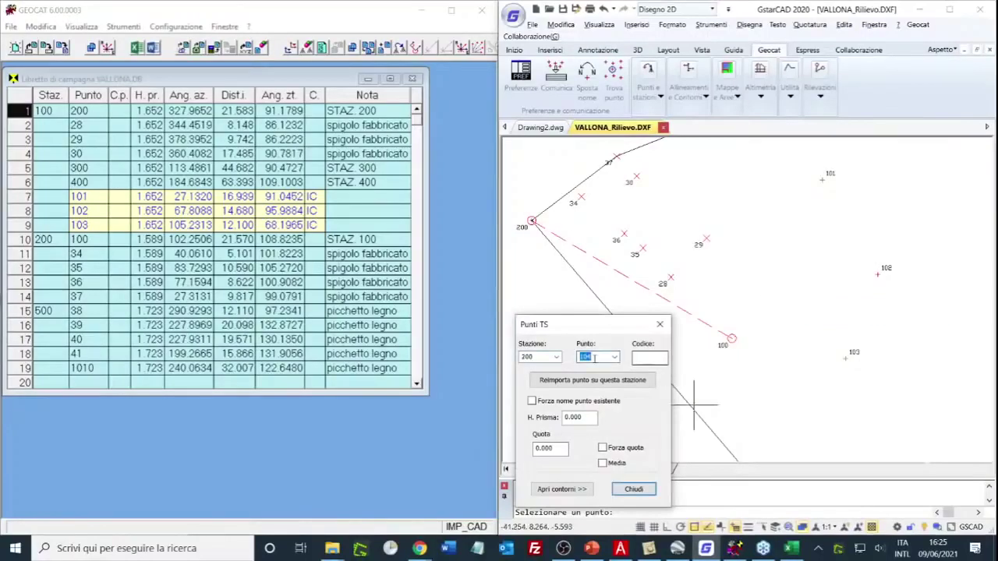
{"action": "type", "text": "101"}
{"action": "left_click", "coordinate": [593, 381]}
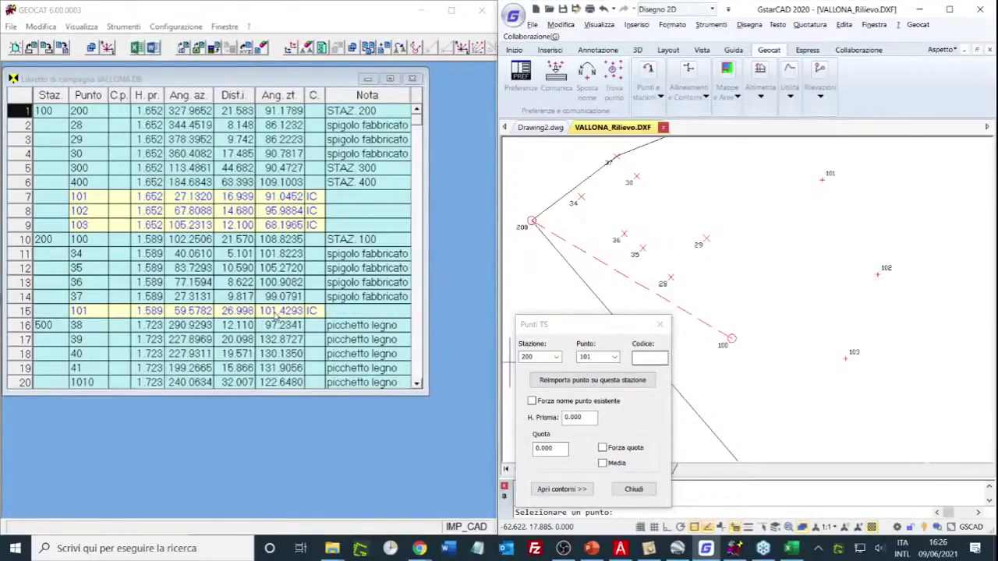
{"action": "left_click", "coordinate": [604, 357]}
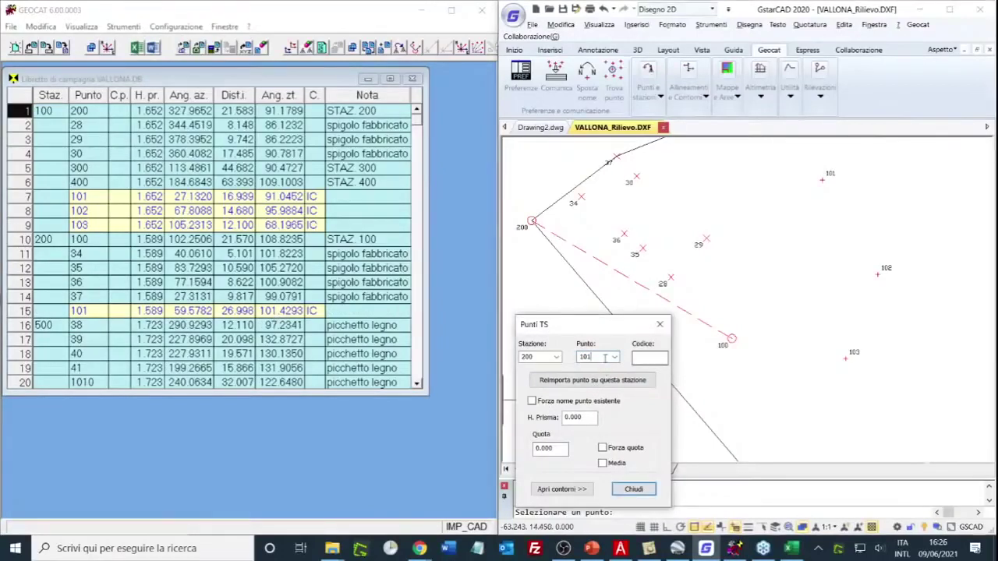
{"action": "key", "text": "BackSpace"}
{"action": "type", "text": "2"}
{"action": "left_click", "coordinate": [605, 380]}
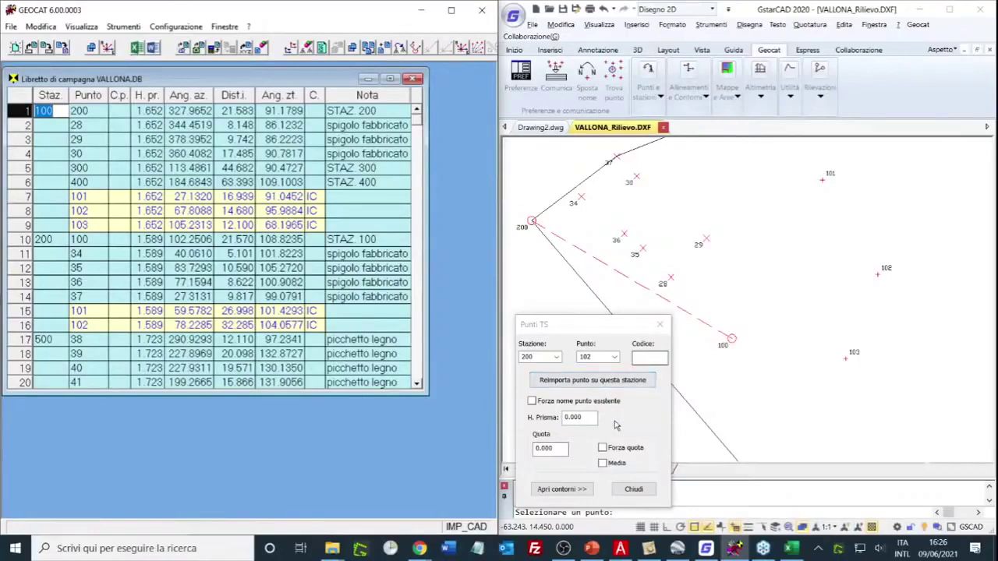
- Close the total-station point insertion and display the measurements (Visualizza misure) reaching points 101, 102 and 103
{"action": "left_click", "coordinate": [634, 489]}
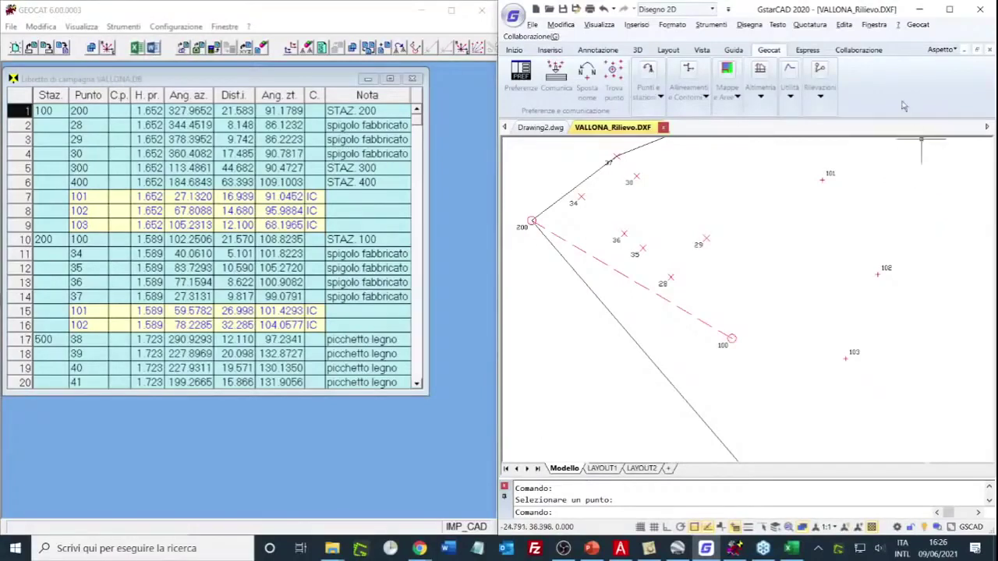
{"action": "left_click", "coordinate": [826, 99]}
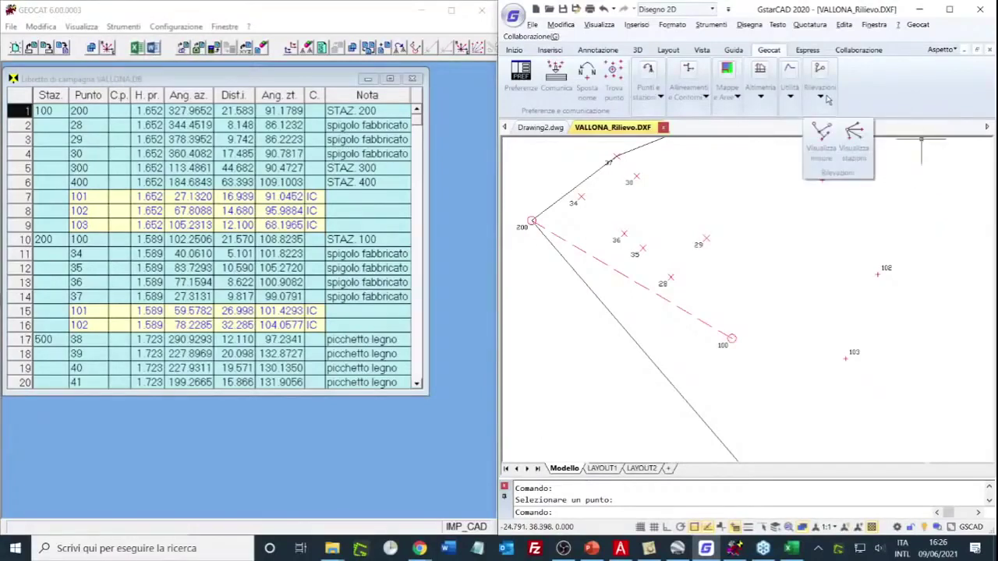
{"action": "left_click", "coordinate": [823, 145]}
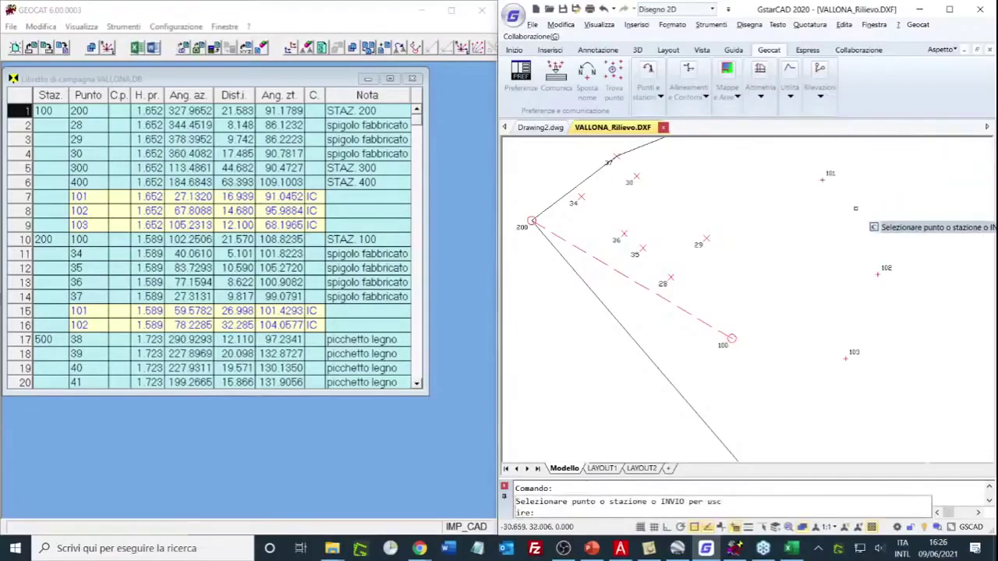
{"action": "left_click", "coordinate": [822, 180]}
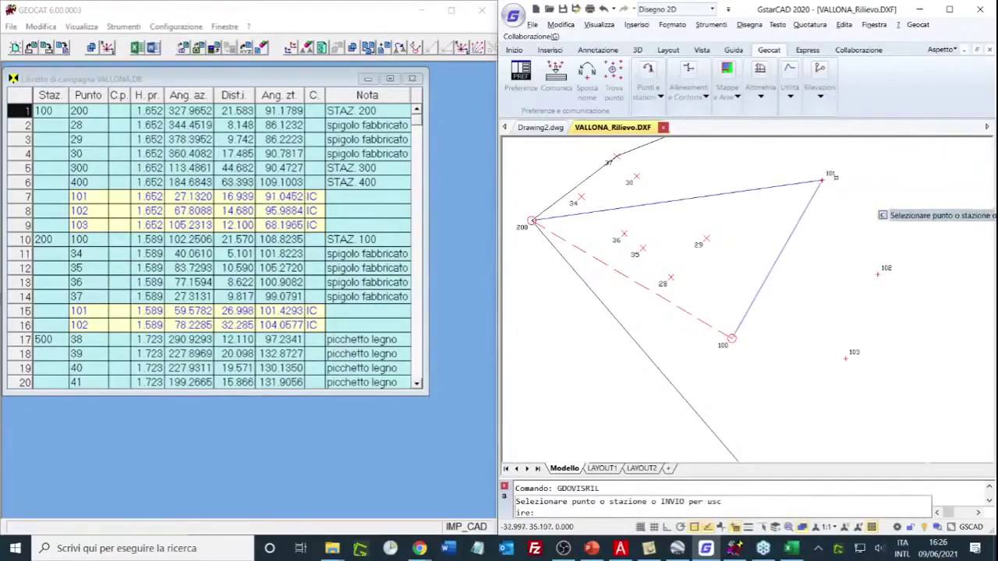
{"action": "left_click", "coordinate": [881, 271]}
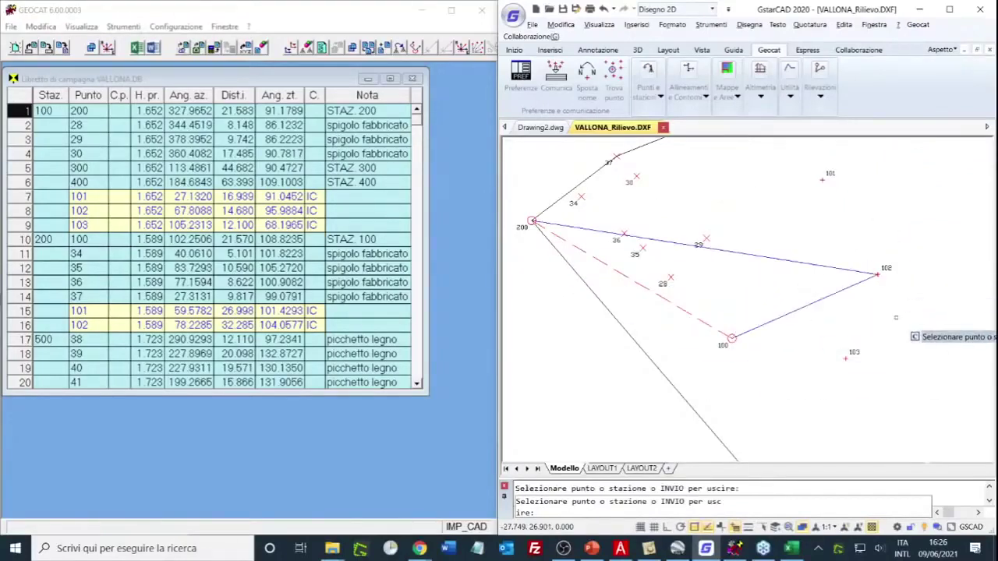
{"action": "left_click", "coordinate": [857, 362]}
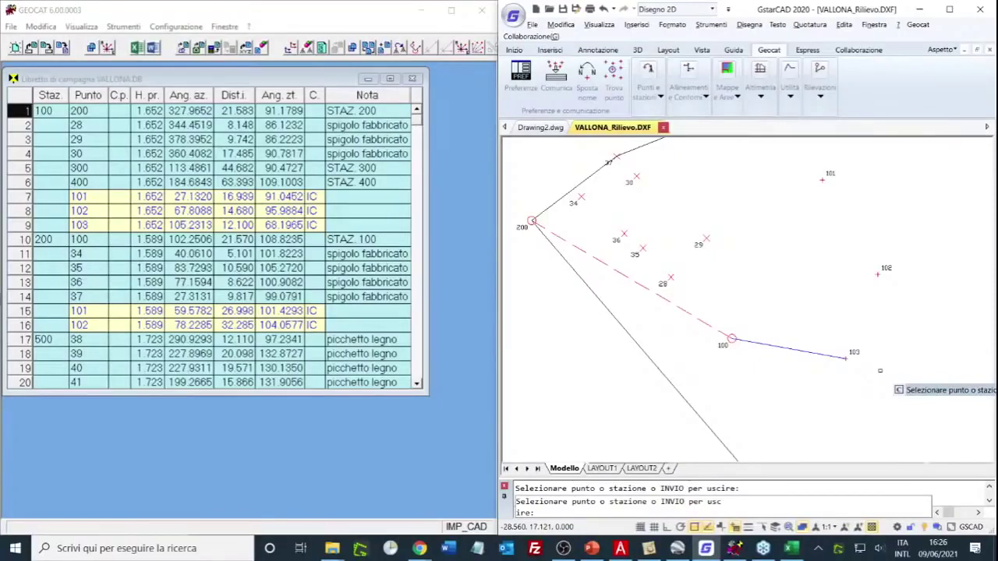
- Display all the points observed from stations 100 and 200 with Visualizza stazioni, and exit the display command
{"action": "left_click", "coordinate": [818, 97]}
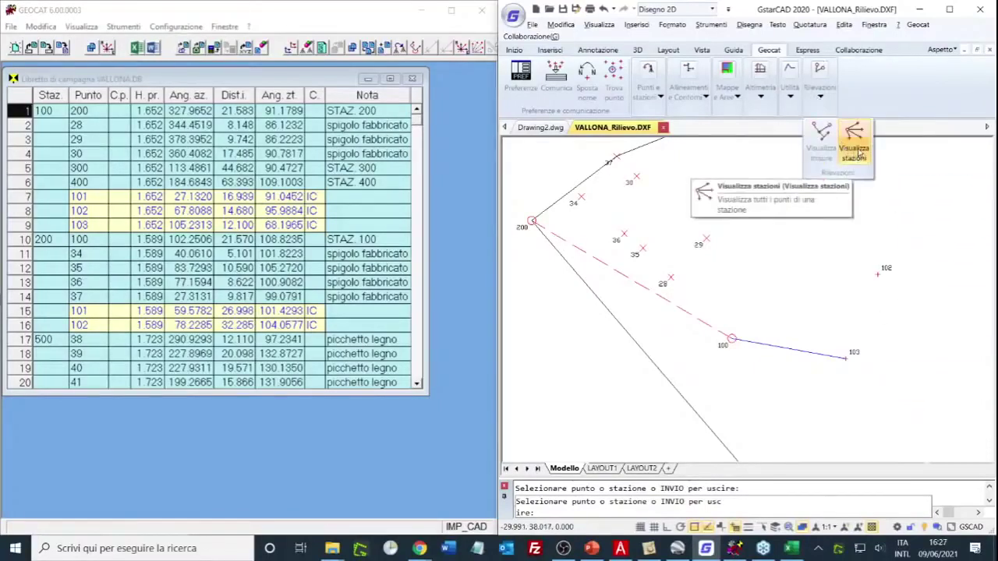
{"action": "left_click", "coordinate": [856, 149]}
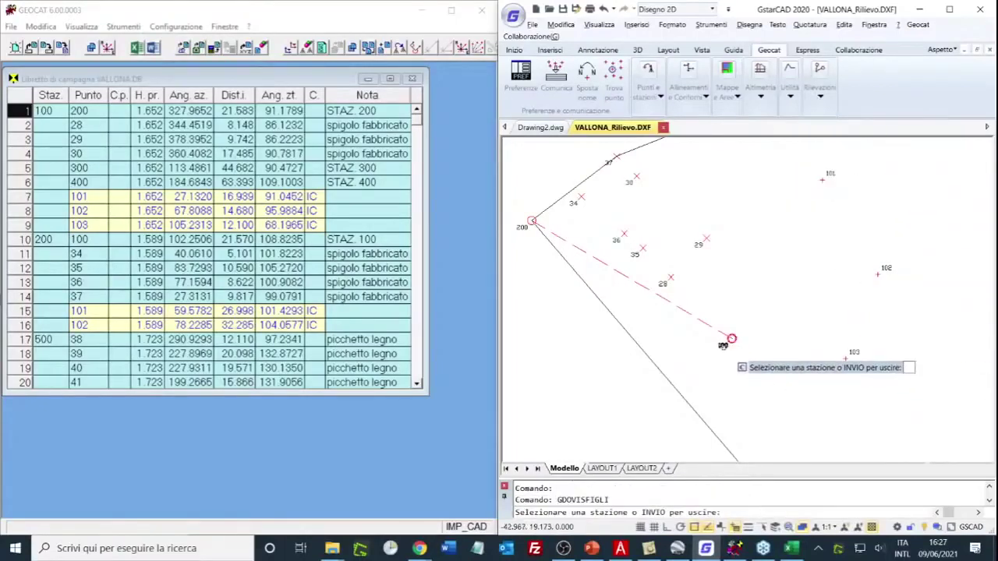
{"action": "left_click", "coordinate": [731, 338]}
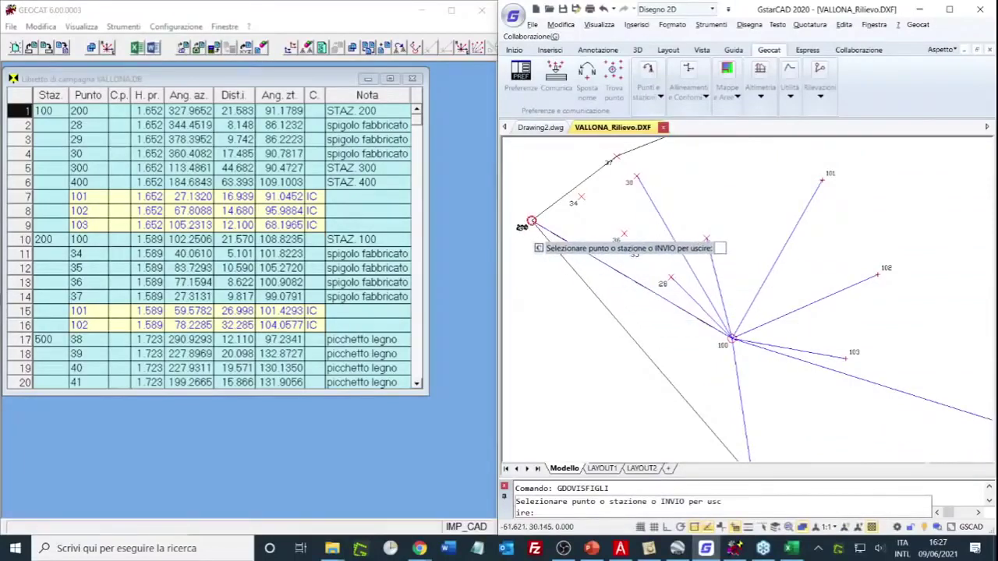
{"action": "left_click", "coordinate": [530, 222]}
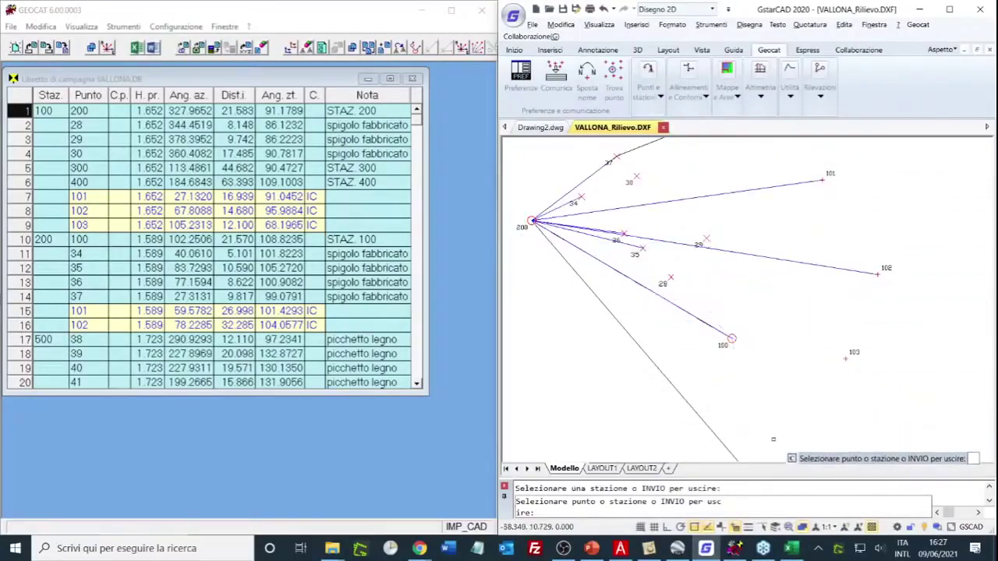
{"action": "key", "text": "Return"}
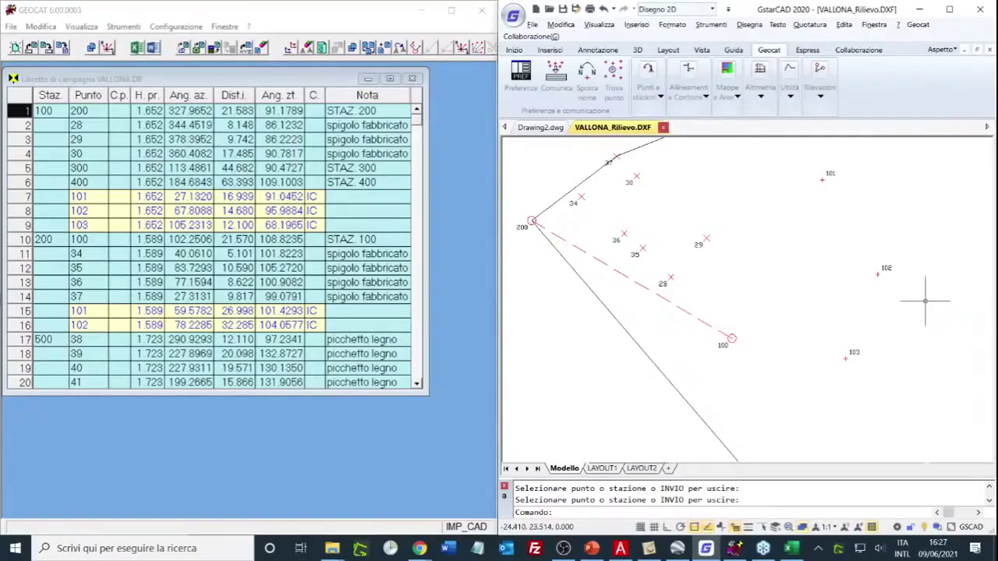
- Insert a new total station 800 observed from station 100, placing it east of point 101 without forcing the elevation
{"action": "left_click_drag", "start_coordinate": [925, 306], "coordinate": [783, 326]}
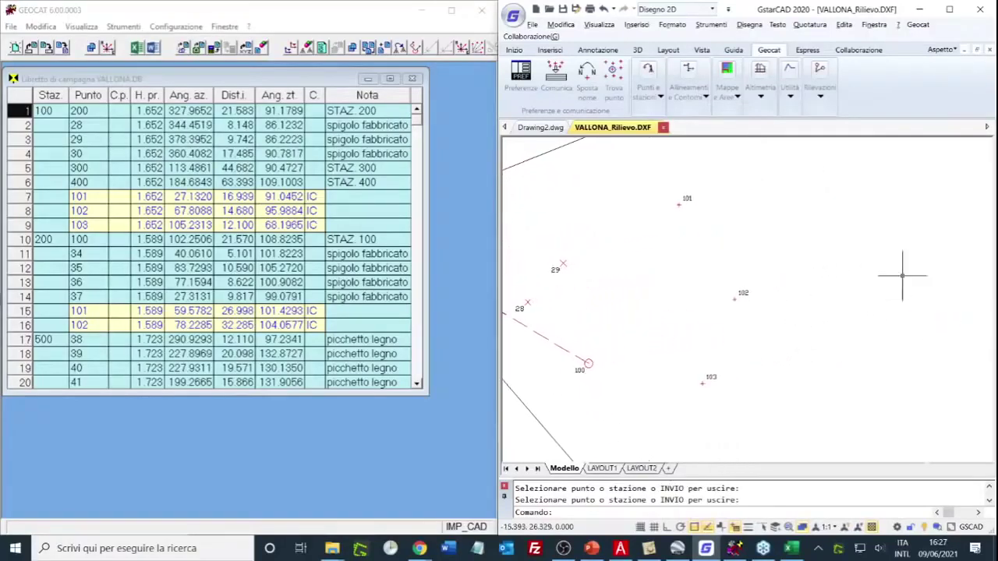
{"action": "mouse_move", "coordinate": [859, 248]}
{"action": "left_mouse_down"}
{"action": "mouse_move", "coordinate": [820, 245]}
{"action": "mouse_move", "coordinate": [831, 237]}
{"action": "left_mouse_up"}
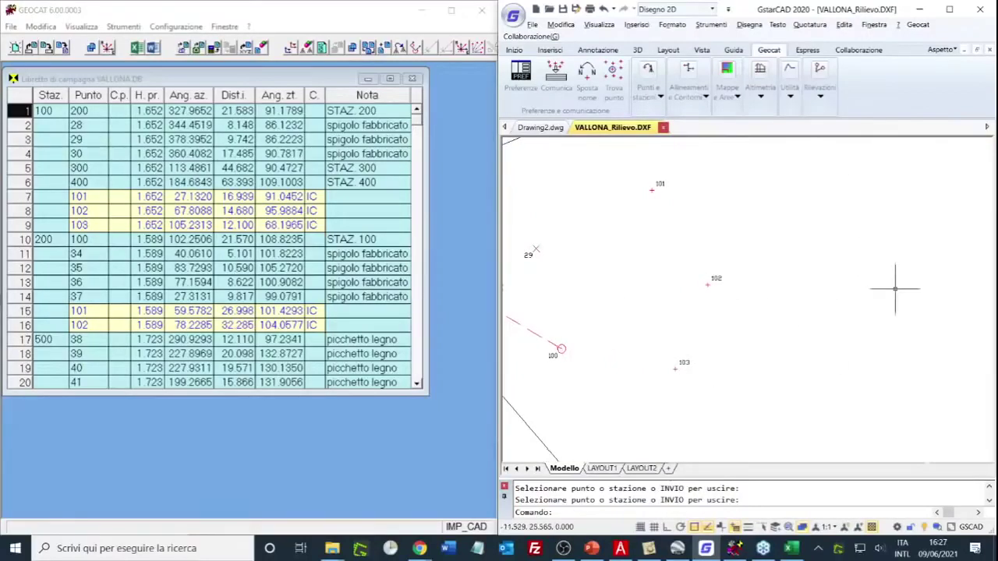
{"action": "left_click", "coordinate": [652, 99]}
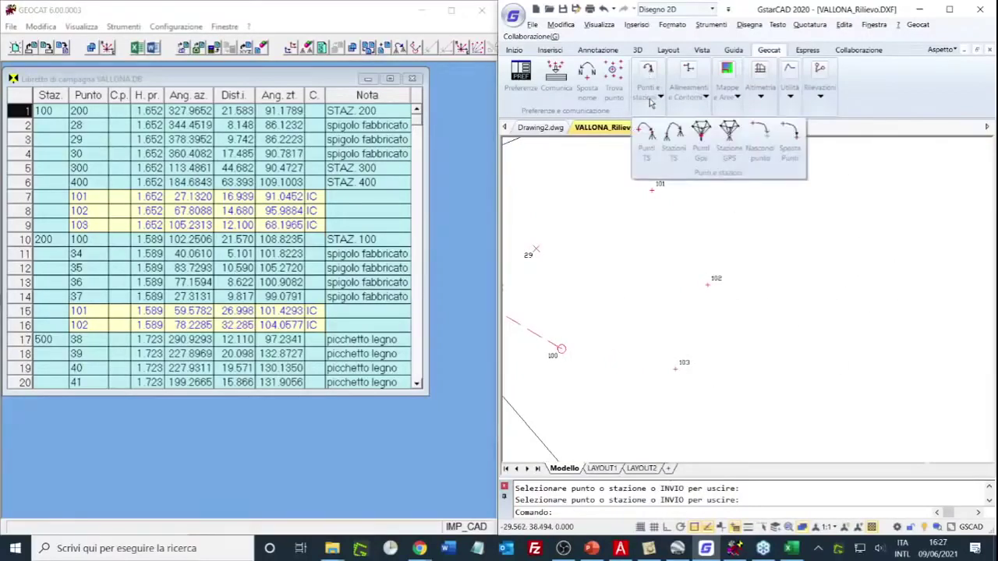
{"action": "left_click", "coordinate": [675, 152]}
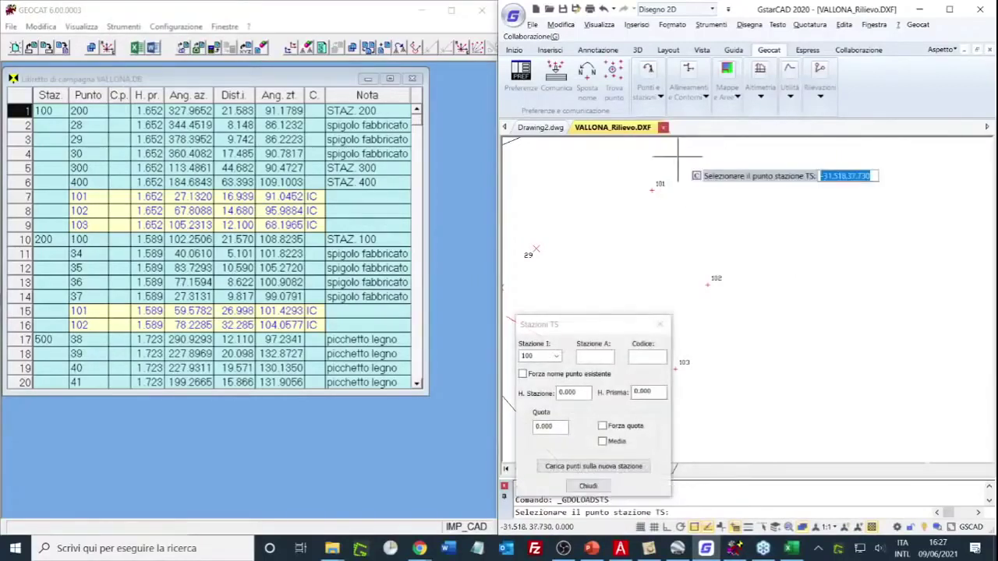
{"action": "mouse_move", "coordinate": [612, 331]}
{"action": "left_mouse_down"}
{"action": "mouse_move", "coordinate": [699, 344]}
{"action": "mouse_move", "coordinate": [910, 342]}
{"action": "left_mouse_up"}
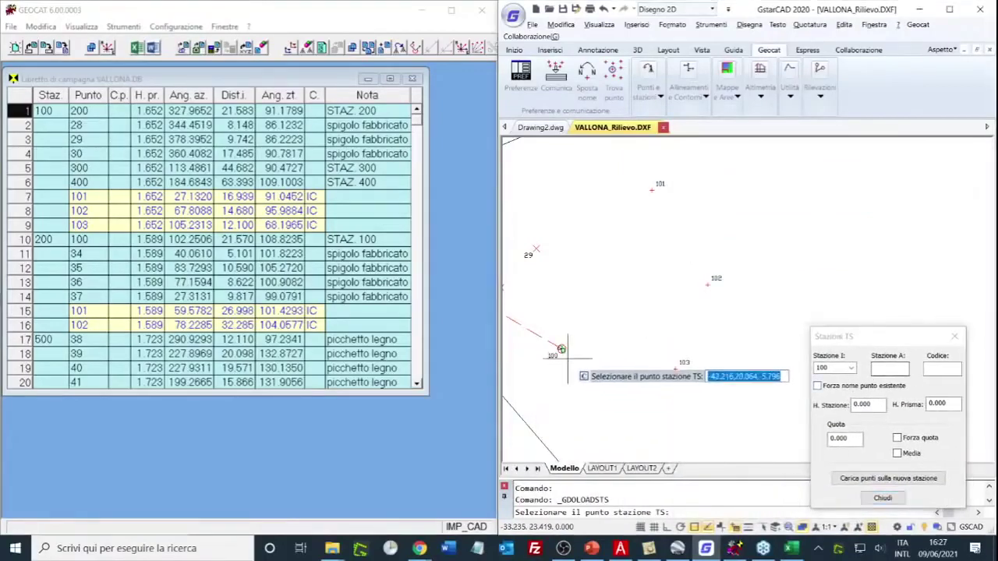
{"action": "left_click", "coordinate": [893, 369]}
{"action": "type", "text": "800"}
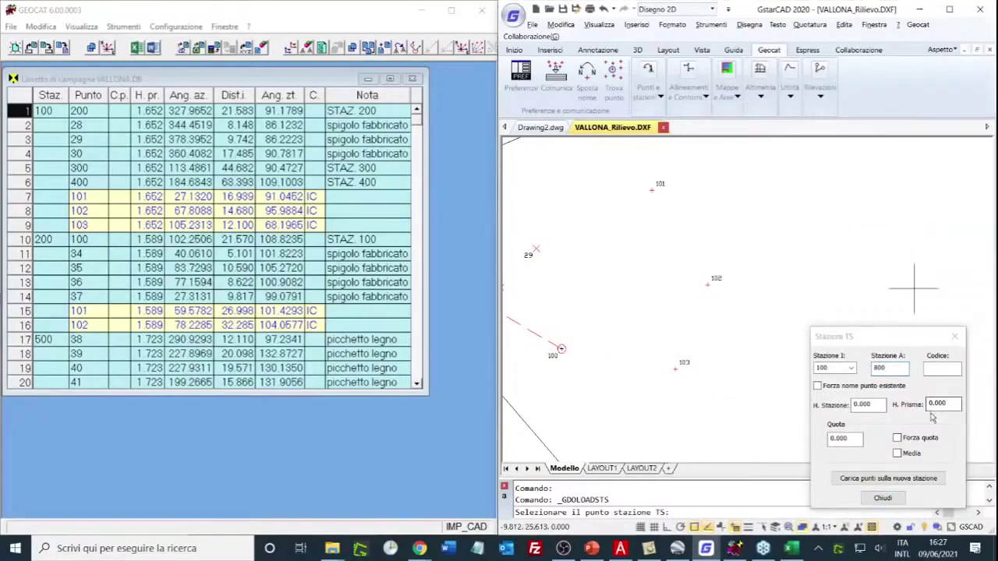
{"action": "left_click", "coordinate": [867, 177]}
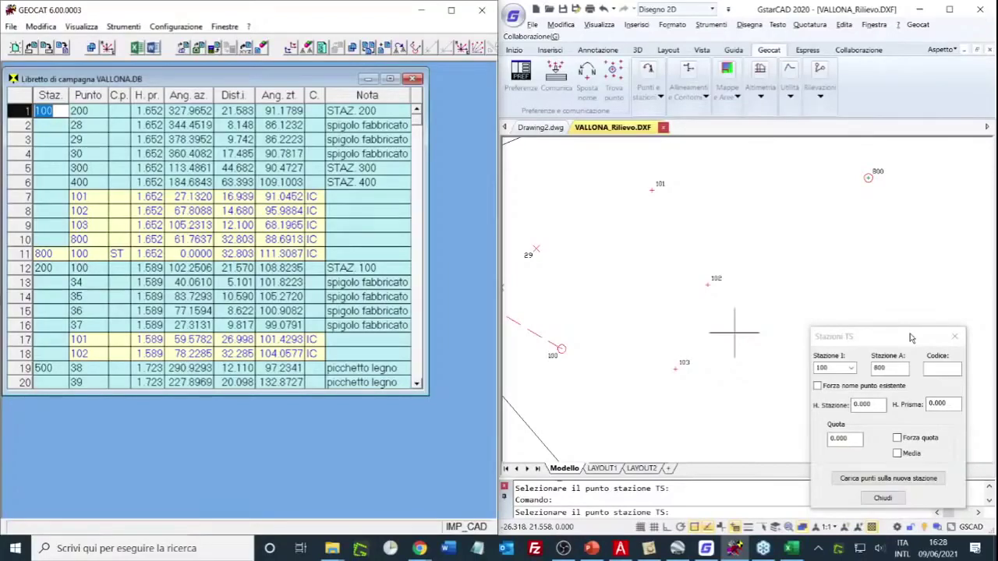
- Switch to loading points on the new station 800 and place point 801 to its north-east
{"action": "left_click_drag", "start_coordinate": [709, 330], "coordinate": [612, 332]}
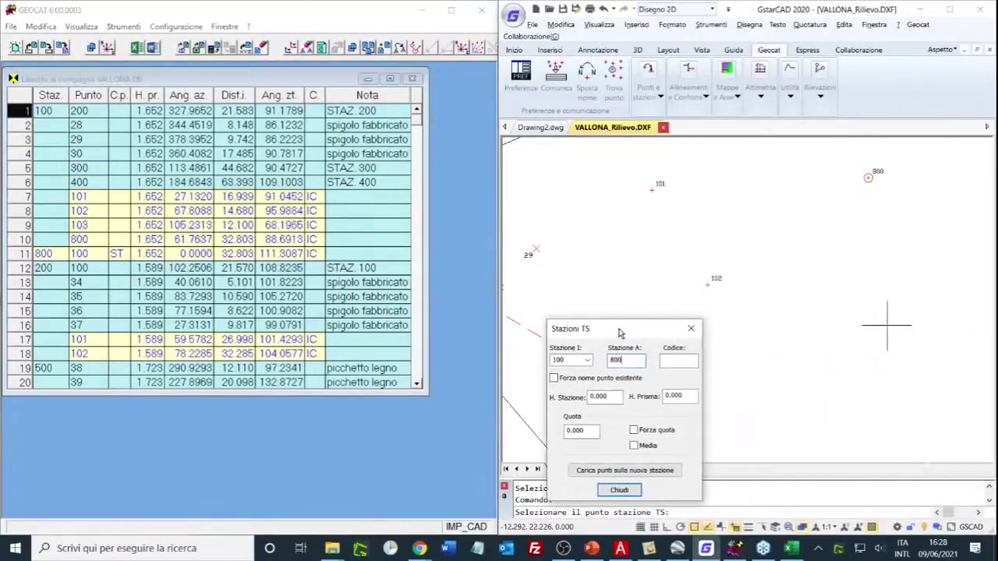
{"action": "mouse_move", "coordinate": [916, 276]}
{"action": "left_mouse_down"}
{"action": "mouse_move", "coordinate": [799, 306]}
{"action": "mouse_move", "coordinate": [802, 289]}
{"action": "mouse_move", "coordinate": [788, 288]}
{"action": "mouse_move", "coordinate": [815, 290]}
{"action": "left_mouse_up"}
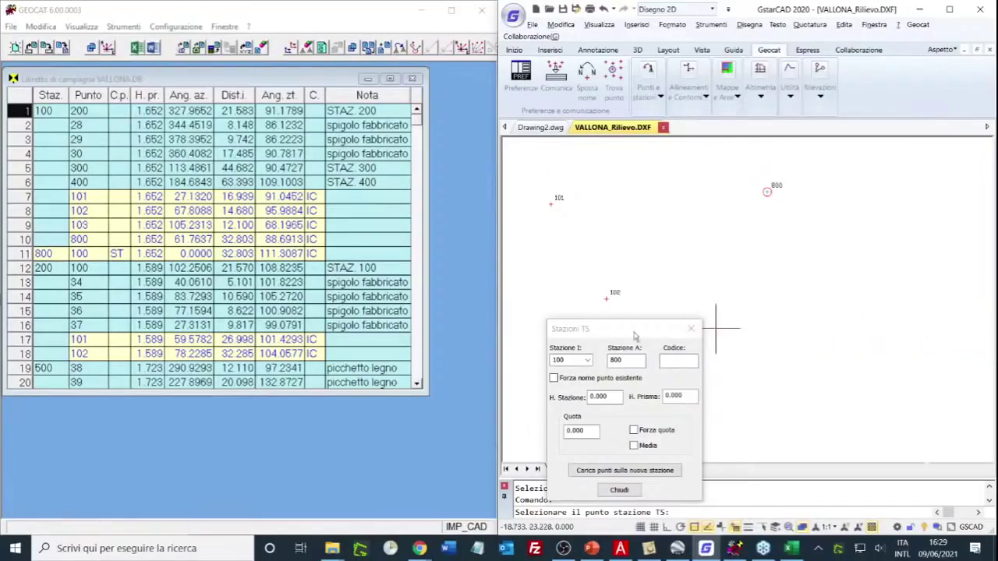
{"action": "left_click_drag", "start_coordinate": [631, 332], "coordinate": [613, 326]}
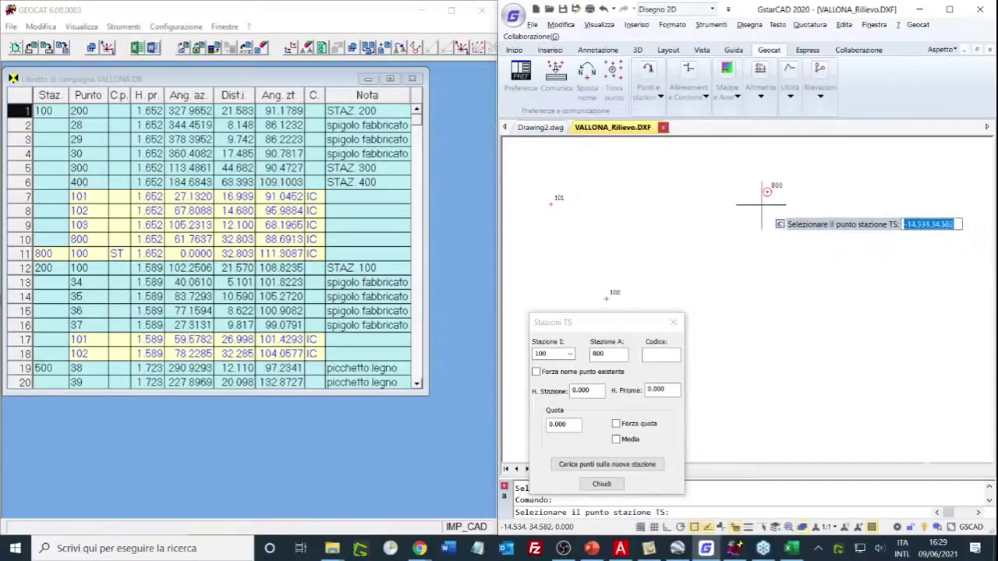
{"action": "left_click", "coordinate": [623, 464]}
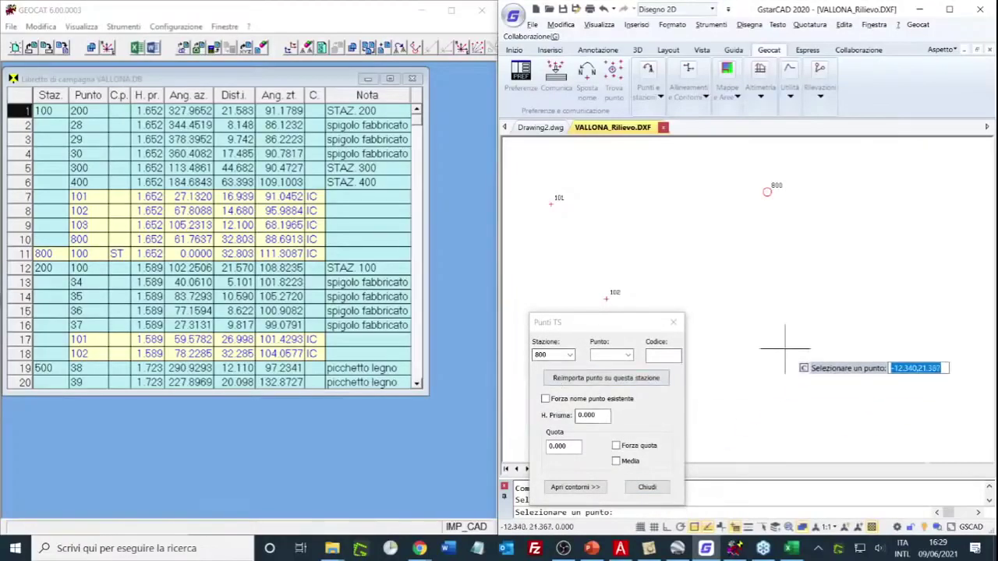
{"action": "left_click", "coordinate": [606, 354]}
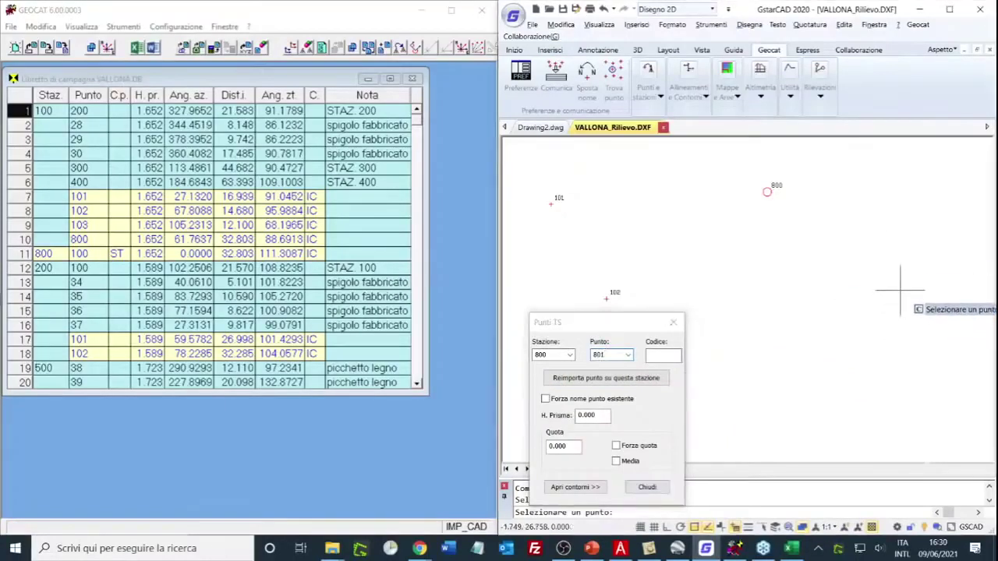
{"action": "left_click", "coordinate": [933, 155]}
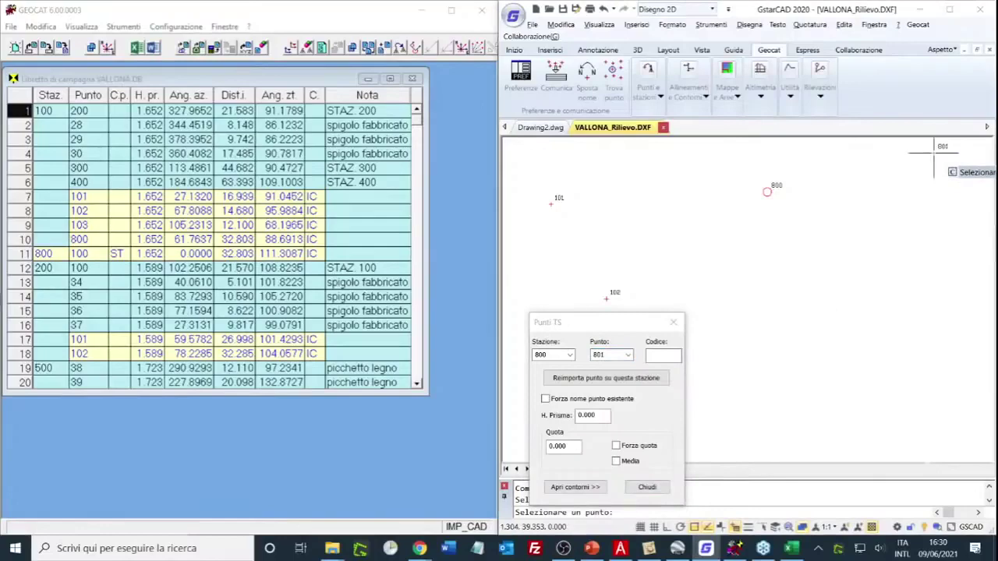
- Add total station points 802 and 803 southeast of station 800, close the Punti TS dialog, and enlarge the field book window downward
{"action": "left_click", "coordinate": [923, 298]}
{"action": "left_click", "coordinate": [840, 379]}
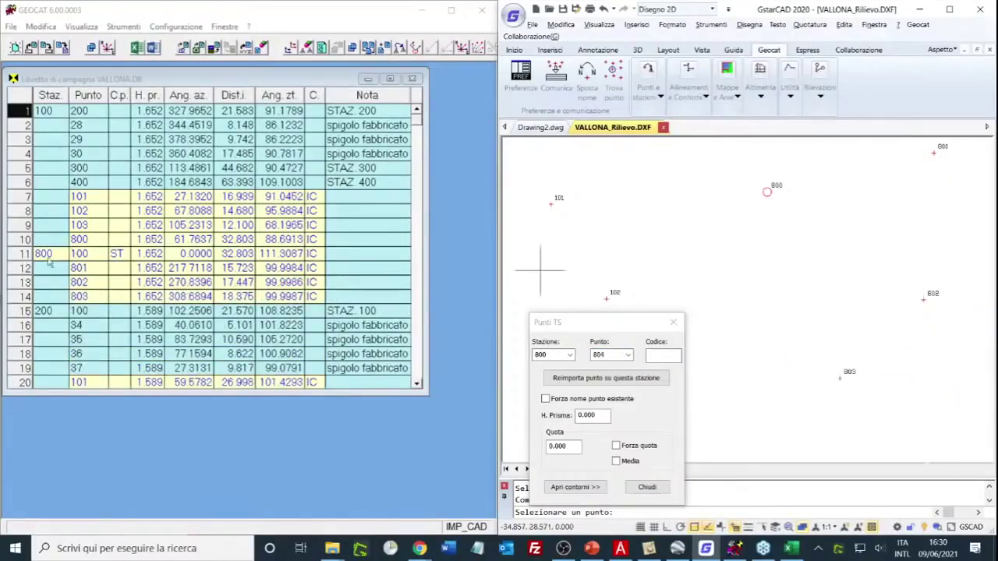
{"action": "left_click", "coordinate": [638, 489]}
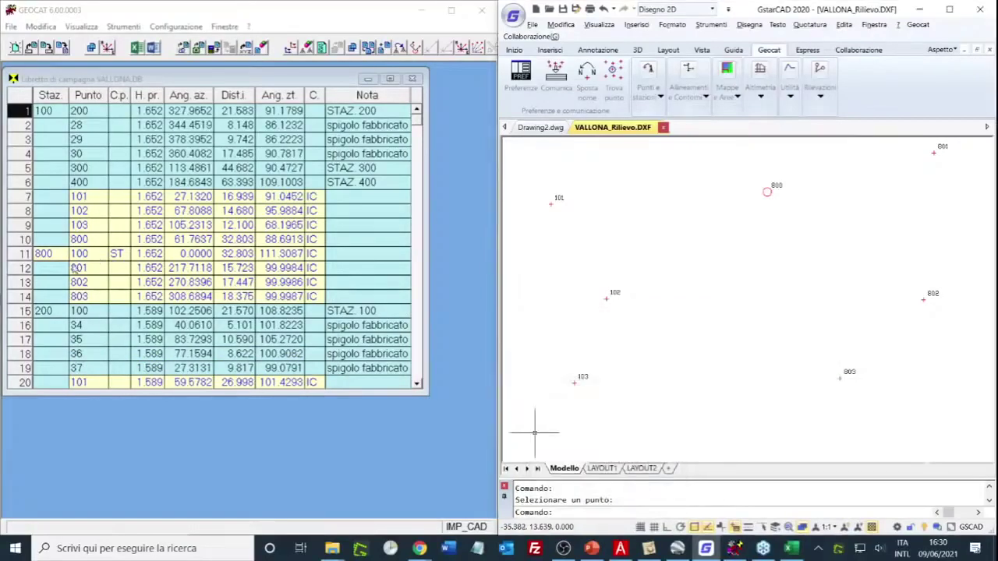
{"action": "left_click_drag", "start_coordinate": [257, 396], "coordinate": [270, 481]}
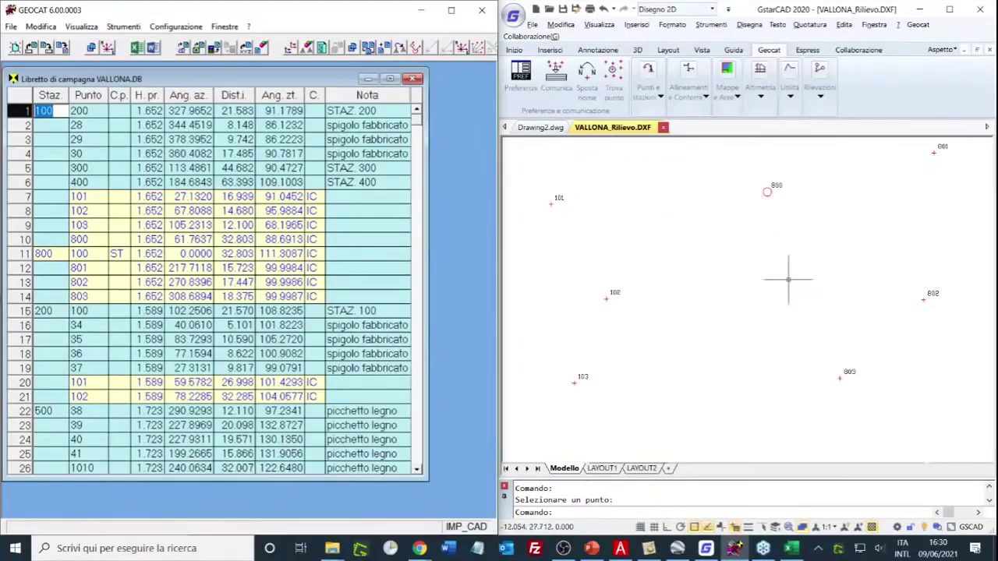
- Use Sposta Punti to move point 102 northeast toward station 800, to a spot east of point 101
{"action": "scroll", "coordinate": [704, 287], "scroll_direction": "down", "scroll_amount": 2}
{"action": "scroll", "coordinate": [704, 286], "scroll_direction": "up", "scroll_amount": 2}
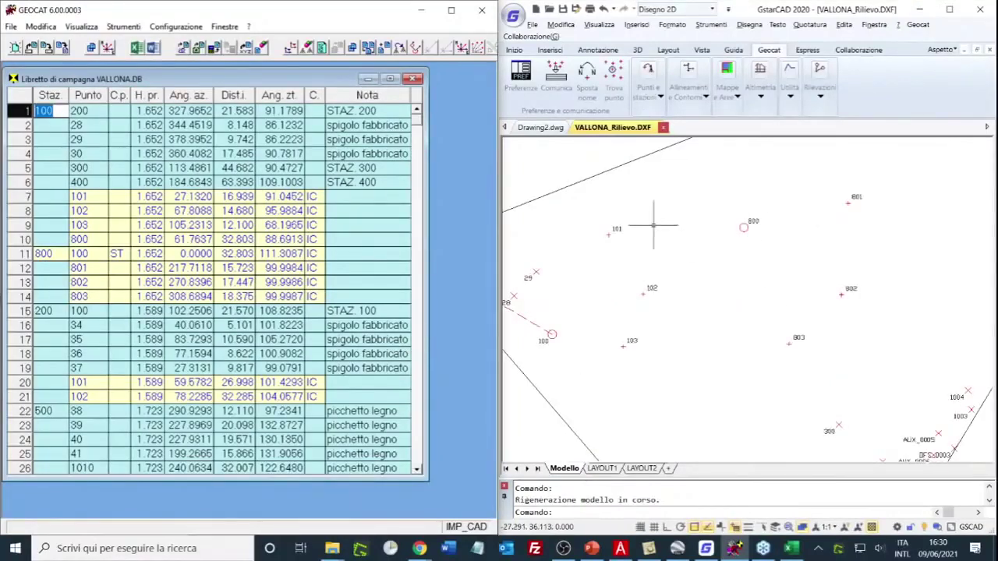
{"action": "scroll", "coordinate": [617, 229], "scroll_direction": "up", "scroll_amount": 2}
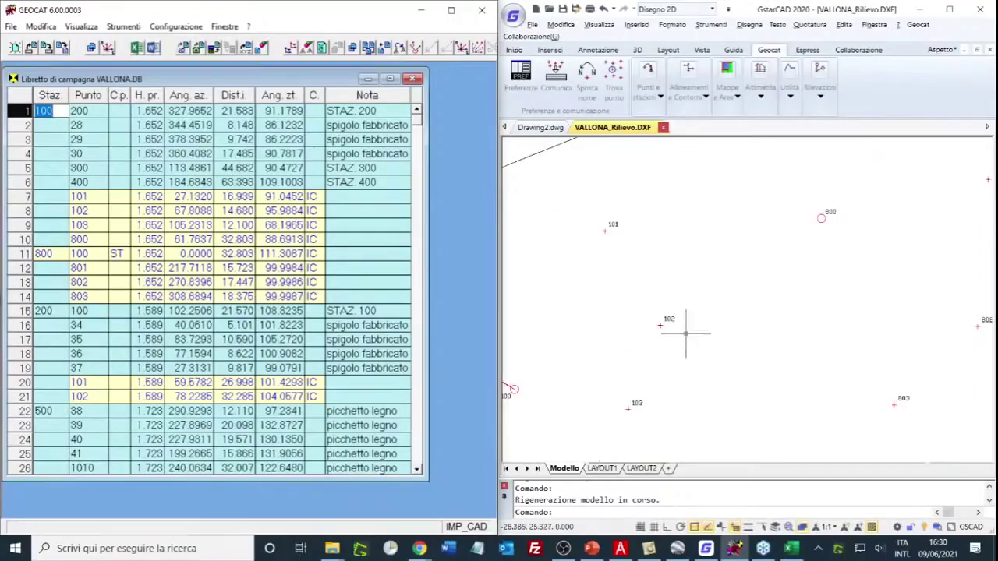
{"action": "left_click", "coordinate": [651, 98]}
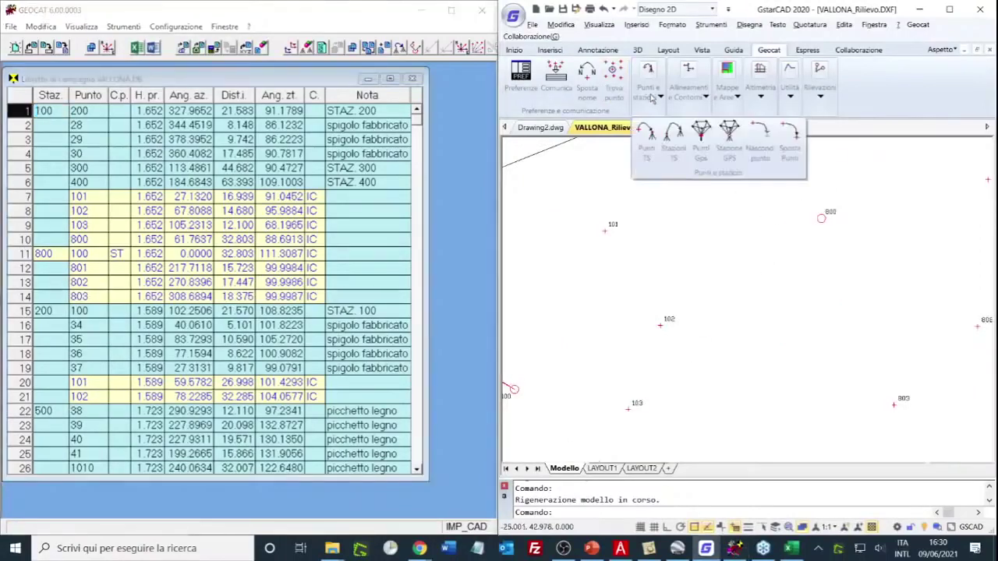
{"action": "left_click", "coordinate": [792, 154]}
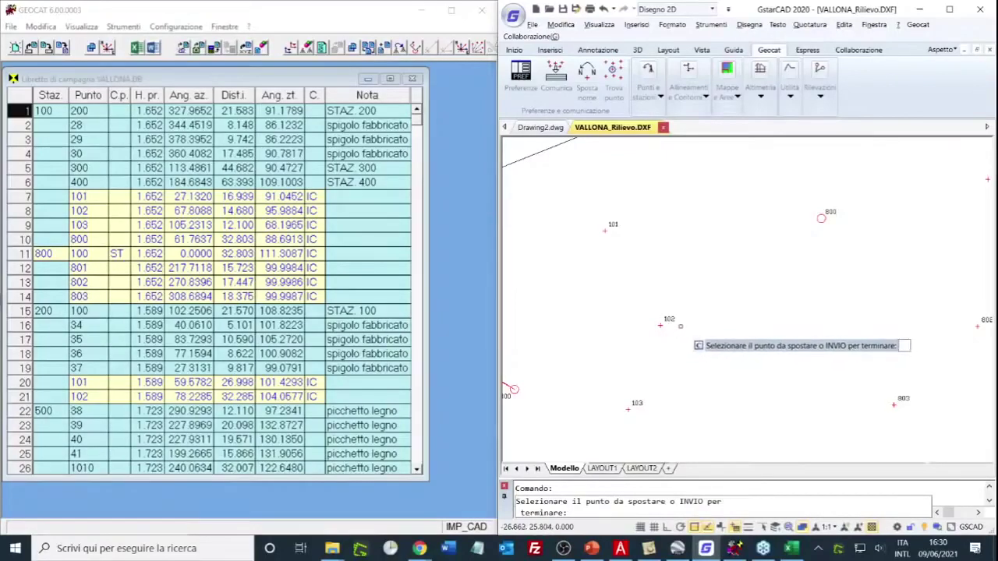
{"action": "left_click", "coordinate": [670, 320]}
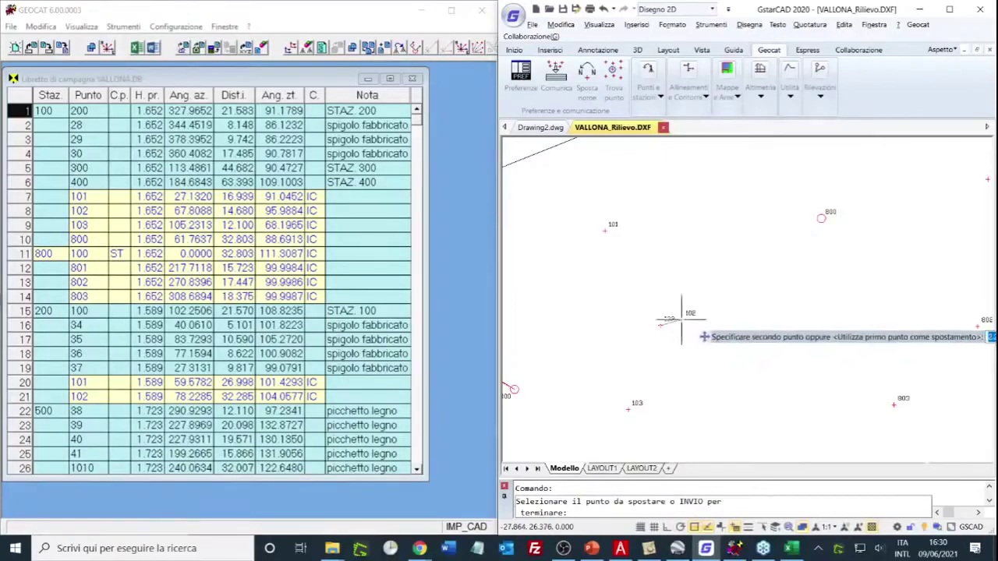
{"action": "left_click", "coordinate": [701, 255]}
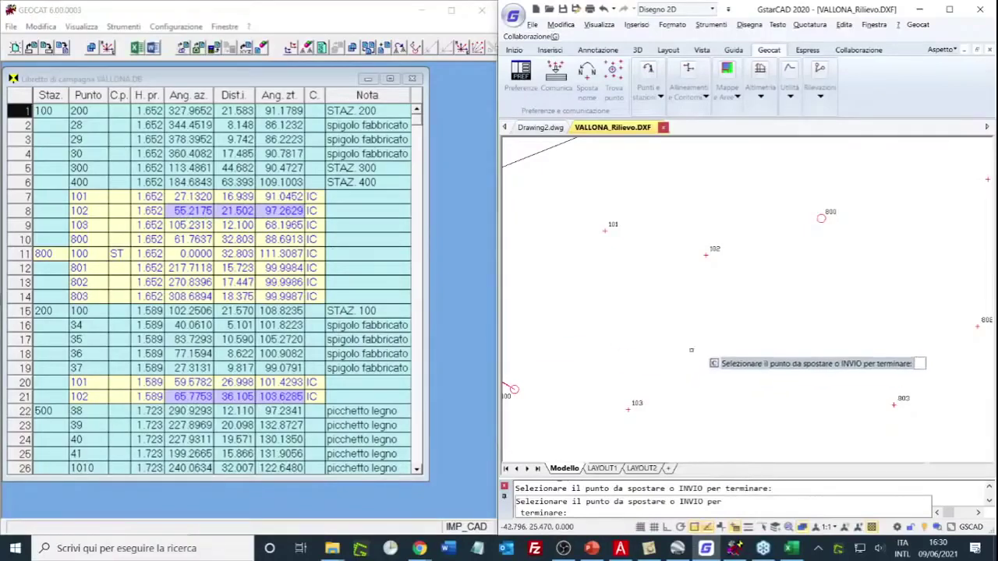
- Move point 102 again, back to a spot slightly northeast of its original location, and end the move command
{"action": "left_click", "coordinate": [711, 251]}
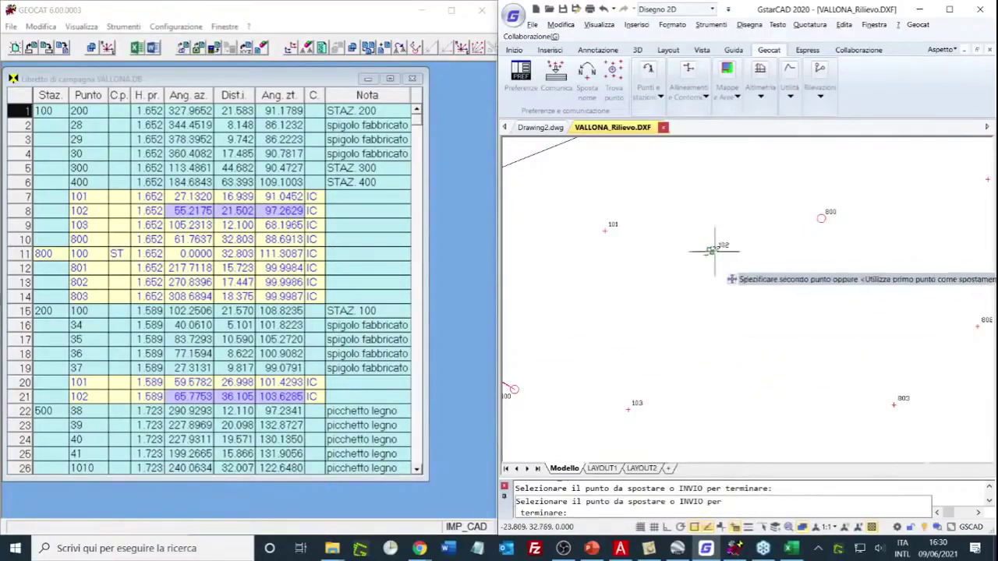
{"action": "left_click", "coordinate": [668, 297]}
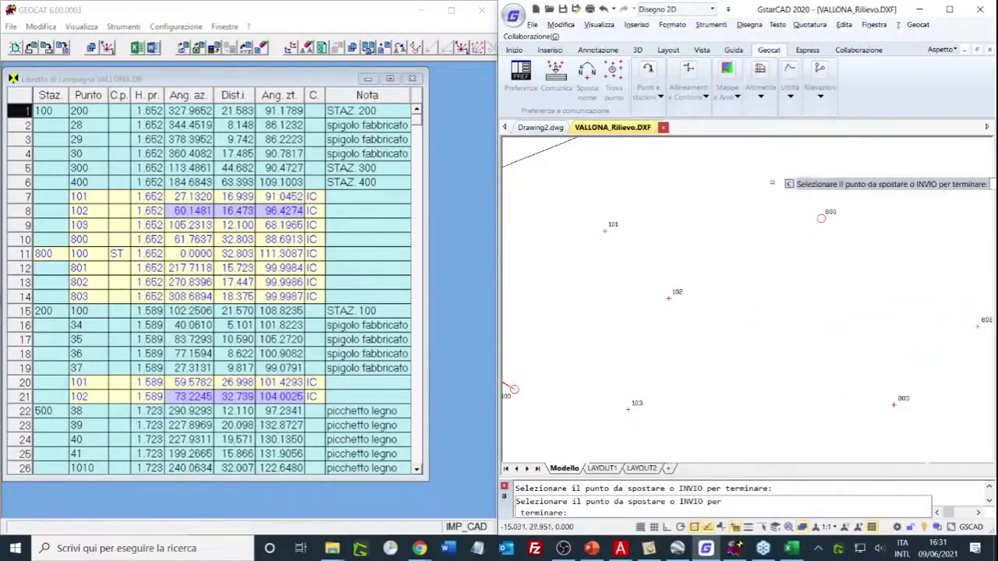
{"action": "key", "text": "Escape"}
- Show the observation lines of station 800 with Visualizza stazioni, and exit the command
{"action": "left_click", "coordinate": [820, 100]}
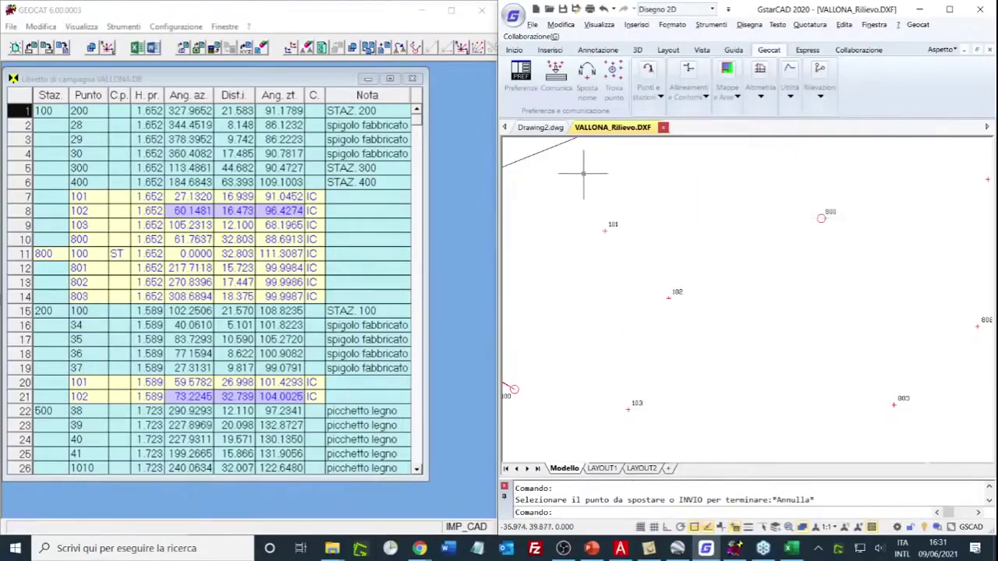
{"action": "left_click", "coordinate": [821, 98]}
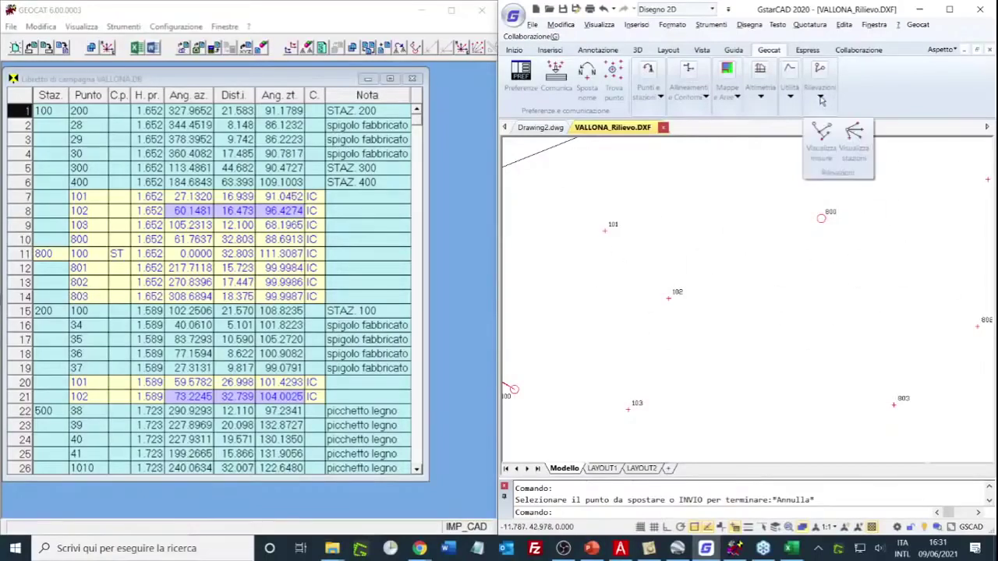
{"action": "left_click", "coordinate": [855, 143]}
{"action": "left_click", "coordinate": [822, 218]}
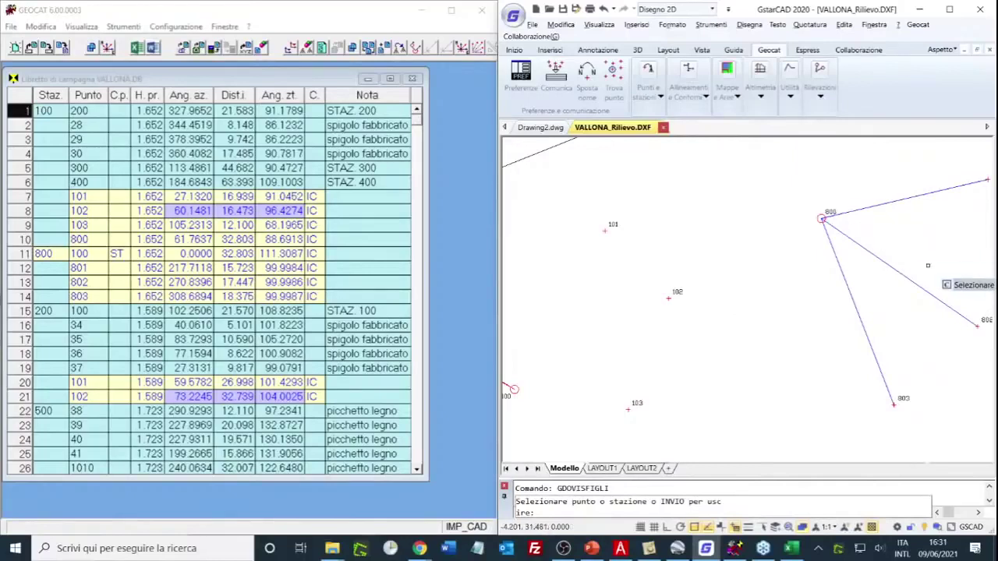
{"action": "key", "text": "Escape"}
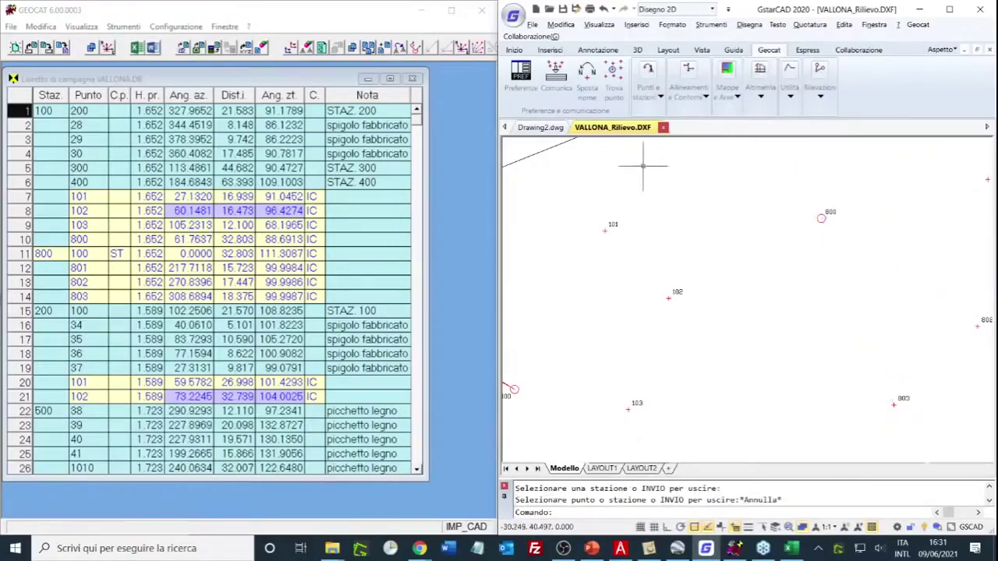
- In Punti TS, choose station 800 and reimport point 101 on that station
{"action": "left_click", "coordinate": [648, 90]}
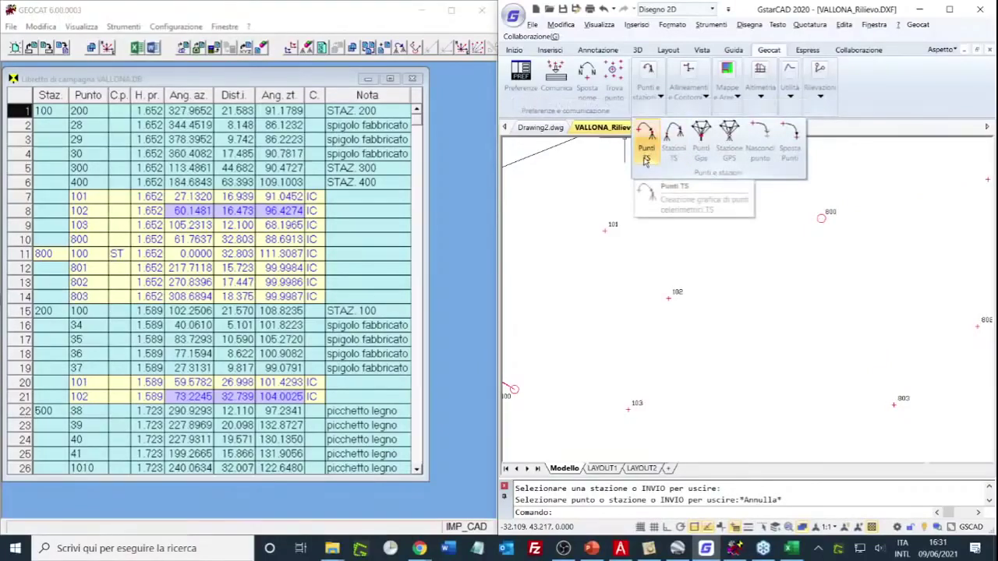
{"action": "left_click", "coordinate": [647, 140]}
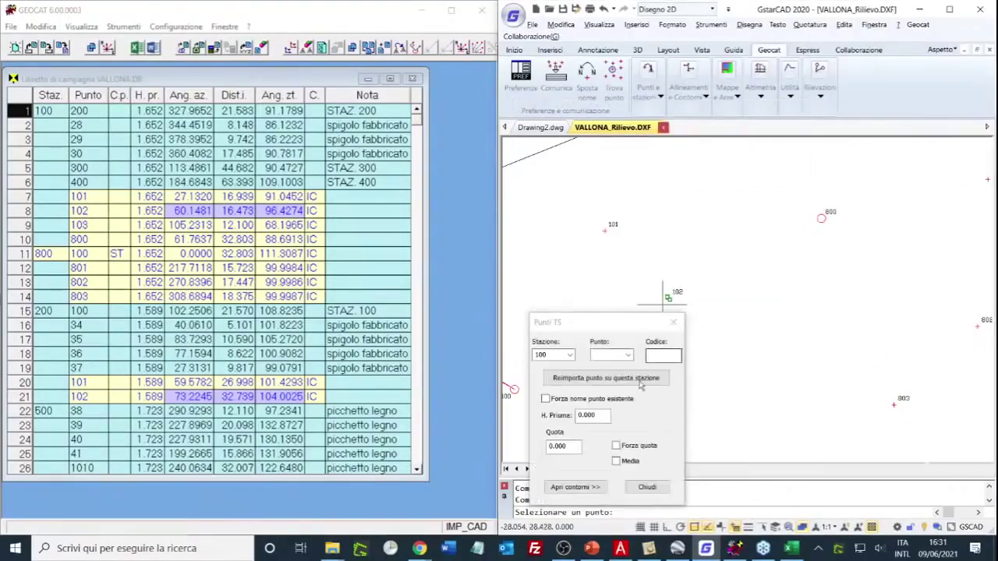
{"action": "left_click", "coordinate": [570, 355]}
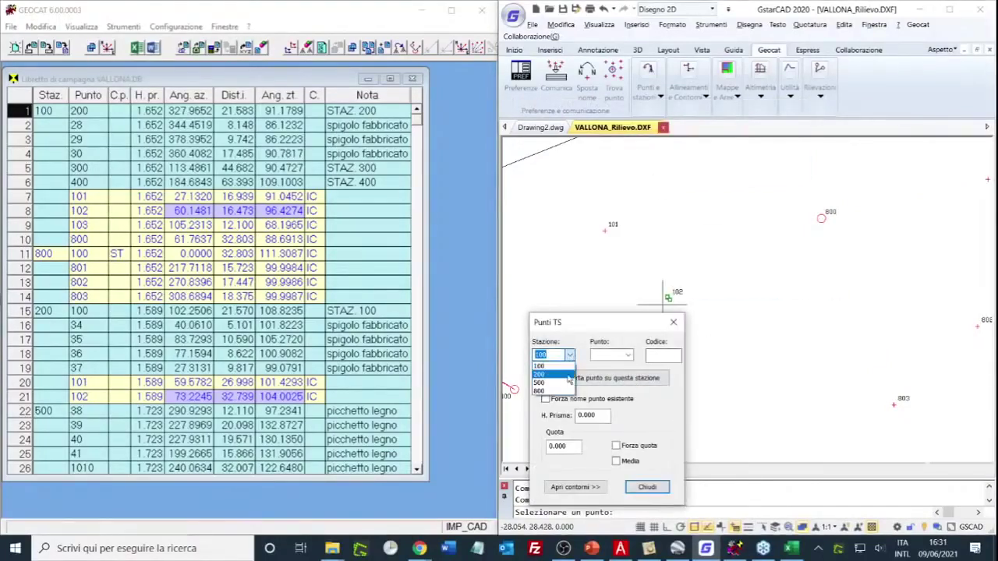
{"action": "left_click", "coordinate": [565, 381]}
{"action": "left_click_drag", "start_coordinate": [623, 325], "coordinate": [827, 345]}
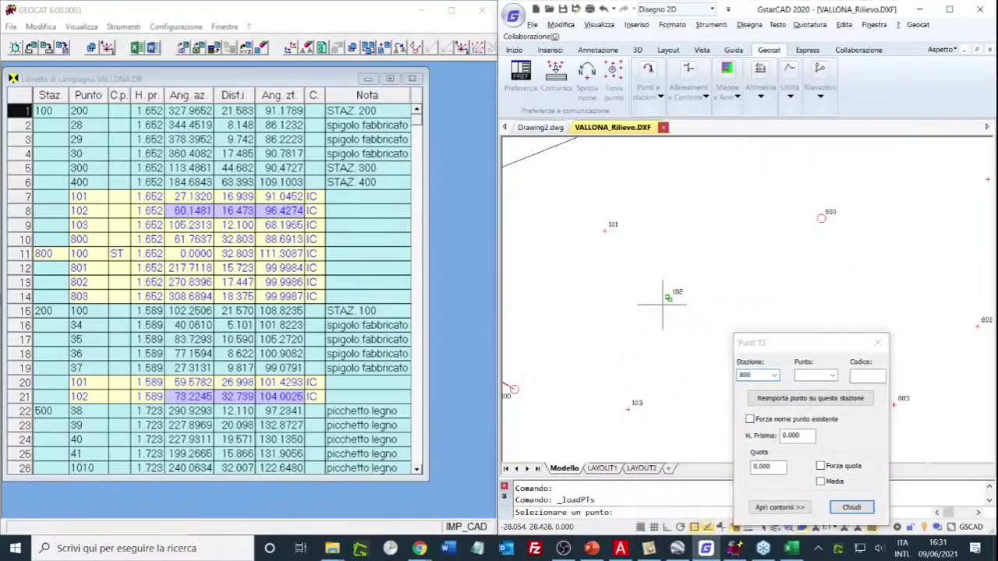
{"action": "left_click", "coordinate": [803, 375]}
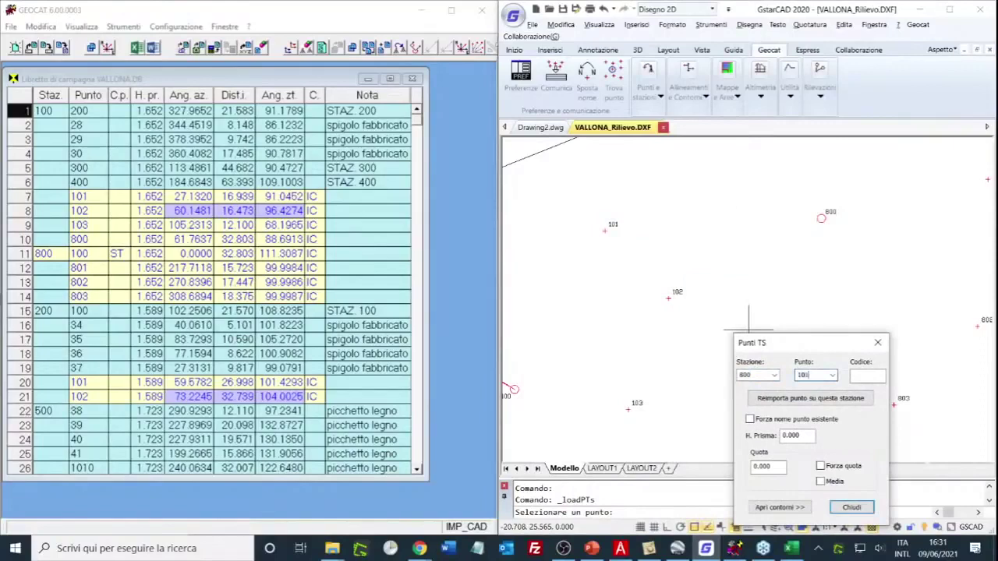
{"action": "left_click", "coordinate": [808, 399]}
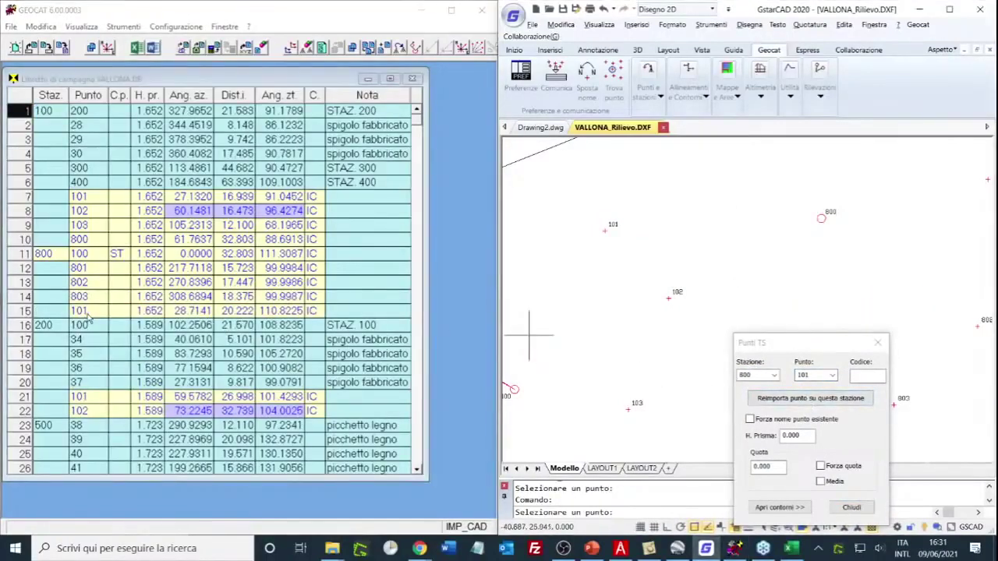
- Reimport point 102 on station 800 as well, and close the Punti TS dialog
{"action": "left_click", "coordinate": [816, 375]}
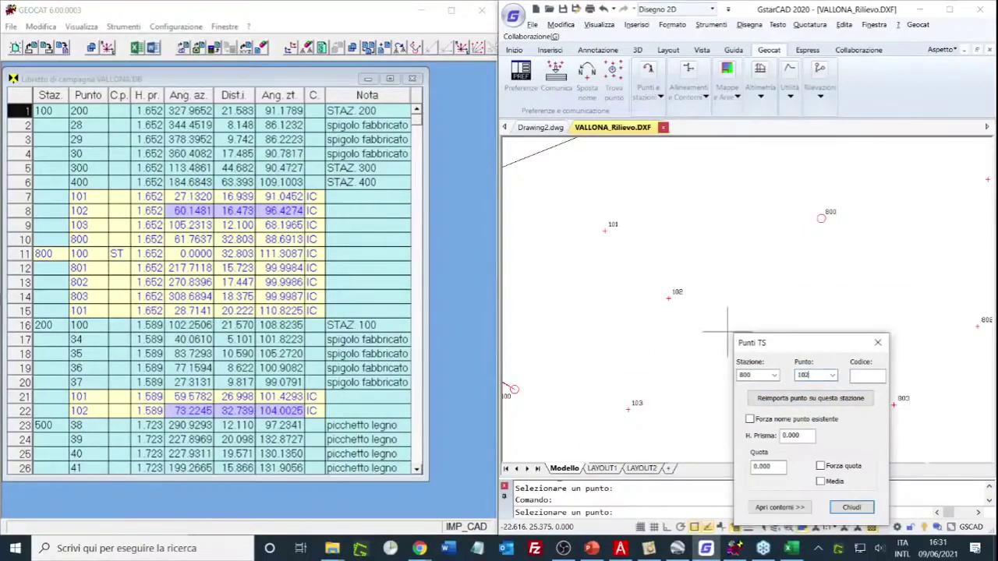
{"action": "left_click", "coordinate": [820, 401]}
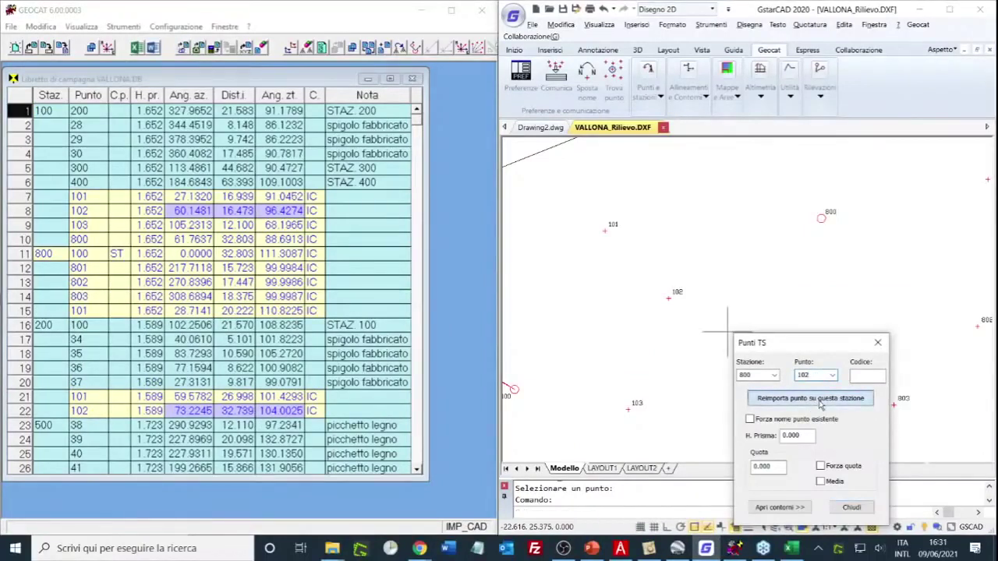
{"action": "left_click", "coordinate": [851, 507]}
- Display the sight lines of station 800 again to check the reimported points 101 and 102
{"action": "left_click", "coordinate": [822, 100]}
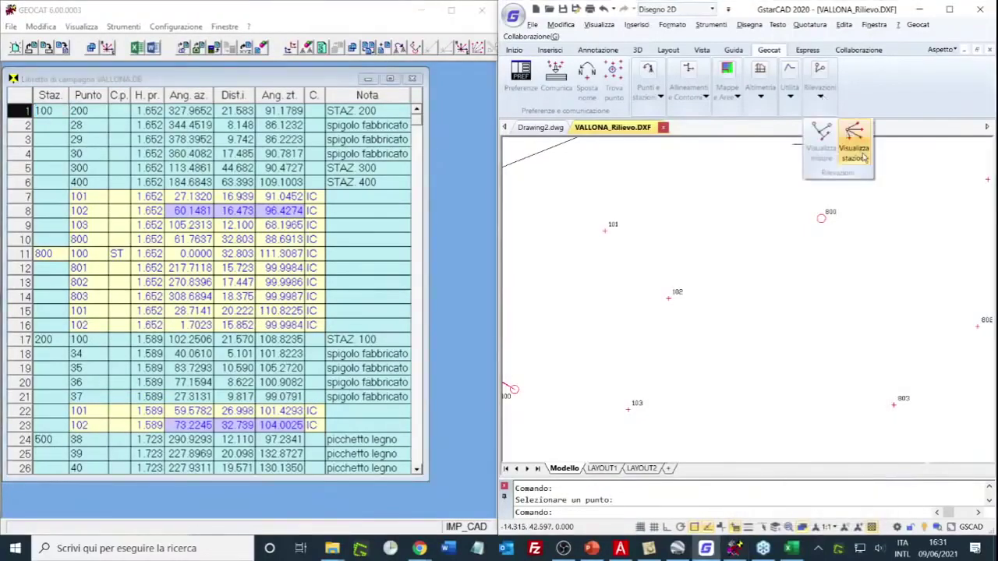
{"action": "left_click", "coordinate": [850, 143]}
{"action": "left_click", "coordinate": [822, 219]}
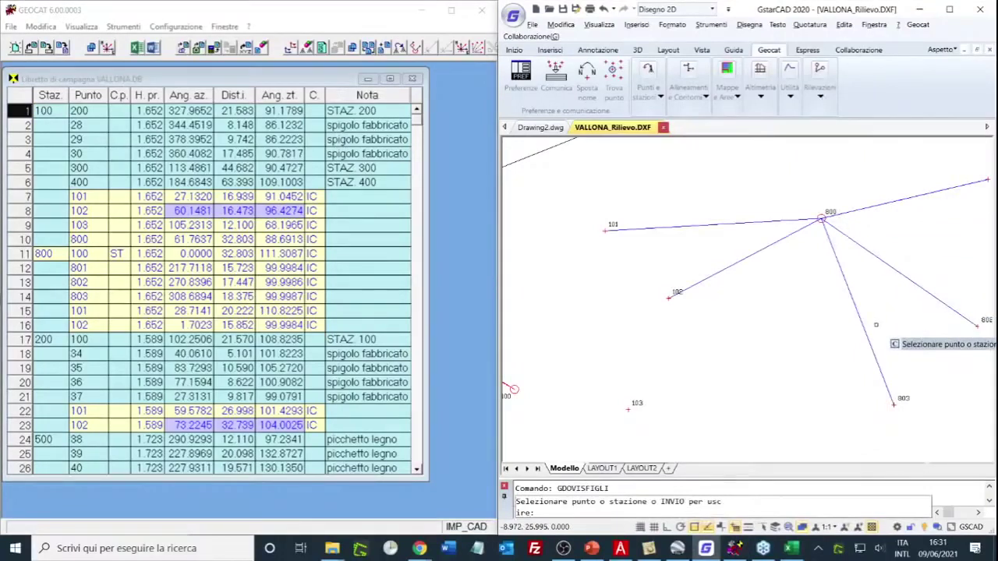
{"action": "key", "text": "Return"}
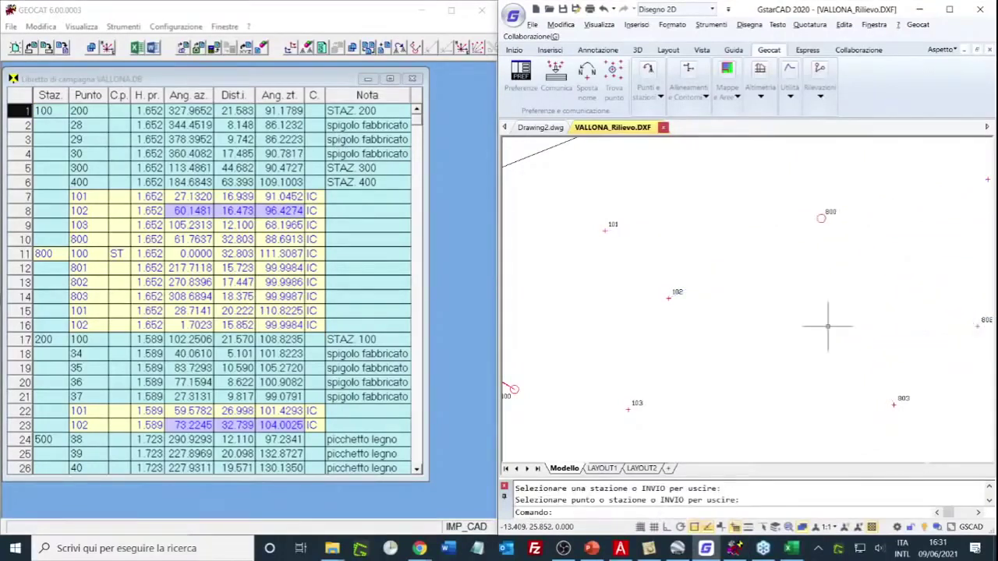
- Move station 800 with Sposta Punti to a new position directly east of point 802
{"action": "mouse_move", "coordinate": [806, 325]}
{"action": "left_mouse_down"}
{"action": "mouse_move", "coordinate": [824, 301]}
{"action": "mouse_move", "coordinate": [857, 288]}
{"action": "left_mouse_up"}
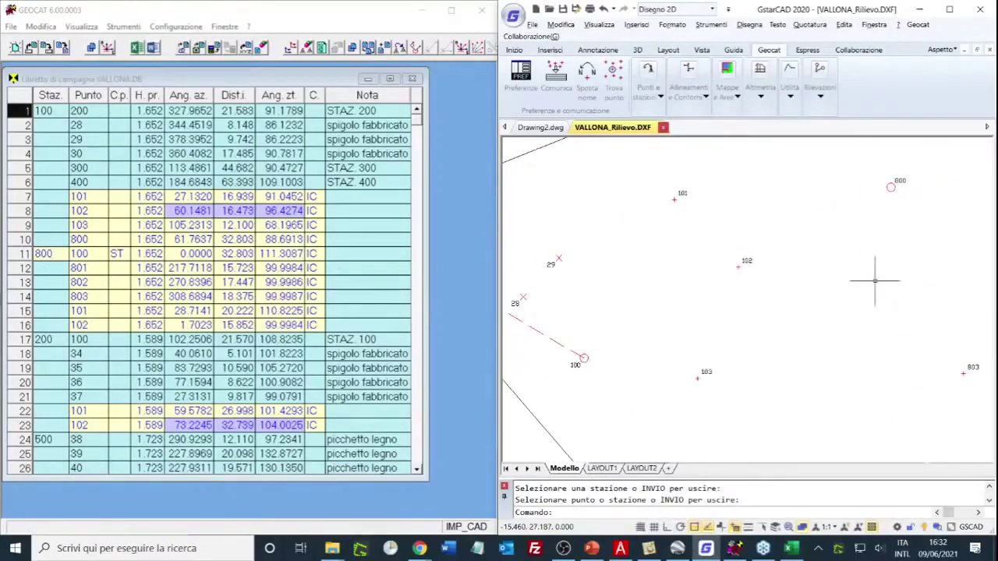
{"action": "left_click_drag", "start_coordinate": [875, 281], "coordinate": [745, 349]}
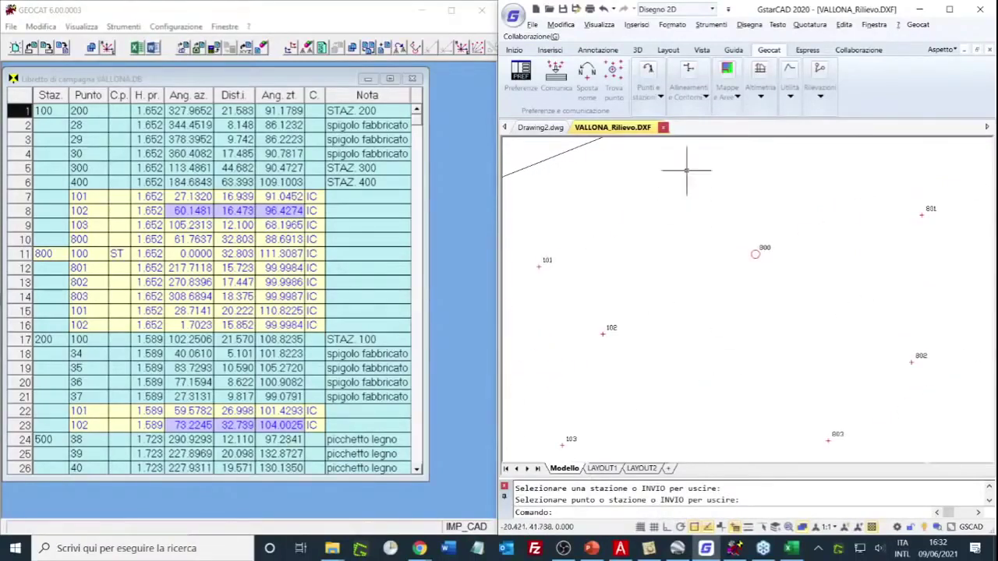
{"action": "left_click", "coordinate": [649, 99]}
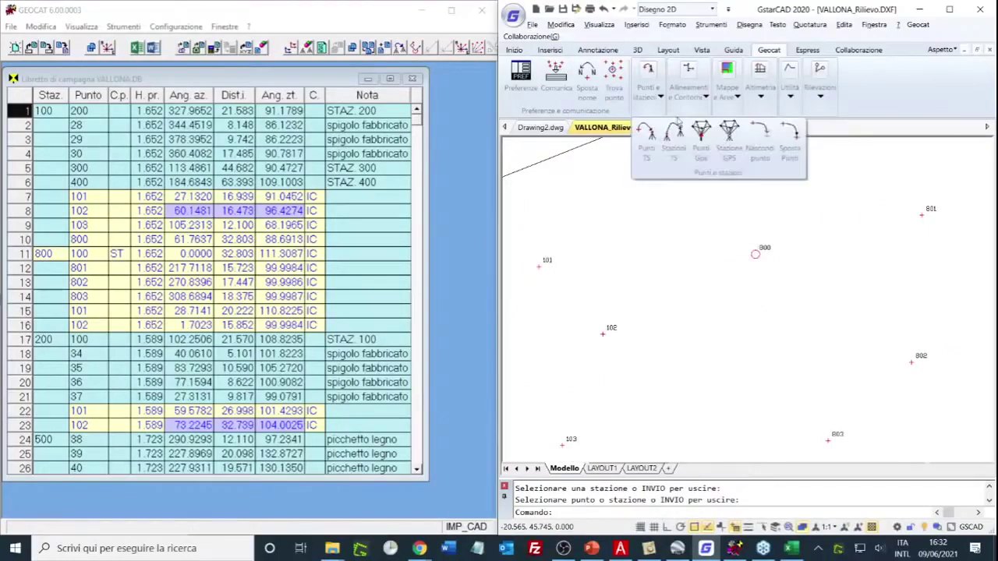
{"action": "left_click", "coordinate": [790, 140]}
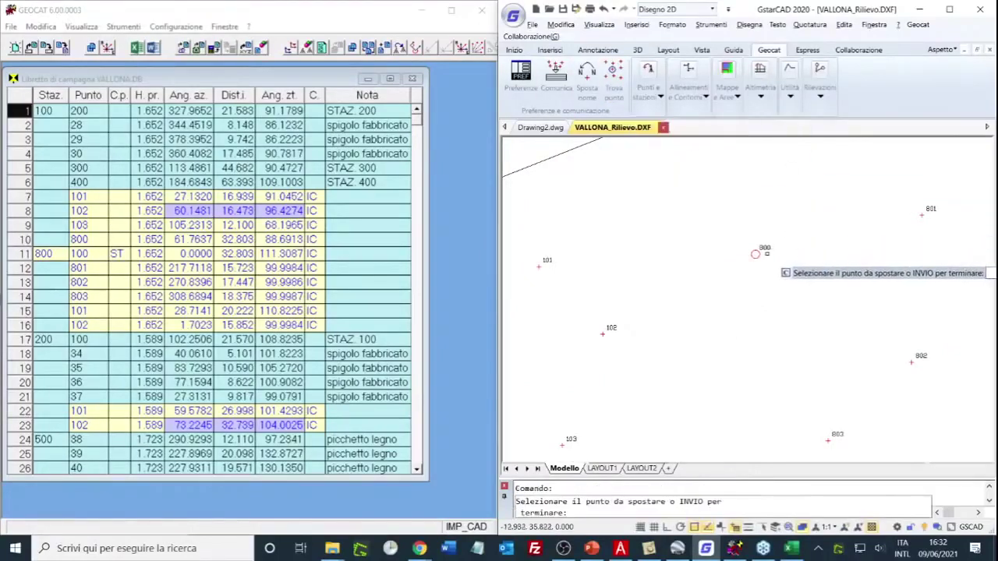
{"action": "left_click", "coordinate": [755, 253]}
{"action": "left_click_drag", "start_coordinate": [914, 292], "coordinate": [789, 296]}
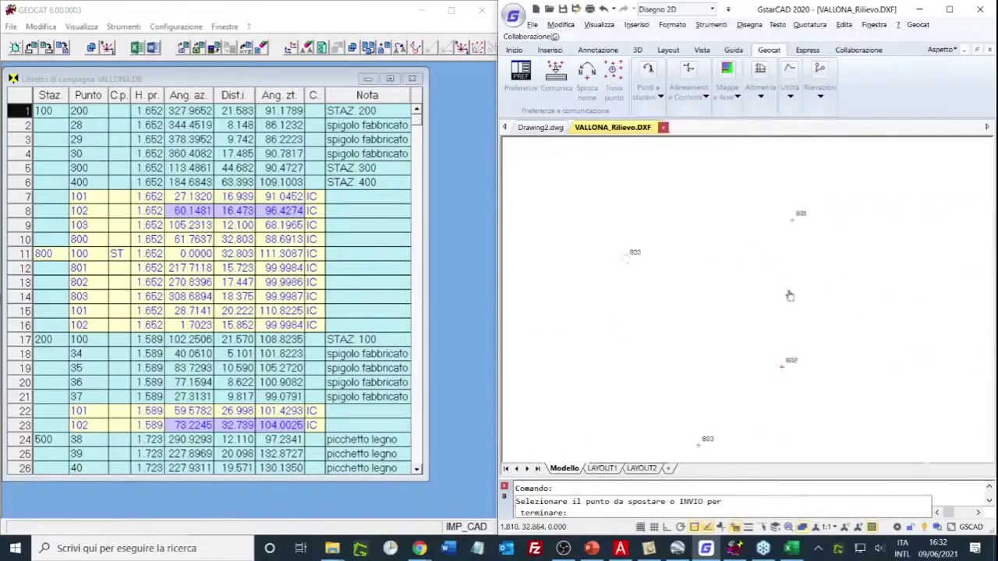
{"action": "left_click", "coordinate": [865, 367]}
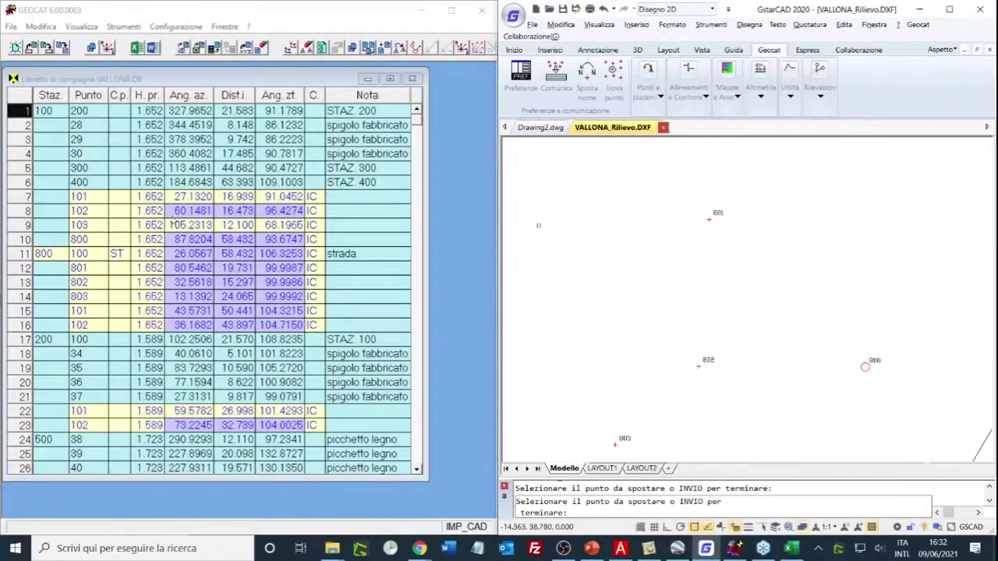
{"action": "scroll", "coordinate": [674, 267], "scroll_direction": "down", "scroll_amount": 4}
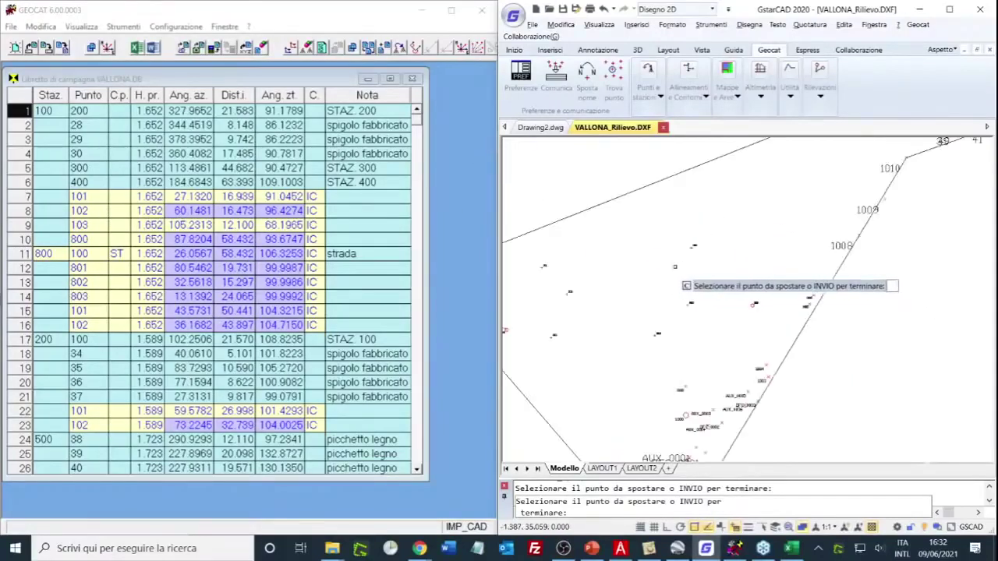
{"action": "scroll", "coordinate": [803, 295], "scroll_direction": "up", "scroll_amount": 4}
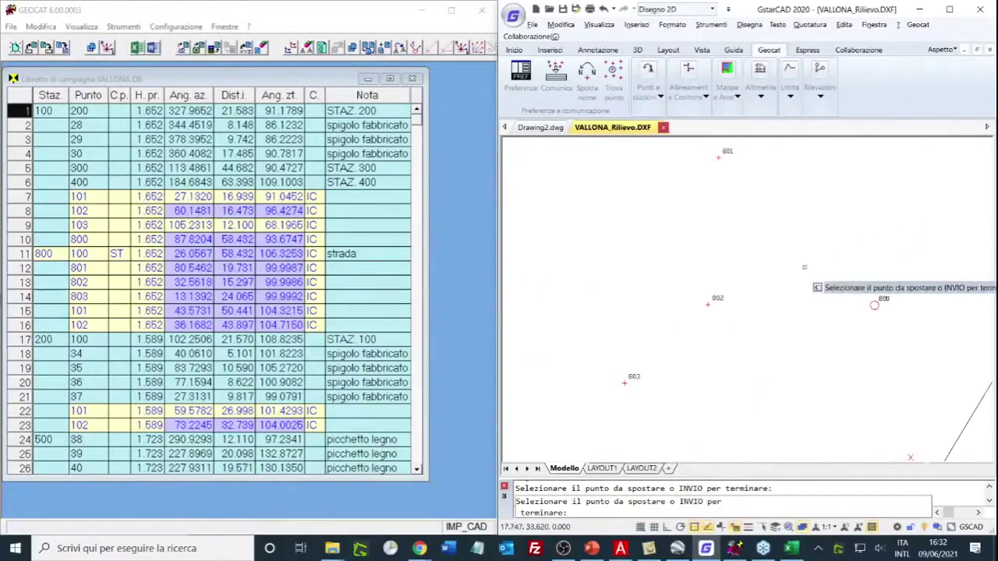
{"action": "left_click_drag", "start_coordinate": [681, 270], "coordinate": [755, 275]}
{"action": "scroll", "coordinate": [755, 274], "scroll_direction": "down", "scroll_amount": 3}
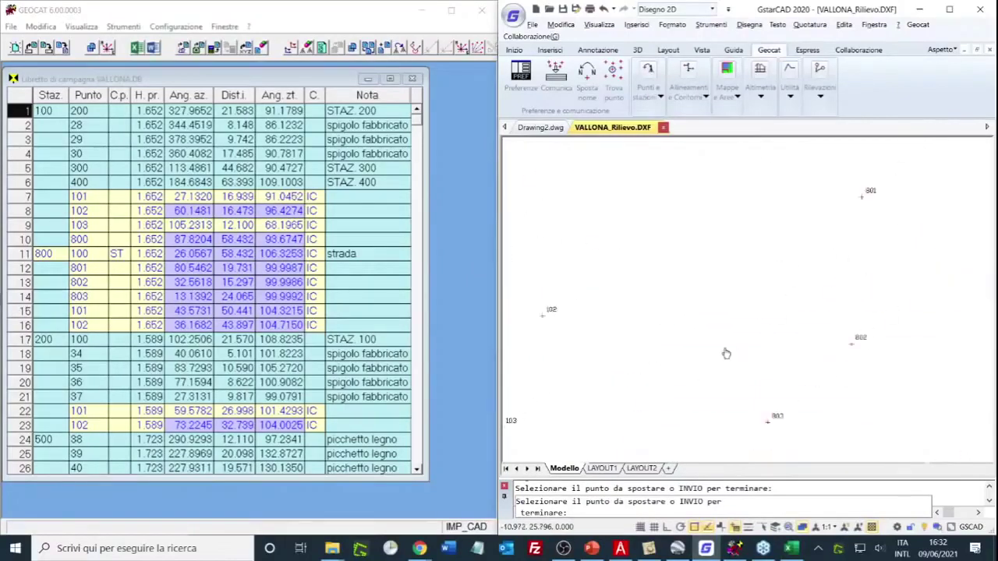
- Move station 100 to a new position northeast of point 102, between points 101 and 801, and end the Sposta Punti command
{"action": "left_click_drag", "start_coordinate": [684, 362], "coordinate": [744, 268]}
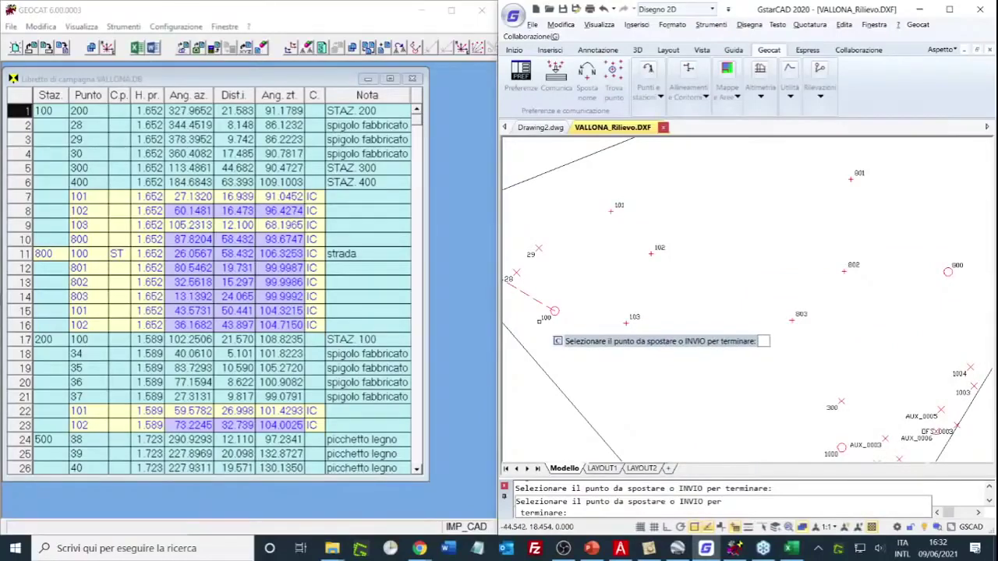
{"action": "left_click", "coordinate": [552, 312]}
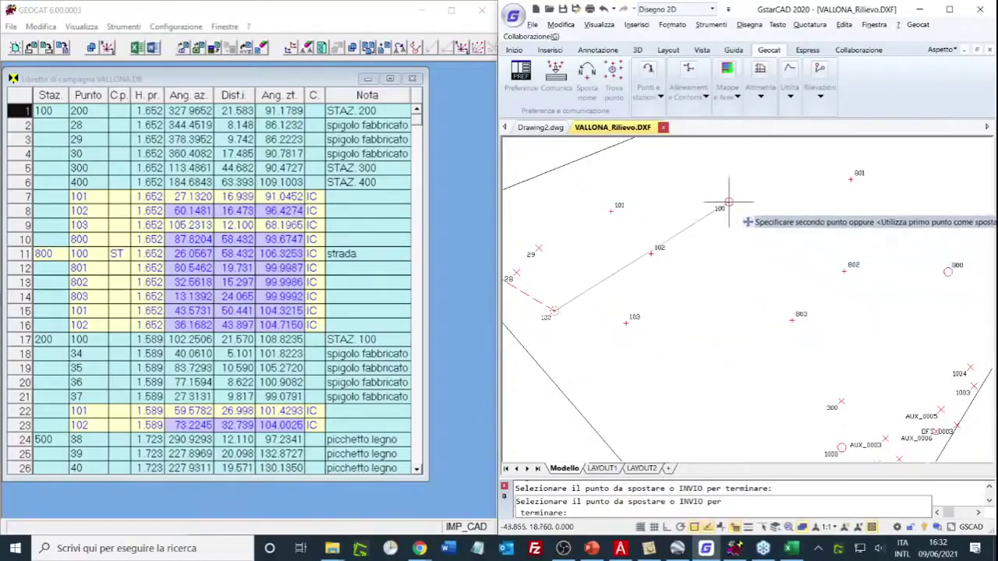
{"action": "left_click", "coordinate": [732, 213]}
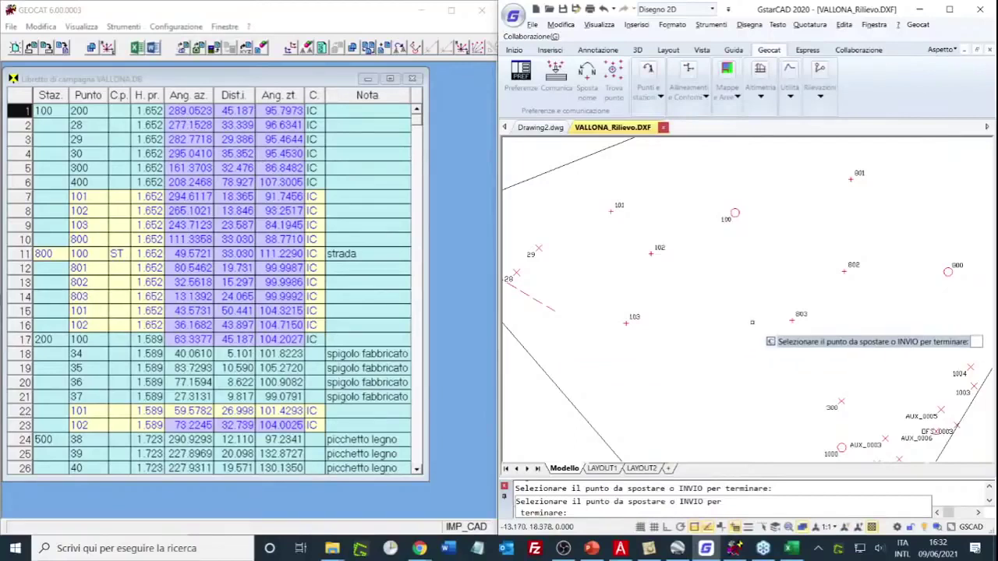
{"action": "left_click_drag", "start_coordinate": [637, 307], "coordinate": [666, 317]}
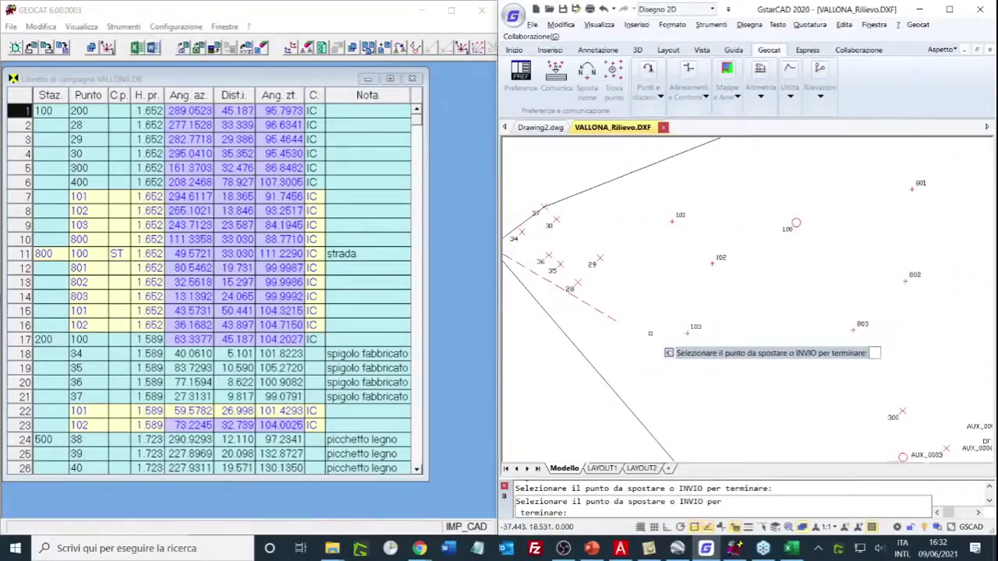
{"action": "key", "text": "Escape"}
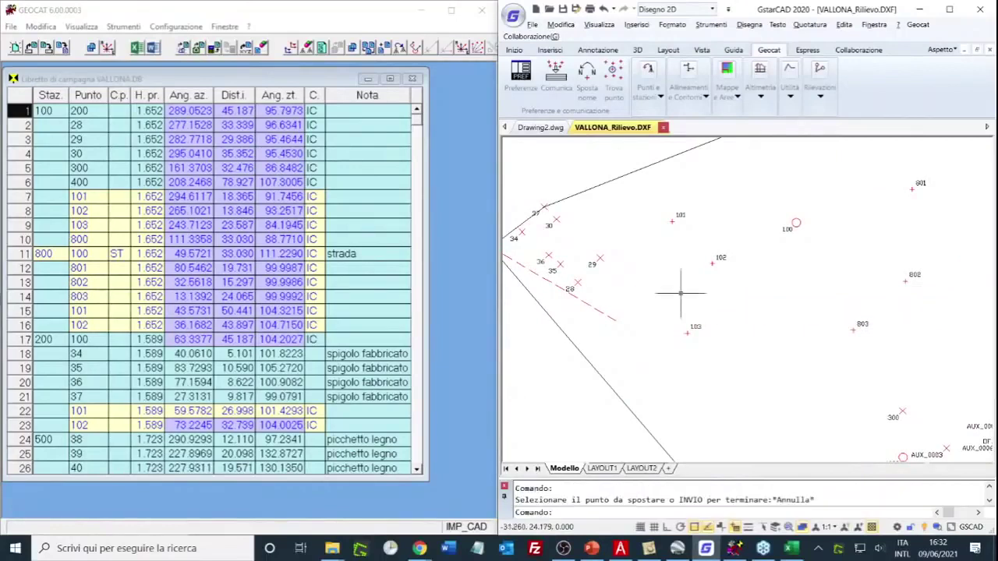
- Stretch the free end of one of the overlapping dashed lines from station 200 onto the relocated station 100
{"action": "left_click", "coordinate": [614, 318]}
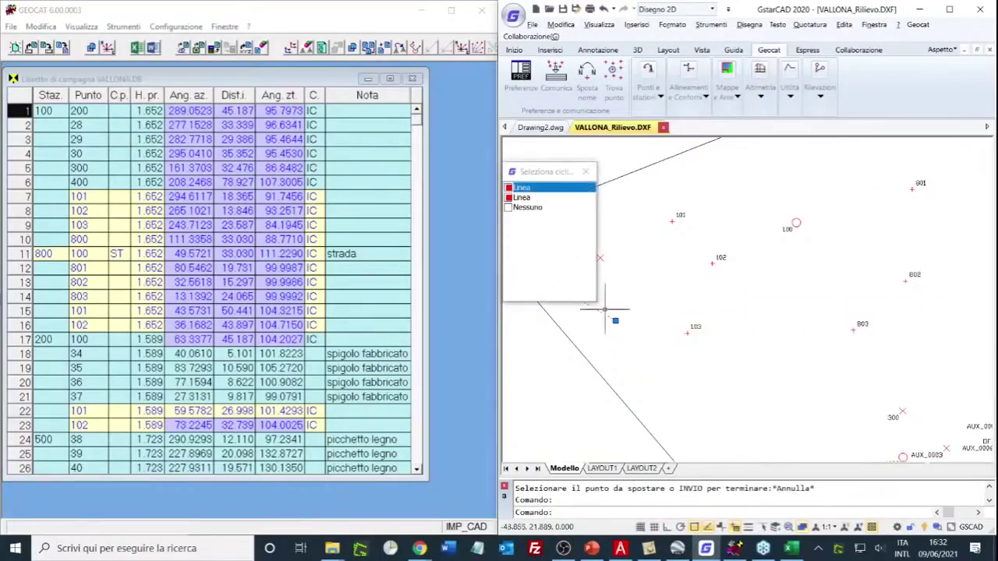
{"action": "left_click", "coordinate": [615, 320]}
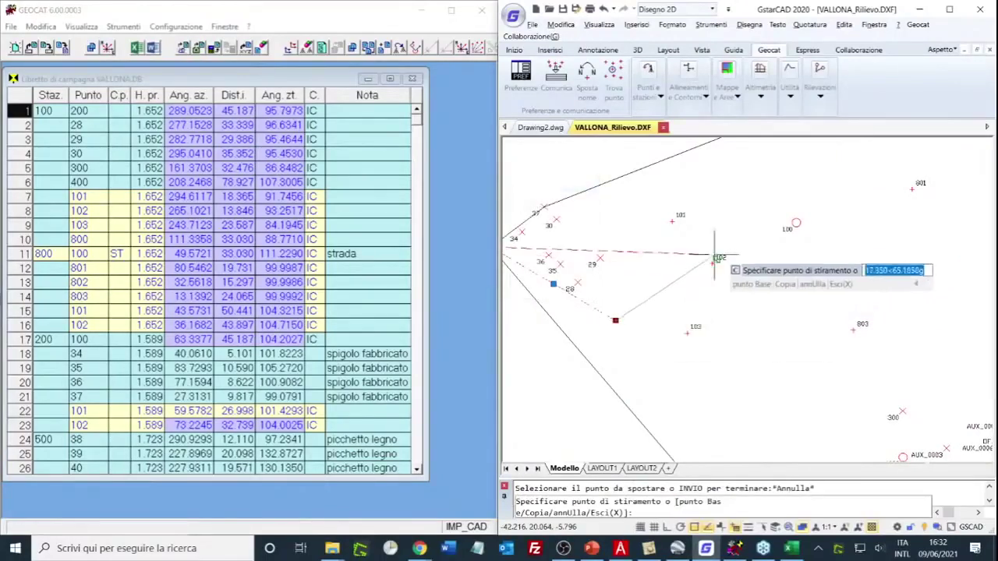
{"action": "left_click", "coordinate": [795, 223]}
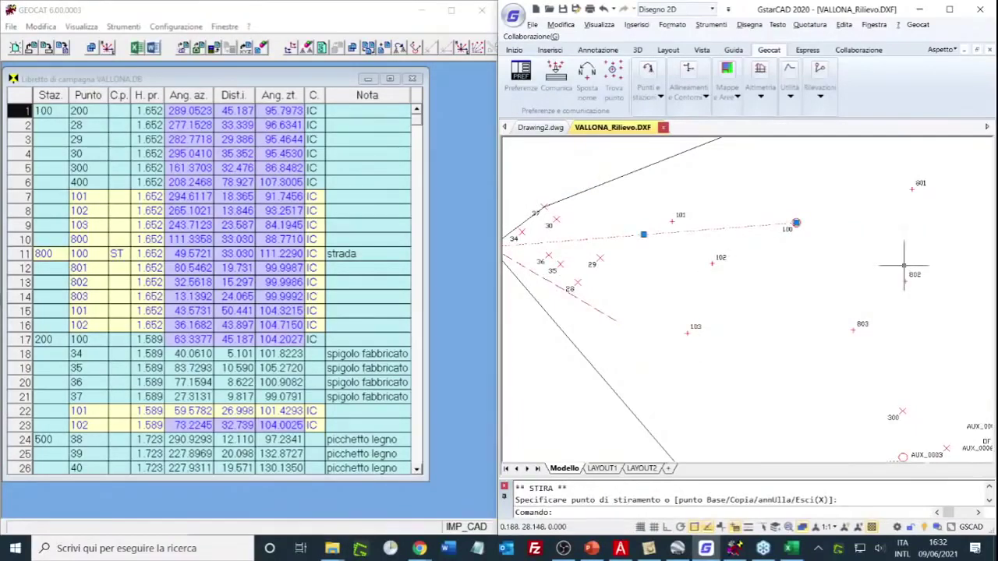
{"action": "key", "text": "Escape"}
- Delete the leftover dashed line that still runs from station 200 to the former location of station 100
{"action": "scroll", "coordinate": [831, 274], "scroll_direction": "down", "scroll_amount": 2}
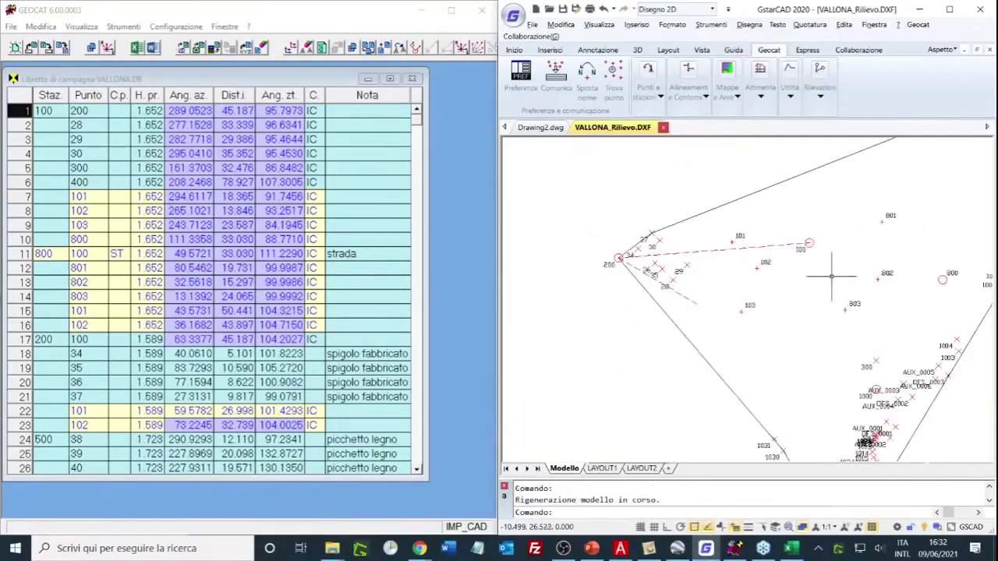
{"action": "left_click", "coordinate": [691, 303]}
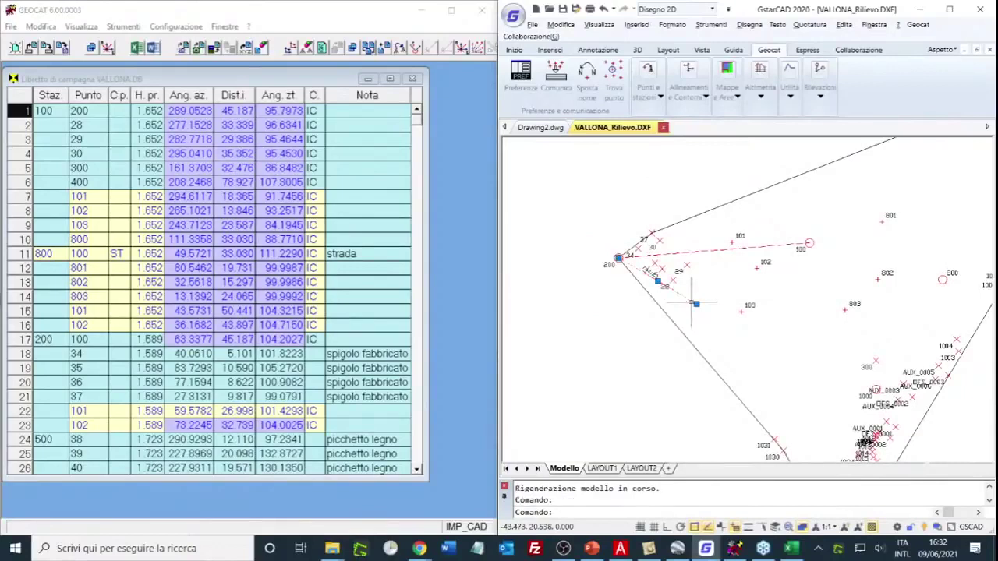
{"action": "key", "text": "Delete"}
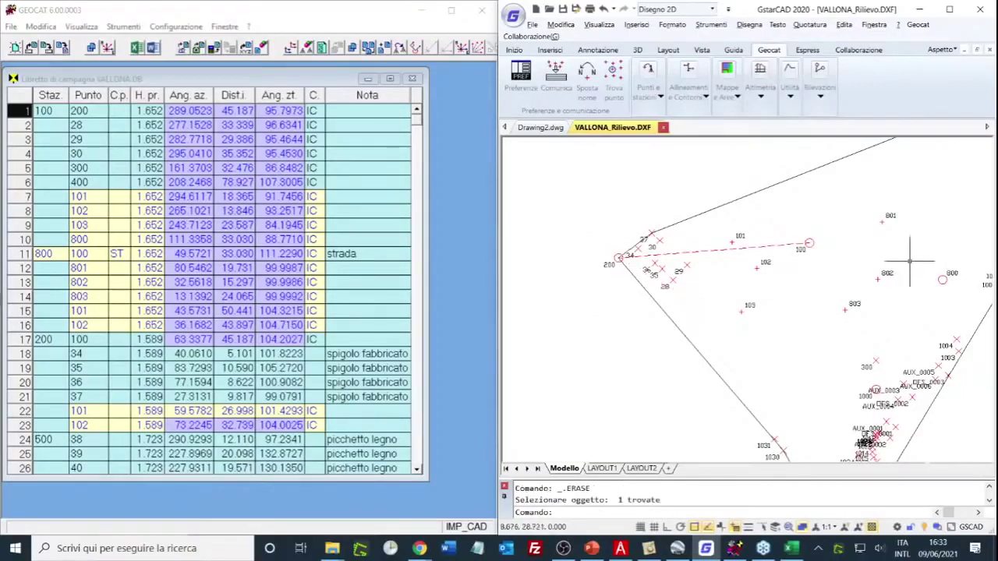
{"action": "left_click_drag", "start_coordinate": [900, 268], "coordinate": [784, 252]}
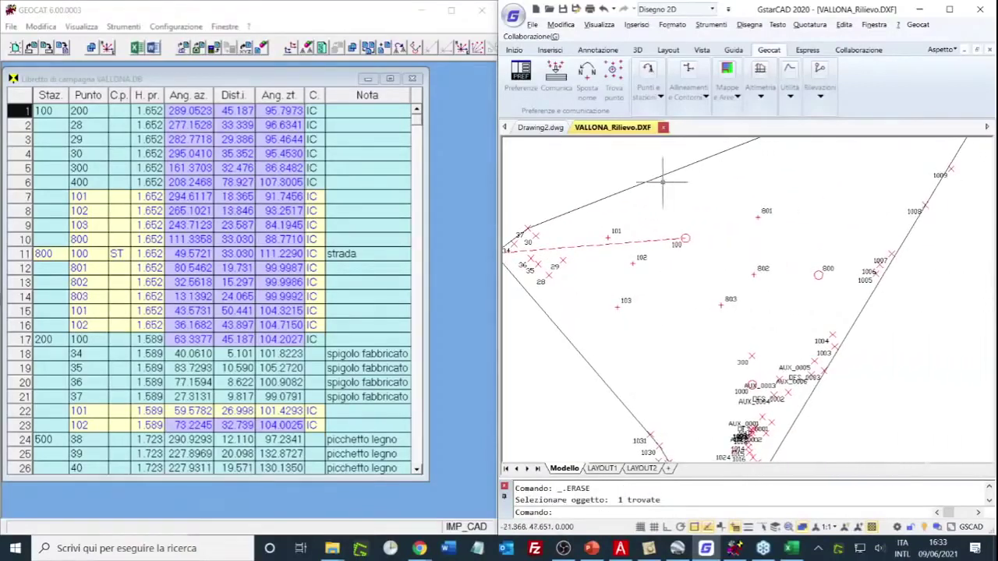
{"action": "left_click_drag", "start_coordinate": [707, 223], "coordinate": [722, 226]}
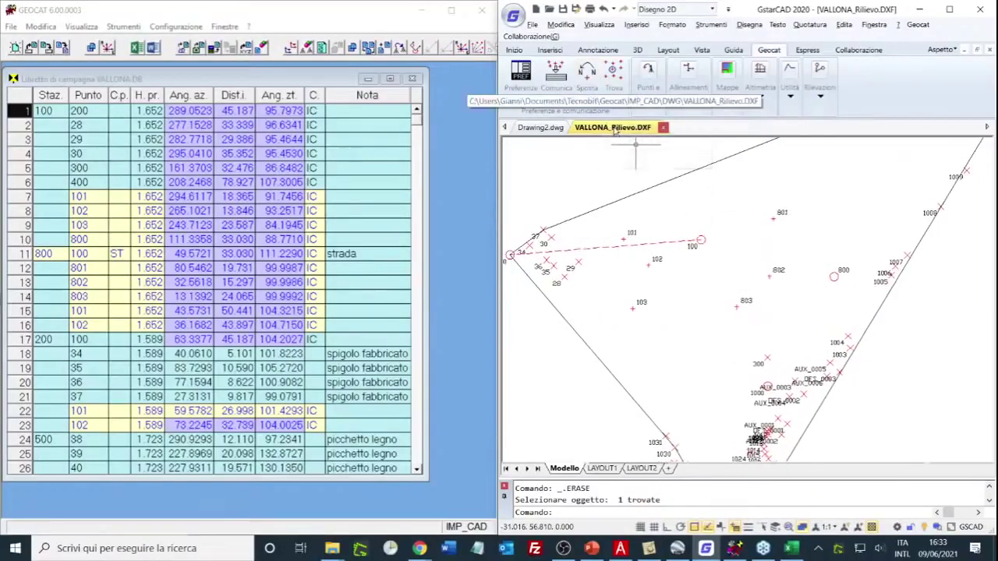
- Save the drawing as VALLONA_Rilievo.dwg in the DWG folder, replacing the existing file
{"action": "left_click", "coordinate": [564, 11]}
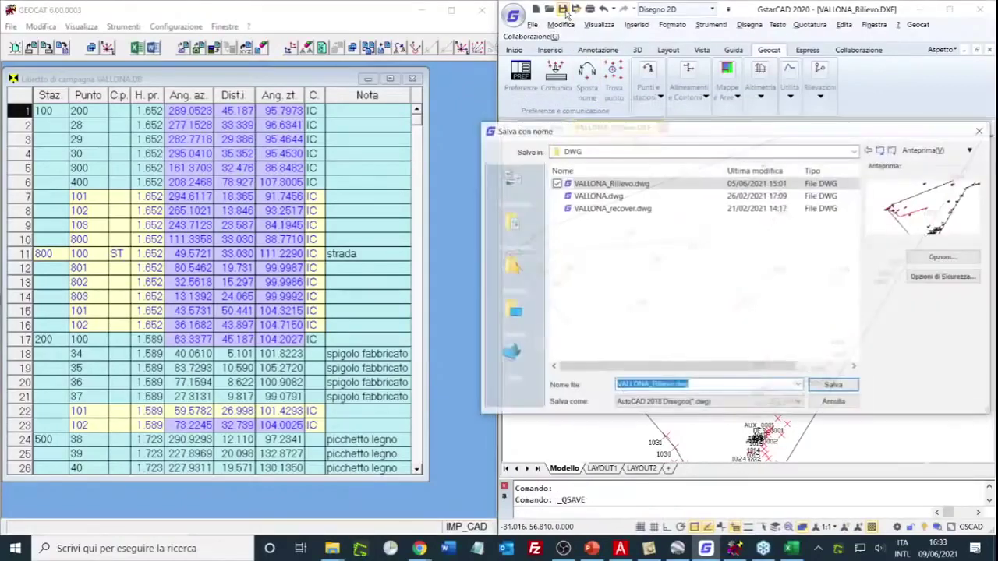
{"action": "left_click", "coordinate": [812, 385]}
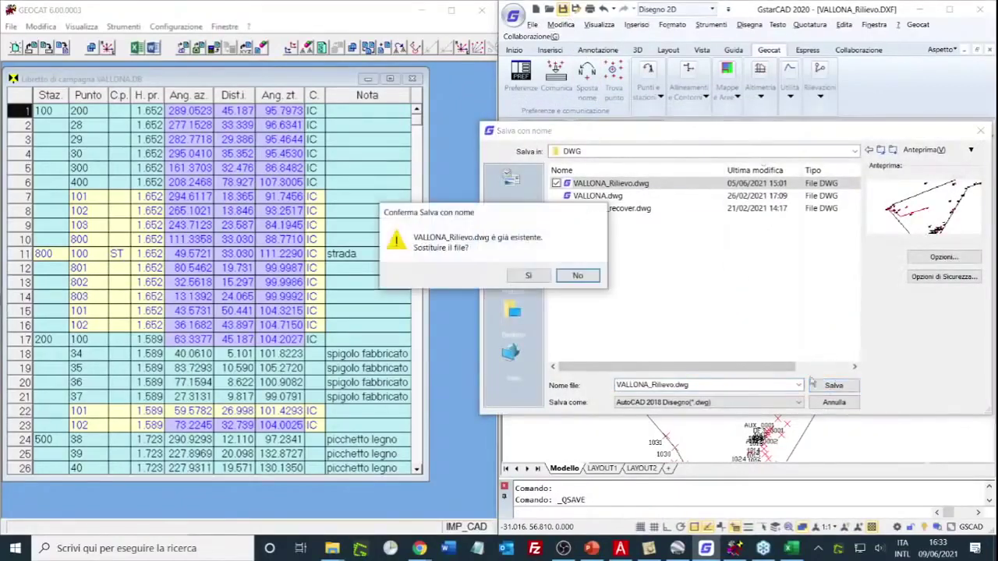
{"action": "left_click", "coordinate": [530, 278]}
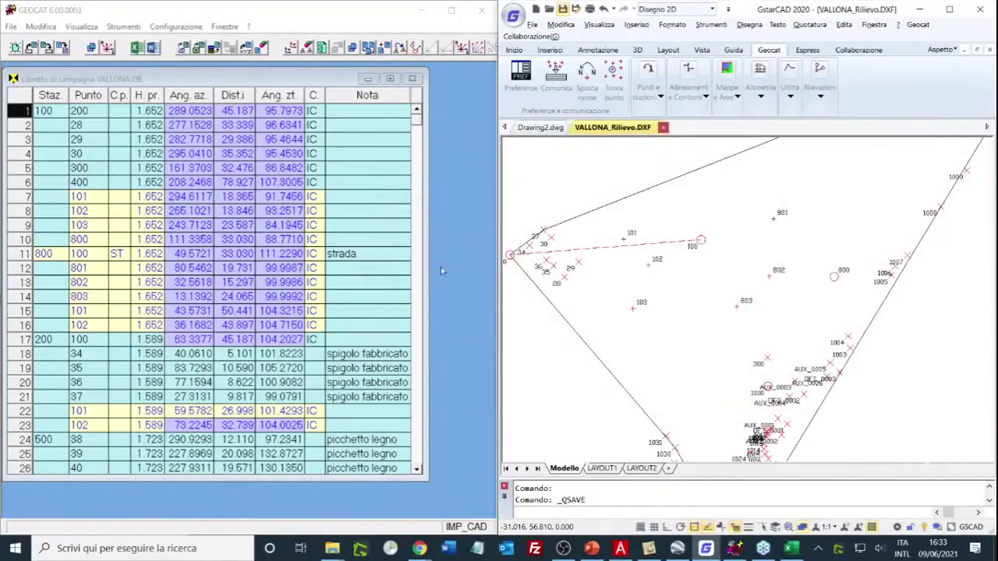
- From the GEOCAT field book, generate the Disegno CAD of the survey again as VALLONA_Rilievo.DXF
{"action": "right_click", "coordinate": [361, 290]}
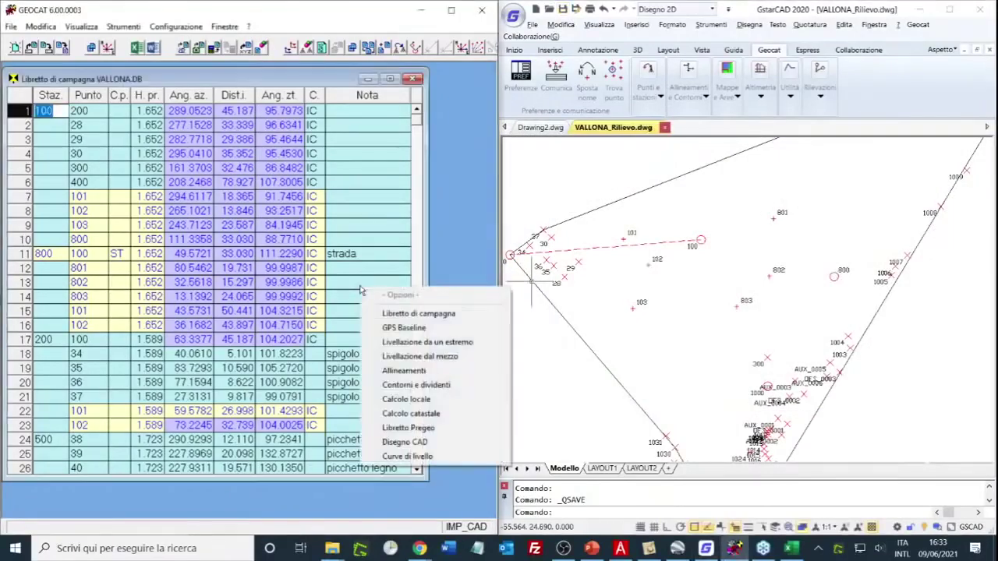
{"action": "left_click", "coordinate": [391, 444]}
{"action": "left_click", "coordinate": [419, 453]}
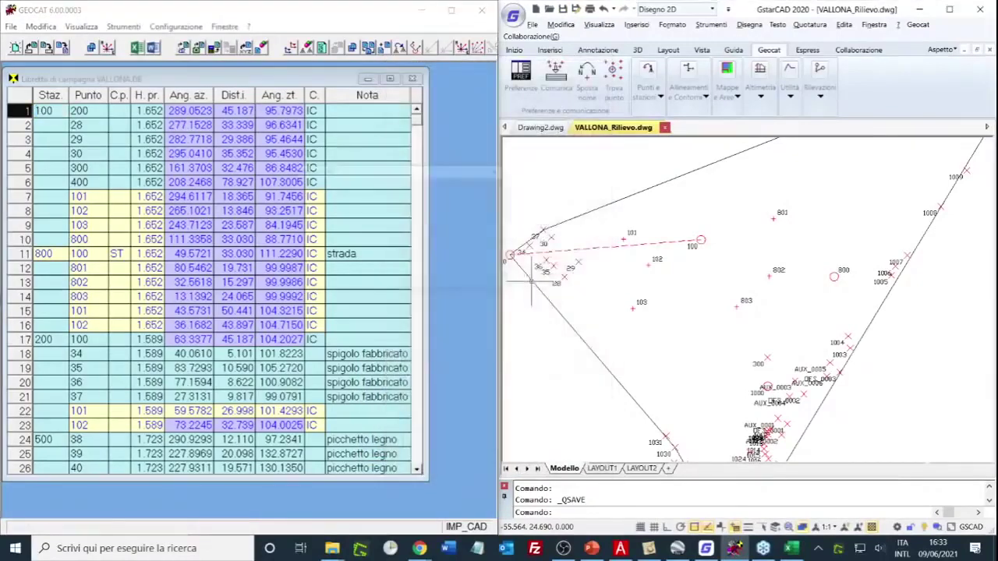
{"action": "left_click", "coordinate": [490, 349]}
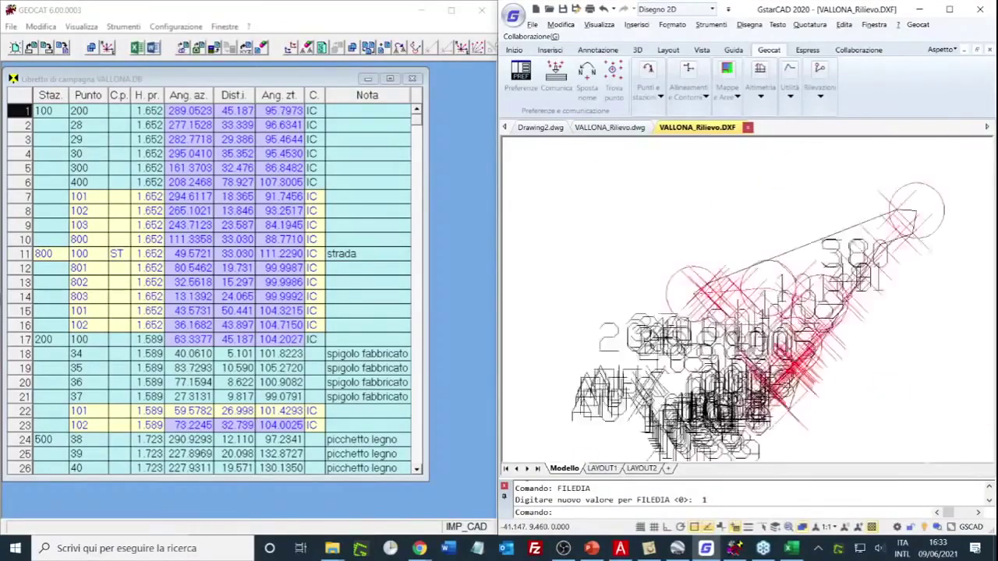
- Display the sight lines of station 100 in the regenerated drawing to check its measured points
{"action": "left_click_drag", "start_coordinate": [817, 297], "coordinate": [736, 285]}
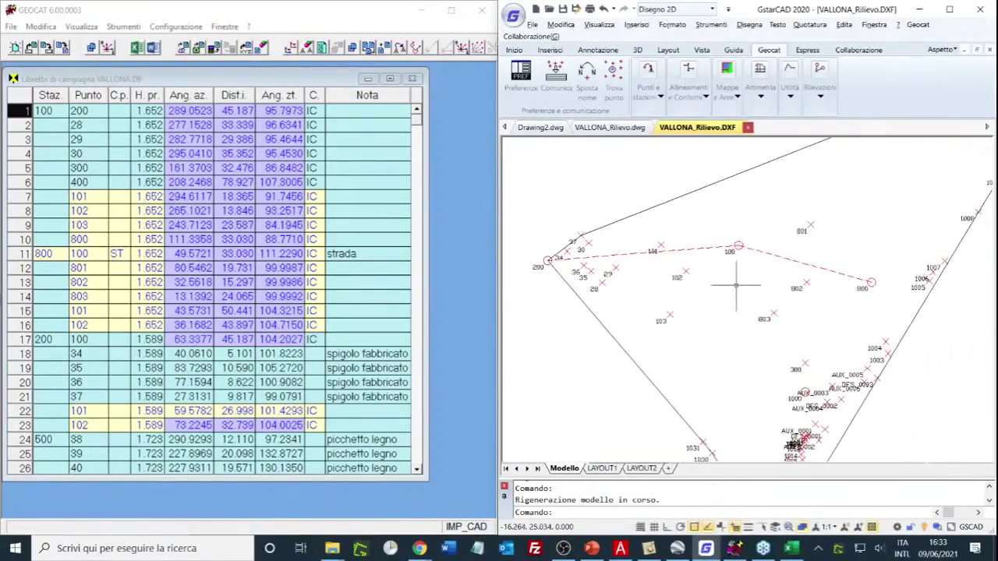
{"action": "scroll", "coordinate": [714, 269], "scroll_direction": "up", "scroll_amount": 2}
{"action": "scroll", "coordinate": [748, 229], "scroll_direction": "down", "scroll_amount": 2}
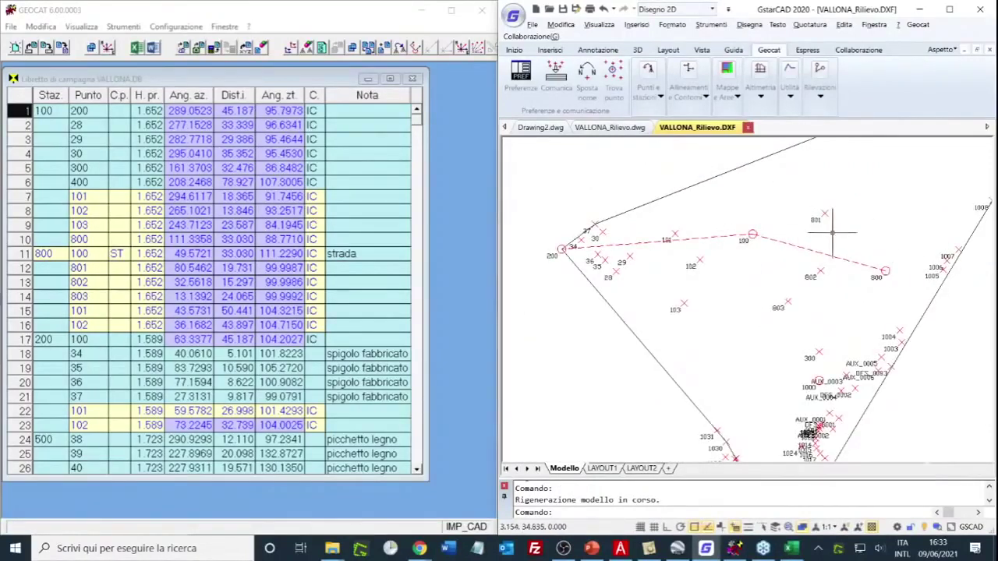
{"action": "scroll", "coordinate": [831, 232], "scroll_direction": "up", "scroll_amount": 2}
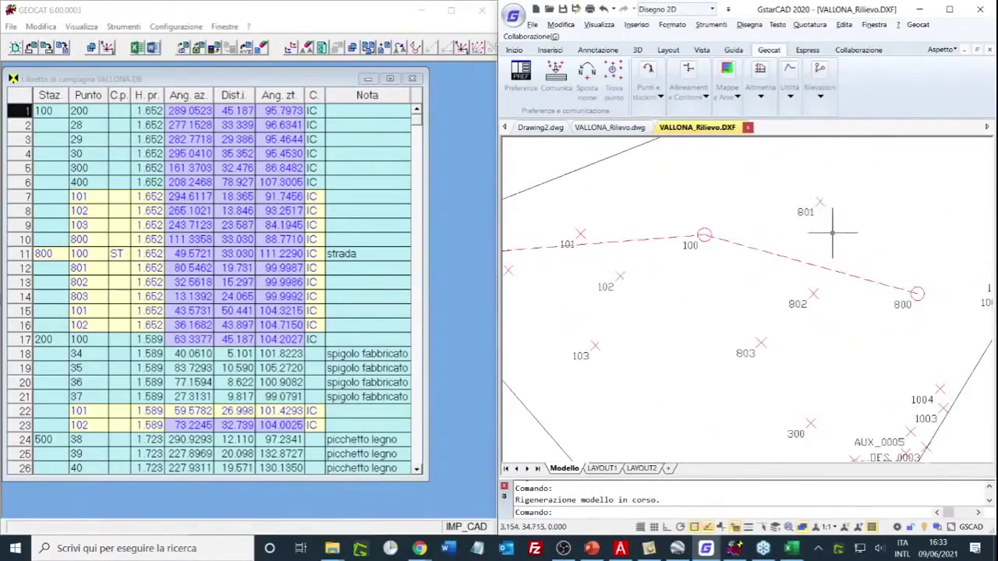
{"action": "left_click", "coordinate": [819, 96]}
{"action": "left_click", "coordinate": [845, 136]}
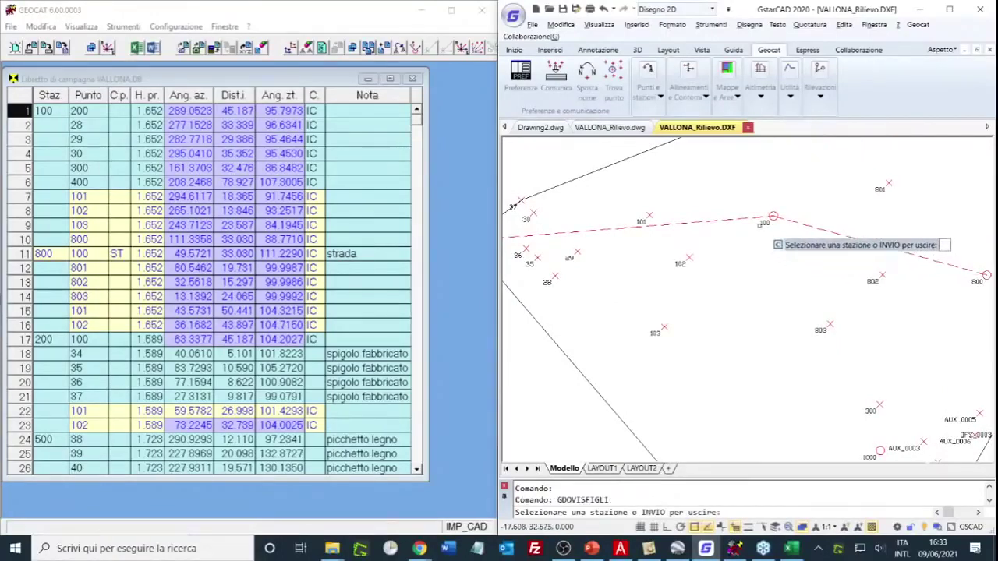
{"action": "left_click", "coordinate": [773, 216]}
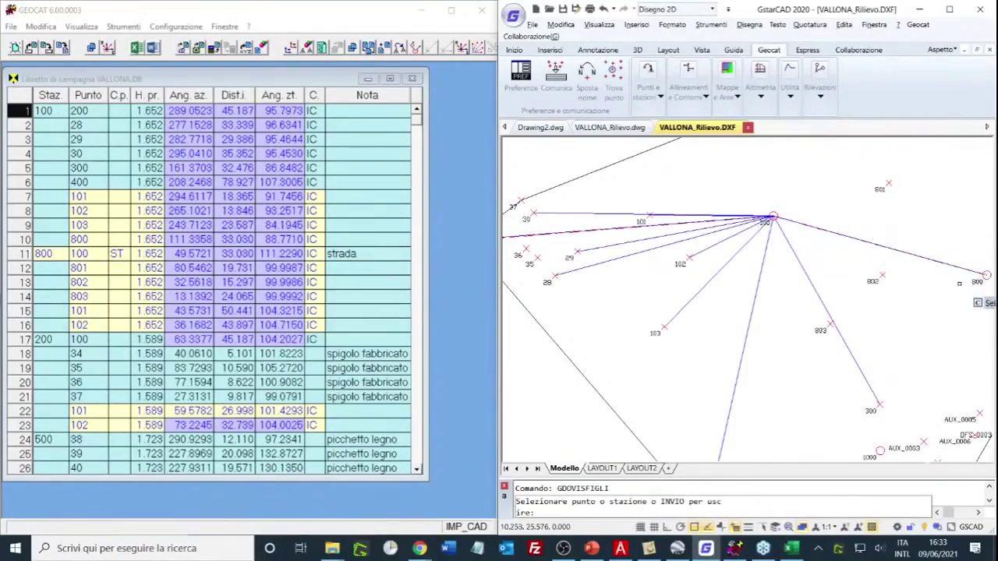
- Display the sight lines of station 800, and show the sight lines from the stations that observe point 102
{"action": "left_click", "coordinate": [986, 275]}
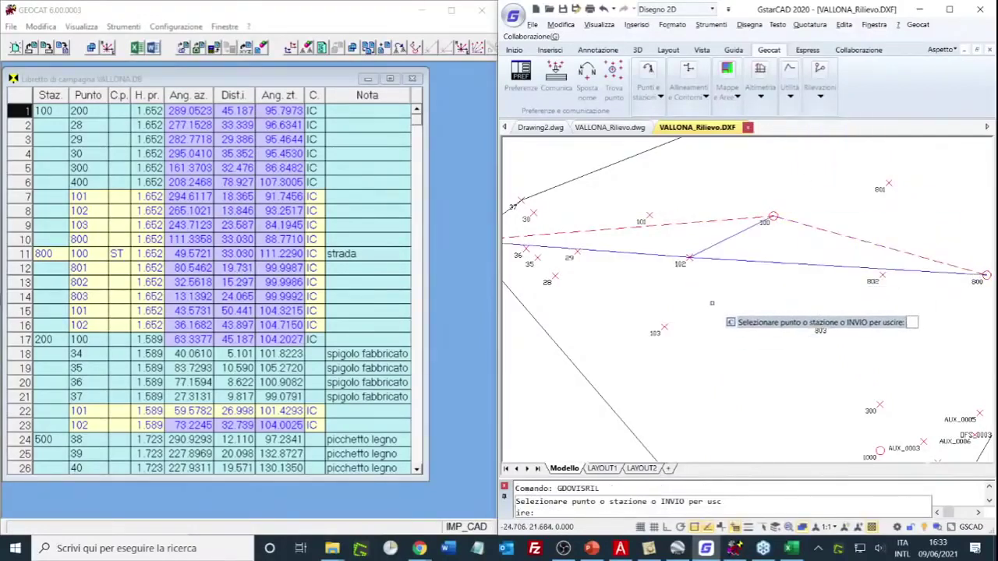
{"action": "mouse_move", "coordinate": [724, 308]}
{"action": "left_mouse_down"}
{"action": "mouse_move", "coordinate": [785, 315]}
{"action": "mouse_move", "coordinate": [683, 292]}
{"action": "left_mouse_up"}
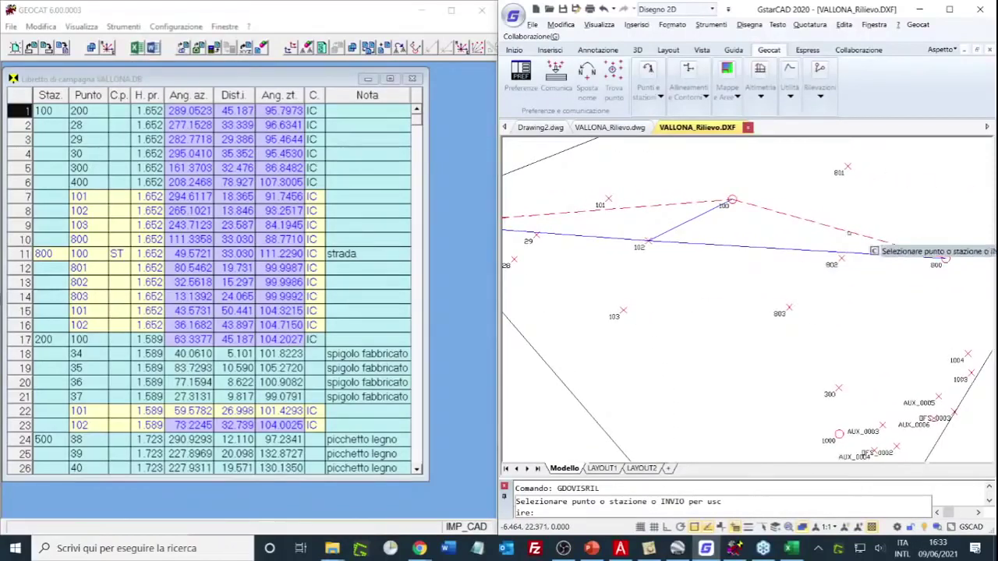
{"action": "scroll", "coordinate": [723, 359], "scroll_direction": "down", "scroll_amount": 2}
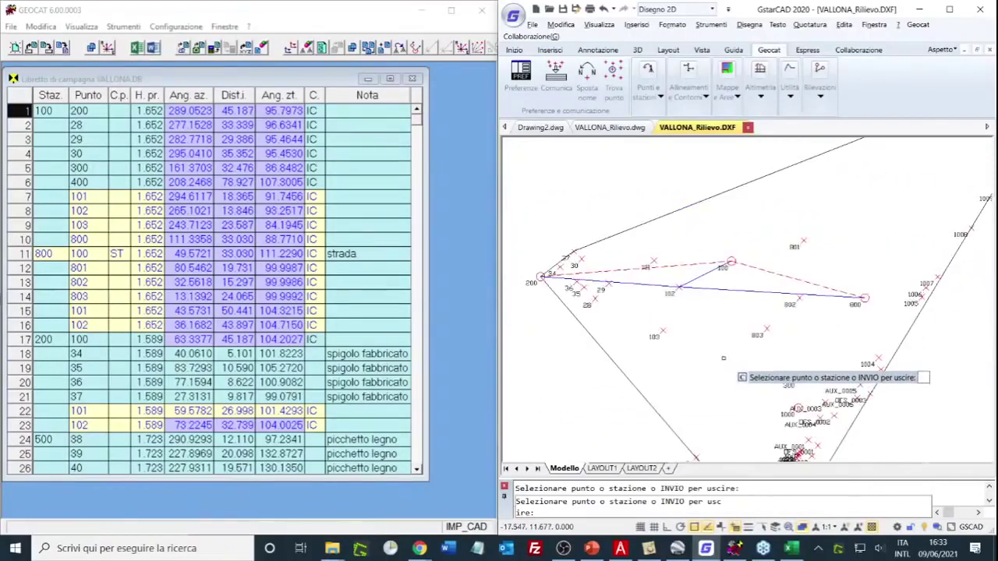
{"action": "left_click_drag", "start_coordinate": [723, 359], "coordinate": [720, 341]}
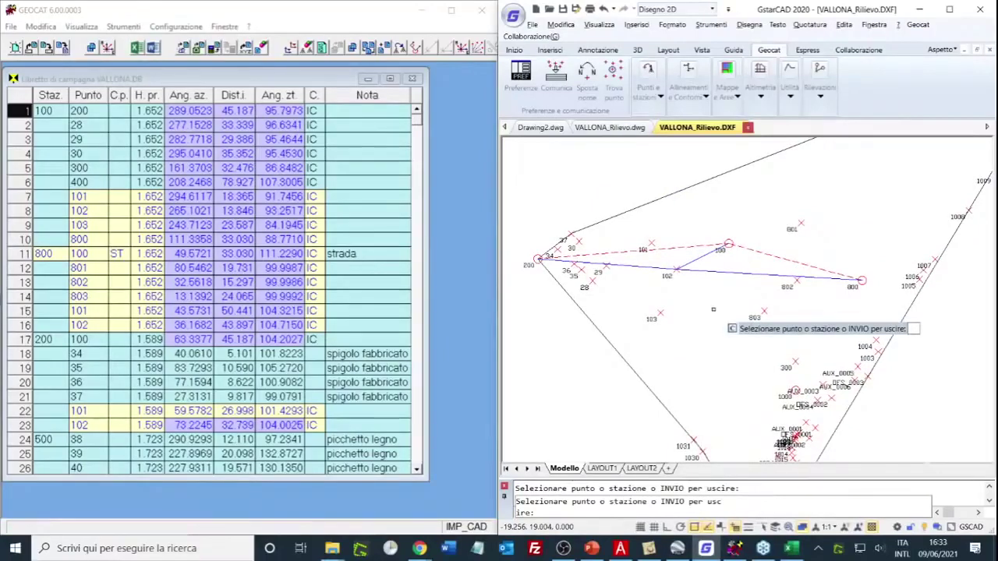
- Close the regenerated VALLONA_Rilievo.DXF without saving its changes and return to VALLONA_Rilievo.dwg
{"action": "left_click", "coordinate": [748, 128]}
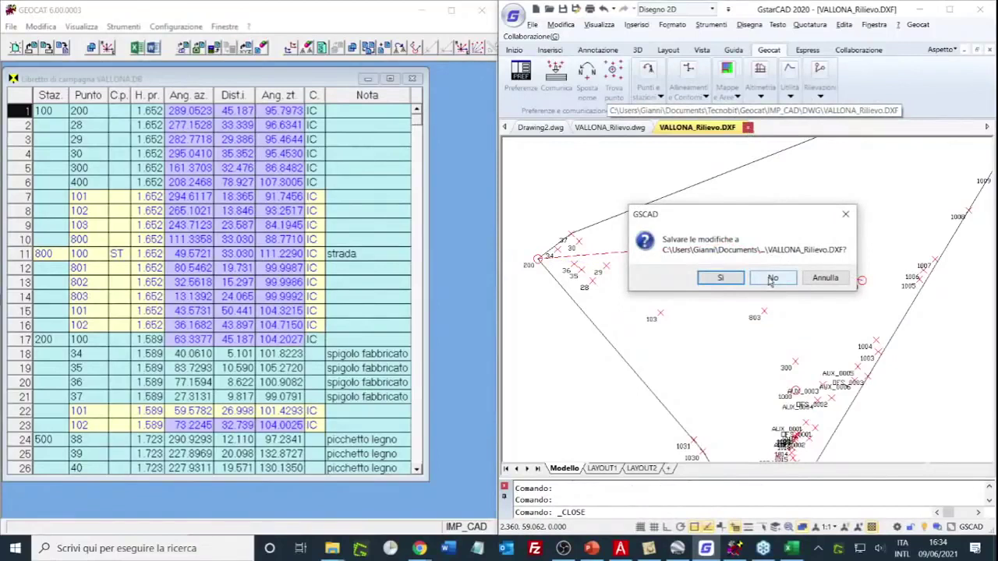
{"action": "left_click", "coordinate": [771, 278]}
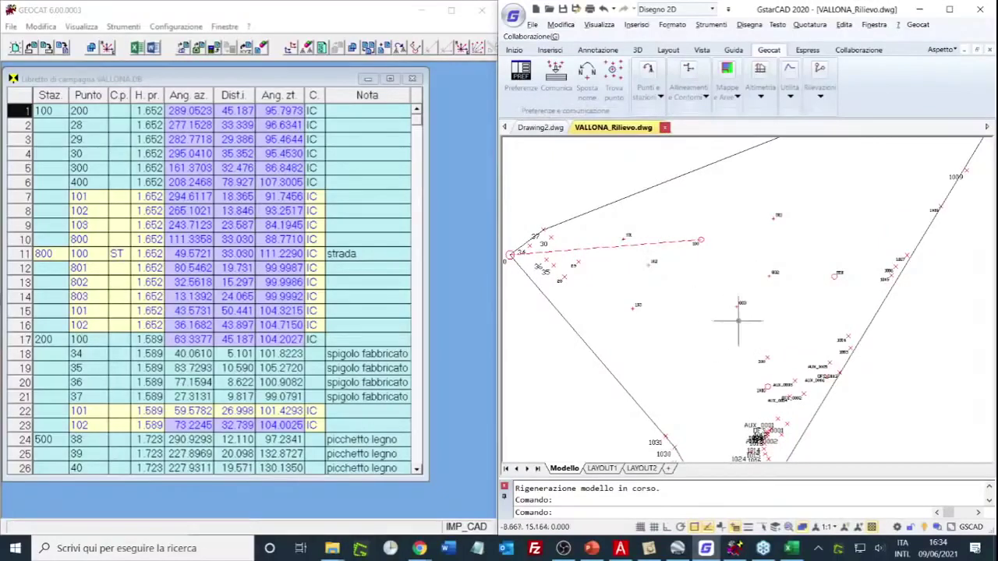
{"action": "left_click_drag", "start_coordinate": [678, 339], "coordinate": [679, 235]}
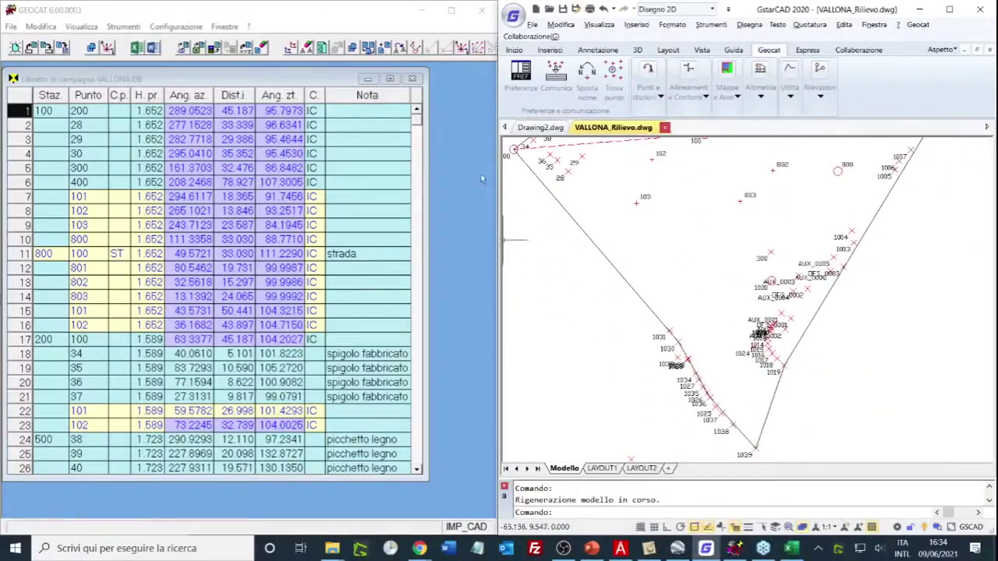
- Close the field book VALLONA.DB in GEOCAT without saving the changes, and reopen its original version
{"action": "left_click", "coordinate": [413, 80]}
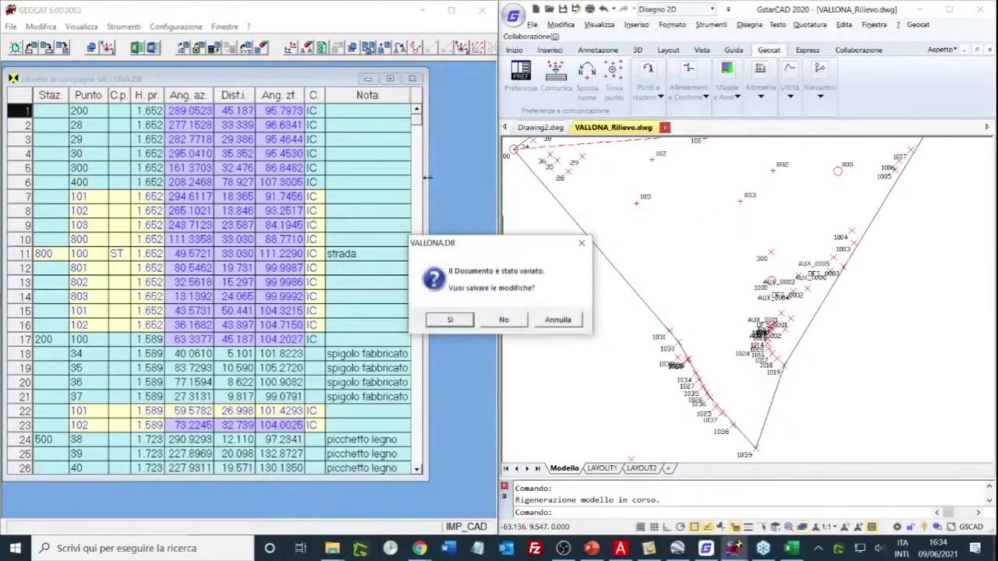
{"action": "left_click", "coordinate": [503, 320]}
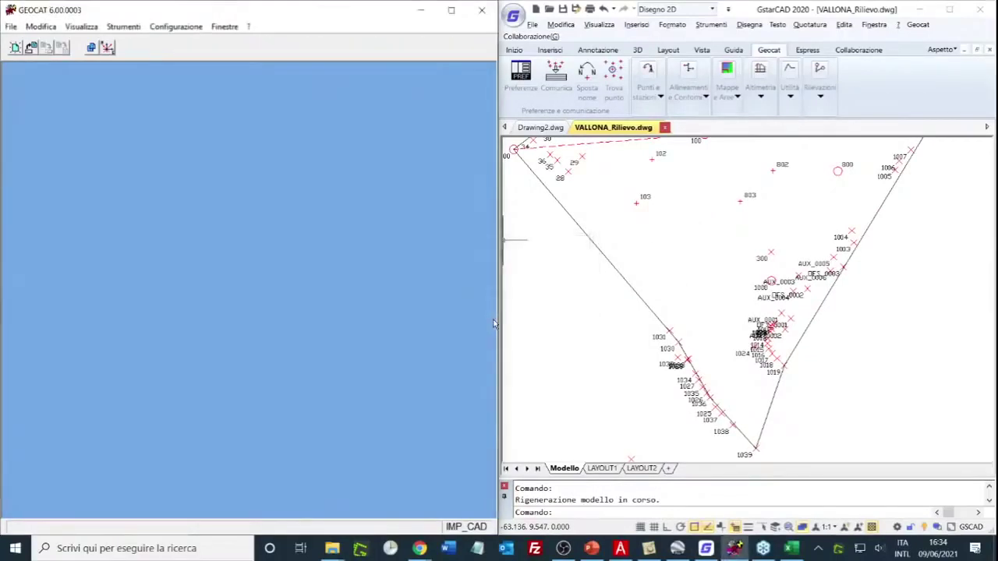
{"action": "left_click", "coordinate": [11, 26]}
{"action": "left_click", "coordinate": [120, 151]}
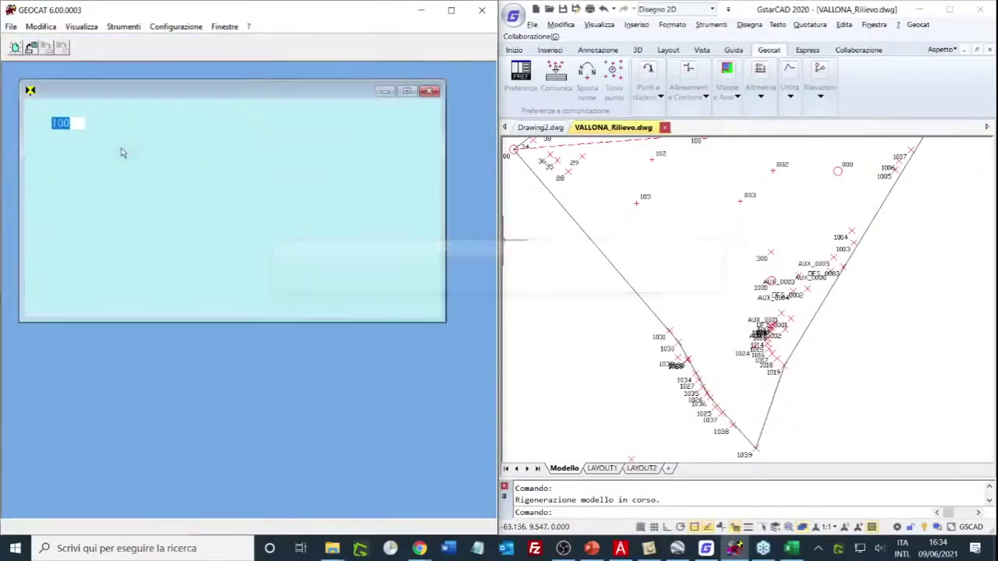
{"action": "left_click_drag", "start_coordinate": [162, 92], "coordinate": [152, 77]}
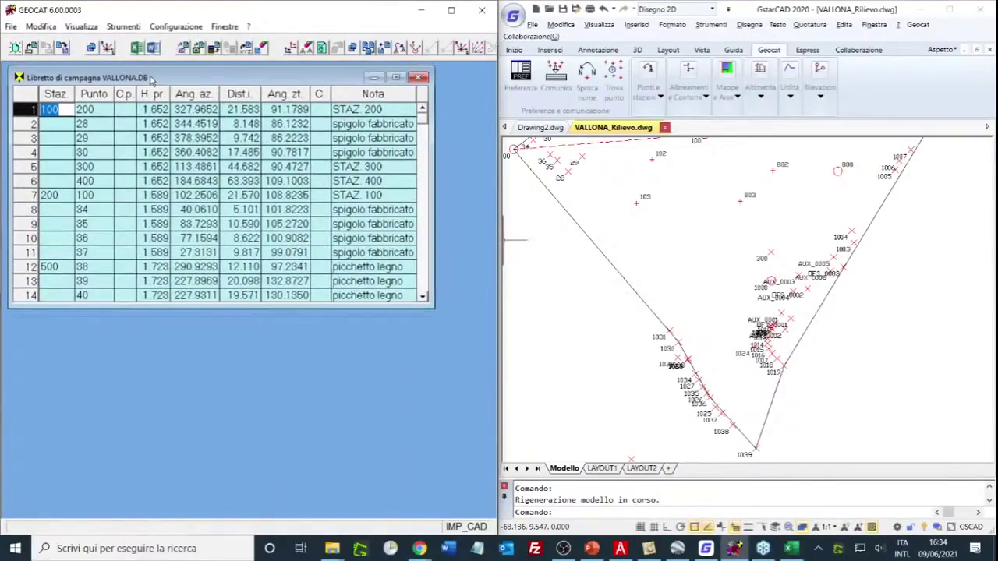
- Open the GPS Baseline table of VALLONA.DB and place it below the field book
{"action": "right_click", "coordinate": [205, 328]}
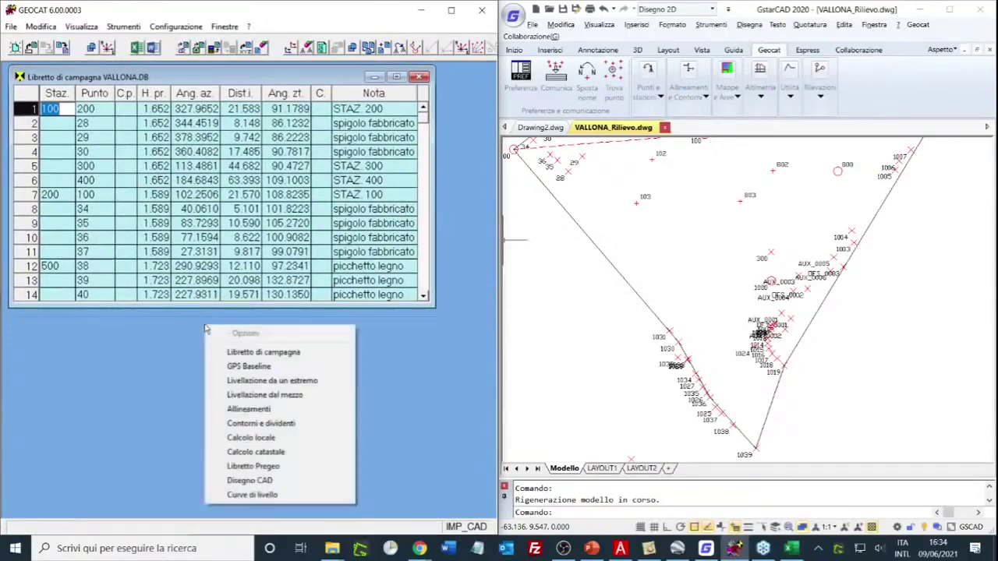
{"action": "left_click", "coordinate": [241, 367]}
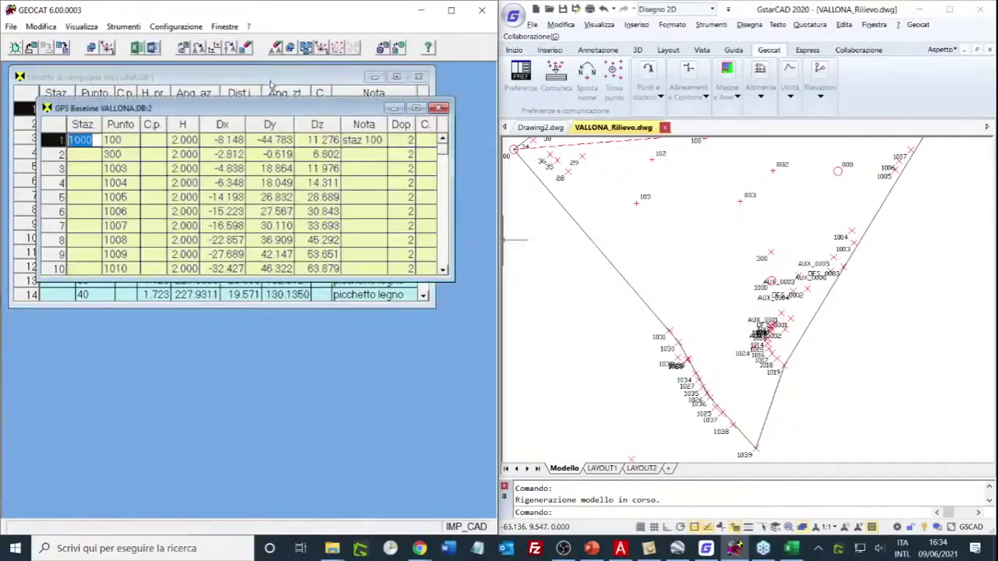
{"action": "left_click_drag", "start_coordinate": [274, 112], "coordinate": [285, 306]}
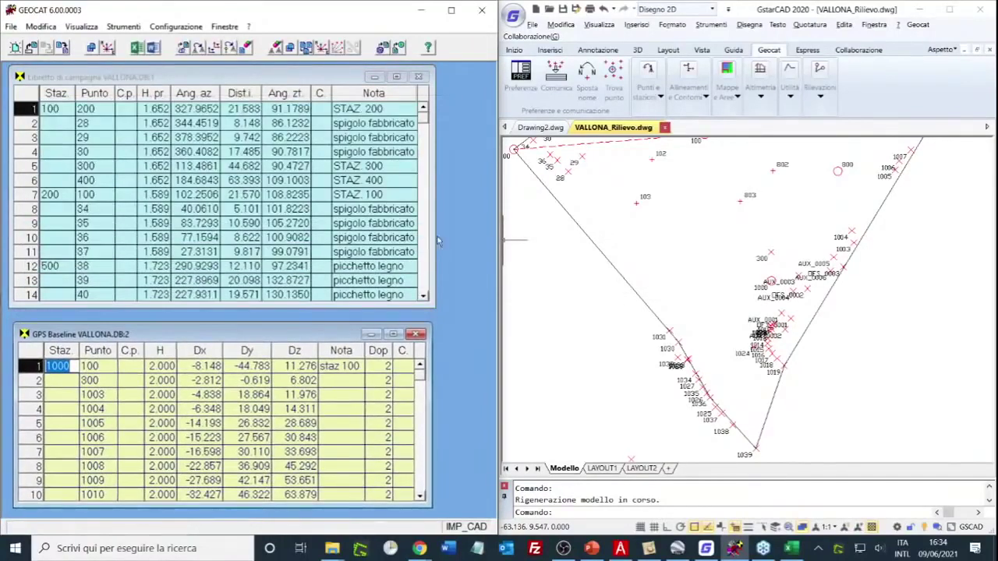
- Close VALLONA_Rilievo.dwg without saving and regenerate the CAD drawing from GEOCAT, overwriting the existing VALLONA_Rilievo.DXF
{"action": "left_click", "coordinate": [665, 127]}
{"action": "left_click", "coordinate": [772, 277]}
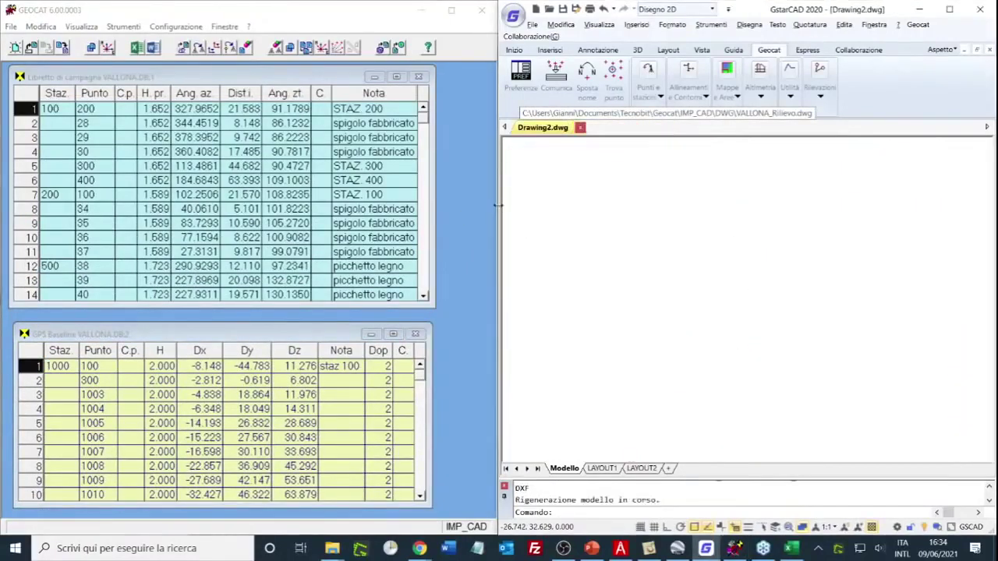
{"action": "right_click", "coordinate": [458, 187]}
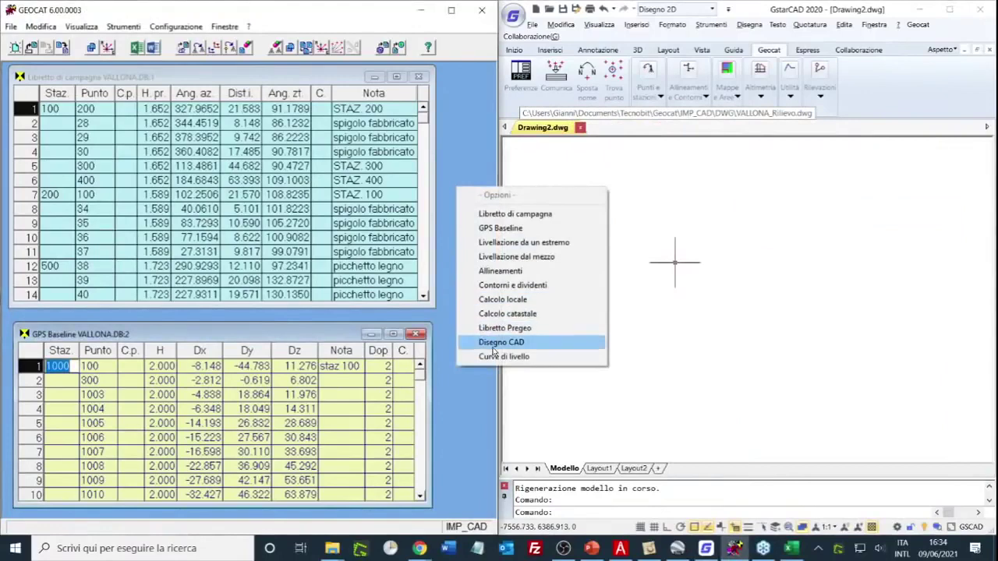
{"action": "left_click", "coordinate": [496, 342]}
{"action": "left_click", "coordinate": [419, 452]}
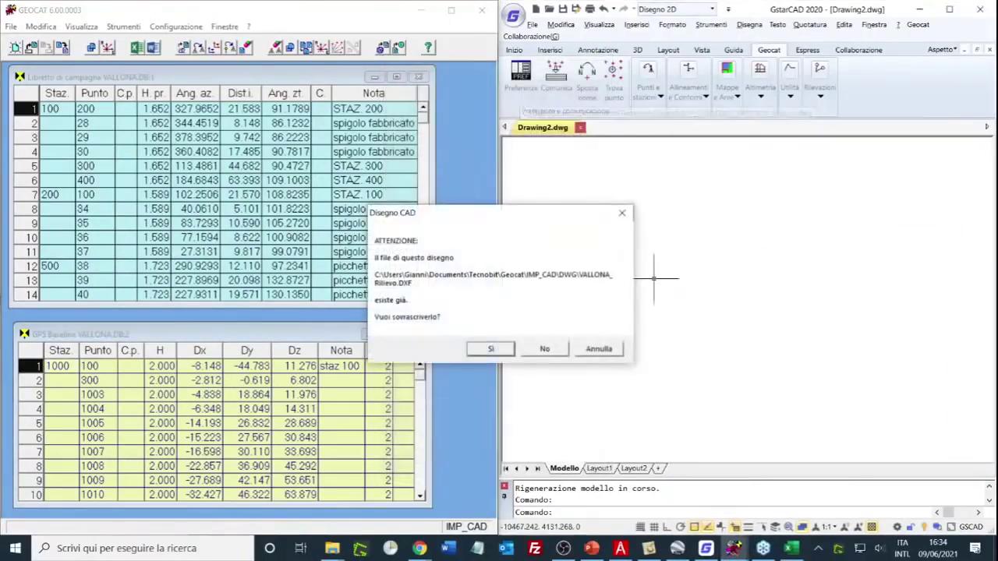
{"action": "left_click", "coordinate": [500, 356]}
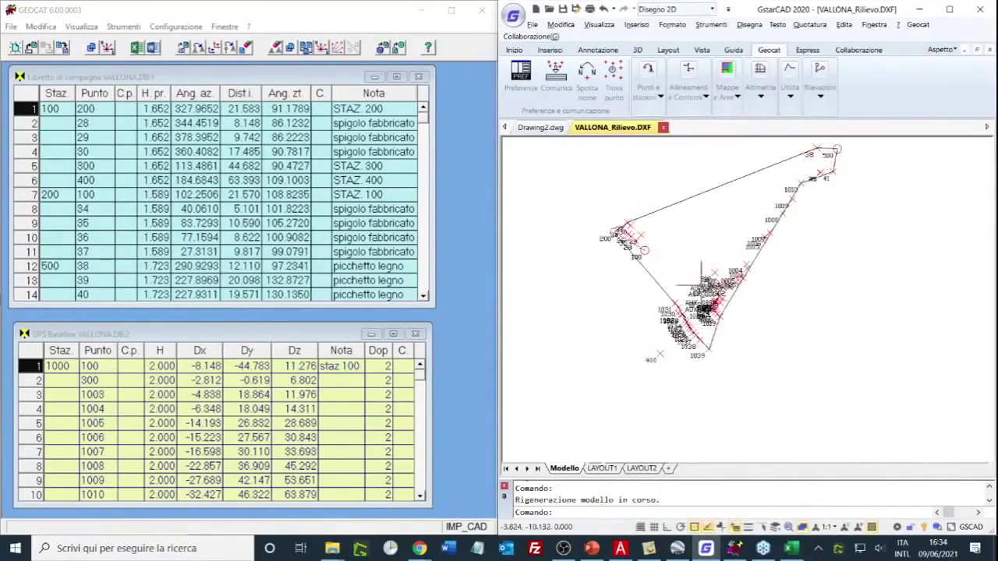
- Examine GPS station 1000 and the surrounding points down to 1039 and 400 in the regenerated drawing
{"action": "scroll", "coordinate": [760, 335], "scroll_direction": "up", "scroll_amount": 4}
{"action": "scroll", "coordinate": [760, 331], "scroll_direction": "up", "scroll_amount": 4}
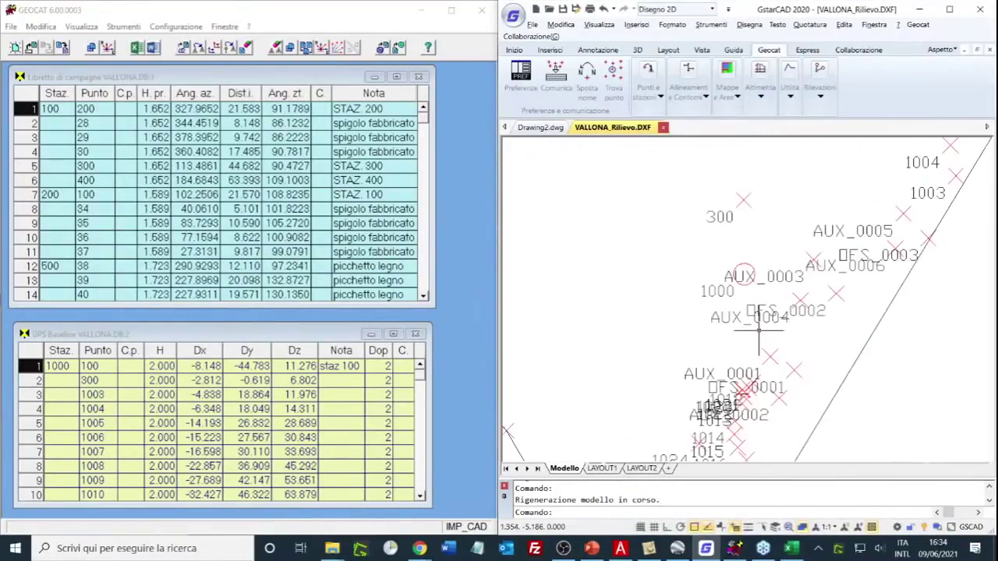
{"action": "scroll", "coordinate": [757, 319], "scroll_direction": "down", "scroll_amount": 2}
{"action": "left_click_drag", "start_coordinate": [752, 297], "coordinate": [818, 200]}
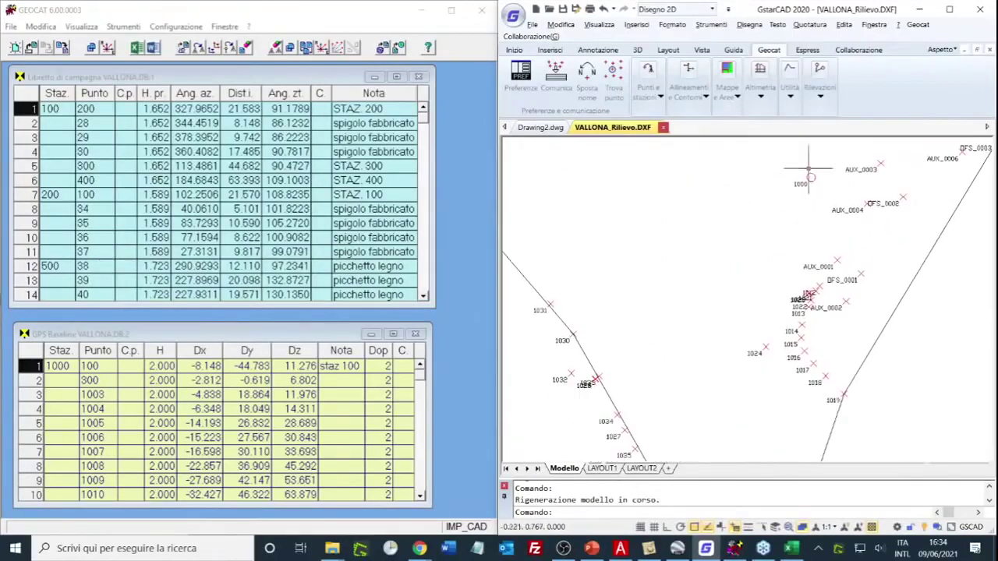
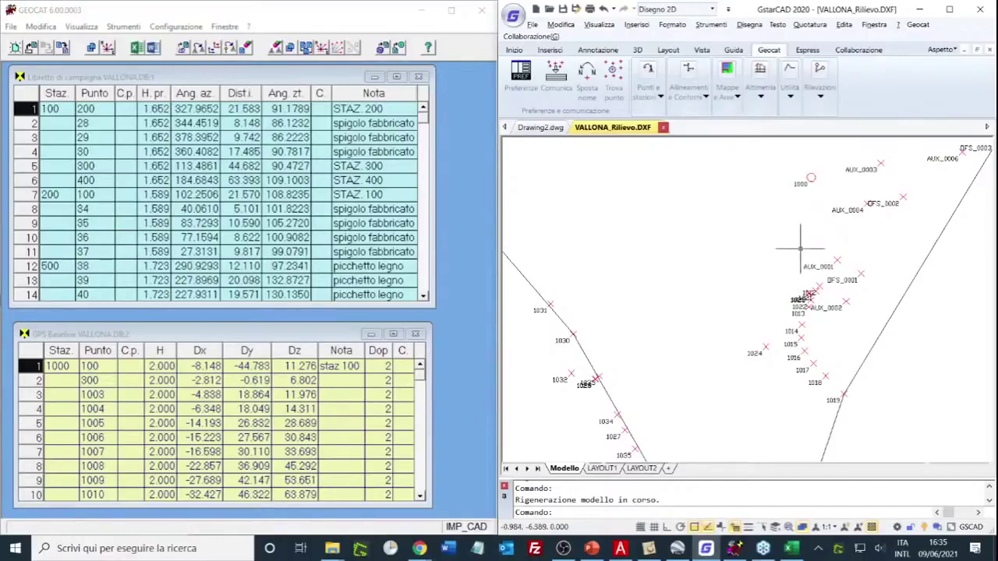
{"action": "left_click_drag", "start_coordinate": [728, 296], "coordinate": [800, 216]}
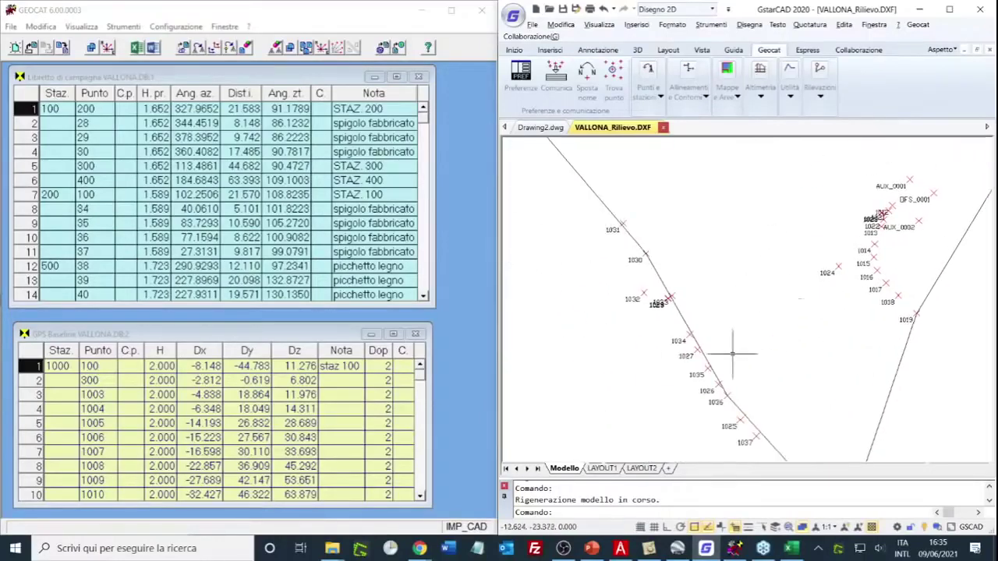
{"action": "scroll", "coordinate": [801, 382], "scroll_direction": "down", "scroll_amount": 3}
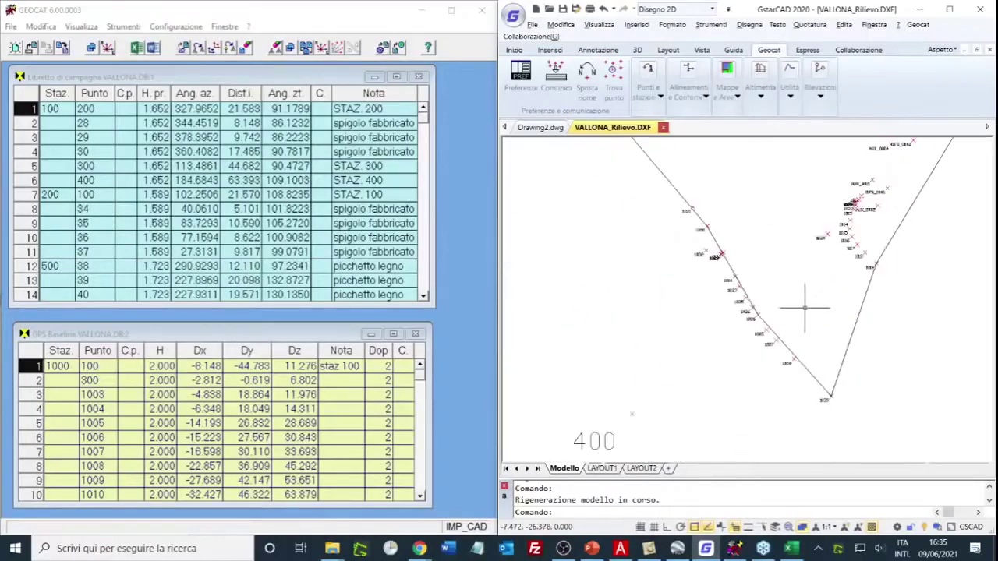
{"action": "scroll", "coordinate": [805, 289], "scroll_direction": "up", "scroll_amount": 2}
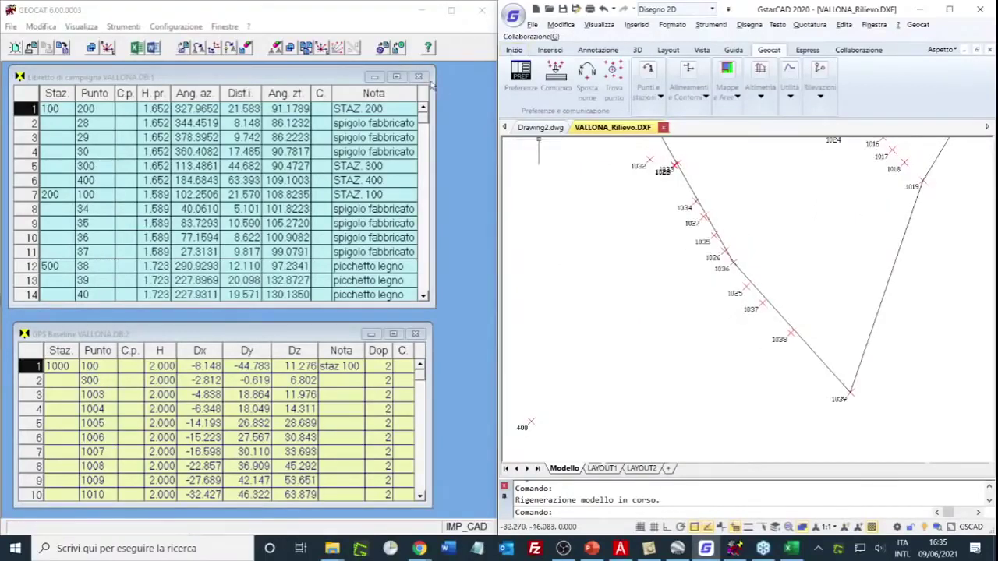
- Minimize the field book, then move the GPS Baseline table into its place and enlarge it to show more rows
{"action": "left_click", "coordinate": [374, 76]}
{"action": "left_click_drag", "start_coordinate": [341, 335], "coordinate": [346, 82]}
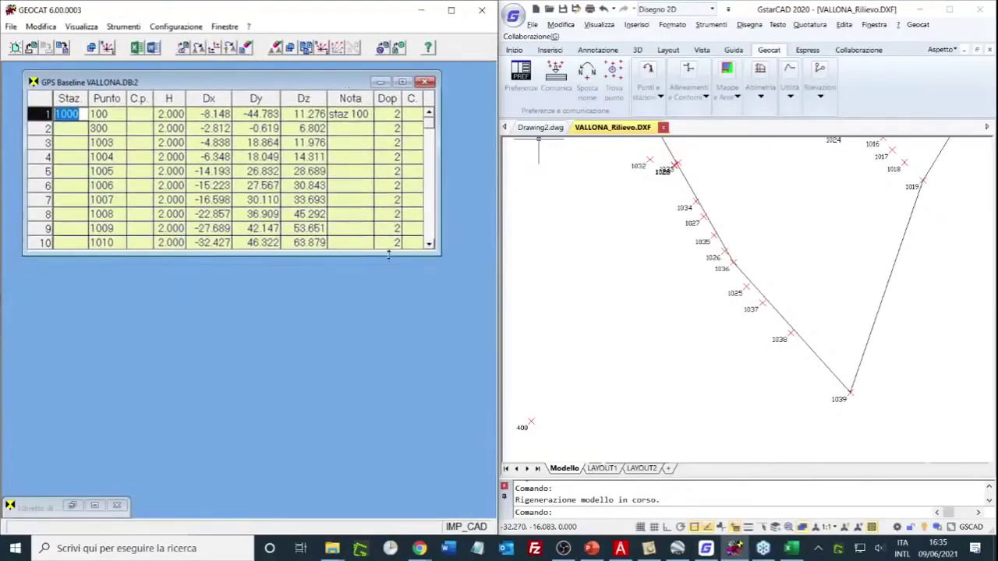
{"action": "left_click_drag", "start_coordinate": [388, 251], "coordinate": [410, 342]}
{"action": "left_click_drag", "start_coordinate": [414, 379], "coordinate": [414, 392]}
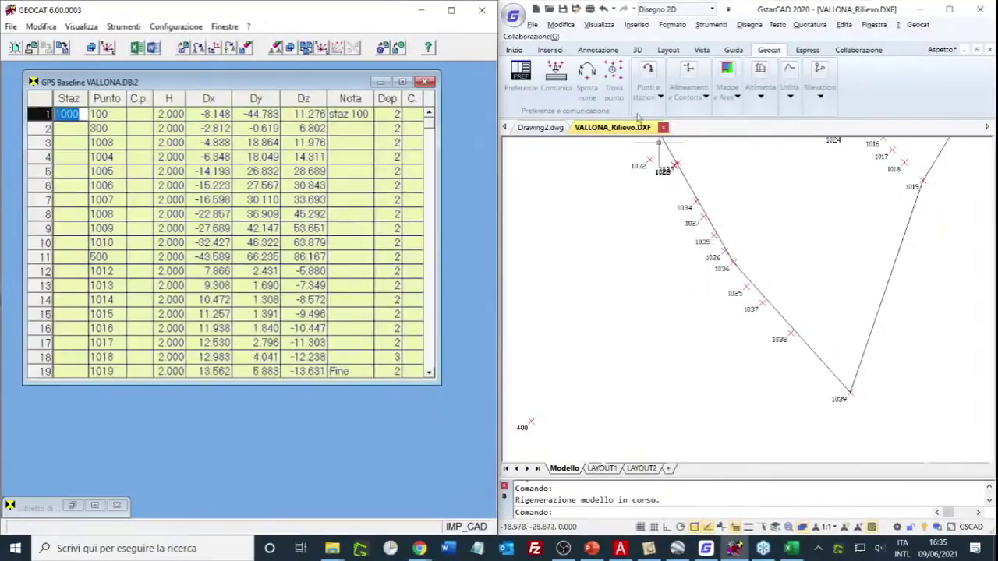
- Draw connected lines from point 1025 to point 400 and on to point 1039
{"action": "left_click", "coordinate": [521, 52]}
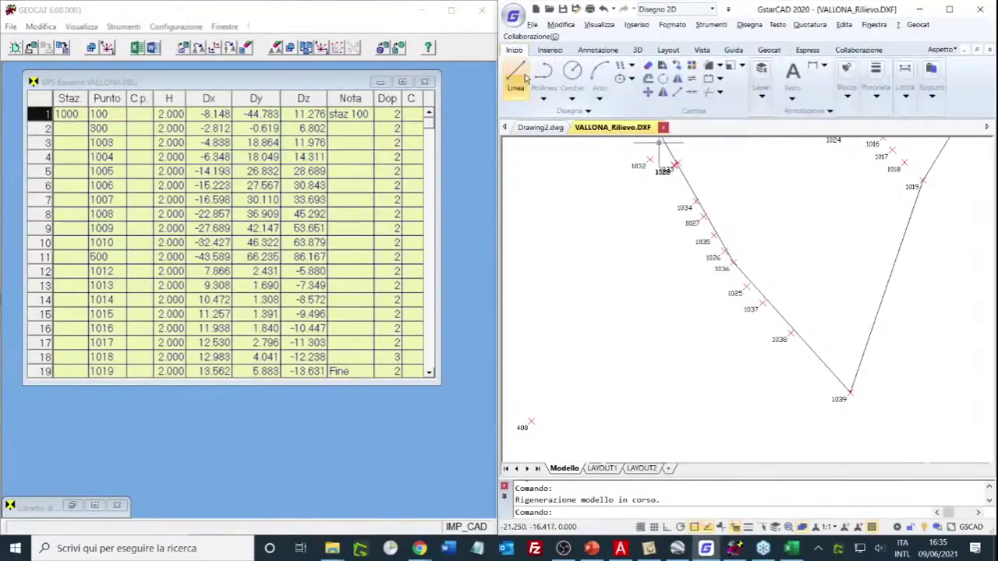
{"action": "left_click", "coordinate": [515, 72]}
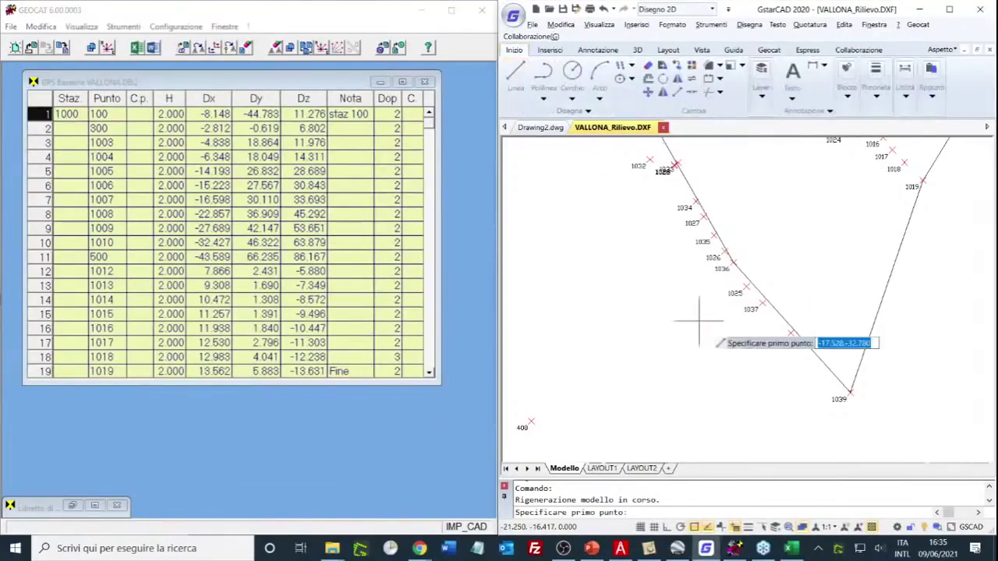
{"action": "left_click", "coordinate": [745, 285]}
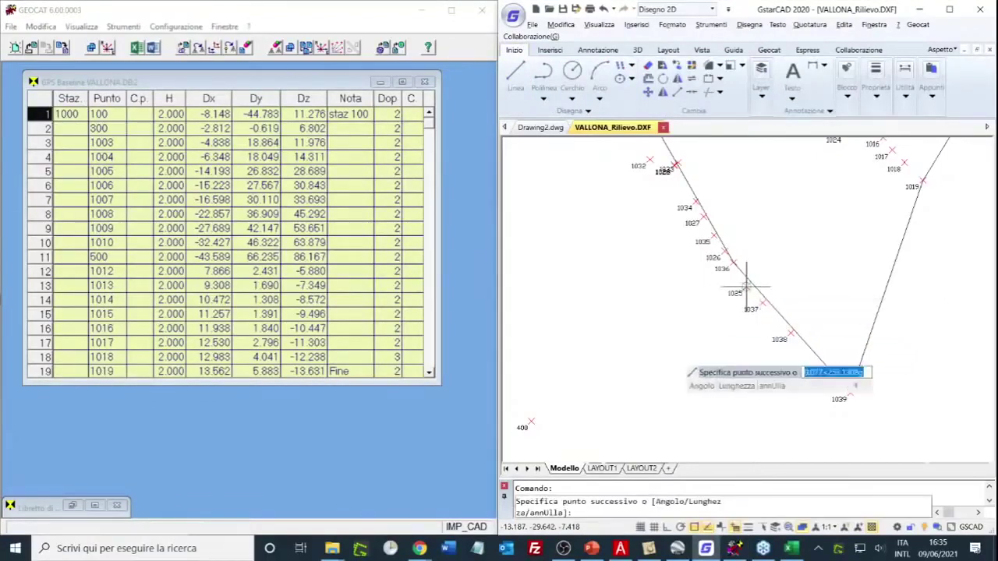
{"action": "left_click", "coordinate": [529, 423]}
{"action": "left_click", "coordinate": [850, 393]}
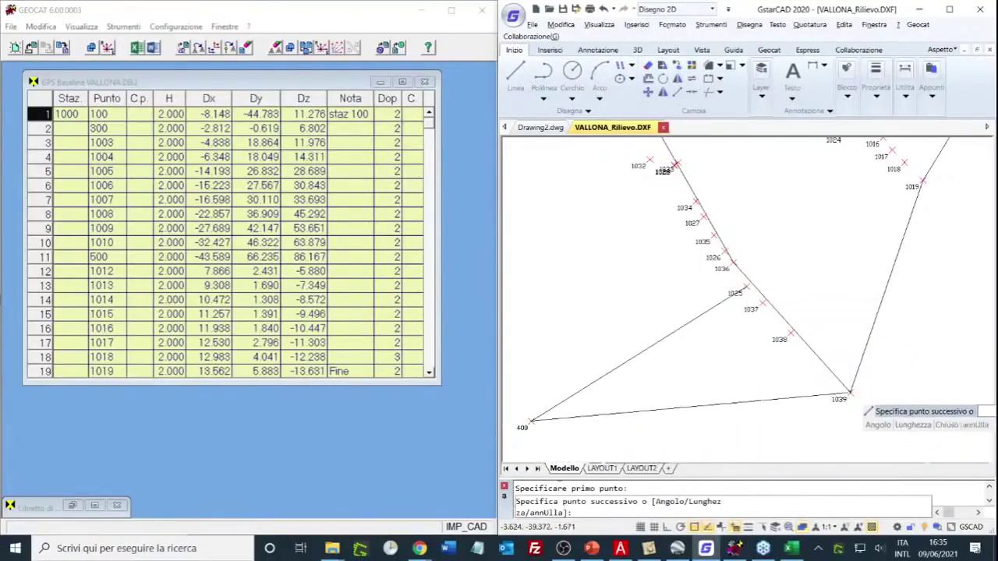
{"action": "right_click", "coordinate": [732, 456]}
{"action": "left_click", "coordinate": [773, 303]}
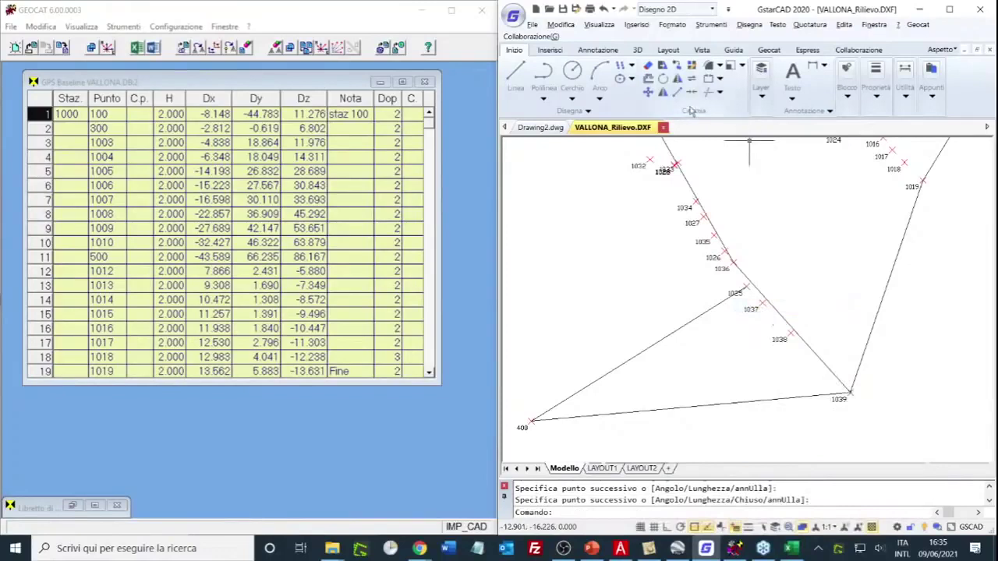
- Import GPS point 8001 for station 1000 at the midpoint of the line between points 400 and 1025
{"action": "left_click", "coordinate": [772, 52]}
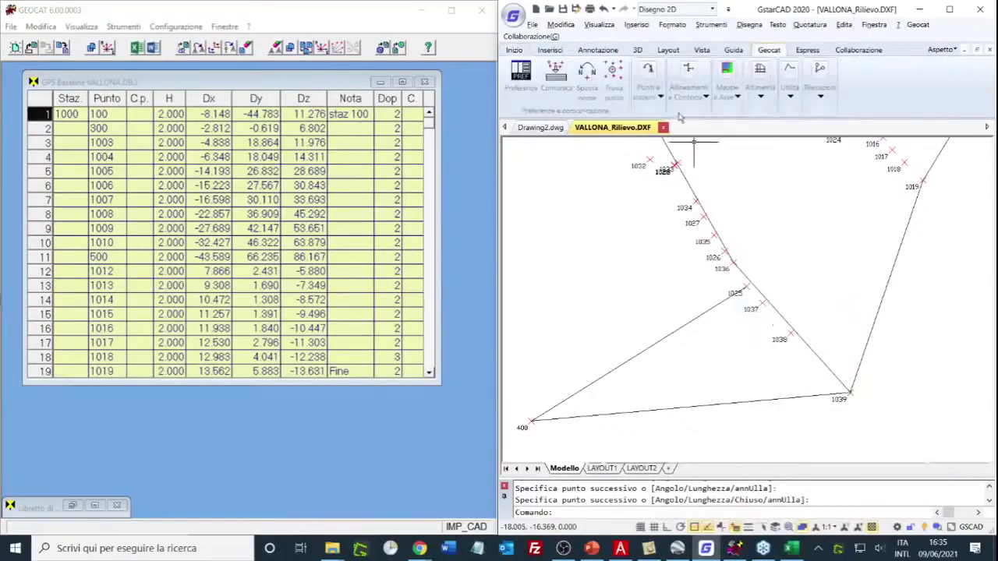
{"action": "left_click", "coordinate": [652, 102]}
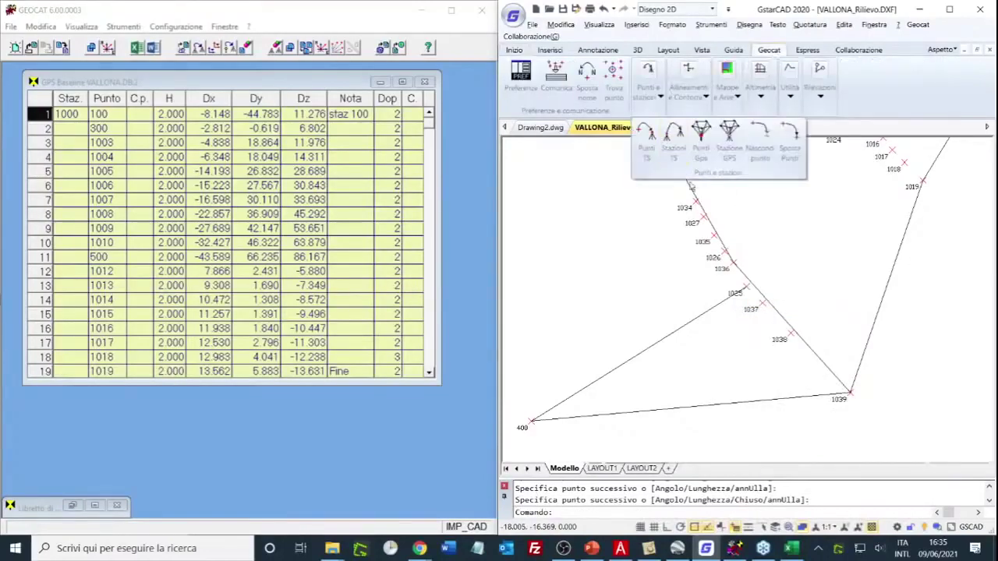
{"action": "left_click", "coordinate": [700, 155]}
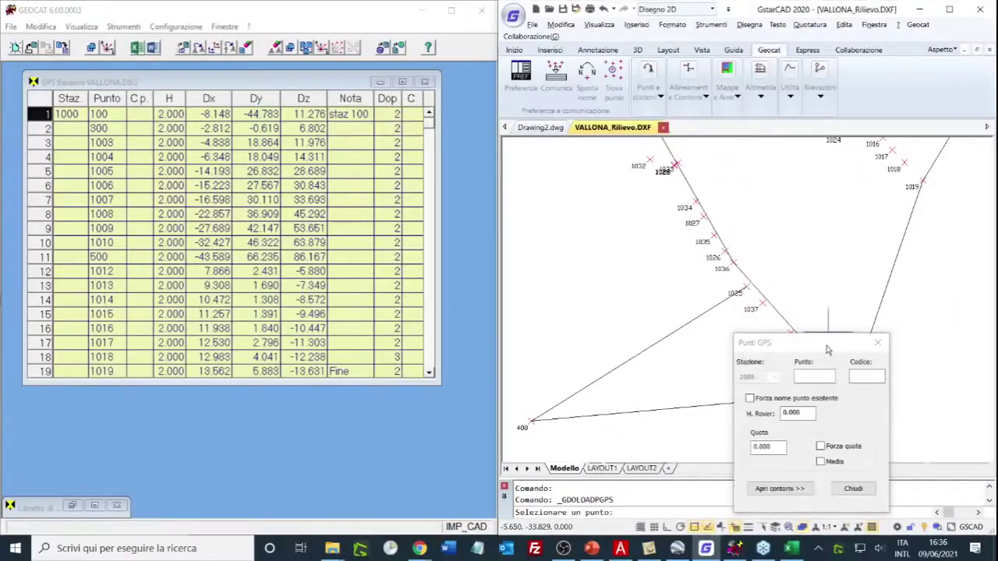
{"action": "left_click_drag", "start_coordinate": [828, 350], "coordinate": [689, 340]}
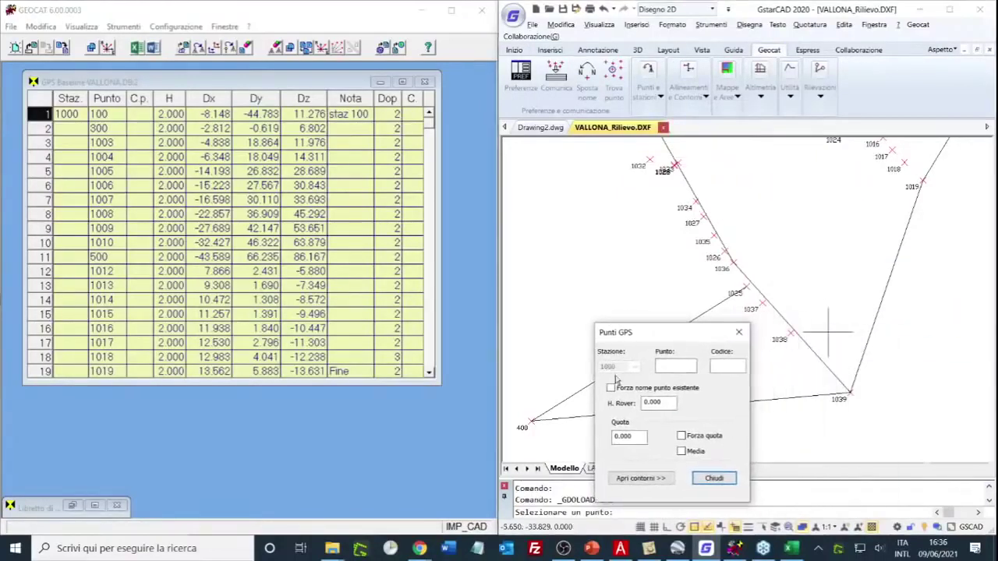
{"action": "mouse_move", "coordinate": [668, 334]}
{"action": "left_mouse_down"}
{"action": "mouse_move", "coordinate": [646, 338]}
{"action": "mouse_move", "coordinate": [892, 317]}
{"action": "mouse_move", "coordinate": [740, 153]}
{"action": "mouse_move", "coordinate": [610, 173]}
{"action": "mouse_move", "coordinate": [589, 165]}
{"action": "left_mouse_up"}
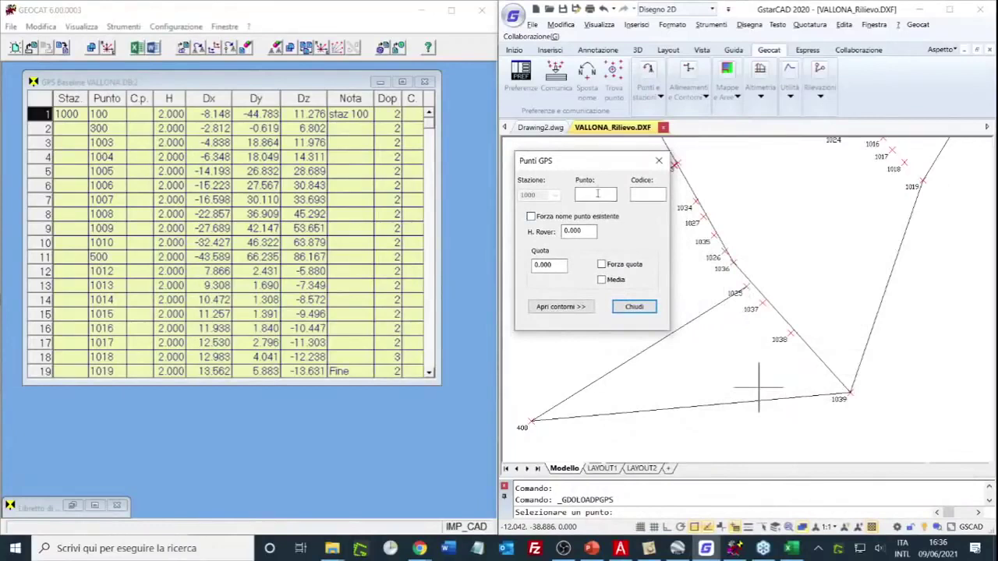
{"action": "left_click", "coordinate": [597, 196]}
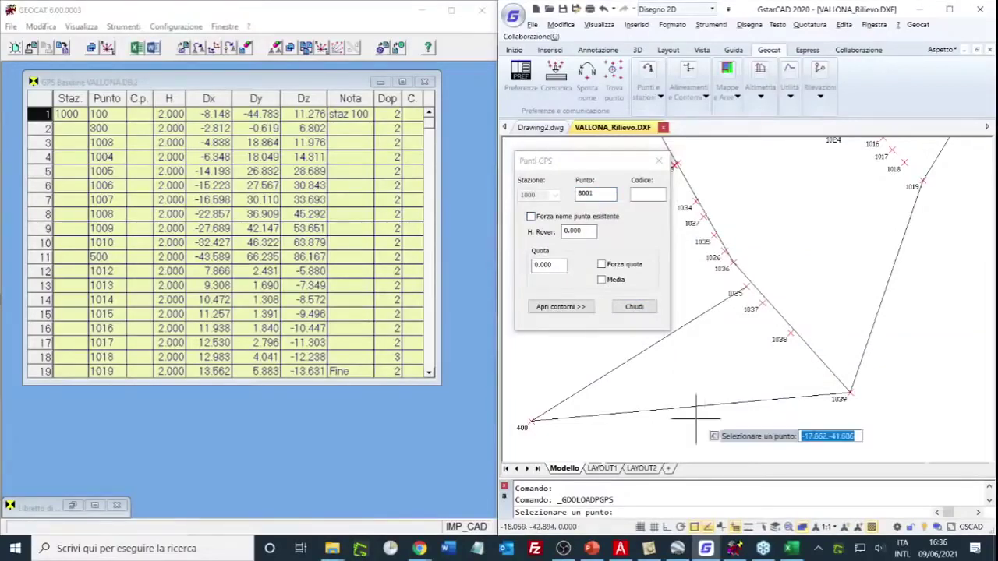
{"action": "left_click", "coordinate": [669, 340]}
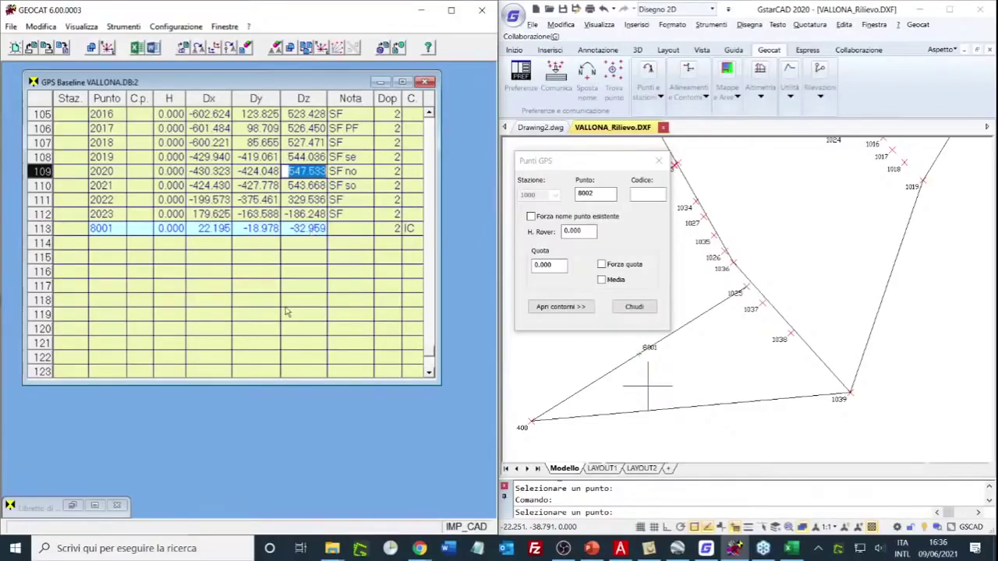
- Import GPS point 8002 at the midpoint of line 1039–1019 and point 8003 in the empty area beyond 1039, ending the command
{"action": "left_click", "coordinate": [893, 273]}
{"action": "left_click", "coordinate": [949, 421]}
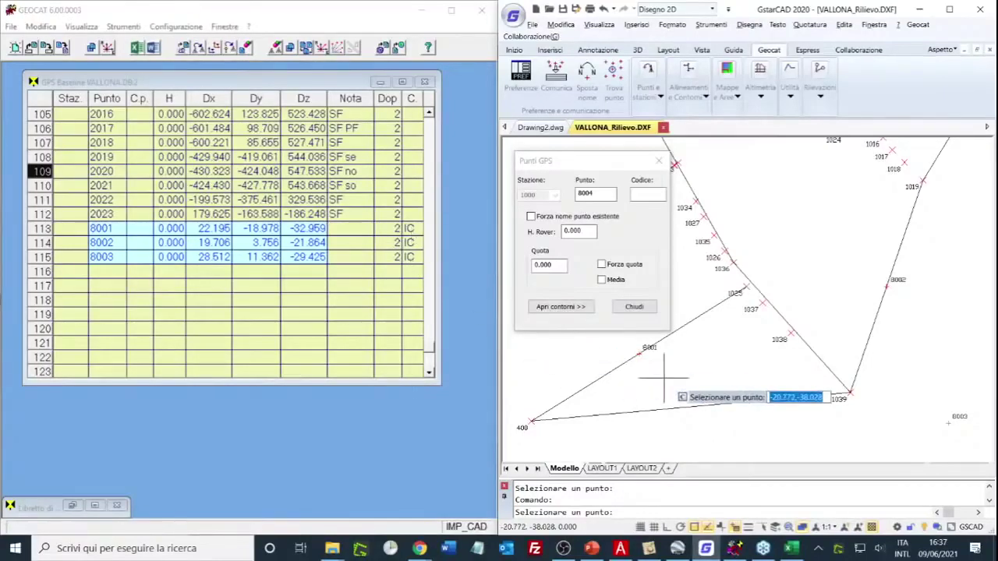
{"action": "left_click", "coordinate": [636, 307]}
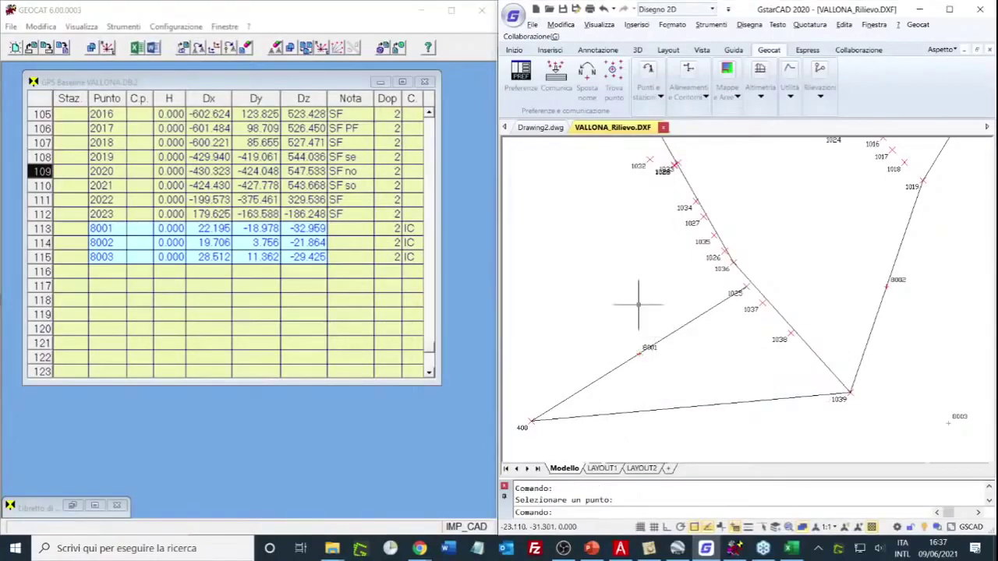
- Import GPS station 1000 at the midpoint of the line between points 400 and 1039, keeping the station dialog clear of the drawing
{"action": "left_click", "coordinate": [659, 100]}
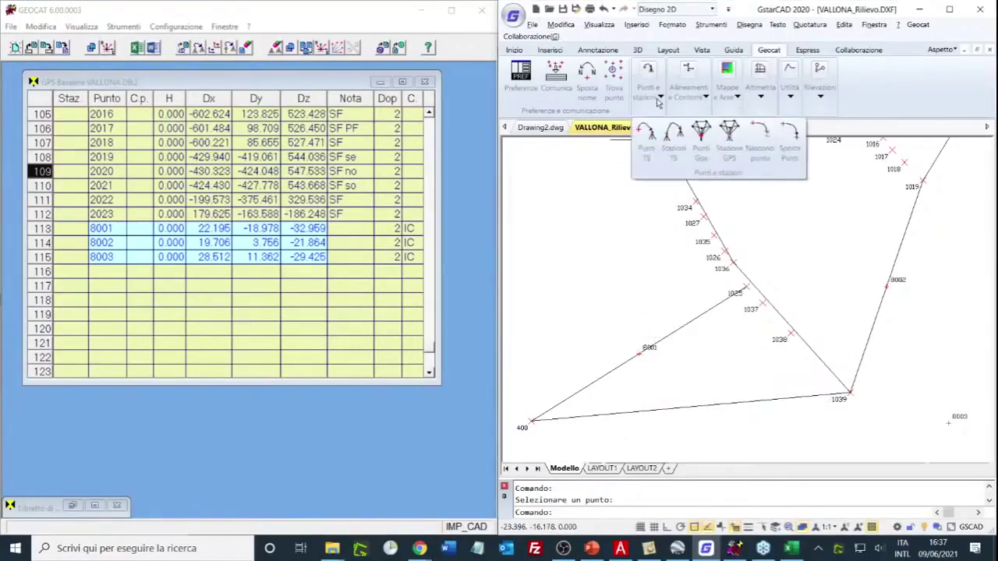
{"action": "left_click", "coordinate": [728, 139]}
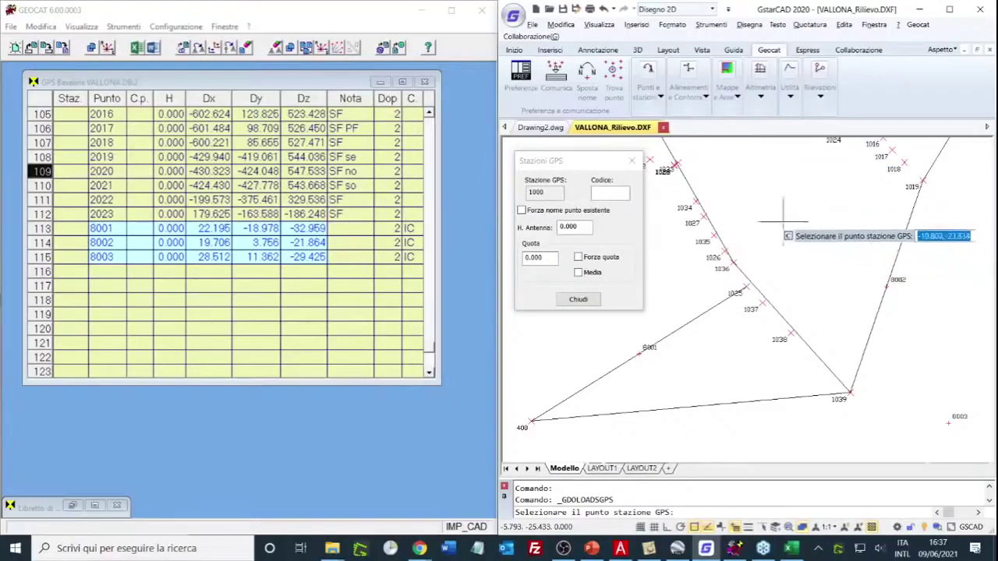
{"action": "mouse_move", "coordinate": [570, 162]}
{"action": "left_mouse_down"}
{"action": "mouse_move", "coordinate": [648, 341]}
{"action": "mouse_move", "coordinate": [791, 359]}
{"action": "left_mouse_up"}
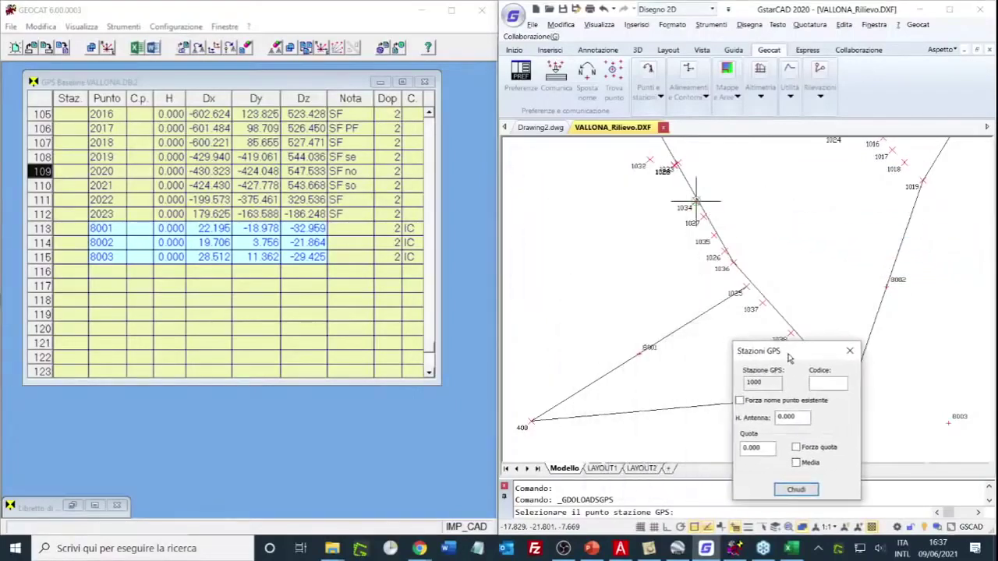
{"action": "left_click_drag", "start_coordinate": [860, 201], "coordinate": [693, 297]}
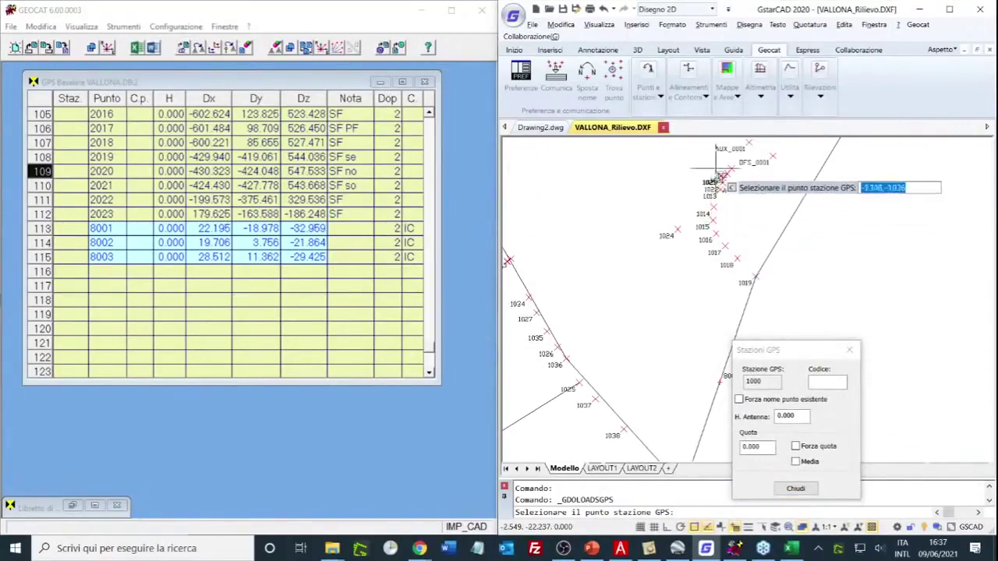
{"action": "scroll", "coordinate": [709, 169], "scroll_direction": "up", "scroll_amount": 5}
{"action": "scroll", "coordinate": [706, 298], "scroll_direction": "down", "scroll_amount": 3}
{"action": "scroll", "coordinate": [726, 277], "scroll_direction": "up", "scroll_amount": 1}
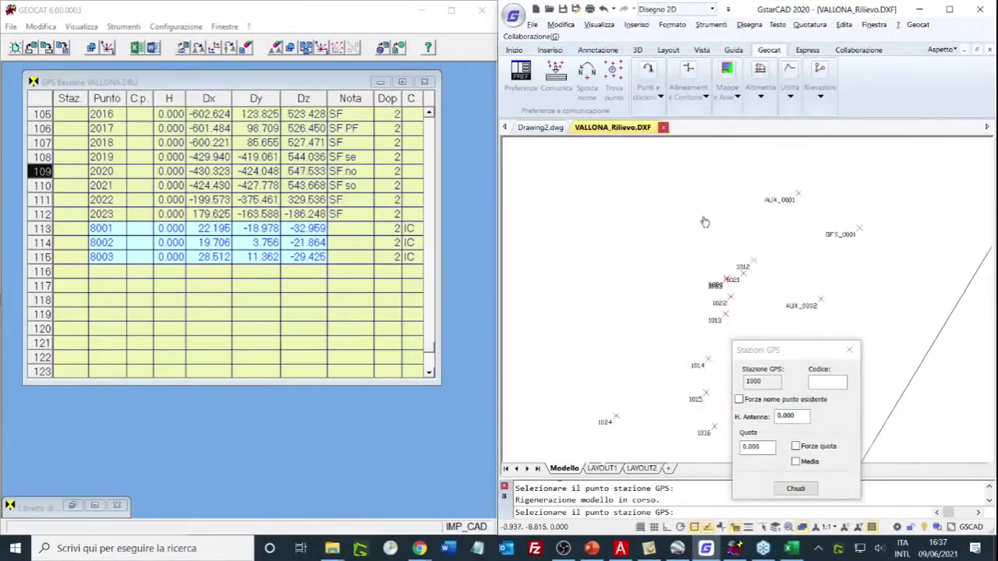
{"action": "scroll", "coordinate": [668, 345], "scroll_direction": "down", "scroll_amount": 2}
{"action": "scroll", "coordinate": [659, 265], "scroll_direction": "up", "scroll_amount": 2}
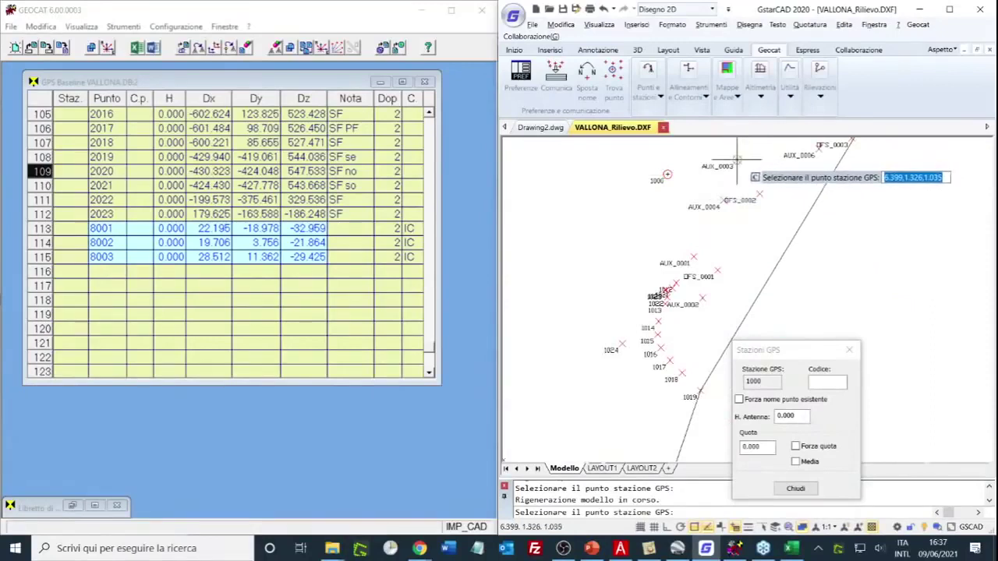
{"action": "scroll", "coordinate": [749, 158], "scroll_direction": "up", "scroll_amount": 2}
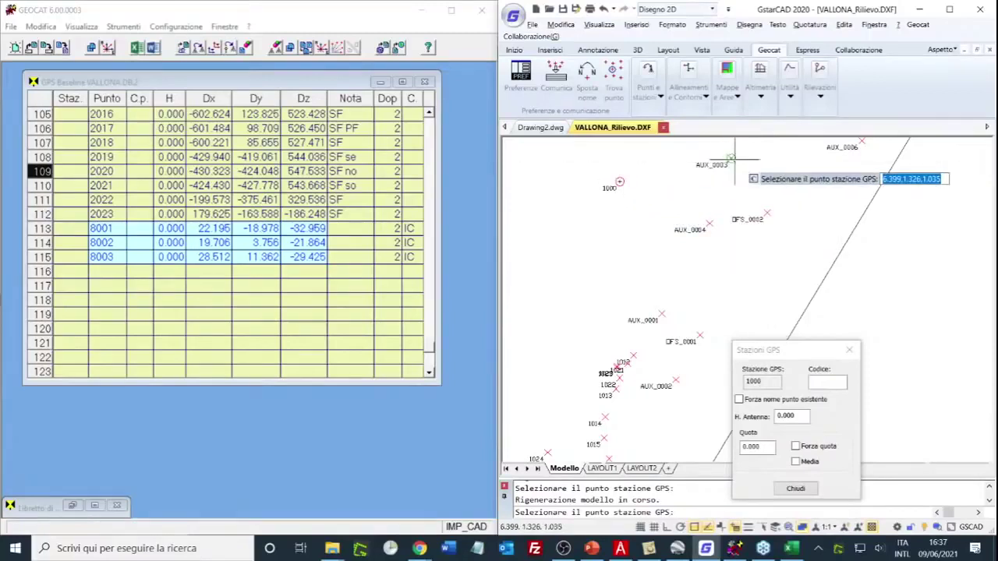
{"action": "mouse_move", "coordinate": [735, 159]}
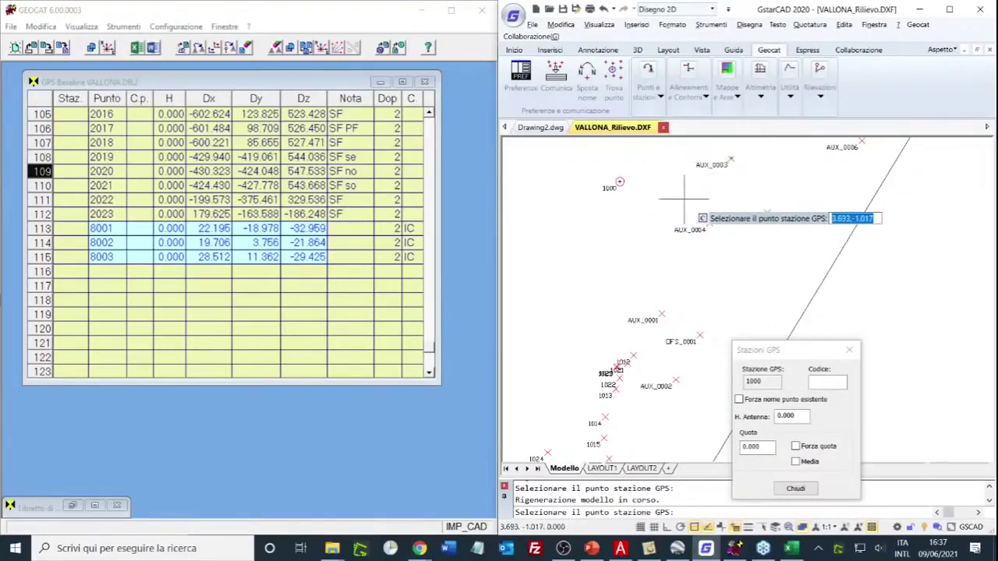
{"action": "left_click", "coordinate": [767, 212]}
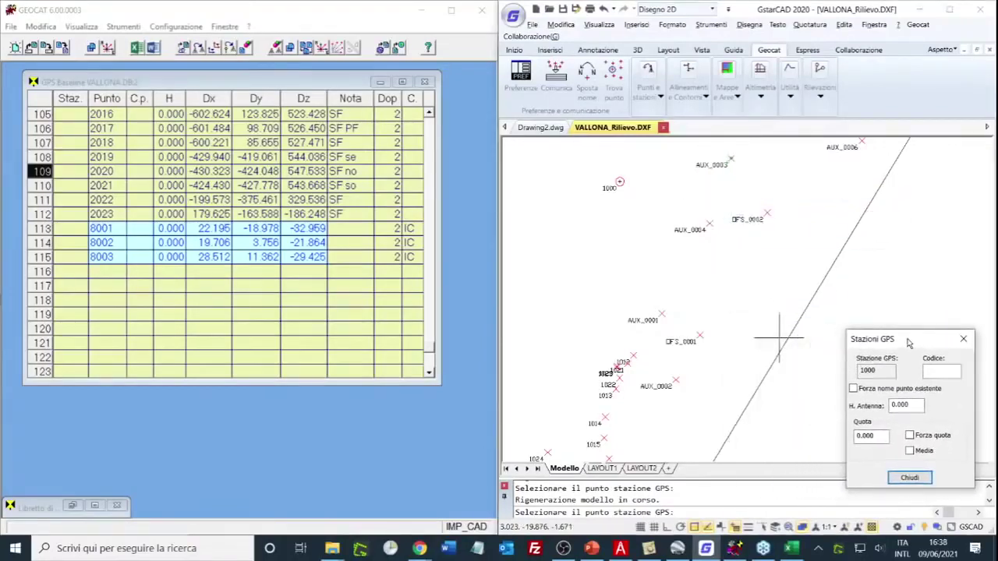
{"action": "scroll", "coordinate": [675, 223], "scroll_direction": "down", "scroll_amount": 2}
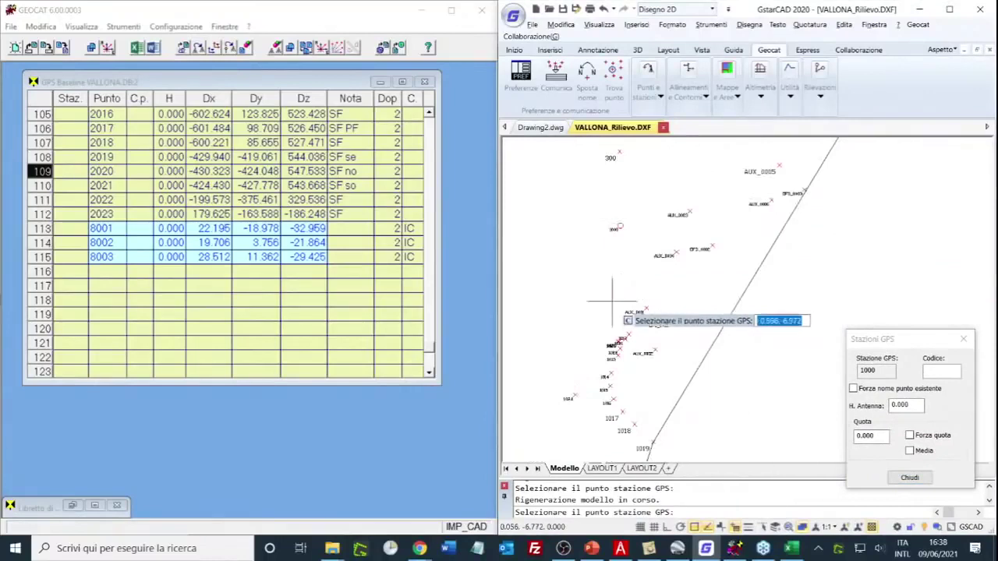
{"action": "left_click_drag", "start_coordinate": [635, 268], "coordinate": [716, 173]}
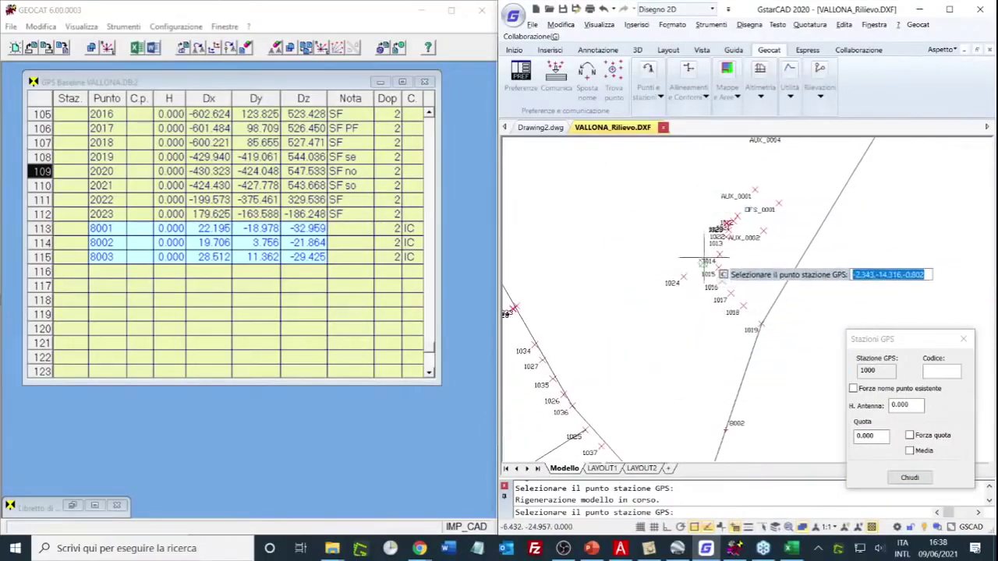
{"action": "mouse_move", "coordinate": [656, 380]}
{"action": "left_mouse_down"}
{"action": "mouse_move", "coordinate": [708, 222]}
{"action": "mouse_move", "coordinate": [797, 229]}
{"action": "left_mouse_up"}
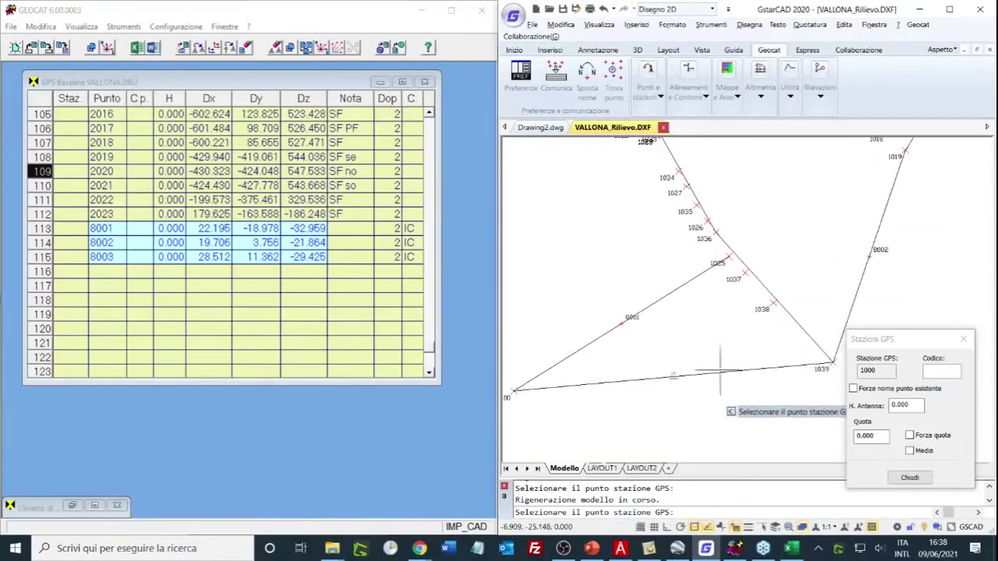
{"action": "left_click", "coordinate": [673, 377]}
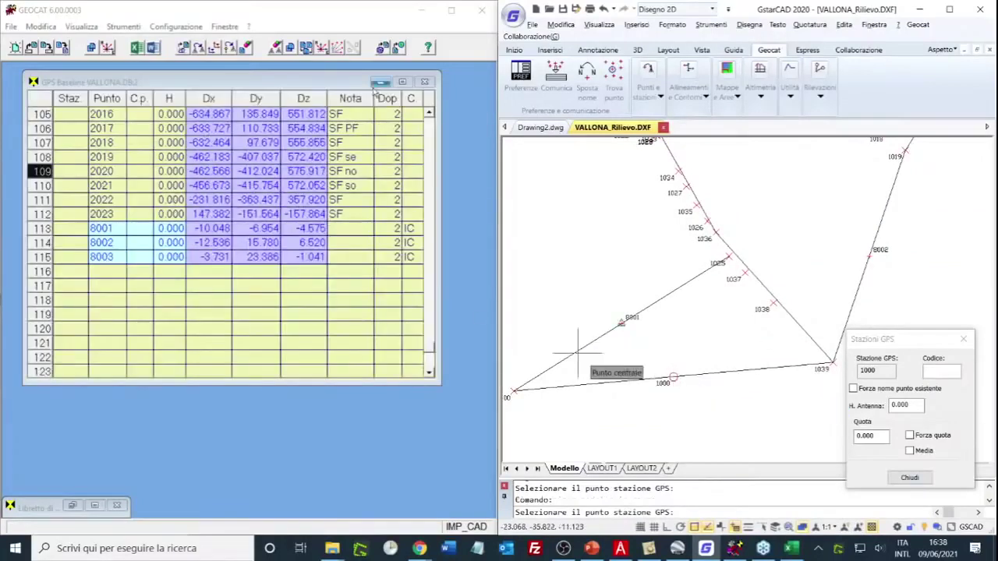
- Review the baseline components from the first row to point 8003 in the GPS Baseline table, and end the GPS station command
{"action": "left_click_drag", "start_coordinate": [429, 352], "coordinate": [427, 123]}
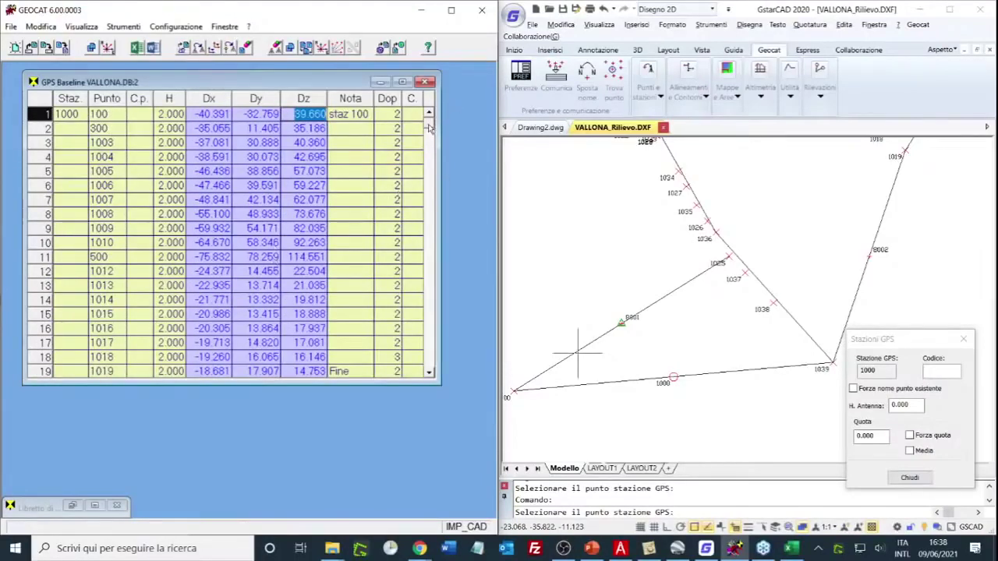
{"action": "left_click_drag", "start_coordinate": [429, 128], "coordinate": [447, 368]}
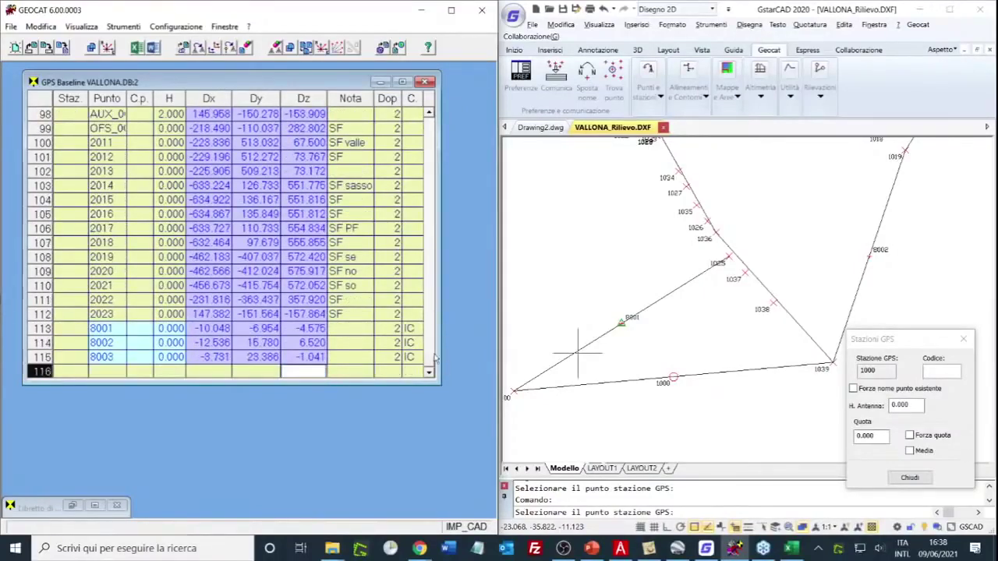
{"action": "left_click", "coordinate": [348, 316]}
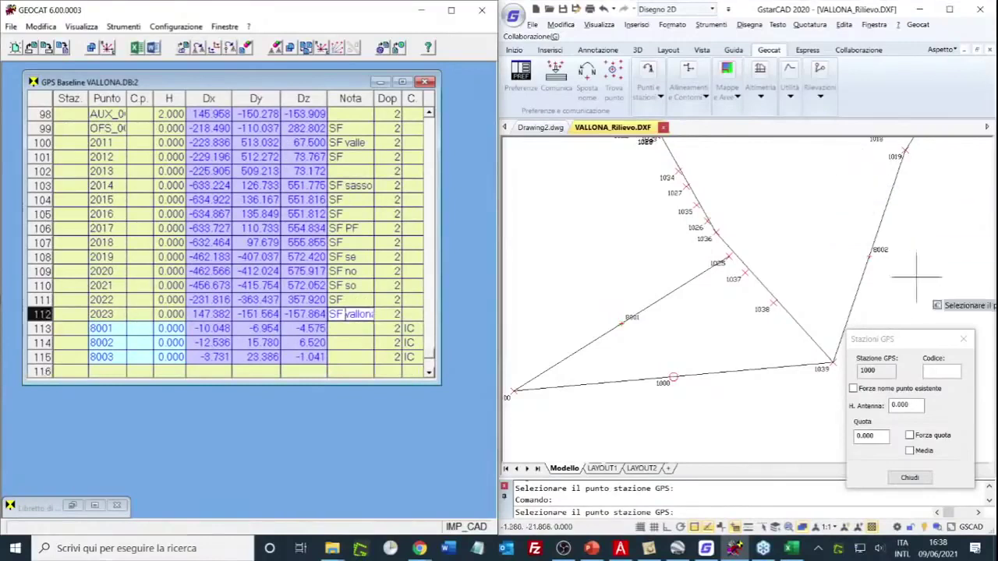
{"action": "left_click", "coordinate": [910, 477]}
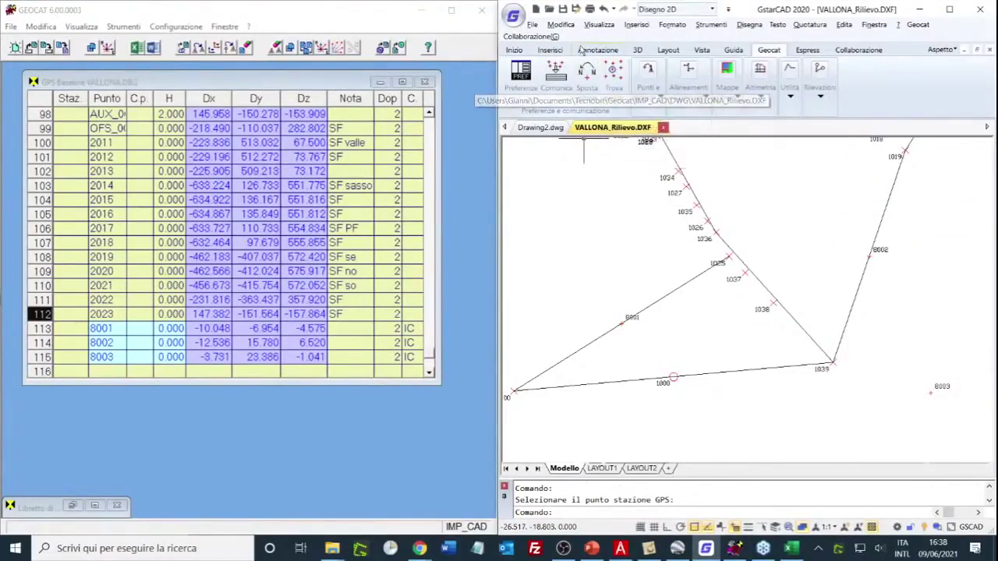
- Save the drawing as VALLONA_Rilievo.dwg in the DWG folder, replacing the existing file
{"action": "left_click", "coordinate": [563, 9]}
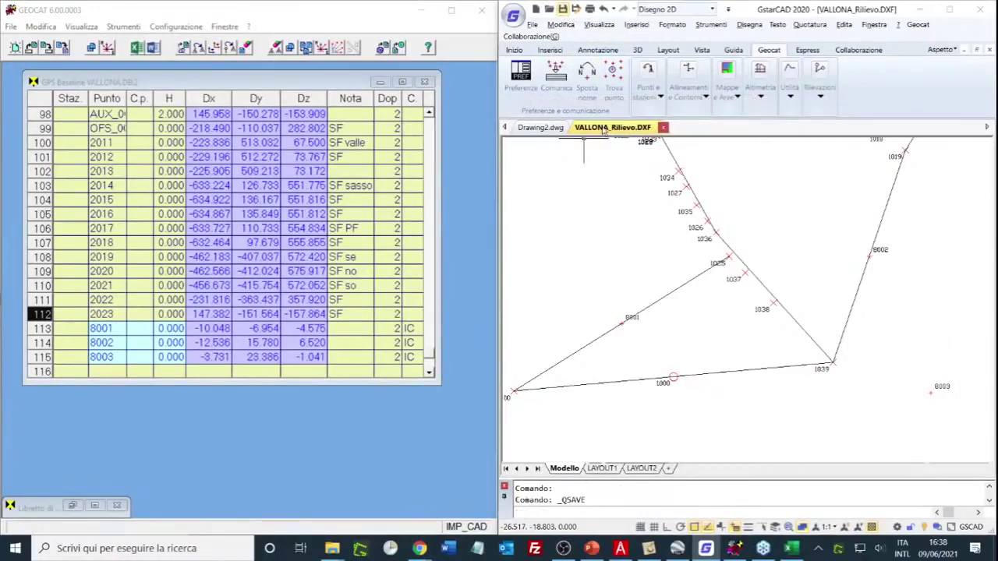
{"action": "left_click", "coordinate": [834, 386]}
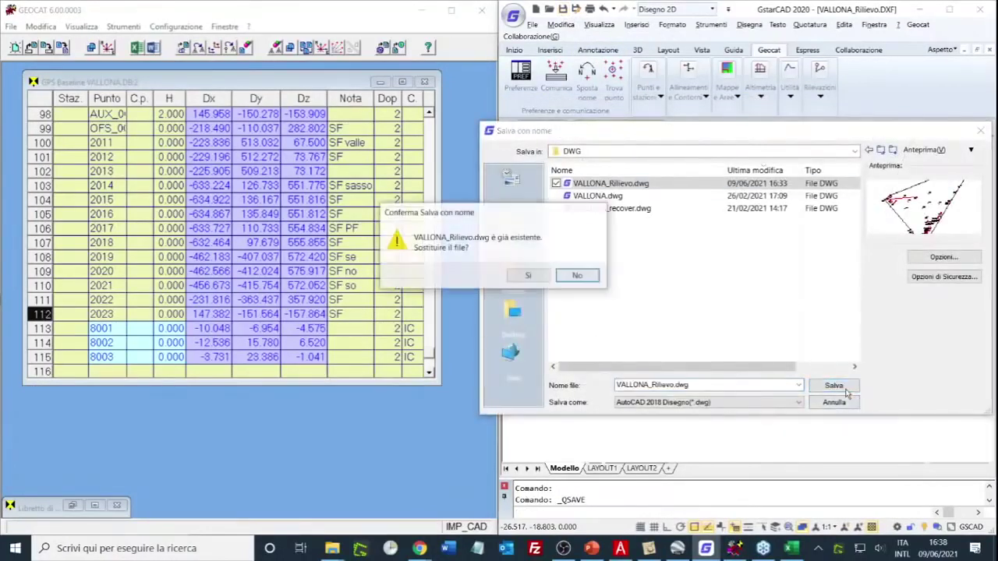
{"action": "left_click", "coordinate": [527, 275]}
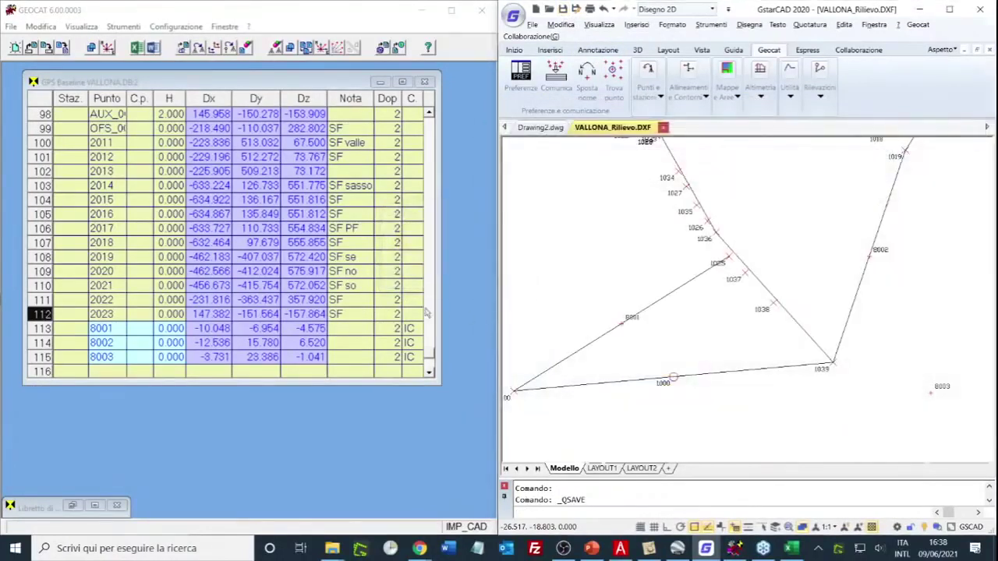
- Generate a new CAD drawing of the survey from GEOCAT with local coordinates and the other drawing parameters as set
{"action": "right_click", "coordinate": [200, 396]}
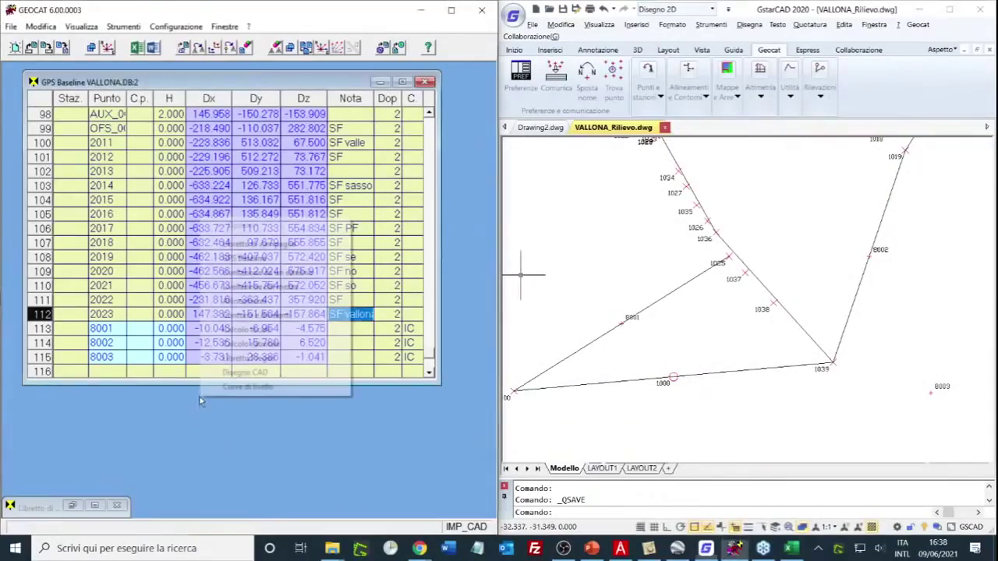
{"action": "left_click", "coordinate": [244, 372]}
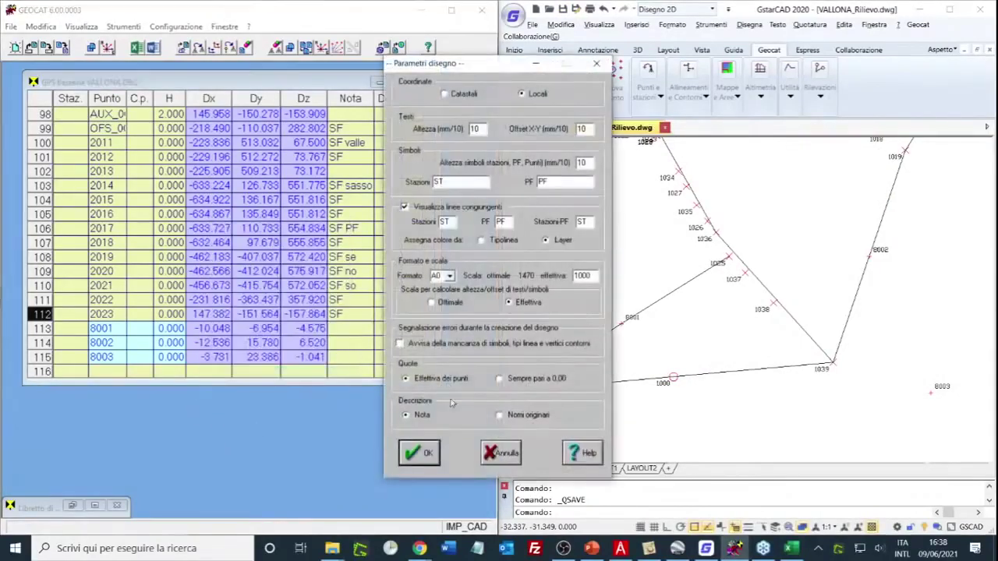
{"action": "left_click", "coordinate": [419, 452]}
{"action": "key", "text": "Return"}
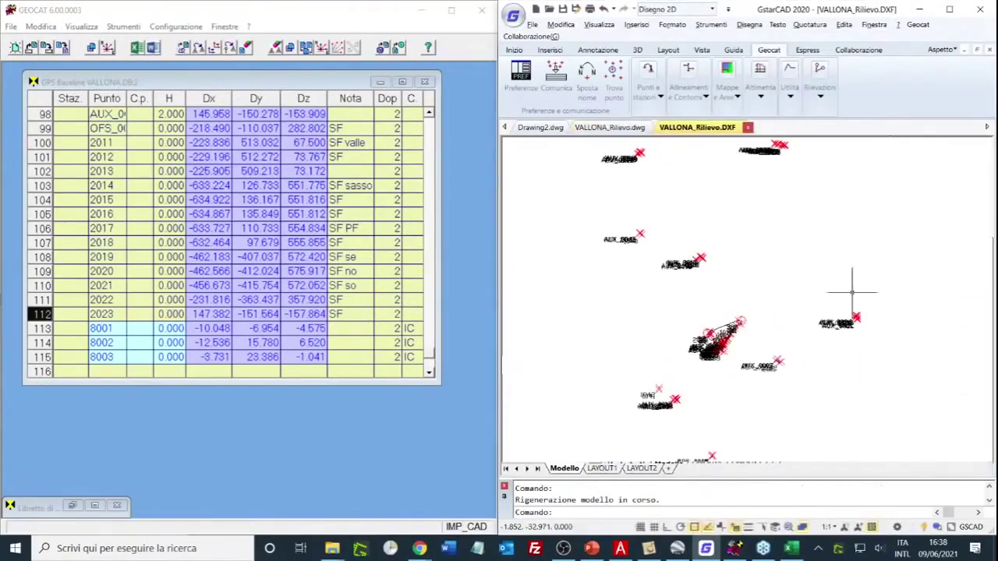
- Examine the regenerated drawing around station 1000 and points 8001, 8002 and 8003
{"action": "scroll", "coordinate": [706, 351], "scroll_direction": "up", "scroll_amount": 2}
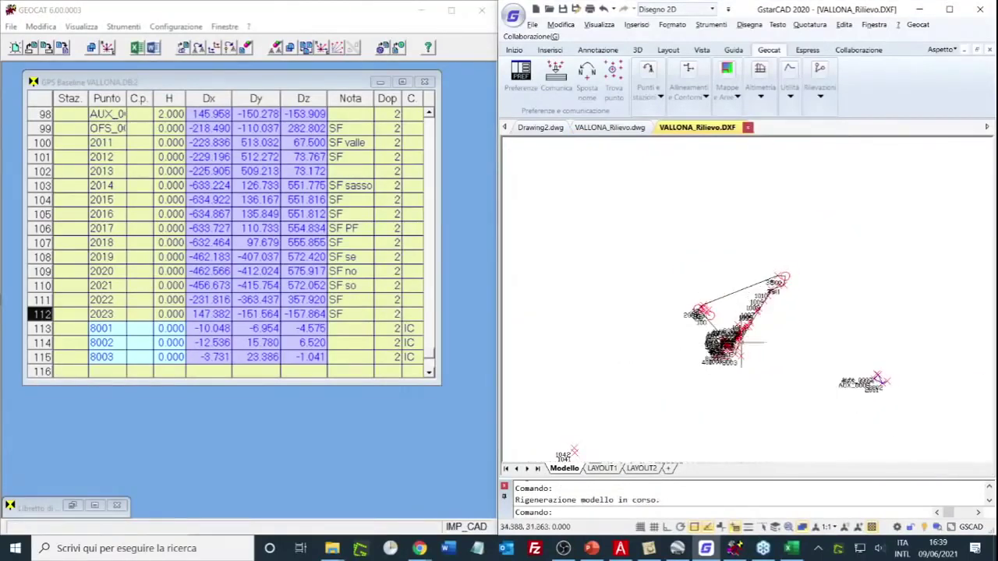
{"action": "scroll", "coordinate": [719, 357], "scroll_direction": "up", "scroll_amount": 4}
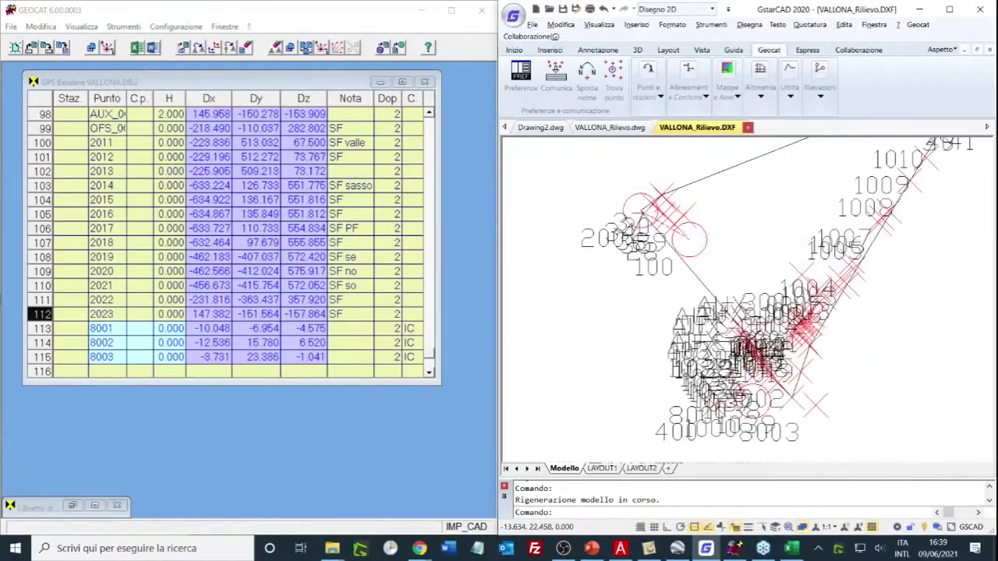
{"action": "scroll", "coordinate": [717, 341], "scroll_direction": "up", "scroll_amount": 2}
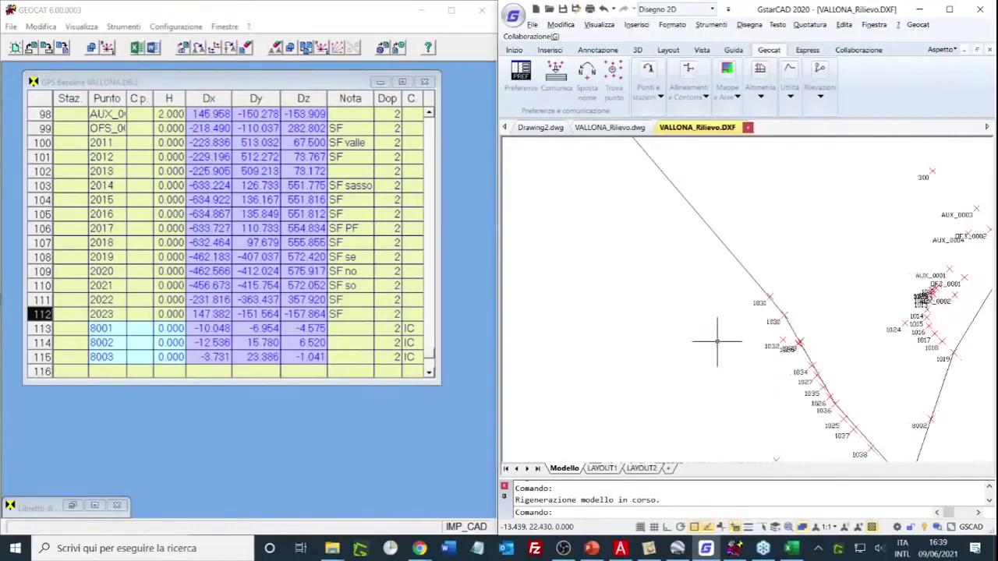
{"action": "scroll", "coordinate": [717, 341], "scroll_direction": "up", "scroll_amount": 1}
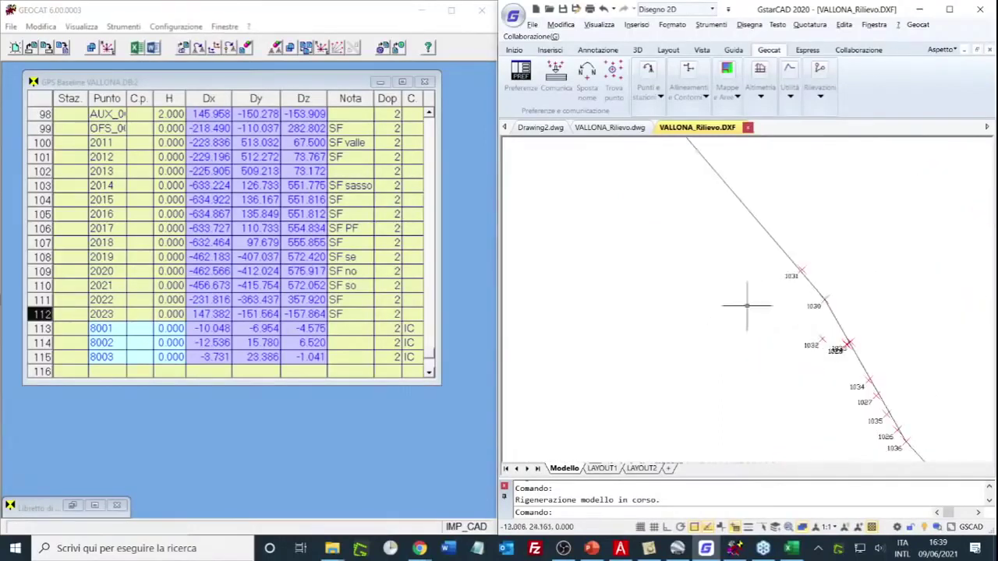
{"action": "scroll", "coordinate": [828, 278], "scroll_direction": "up", "scroll_amount": 1}
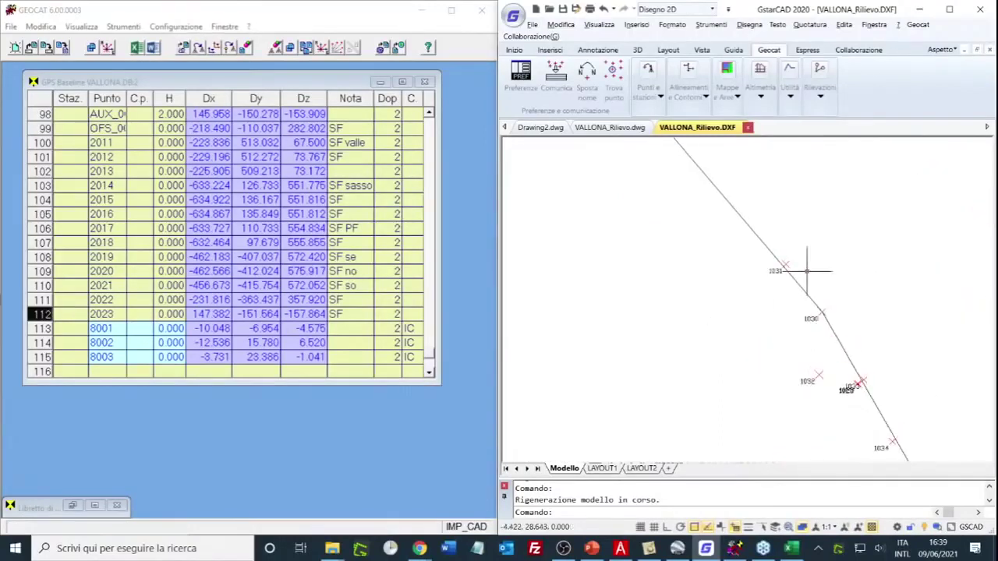
{"action": "scroll", "coordinate": [807, 271], "scroll_direction": "down", "scroll_amount": 5}
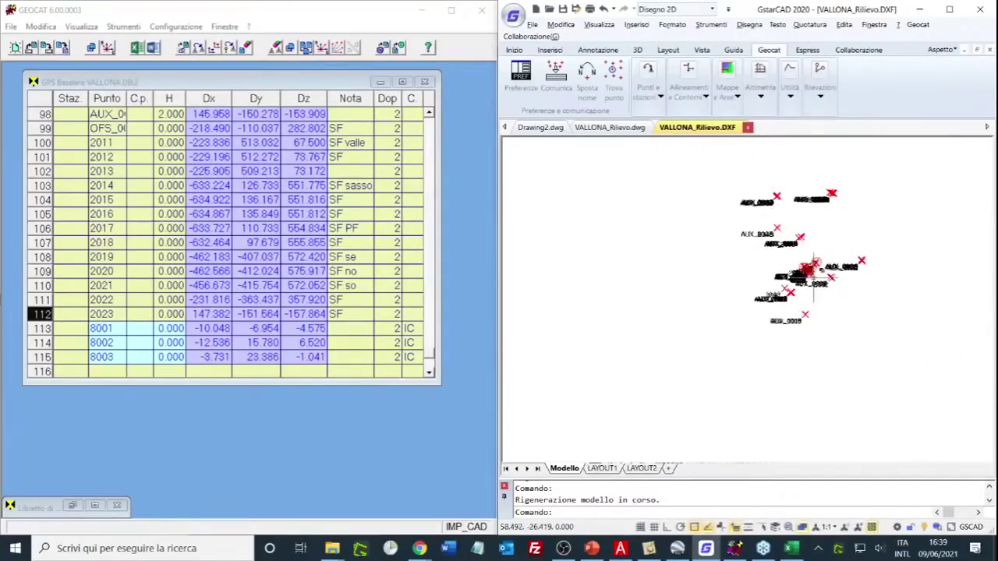
{"action": "scroll", "coordinate": [811, 281], "scroll_direction": "up", "scroll_amount": 1}
{"action": "scroll", "coordinate": [752, 343], "scroll_direction": "up", "scroll_amount": 2}
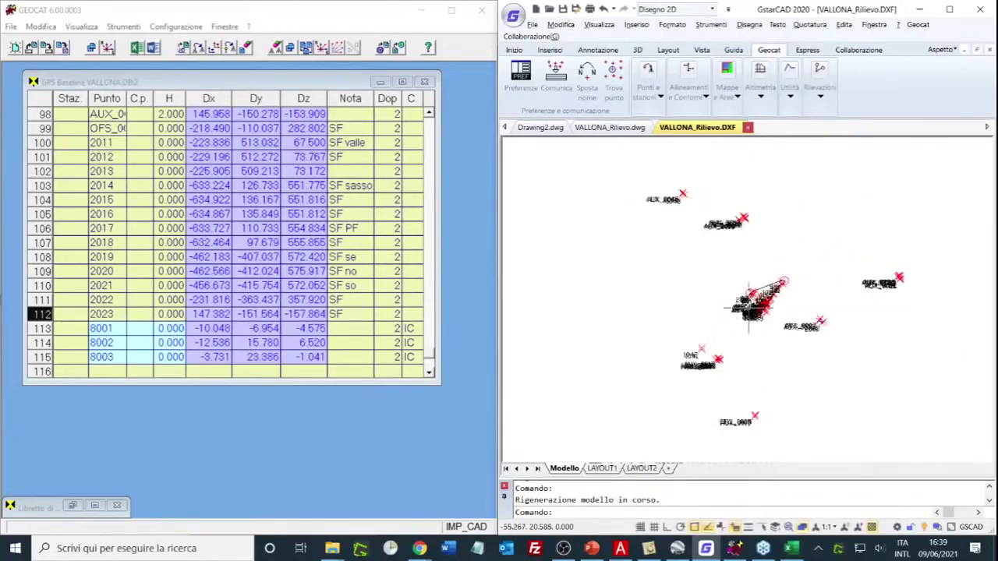
{"action": "scroll", "coordinate": [750, 317], "scroll_direction": "up", "scroll_amount": 3}
{"action": "scroll", "coordinate": [799, 287], "scroll_direction": "up", "scroll_amount": 4}
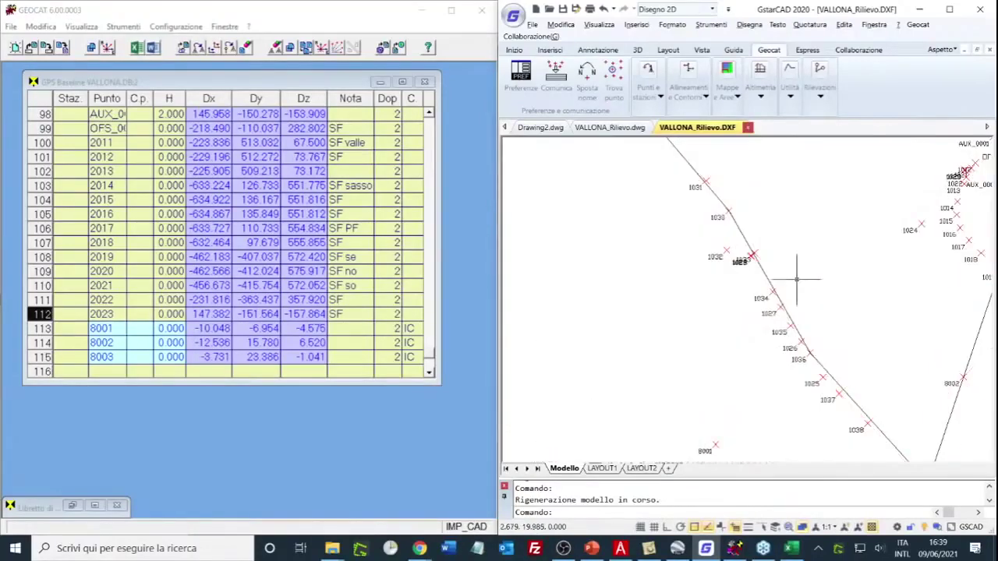
{"action": "scroll", "coordinate": [796, 278], "scroll_direction": "down", "scroll_amount": 2}
{"action": "scroll", "coordinate": [749, 343], "scroll_direction": "up", "scroll_amount": 2}
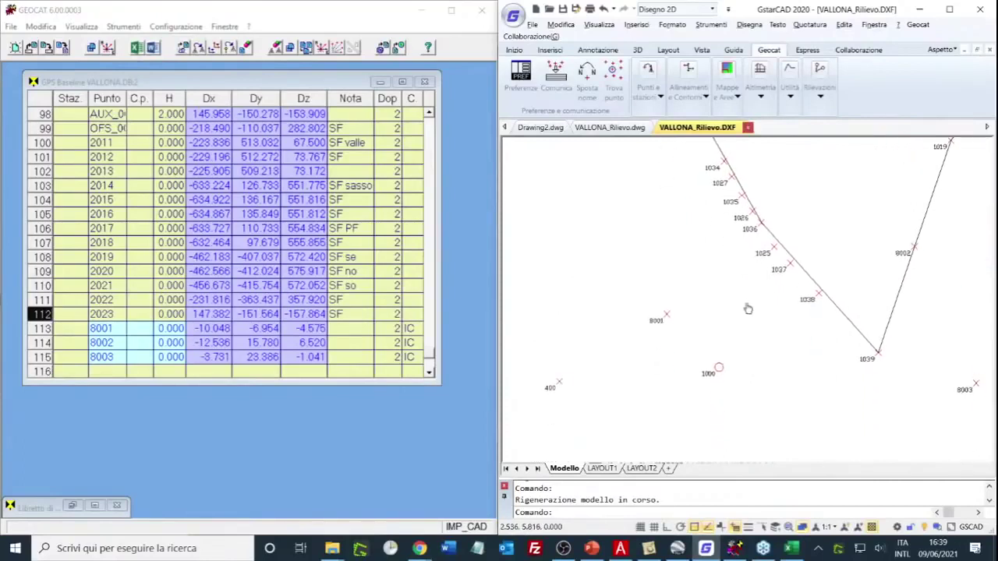
- Draw connected lines in the regenerated drawing from point 1025 to point 400 and on to point 1039
{"action": "left_click", "coordinate": [518, 51]}
{"action": "left_click", "coordinate": [526, 69]}
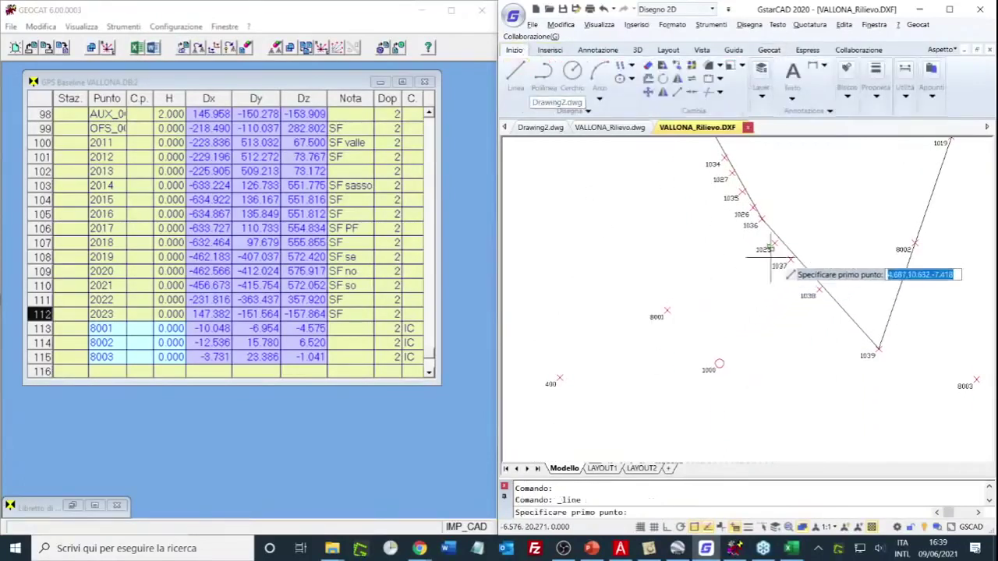
{"action": "left_click", "coordinate": [772, 245]}
{"action": "left_click", "coordinate": [560, 378]}
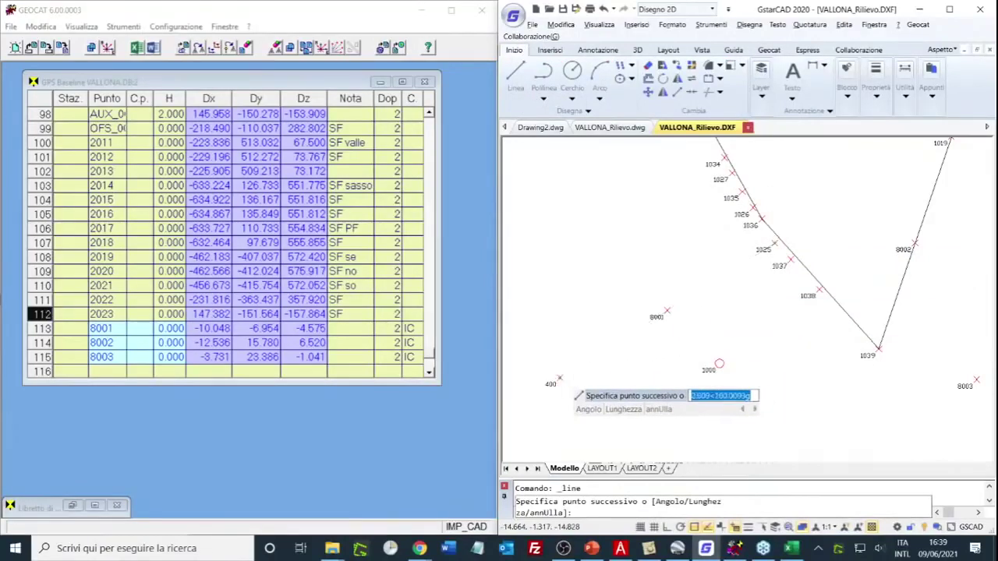
{"action": "left_click", "coordinate": [875, 346]}
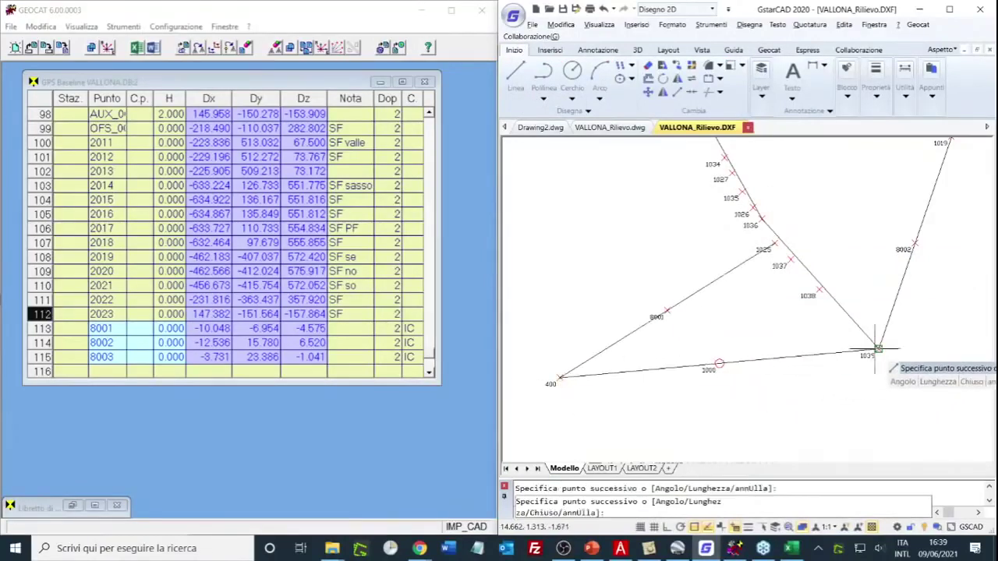
- Finish the line at point 1039 and exit the line command
{"action": "key", "text": "Escape"}
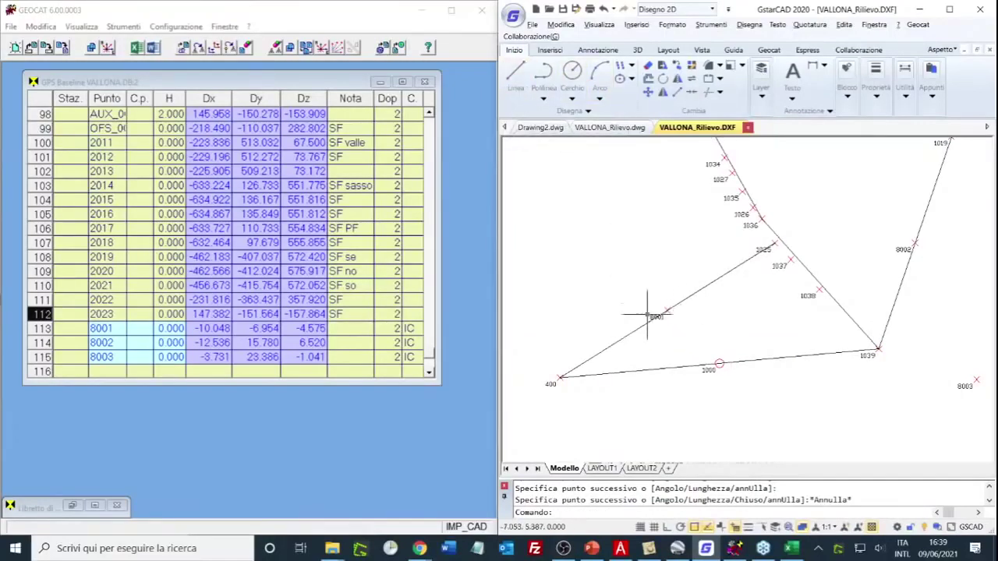
{"action": "left_click", "coordinate": [516, 74]}
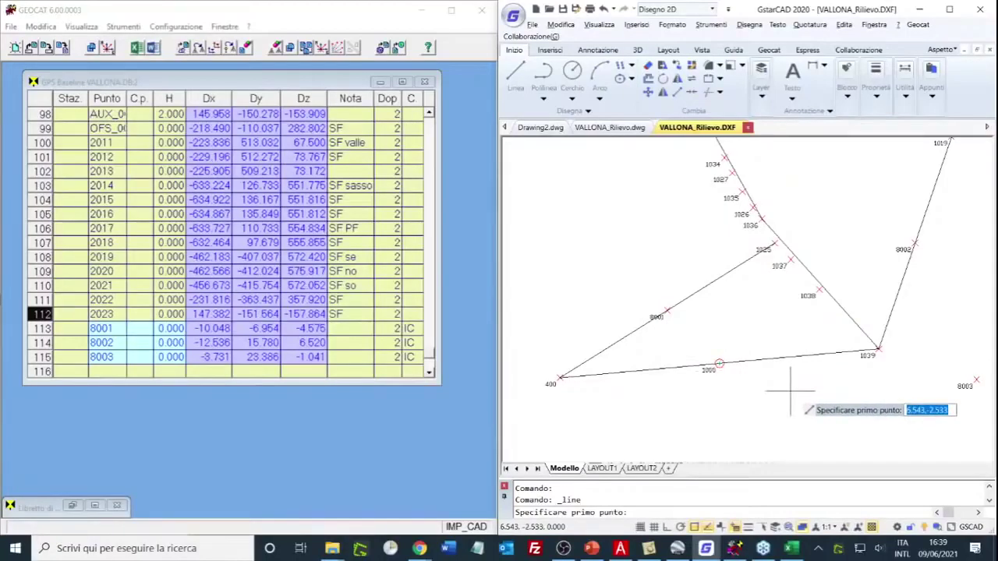
{"action": "key", "text": "Escape"}
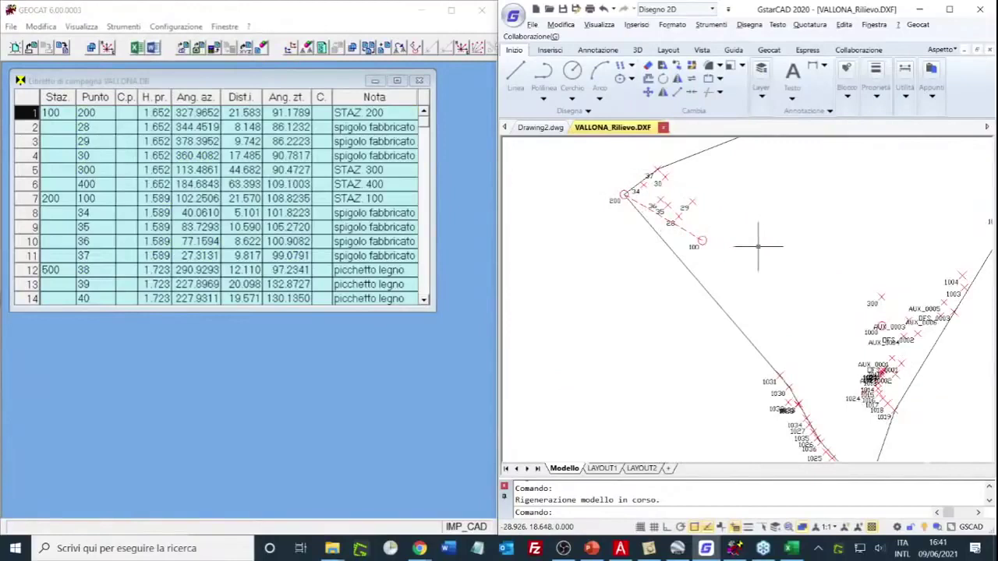
{"action": "scroll", "coordinate": [758, 246], "scroll_direction": "down", "scroll_amount": 2}
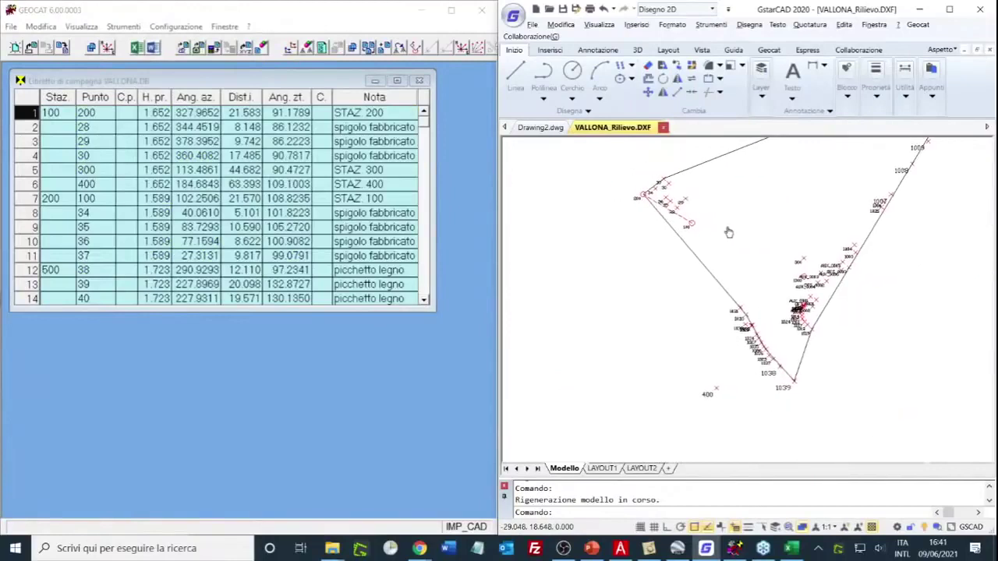
{"action": "scroll", "coordinate": [727, 228], "scroll_direction": "up", "scroll_amount": 2}
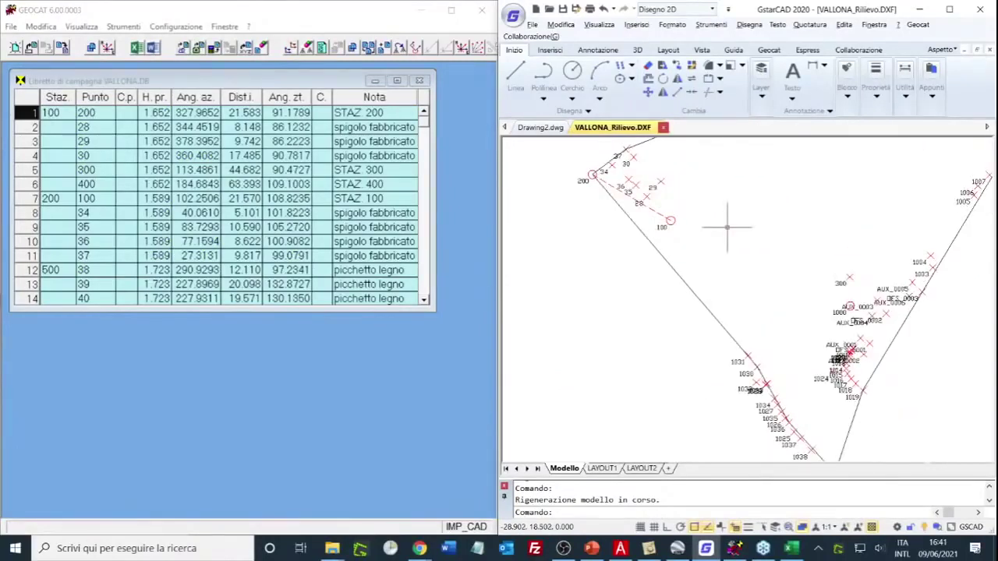
{"action": "mouse_move", "coordinate": [726, 228]}
{"action": "left_mouse_down"}
{"action": "mouse_move", "coordinate": [703, 216]}
{"action": "mouse_move", "coordinate": [708, 208]}
{"action": "left_mouse_up"}
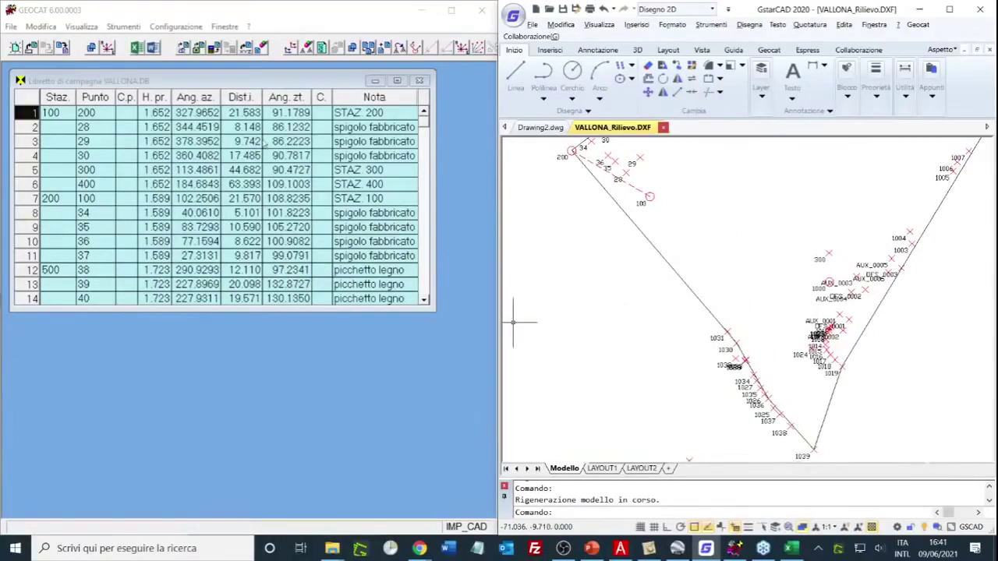
- Open the Allineamenti table in GEOCAT and place it below the field book table
{"action": "left_click", "coordinate": [204, 84]}
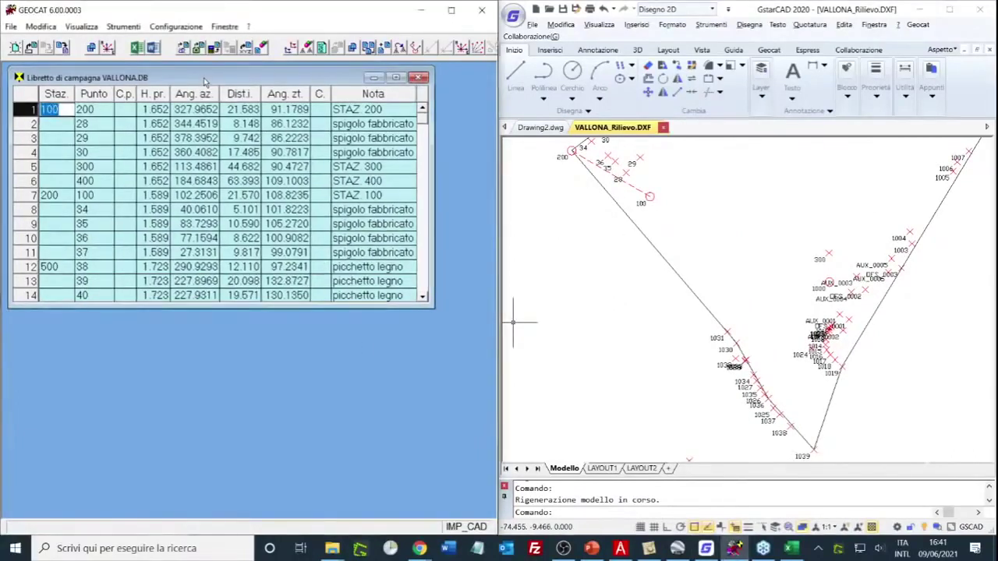
{"action": "right_click", "coordinate": [248, 152]}
{"action": "left_click", "coordinate": [299, 227]}
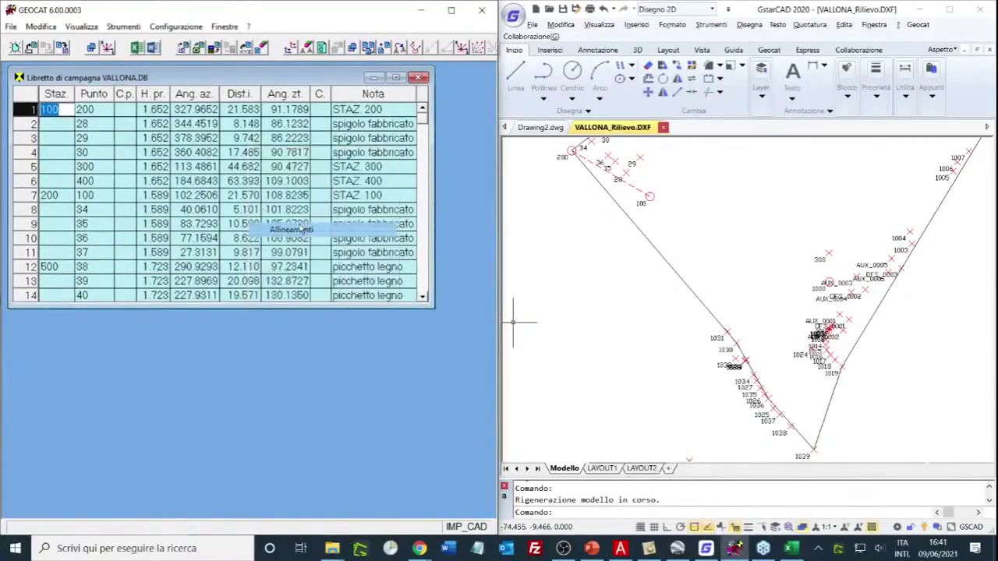
{"action": "mouse_move", "coordinate": [257, 144]}
{"action": "left_mouse_down"}
{"action": "mouse_move", "coordinate": [321, 291]}
{"action": "mouse_move", "coordinate": [208, 339]}
{"action": "left_mouse_up"}
- Examine the existing alignments between AUX_0008, OFS_0004, 2001 and 2002 in the CAD drawing and their location relative to the survey
{"action": "double_click", "coordinate": [908, 351]}
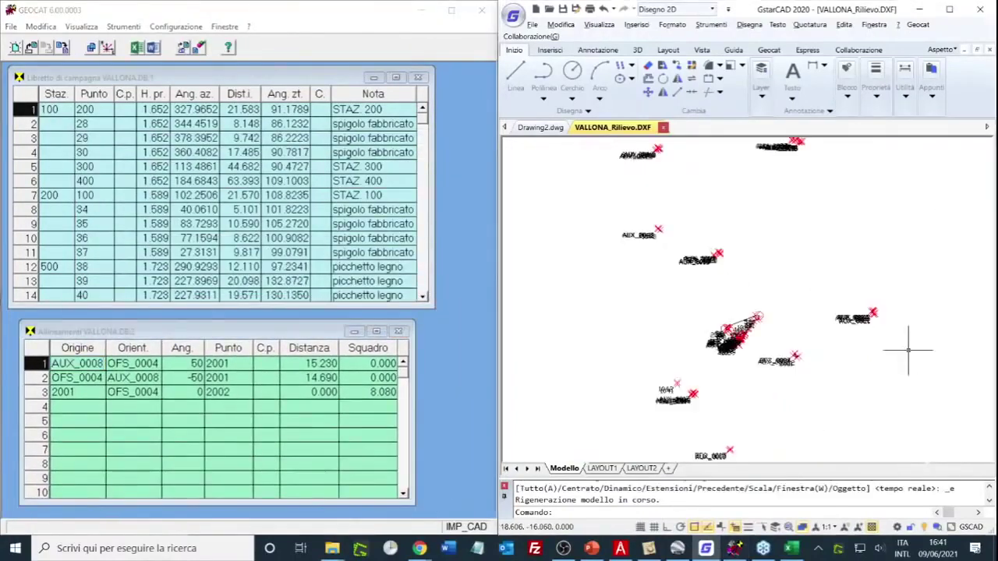
{"action": "scroll", "coordinate": [786, 370], "scroll_direction": "up", "scroll_amount": 8}
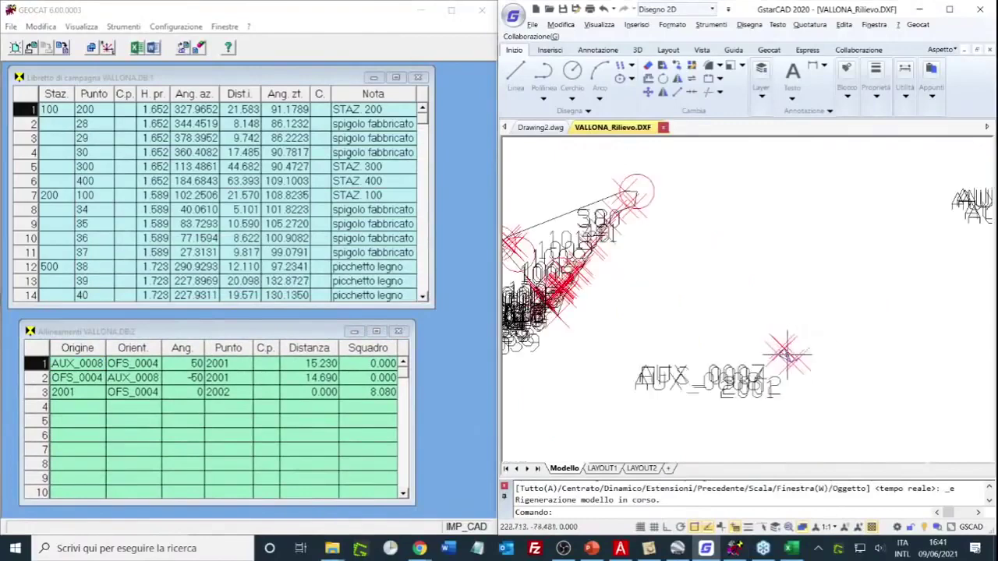
{"action": "scroll", "coordinate": [827, 314], "scroll_direction": "down", "scroll_amount": 4}
{"action": "scroll", "coordinate": [826, 231], "scroll_direction": "up", "scroll_amount": 2}
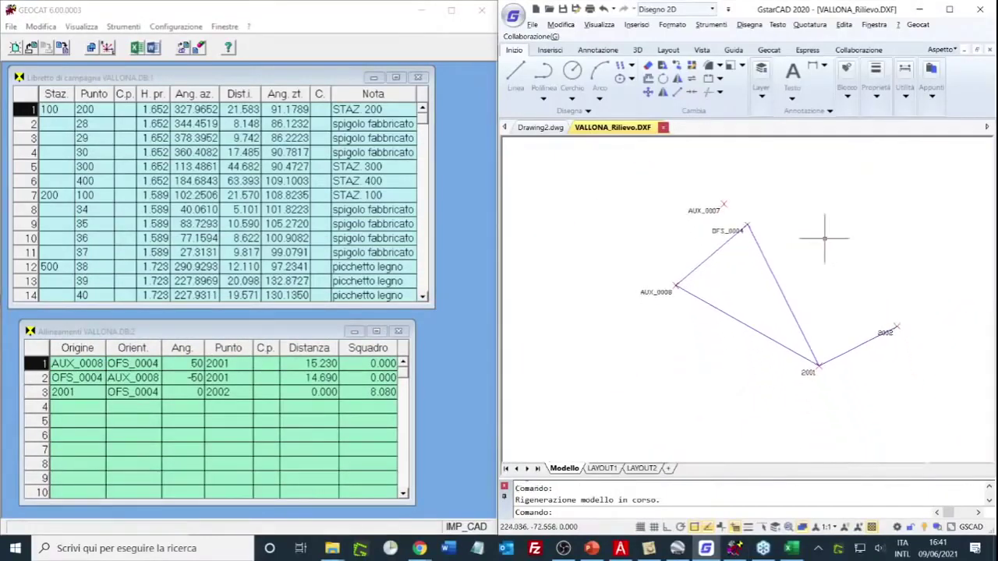
{"action": "mouse_move", "coordinate": [770, 227]}
{"action": "left_mouse_down"}
{"action": "mouse_move", "coordinate": [784, 186]}
{"action": "mouse_move", "coordinate": [739, 193]}
{"action": "left_mouse_up"}
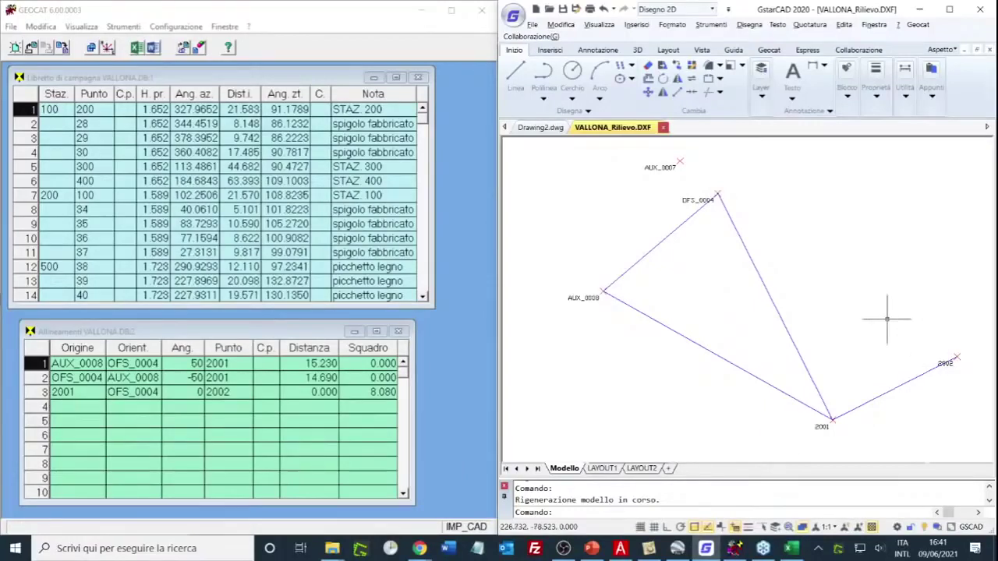
{"action": "scroll", "coordinate": [889, 317], "scroll_direction": "down", "scroll_amount": 3}
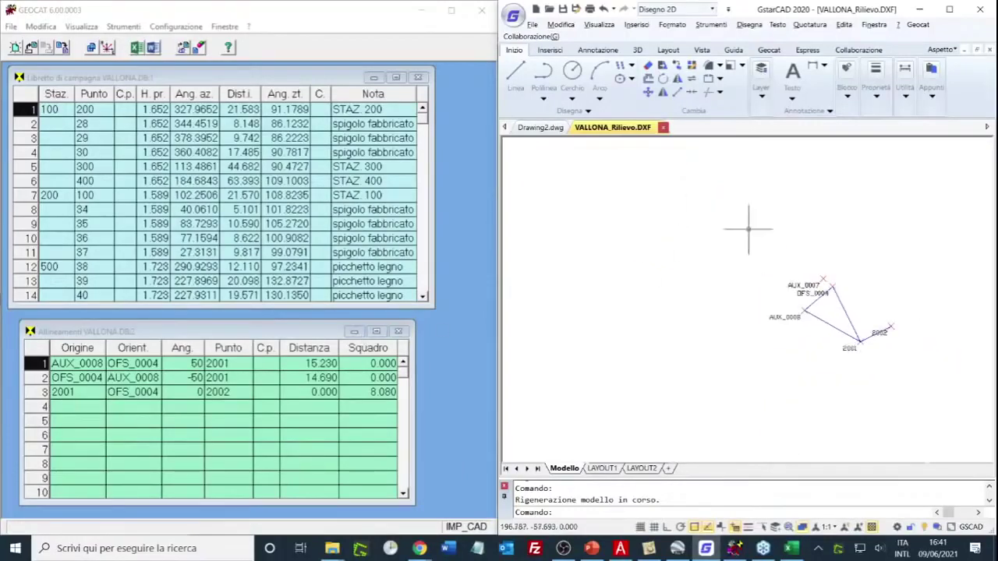
{"action": "scroll", "coordinate": [702, 261], "scroll_direction": "down", "scroll_amount": 4}
{"action": "scroll", "coordinate": [699, 262], "scroll_direction": "down", "scroll_amount": 2}
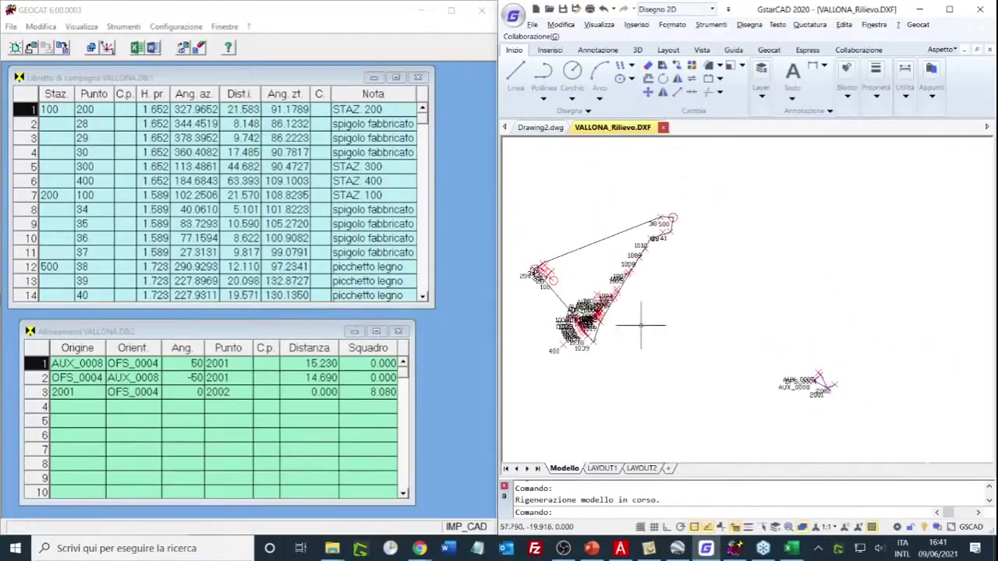
- Start an alignment-and-offset export with point 200 as the origin and point 1039 as the orientation
{"action": "scroll", "coordinate": [548, 318], "scroll_direction": "up", "scroll_amount": 5}
{"action": "scroll", "coordinate": [584, 281], "scroll_direction": "down", "scroll_amount": 2}
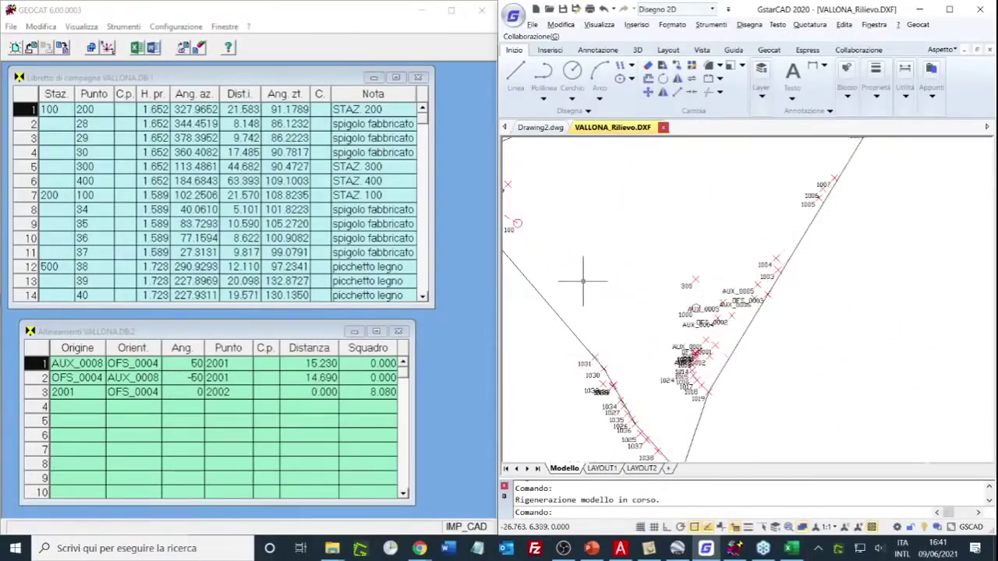
{"action": "scroll", "coordinate": [752, 225], "scroll_direction": "up", "scroll_amount": 1}
{"action": "left_click_drag", "start_coordinate": [752, 226], "coordinate": [754, 261]}
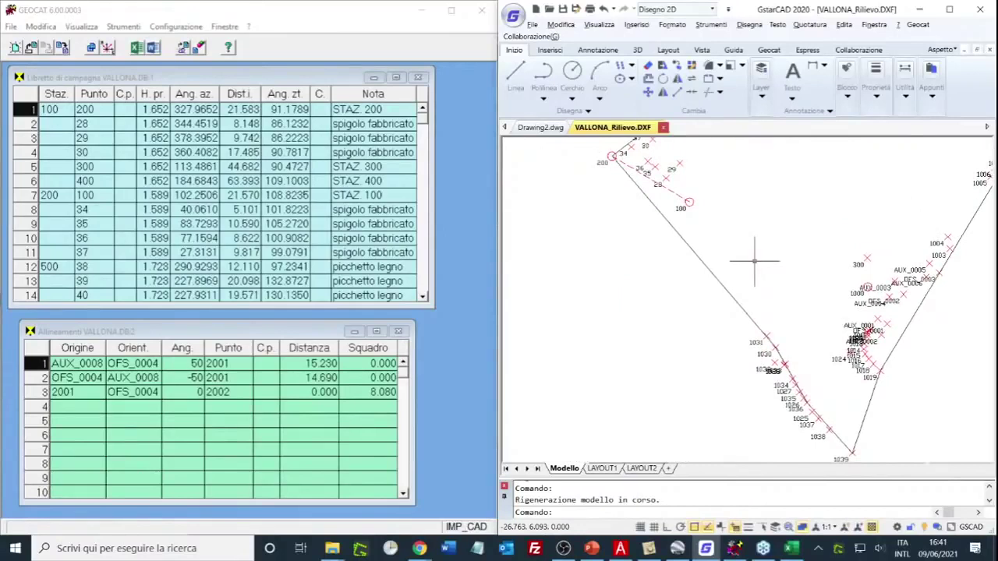
{"action": "scroll", "coordinate": [754, 261], "scroll_direction": "up", "scroll_amount": 1}
{"action": "scroll", "coordinate": [755, 257], "scroll_direction": "down", "scroll_amount": 1}
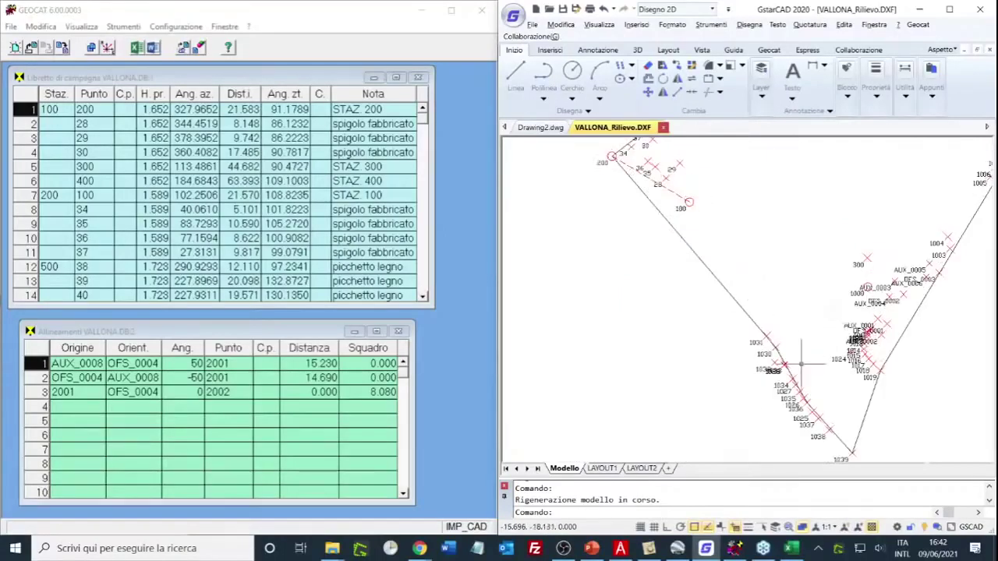
{"action": "scroll", "coordinate": [803, 366], "scroll_direction": "up", "scroll_amount": 1}
{"action": "scroll", "coordinate": [811, 366], "scroll_direction": "down", "scroll_amount": 1}
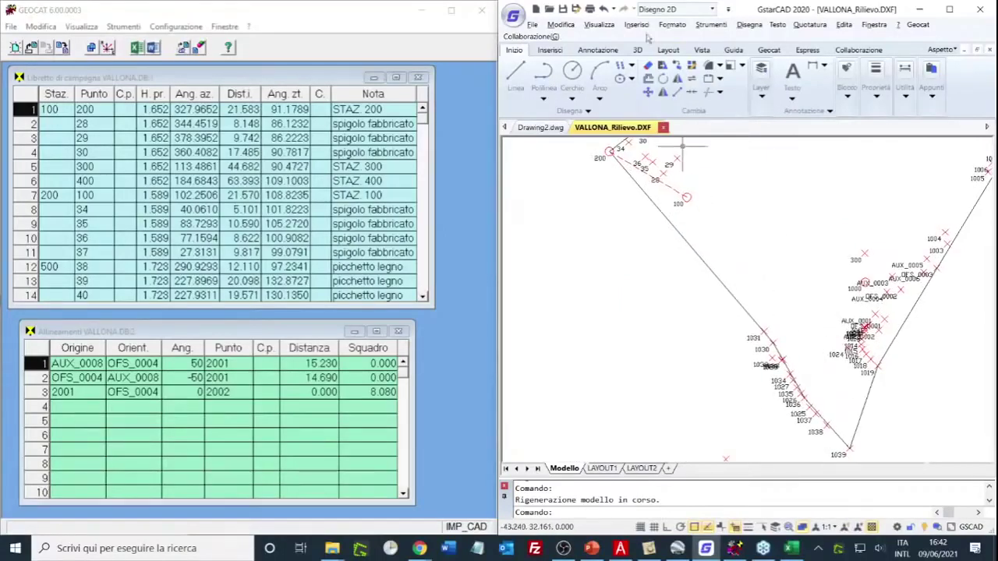
{"action": "left_click", "coordinate": [767, 50]}
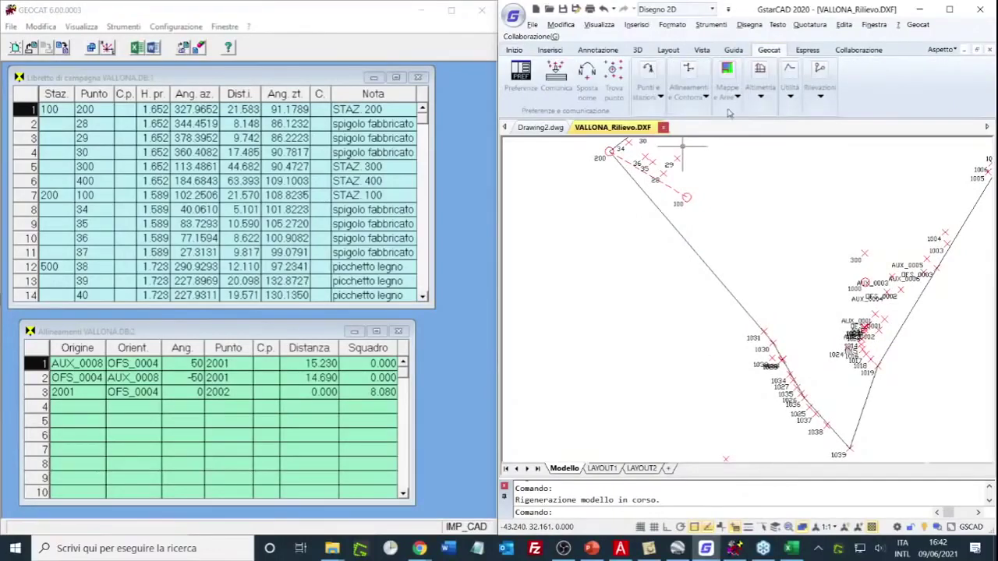
{"action": "left_click", "coordinate": [684, 92]}
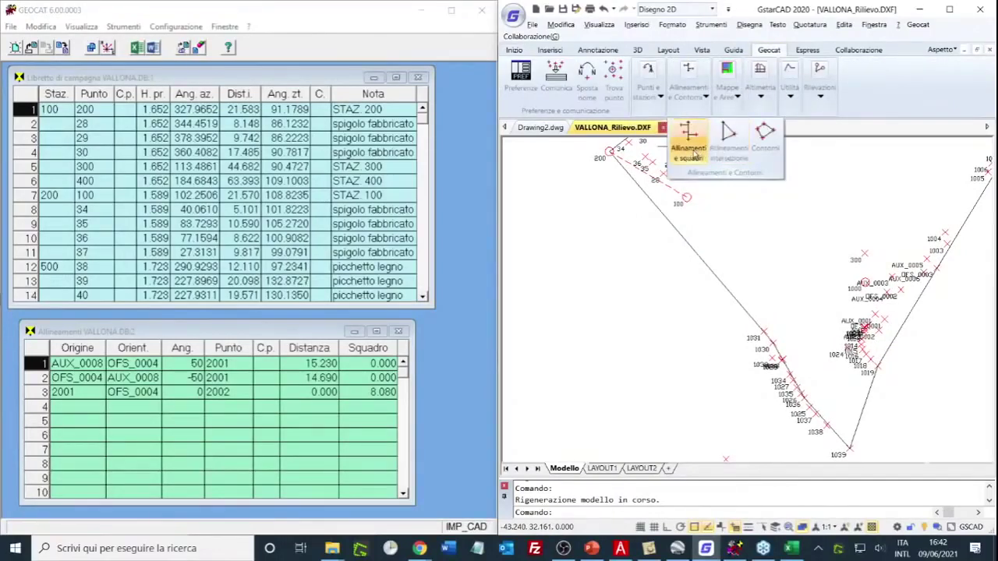
{"action": "left_click", "coordinate": [688, 152]}
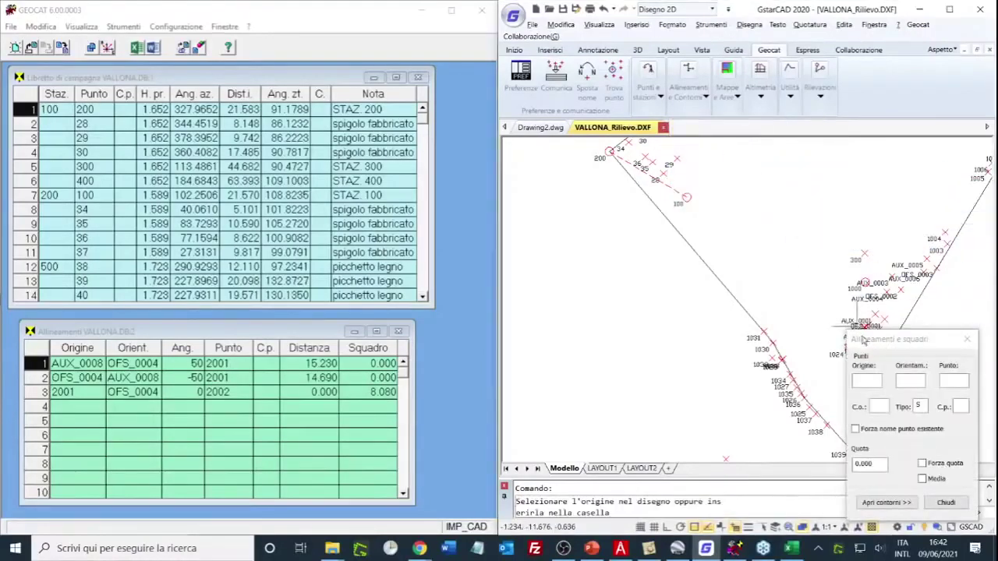
{"action": "mouse_move", "coordinate": [871, 348]}
{"action": "left_mouse_down"}
{"action": "mouse_move", "coordinate": [709, 314]}
{"action": "mouse_move", "coordinate": [533, 246]}
{"action": "mouse_move", "coordinate": [537, 282]}
{"action": "left_mouse_up"}
{"action": "left_click", "coordinate": [608, 151]}
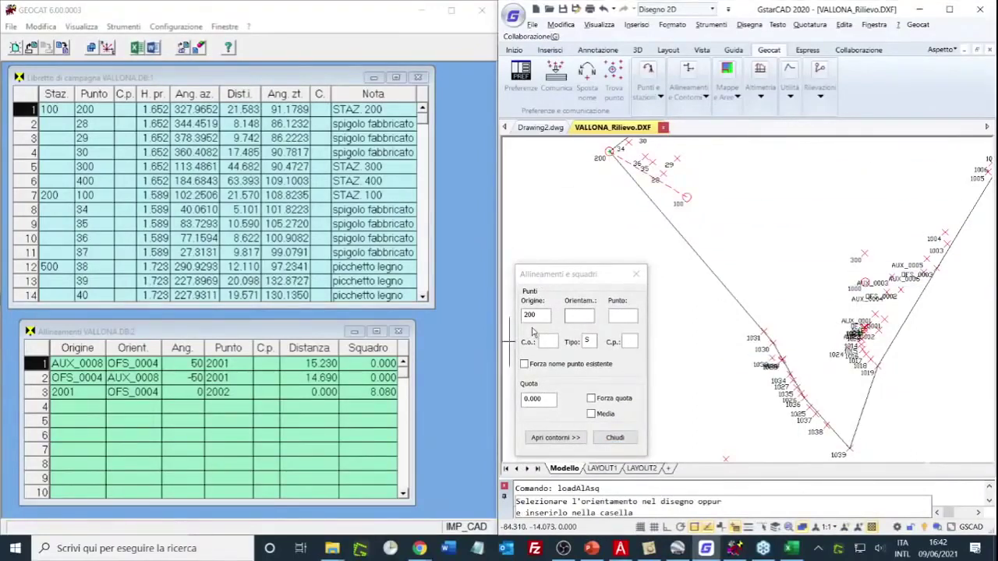
{"action": "left_click", "coordinate": [850, 448]}
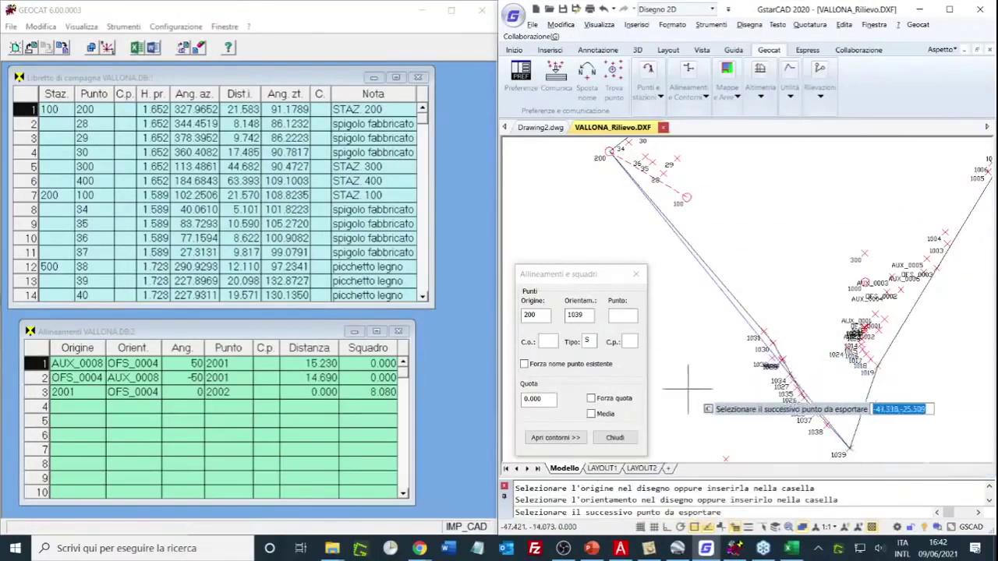
- Export a new point 111 southwest of the 200–1039 alignment, at distance about 47.86 and offset about 12.00
{"action": "left_click", "coordinate": [624, 313]}
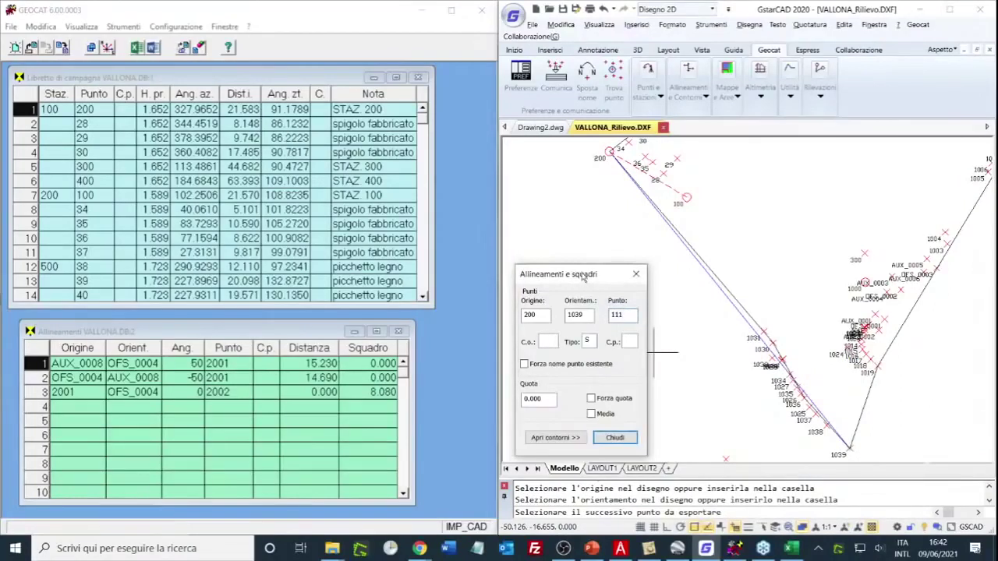
{"action": "type", "text": "111"}
{"action": "mouse_move", "coordinate": [583, 277]}
{"action": "left_mouse_down"}
{"action": "mouse_move", "coordinate": [864, 231]}
{"action": "mouse_move", "coordinate": [870, 164]}
{"action": "mouse_move", "coordinate": [882, 161]}
{"action": "left_mouse_up"}
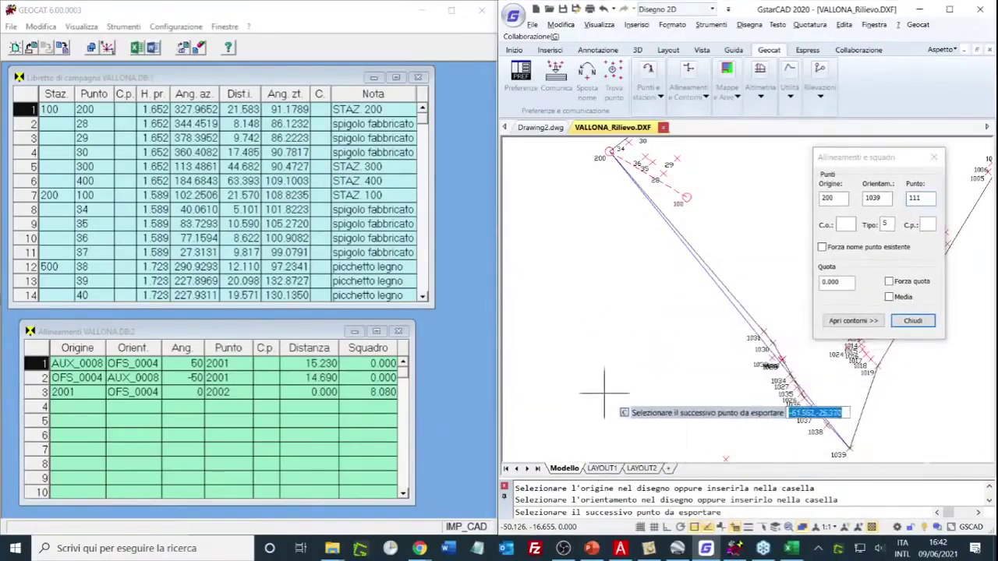
{"action": "left_click", "coordinate": [697, 340]}
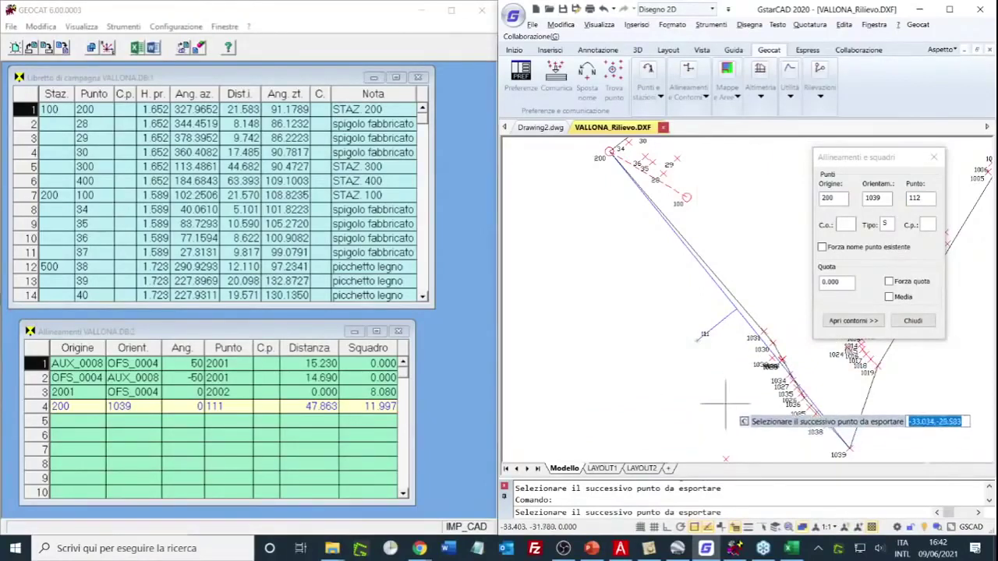
{"action": "left_click", "coordinate": [912, 321]}
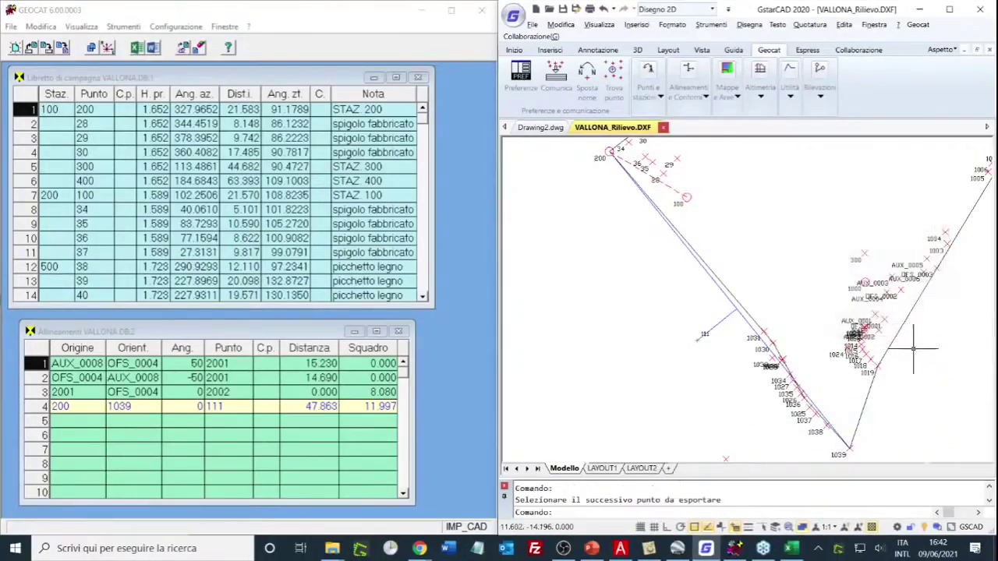
- Reimport existing point 111 into the field book as a total station point observed from station 100
{"action": "scroll", "coordinate": [912, 347], "scroll_direction": "down", "scroll_amount": 1}
{"action": "scroll", "coordinate": [904, 339], "scroll_direction": "up", "scroll_amount": 1}
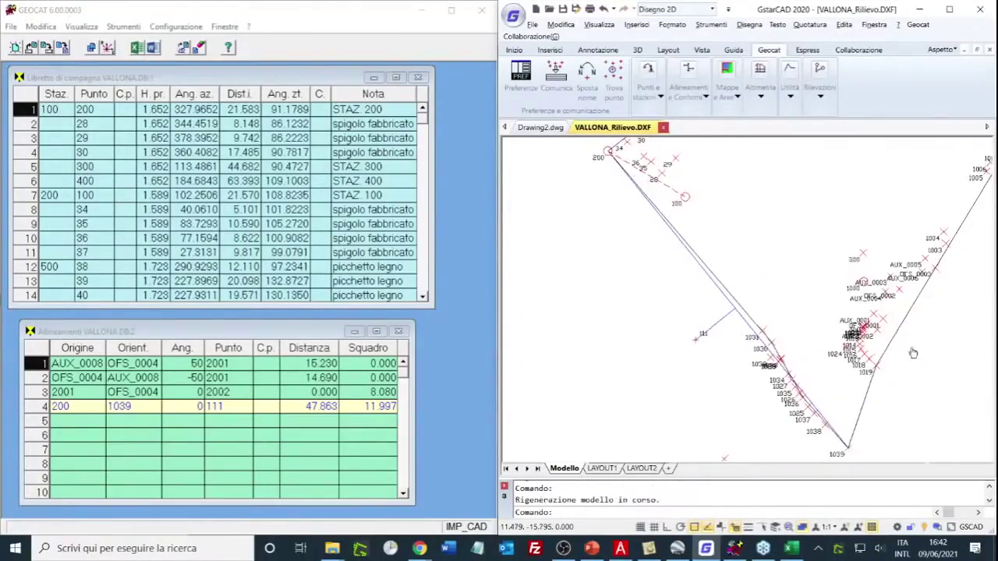
{"action": "left_click_drag", "start_coordinate": [900, 334], "coordinate": [898, 340]}
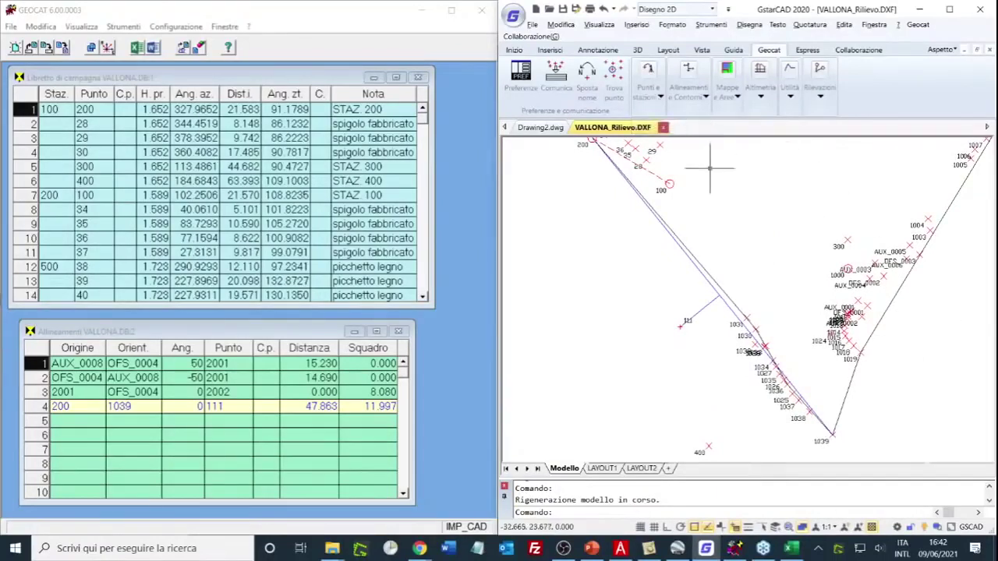
{"action": "left_click", "coordinate": [648, 104]}
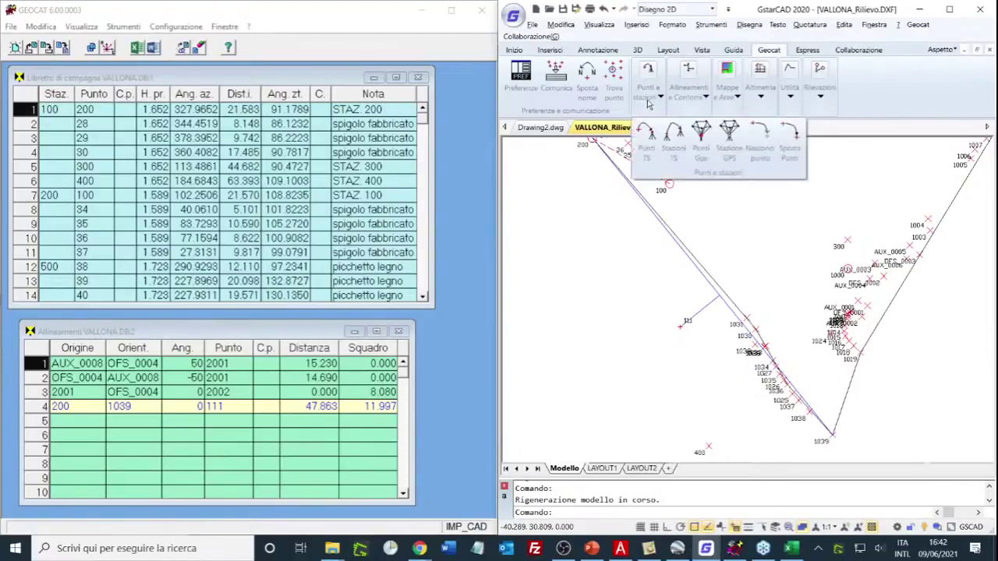
{"action": "left_click", "coordinate": [646, 137]}
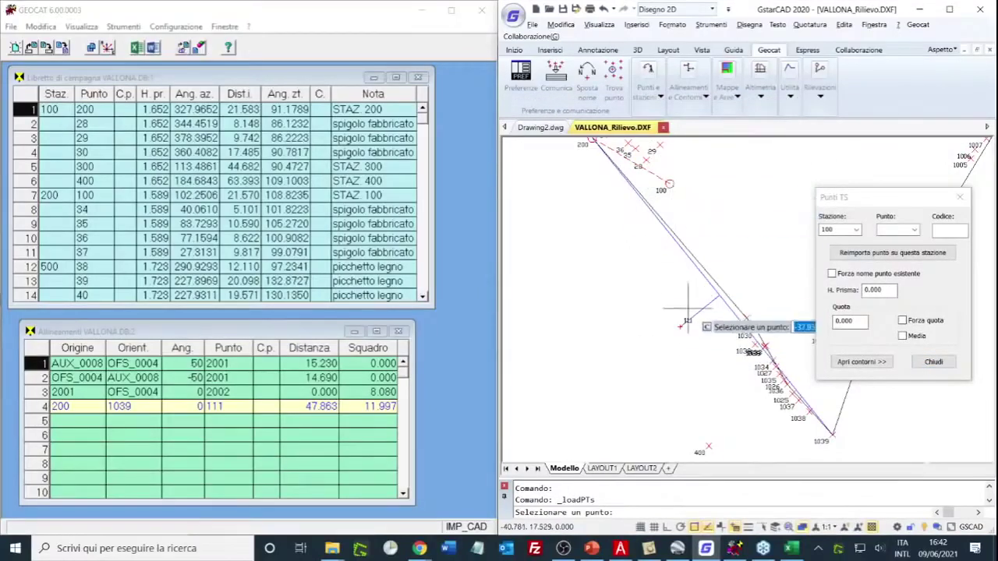
{"action": "left_click", "coordinate": [889, 230]}
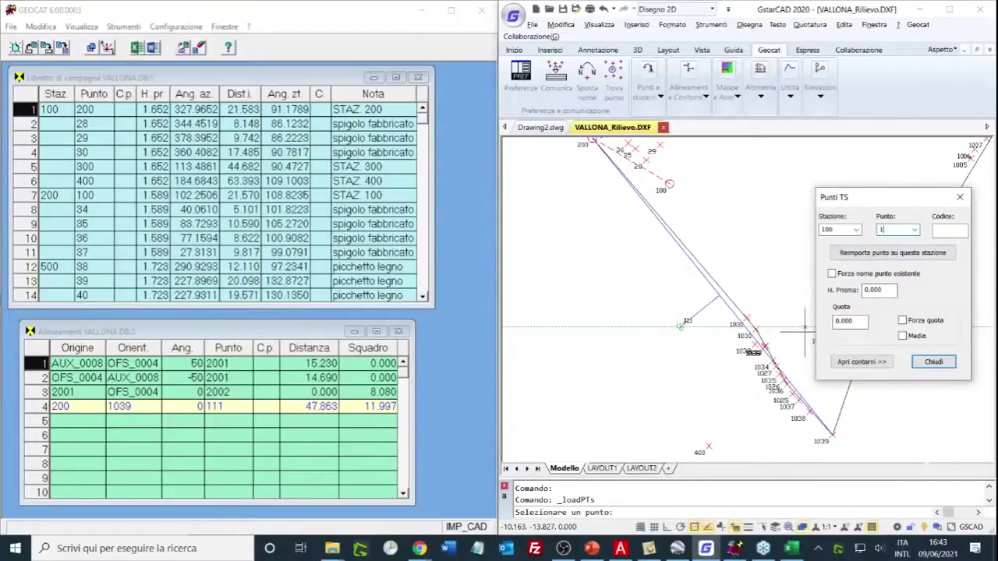
{"action": "left_click", "coordinate": [889, 255]}
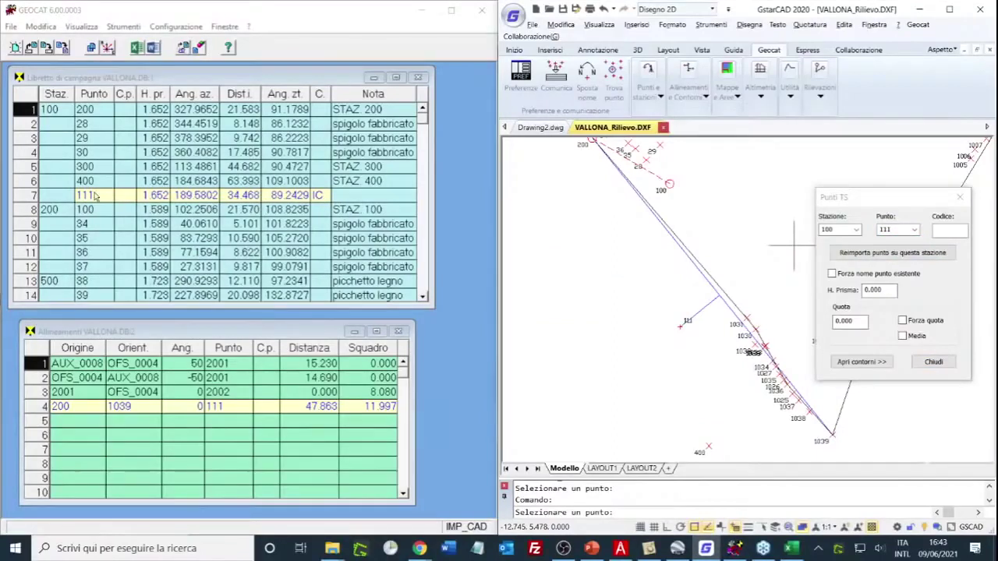
{"action": "left_click", "coordinate": [933, 363]}
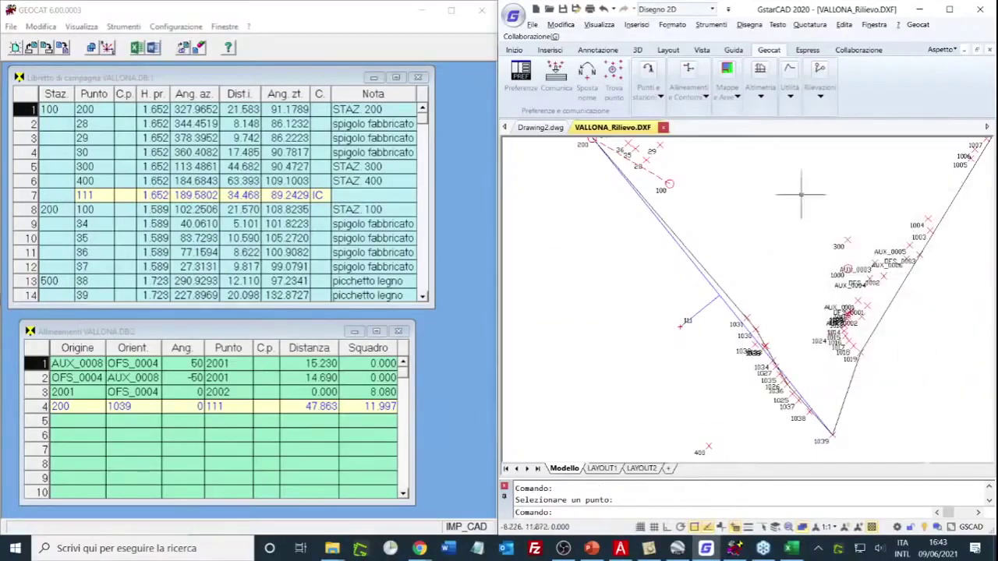
- Export new point 112 by intersection alignment, with origin 400 and orientation 111, about 32.09 from 400 and 26.40 from 111
{"action": "left_click", "coordinate": [691, 97]}
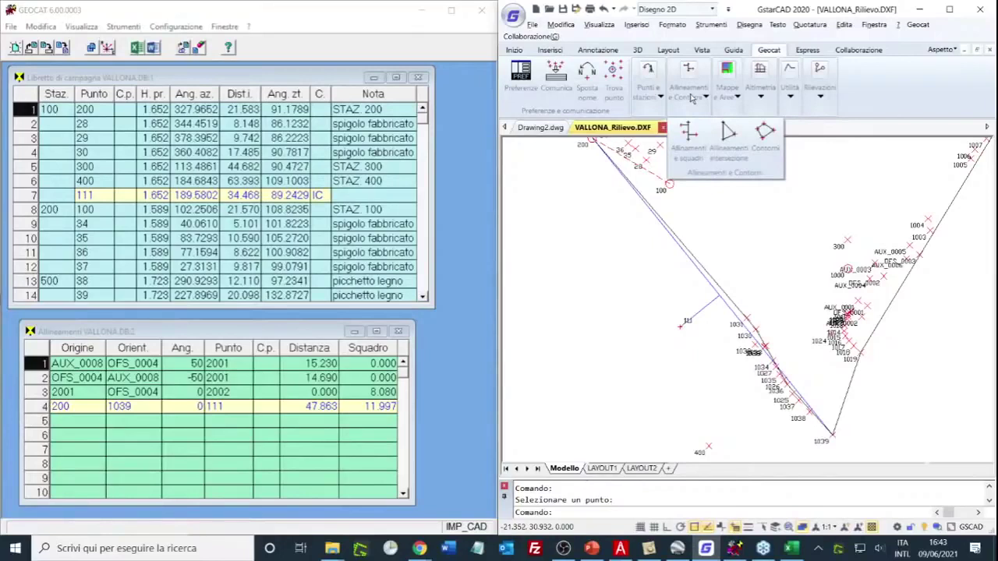
{"action": "left_click", "coordinate": [737, 150]}
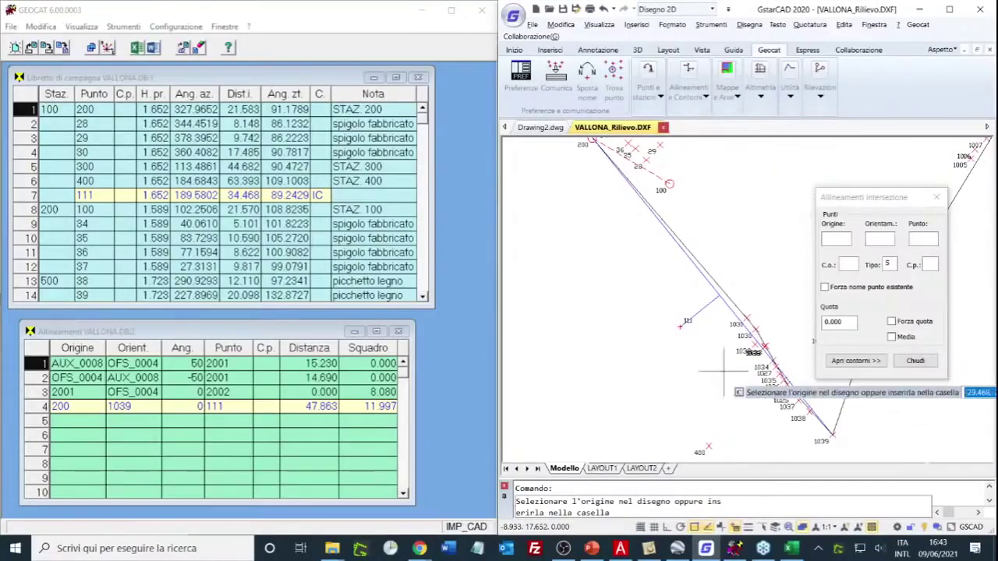
{"action": "left_click", "coordinate": [708, 447]}
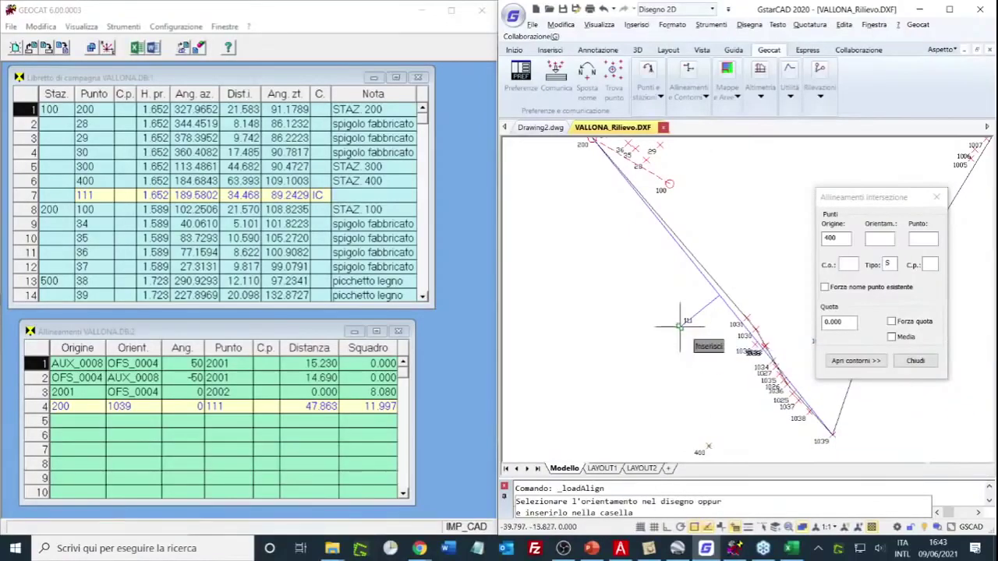
{"action": "left_click", "coordinate": [680, 326]}
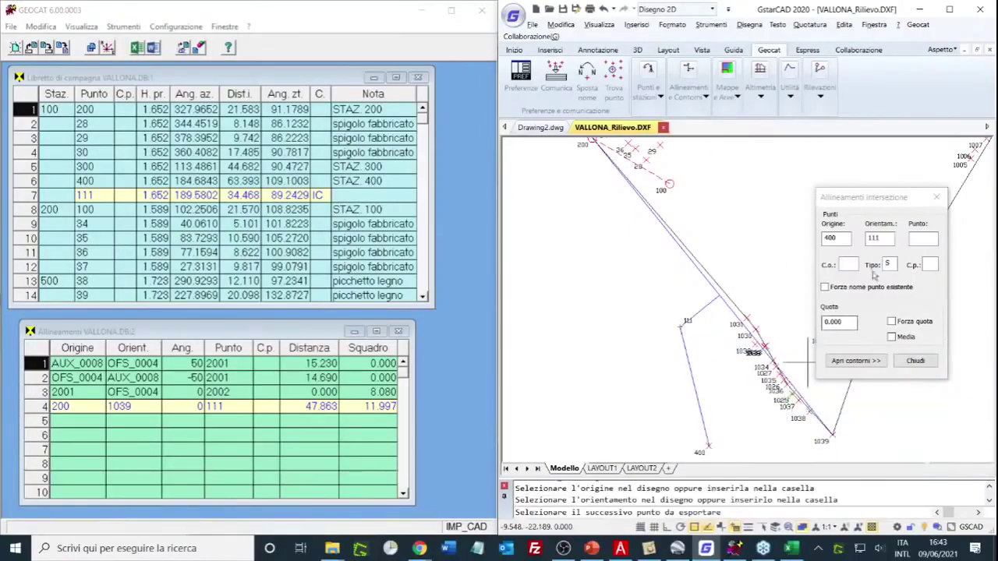
{"action": "left_click", "coordinate": [916, 238]}
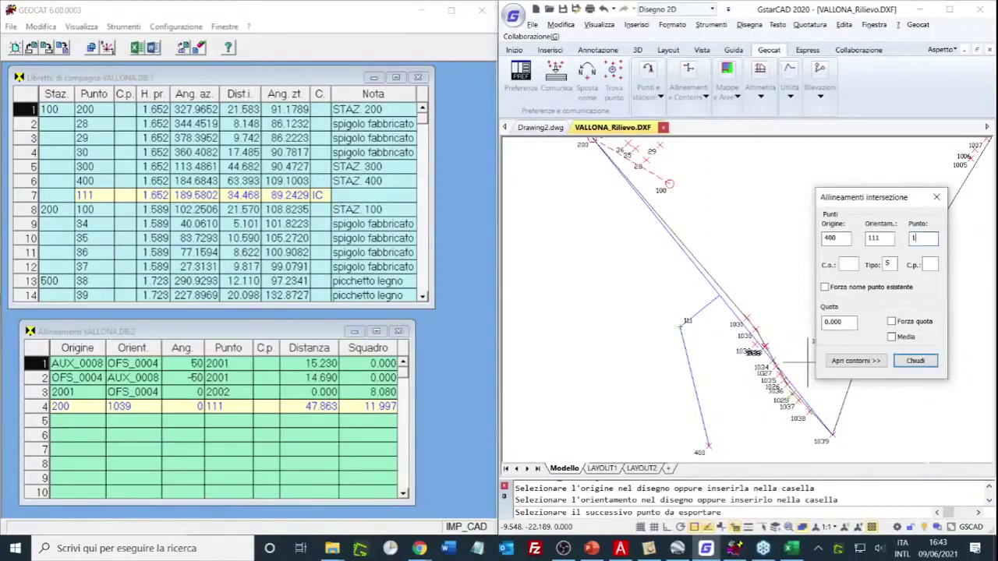
{"action": "key", "text": "Return"}
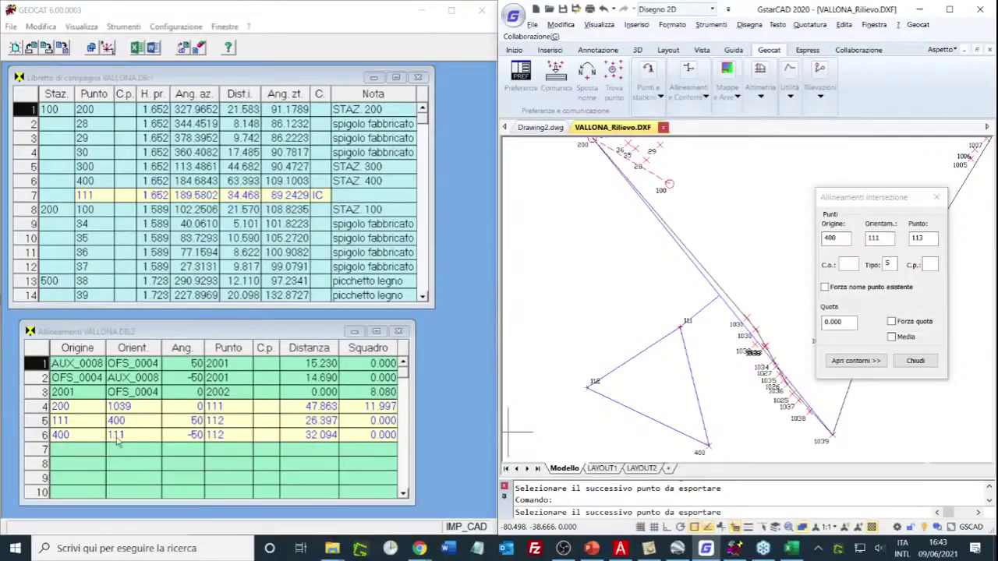
{"action": "left_click", "coordinate": [915, 360]}
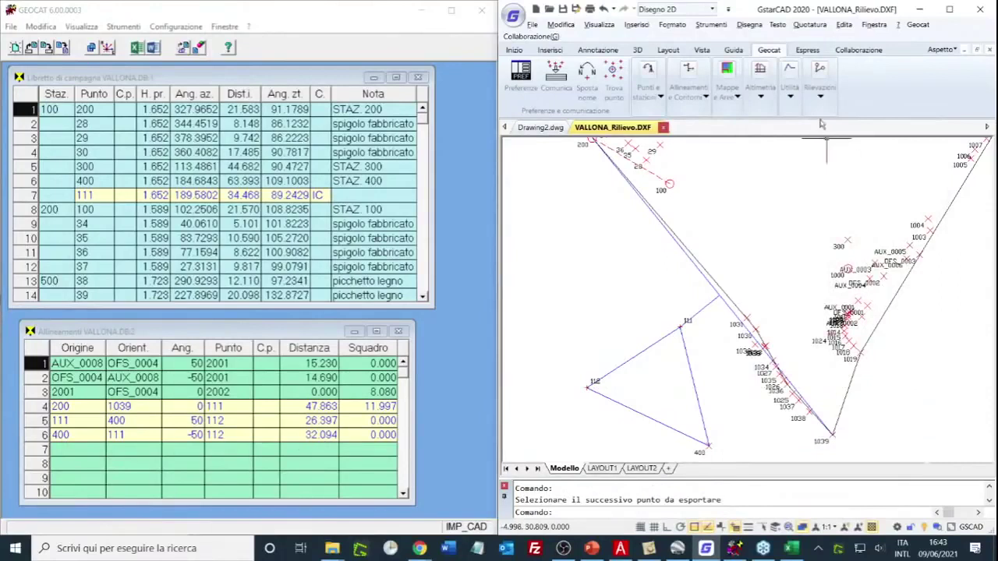
- Add an aligned dimension from point 200 to the foot of point 111's perpendicular on the 200–1039 alignment
{"action": "left_click", "coordinate": [807, 28]}
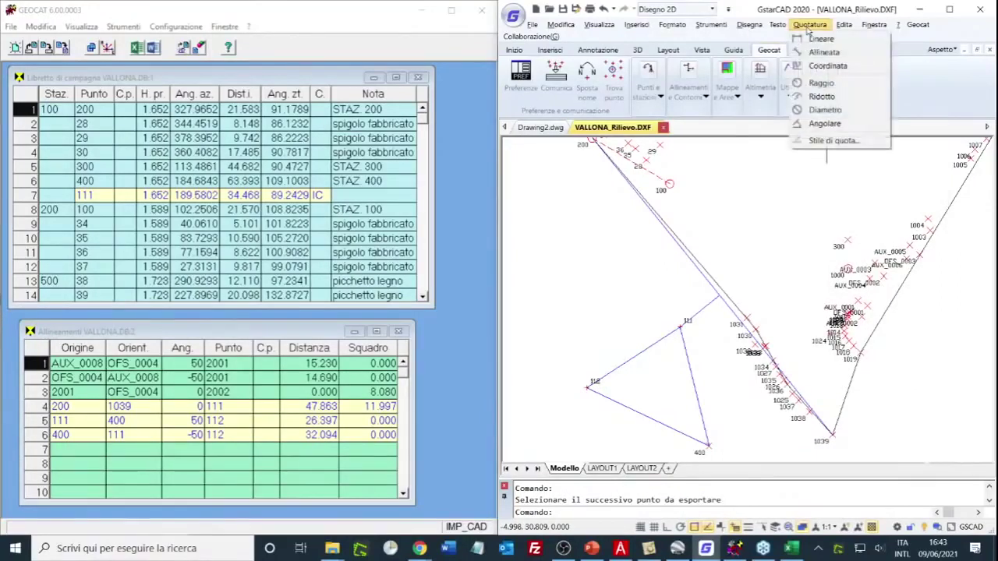
{"action": "left_click", "coordinate": [818, 51]}
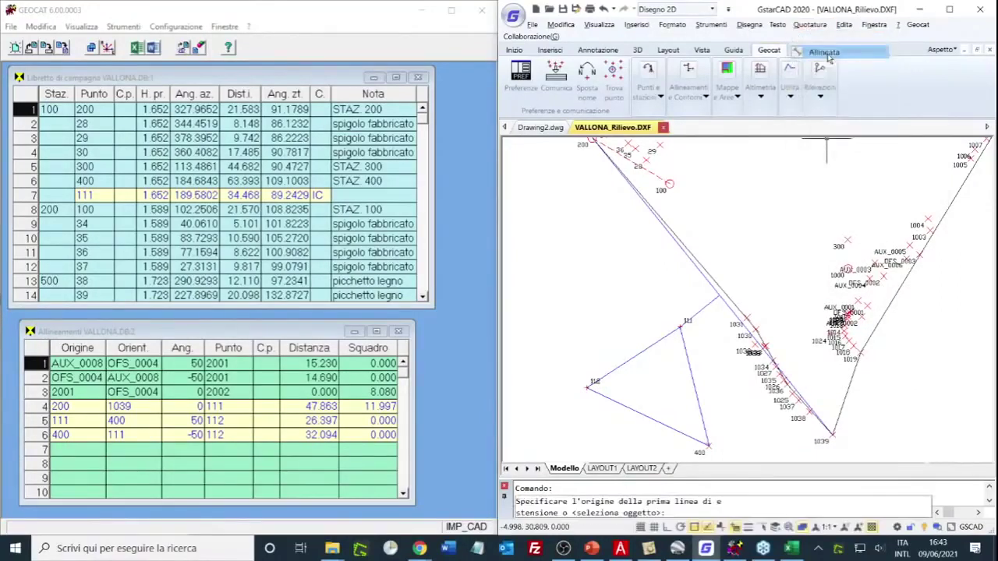
{"action": "left_click_drag", "start_coordinate": [774, 195], "coordinate": [780, 211]}
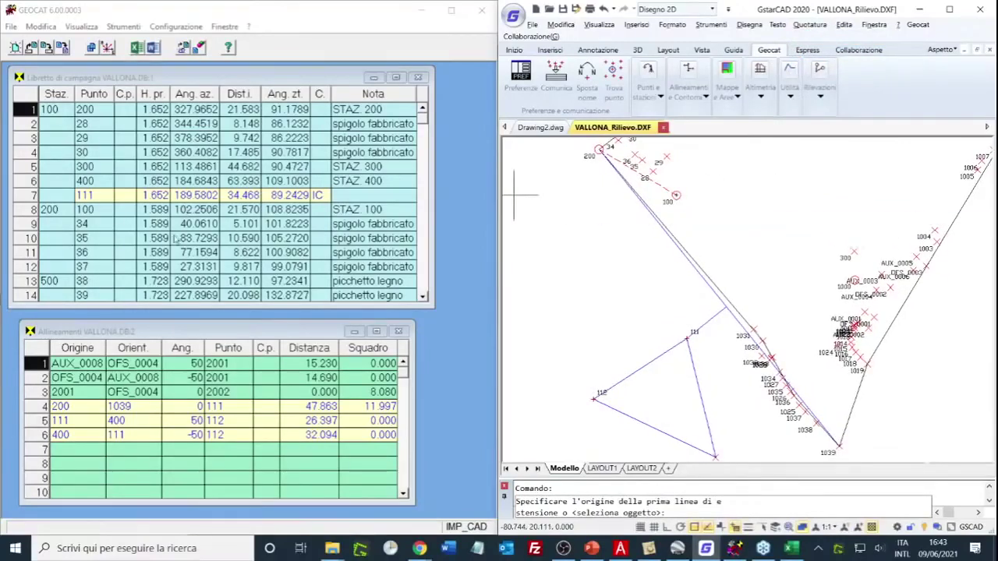
{"action": "left_click", "coordinate": [599, 149]}
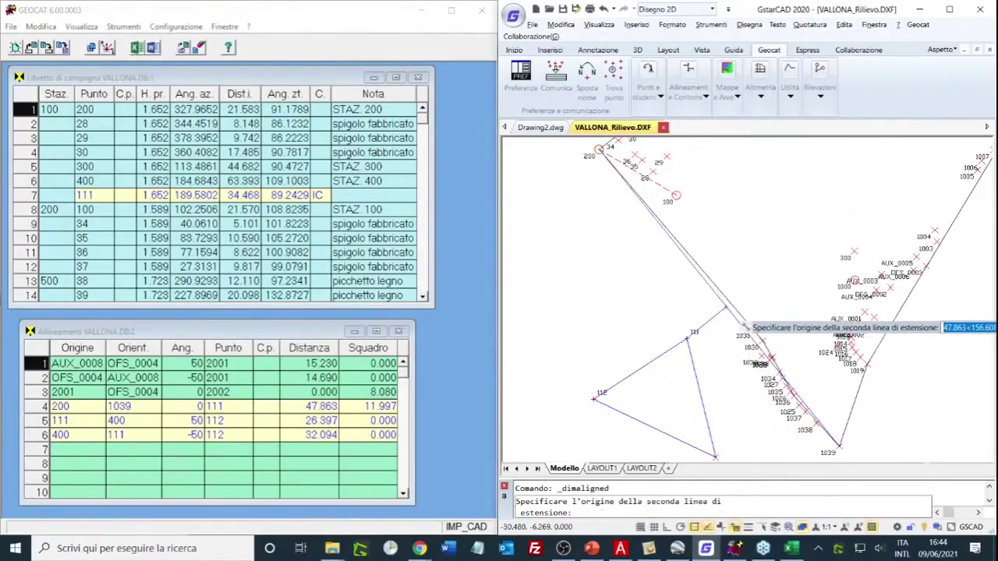
{"action": "left_click", "coordinate": [746, 285]}
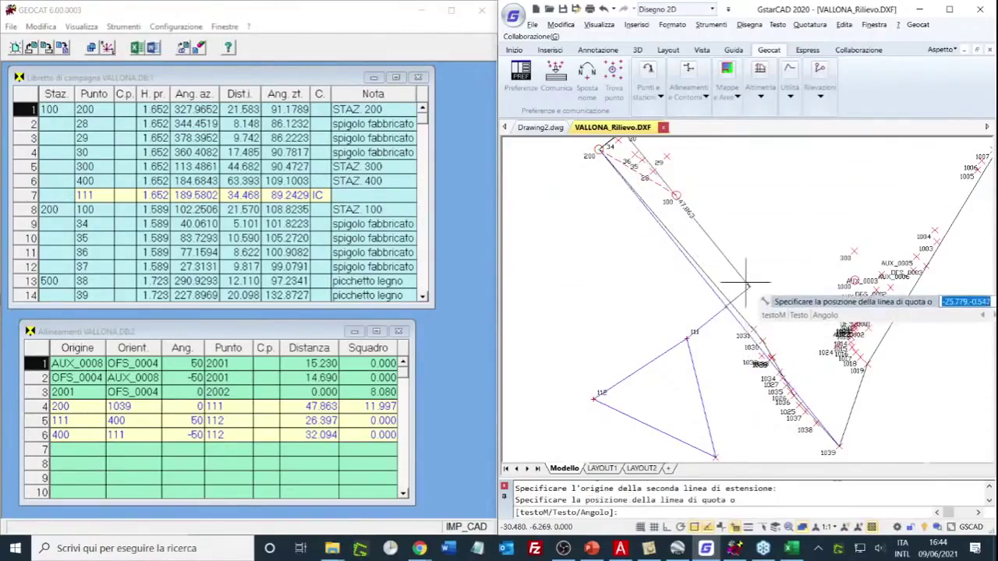
{"action": "left_click", "coordinate": [670, 305]}
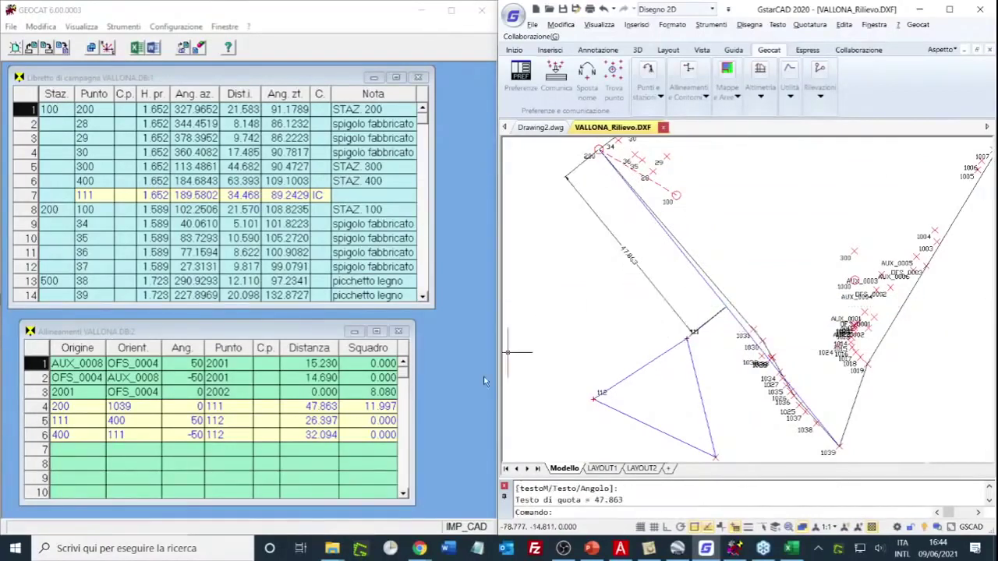
- Add an aligned dimension for the perpendicular offset between the 200–1039 alignment and point 111
{"action": "right_click", "coordinate": [803, 184]}
{"action": "left_click", "coordinate": [823, 192]}
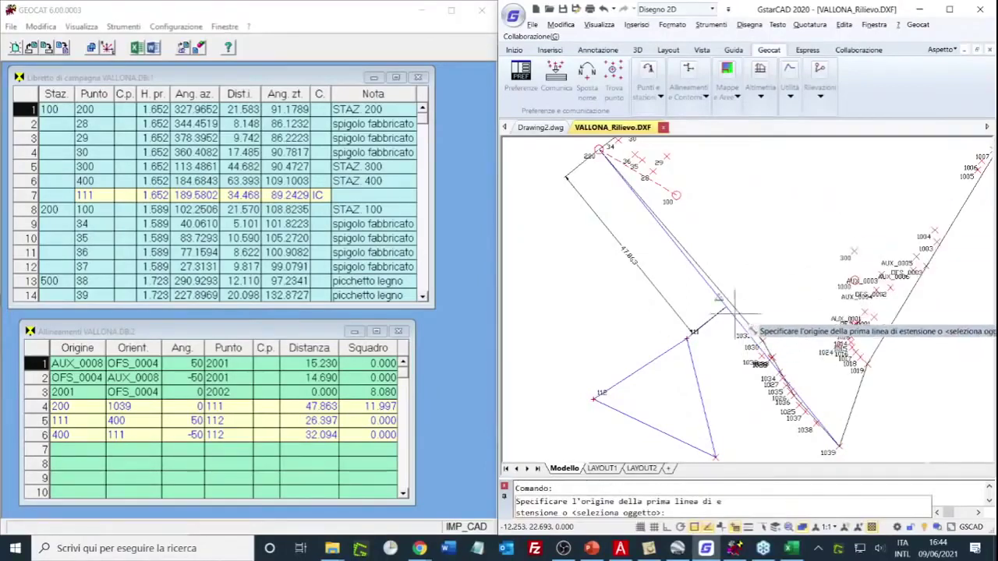
{"action": "scroll", "coordinate": [717, 308], "scroll_direction": "up", "scroll_amount": 4}
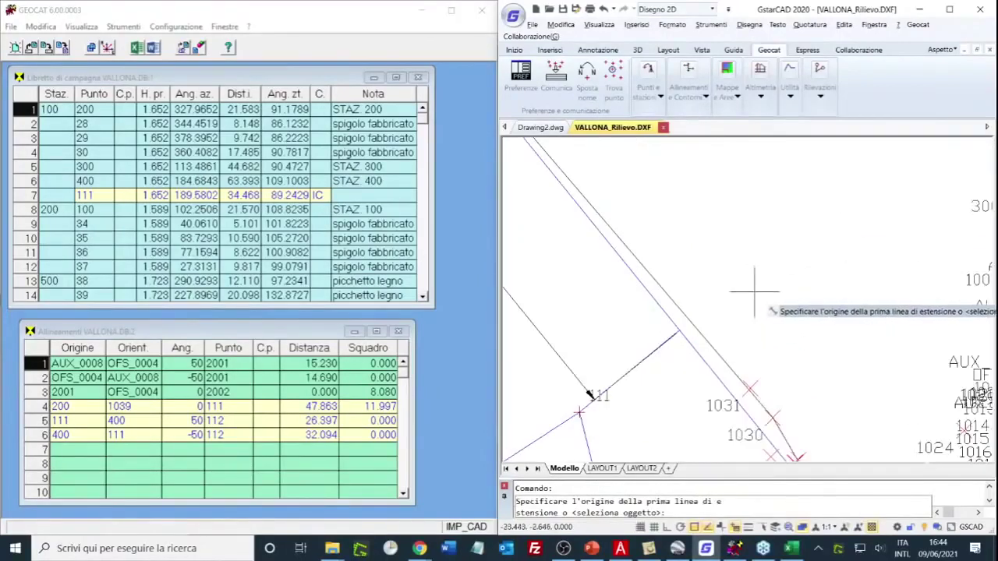
{"action": "left_click", "coordinate": [675, 333]}
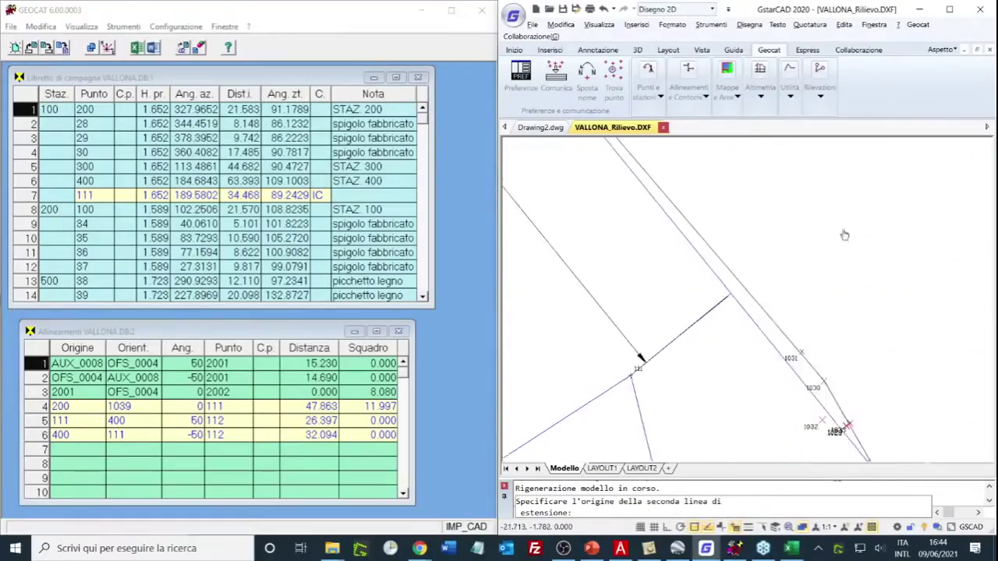
{"action": "left_click", "coordinate": [677, 331]}
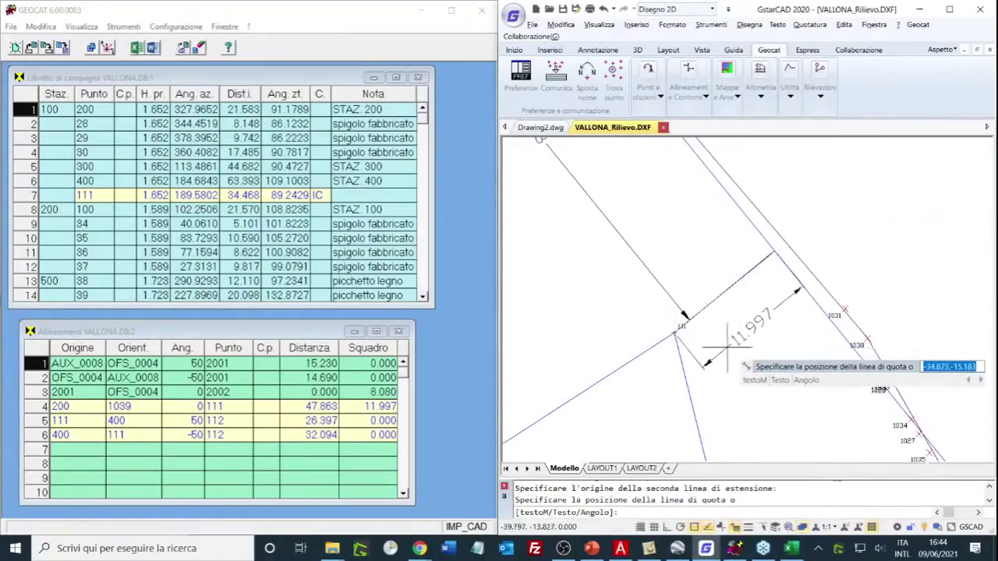
{"action": "left_click", "coordinate": [725, 358]}
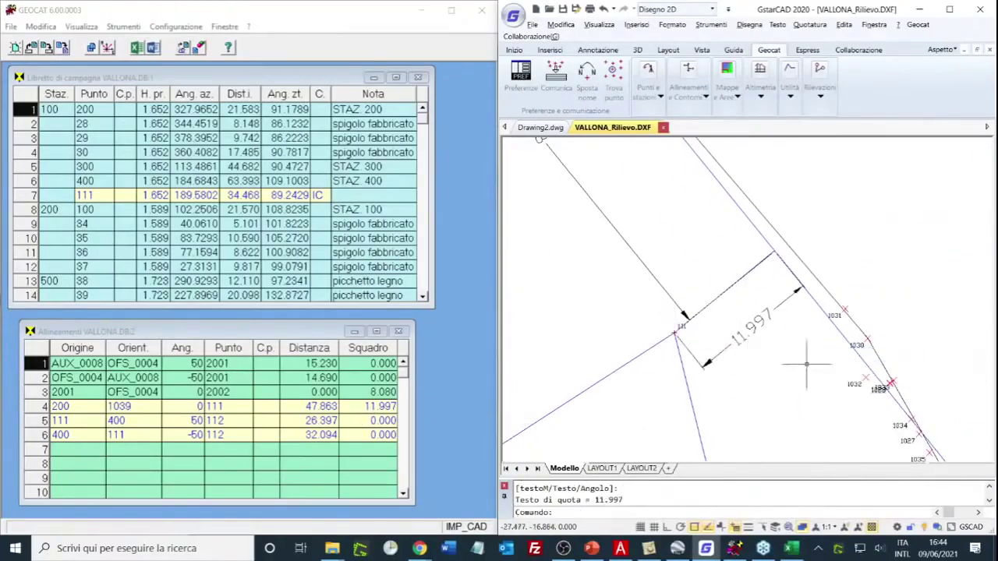
{"action": "scroll", "coordinate": [799, 289], "scroll_direction": "down", "scroll_amount": 5}
{"action": "scroll", "coordinate": [803, 294], "scroll_direction": "up", "scroll_amount": 2}
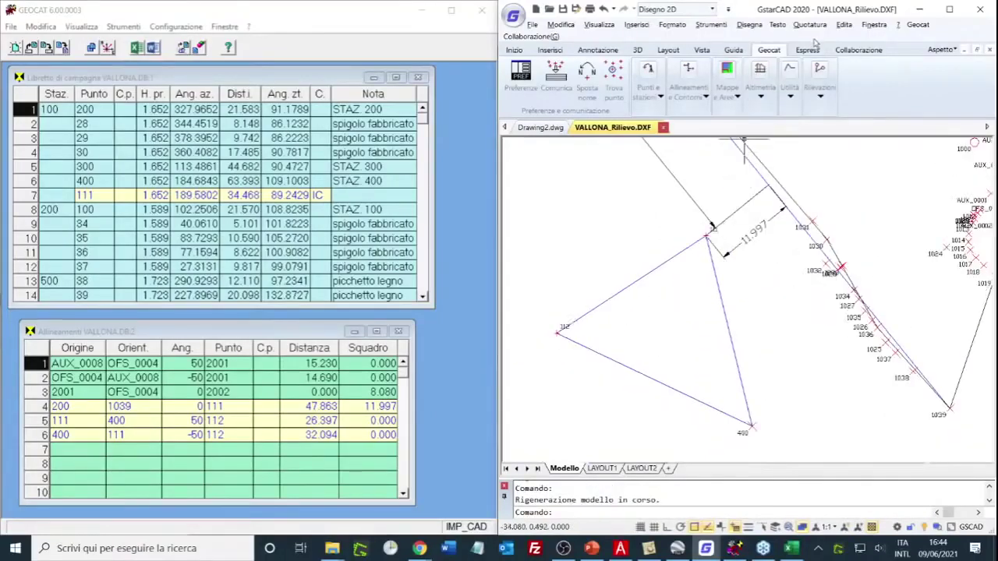
- Add an aligned dimension between points 400 and 112, placed below the triangle's lower side
{"action": "right_click", "coordinate": [896, 186]}
{"action": "left_click", "coordinate": [902, 194]}
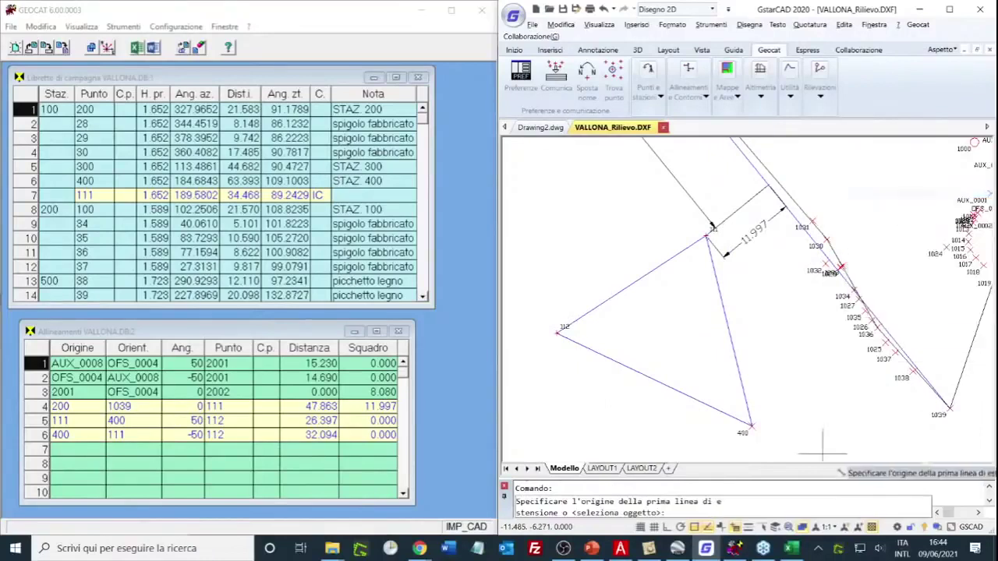
{"action": "left_click", "coordinate": [749, 425]}
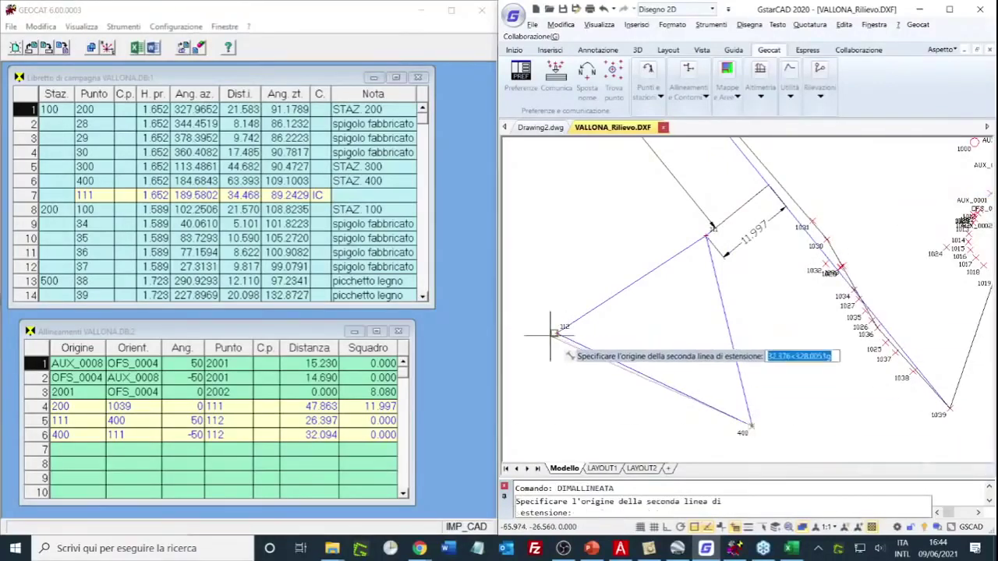
{"action": "left_click", "coordinate": [557, 330]}
{"action": "left_click", "coordinate": [555, 367]}
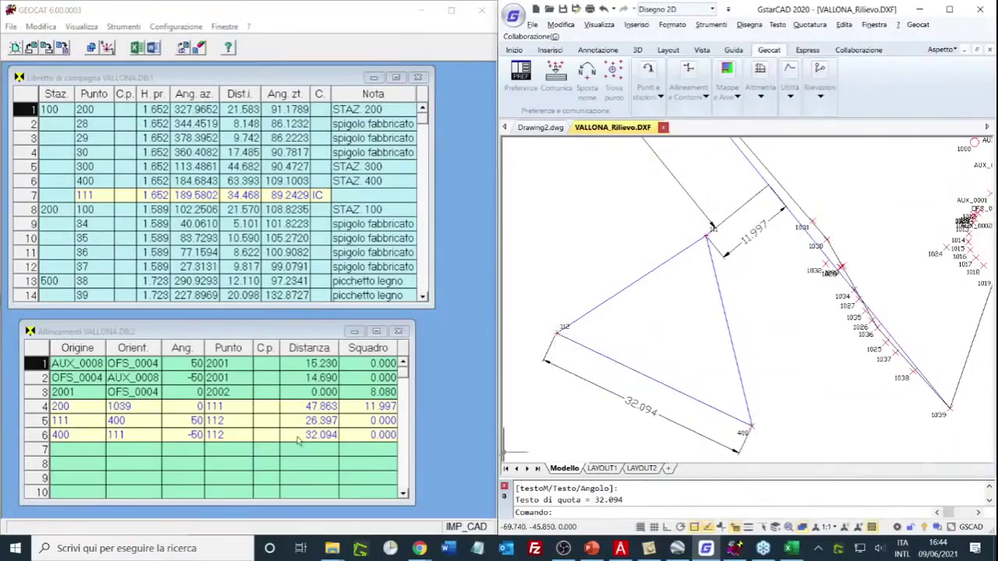
- Add an aligned dimension between points 111 and 112, placed above the triangle's upper side
{"action": "right_click", "coordinate": [815, 326]}
{"action": "left_click", "coordinate": [820, 334]}
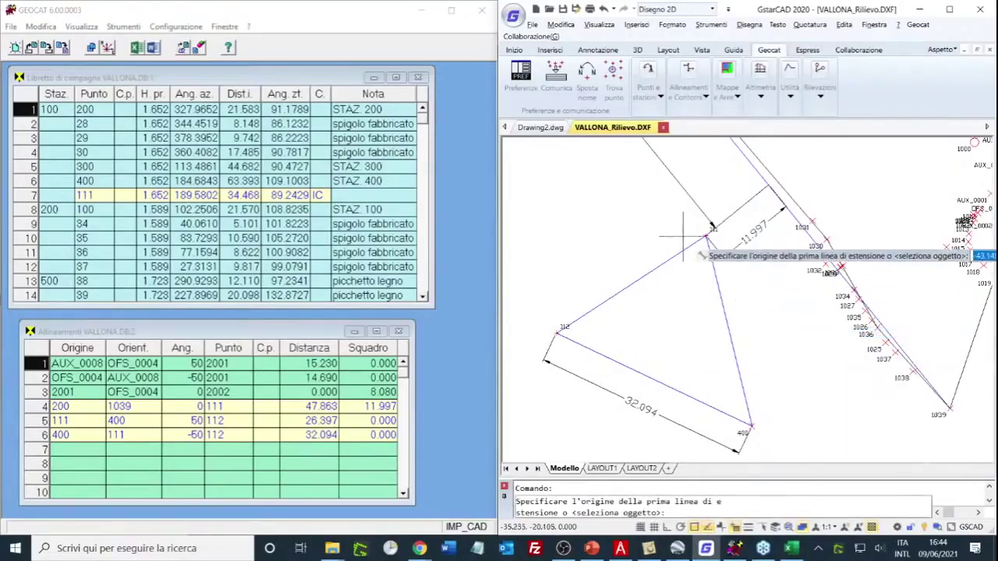
{"action": "left_click", "coordinate": [710, 227]}
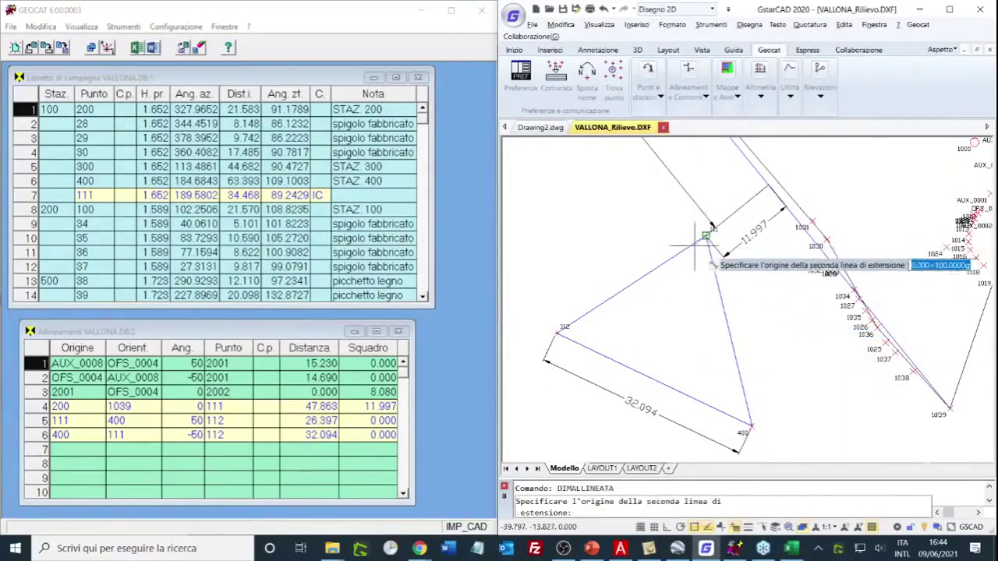
{"action": "left_click", "coordinate": [559, 332]}
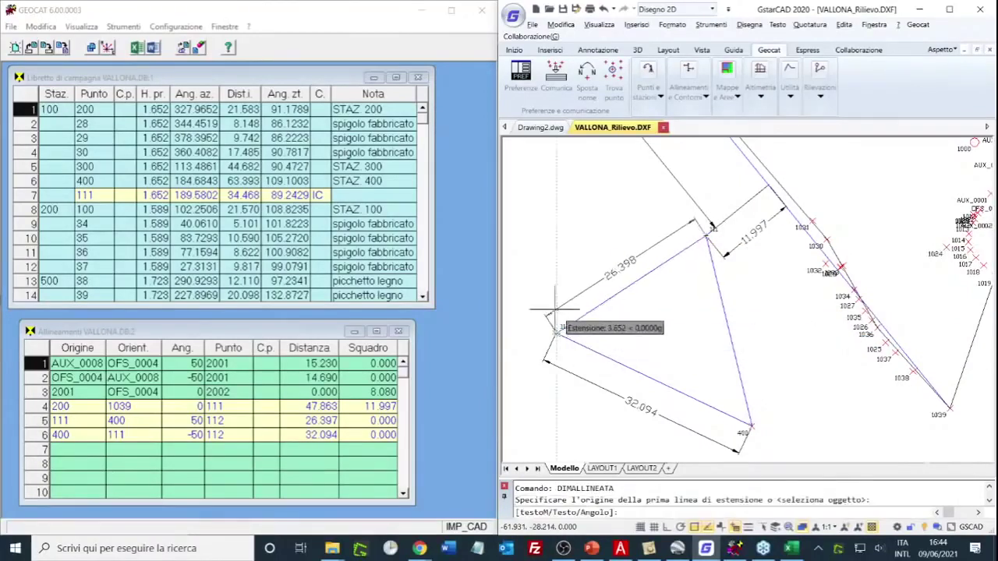
{"action": "left_click", "coordinate": [549, 296]}
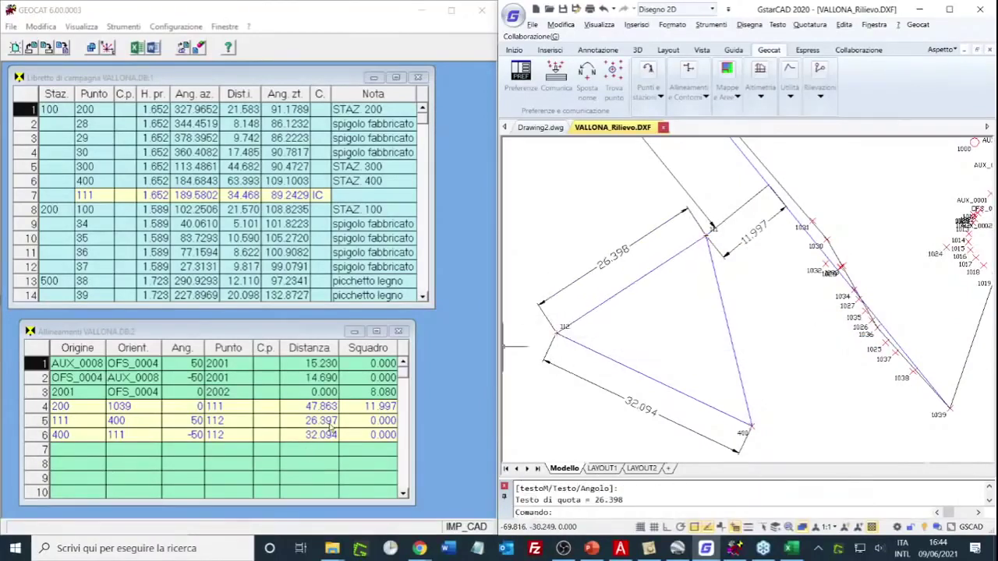
- Delete the four aligned dimensions around points 200, 111, 112 and 400 from the drawing
{"action": "scroll", "coordinate": [734, 347], "scroll_direction": "down", "scroll_amount": 3}
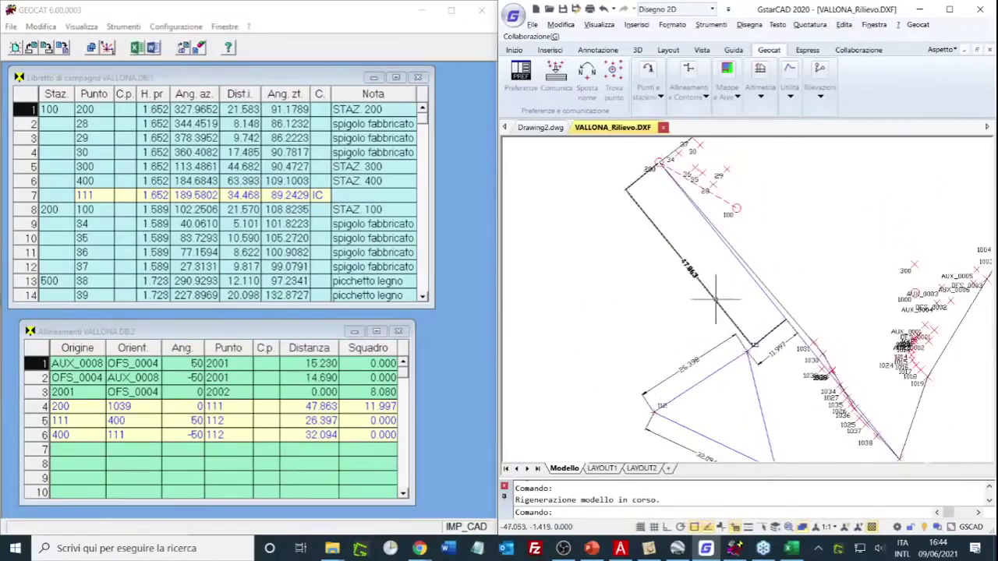
{"action": "left_click", "coordinate": [716, 299]}
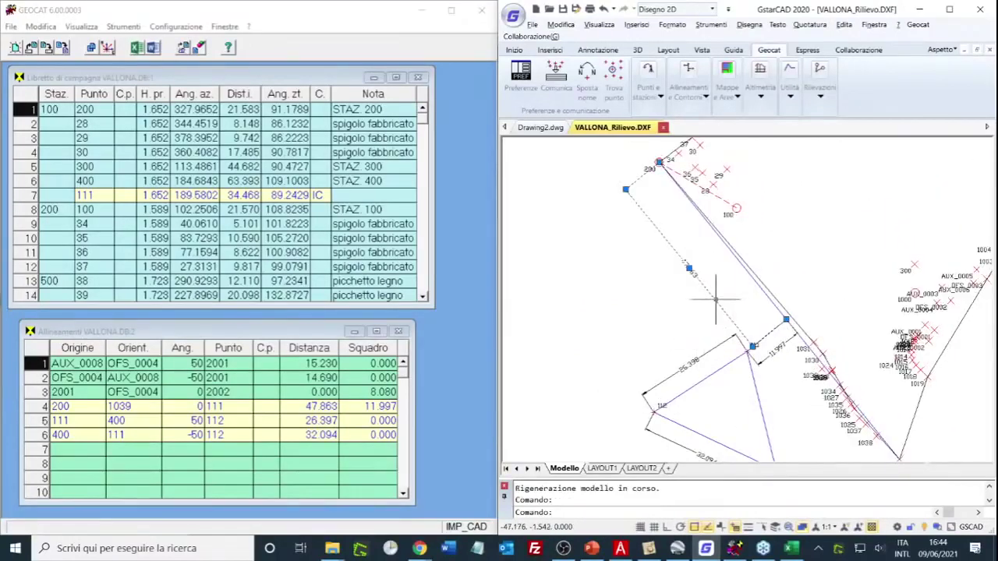
{"action": "key", "text": "Delete"}
{"action": "left_click", "coordinate": [765, 353]}
{"action": "key", "text": "Delete"}
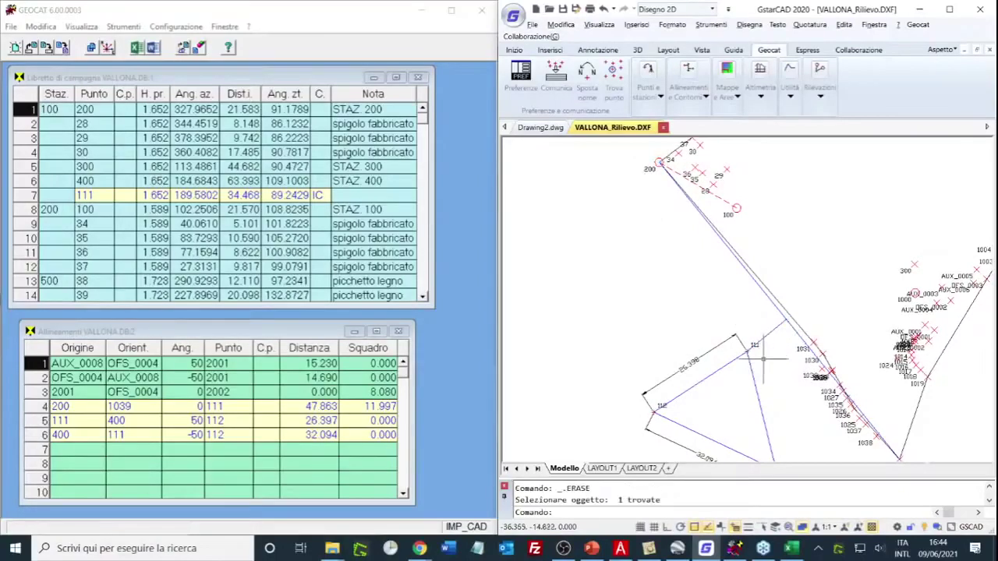
{"action": "left_click", "coordinate": [740, 343]}
{"action": "key", "text": "Delete"}
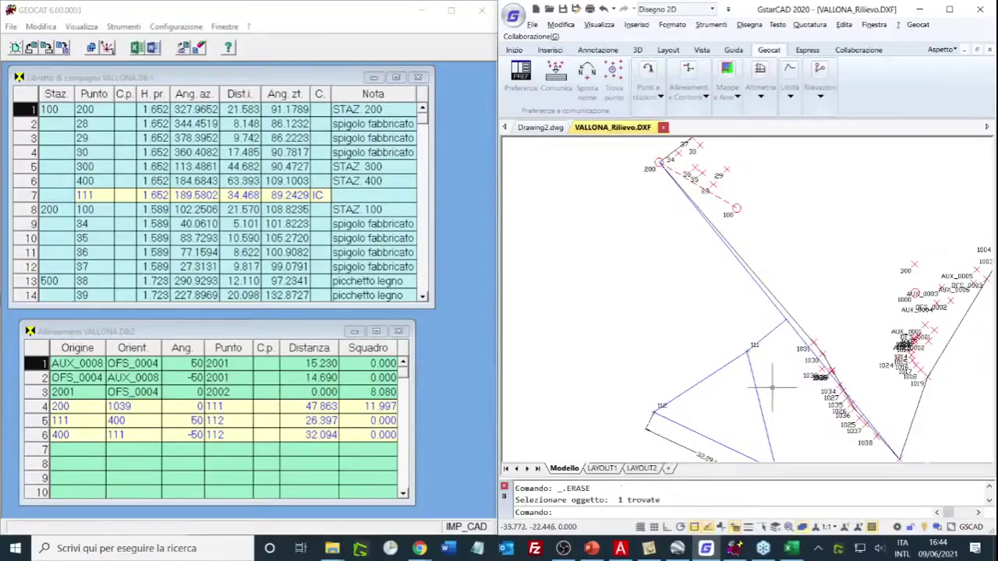
{"action": "left_click_drag", "start_coordinate": [772, 388], "coordinate": [762, 346]}
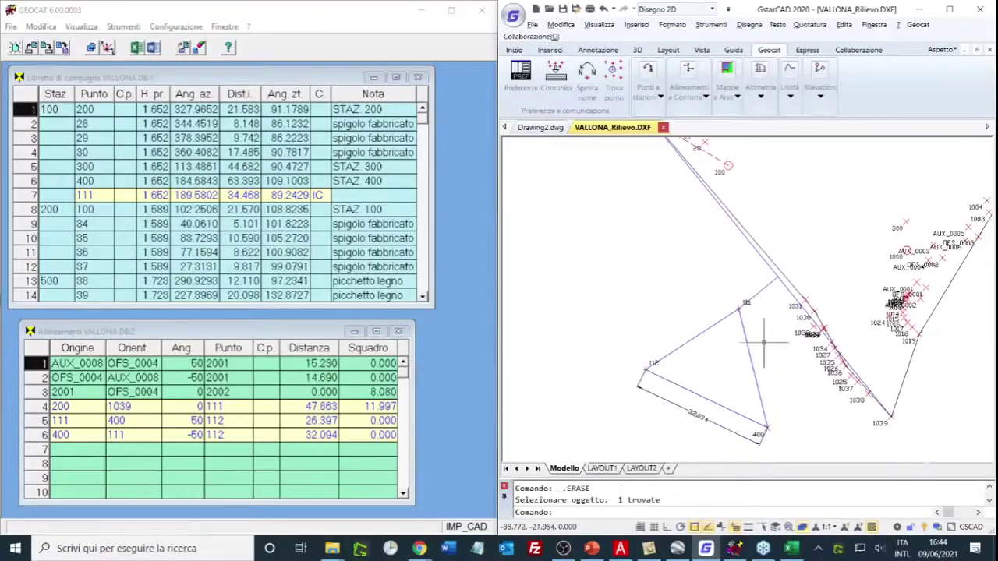
{"action": "left_click", "coordinate": [719, 423]}
{"action": "key", "text": "Delete"}
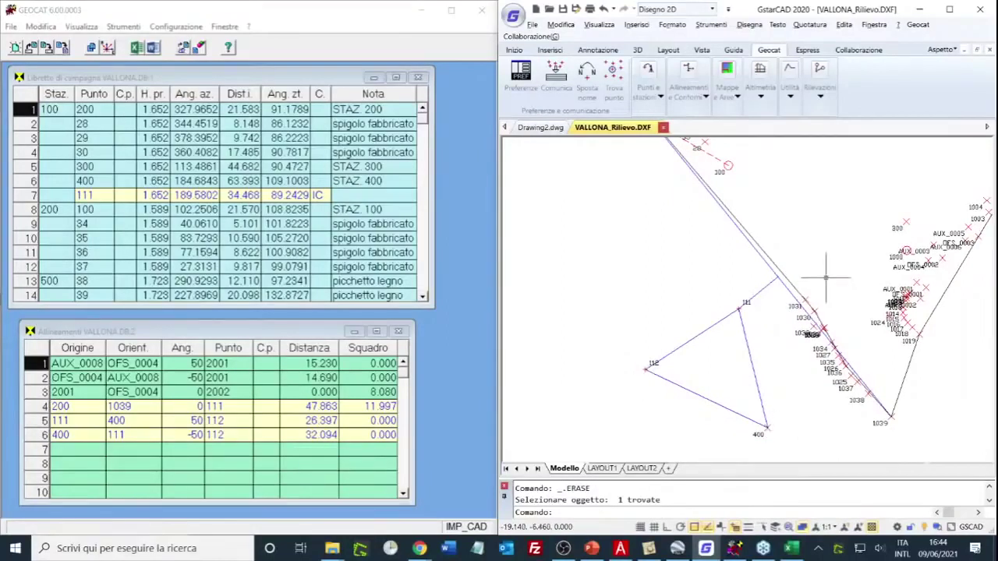
- Move point 112 up and to the left of its current location with the Sposta Punti command
{"action": "left_click_drag", "start_coordinate": [825, 276], "coordinate": [780, 292]}
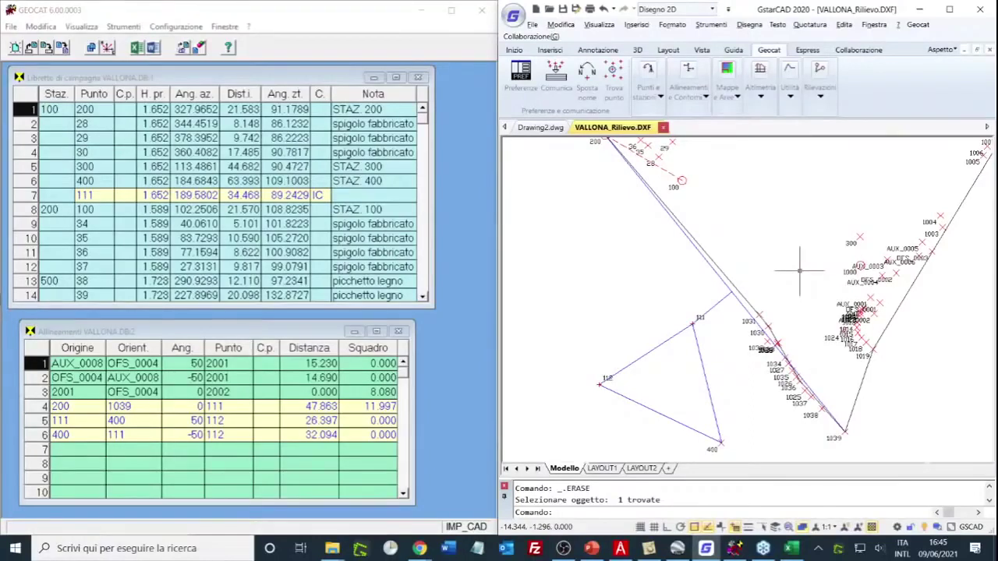
{"action": "left_click", "coordinate": [648, 103]}
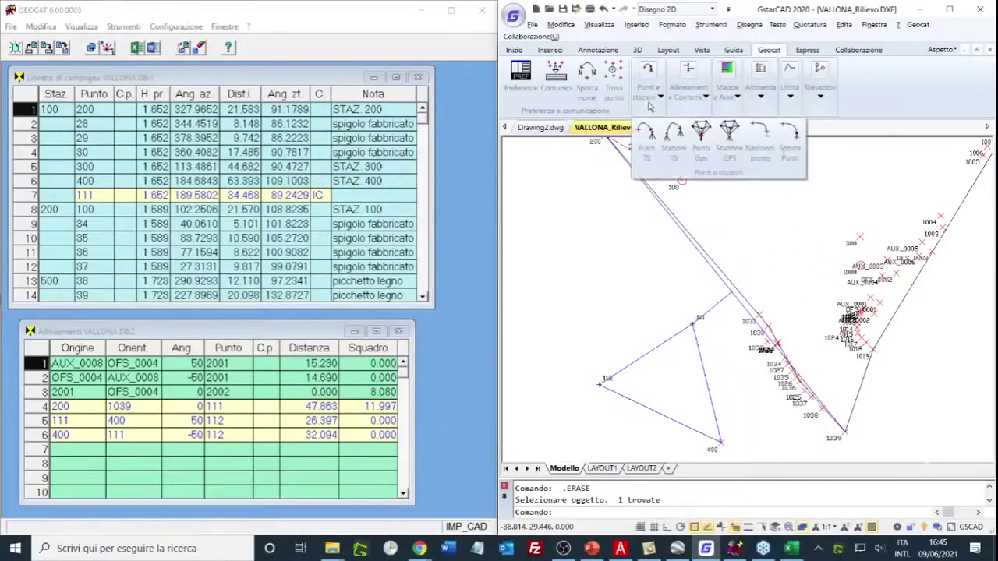
{"action": "left_click", "coordinate": [788, 152]}
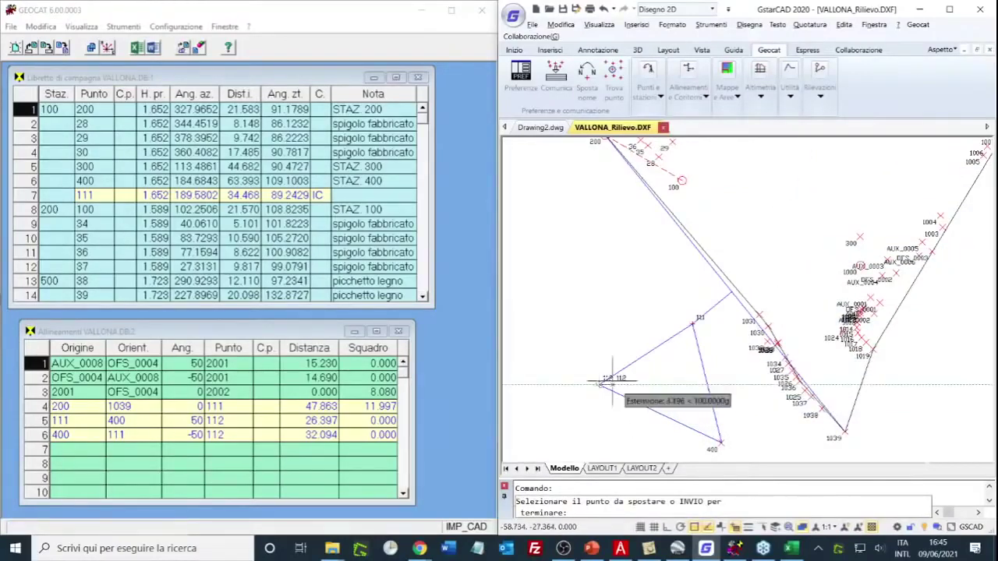
{"action": "left_click", "coordinate": [612, 382]}
{"action": "left_click", "coordinate": [558, 318]}
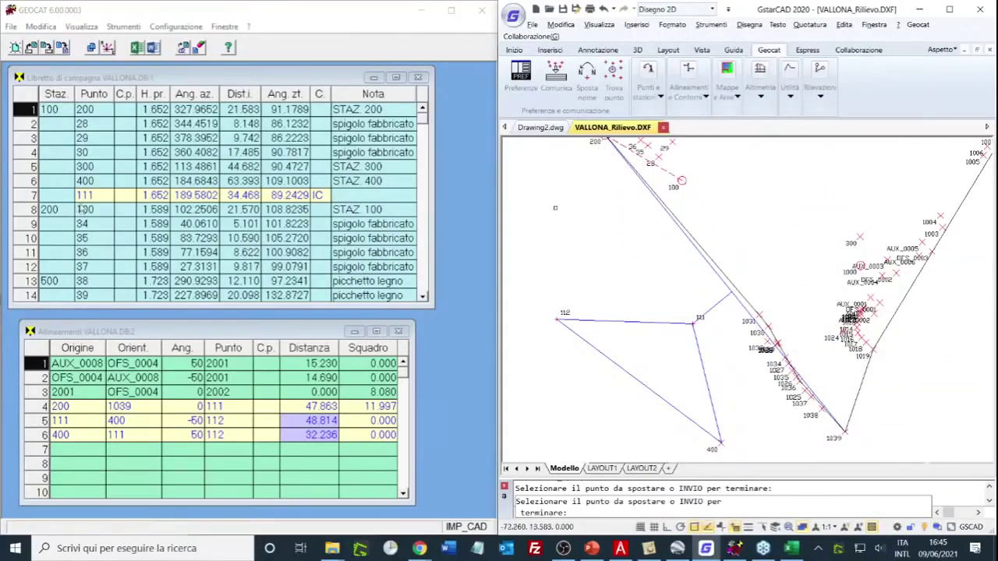
- Move point 111 up and to the left, above point 112 and closer to station 200
{"action": "left_click", "coordinate": [699, 318]}
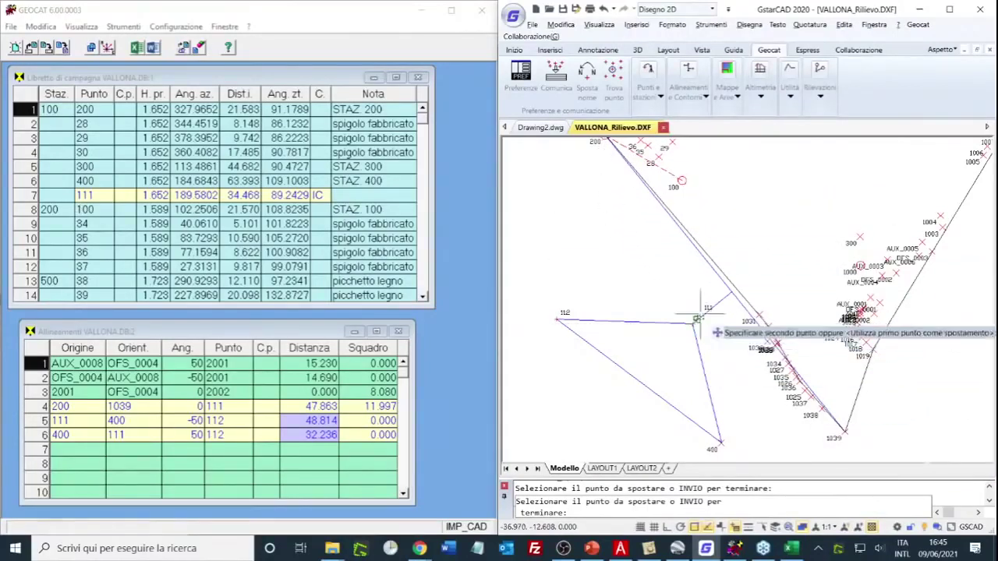
{"action": "left_click", "coordinate": [599, 237]}
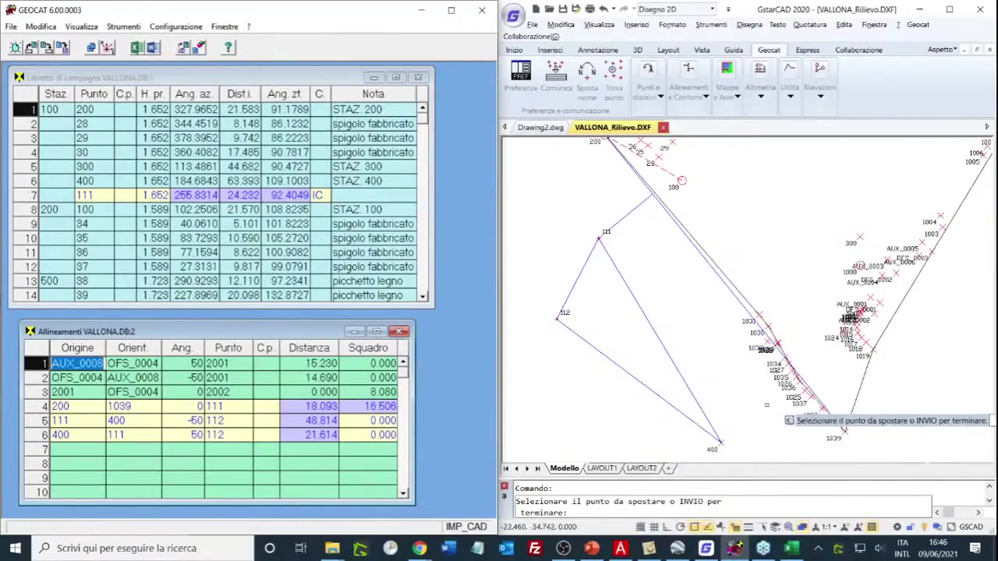
{"action": "left_click", "coordinate": [810, 264]}
{"action": "scroll", "coordinate": [686, 226], "scroll_direction": "up", "scroll_amount": 6}
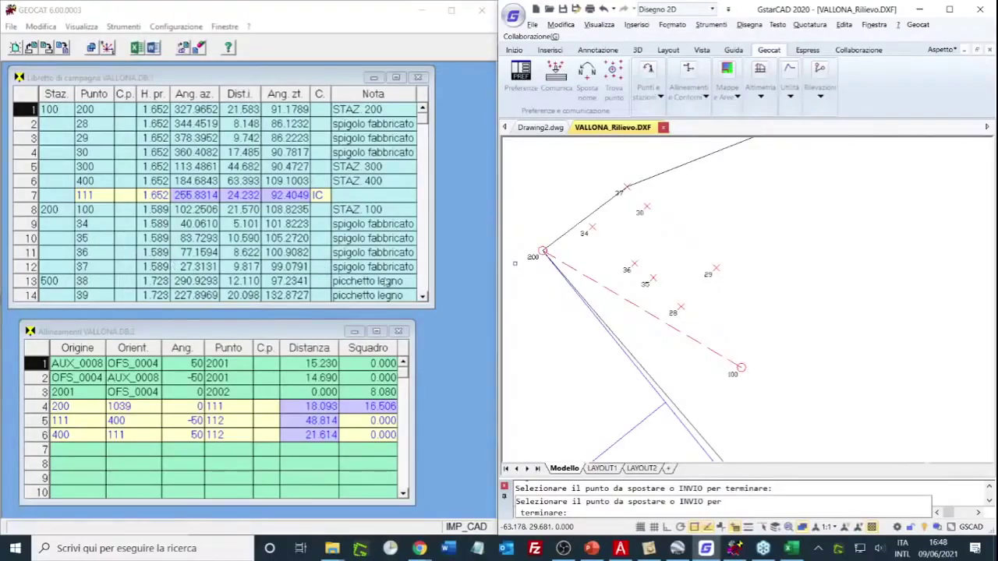
- Generate the Pregeo booklet for VALLONA in GEOCAT, overwriting the existing VALLONA.DAT, and place its window higher over the tables
{"action": "right_click", "coordinate": [188, 151]}
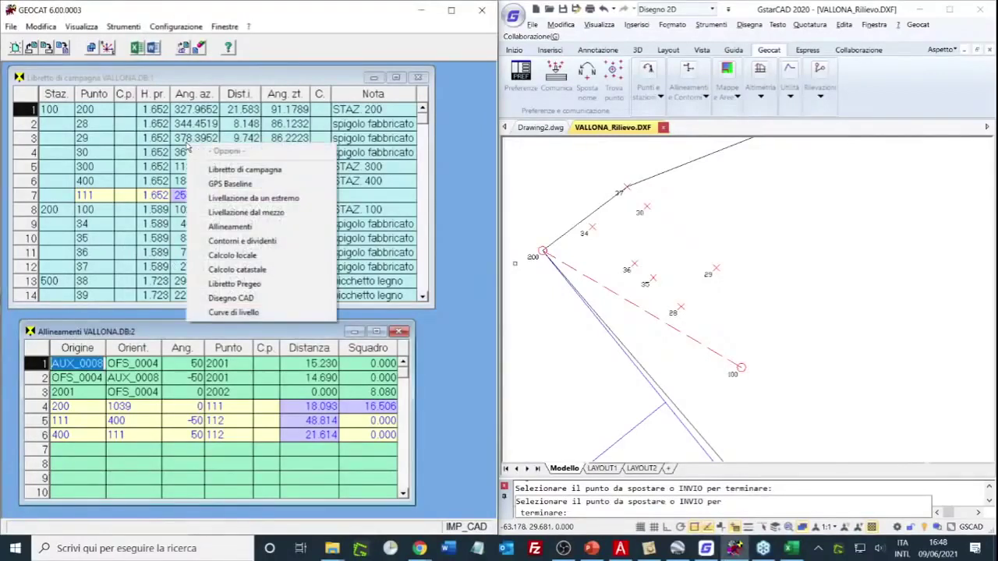
{"action": "left_click", "coordinate": [269, 286]}
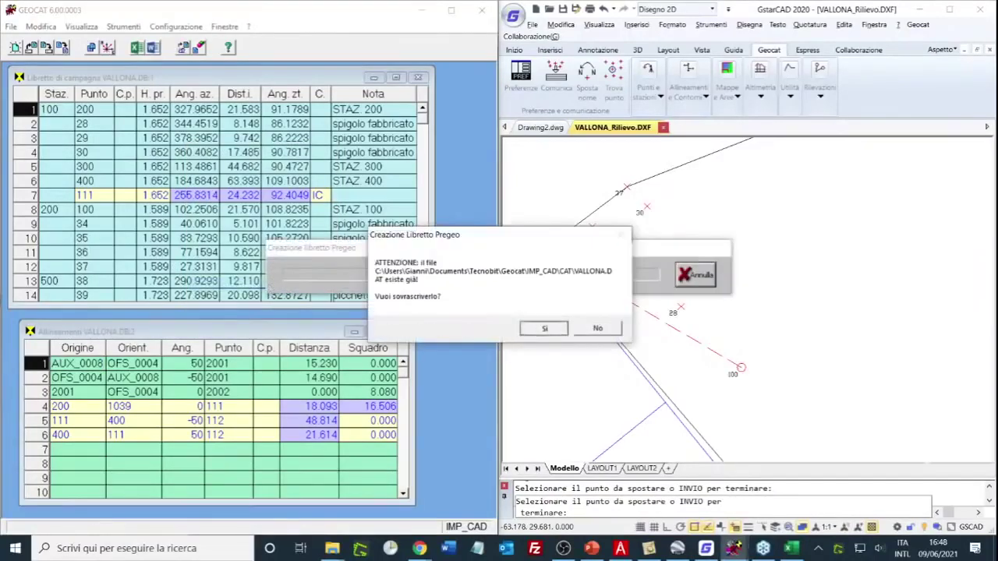
{"action": "left_click", "coordinate": [545, 328]}
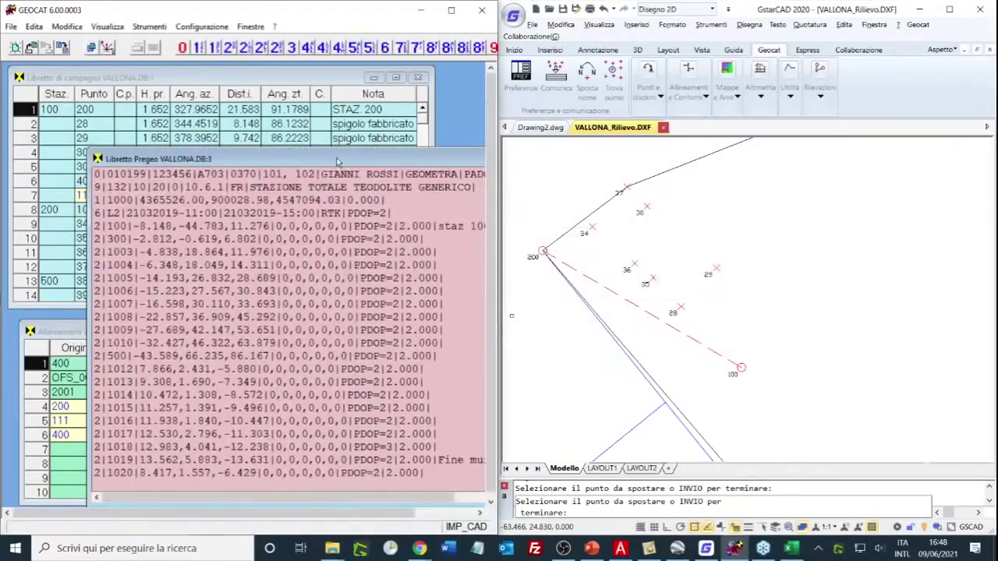
{"action": "left_click_drag", "start_coordinate": [337, 162], "coordinate": [279, 99]}
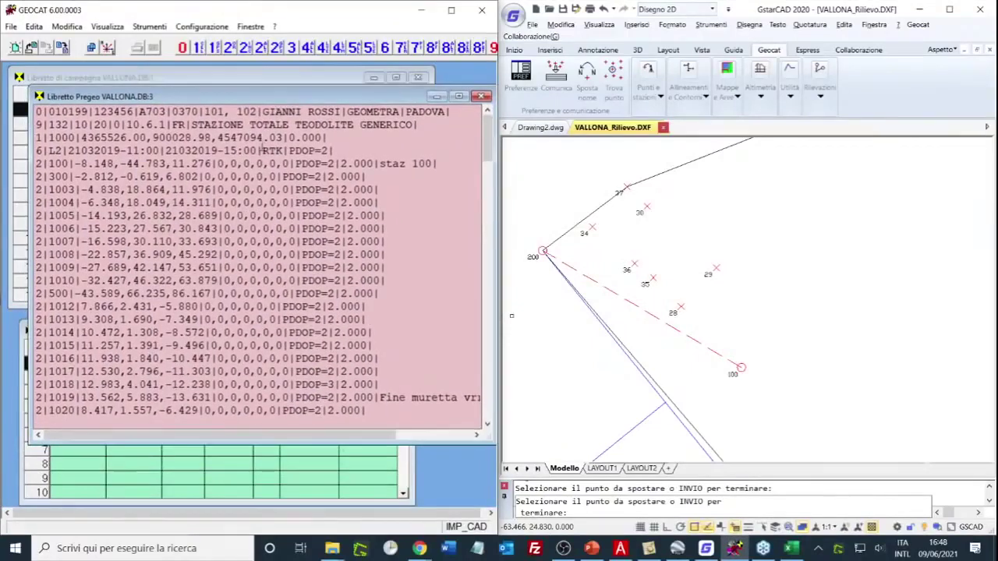
{"action": "left_click_drag", "start_coordinate": [278, 99], "coordinate": [269, 94]}
- Enlarge GEOCAT to view the Pregeo booklet's tools, restore the side-by-side layout and close the booklet
{"action": "left_click", "coordinate": [451, 9]}
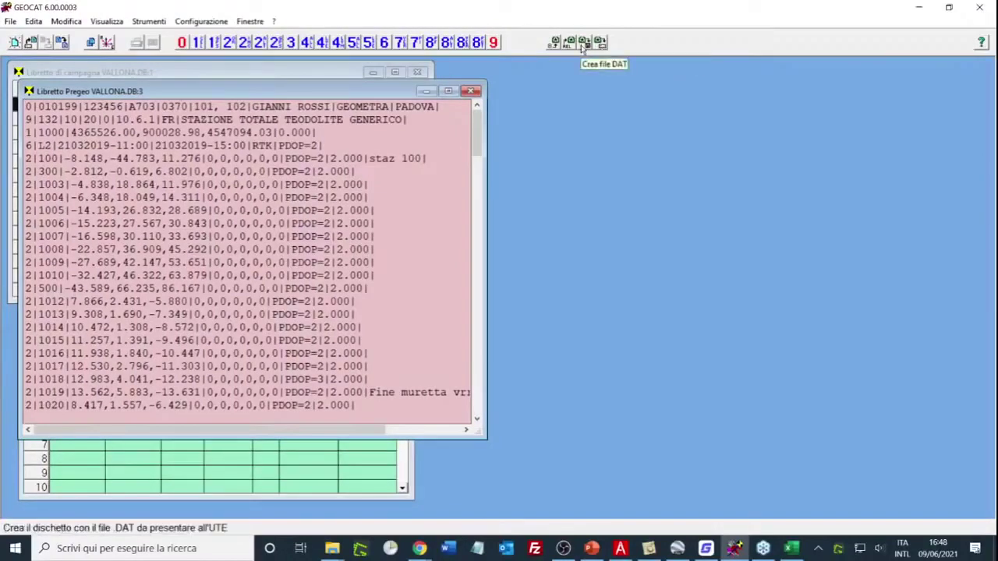
{"action": "left_click", "coordinate": [943, 8]}
{"action": "left_click_drag", "start_coordinate": [311, 25], "coordinate": [2, 11]}
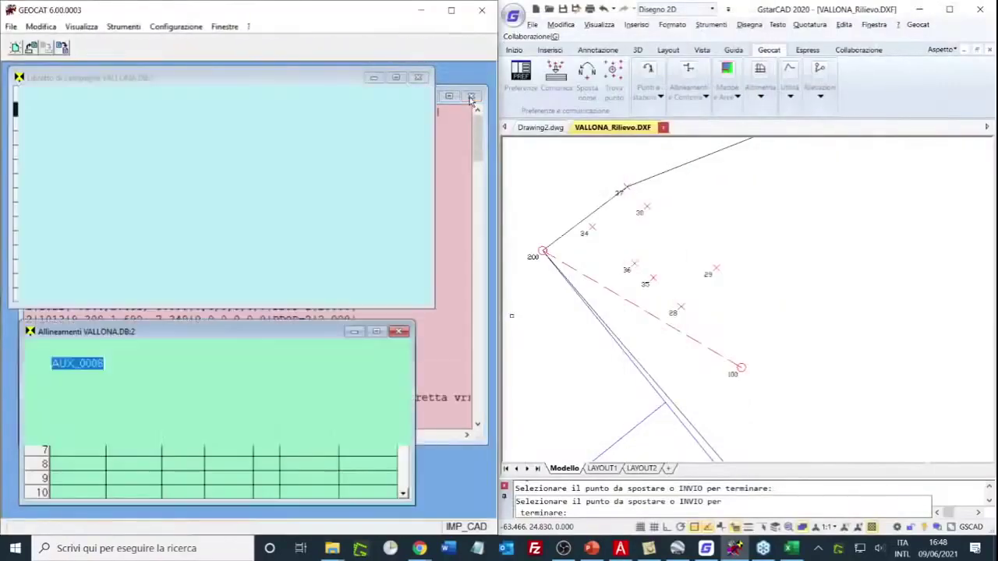
{"action": "left_click", "coordinate": [472, 96]}
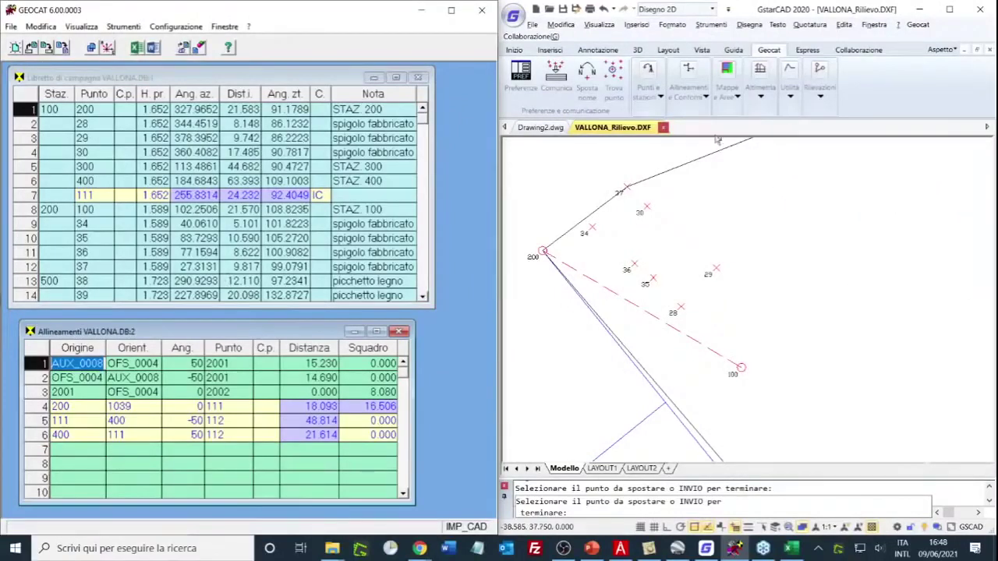
- Open the Contorni e dividenti table of VALLONA and place it above the alignments table
{"action": "left_click", "coordinate": [704, 102]}
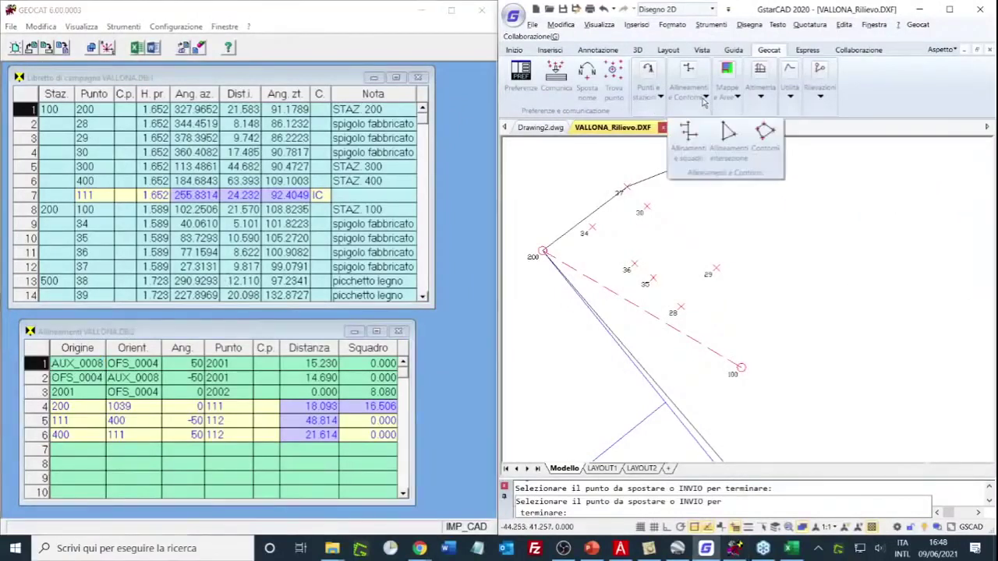
{"action": "left_click", "coordinate": [375, 21]}
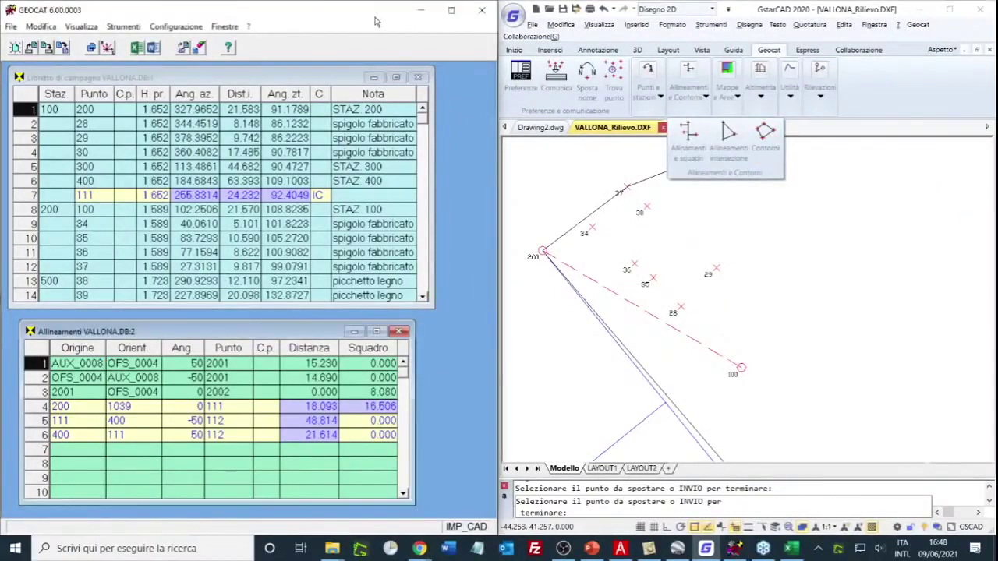
{"action": "right_click", "coordinate": [284, 155]}
{"action": "left_click", "coordinate": [343, 256]}
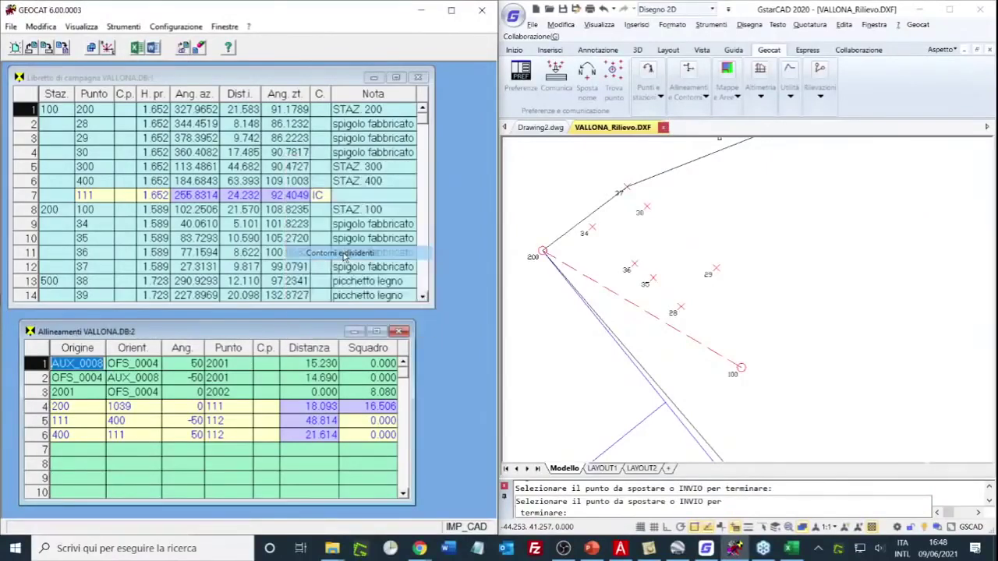
{"action": "left_click_drag", "start_coordinate": [359, 178], "coordinate": [252, 135]}
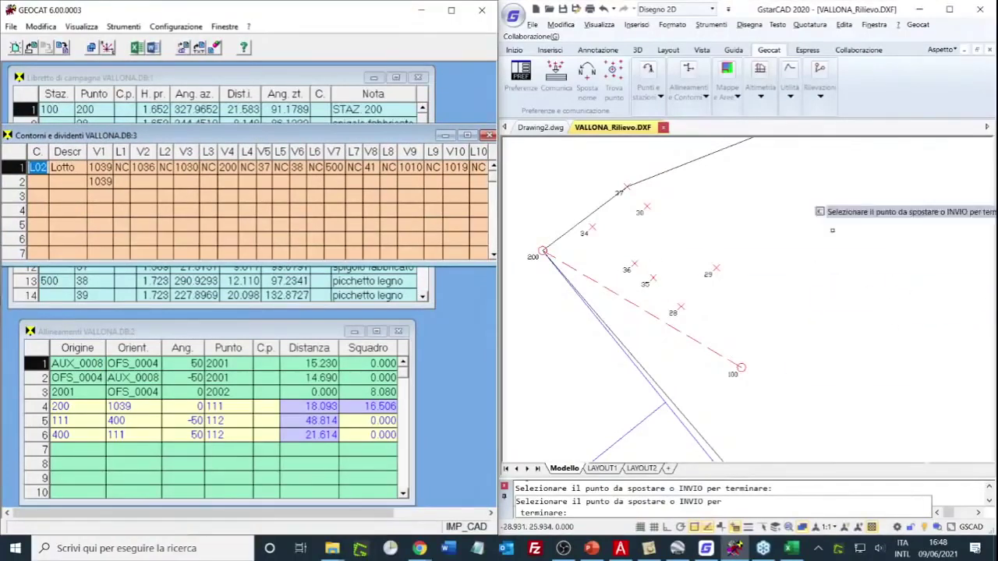
- Start a new contour in GstarCAD with description Fabb., code C01, line type NC and the closed-contour option enabled
{"action": "left_click", "coordinate": [692, 96]}
{"action": "left_click", "coordinate": [775, 152]}
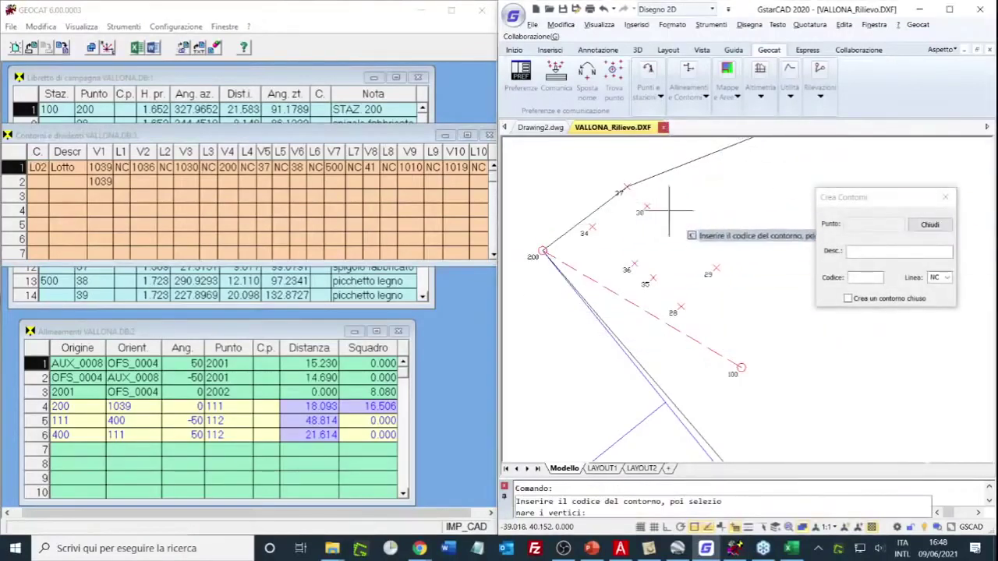
{"action": "left_click", "coordinate": [874, 251]}
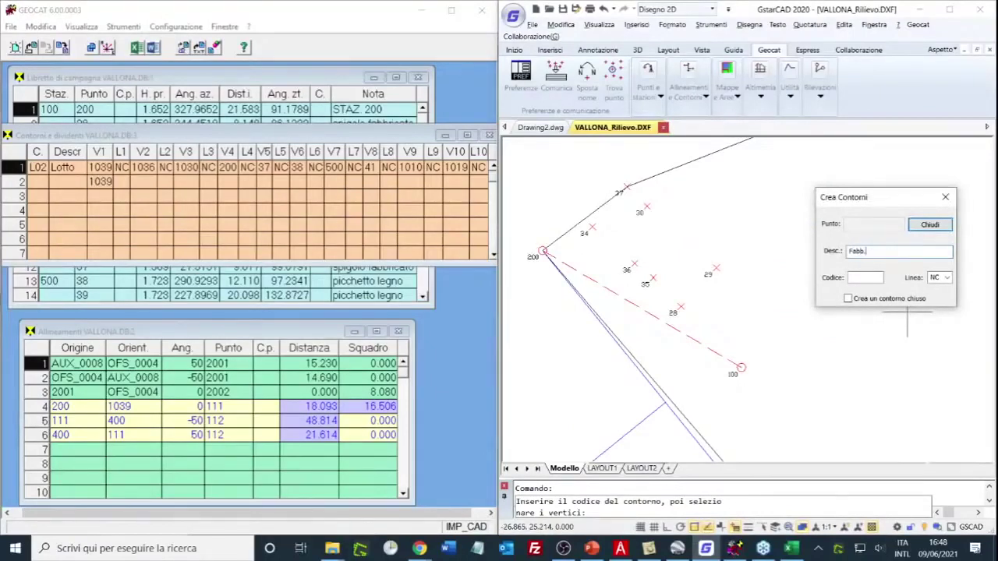
{"action": "left_click", "coordinate": [875, 279]}
{"action": "type", "text": "C01"}
{"action": "left_click", "coordinate": [848, 299]}
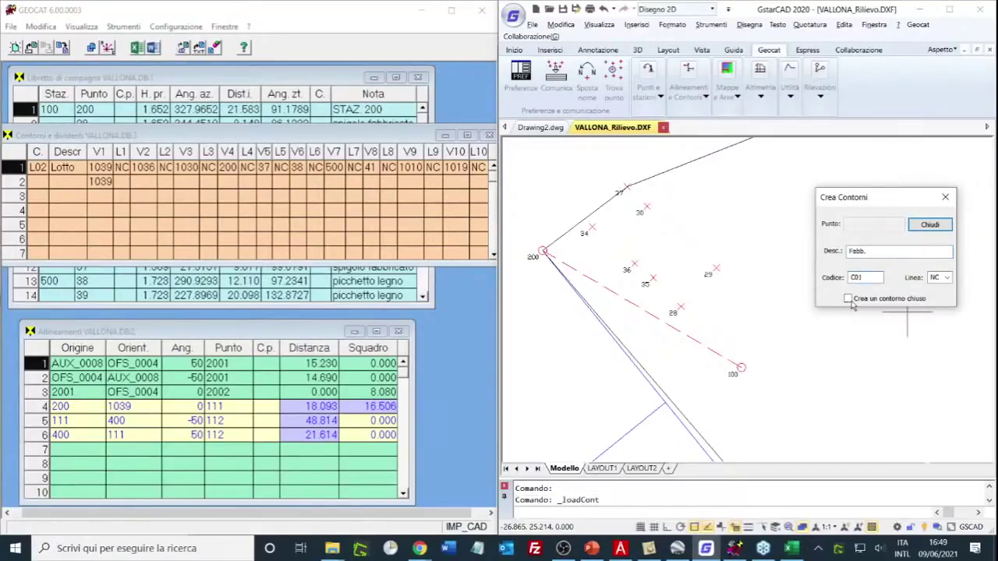
{"action": "left_click", "coordinate": [947, 278]}
{"action": "left_click", "coordinate": [948, 279]}
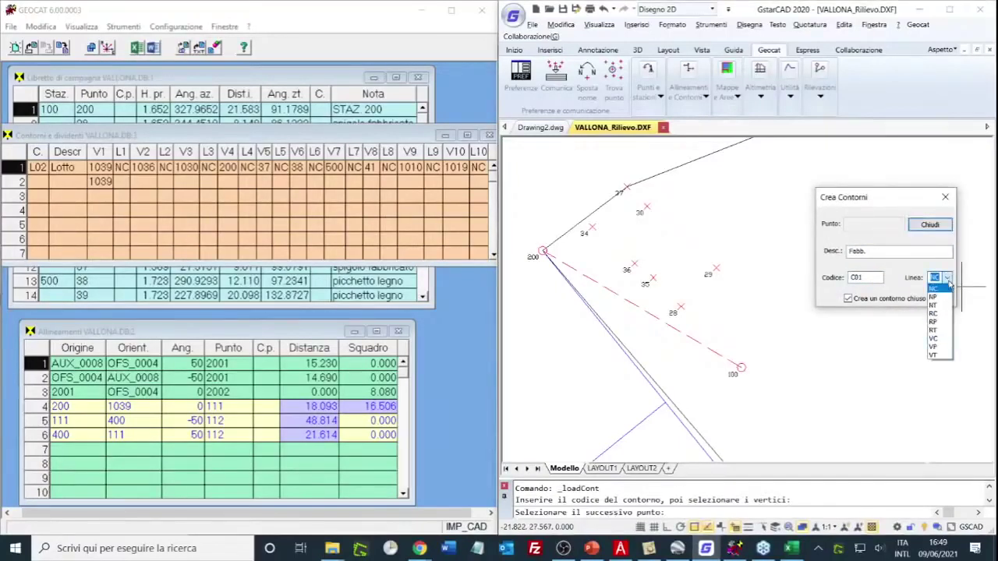
{"action": "left_click", "coordinate": [949, 282]}
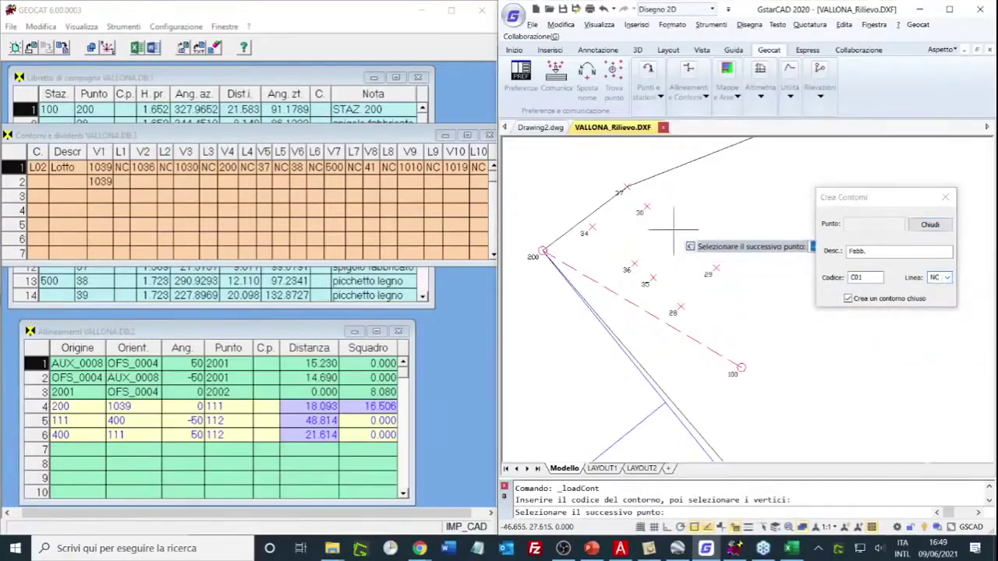
- Draw the first two sides of contour C01 through points 34, 30 and 29 with line type NC
{"action": "left_click", "coordinate": [592, 228]}
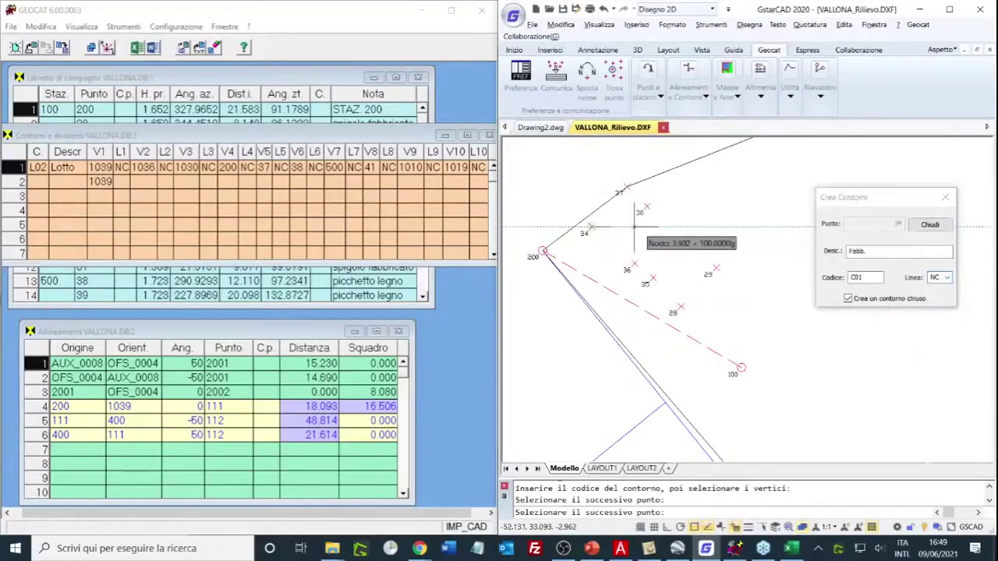
{"action": "left_click", "coordinate": [640, 210]}
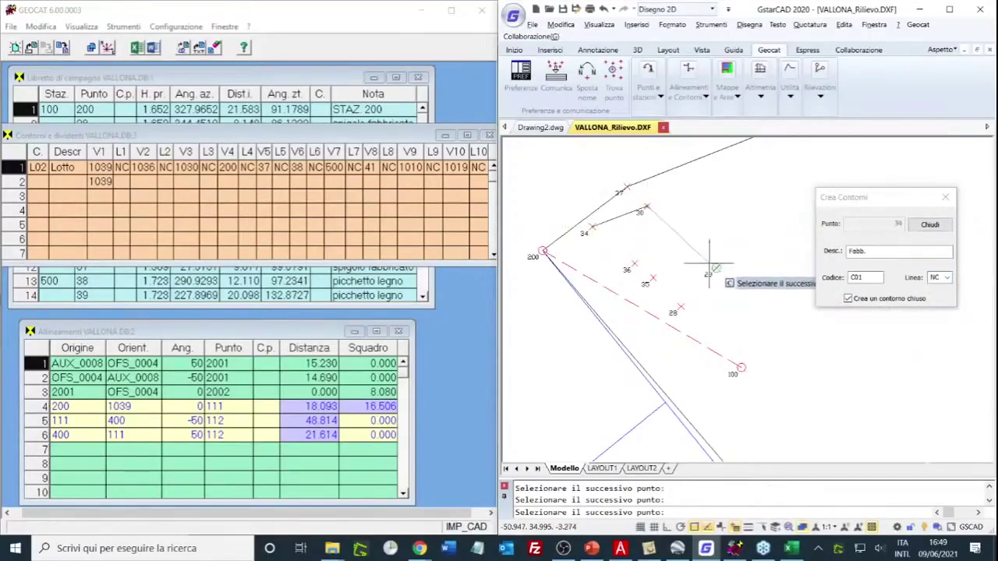
{"action": "left_click", "coordinate": [715, 268]}
- Switch the line type to RC, continue contour C01 through points 28, 35 and 36, and finish it closed on 34
{"action": "left_click", "coordinate": [947, 277]}
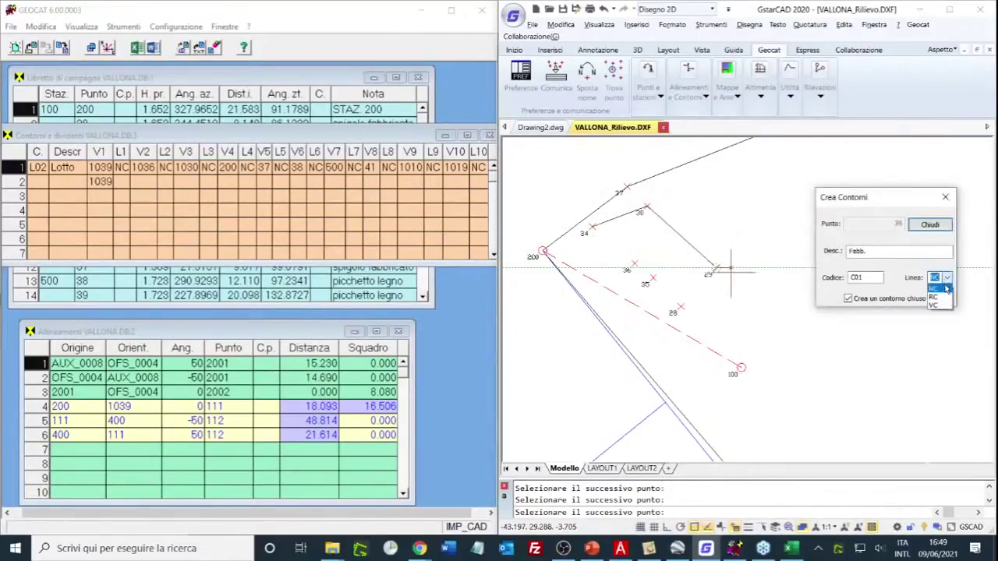
{"action": "left_click", "coordinate": [936, 297]}
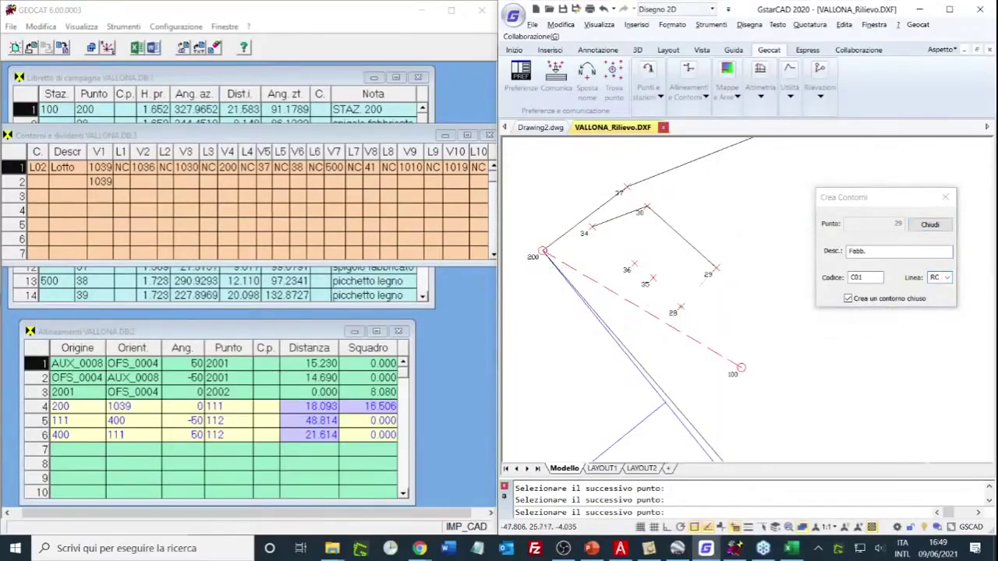
{"action": "left_click", "coordinate": [653, 279]}
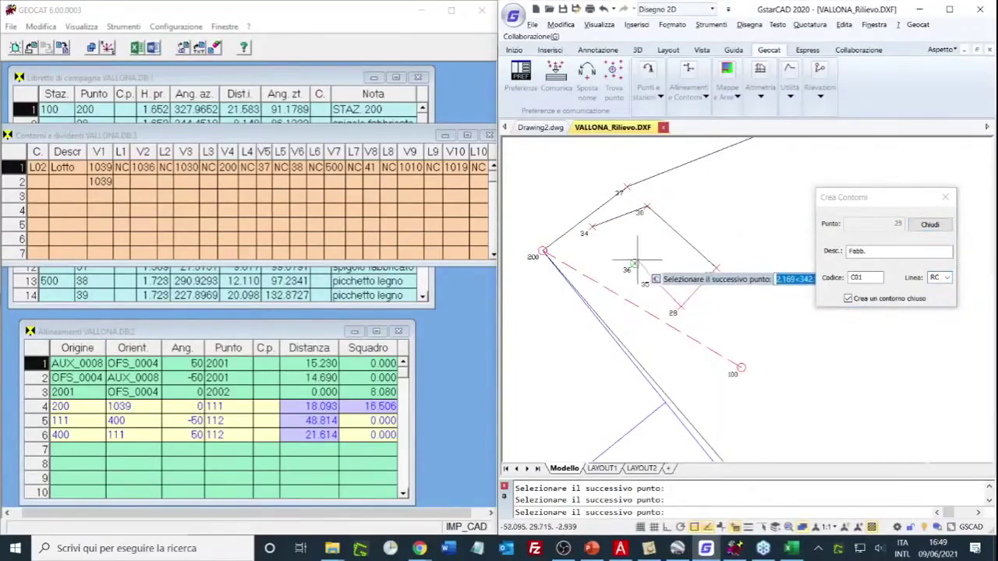
{"action": "left_click", "coordinate": [634, 264]}
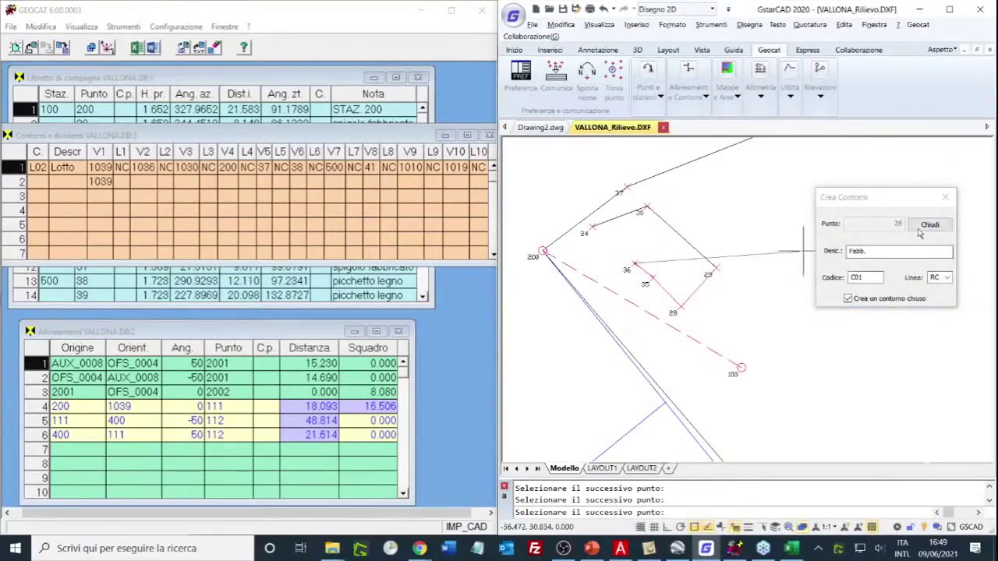
{"action": "left_click", "coordinate": [922, 229]}
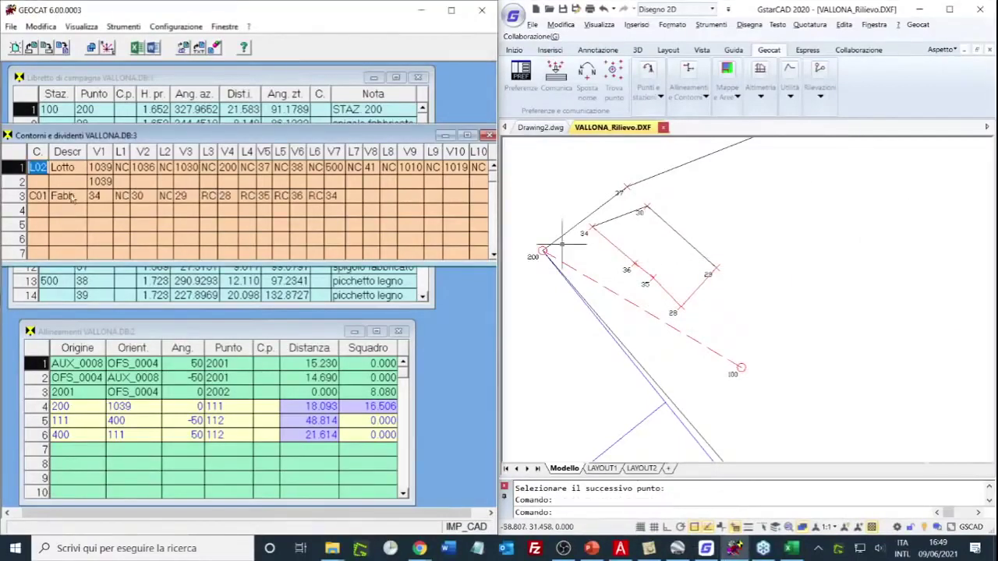
- Regenerate the Pregeo booklet with contour C01, overwriting the existing file, and check the Fabb. contour lines at its end
{"action": "left_click", "coordinate": [44, 199]}
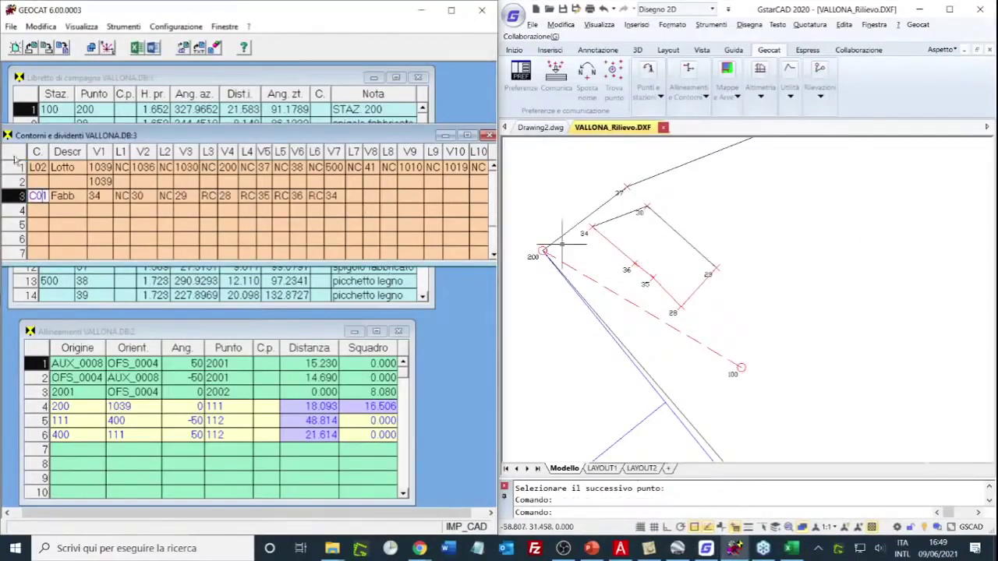
{"action": "right_click", "coordinate": [203, 274]}
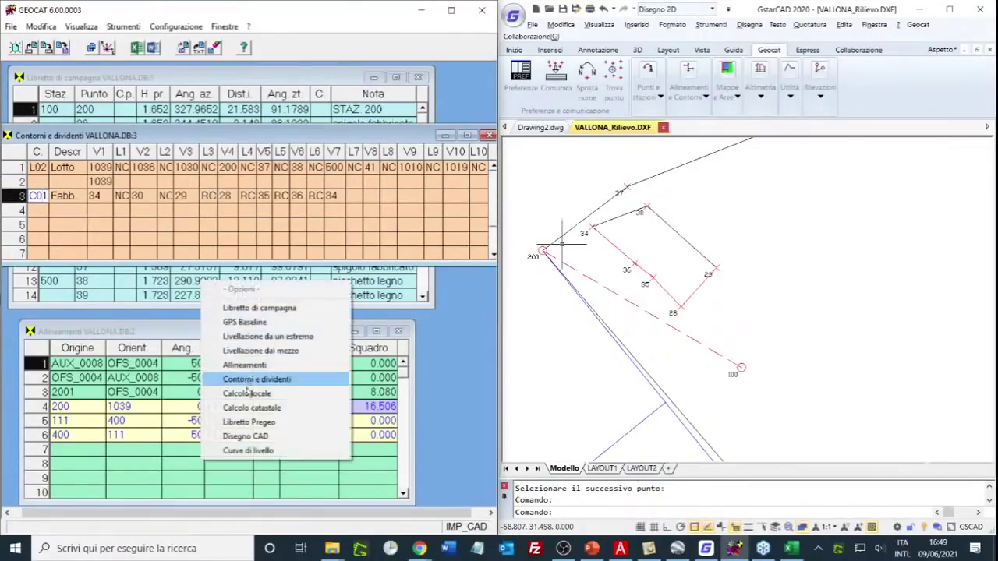
{"action": "left_click", "coordinate": [255, 422]}
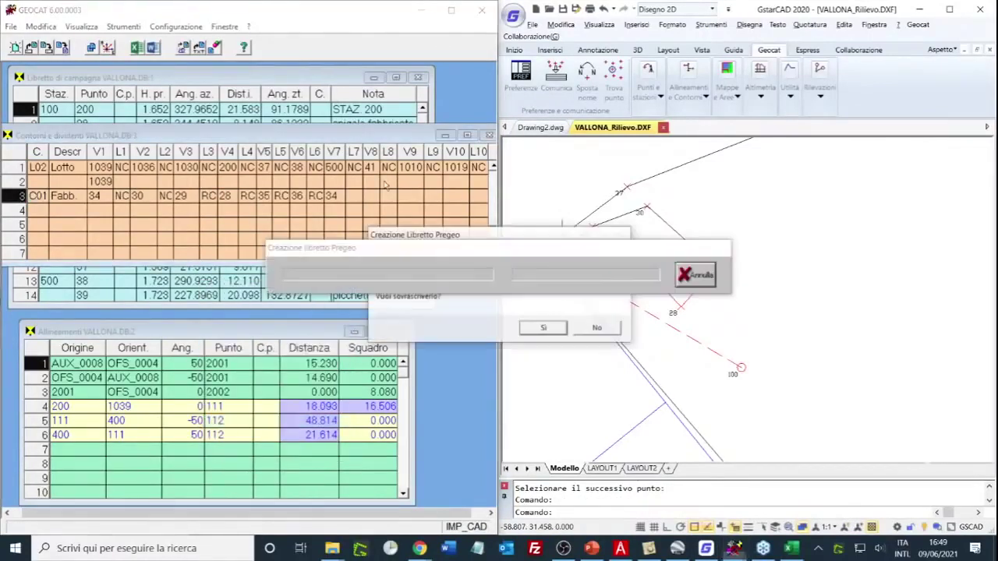
{"action": "left_click", "coordinate": [535, 324]}
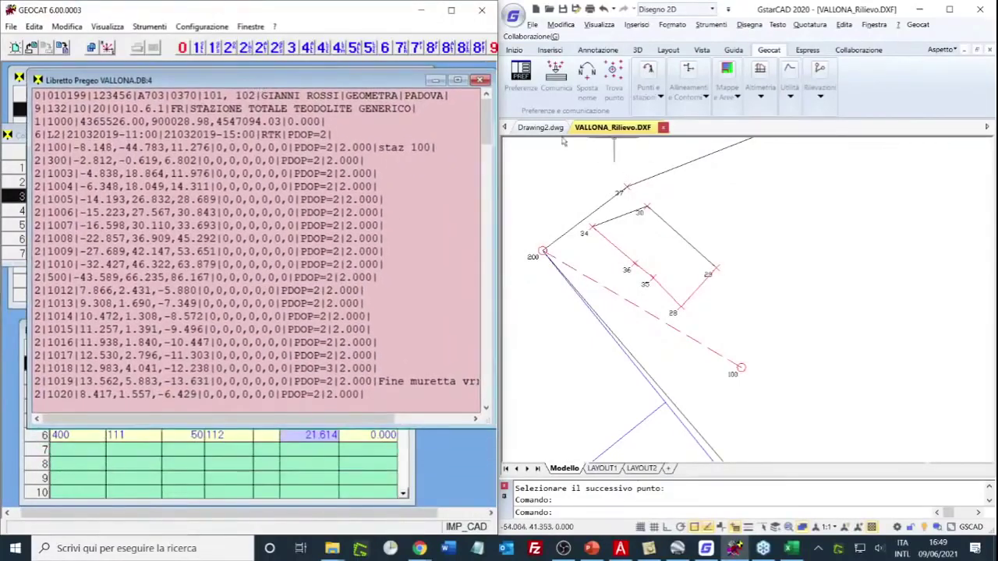
{"action": "left_click_drag", "start_coordinate": [484, 125], "coordinate": [484, 382]}
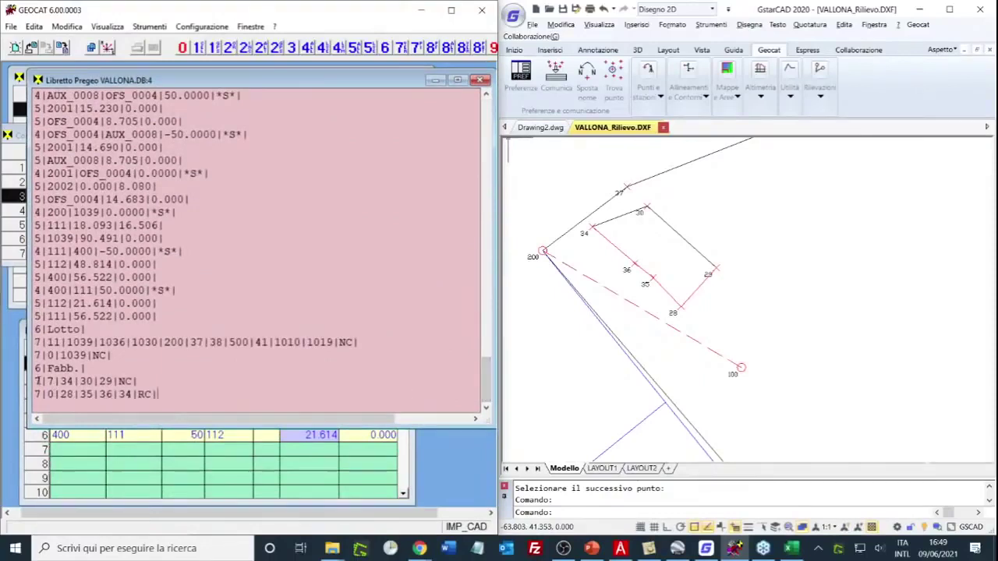
- Close the Pregeo booklet after checking the Fabb. contour lines, and close the VALLONA_Rilievo.DXF drawing without saving
{"action": "left_click_drag", "start_coordinate": [35, 381], "coordinate": [173, 392]}
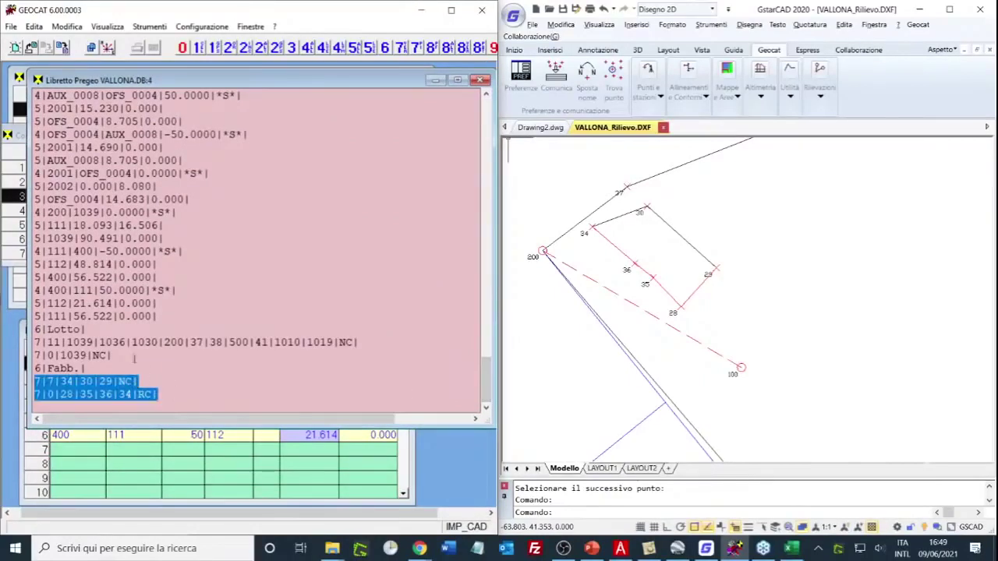
{"action": "left_click", "coordinate": [481, 79]}
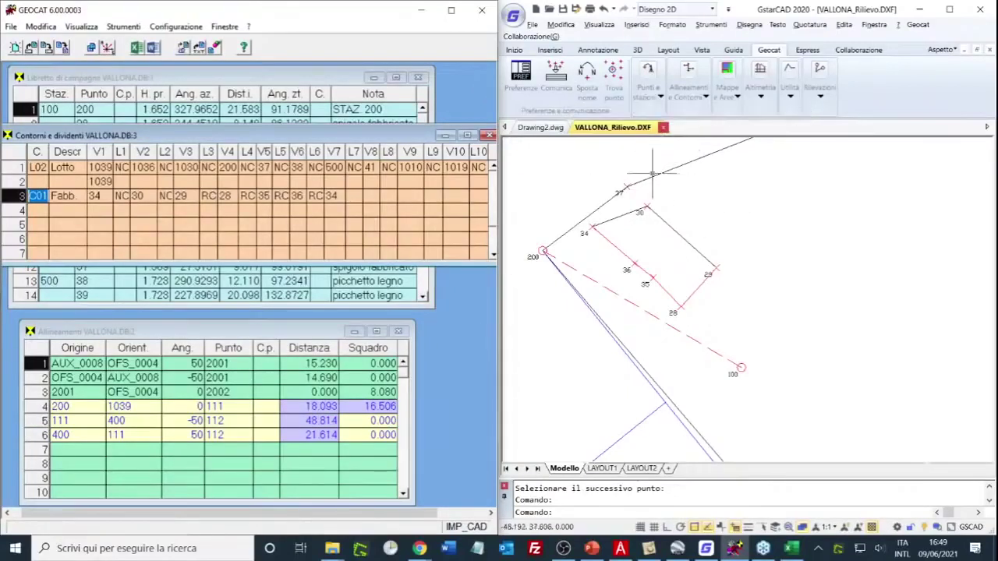
{"action": "left_click", "coordinate": [662, 127]}
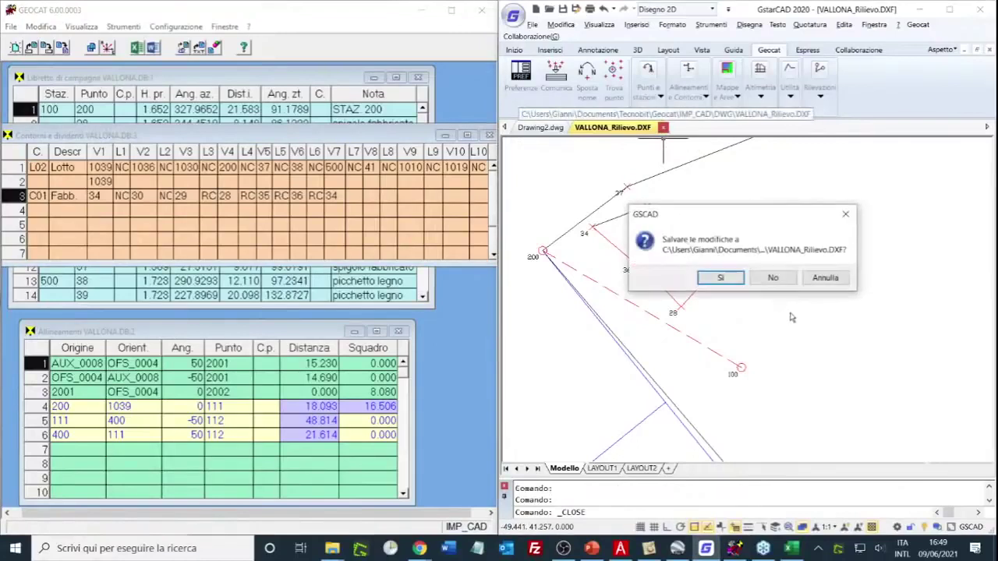
{"action": "left_click", "coordinate": [773, 280]}
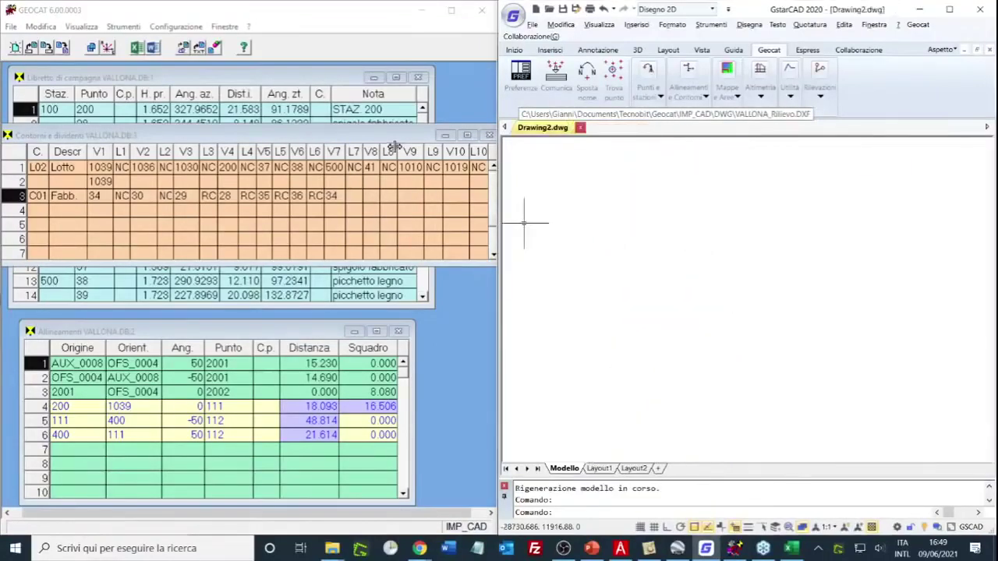
- Close the contours, alignments and field book tables of VALLONA.DB in GEOCAT, discarding their changes
{"action": "left_click_drag", "start_coordinate": [385, 141], "coordinate": [357, 138]}
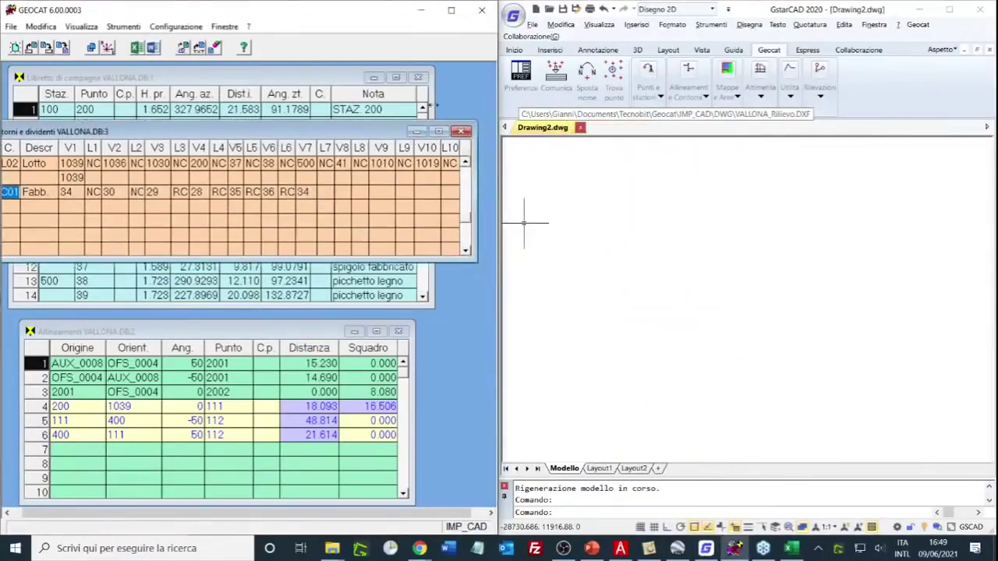
{"action": "left_click", "coordinate": [463, 130]}
{"action": "left_click", "coordinate": [505, 320]}
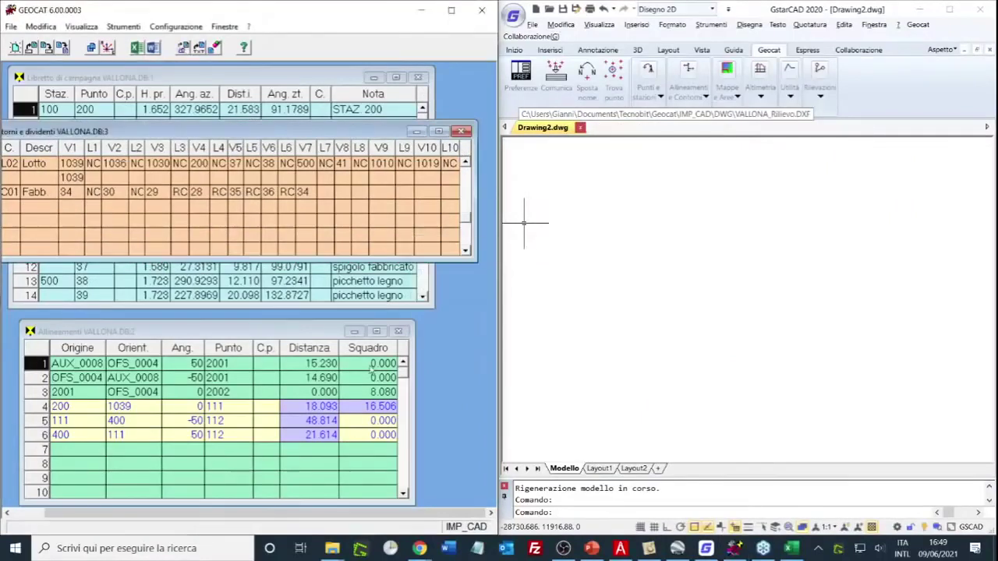
{"action": "left_click", "coordinate": [397, 331]}
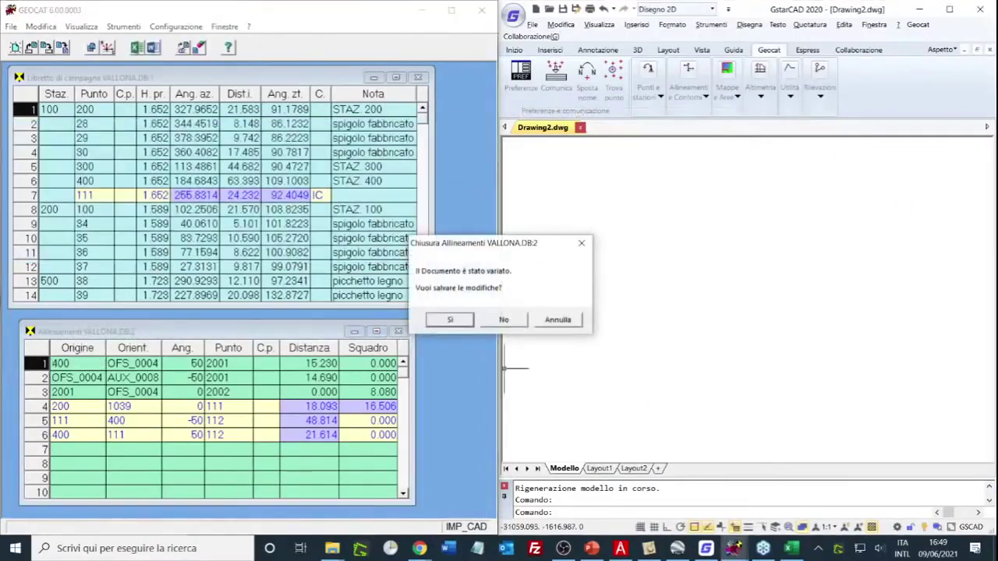
{"action": "left_click", "coordinate": [500, 321]}
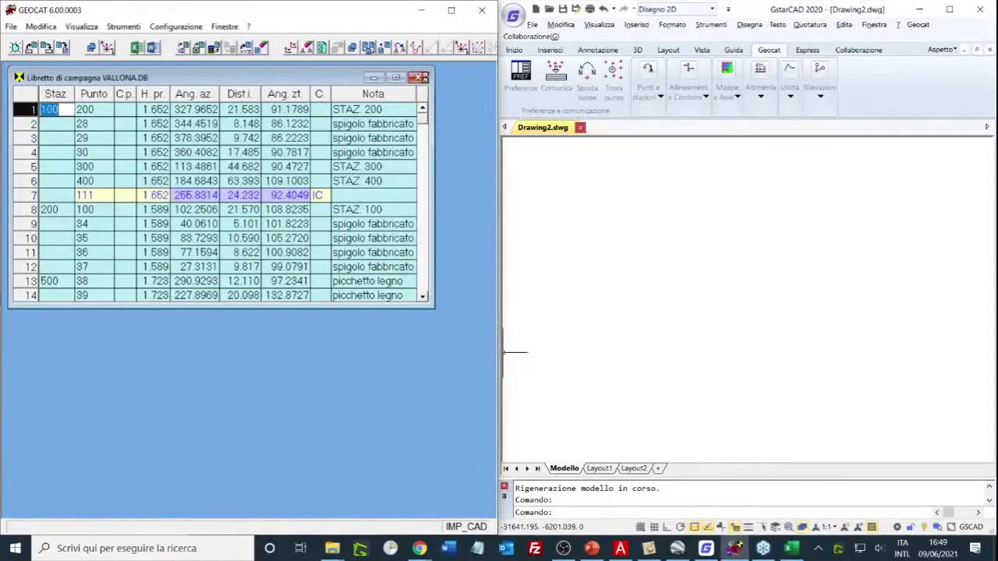
{"action": "left_click", "coordinate": [421, 78]}
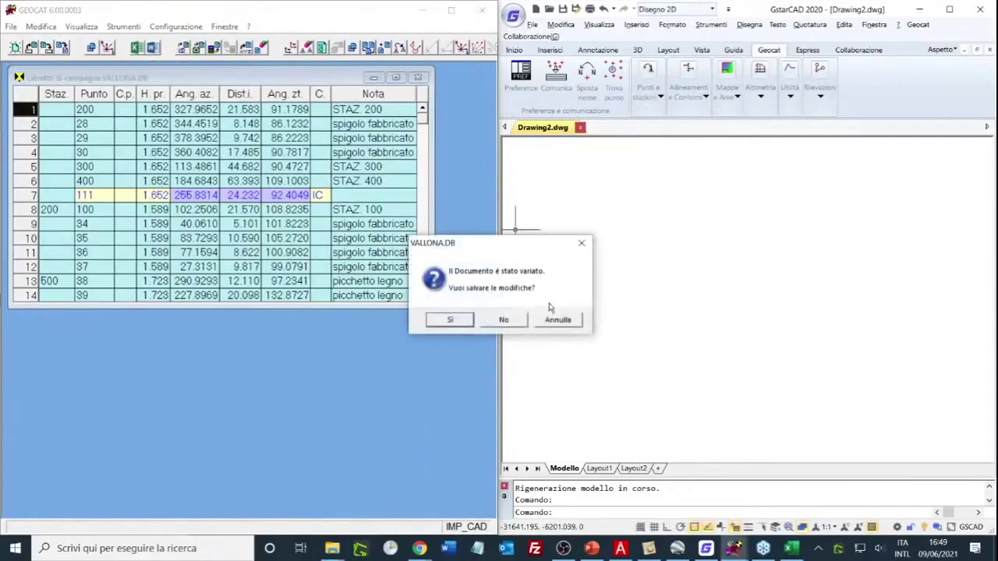
{"action": "left_click", "coordinate": [504, 320]}
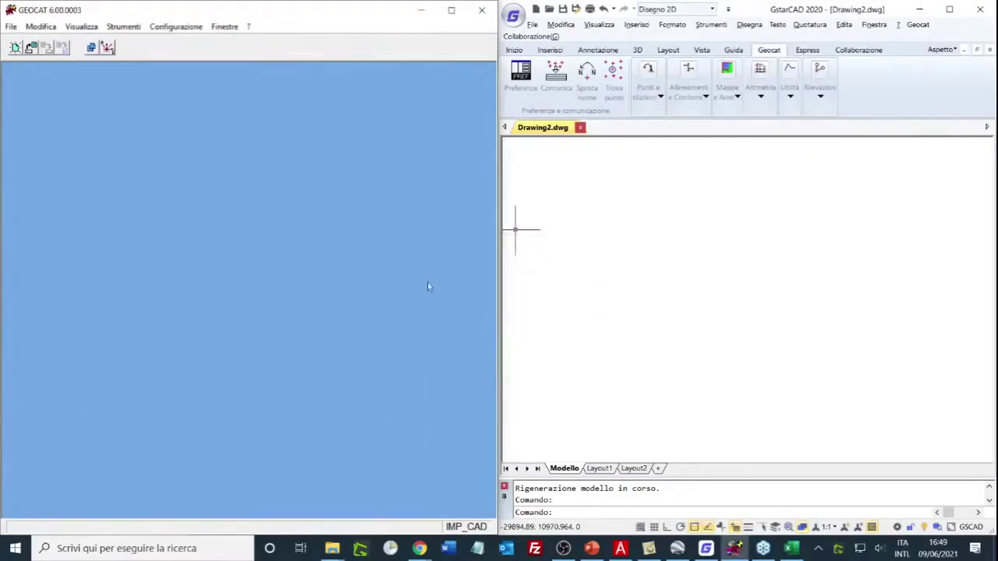
- Reopen the Vallona.db survey and move its field book window clear for working
{"action": "left_click", "coordinate": [11, 28]}
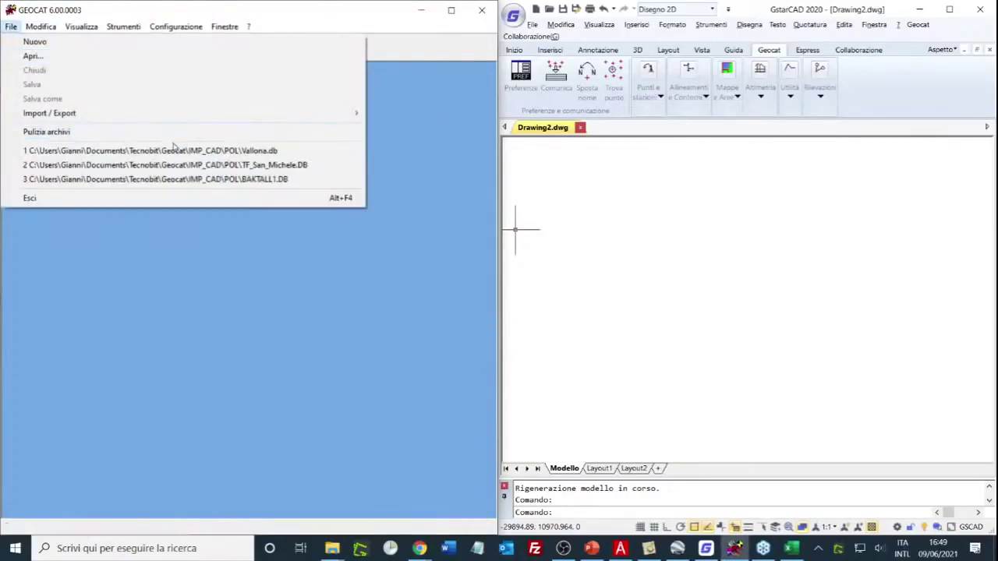
{"action": "left_click", "coordinate": [237, 146]}
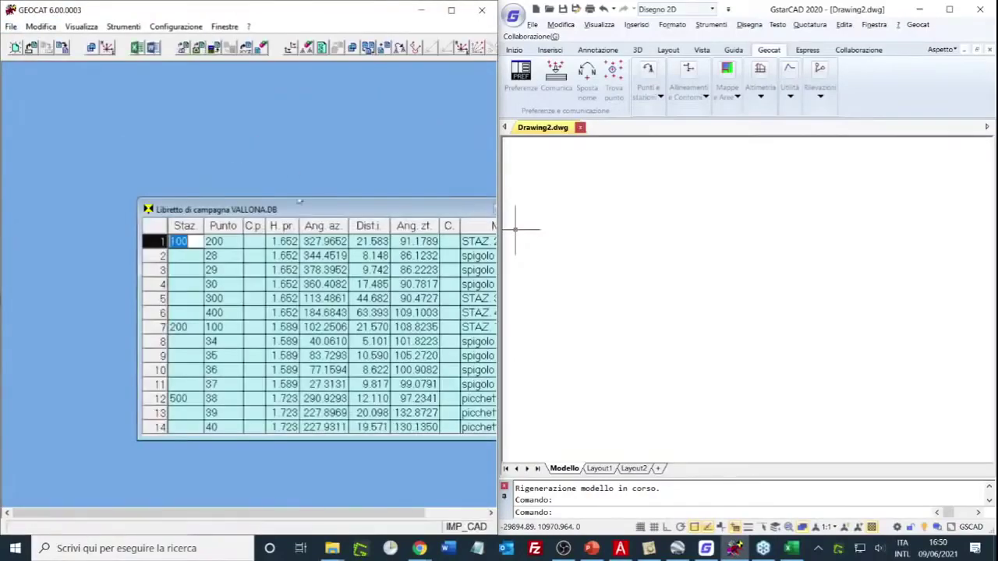
{"action": "left_click_drag", "start_coordinate": [294, 209], "coordinate": [163, 85]}
- Generate the survey's CAD drawing in local coordinates at effective scale 1000, and enter FILEDIA in GstarCAD
{"action": "right_click", "coordinate": [193, 142]}
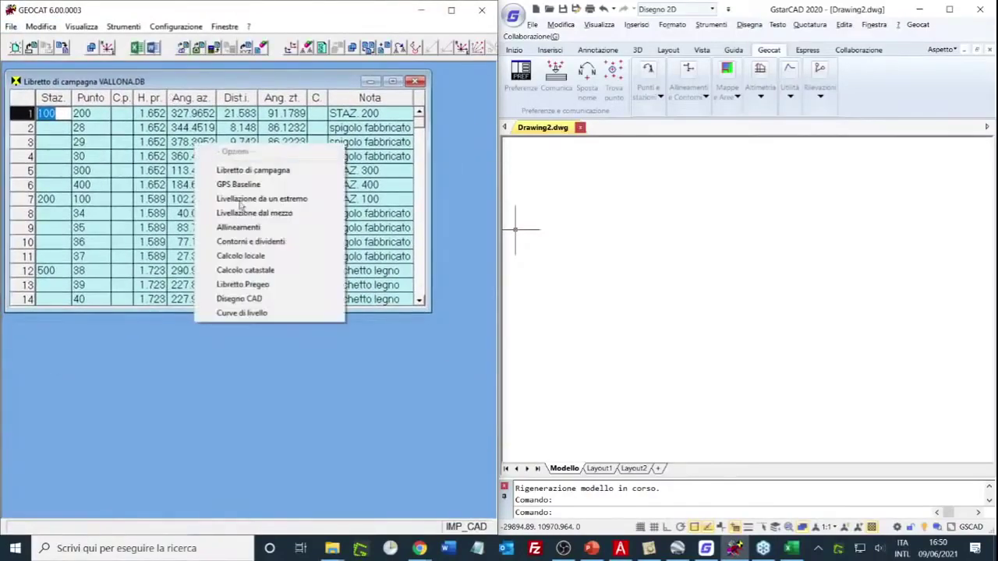
{"action": "left_click", "coordinate": [265, 300]}
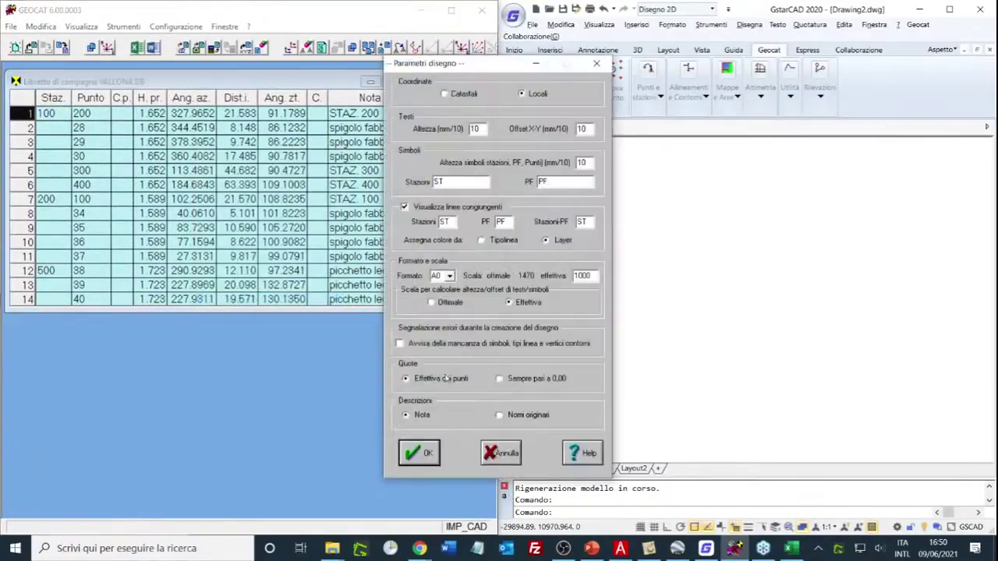
{"action": "left_click", "coordinate": [421, 454]}
{"action": "left_click", "coordinate": [490, 350]}
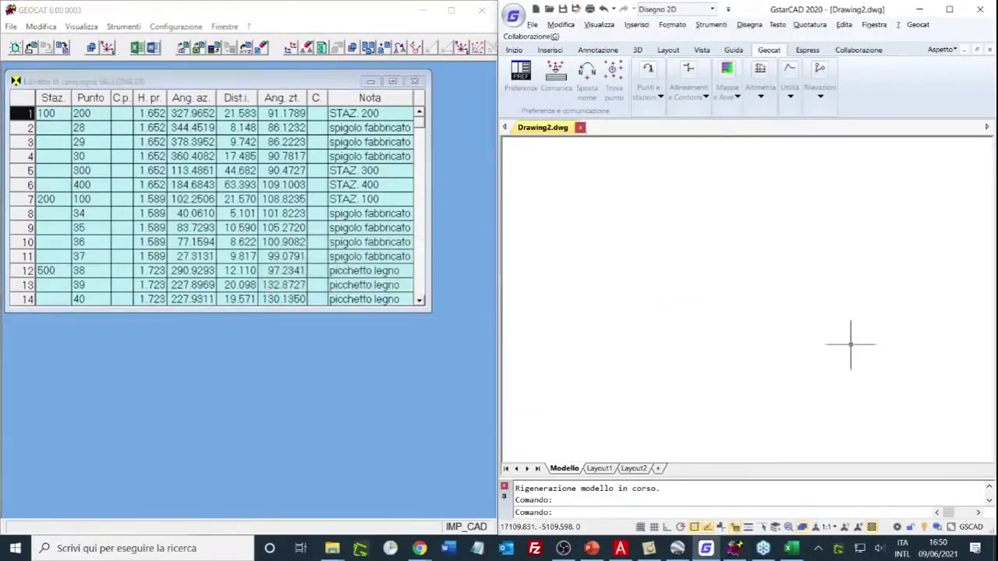
{"action": "type", "text": "FIL"}
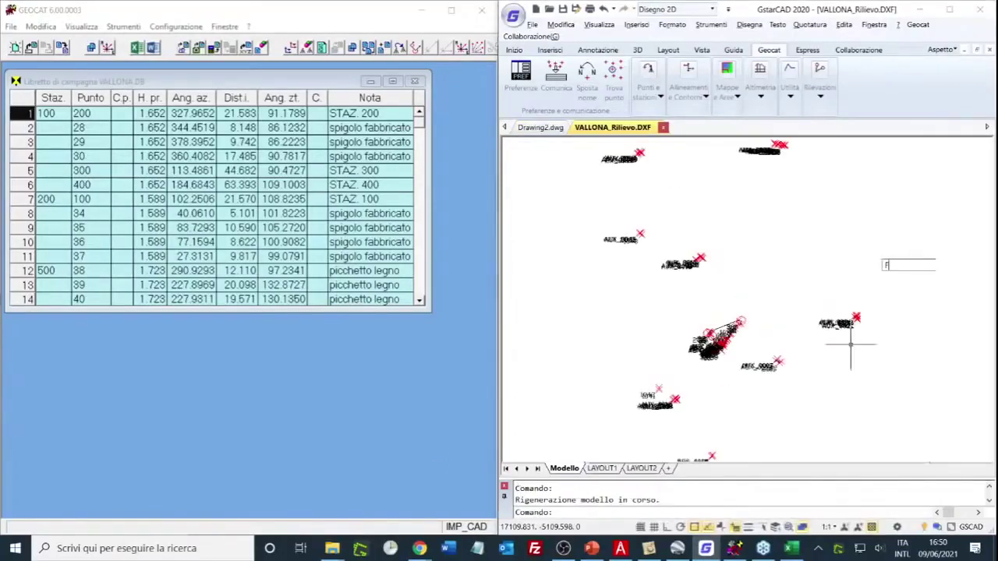
{"action": "type", "text": "ILEDIA"}
{"action": "key", "text": "Return"}
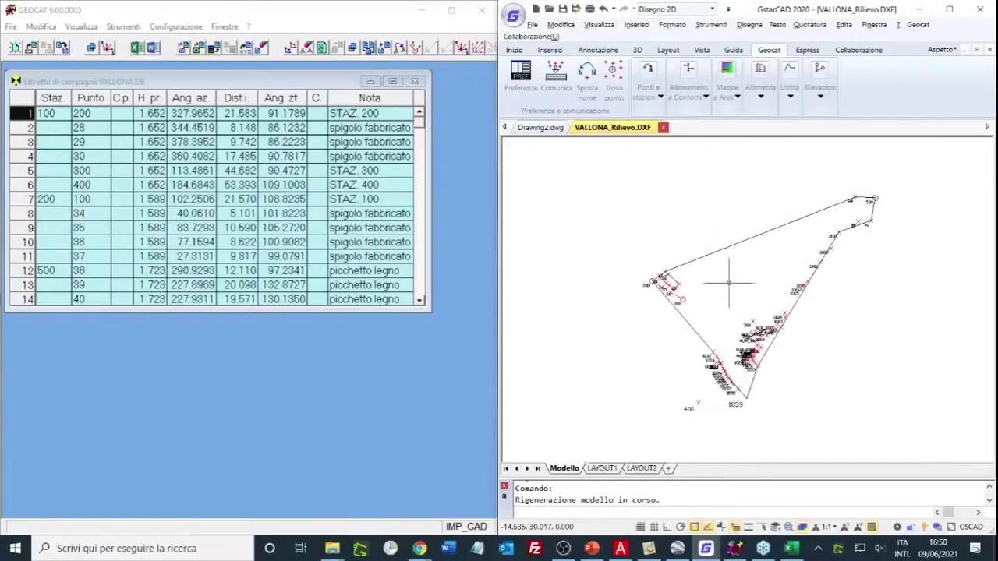
- Activate the polylines of the lot in VALLONA_Rilievo.DXF with the Geocat utilities
{"action": "left_click_drag", "start_coordinate": [728, 282], "coordinate": [702, 273]}
{"action": "scroll", "coordinate": [702, 273], "scroll_direction": "up", "scroll_amount": 2}
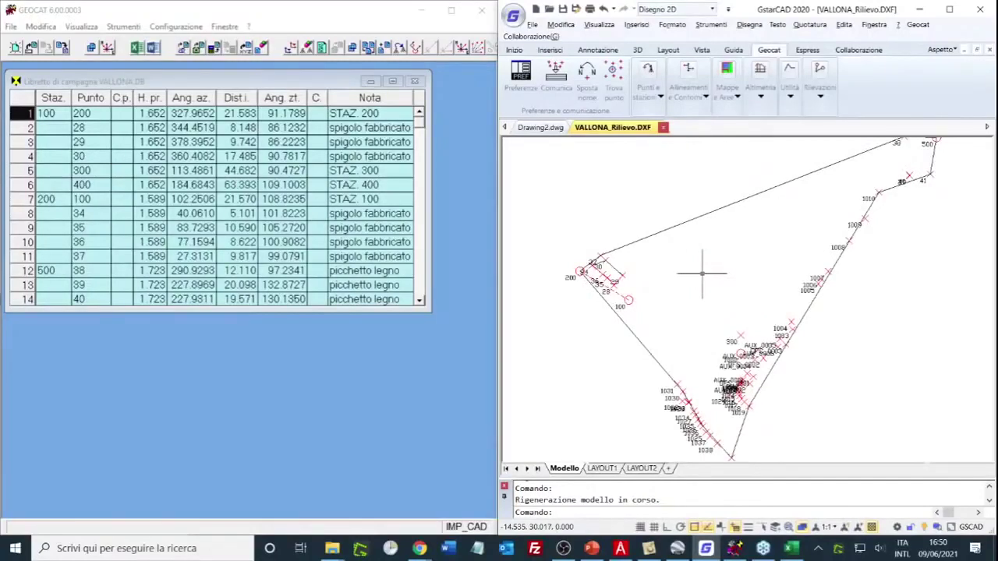
{"action": "left_click", "coordinate": [790, 96]}
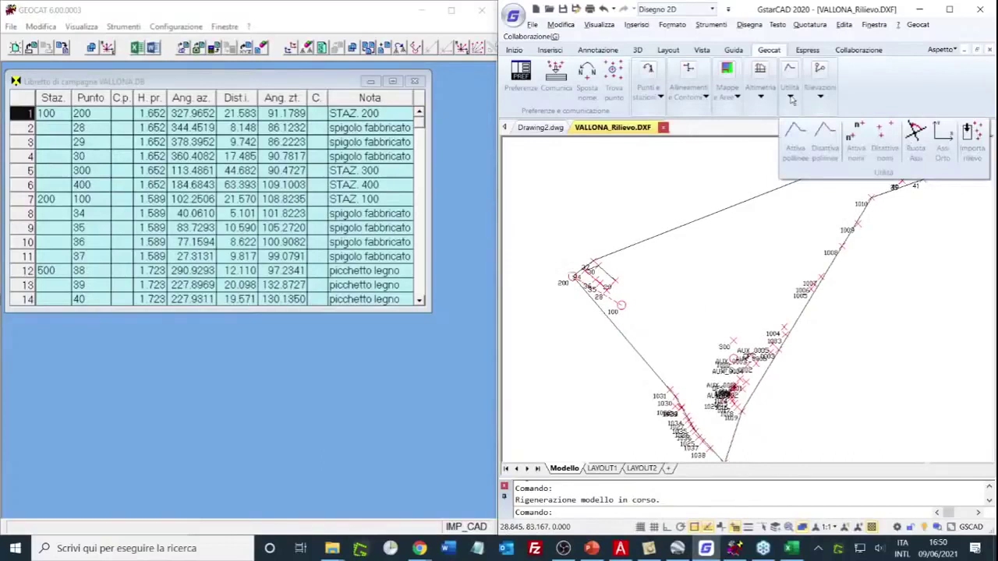
{"action": "left_click", "coordinate": [795, 152]}
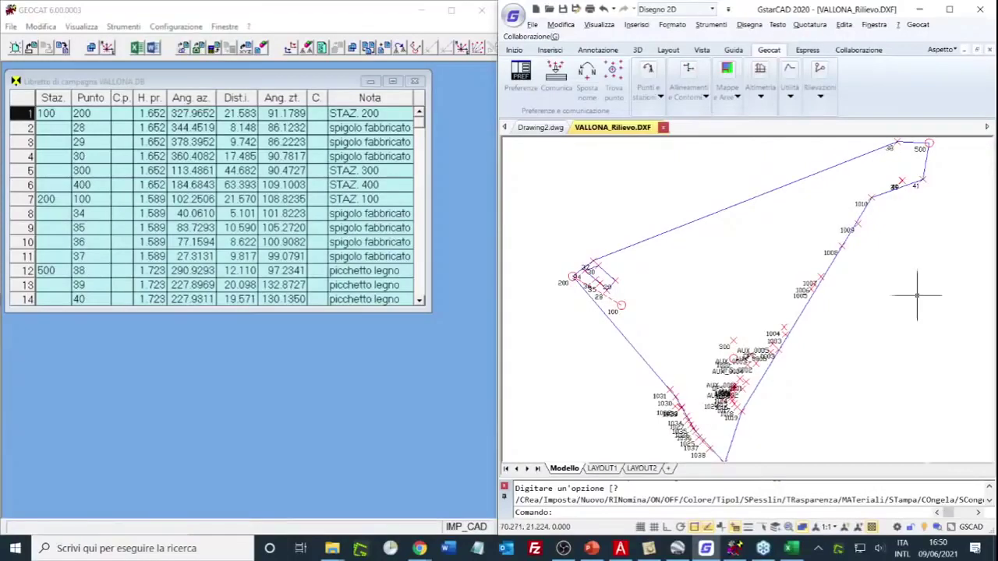
- Start an area division and draw the provisional dividing line from station 200 to beyond the lot's eastern boundary
{"action": "left_click", "coordinate": [734, 101]}
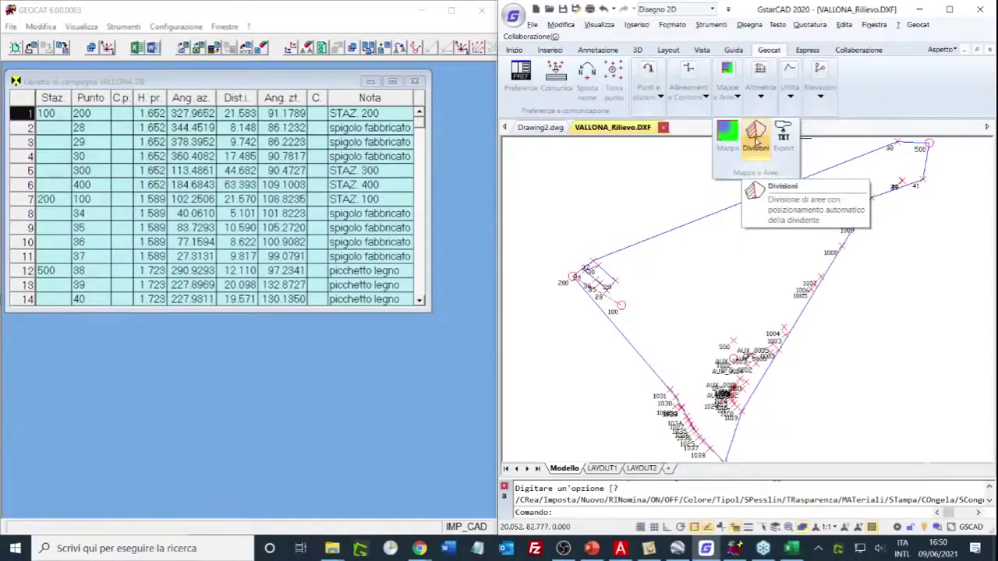
{"action": "left_click", "coordinate": [755, 140]}
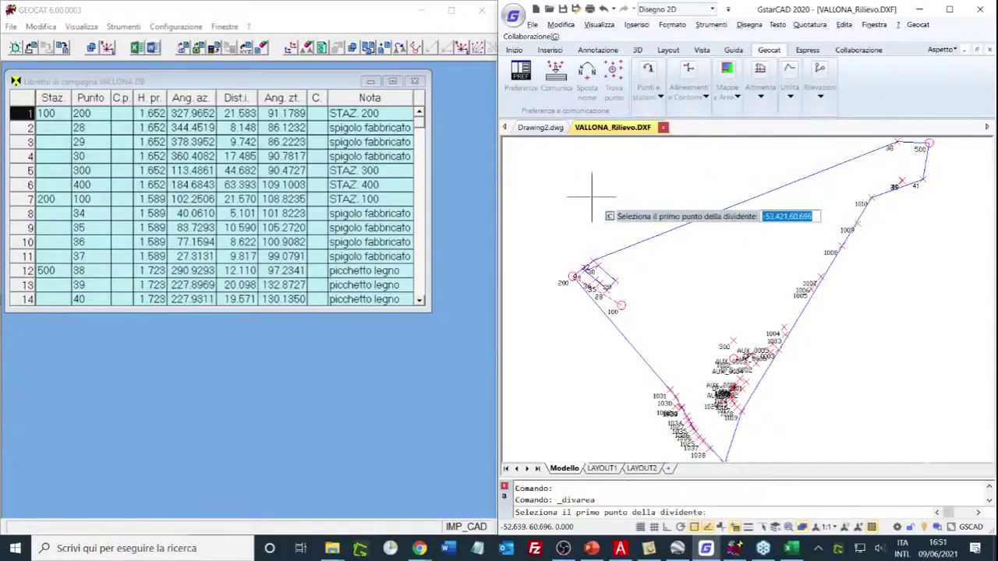
{"action": "left_click", "coordinate": [573, 277]}
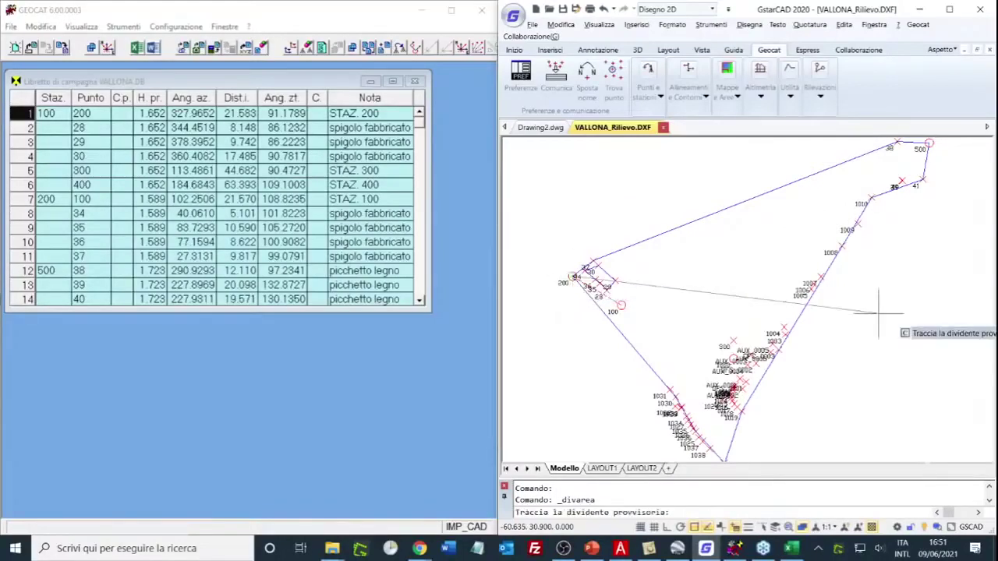
{"action": "left_click", "coordinate": [970, 343]}
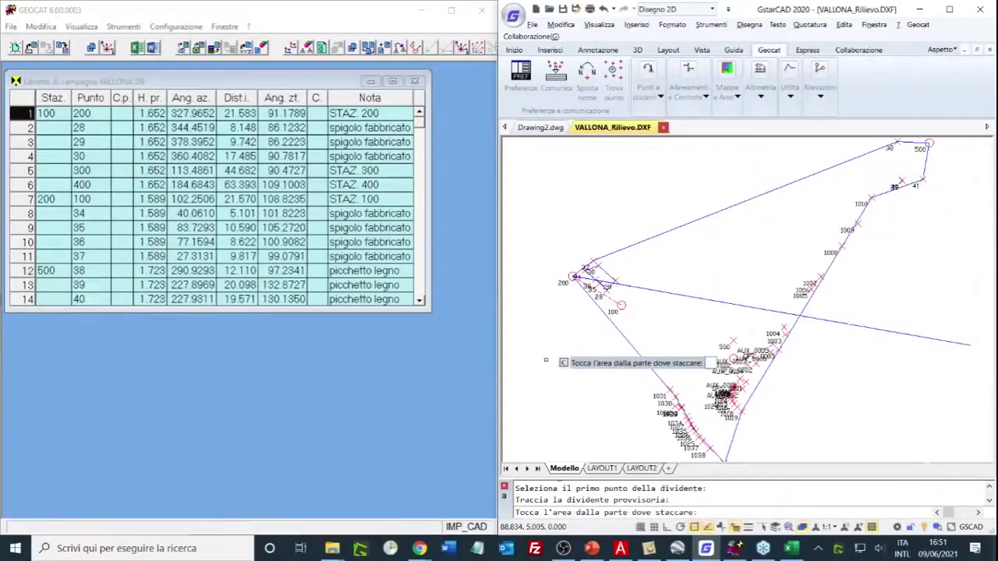
- Pick the lot's northern side as the part to detach, set its area to 3000, and rotate the dividing line to match
{"action": "left_click", "coordinate": [747, 205]}
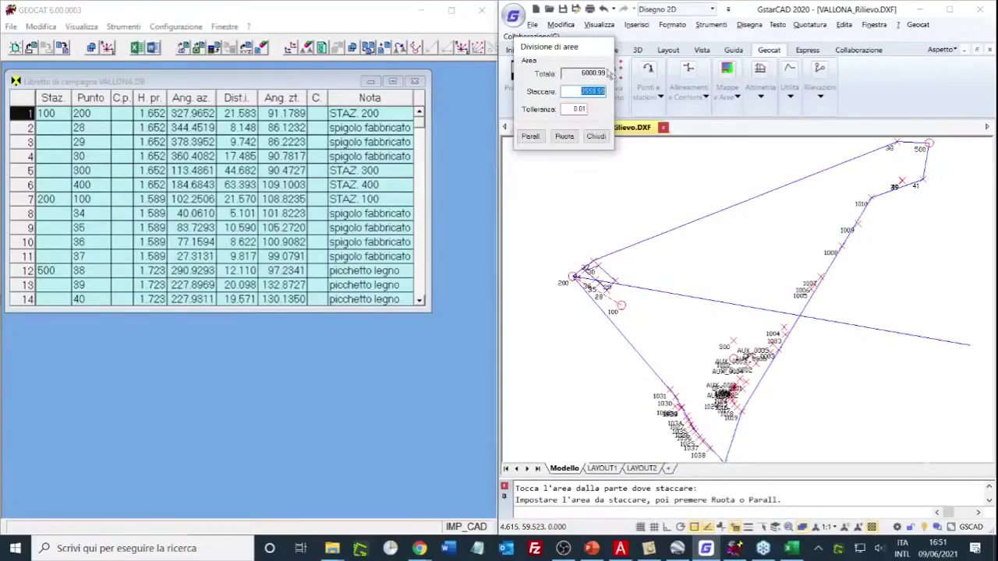
{"action": "mouse_move", "coordinate": [588, 54]}
{"action": "left_mouse_down"}
{"action": "mouse_move", "coordinate": [585, 76]}
{"action": "mouse_move", "coordinate": [689, 110]}
{"action": "mouse_move", "coordinate": [707, 159]}
{"action": "mouse_move", "coordinate": [644, 159]}
{"action": "left_mouse_up"}
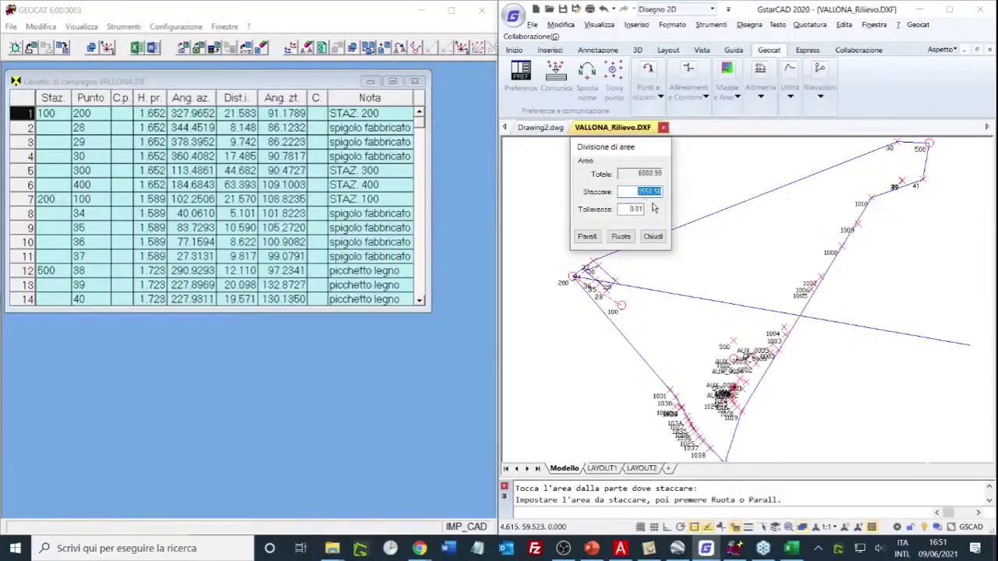
{"action": "type", "text": "3000"}
{"action": "left_click", "coordinate": [620, 237]}
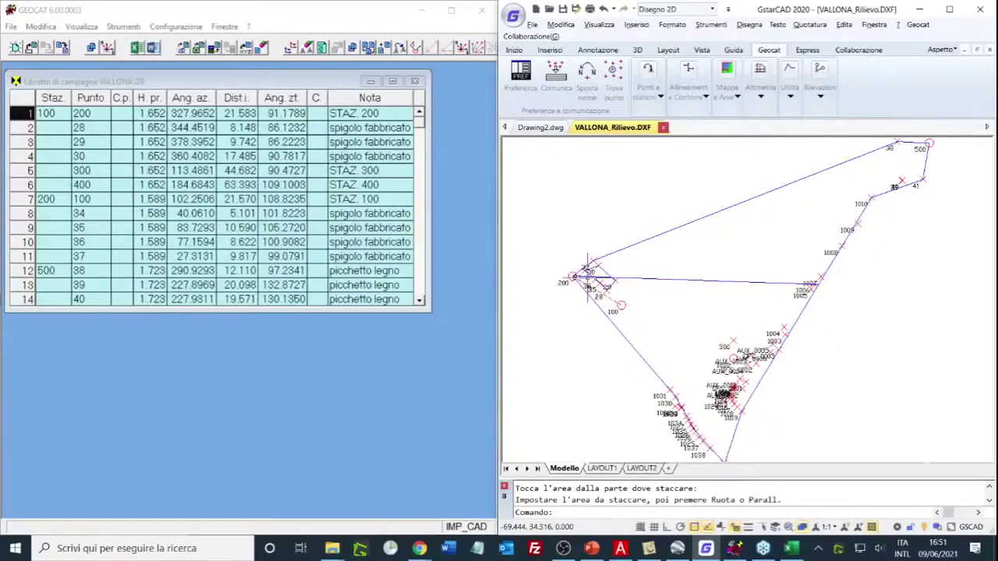
- Rotate the drawing axes to align with the dividing line from station 200, and turn on ortho mode
{"action": "left_click", "coordinate": [811, 284]}
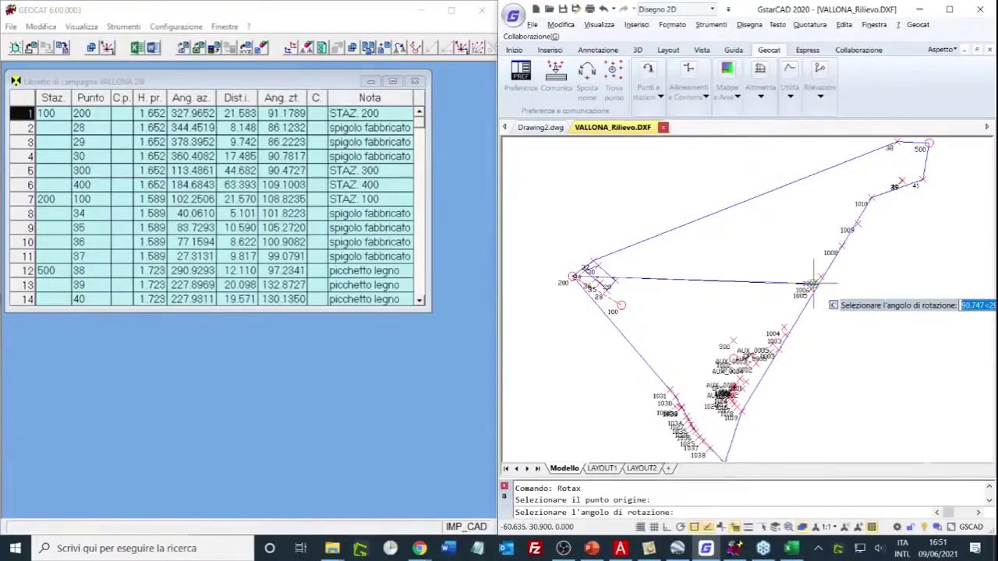
{"action": "left_click", "coordinate": [869, 290]}
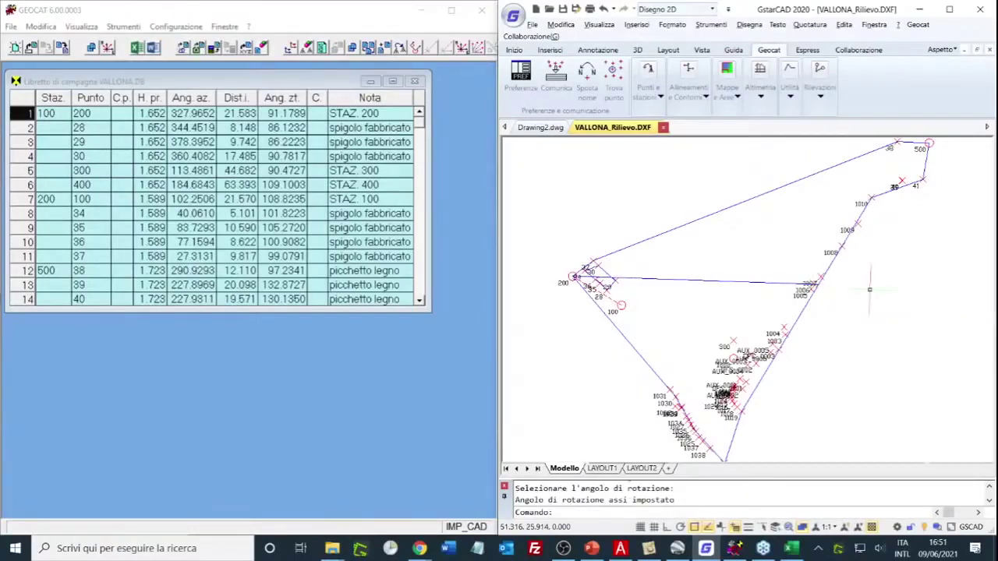
{"action": "key", "text": "F8"}
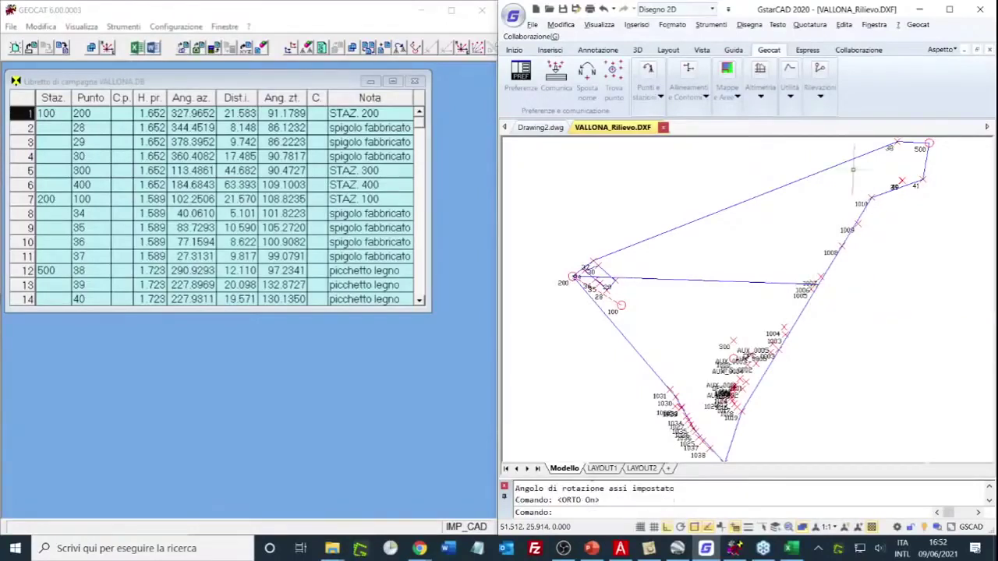
- Start another area division and draw a provisional dividing line across the lot north of the existing dividing line and aligned with it
{"action": "left_click", "coordinate": [731, 87]}
{"action": "left_click", "coordinate": [755, 134]}
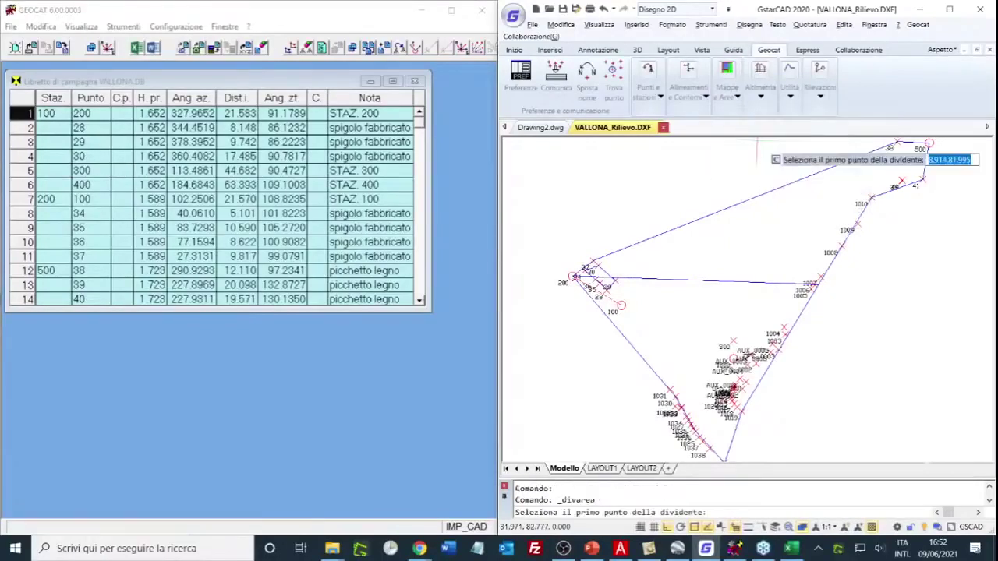
{"action": "left_click", "coordinate": [949, 217]}
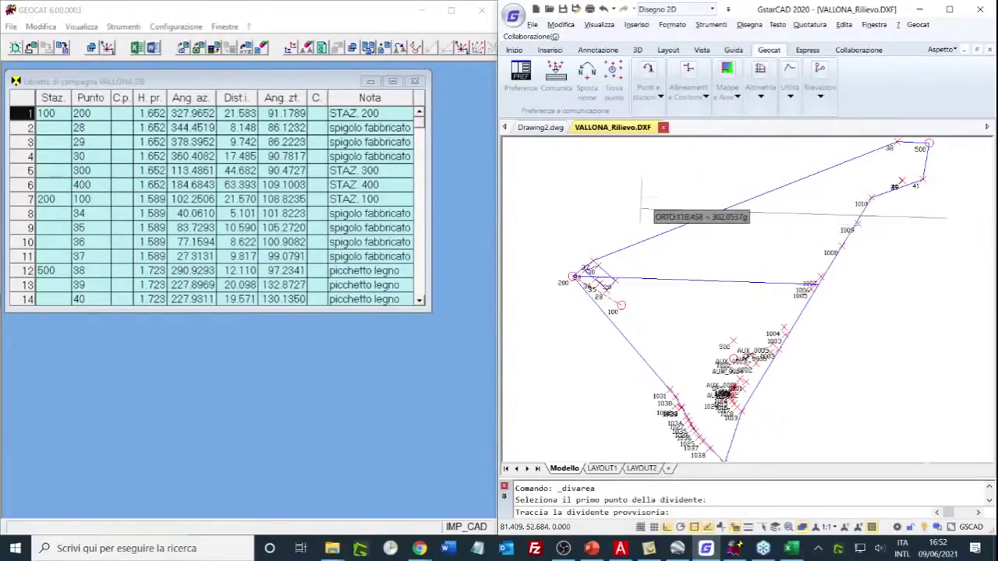
{"action": "left_click", "coordinate": [543, 206]}
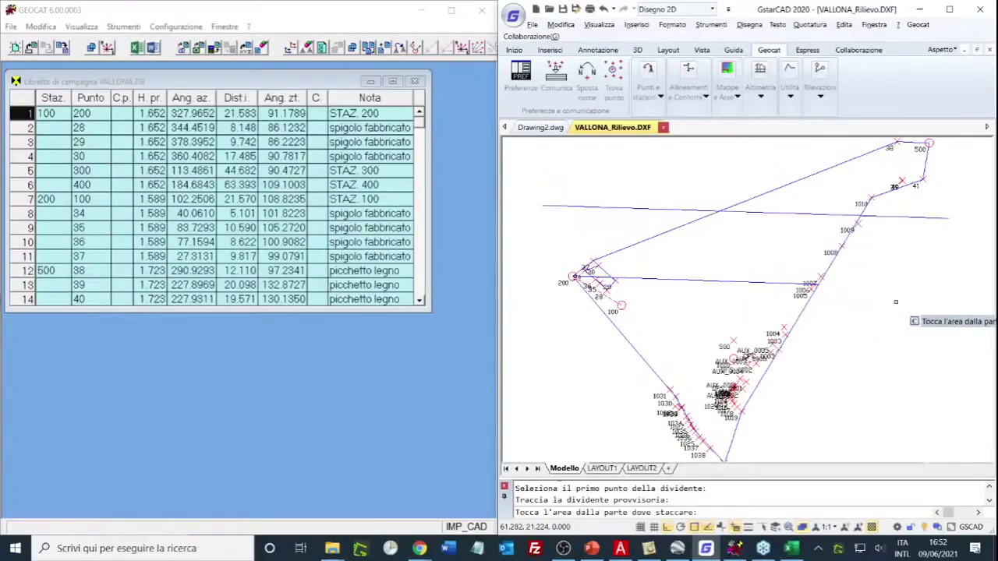
- Choose the northern part of the lot to detach, set its area to 1500, and compute a parallel dividing line
{"action": "left_click", "coordinate": [823, 172]}
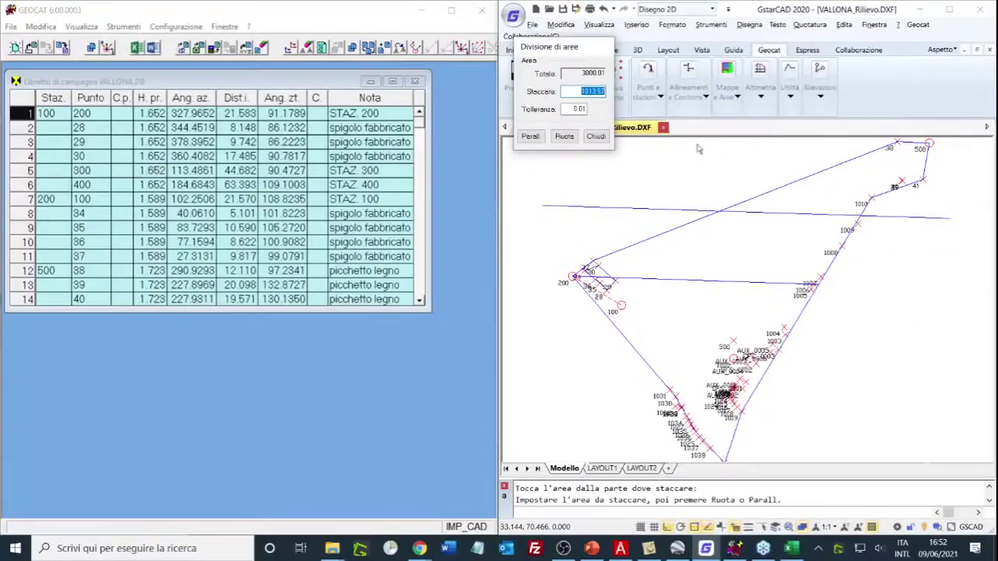
{"action": "left_click_drag", "start_coordinate": [585, 55], "coordinate": [612, 127]}
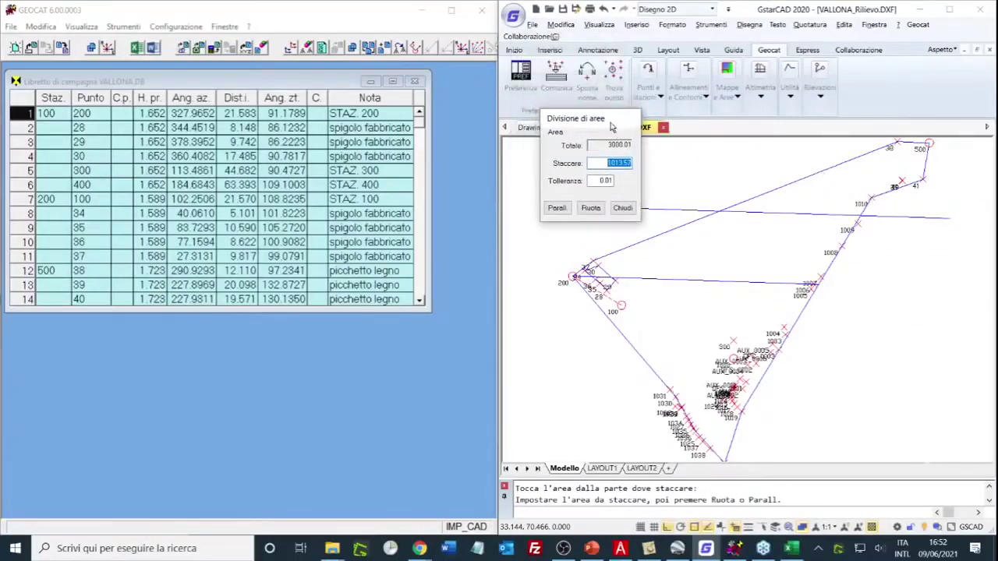
{"action": "type", "text": "1500"}
{"action": "left_click", "coordinate": [557, 207]}
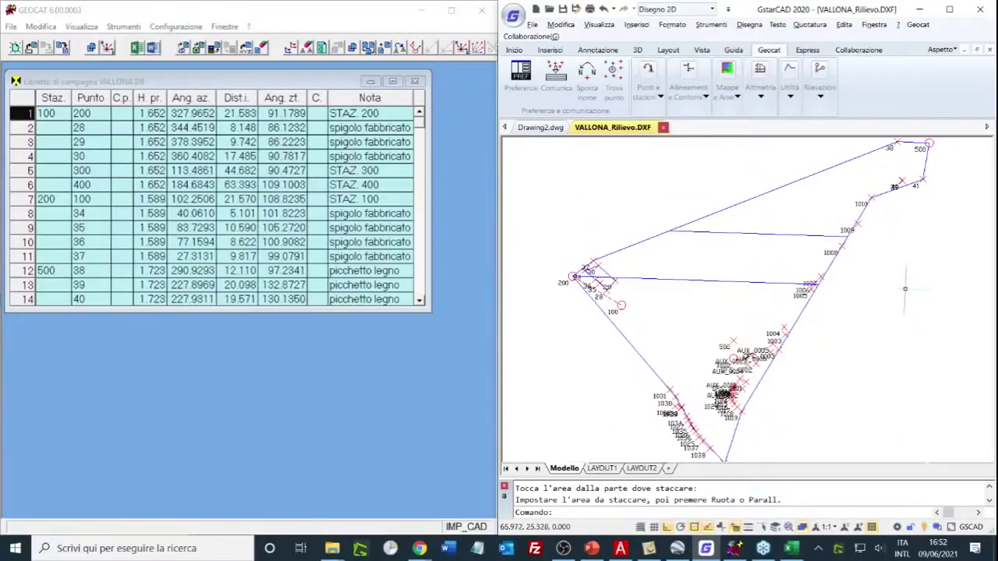
- Close the drawing VALLONA_Rilievo.DXF, then switch to GEOCAT and close the field book VALLONA.DB without saving changes
{"action": "left_click", "coordinate": [663, 127]}
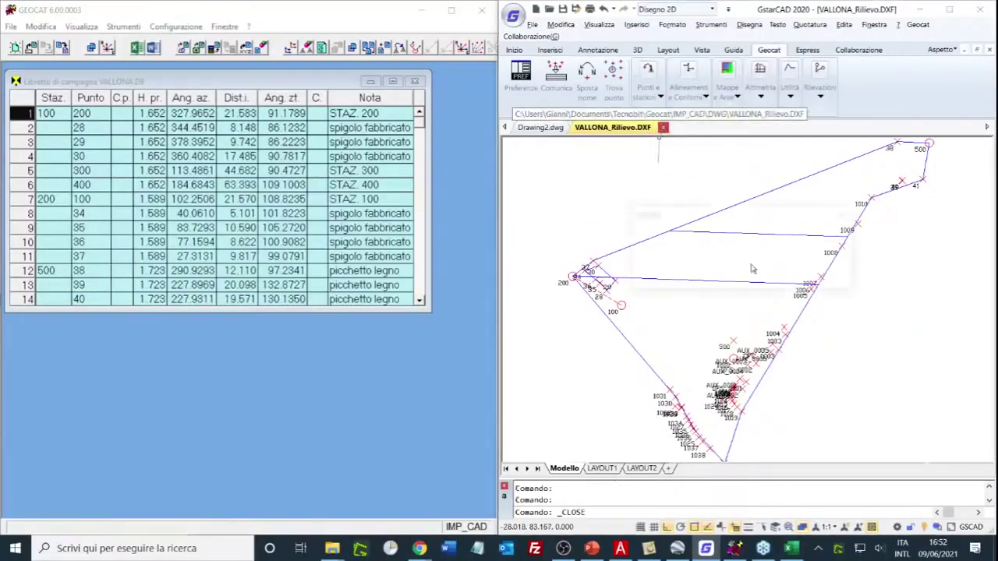
{"action": "left_click", "coordinate": [769, 277]}
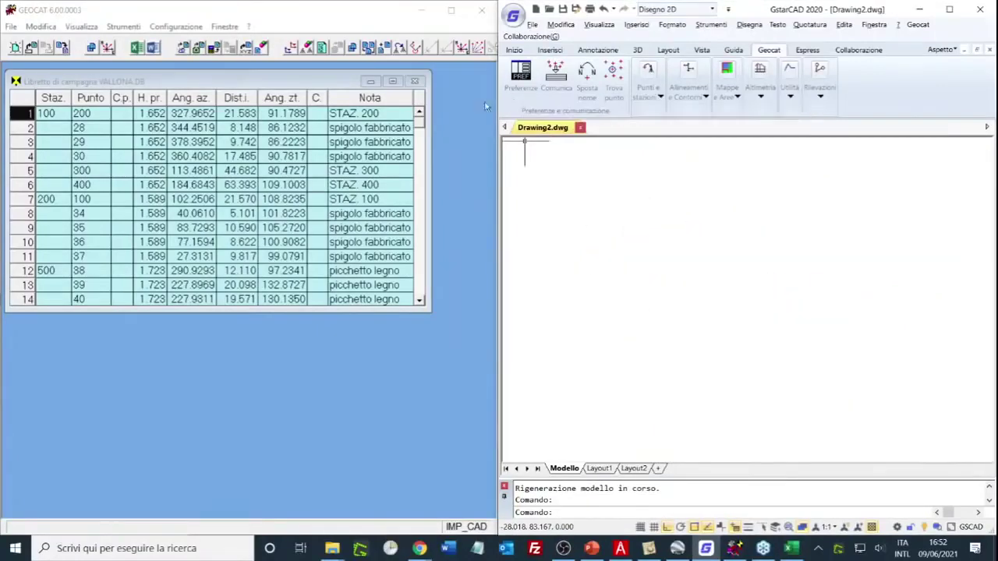
{"action": "left_click", "coordinate": [422, 81]}
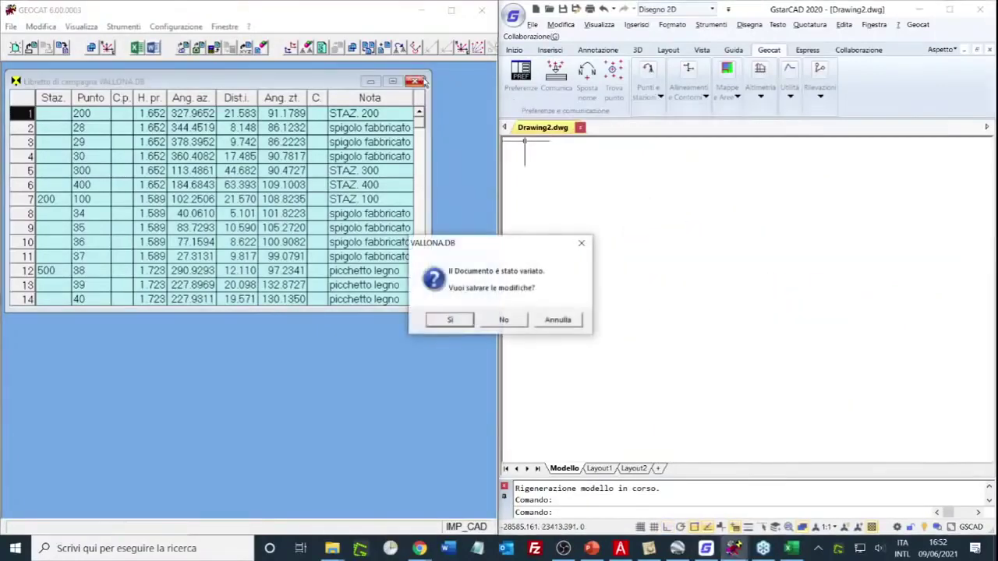
{"action": "left_click", "coordinate": [503, 320]}
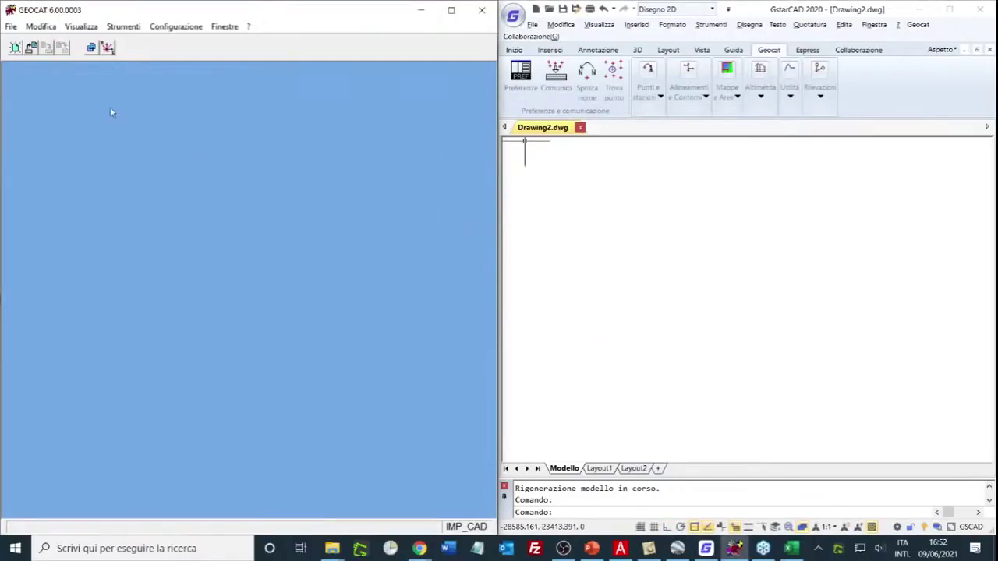
- Open the field book BAKTALL1.DB and move its window to the workspace's upper-left area
{"action": "left_click", "coordinate": [29, 49]}
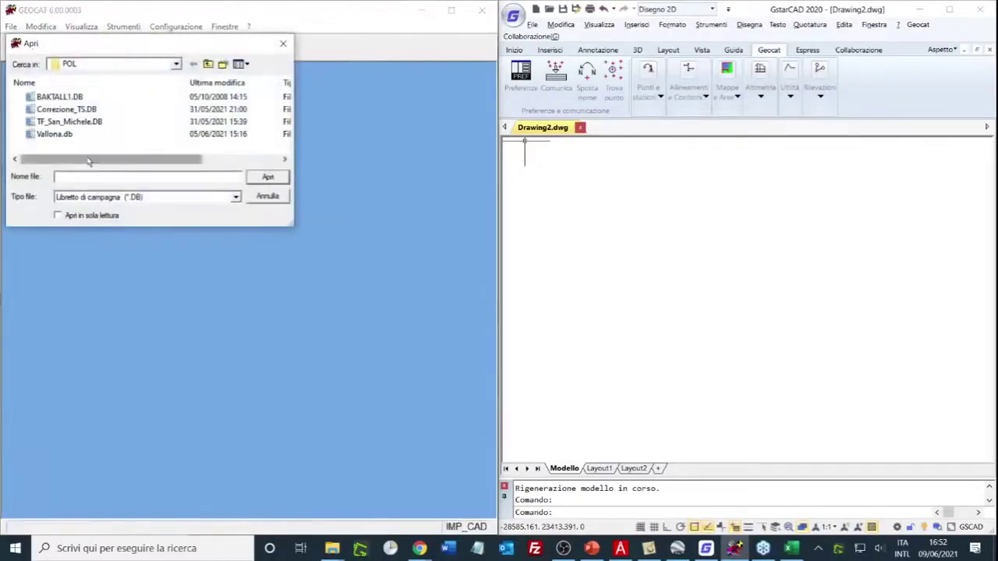
{"action": "double_click", "coordinate": [72, 100]}
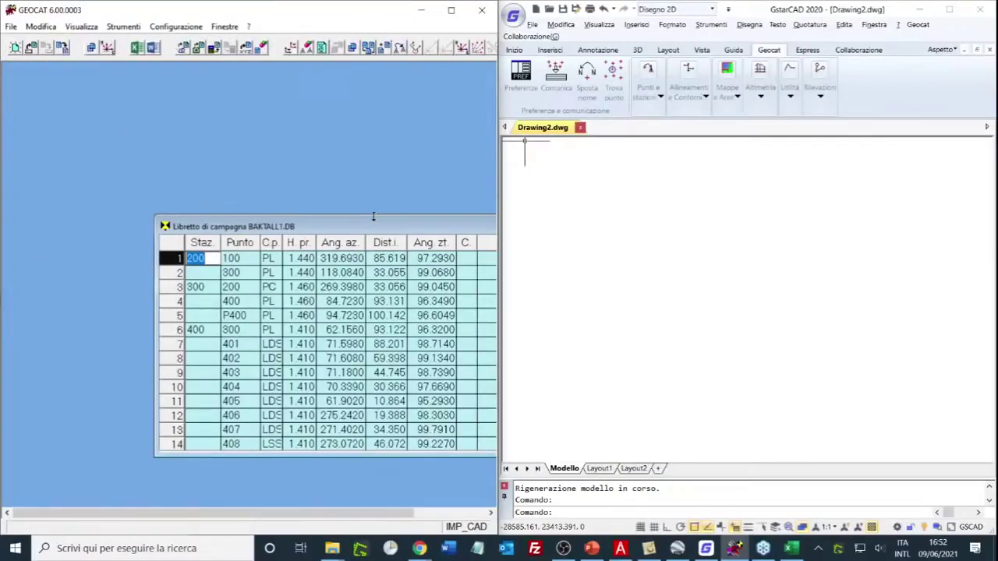
{"action": "left_click_drag", "start_coordinate": [373, 218], "coordinate": [227, 73]}
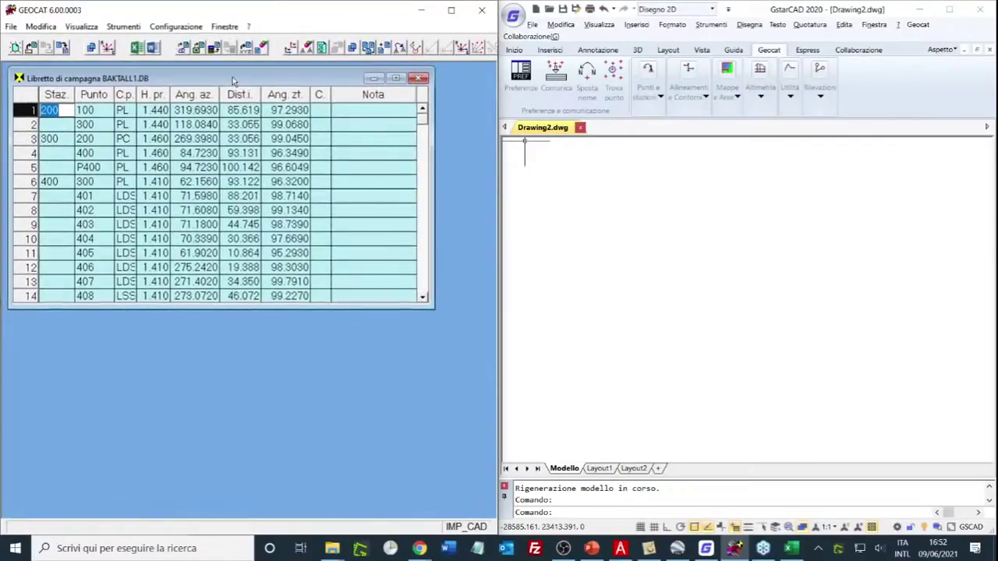
- Generate the contour lines of BAKTALL1, overwriting the existing BAKTALL1.DXF, and maximize the resulting drawing in GstarCAD
{"action": "right_click", "coordinate": [275, 208]}
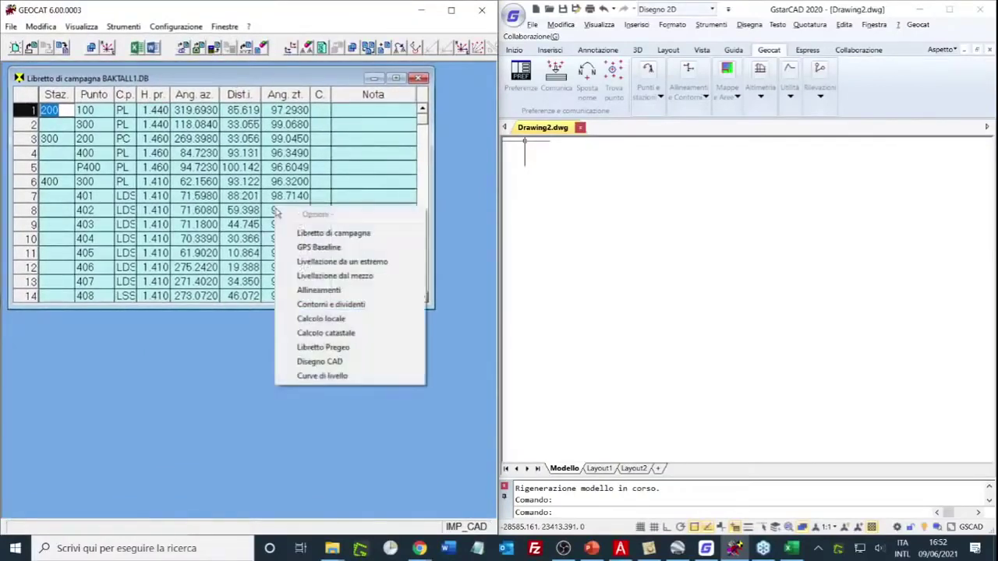
{"action": "left_click", "coordinate": [347, 377]}
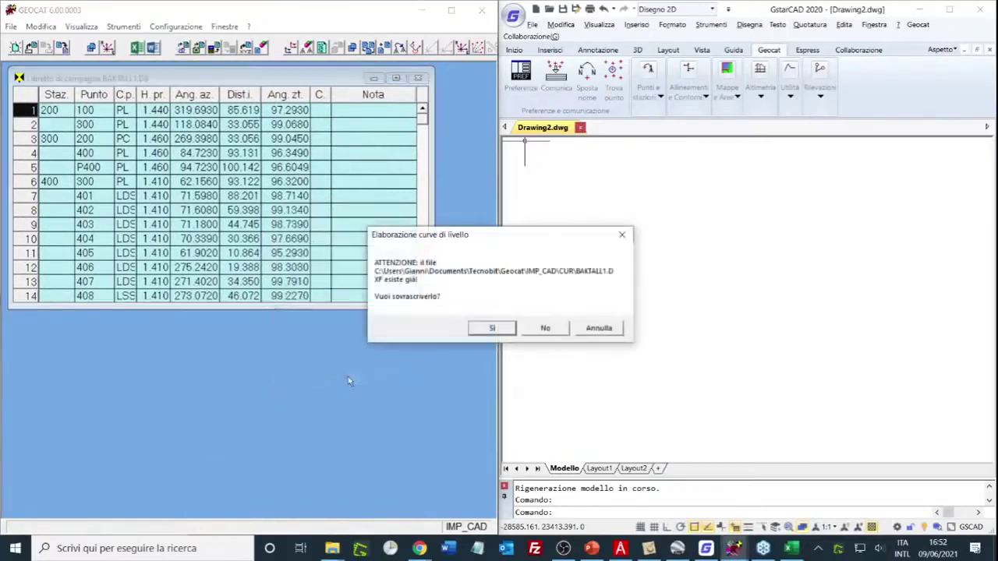
{"action": "left_click", "coordinate": [491, 328]}
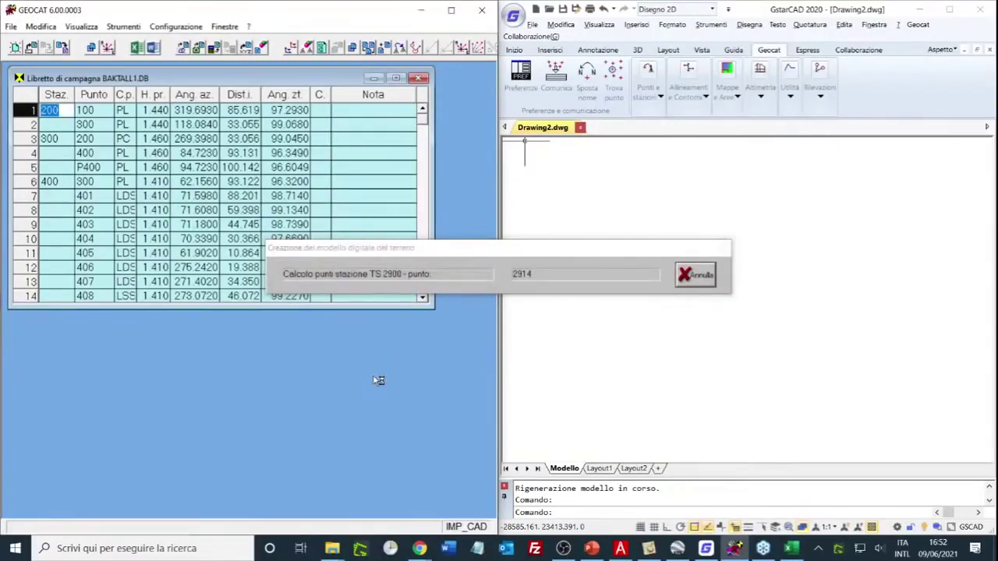
{"action": "left_click", "coordinate": [703, 391]}
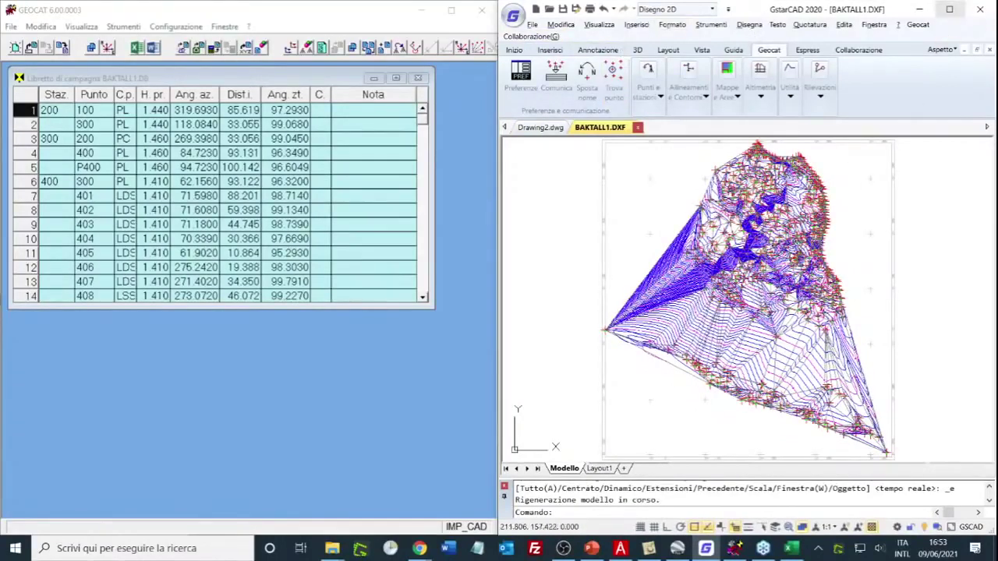
{"action": "left_click", "coordinate": [949, 10]}
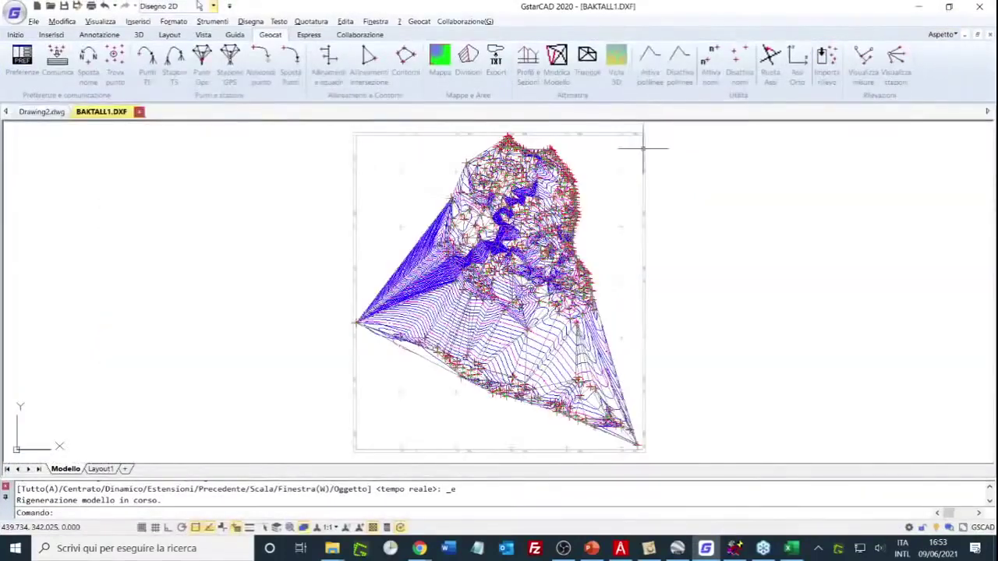
- Turn off the layers CURVE, CONT_C, CURVEDIR, NOMI, QUOTE and SIMB_PT to isolate the terrain triangulation
{"action": "left_click", "coordinate": [15, 36]}
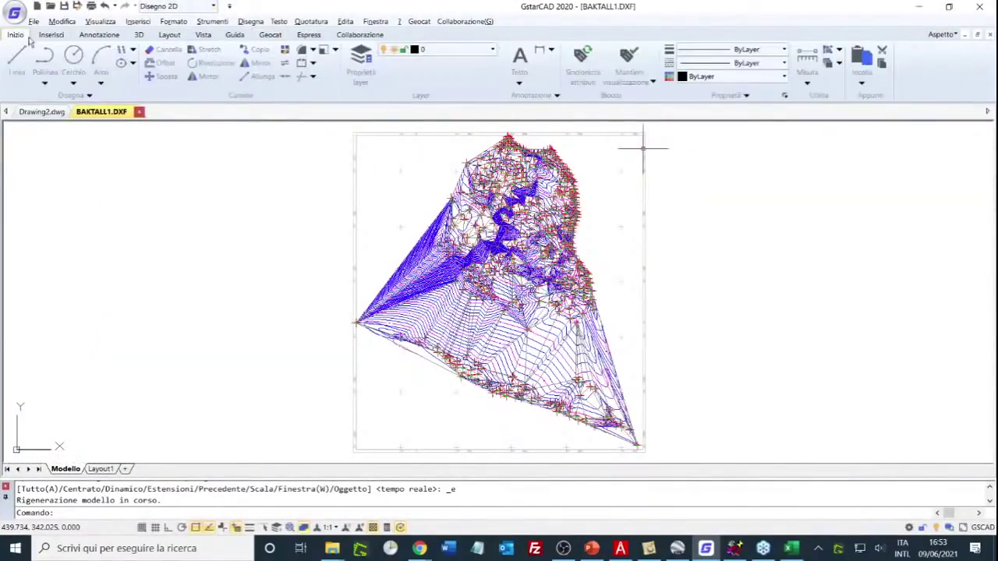
{"action": "left_click", "coordinate": [708, 78]}
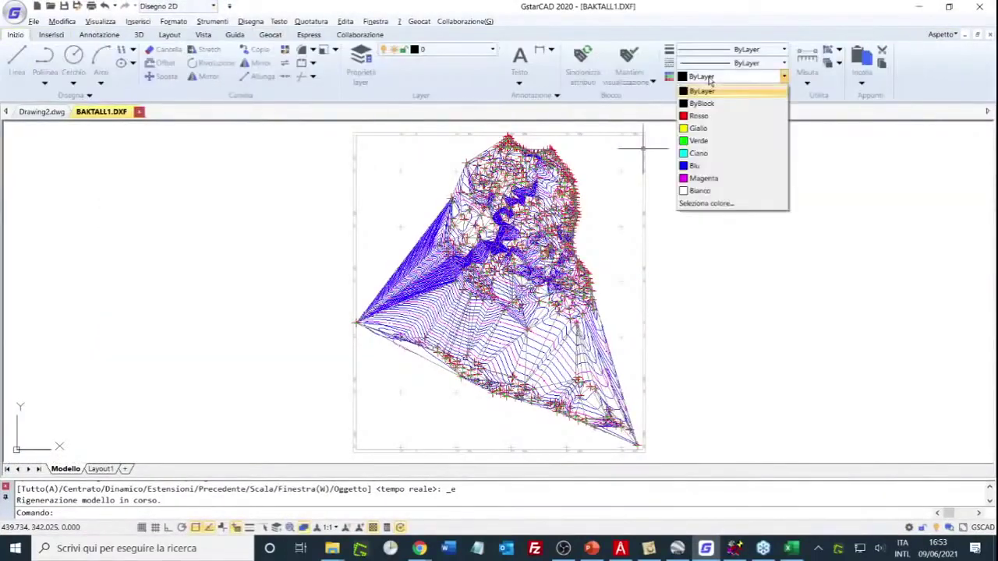
{"action": "left_click", "coordinate": [434, 50]}
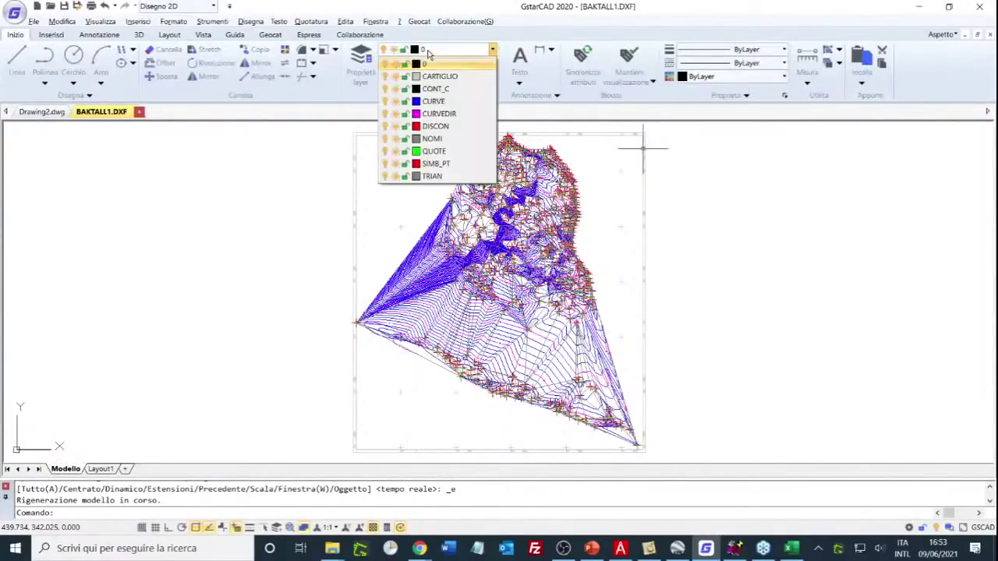
{"action": "left_click", "coordinate": [386, 102]}
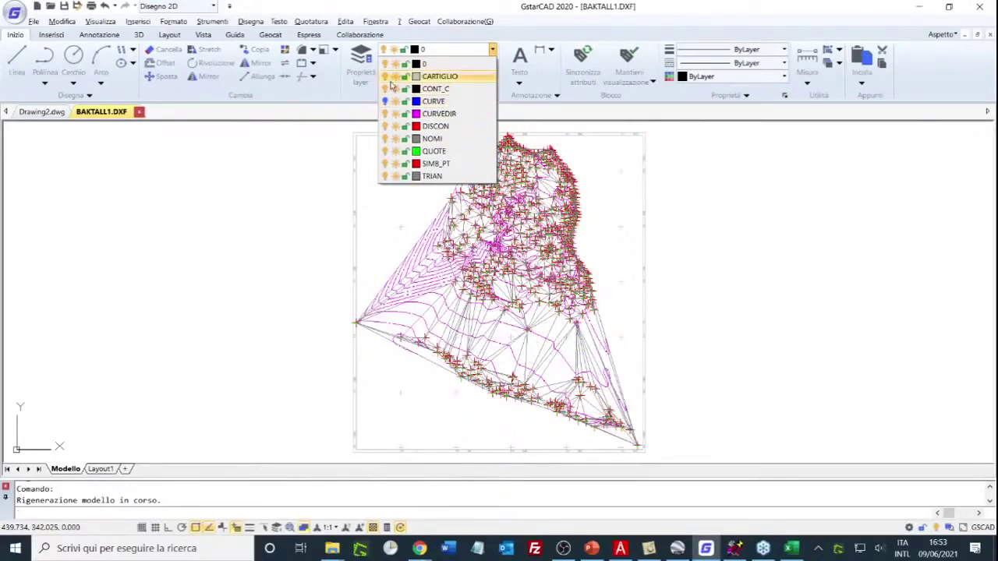
{"action": "left_click", "coordinate": [385, 89]}
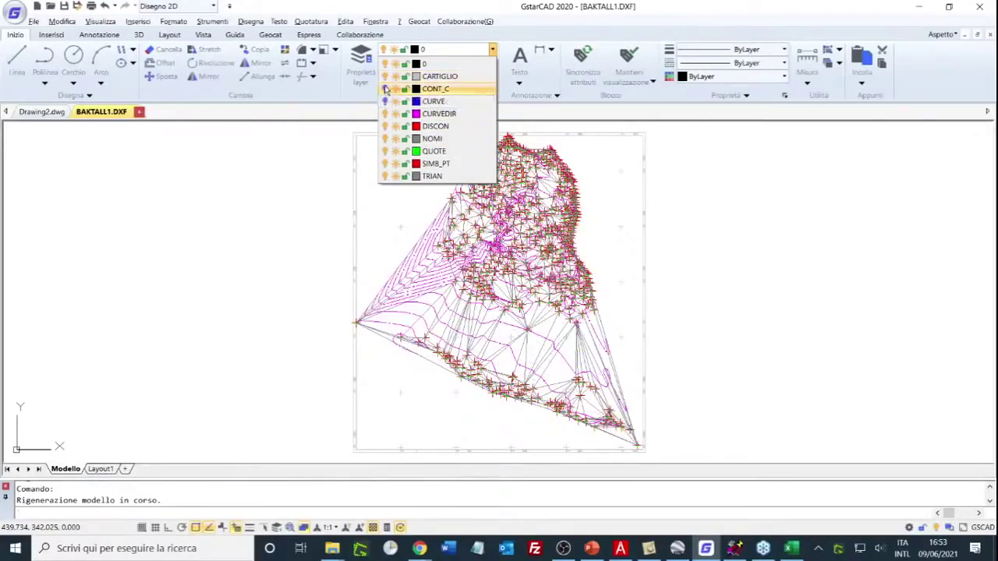
{"action": "left_click", "coordinate": [385, 114]}
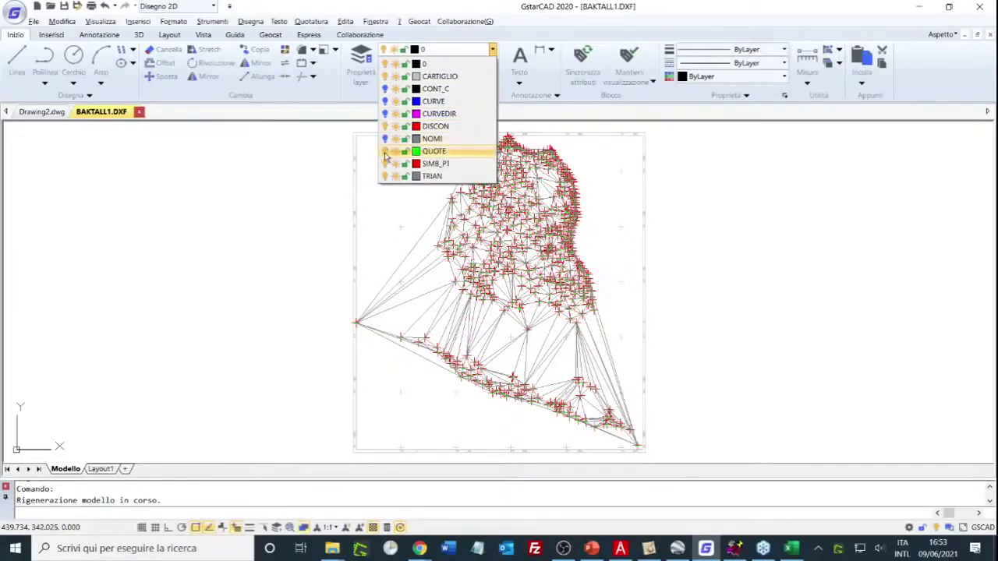
{"action": "left_click", "coordinate": [385, 153]}
{"action": "left_click", "coordinate": [385, 164]}
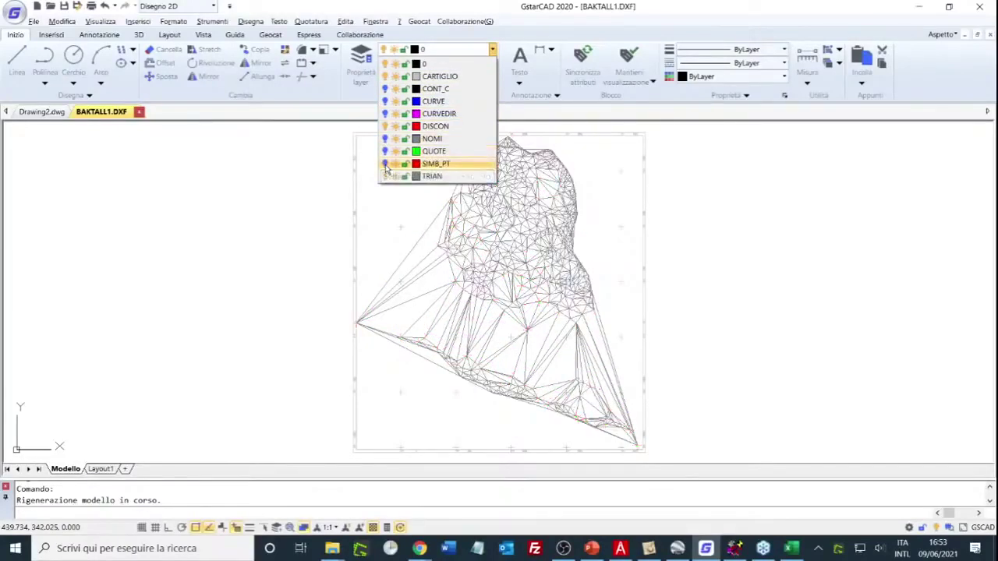
{"action": "left_click", "coordinate": [385, 126]}
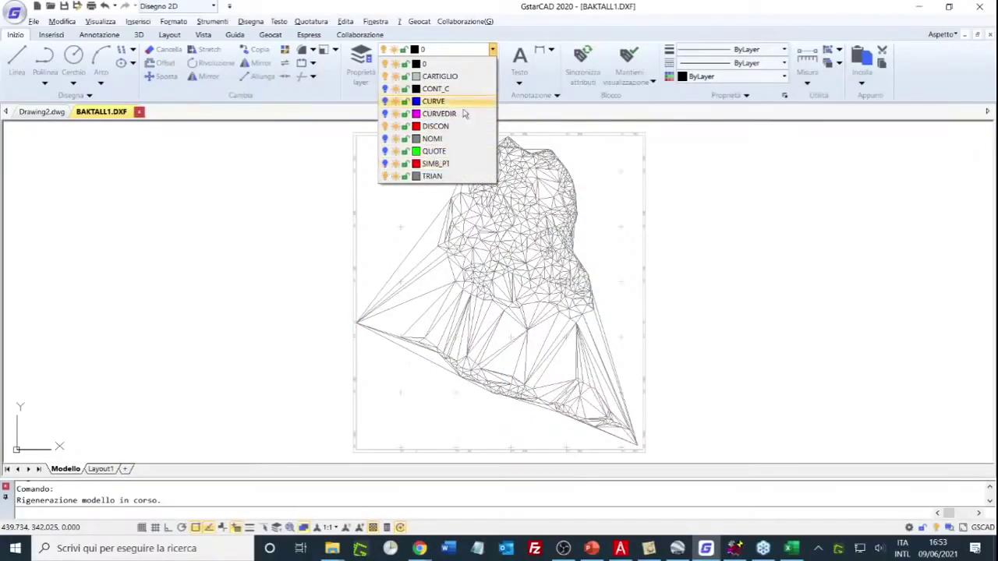
- Turn the hidden contour, point symbol, name and elevation layers back on, including CURVE, CURVEDIR and CONT_C
{"action": "left_click", "coordinate": [384, 89]}
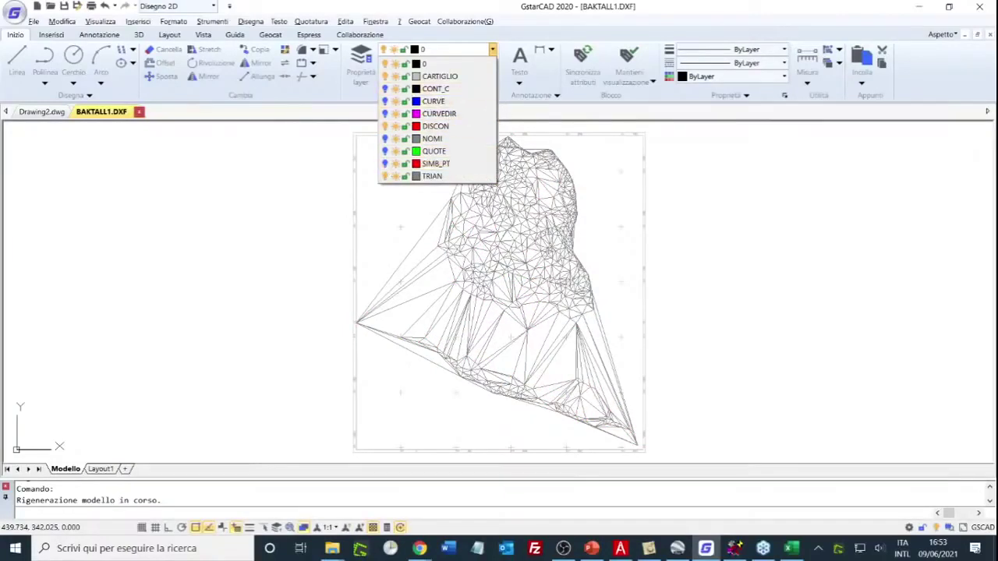
{"action": "left_click", "coordinate": [387, 166]}
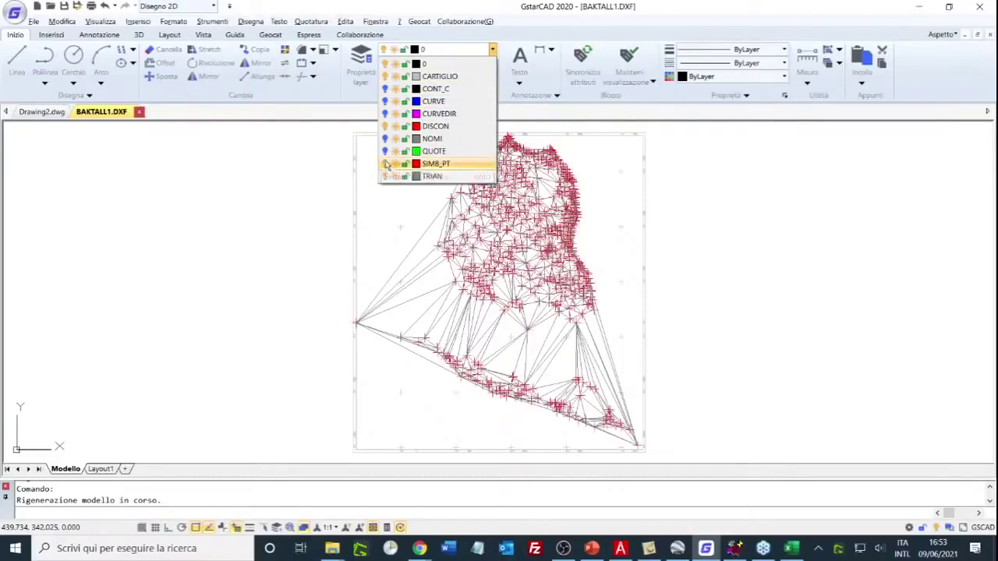
{"action": "left_click", "coordinate": [384, 114]}
{"action": "left_click", "coordinate": [384, 101]}
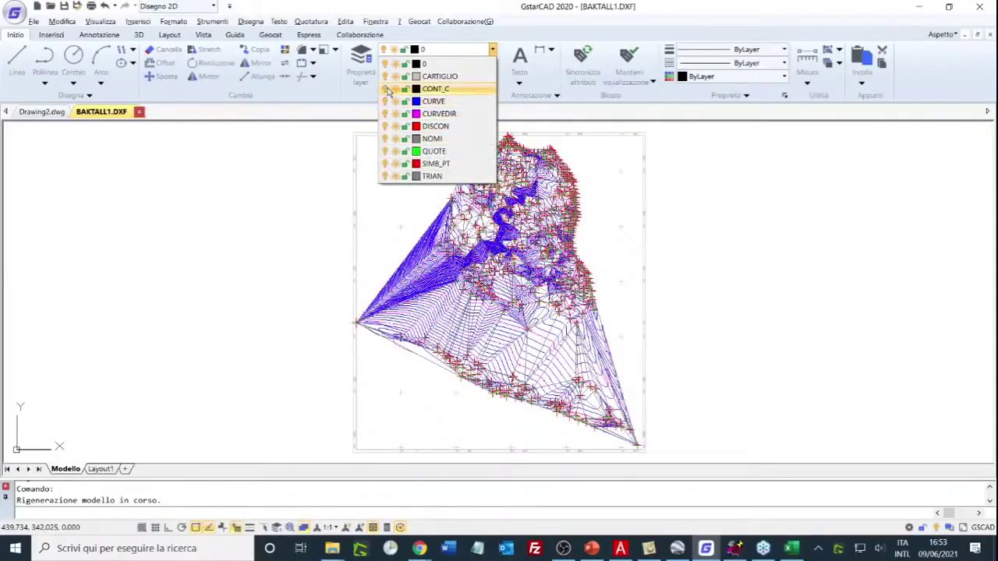
{"action": "left_click", "coordinate": [385, 89]}
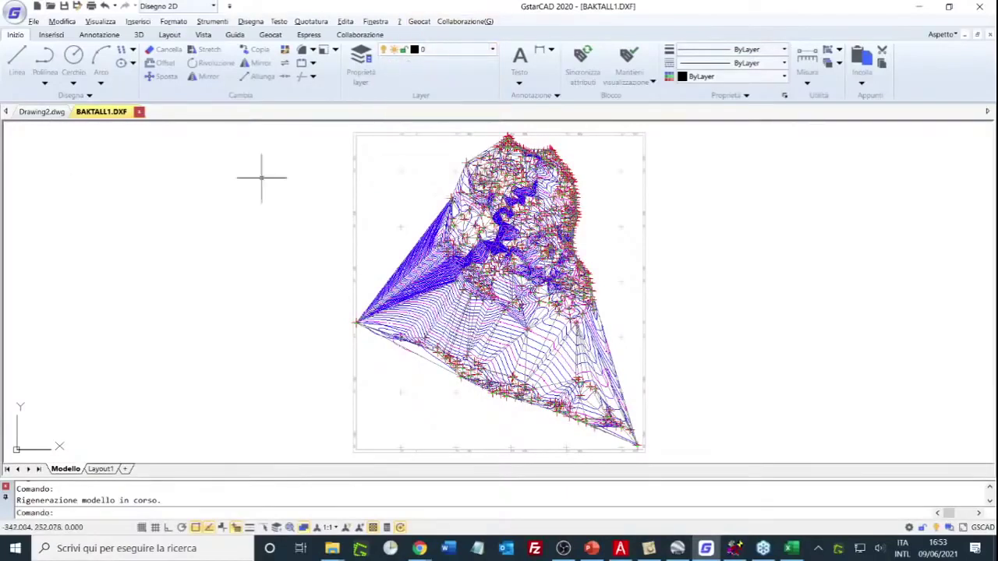
- Generate a natural terrain profile along a traced path across the BAKTALL1 survey, with length scale 1000, height scale 200 and A4 sheets
{"action": "left_click", "coordinate": [269, 35]}
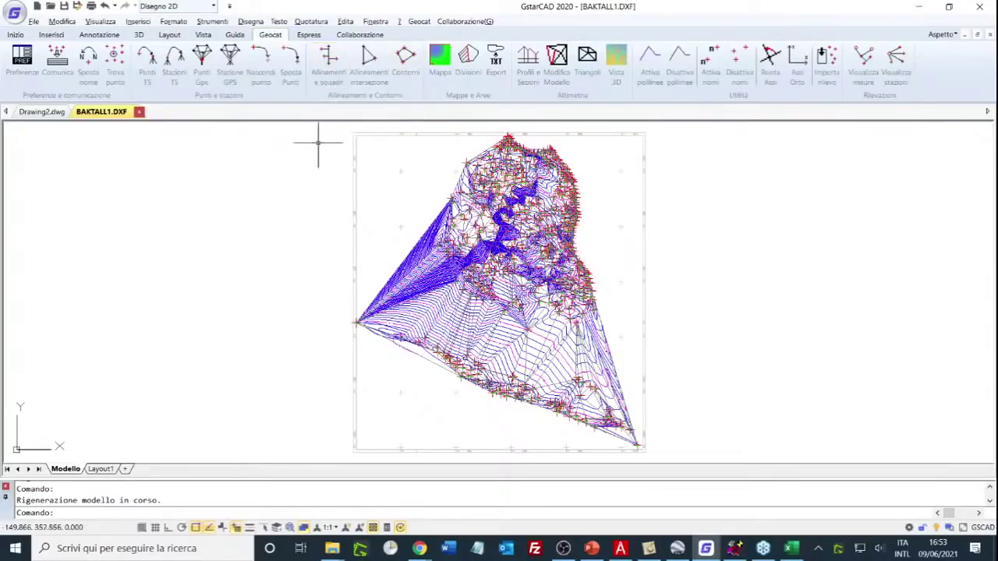
{"action": "left_click", "coordinate": [530, 78]}
{"action": "left_click_drag", "start_coordinate": [53, 43], "coordinate": [191, 156]}
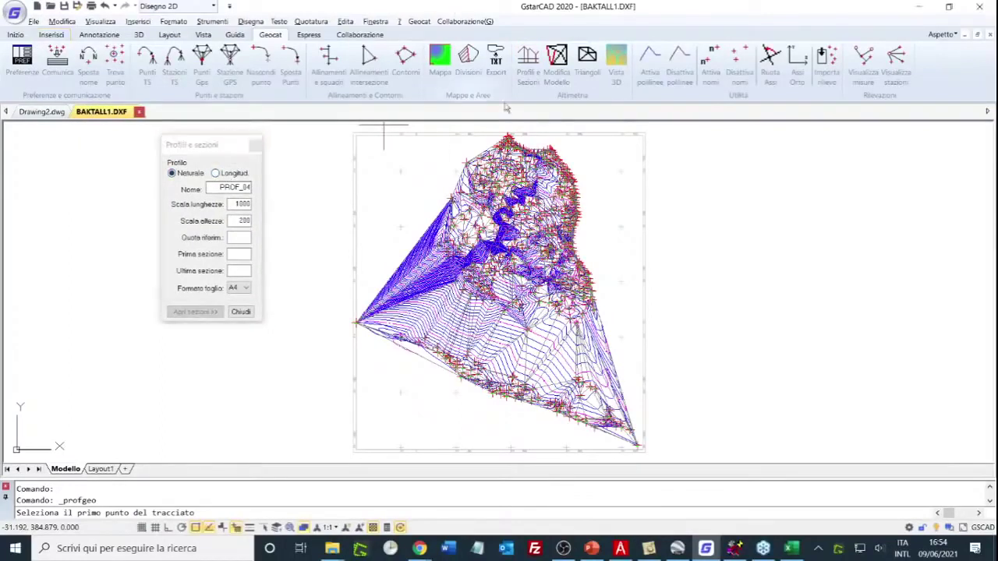
{"action": "left_click", "coordinate": [546, 182]}
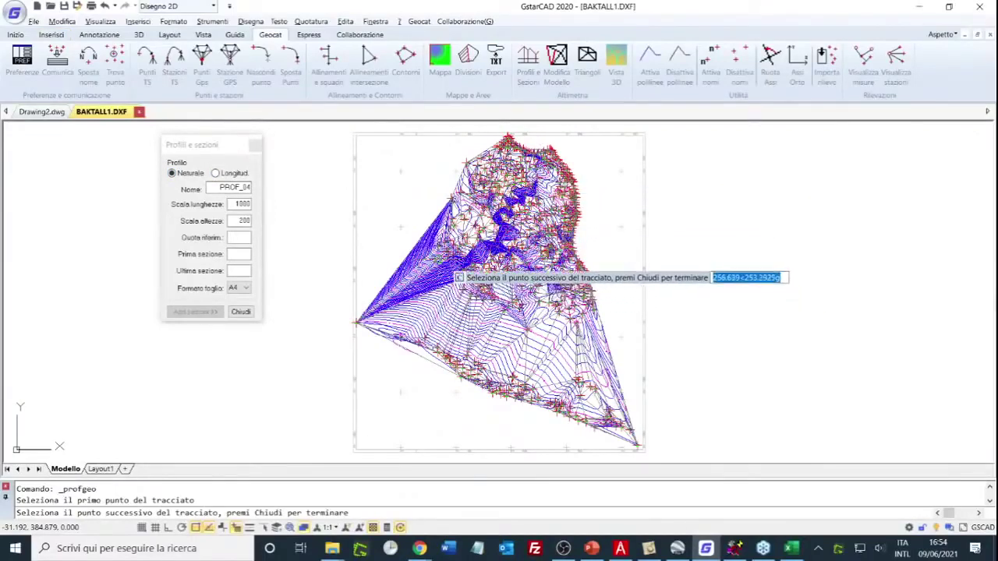
{"action": "left_click", "coordinate": [616, 410]}
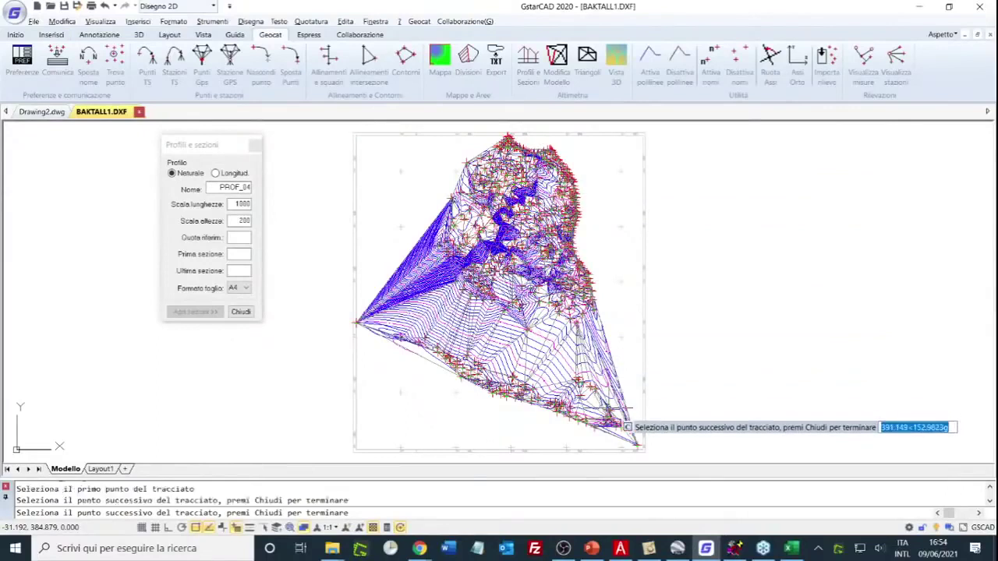
{"action": "left_click", "coordinate": [617, 415]}
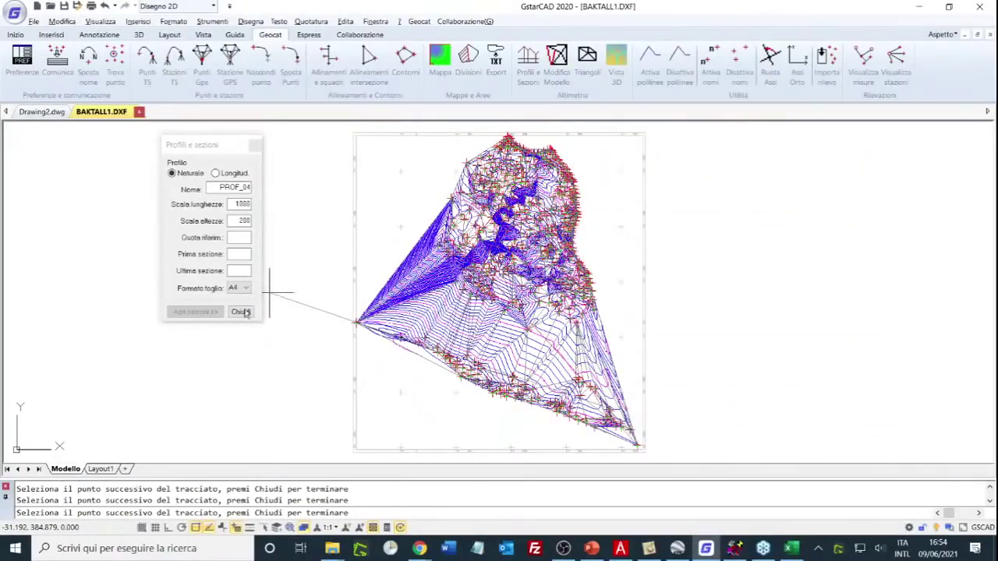
{"action": "left_click", "coordinate": [240, 313]}
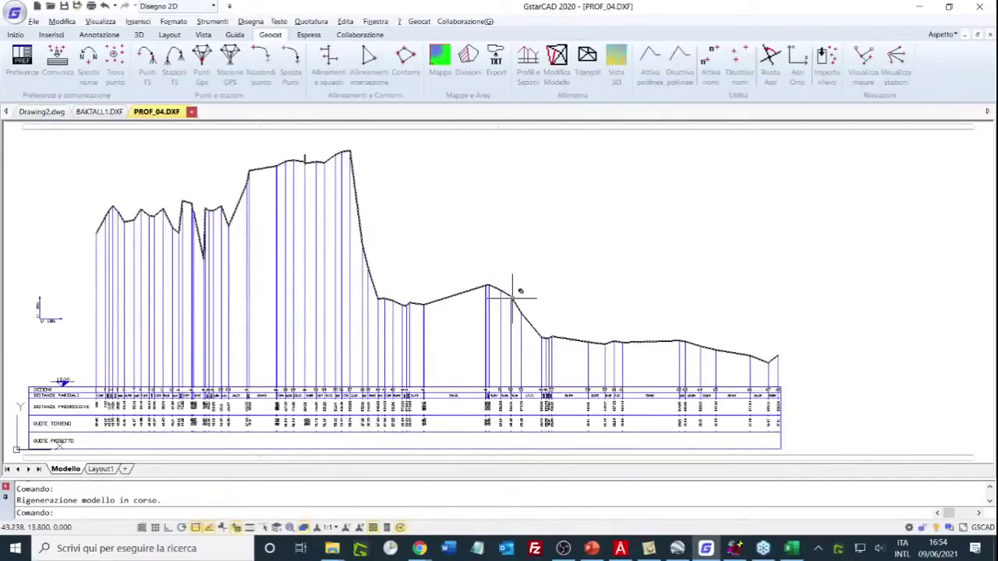
- Examine the natural profile's scale symbol, ground line, partial and progressive distances and terrain elevations, finishing with the whole drawing in view
{"action": "scroll", "coordinate": [55, 312], "scroll_direction": "up", "scroll_amount": 4}
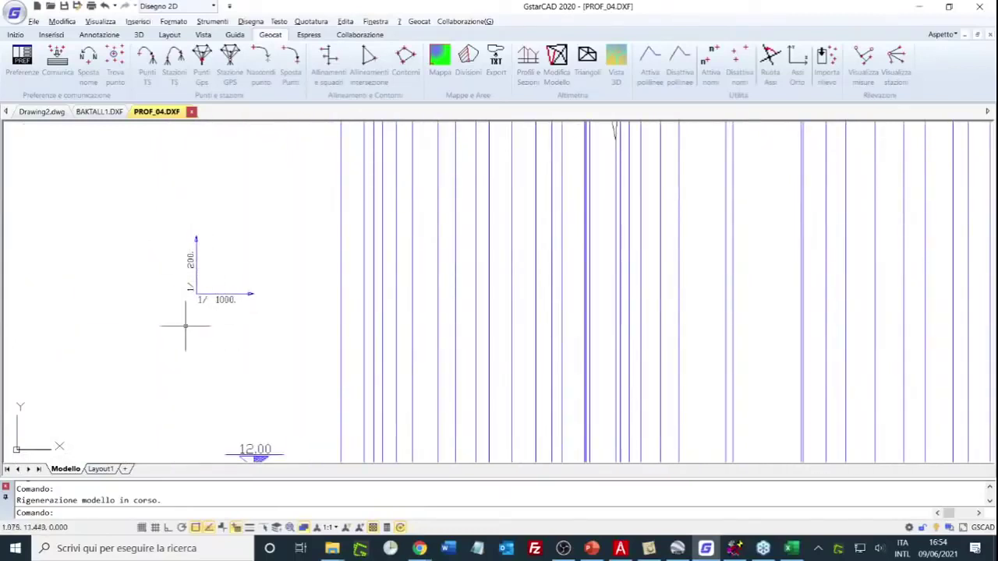
{"action": "scroll", "coordinate": [220, 324], "scroll_direction": "down", "scroll_amount": 2}
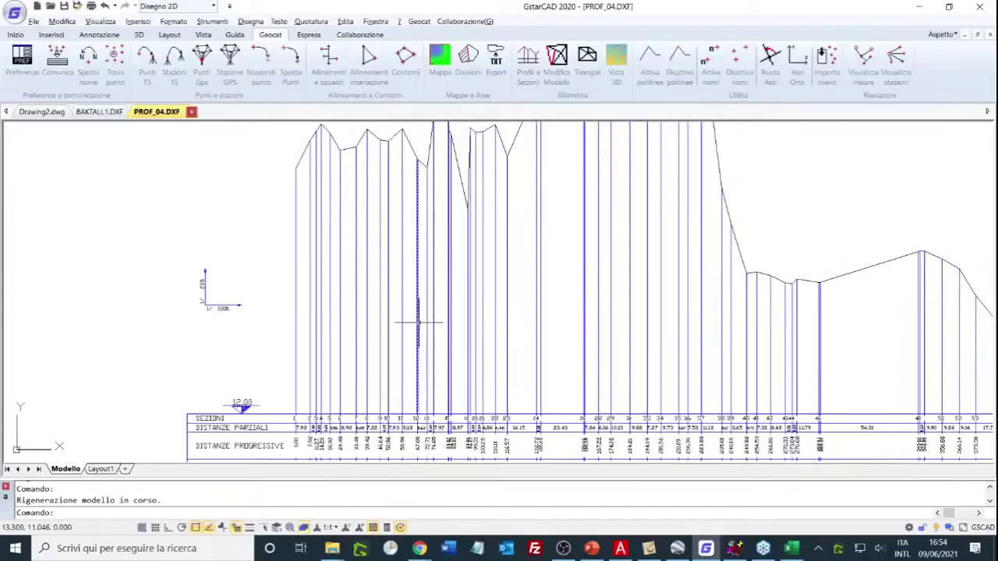
{"action": "scroll", "coordinate": [423, 323], "scroll_direction": "down", "scroll_amount": 1}
{"action": "scroll", "coordinate": [396, 397], "scroll_direction": "up", "scroll_amount": 1}
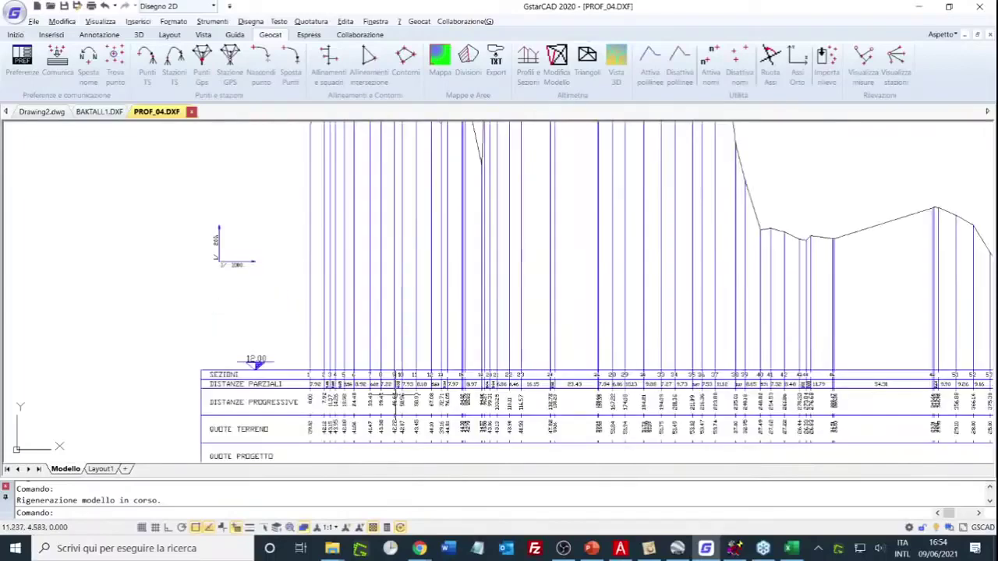
{"action": "scroll", "coordinate": [387, 366], "scroll_direction": "up", "scroll_amount": 1}
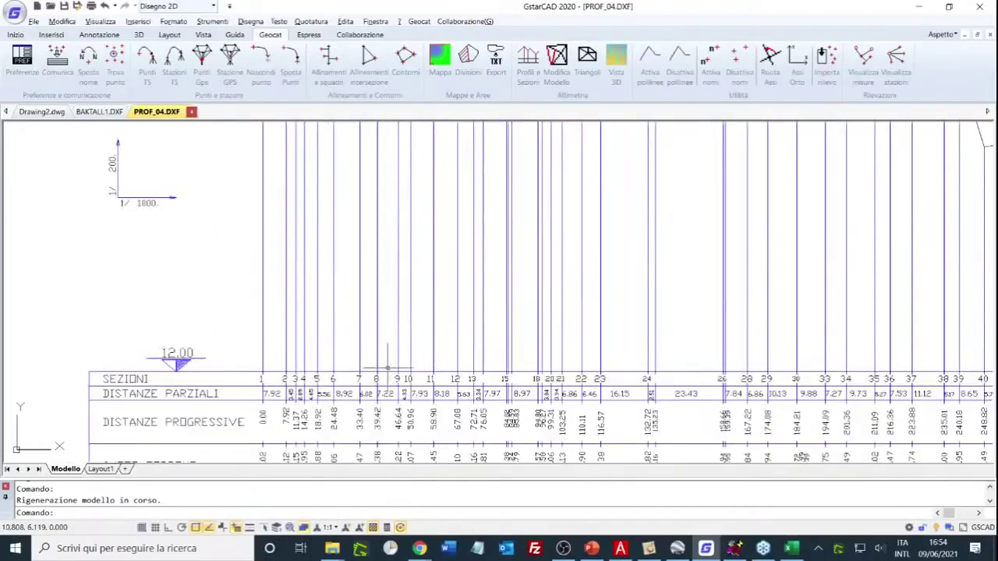
{"action": "scroll", "coordinate": [390, 328], "scroll_direction": "down", "scroll_amount": 3}
{"action": "scroll", "coordinate": [404, 248], "scroll_direction": "up", "scroll_amount": 1}
{"action": "scroll", "coordinate": [404, 248], "scroll_direction": "down", "scroll_amount": 2}
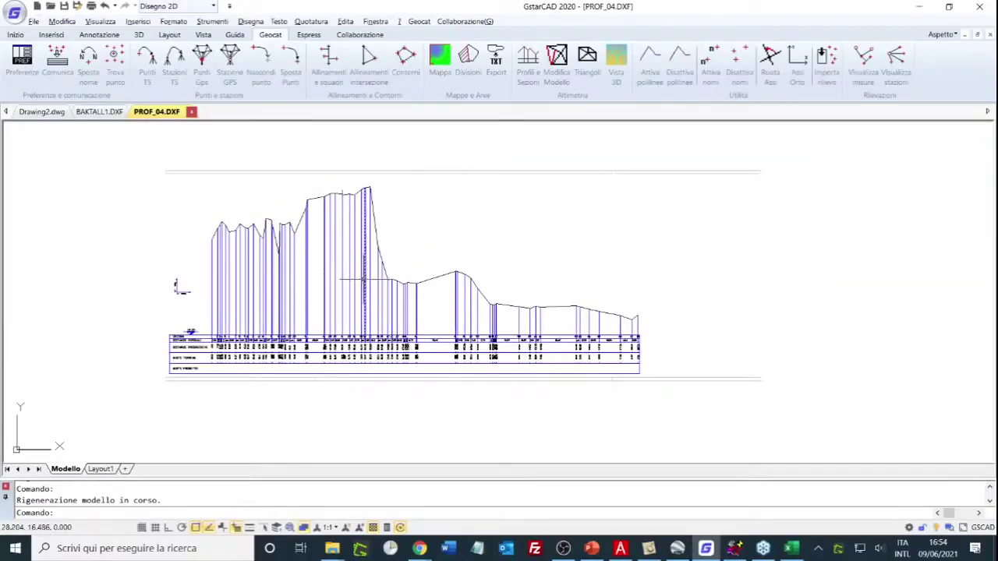
{"action": "scroll", "coordinate": [296, 261], "scroll_direction": "up", "scroll_amount": 3}
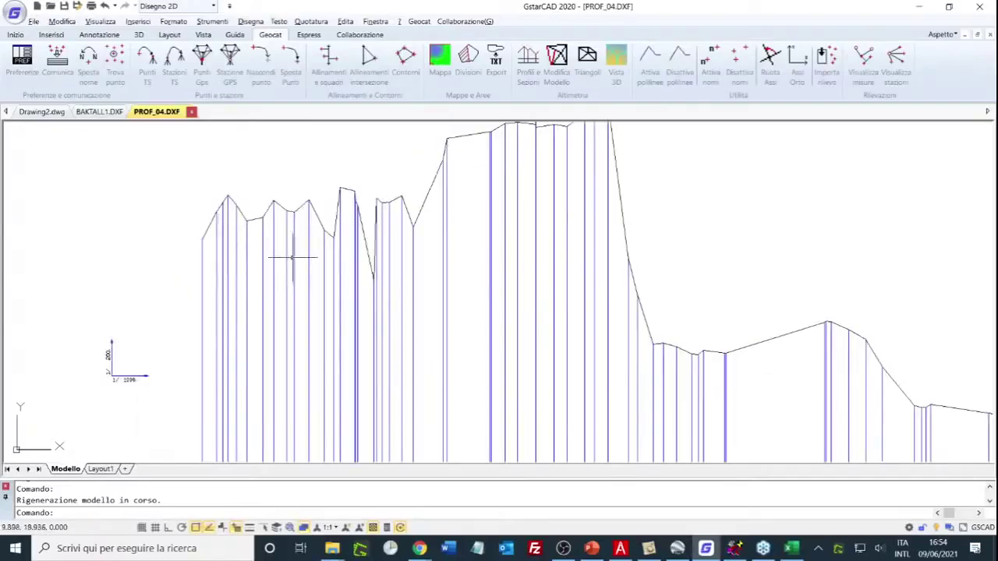
{"action": "scroll", "coordinate": [312, 260], "scroll_direction": "down", "scroll_amount": 2}
{"action": "scroll", "coordinate": [289, 230], "scroll_direction": "up", "scroll_amount": 3}
{"action": "scroll", "coordinate": [289, 230], "scroll_direction": "down", "scroll_amount": 2}
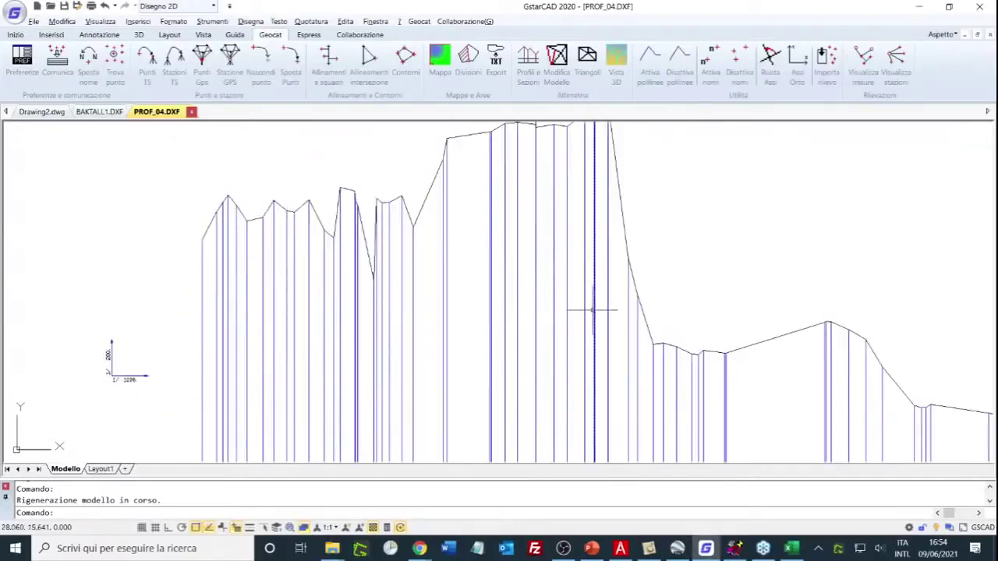
{"action": "scroll", "coordinate": [597, 310], "scroll_direction": "down", "scroll_amount": 3}
{"action": "middle_click", "coordinate": [853, 270]}
{"action": "middle_click", "coordinate": [853, 270]}
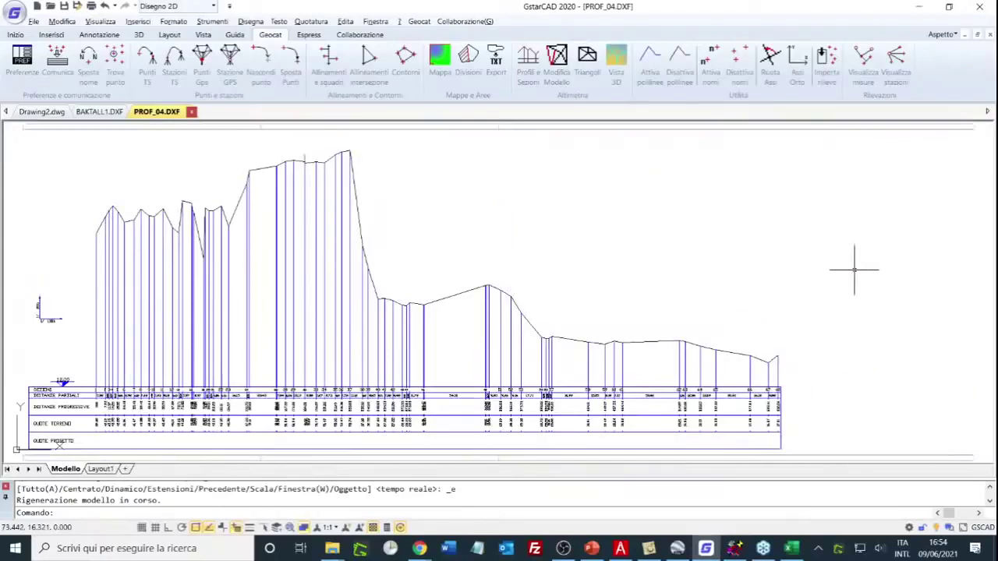
- Generate a longitudinal profile of BAKTALL1 along a traced path, with cross sections at a step of 50 and widths of 20 on both sides
{"action": "left_click", "coordinate": [114, 115]}
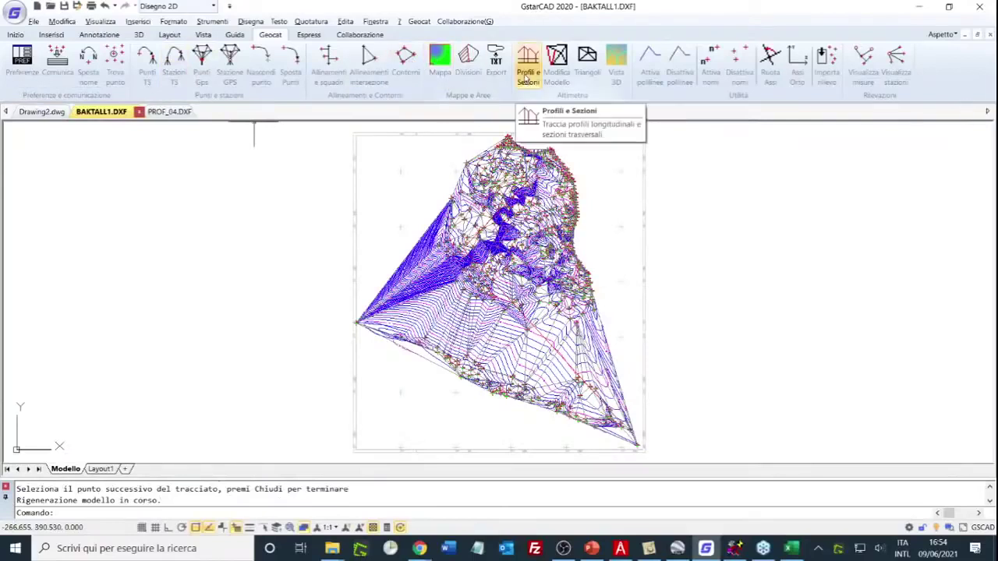
{"action": "left_click", "coordinate": [527, 79]}
{"action": "left_click_drag", "start_coordinate": [64, 48], "coordinate": [151, 153]}
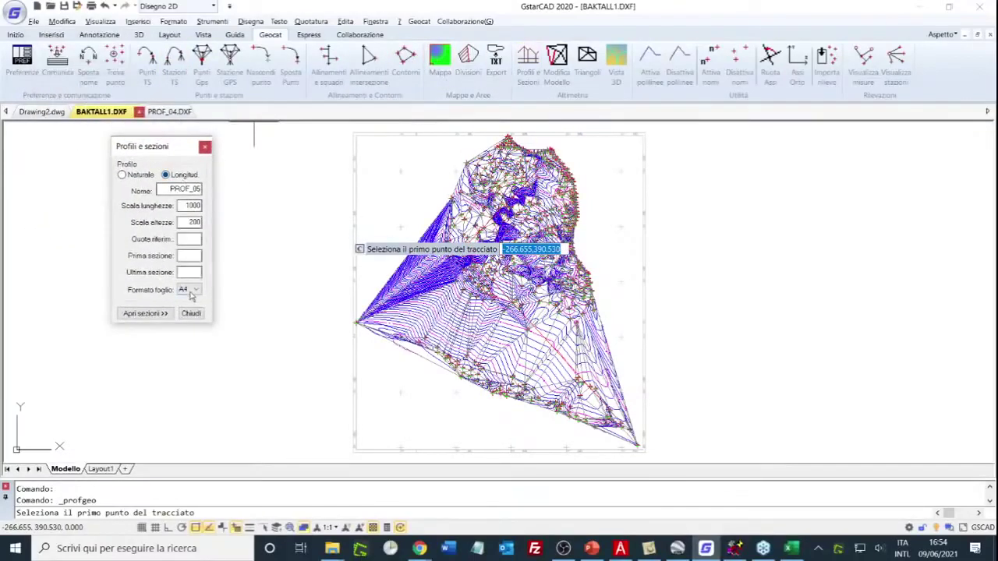
{"action": "left_click", "coordinate": [145, 314]}
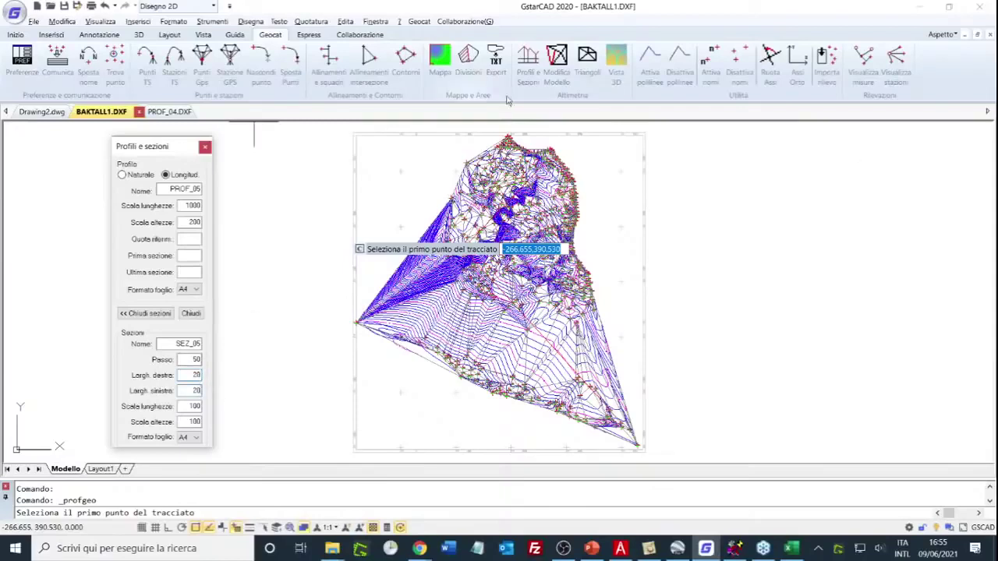
{"action": "left_click", "coordinate": [505, 9]}
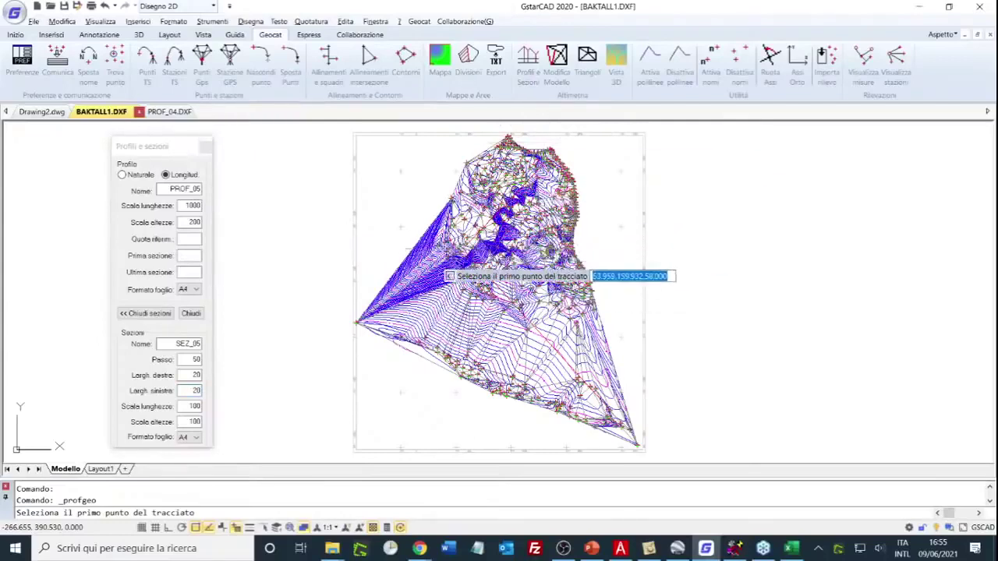
{"action": "left_click", "coordinate": [411, 269]}
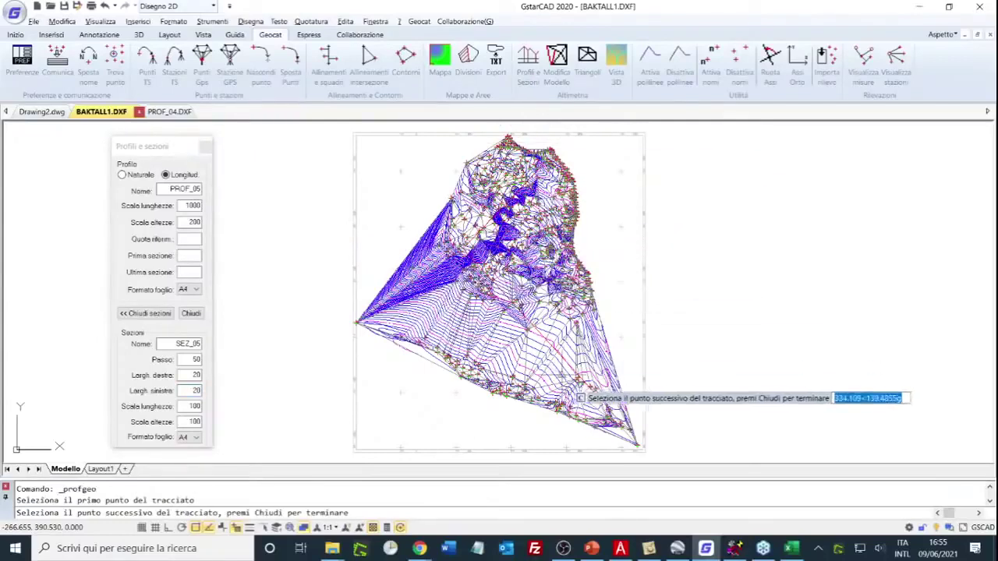
{"action": "left_click", "coordinate": [596, 400]}
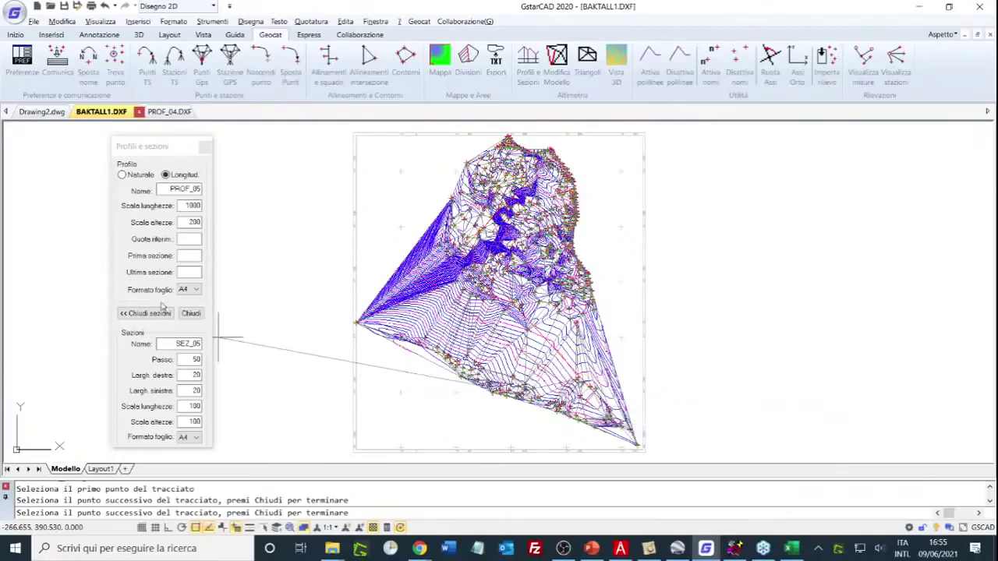
{"action": "left_click", "coordinate": [191, 314]}
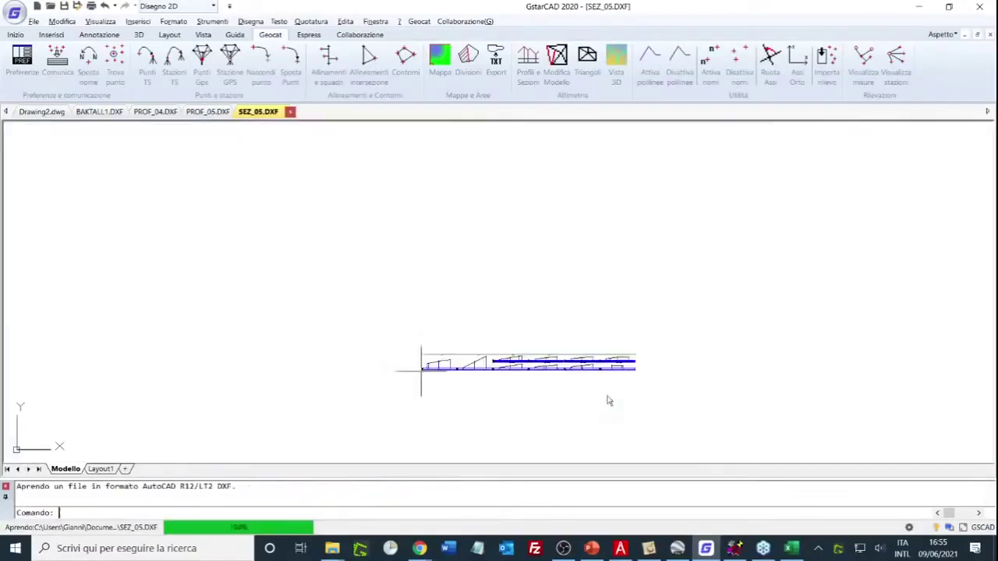
- Examine the longitudinal profile in PROF_05.DXF, including the section spacing, progressive distances and terrain elevations
{"action": "left_click", "coordinate": [207, 112]}
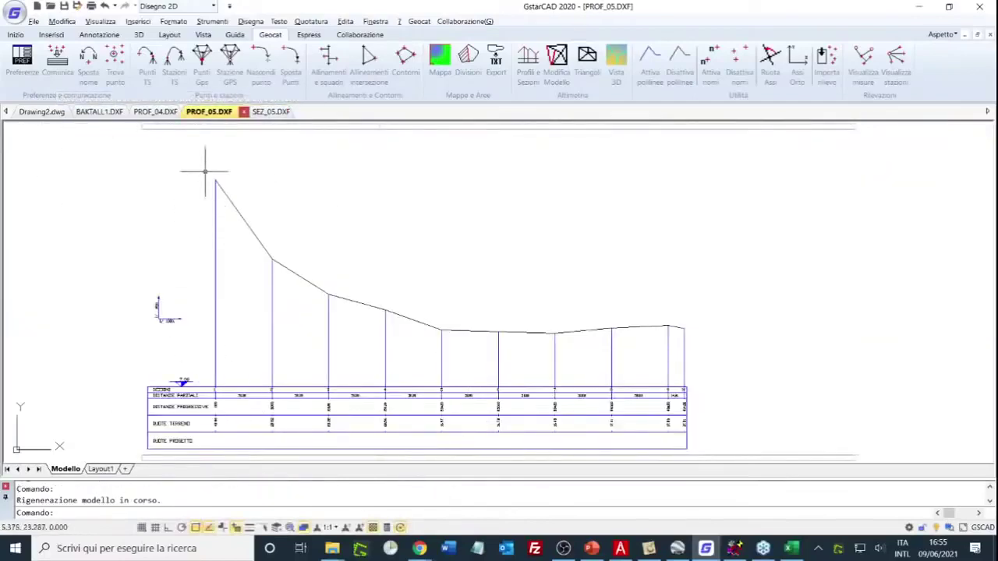
{"action": "scroll", "coordinate": [685, 380], "scroll_direction": "up", "scroll_amount": 4}
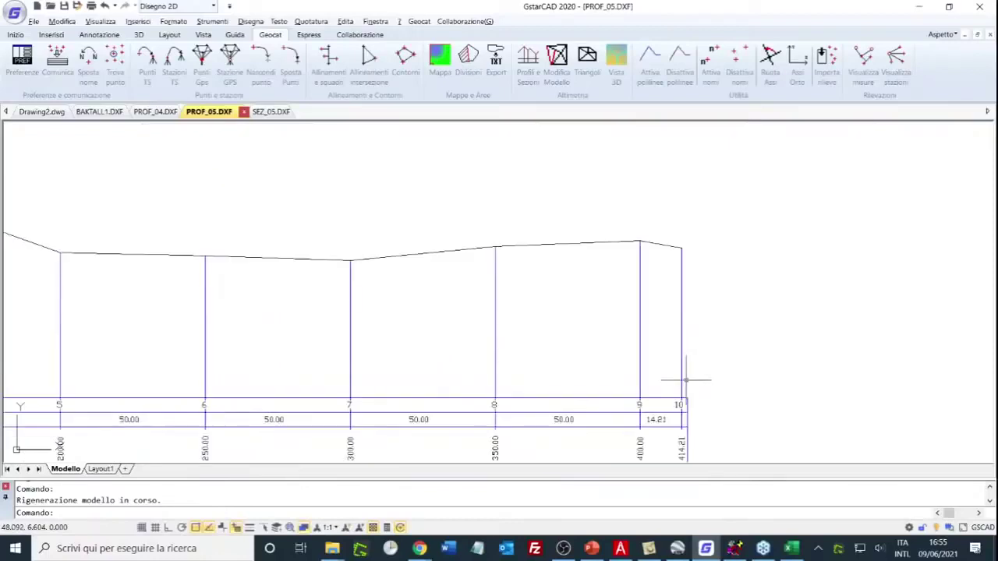
{"action": "scroll", "coordinate": [685, 381], "scroll_direction": "down", "scroll_amount": 2}
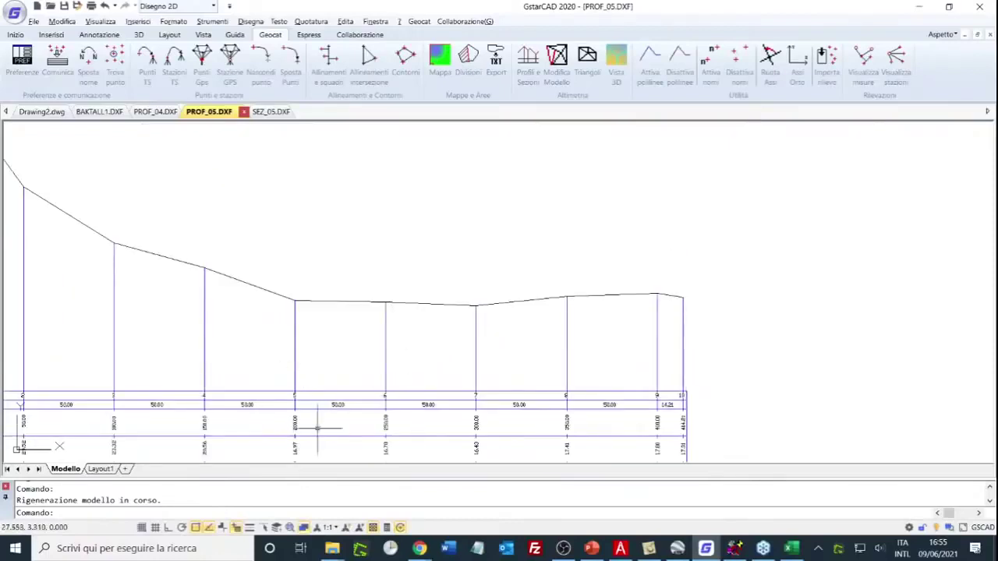
{"action": "left_click_drag", "start_coordinate": [323, 428], "coordinate": [363, 401]}
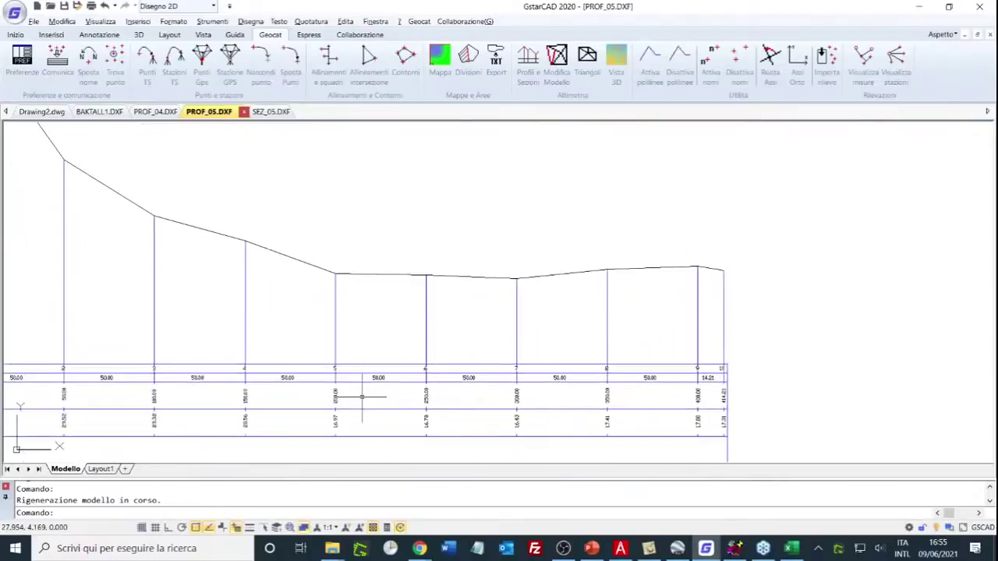
- Examine the cross sections in SEZ_05.DXF up close and as a complete sheet
{"action": "left_click", "coordinate": [263, 114]}
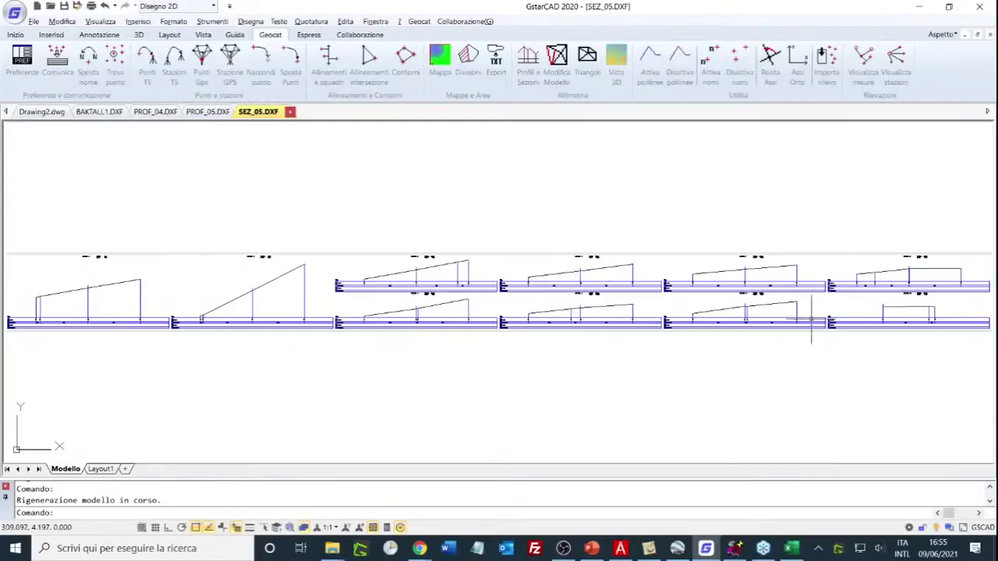
{"action": "scroll", "coordinate": [807, 320], "scroll_direction": "up", "scroll_amount": 2}
{"action": "scroll", "coordinate": [779, 212], "scroll_direction": "up", "scroll_amount": 2}
{"action": "scroll", "coordinate": [779, 209], "scroll_direction": "down", "scroll_amount": 3}
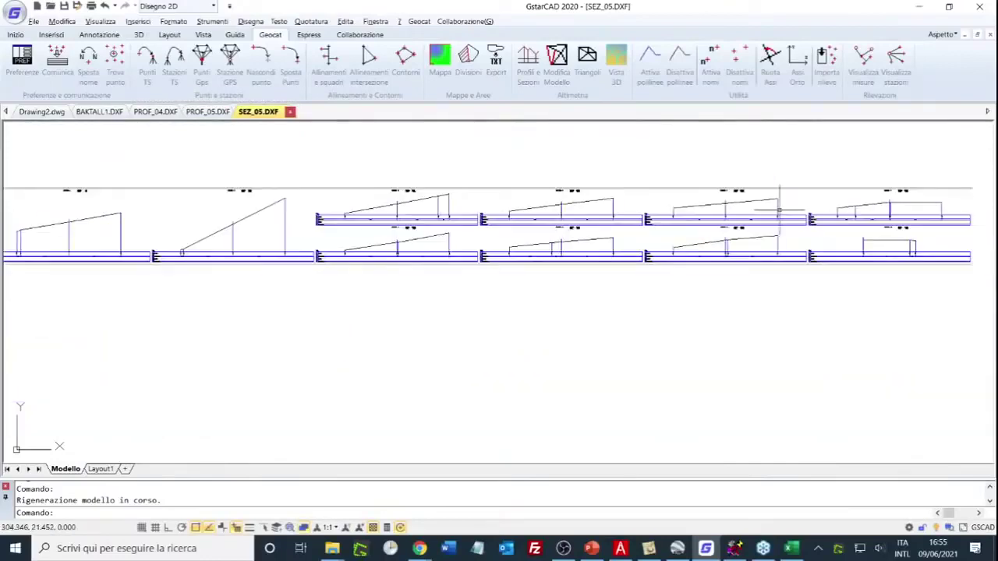
{"action": "scroll", "coordinate": [290, 317], "scroll_direction": "down", "scroll_amount": 2}
{"action": "scroll", "coordinate": [393, 307], "scroll_direction": "up", "scroll_amount": 2}
{"action": "middle_click", "coordinate": [459, 324]}
{"action": "middle_click", "coordinate": [459, 325]}
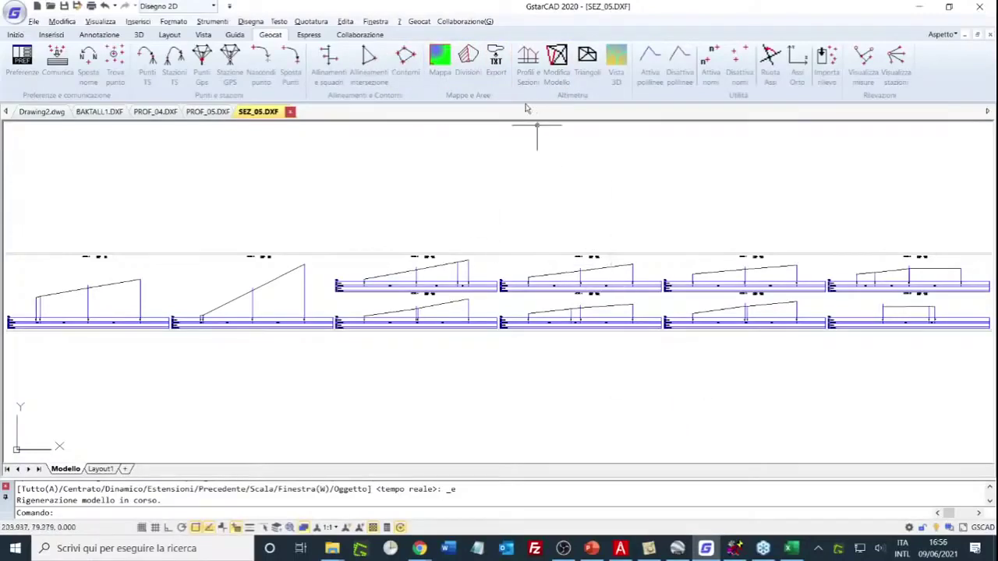
{"action": "scroll", "coordinate": [683, 426], "scroll_direction": "down", "scroll_amount": 2}
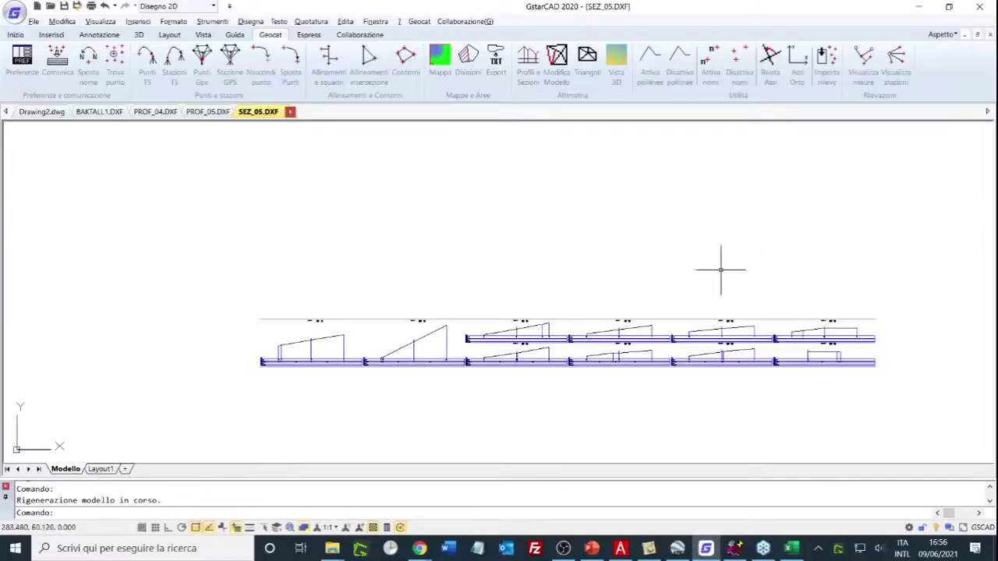
- Switch to the seminar presentation in PowerPoint
{"action": "left_click", "coordinate": [599, 555]}
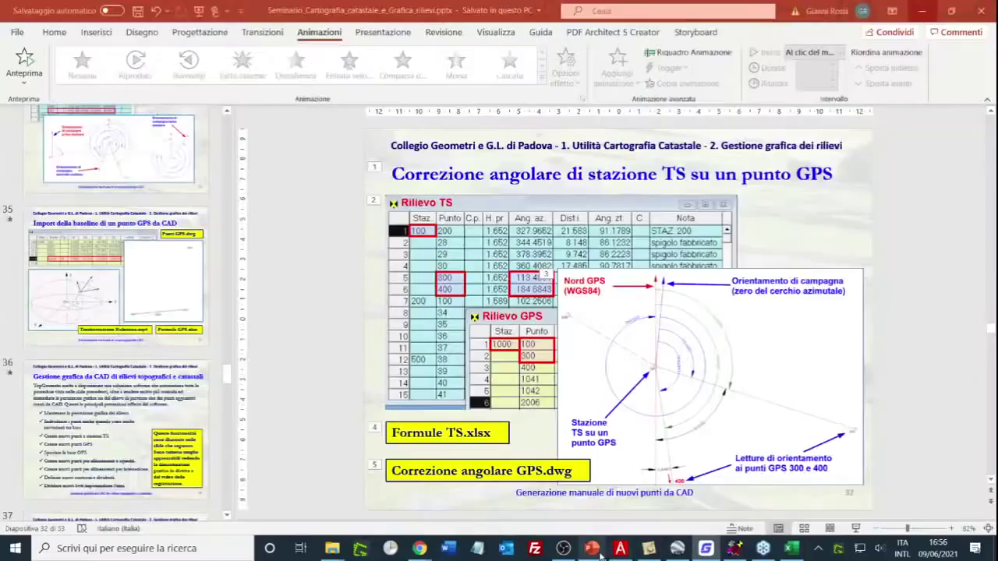